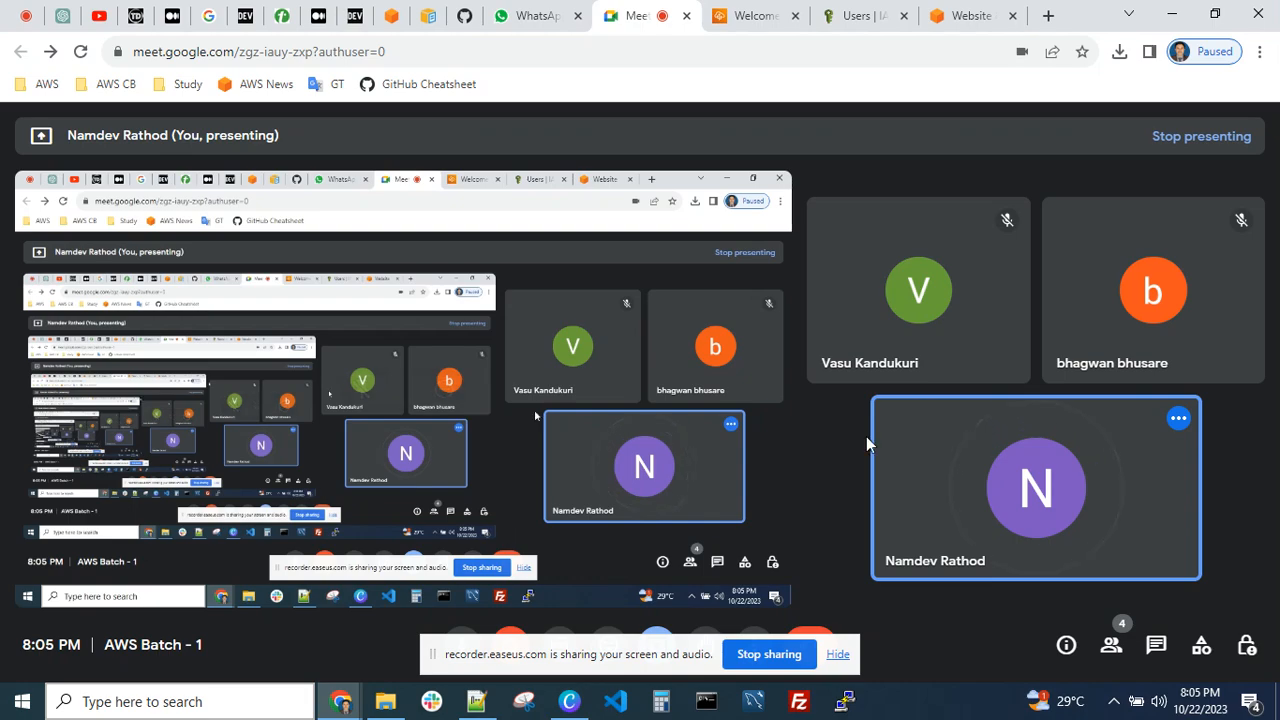
# Hide the screen-sharing notice over the Elastic Beanstalk welcome page and check the screen recorder's status
pyautogui.click(746, 17)
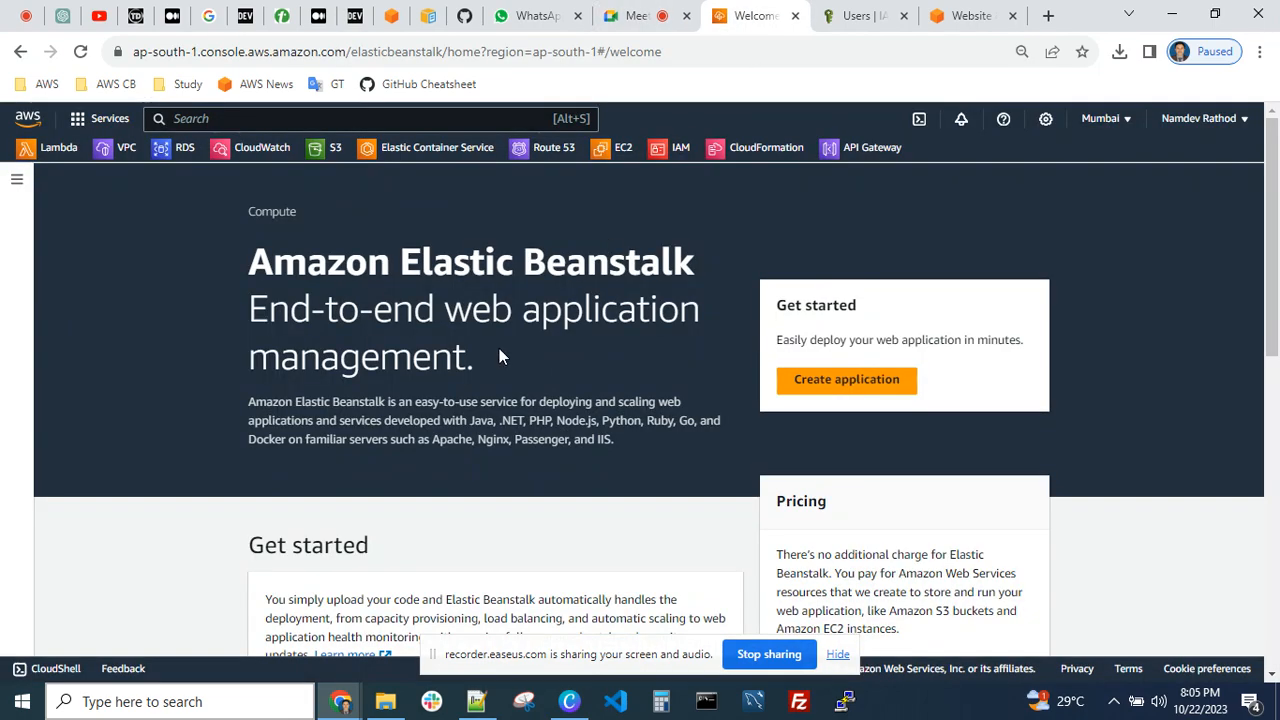
pyautogui.scroll(-3, 500, 354)
pyautogui.scroll(2, 503, 354)
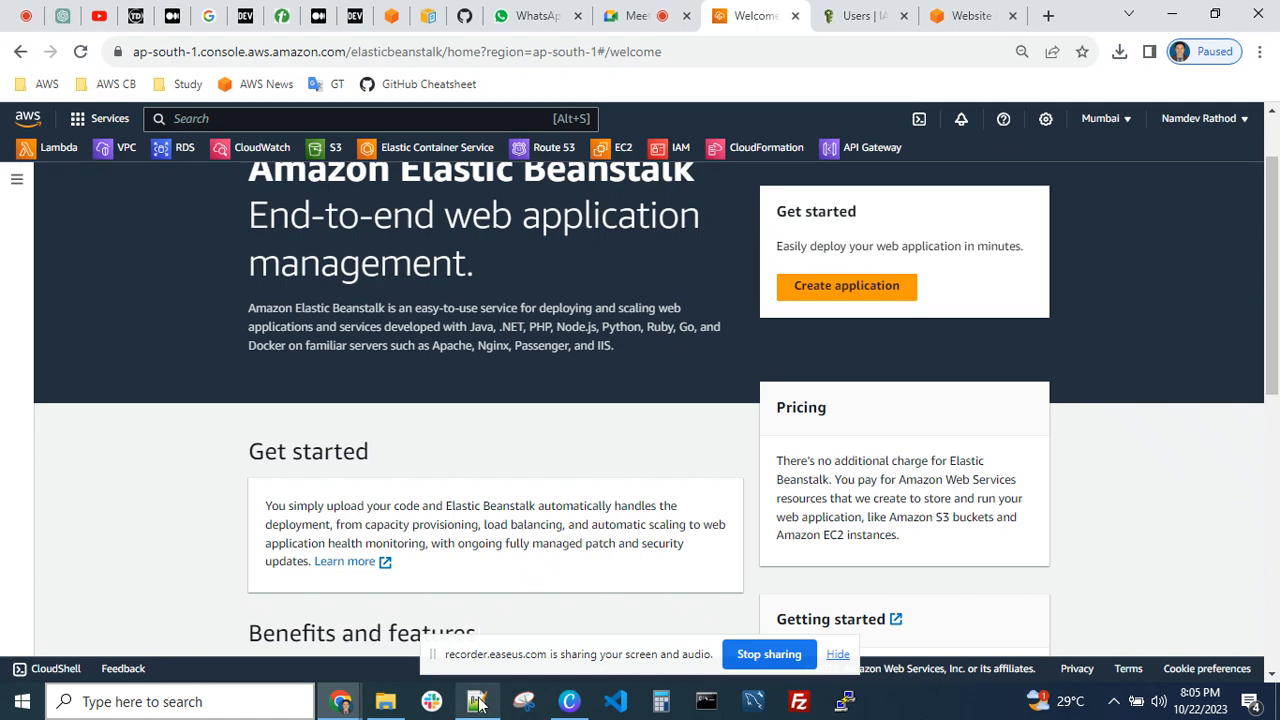
pyautogui.click(836, 656)
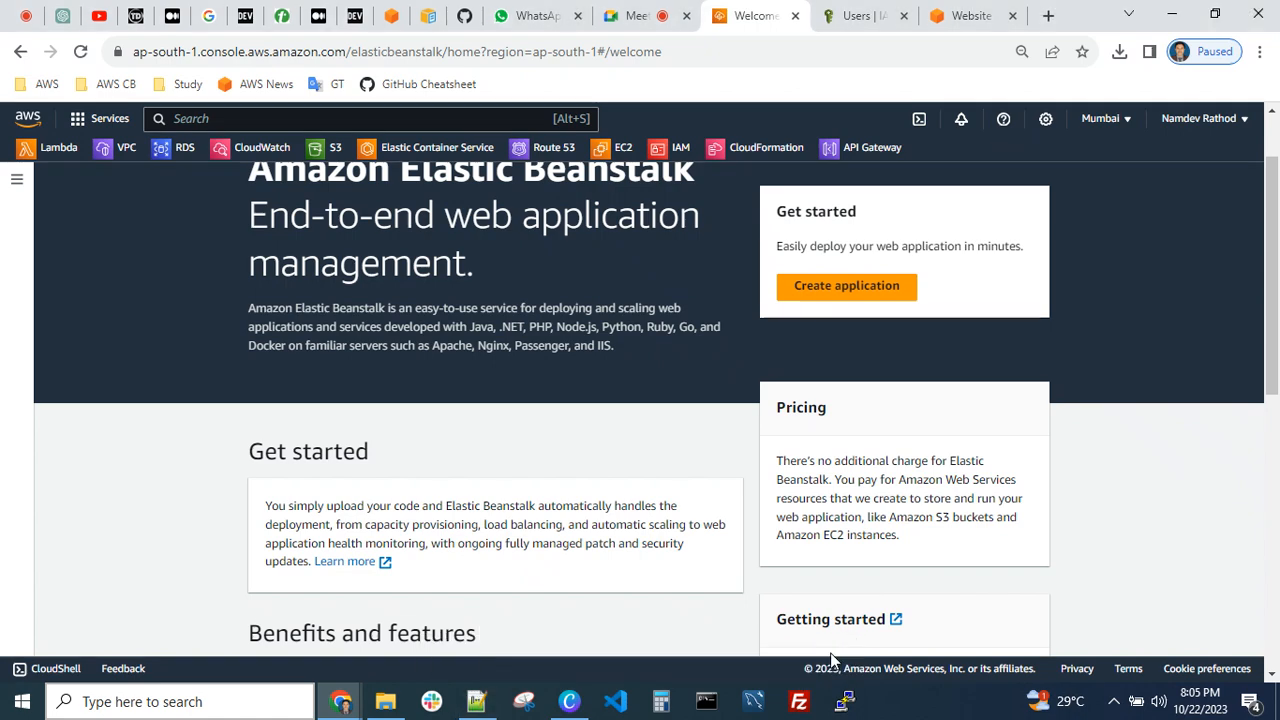
pyautogui.click(29, 20)
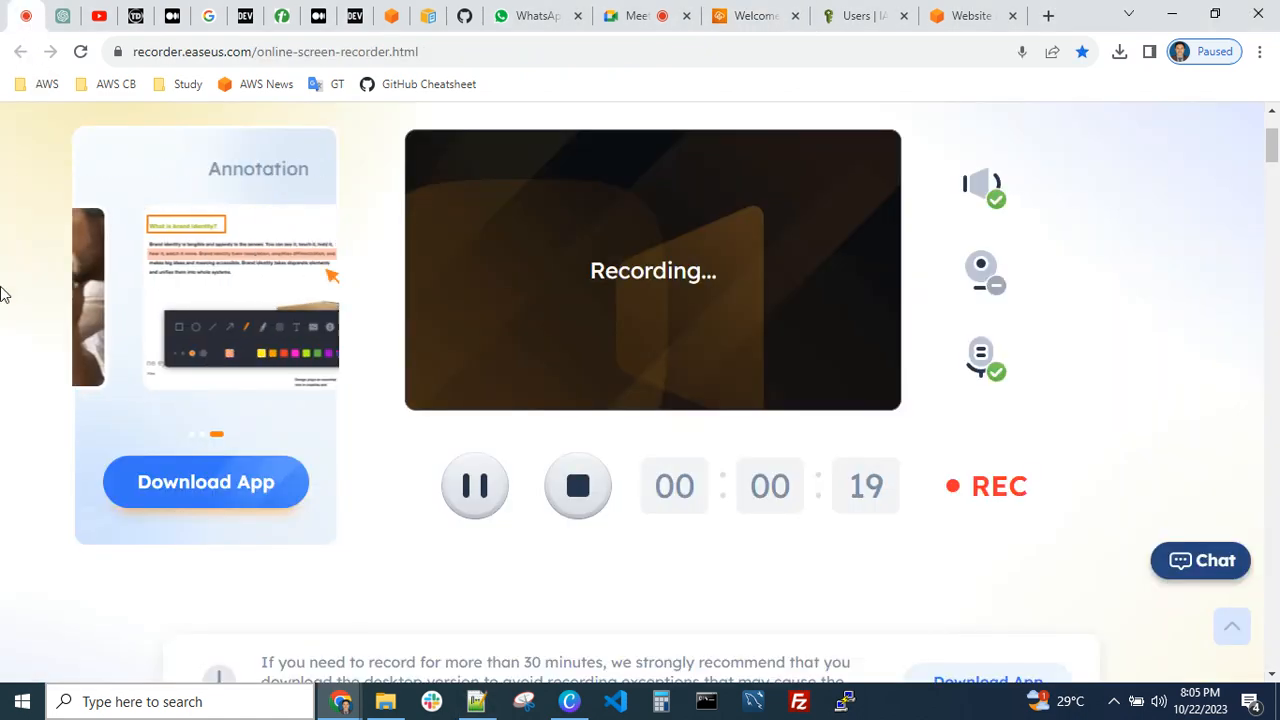
pyautogui.click(752, 17)
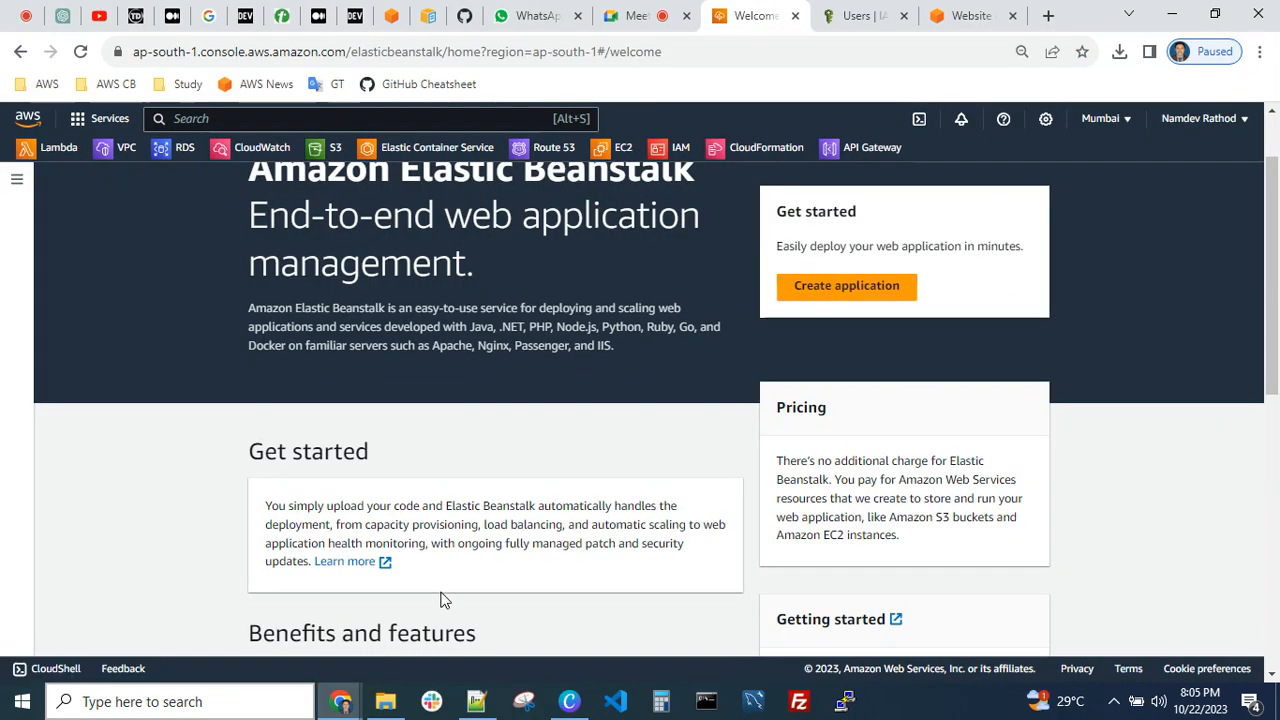
# Switch to Notepad++ and review the Today's Topic list in AWS-Assignments.txt, highlighting the AWS CLI entry
pyautogui.click(476, 701)
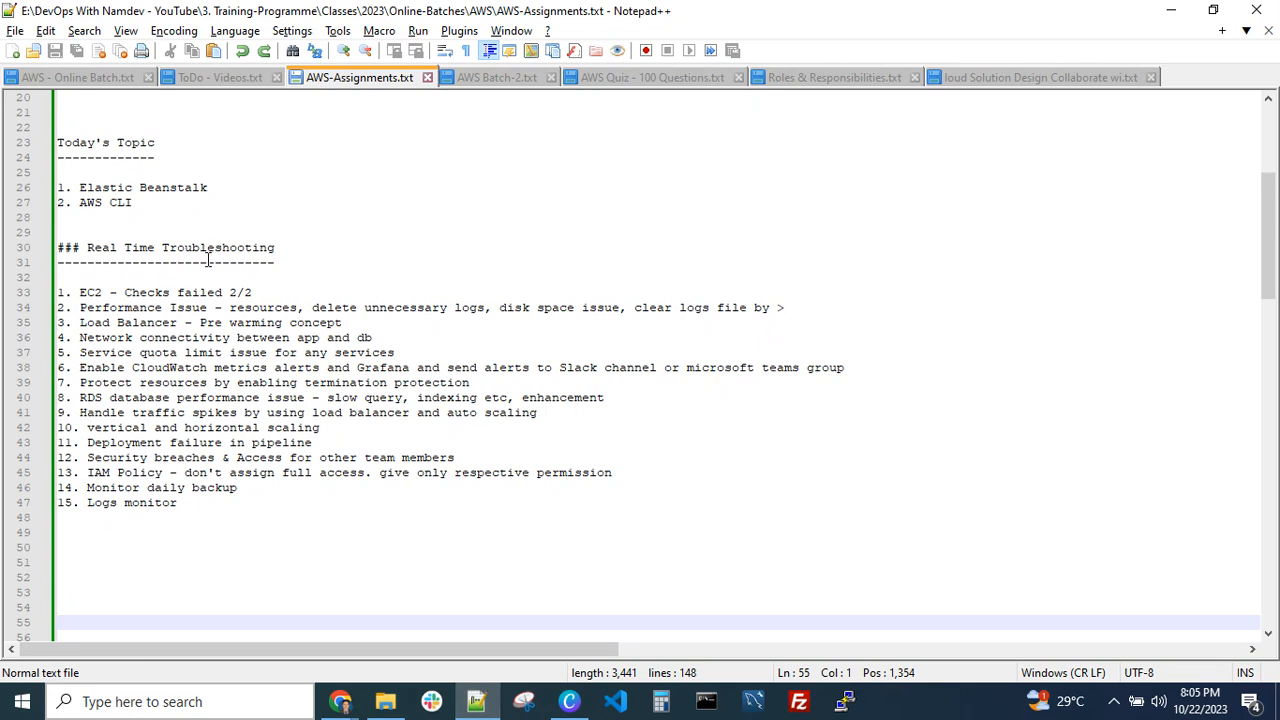
pyautogui.click(152, 202)
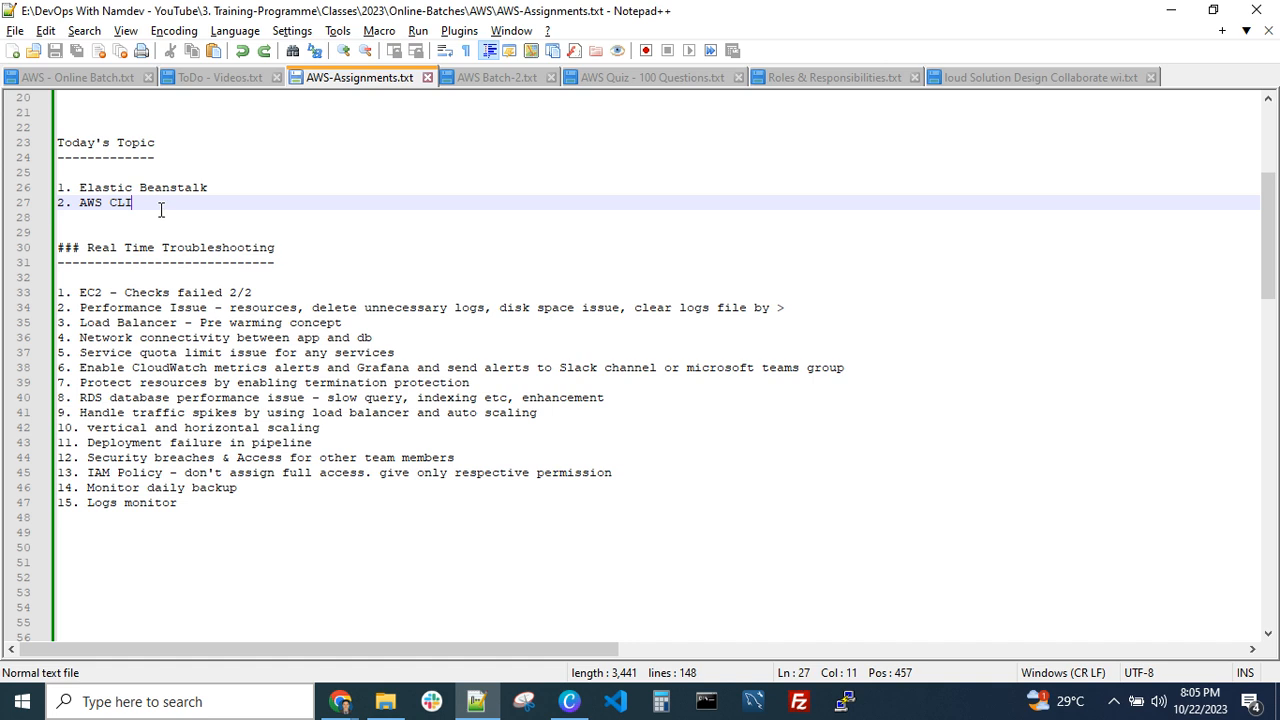
pyautogui.moveTo(150, 204); pyautogui.dragTo(36, 213)
pyautogui.click(72, 205)
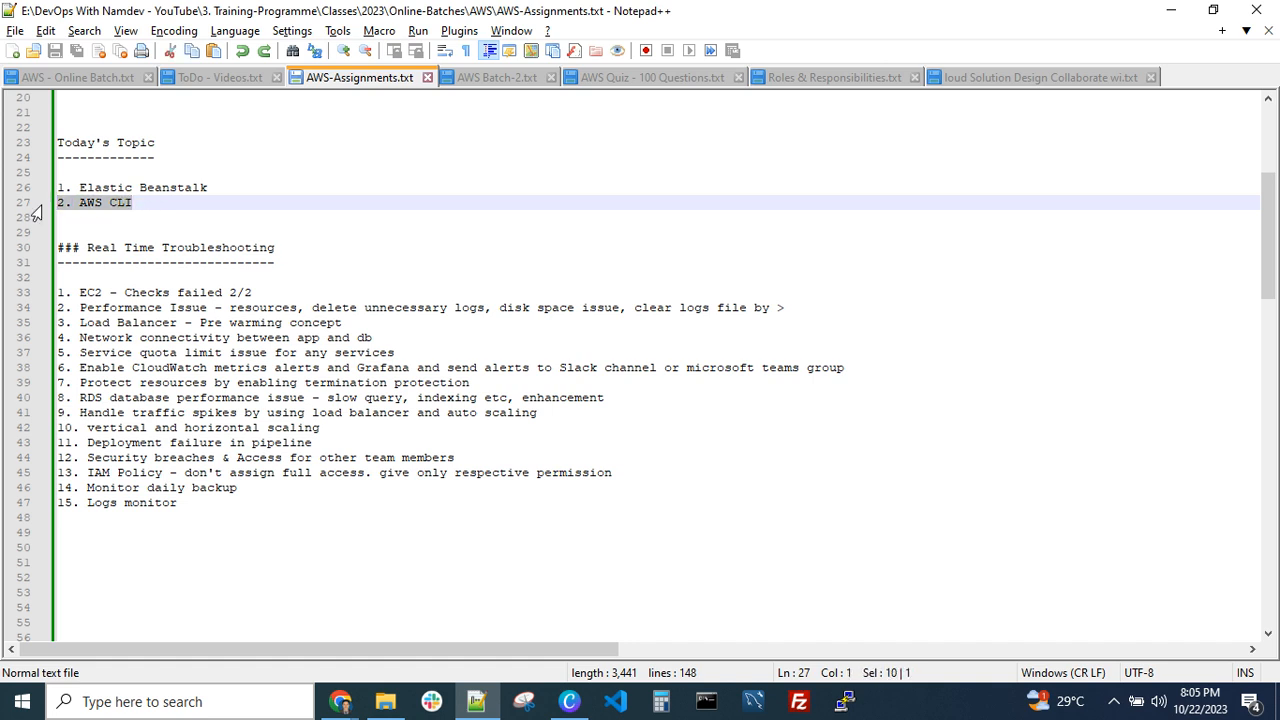
pyautogui.click(89, 216)
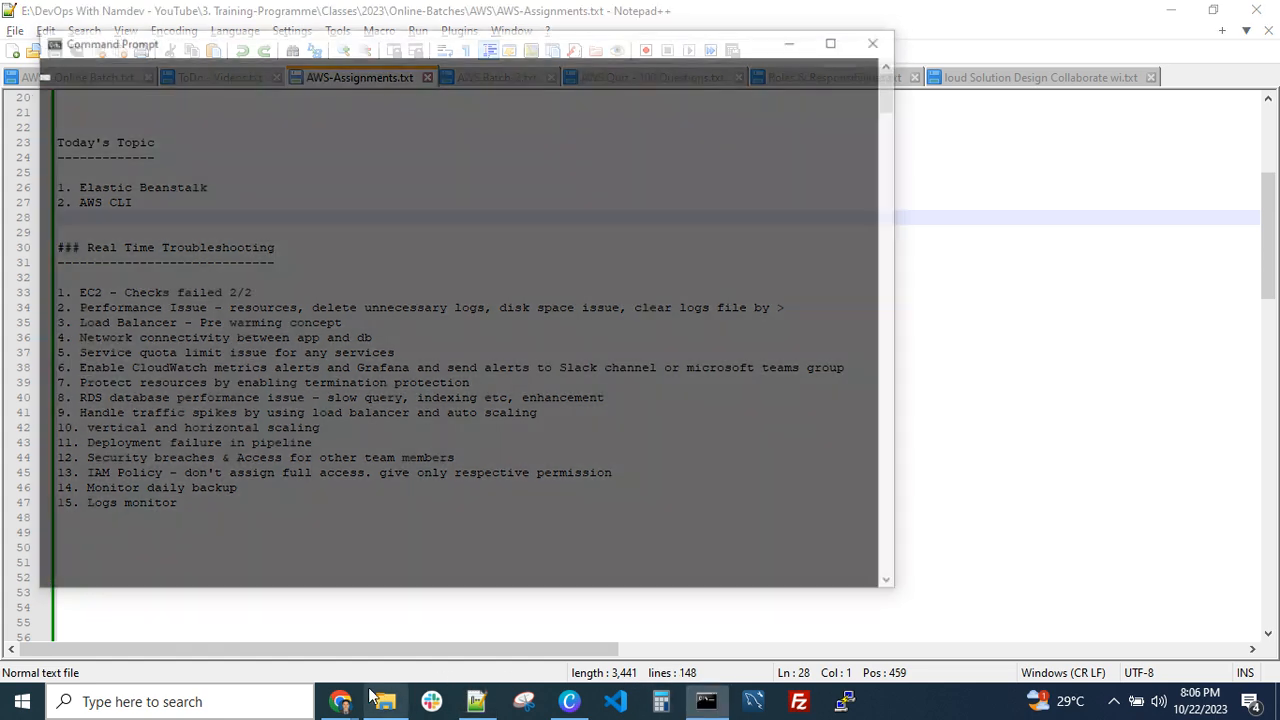
pyautogui.moveTo(341, 701)
pyautogui.click(164, 593)
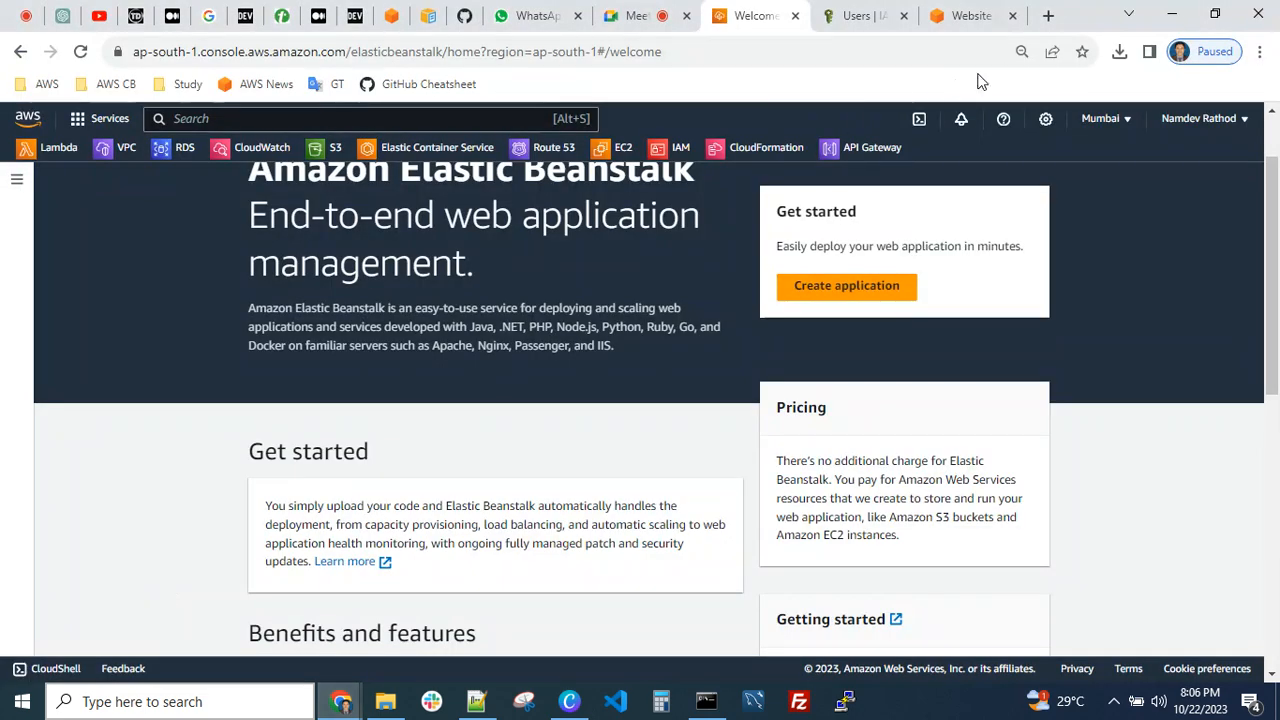
pyautogui.click(1048, 15)
pyautogui.write('aws')
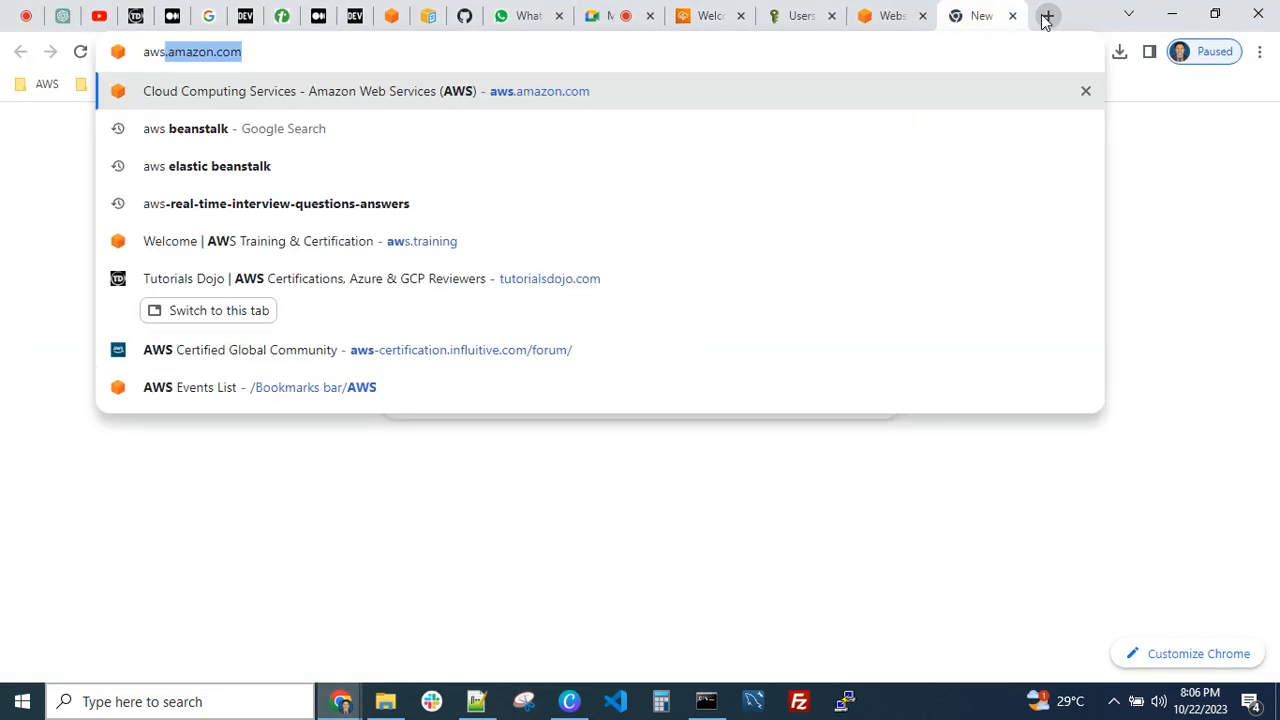
pyautogui.press('BackSpace')
pyautogui.press('BackSpace')
pyautogui.press('BackSpace')
pyautogui.press('BackSpace')
pyautogui.press('BackSpace')
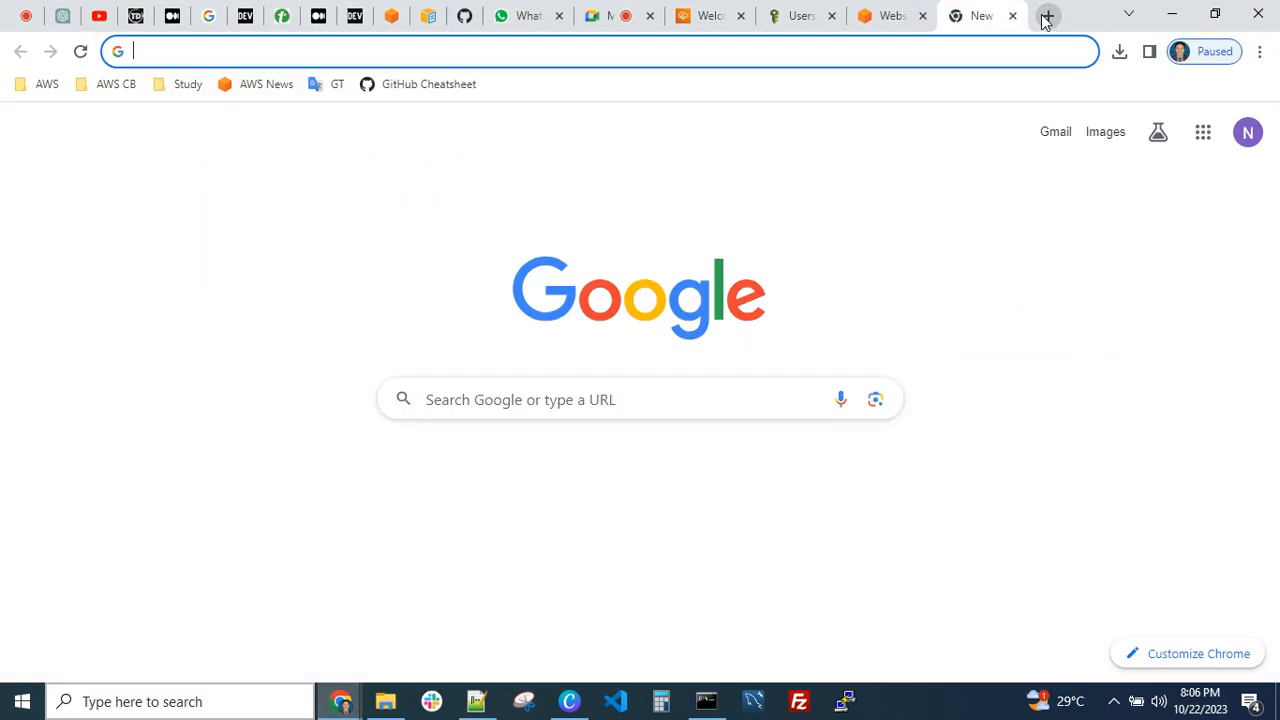
pyautogui.click(1014, 16)
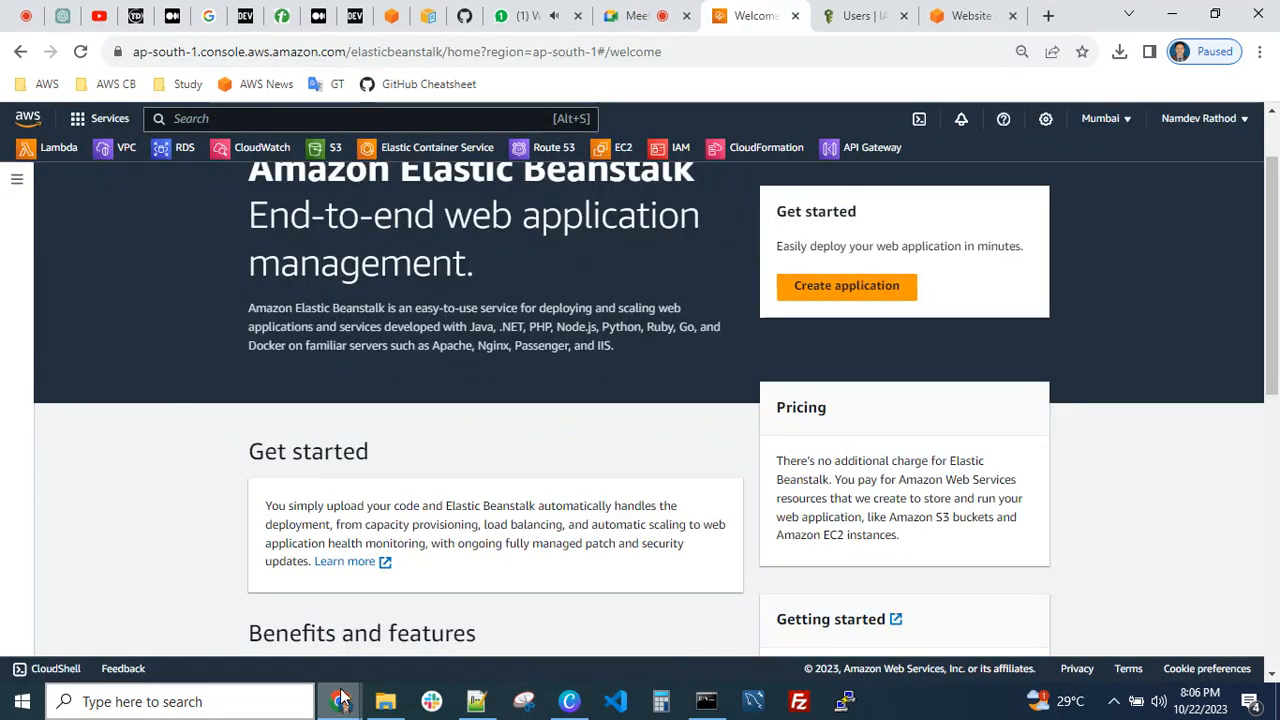
# Delete the line "2. AWS CLI" from the Today's Topic list in the Notepad++ file AWS-Assignments.txt
pyautogui.click(476, 701)
pyautogui.moveTo(58, 218); pyautogui.dragTo(50, 204)
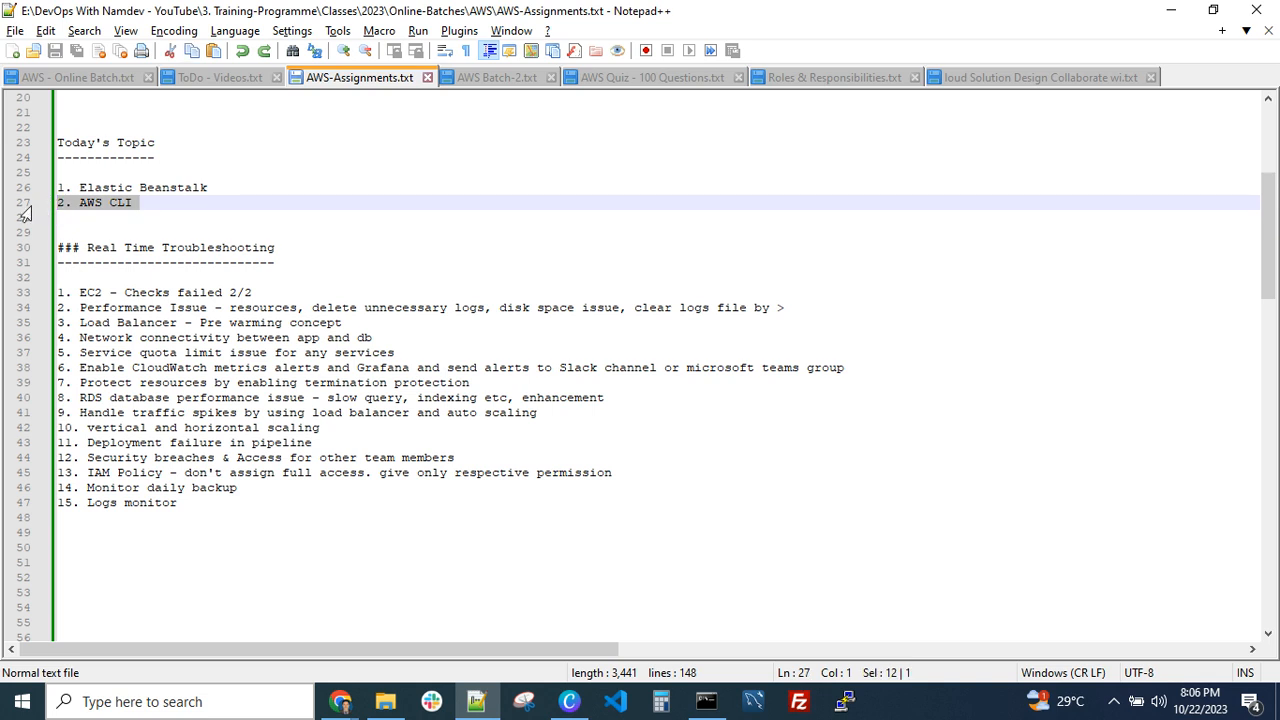
pyautogui.press('Delete')
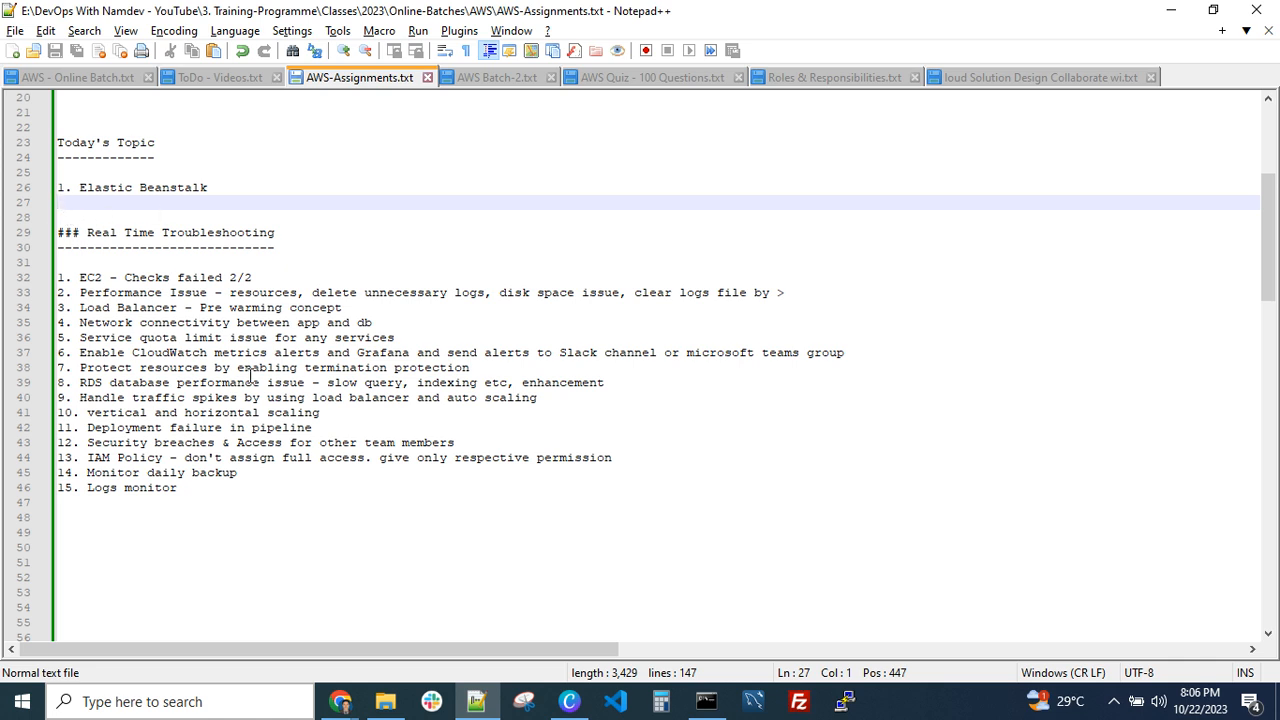
# Go over the numbered Real Time Troubleshooting items below the Today's Topic list
pyautogui.moveTo(237, 499); pyautogui.dragTo(87, 292)
pyautogui.click(124, 292)
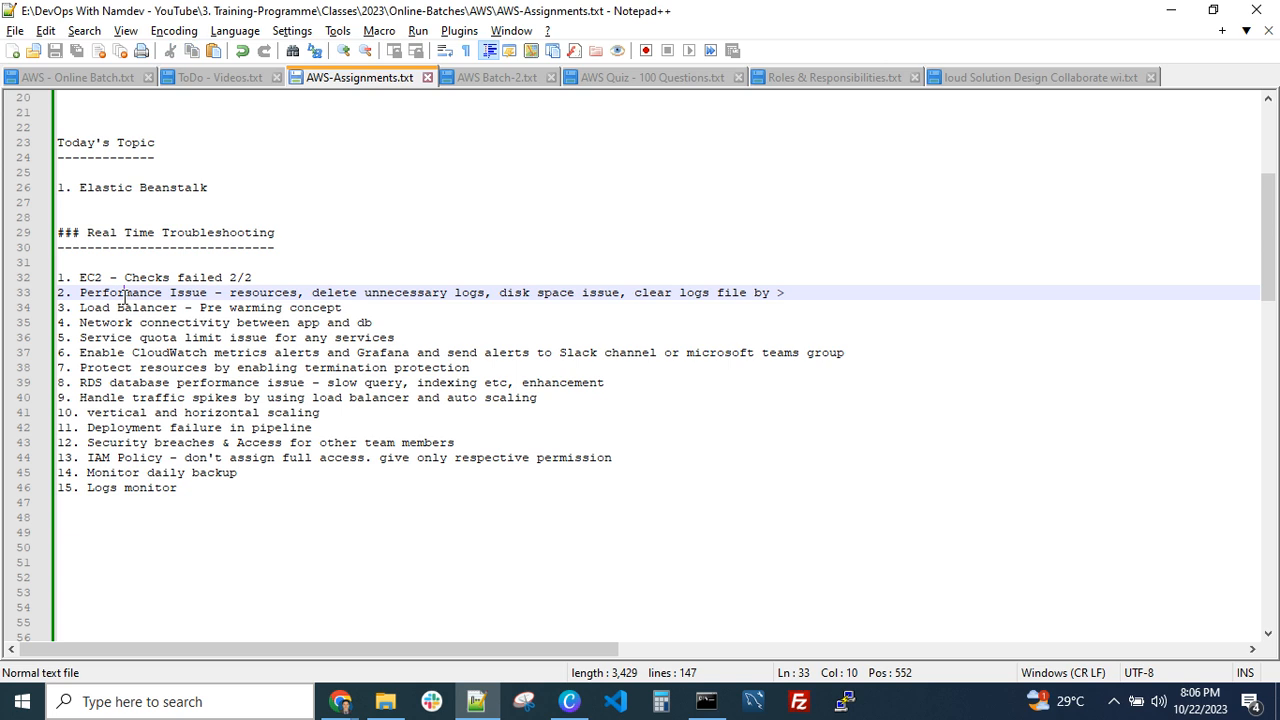
pyautogui.moveTo(202, 490); pyautogui.dragTo(92, 292)
pyautogui.click(148, 367)
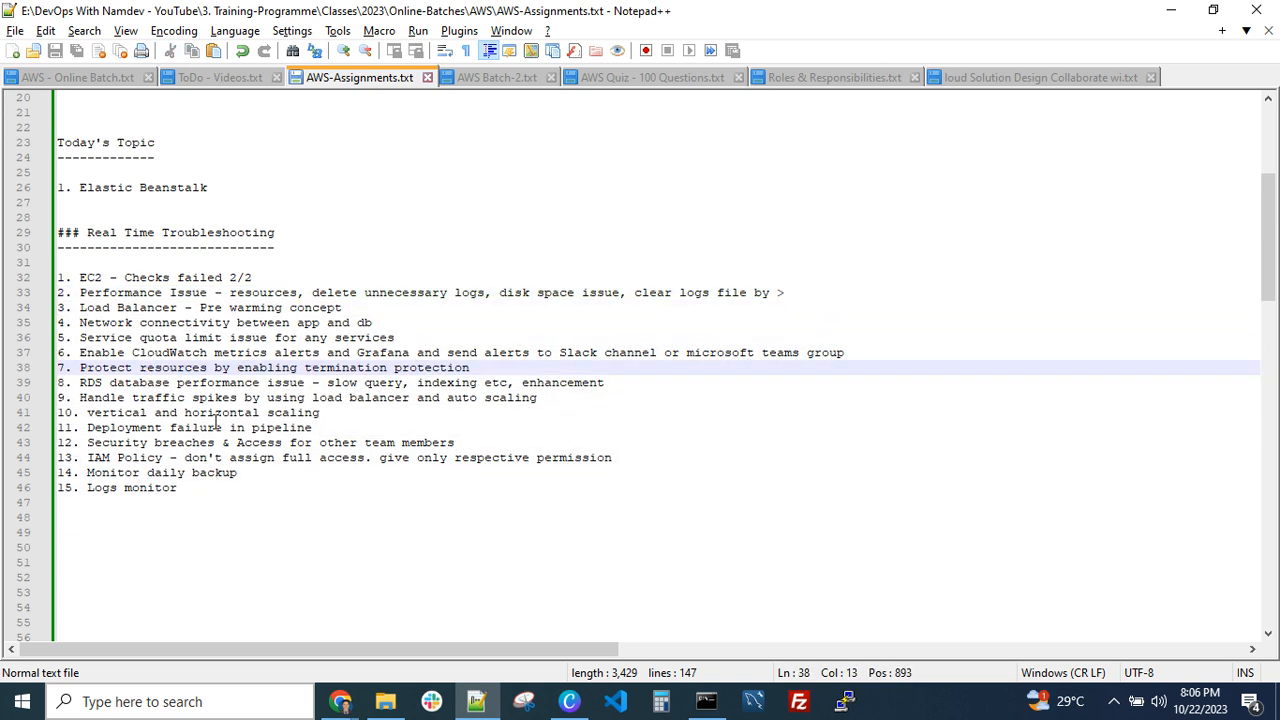
pyautogui.click(92, 519)
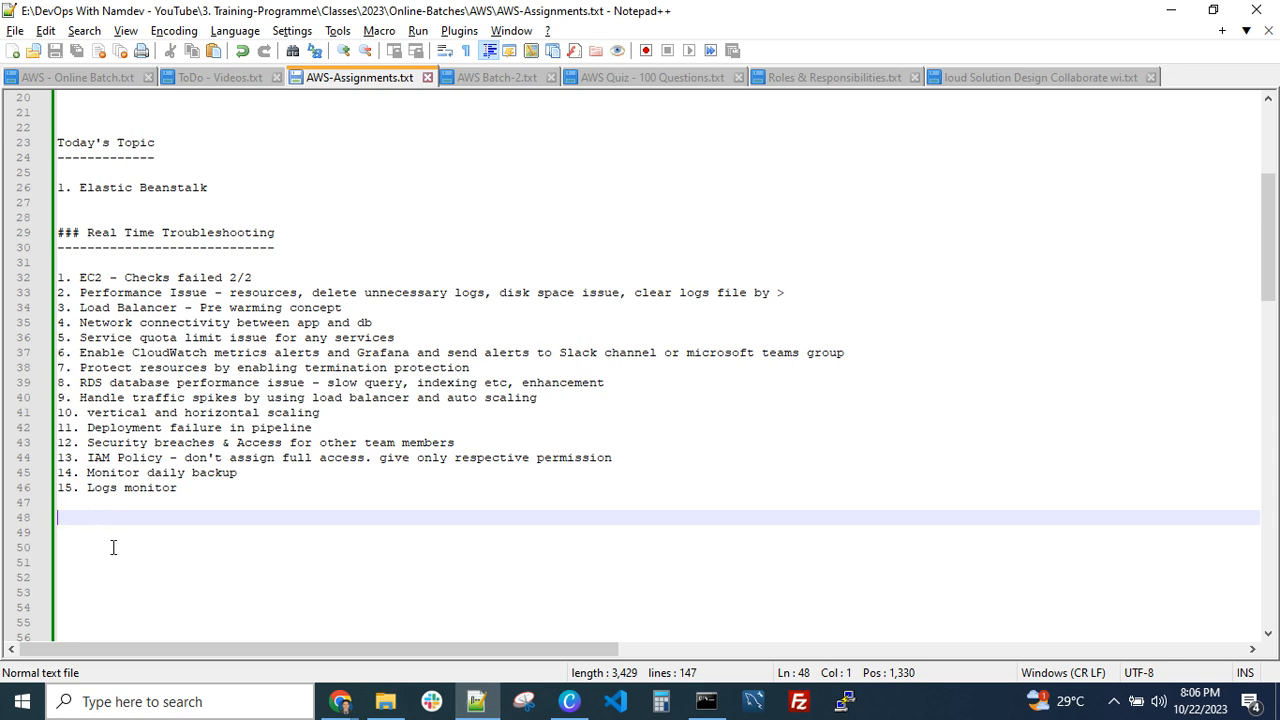
pyautogui.click(100, 506)
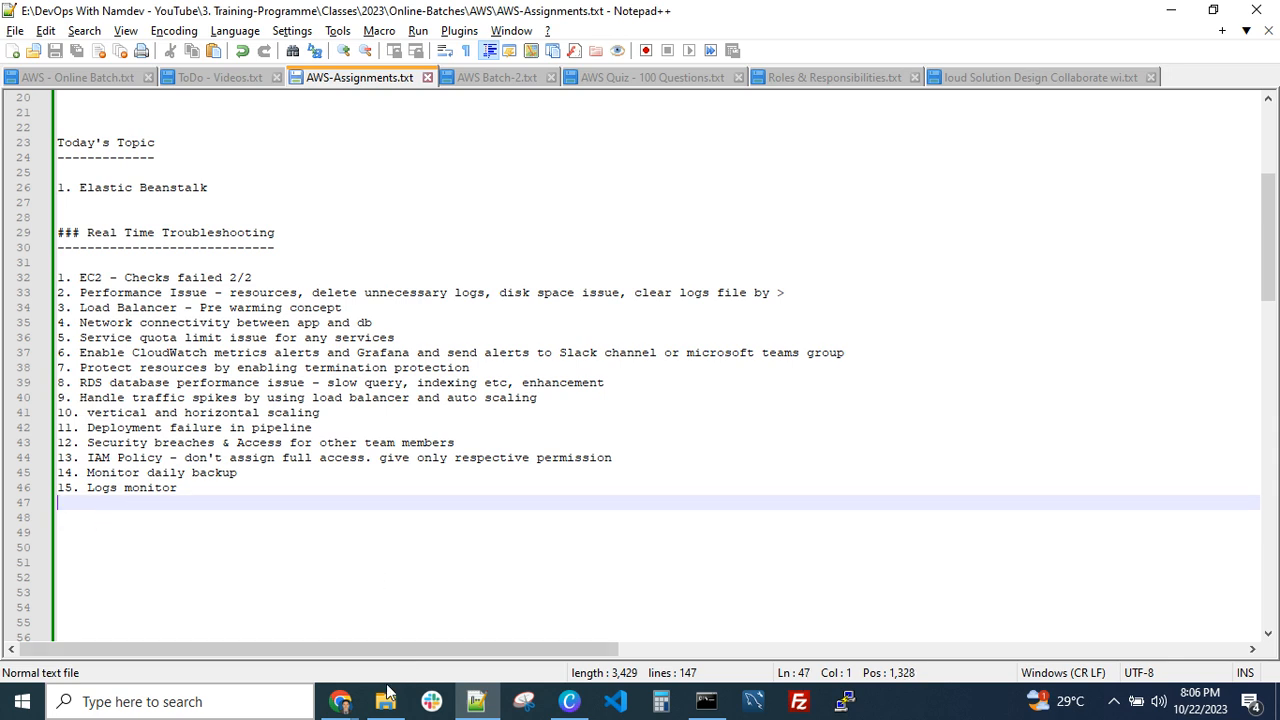
# Switch back to Chrome and look over the introduction and Get started sections of the Elastic Beanstalk welcome page
pyautogui.moveTo(340, 701)
pyautogui.click(165, 640)
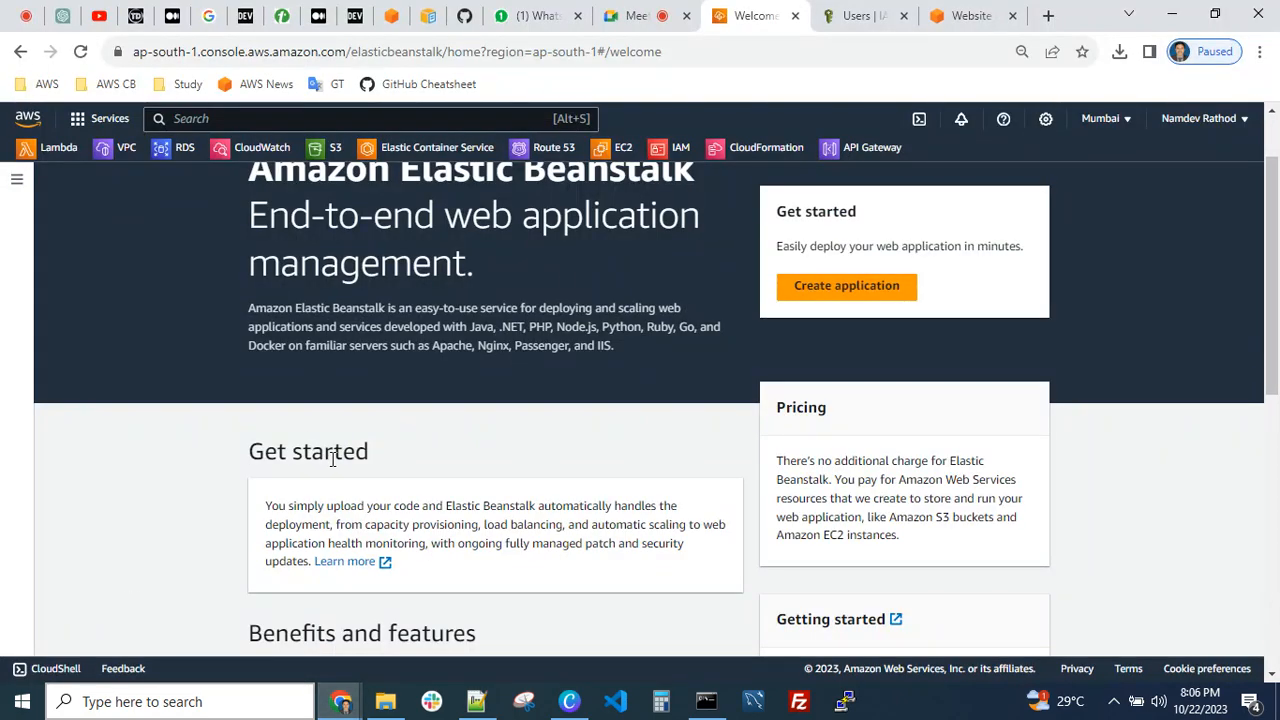
pyautogui.scroll(1, 249, 429)
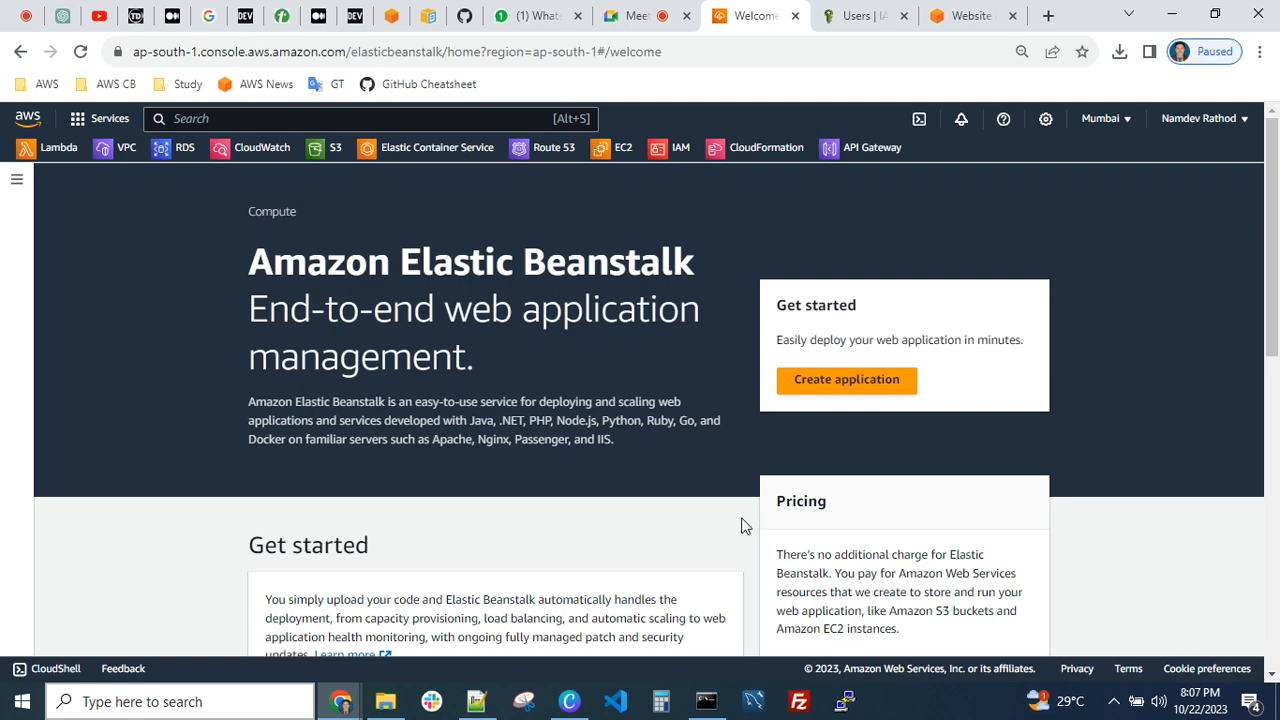
pyautogui.scroll(-2, 640, 490)
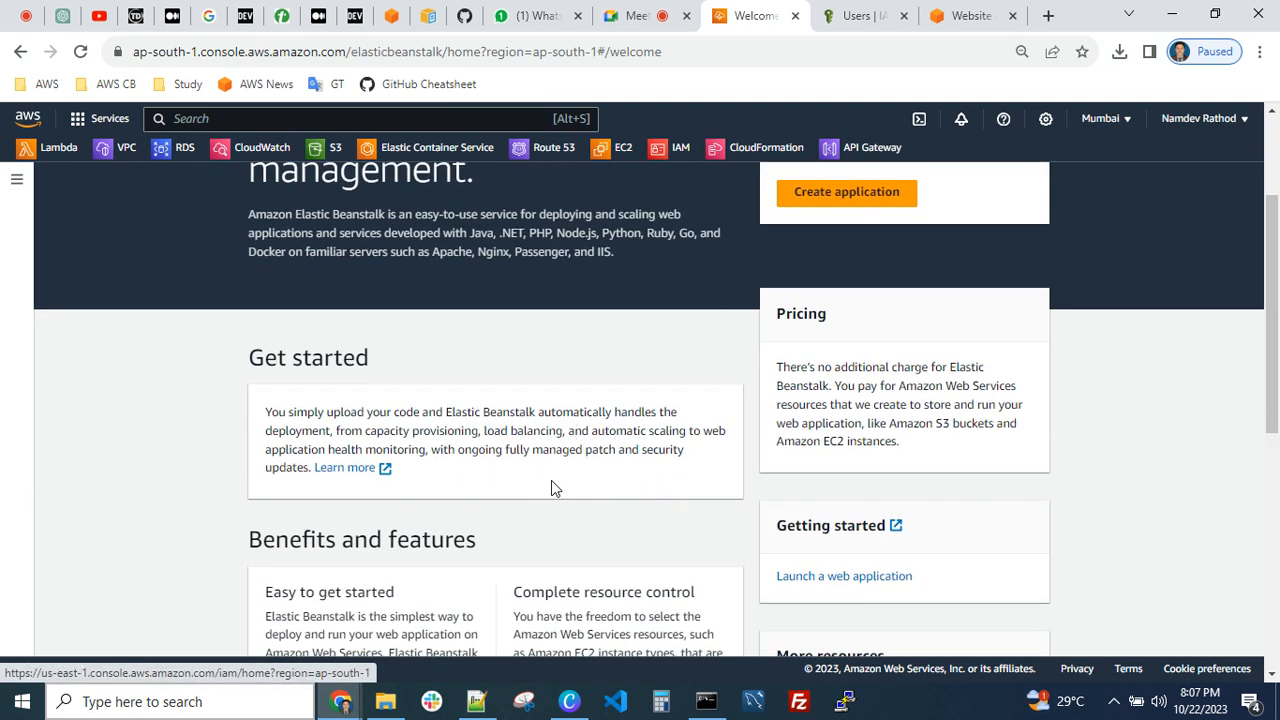
pyautogui.scroll(2, 551, 488)
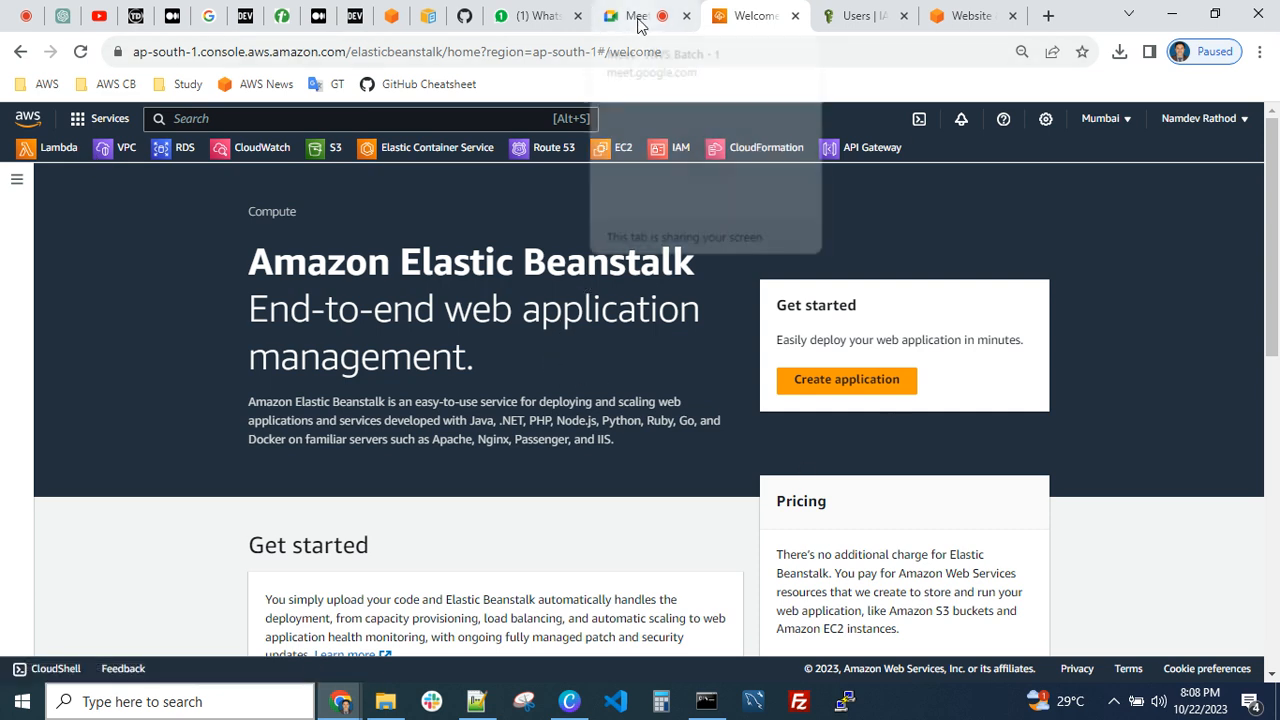
# Mute the microphone in the Google Meet call and bring up the online screen recorder
pyautogui.click(637, 24)
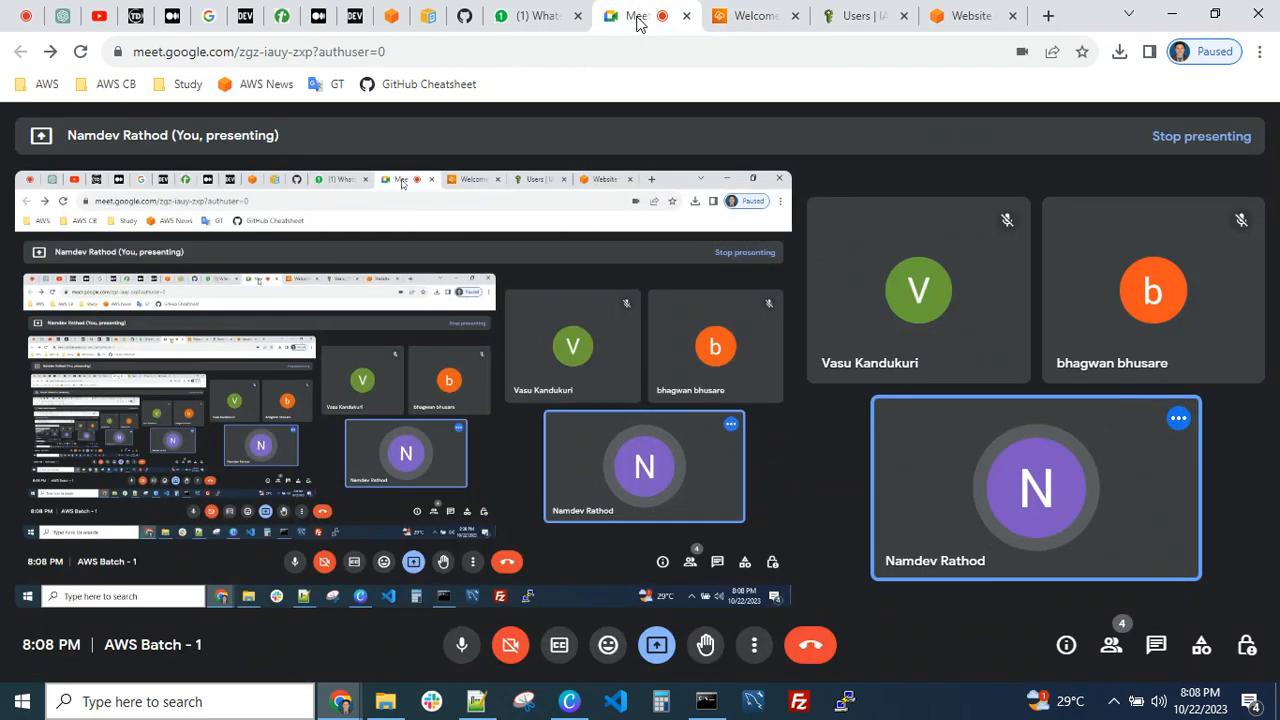
pyautogui.click(458, 647)
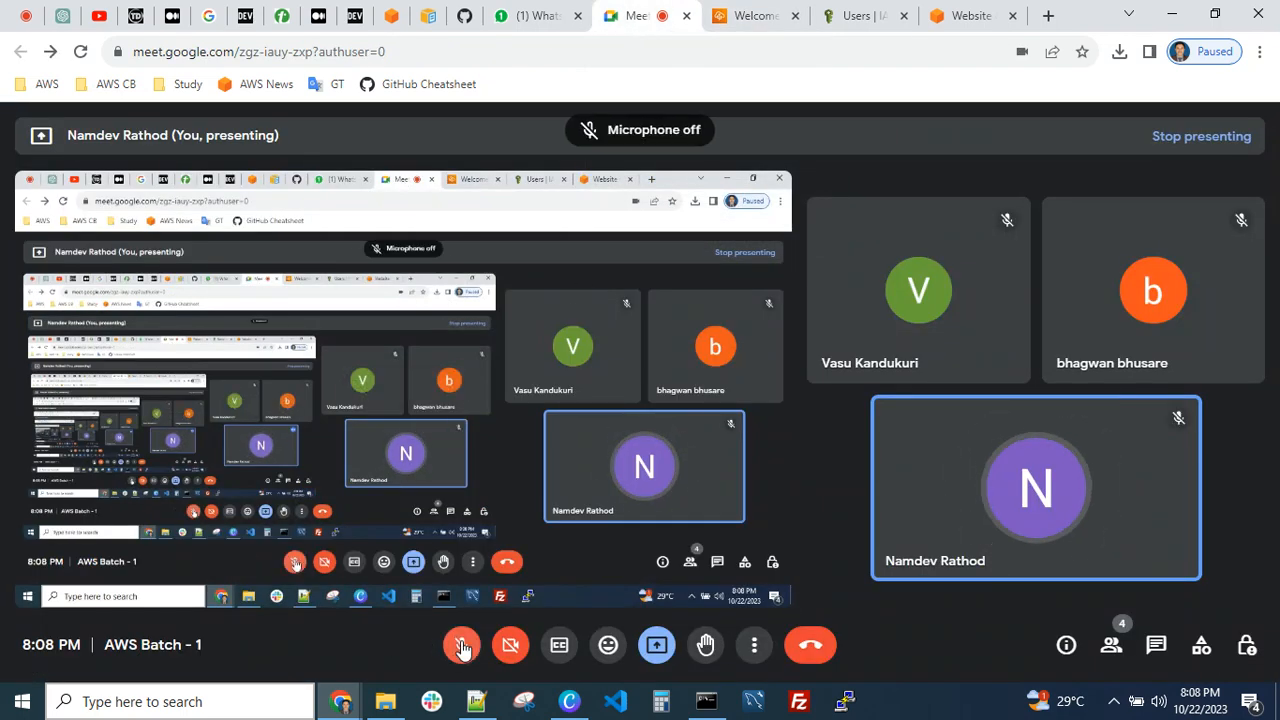
pyautogui.click(26, 15)
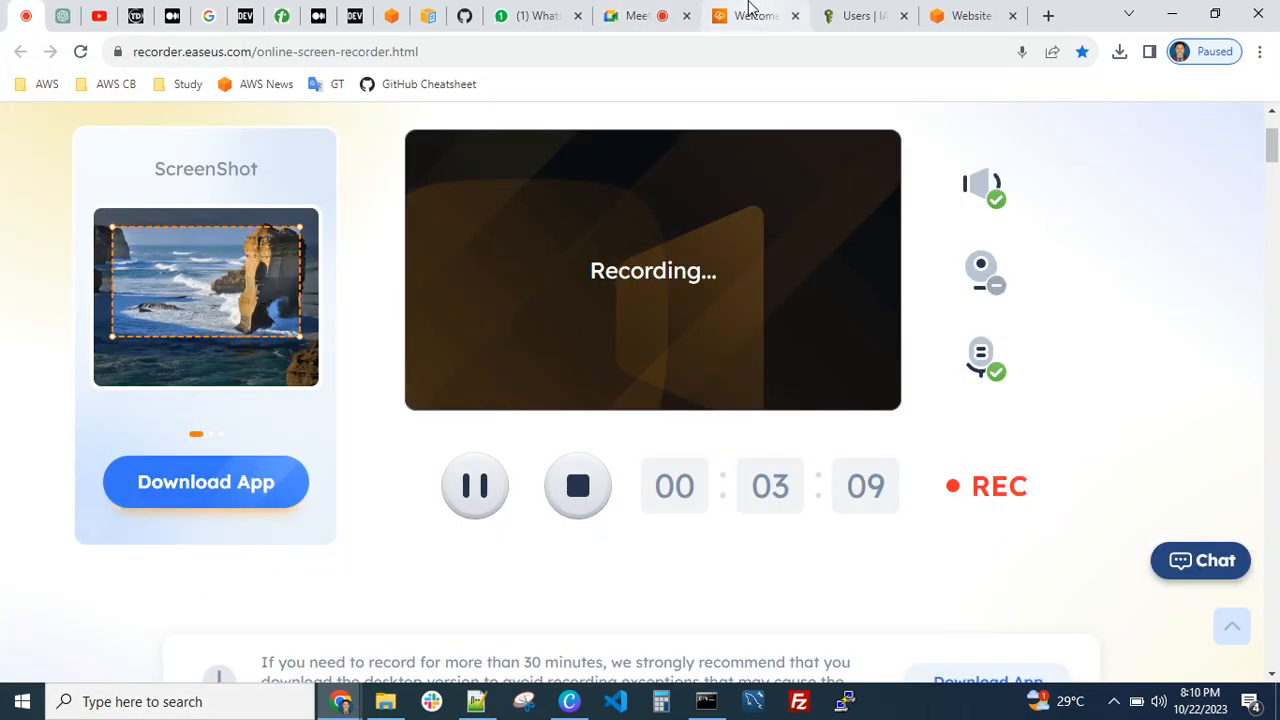
# Unmute the microphone in the Google Meet call and review the list of people in the meeting
pyautogui.click(641, 15)
pyautogui.click(462, 647)
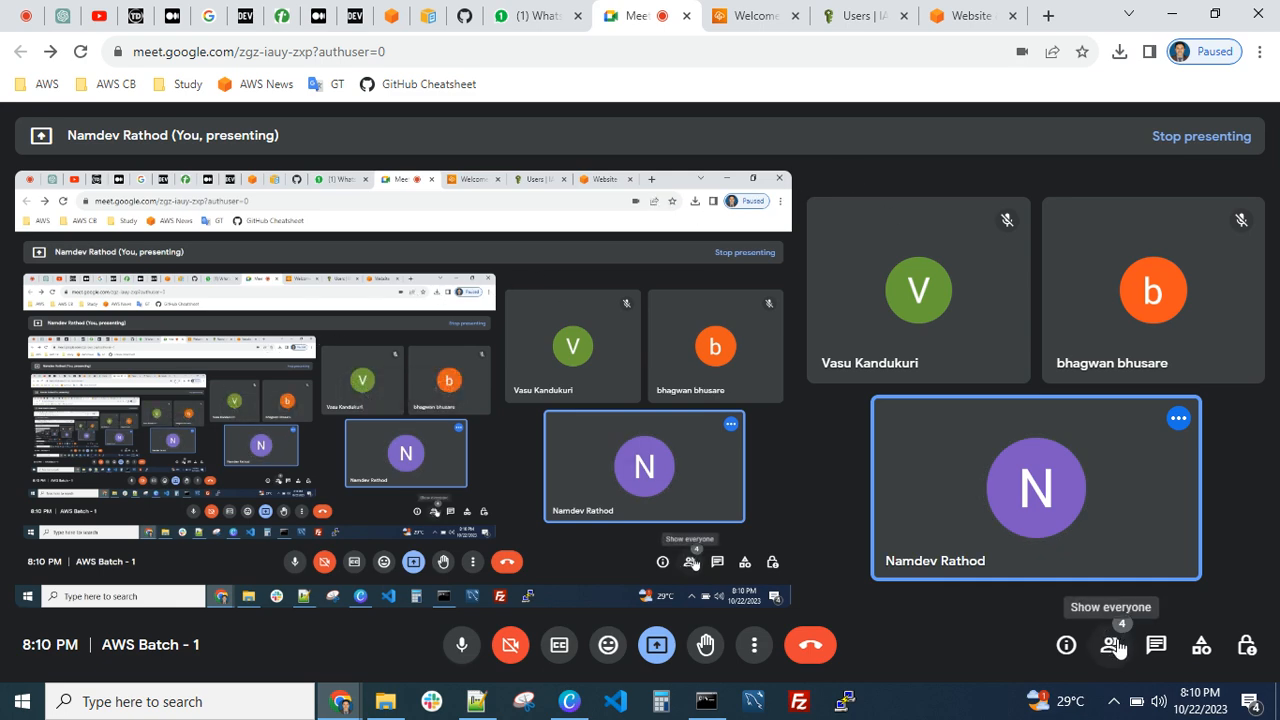
pyautogui.click(1112, 646)
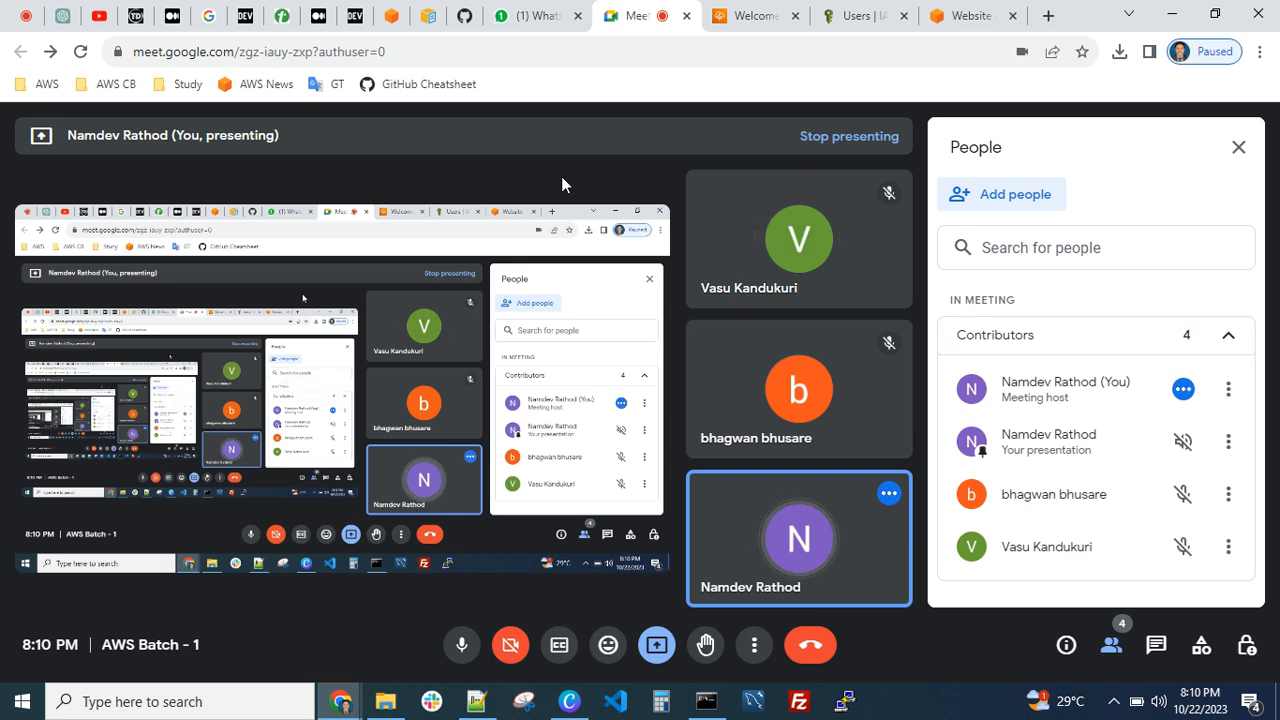
pyautogui.click(1236, 151)
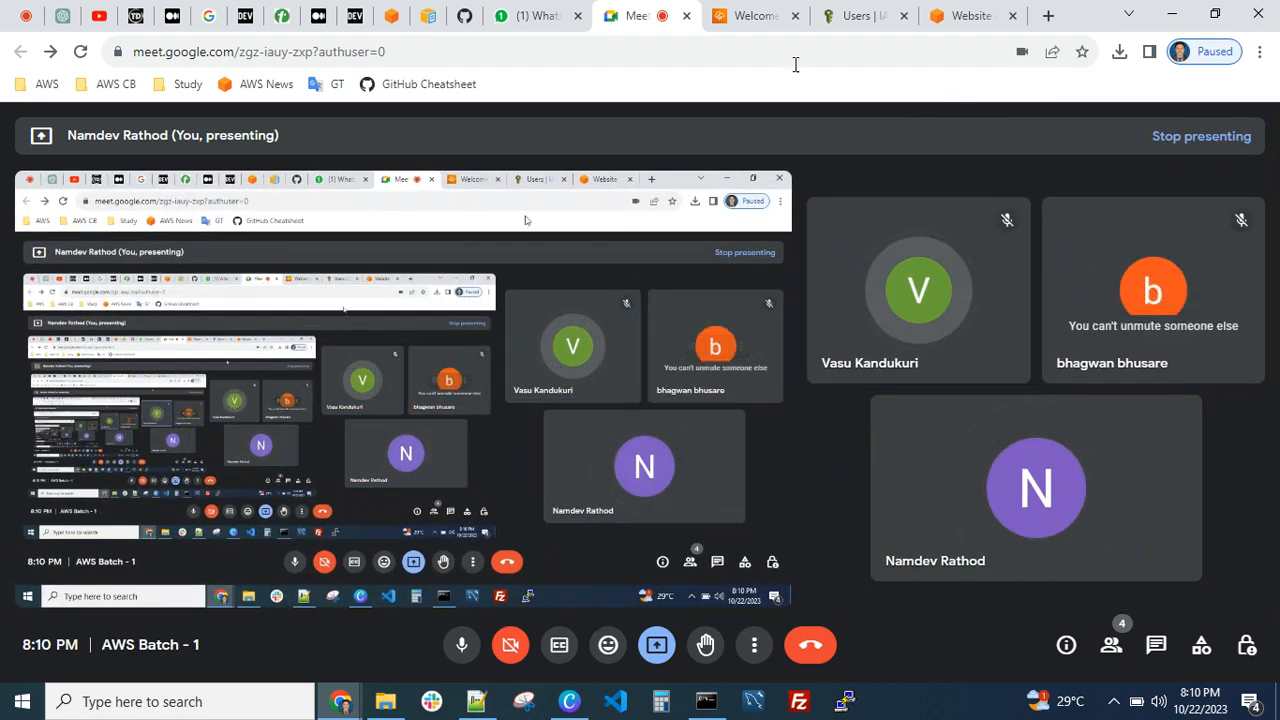
# Skim the Elastic Beanstalk welcome page, check the screen recorder's status, and return to the page
pyautogui.click(757, 16)
pyautogui.scroll(-3, 523, 443)
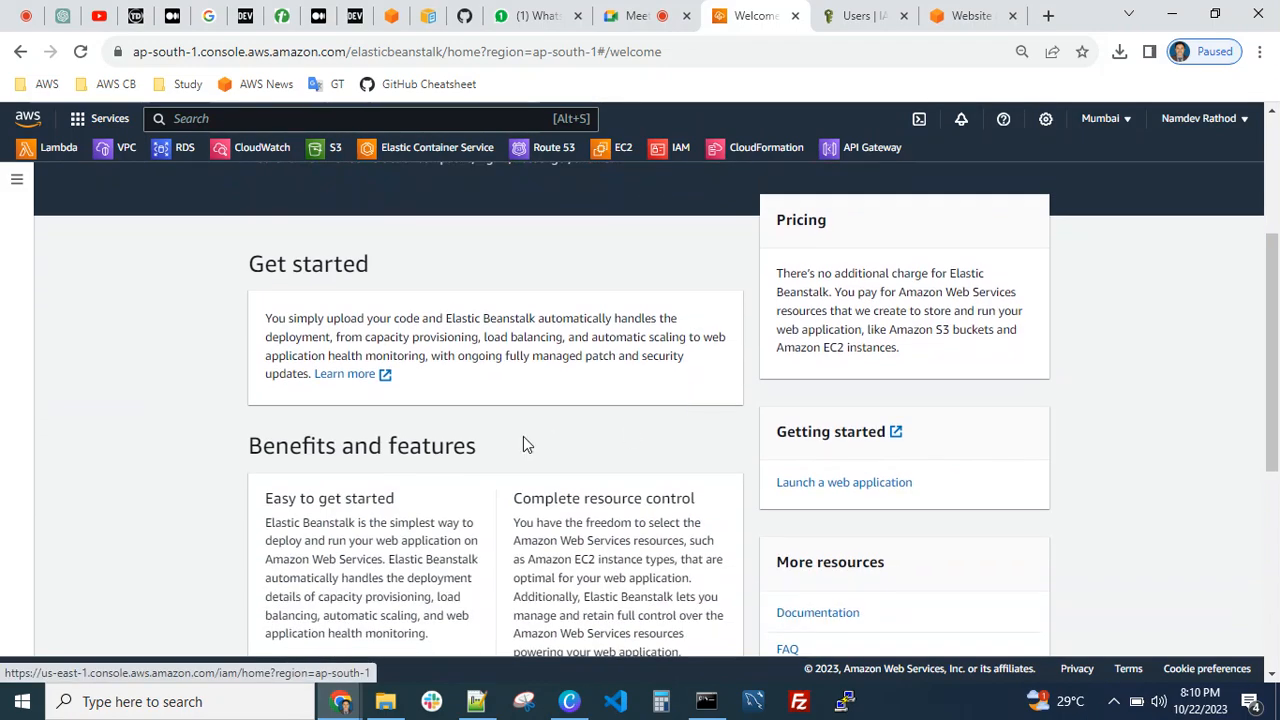
pyautogui.scroll(3, 563, 443)
pyautogui.click(26, 17)
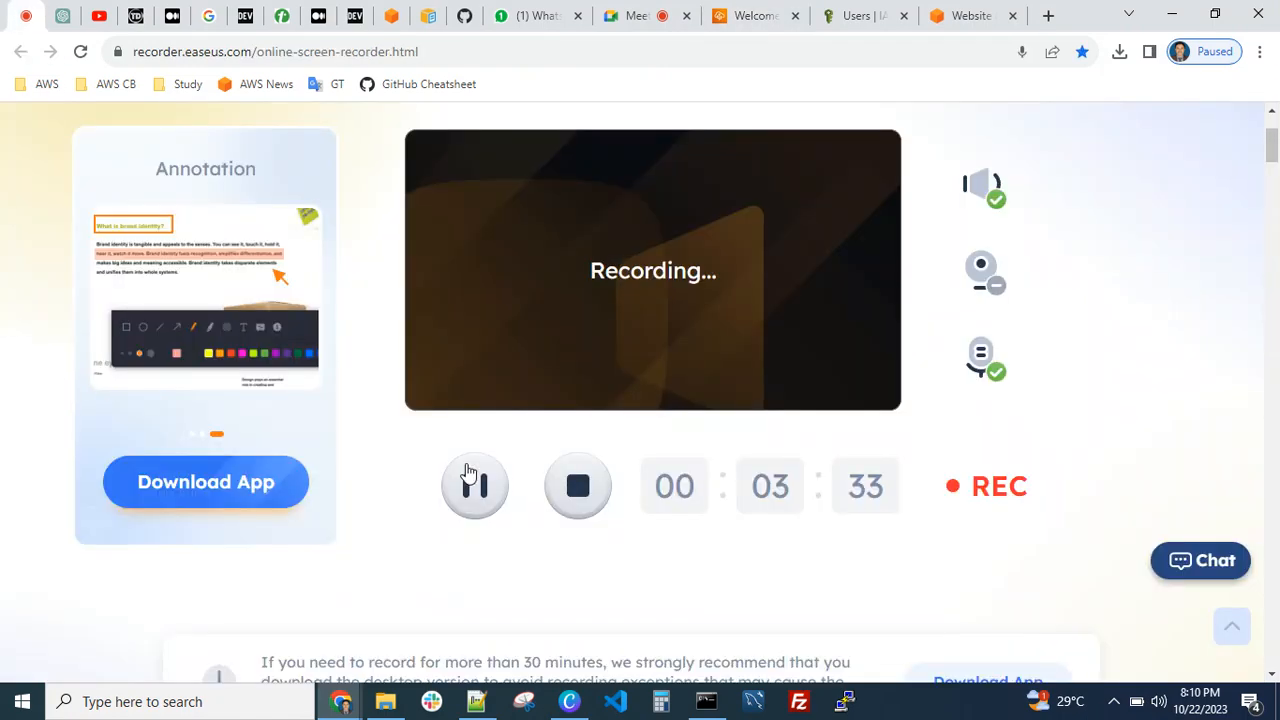
pyautogui.click(730, 17)
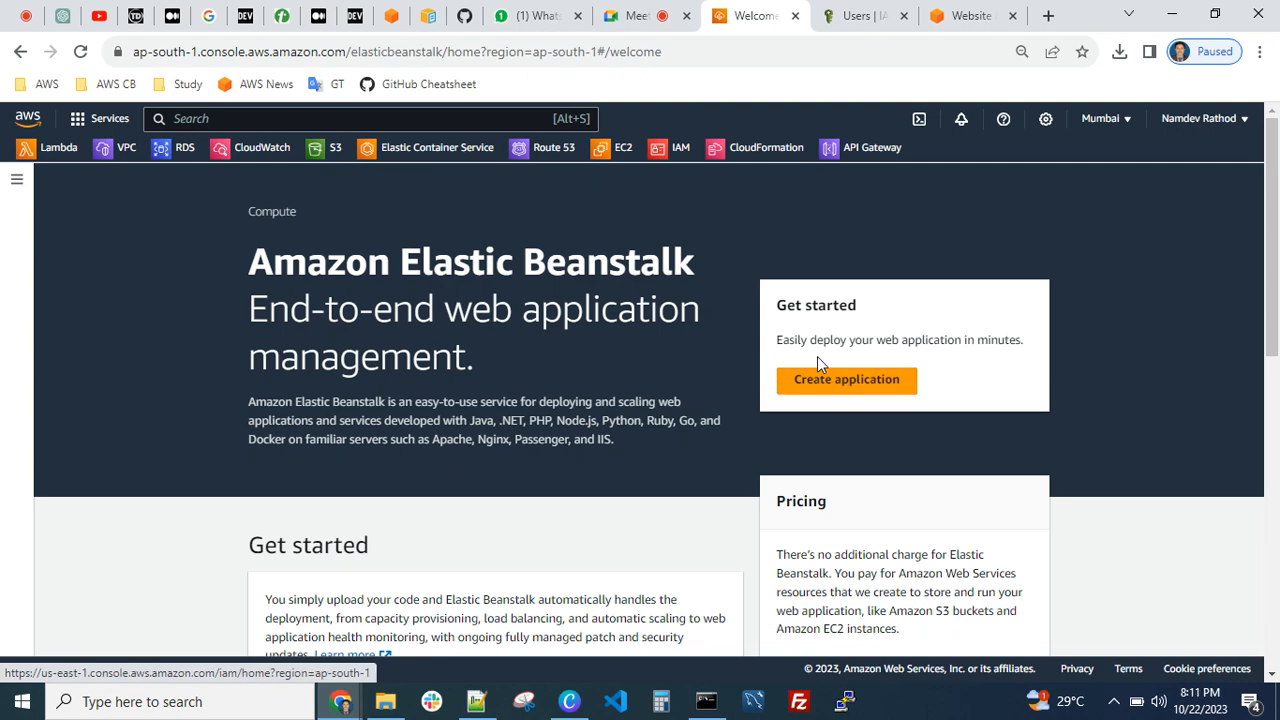
# Read the Pricing section of the Elastic Beanstalk welcome page to see which resources are charged
pyautogui.scroll(-2, 810, 392)
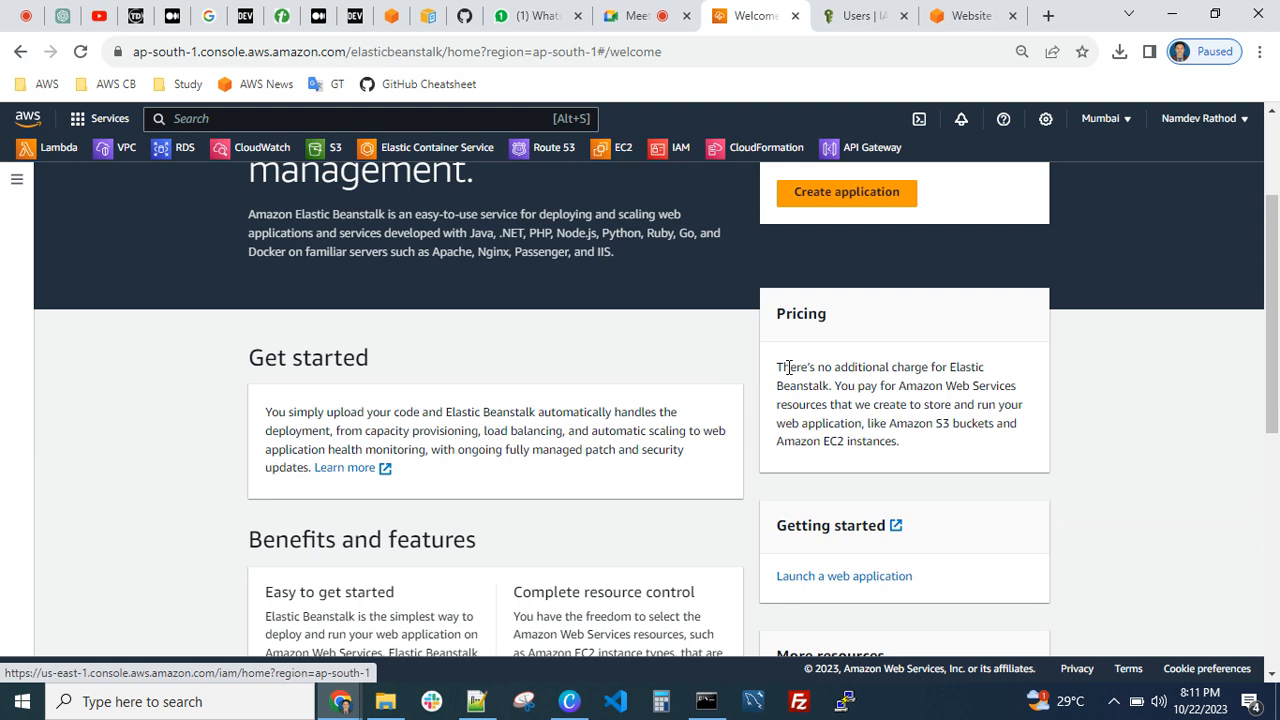
pyautogui.moveTo(790, 367); pyautogui.dragTo(852, 404)
pyautogui.click(876, 367)
pyautogui.click(858, 406)
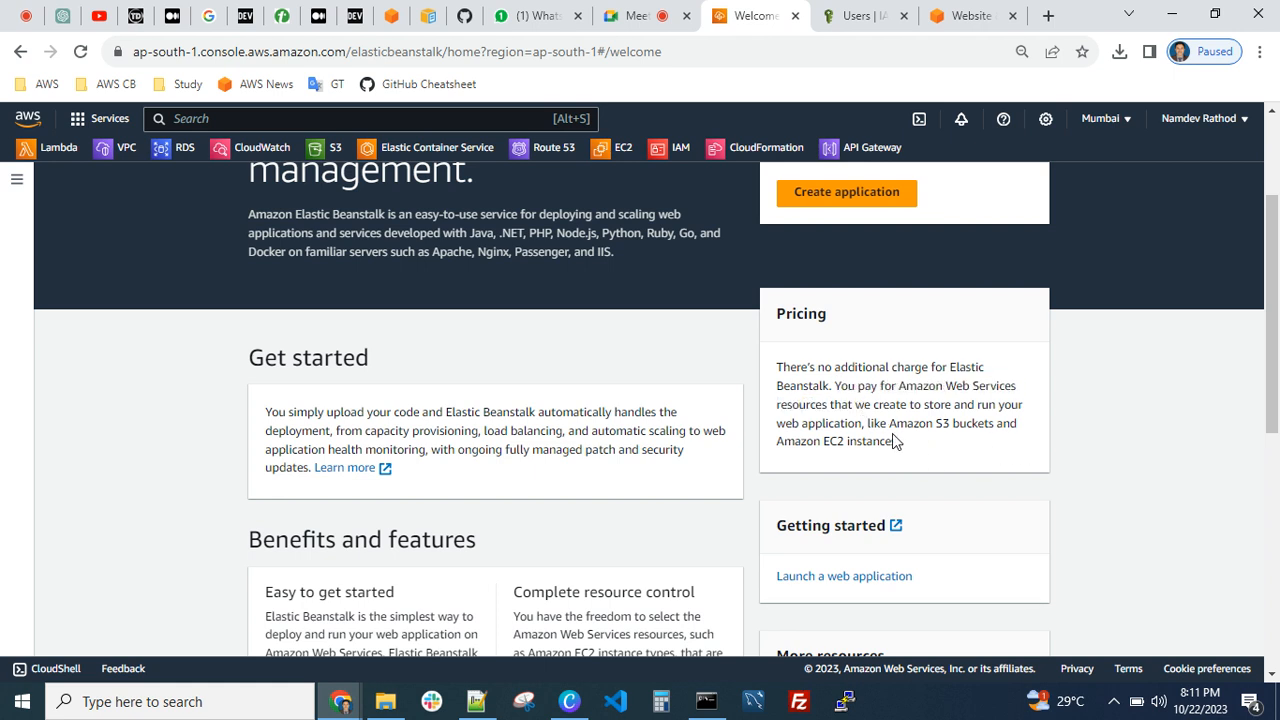
pyautogui.scroll(-2, 833, 418)
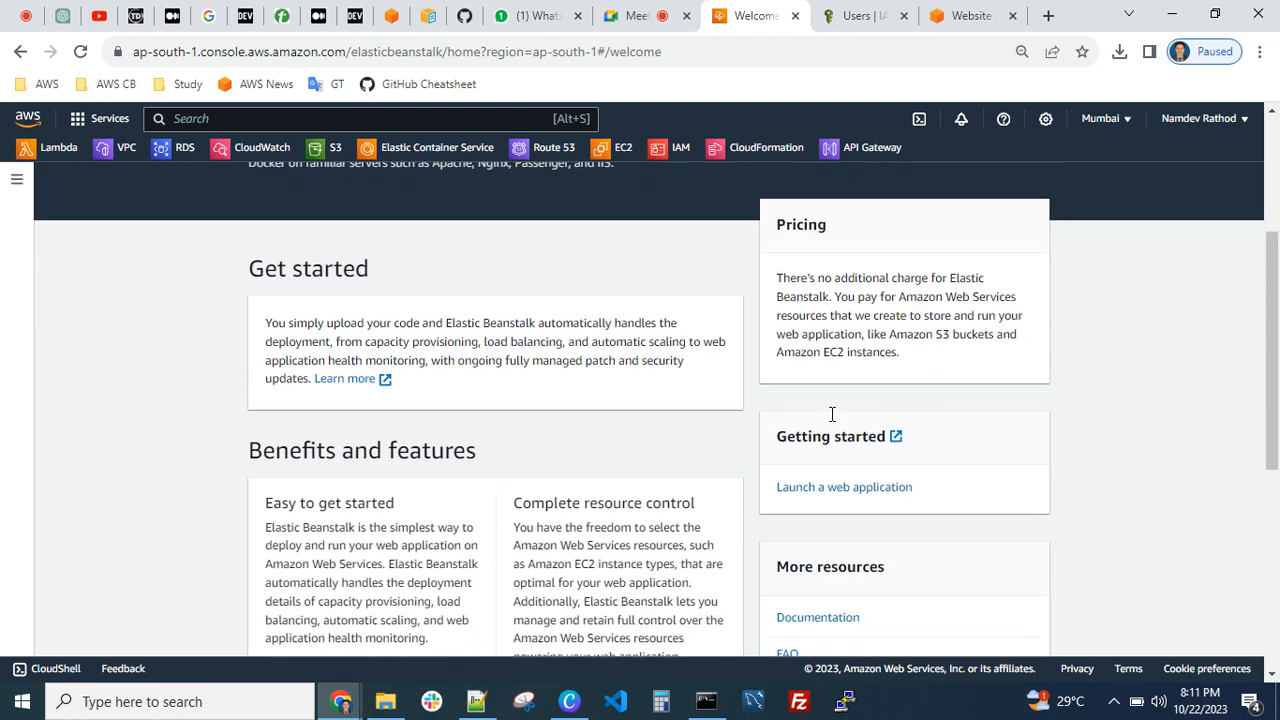
pyautogui.scroll(4, 744, 425)
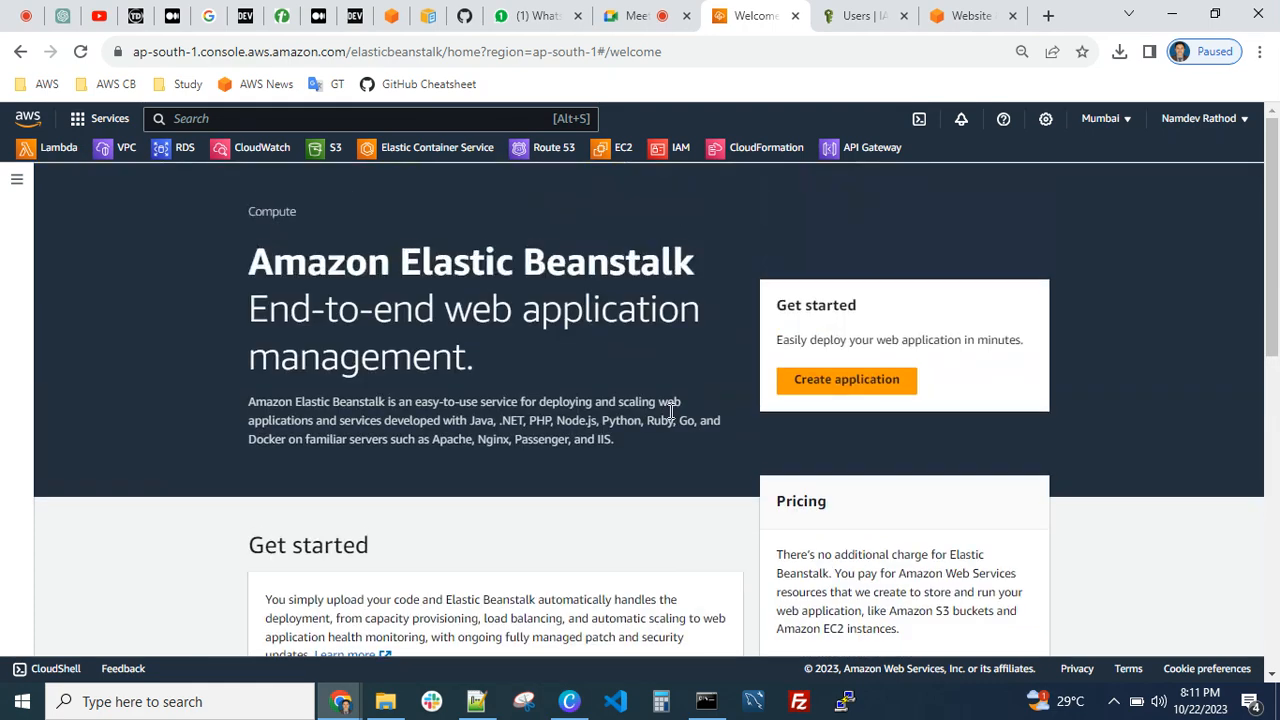
pyautogui.click(828, 386)
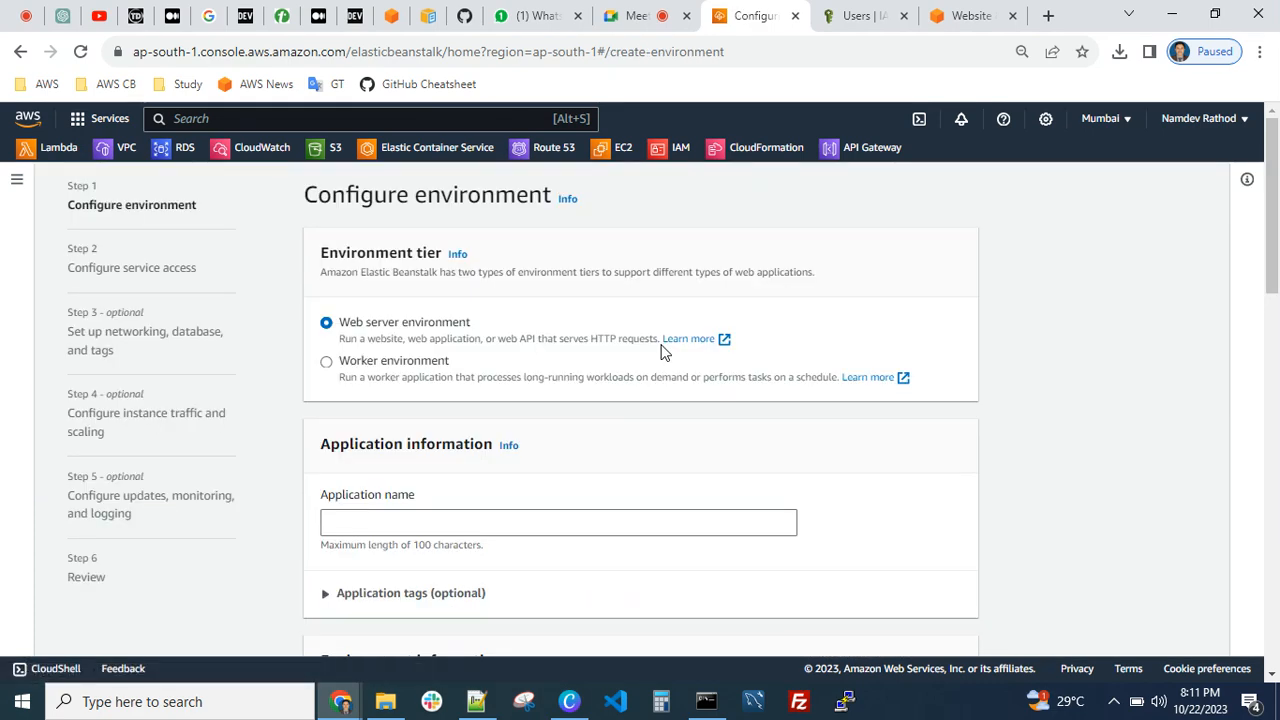
pyautogui.scroll(-15, 661, 352)
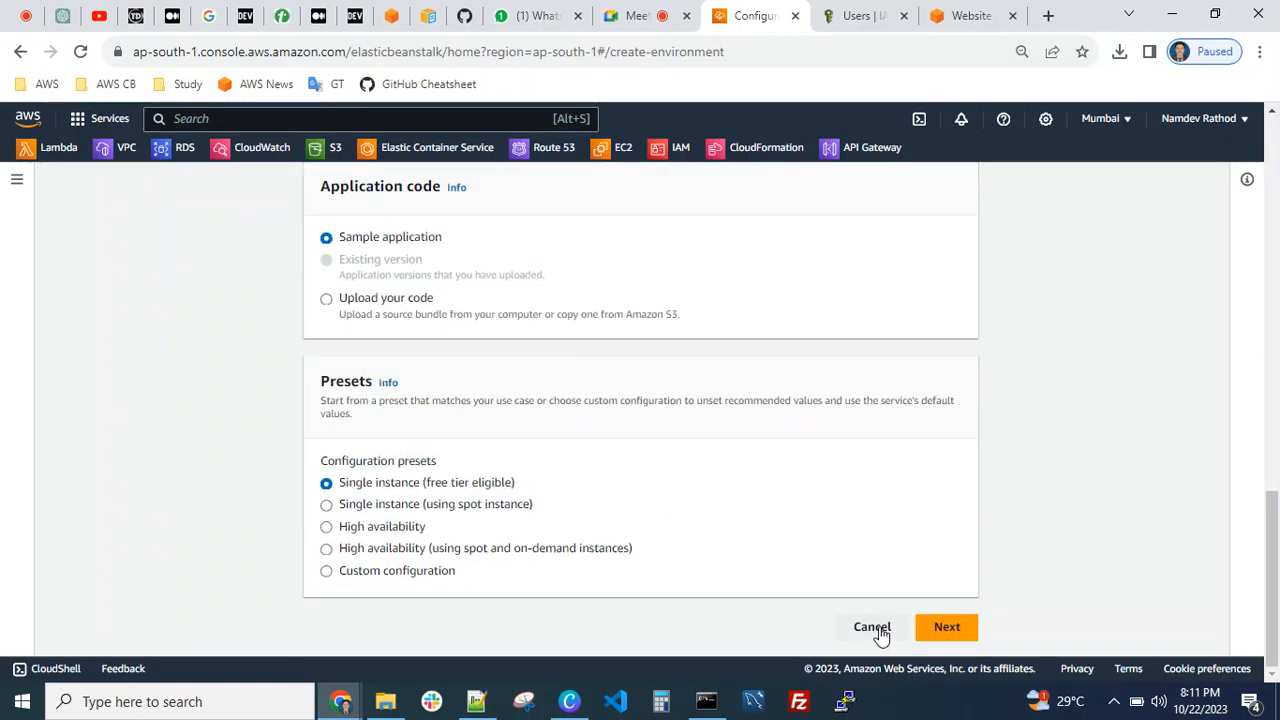
pyautogui.click(872, 627)
pyautogui.click(848, 478)
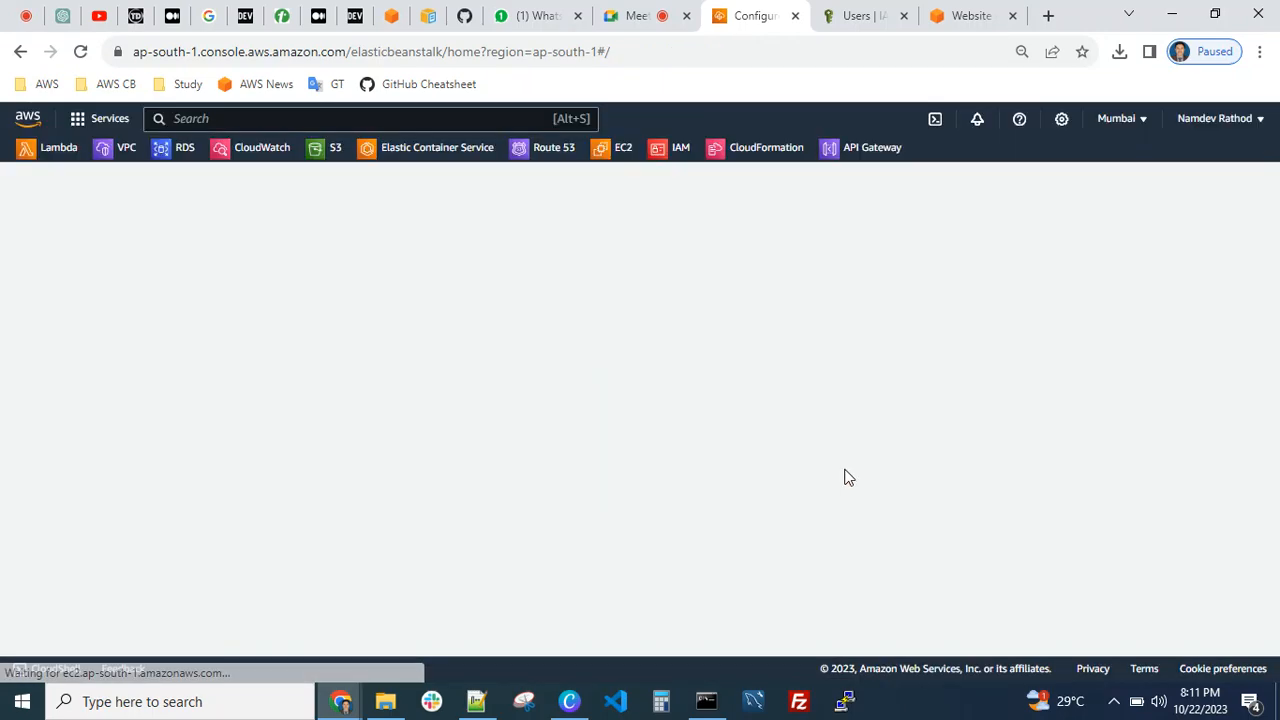
# From the Elastic Beanstalk applications list, create a new application with Demo-EB-APP as both its name and description
pyautogui.click(15, 185)
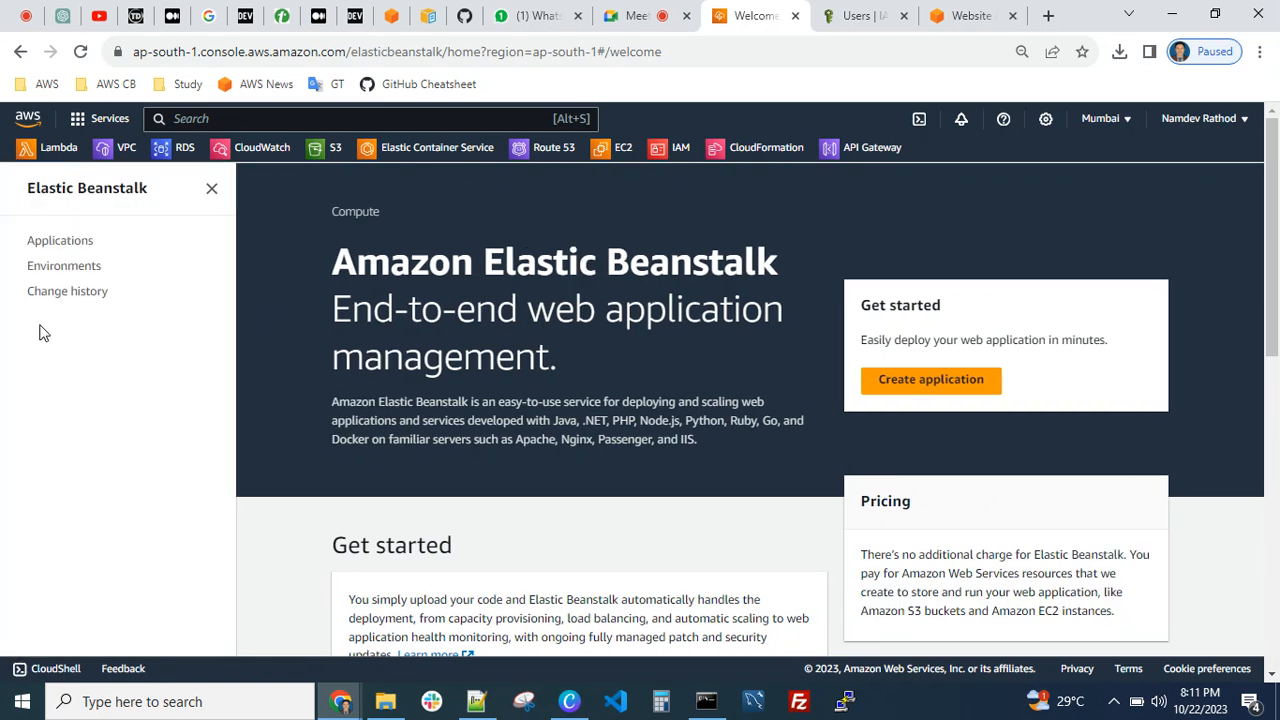
pyautogui.click(60, 242)
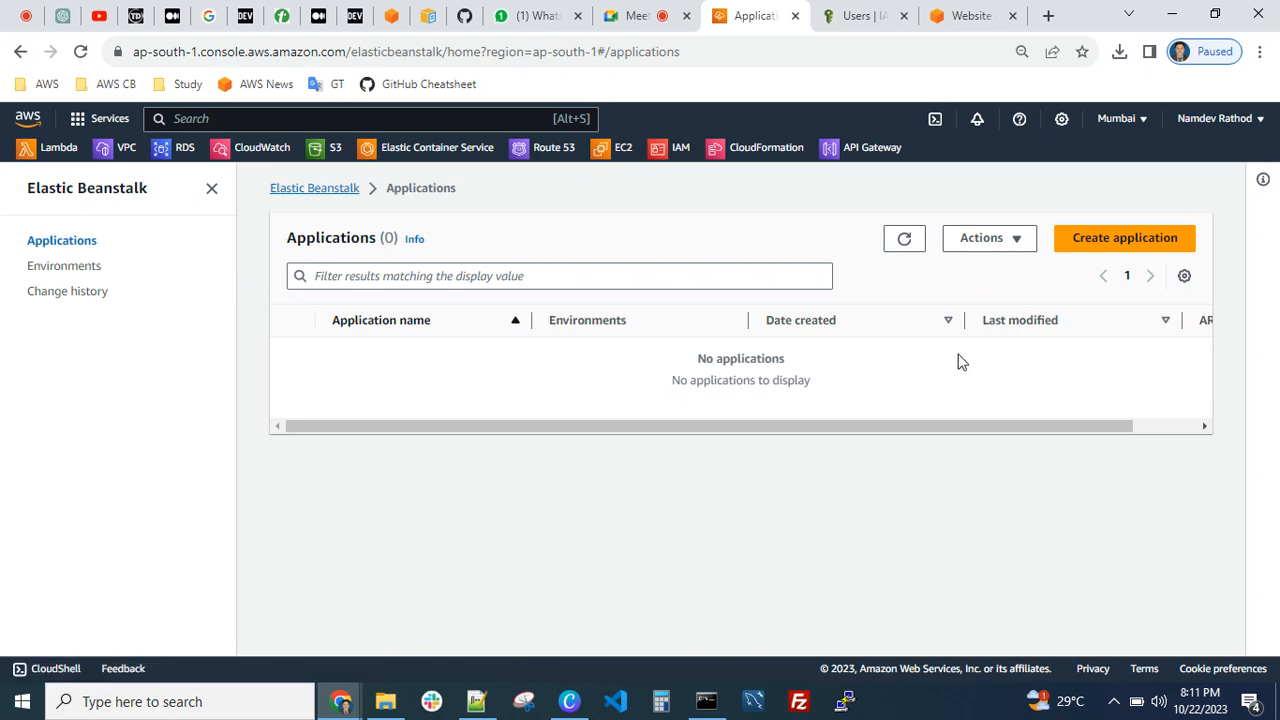
pyautogui.click(1125, 245)
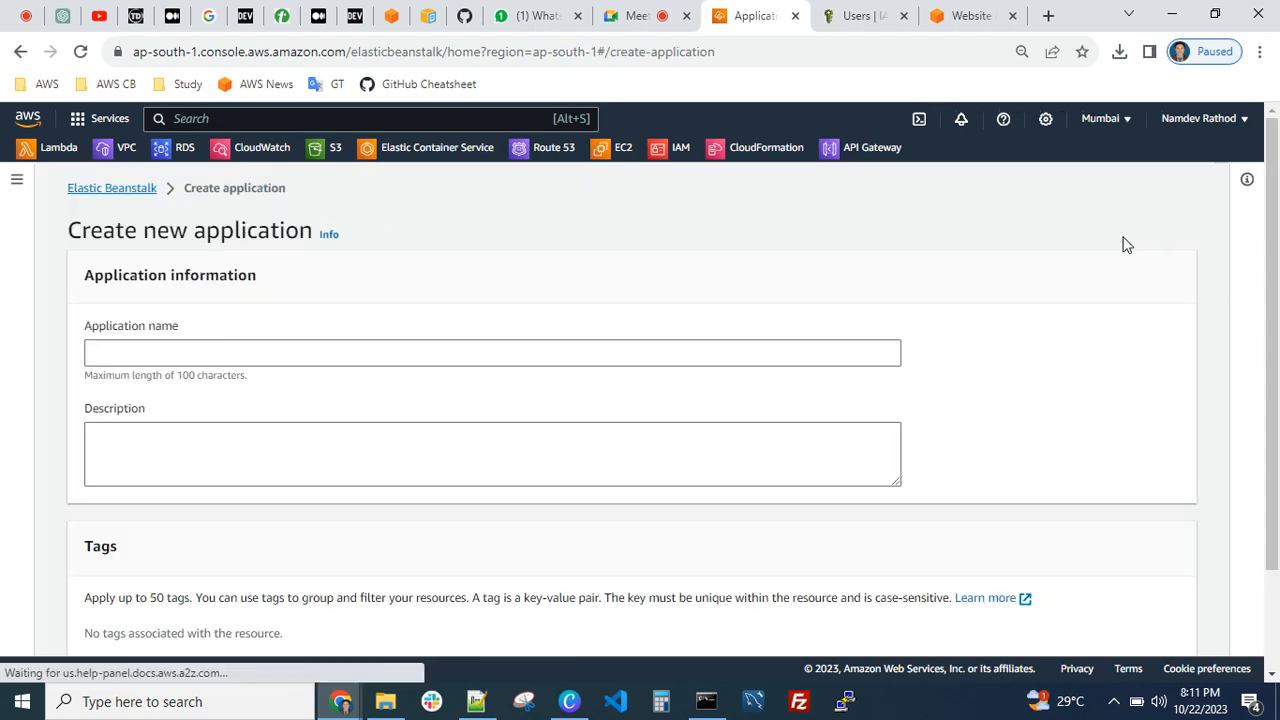
pyautogui.click(195, 350)
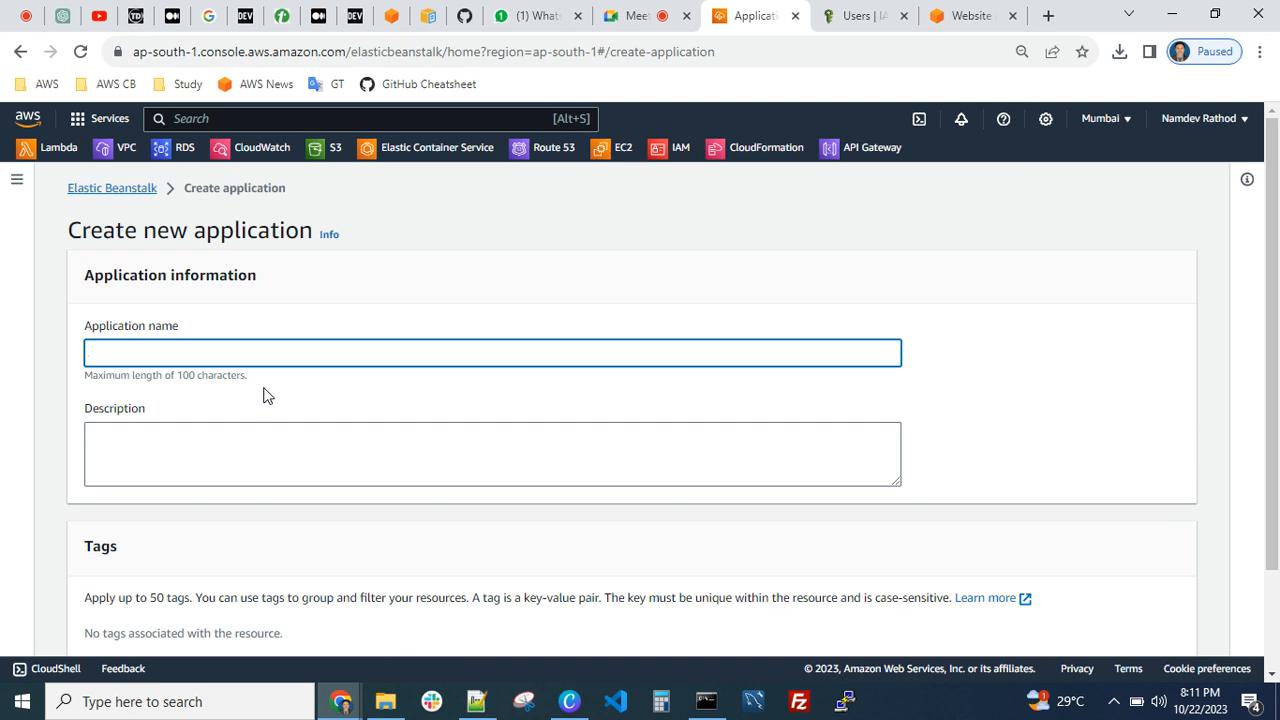
pyautogui.write('Demo-EB-APP')
pyautogui.hotkey('ctrl', 'a')
pyautogui.hotkey('ctrl', 'c')
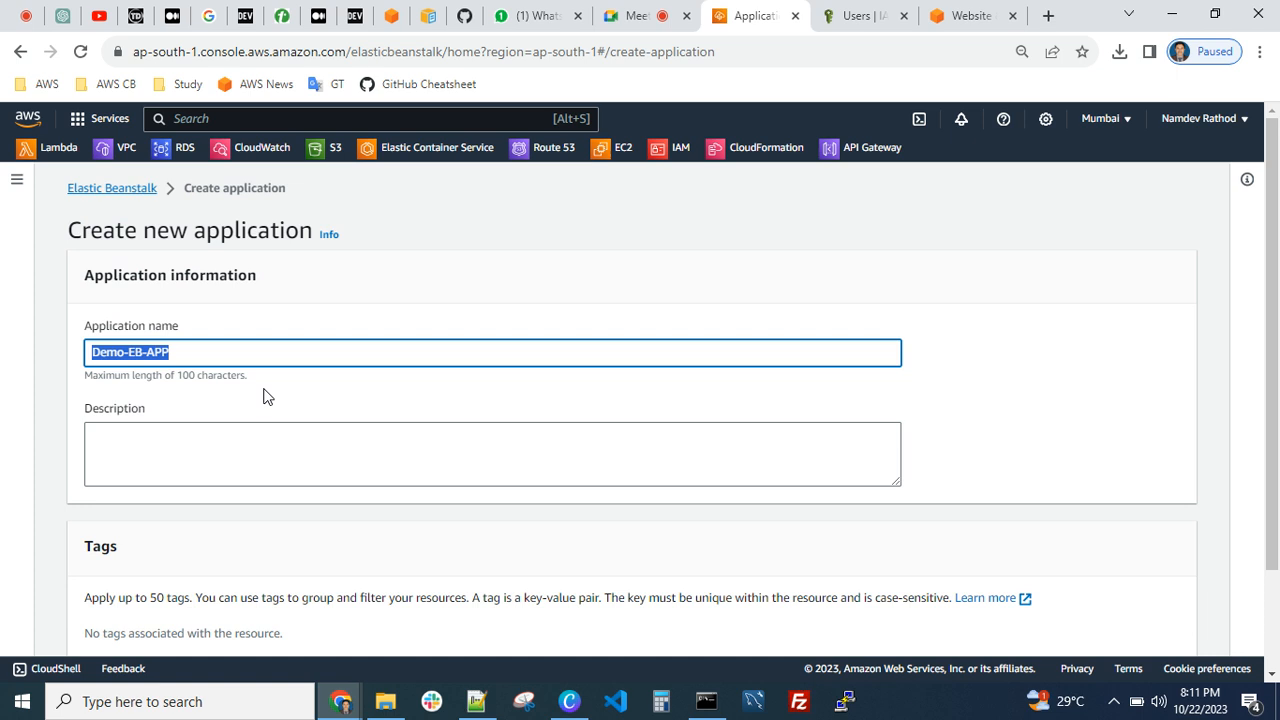
pyautogui.click(182, 458)
pyautogui.scroll(-1, 182, 460)
pyautogui.hotkey('ctrl', 'v')
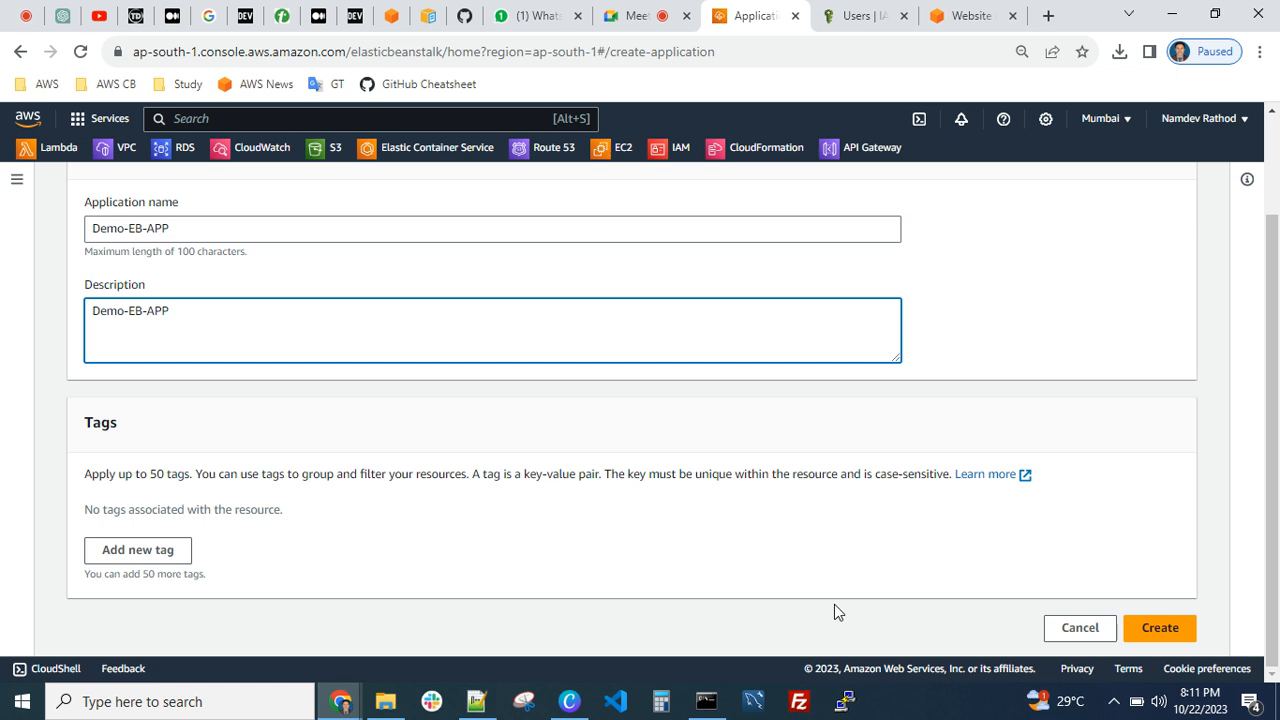
pyautogui.click(1158, 630)
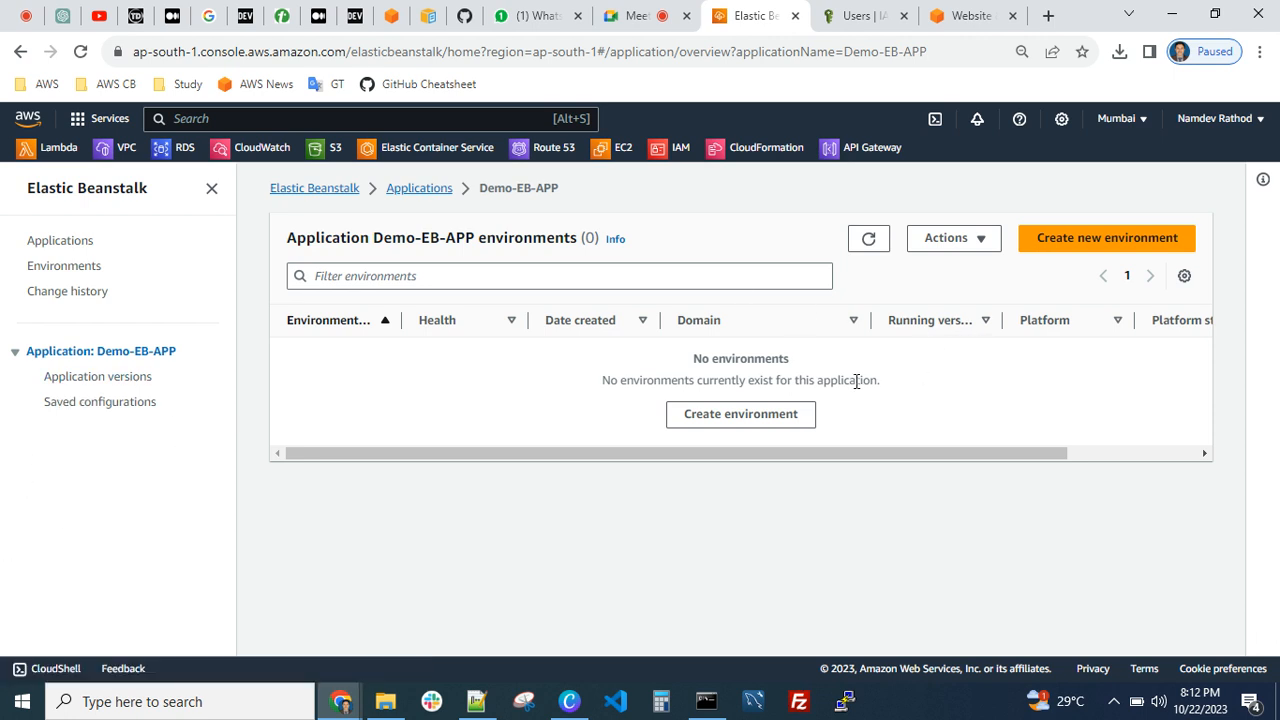
# In a new environment for Demo-EB-APP, set the domain to Demo-EB-APP and check its availability
pyautogui.click(1108, 244)
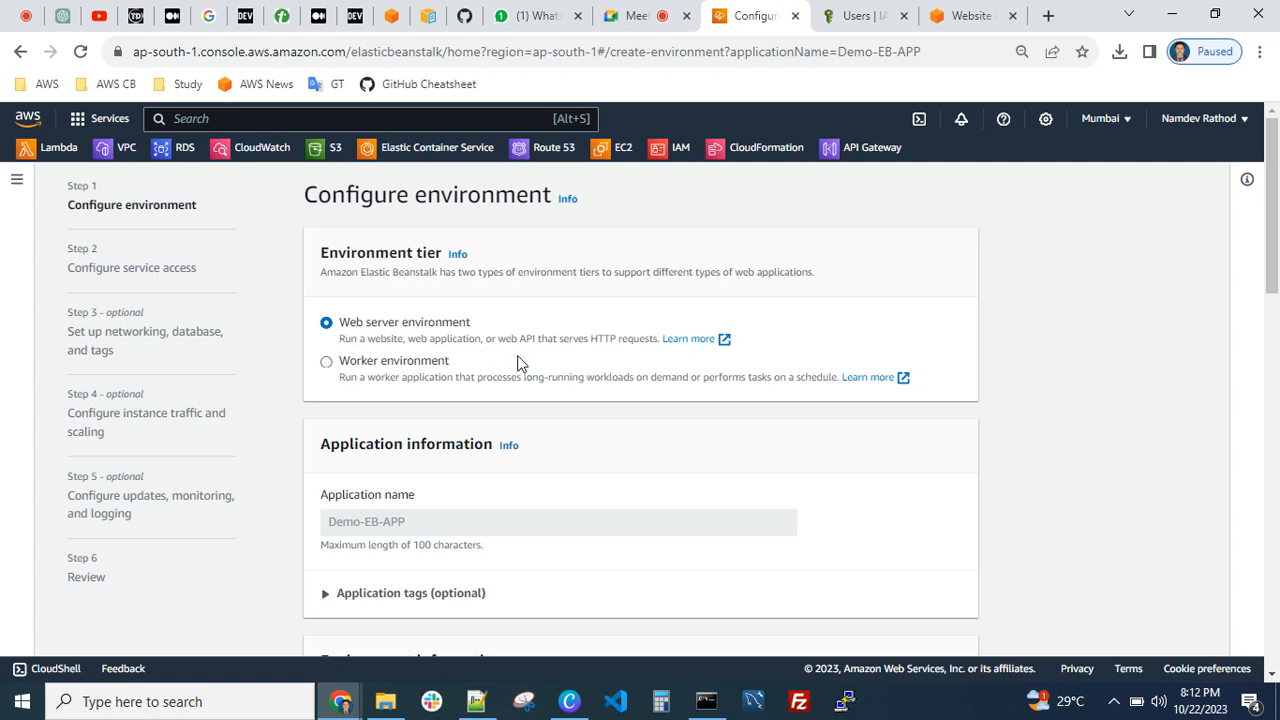
pyautogui.scroll(-2, 517, 364)
pyautogui.scroll(-3, 486, 323)
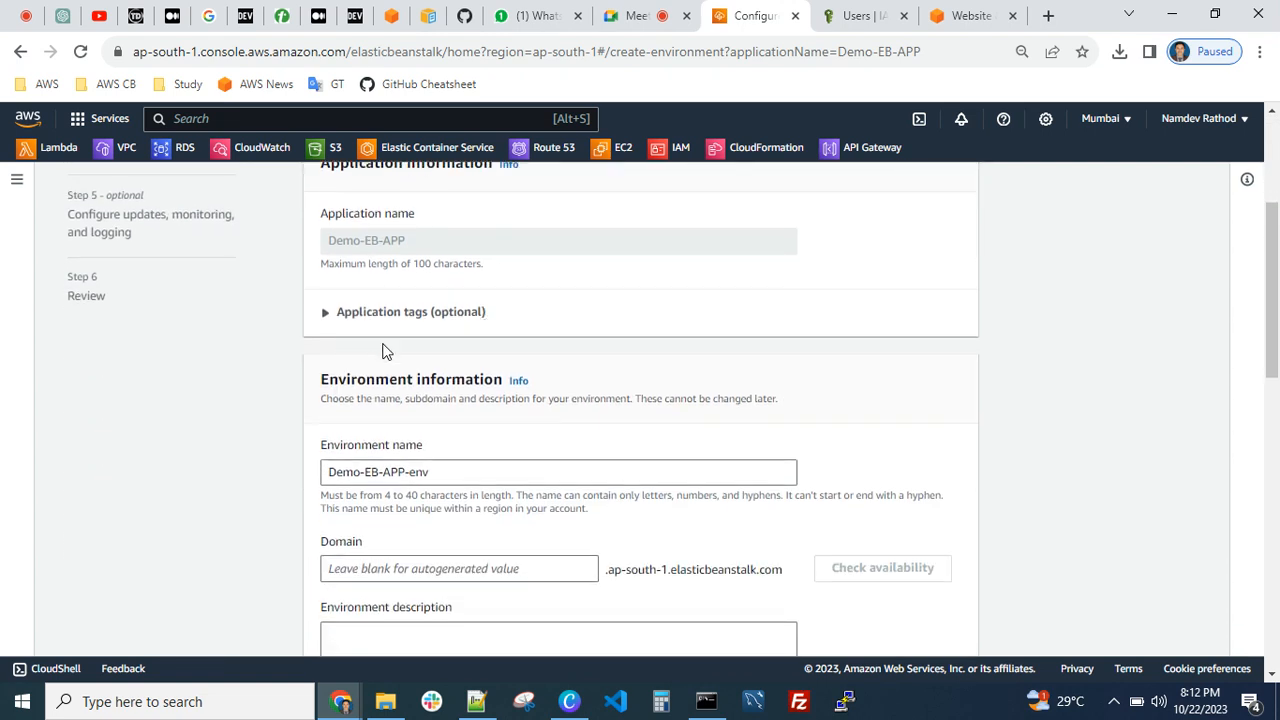
pyautogui.click(350, 313)
pyautogui.click(350, 313)
pyautogui.scroll(-3, 395, 335)
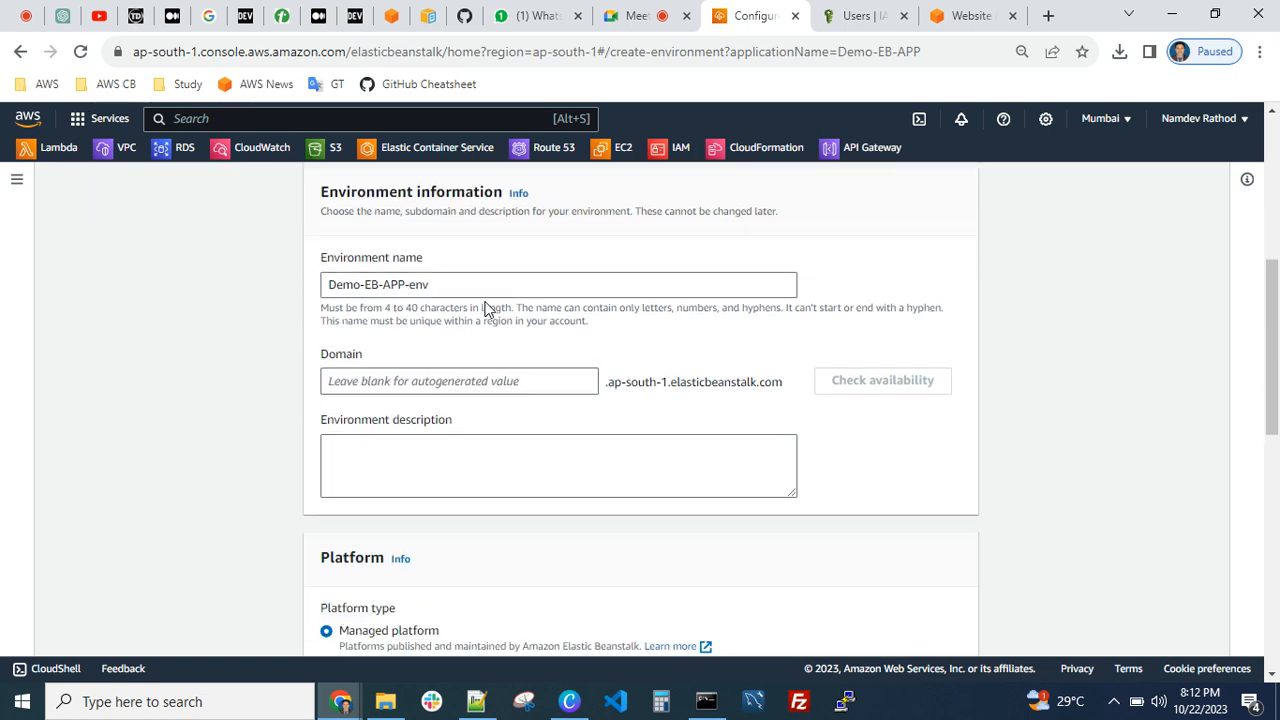
pyautogui.scroll(-1, 500, 370)
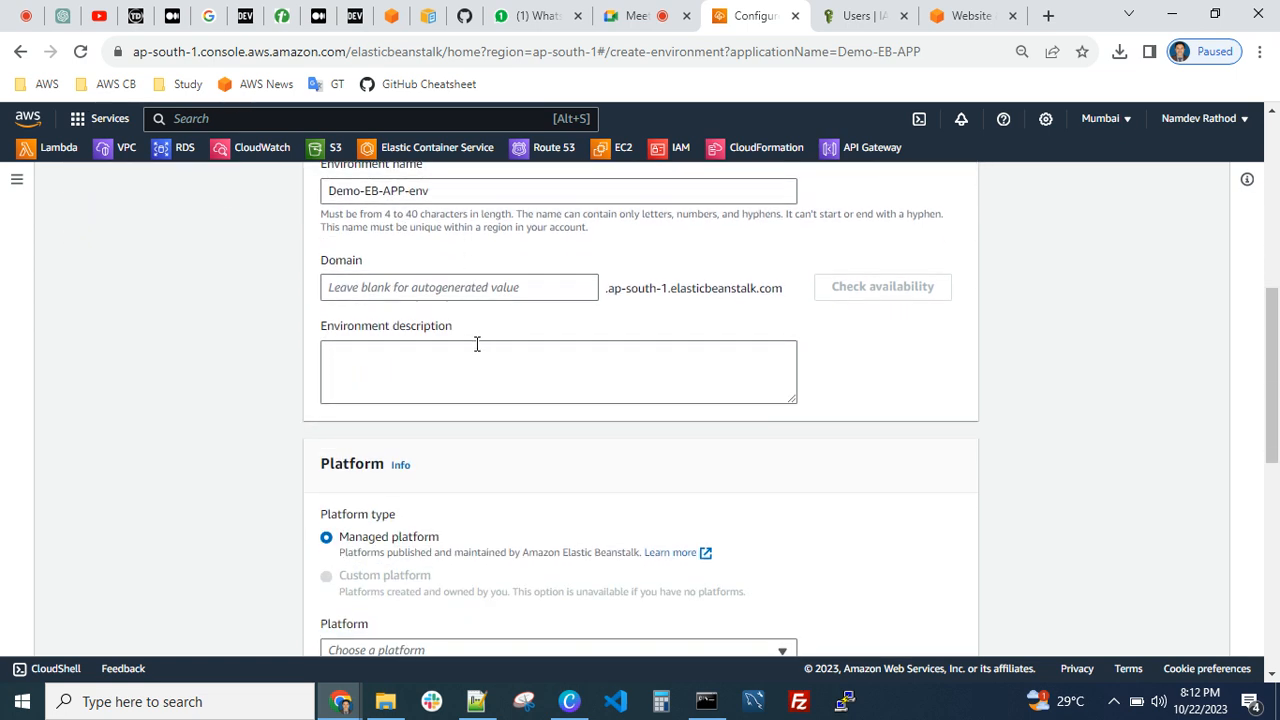
pyautogui.click(445, 289)
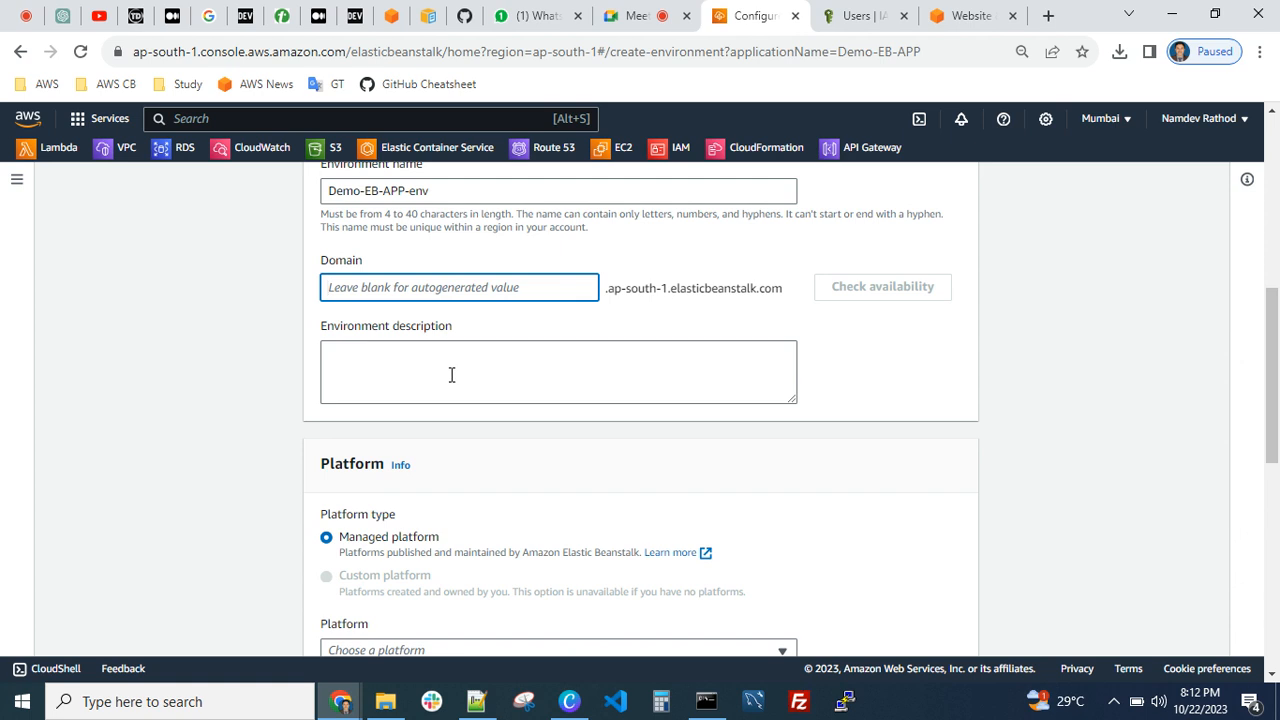
pyautogui.hotkey('ctrl', 'v')
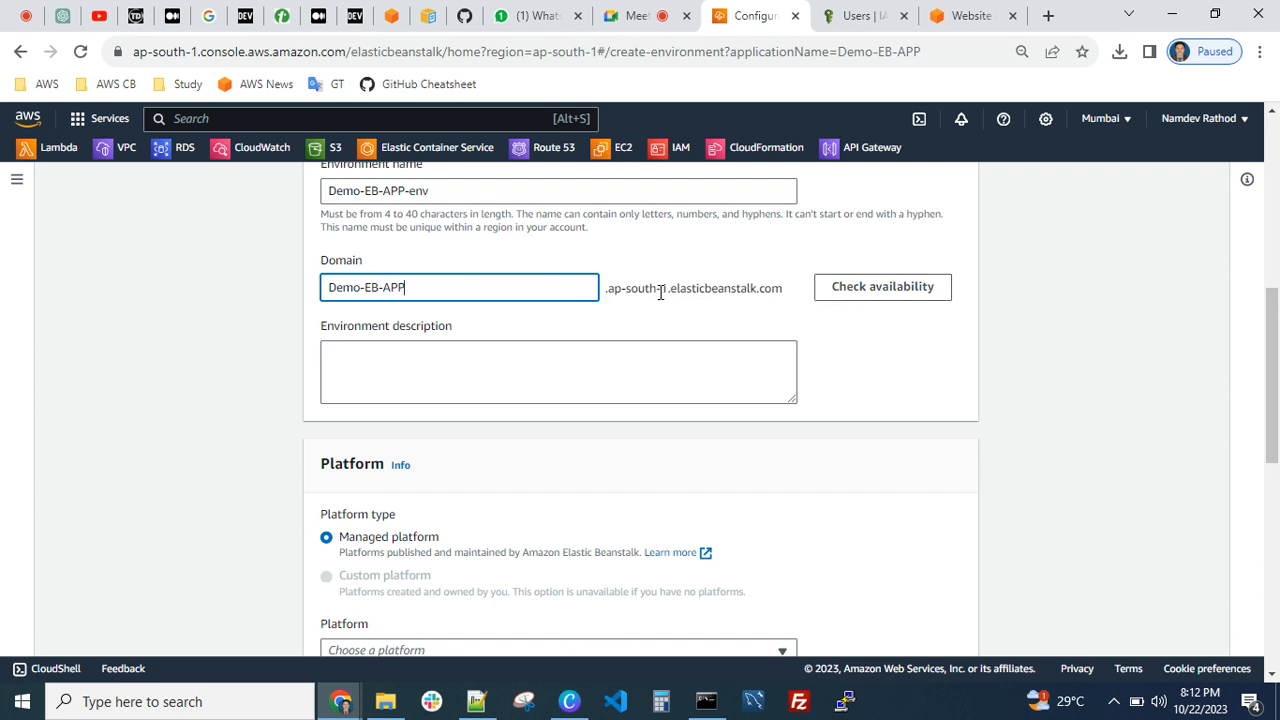
pyautogui.click(891, 293)
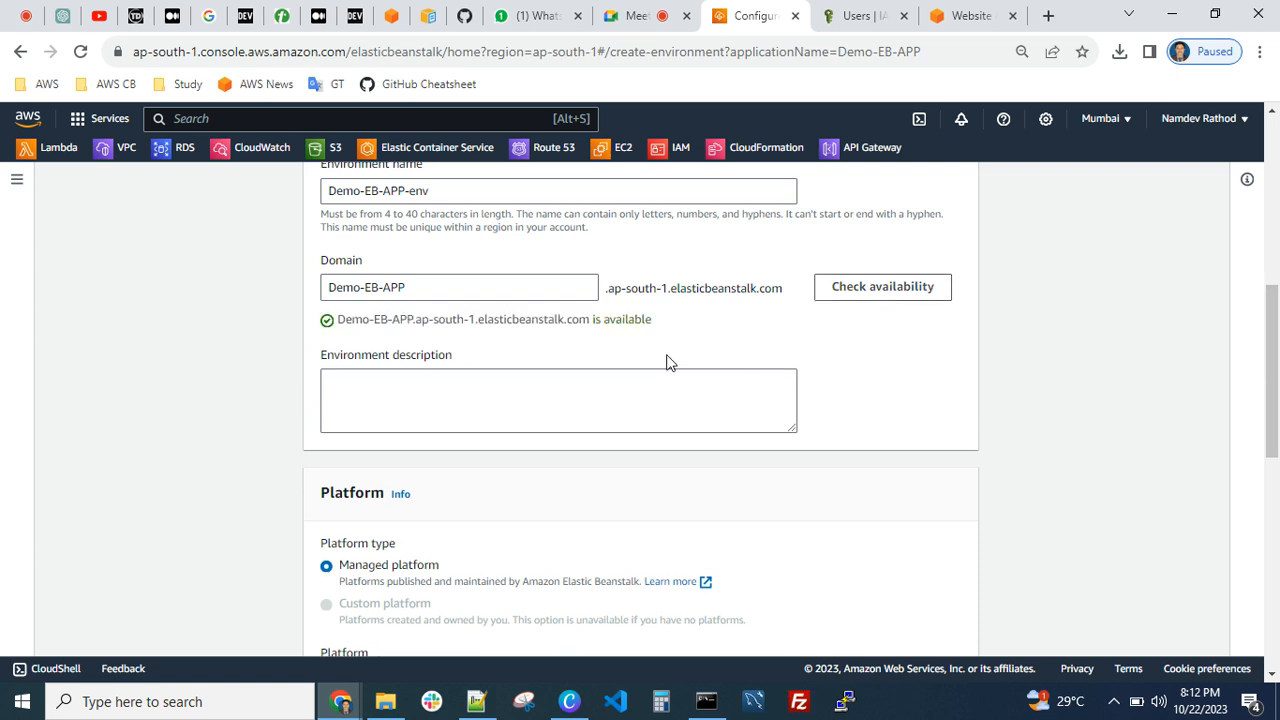
pyautogui.click(493, 392)
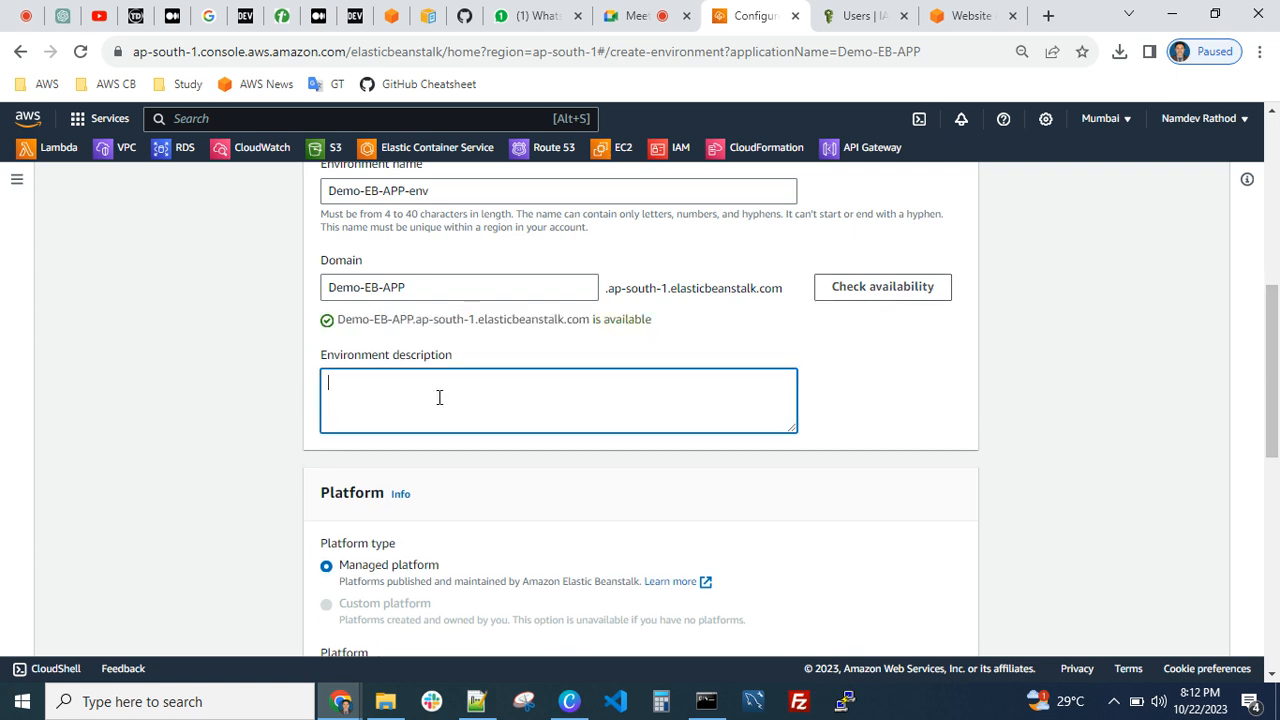
# Choose Node.js as the environment's managed platform
pyautogui.scroll(-4, 437, 397)
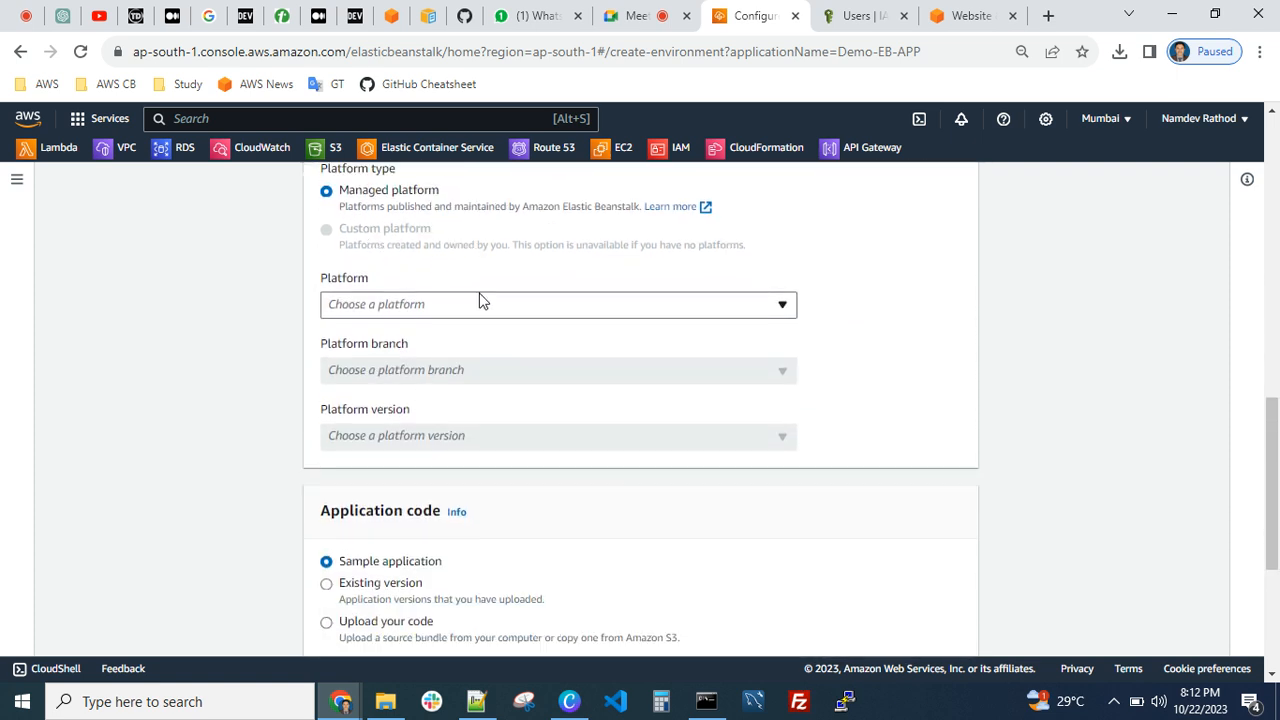
pyautogui.click(448, 313)
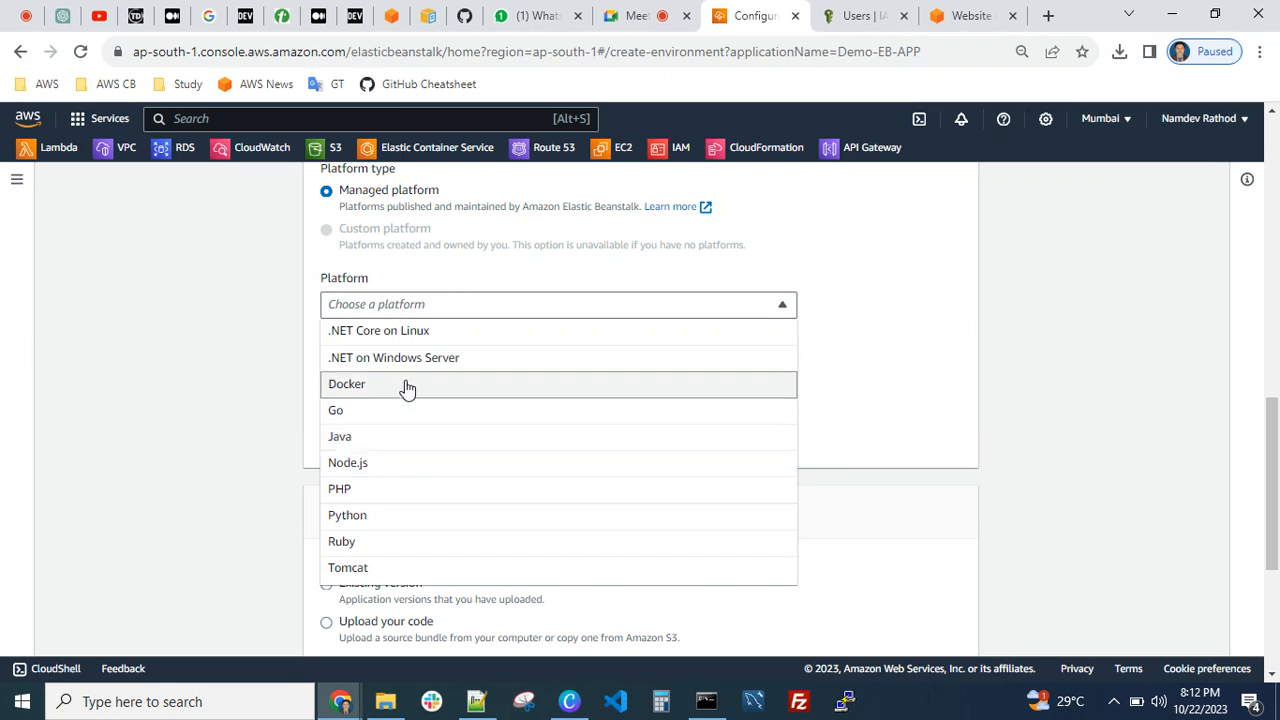
pyautogui.click(380, 468)
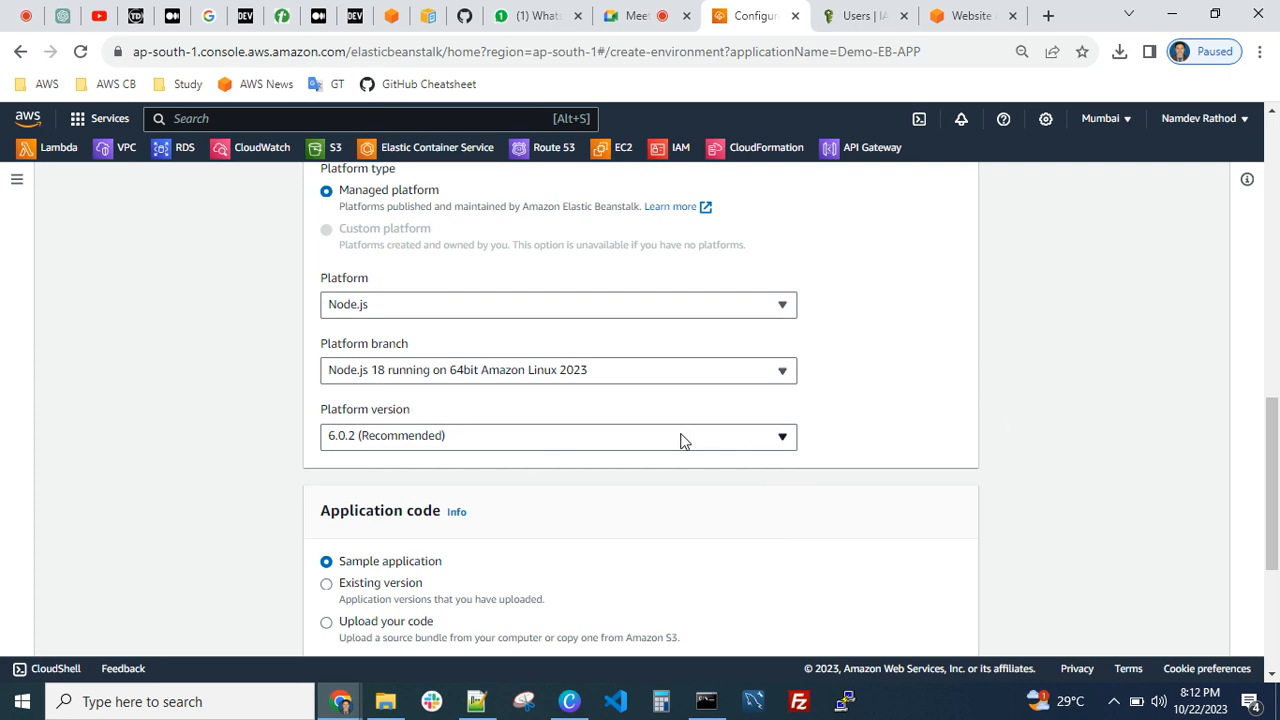
# Examine the Node.js platform branches, the other platforms, the platform versions, and the application code and preset options
pyautogui.click(496, 378)
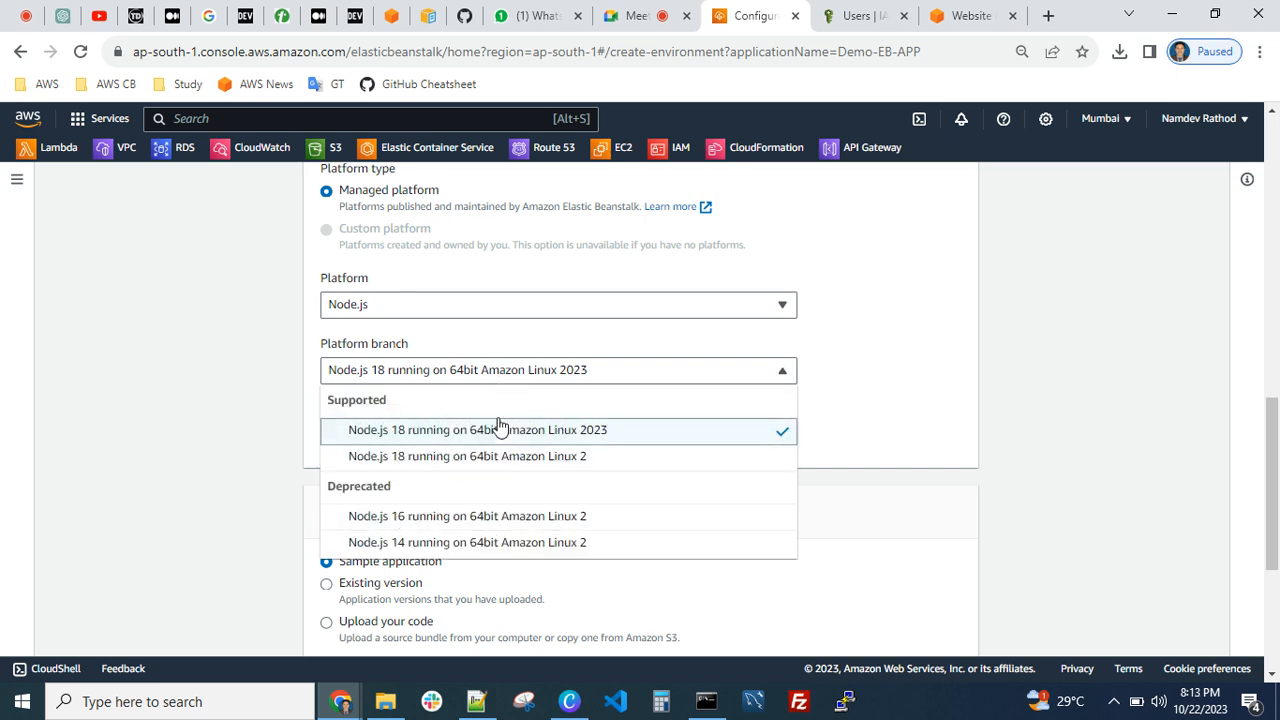
pyautogui.click(435, 303)
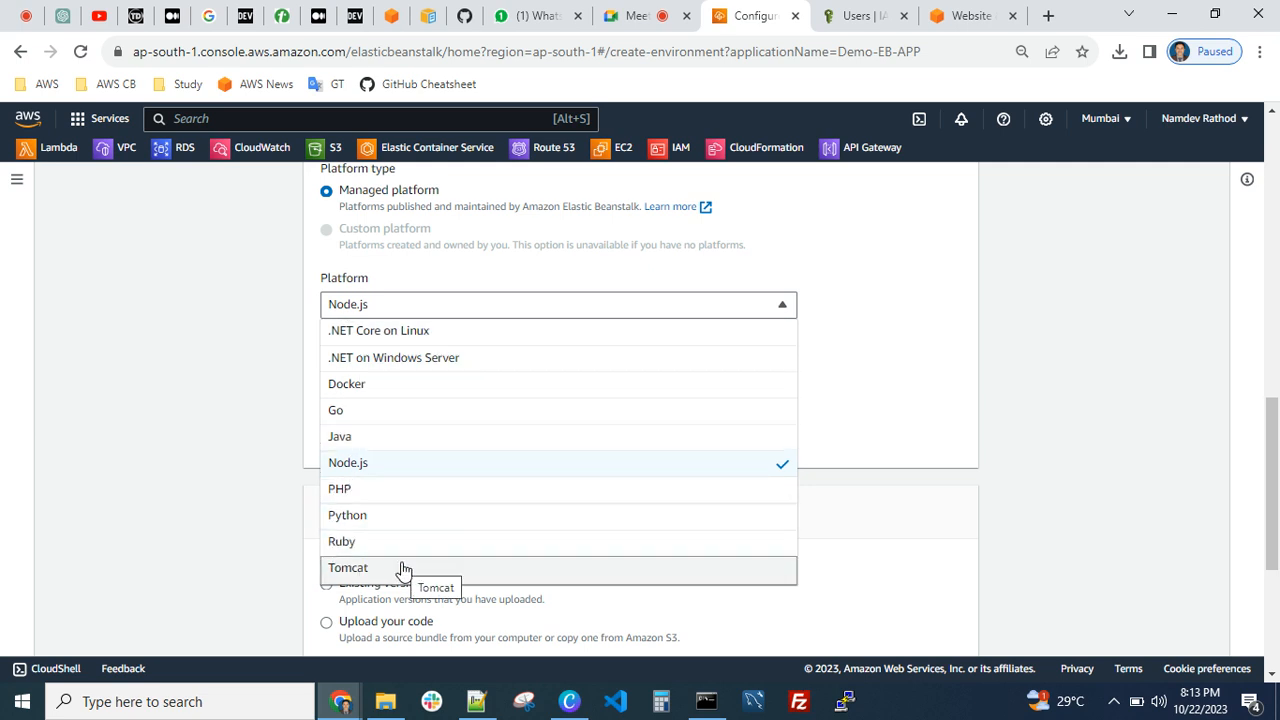
pyautogui.click(379, 468)
pyautogui.click(543, 374)
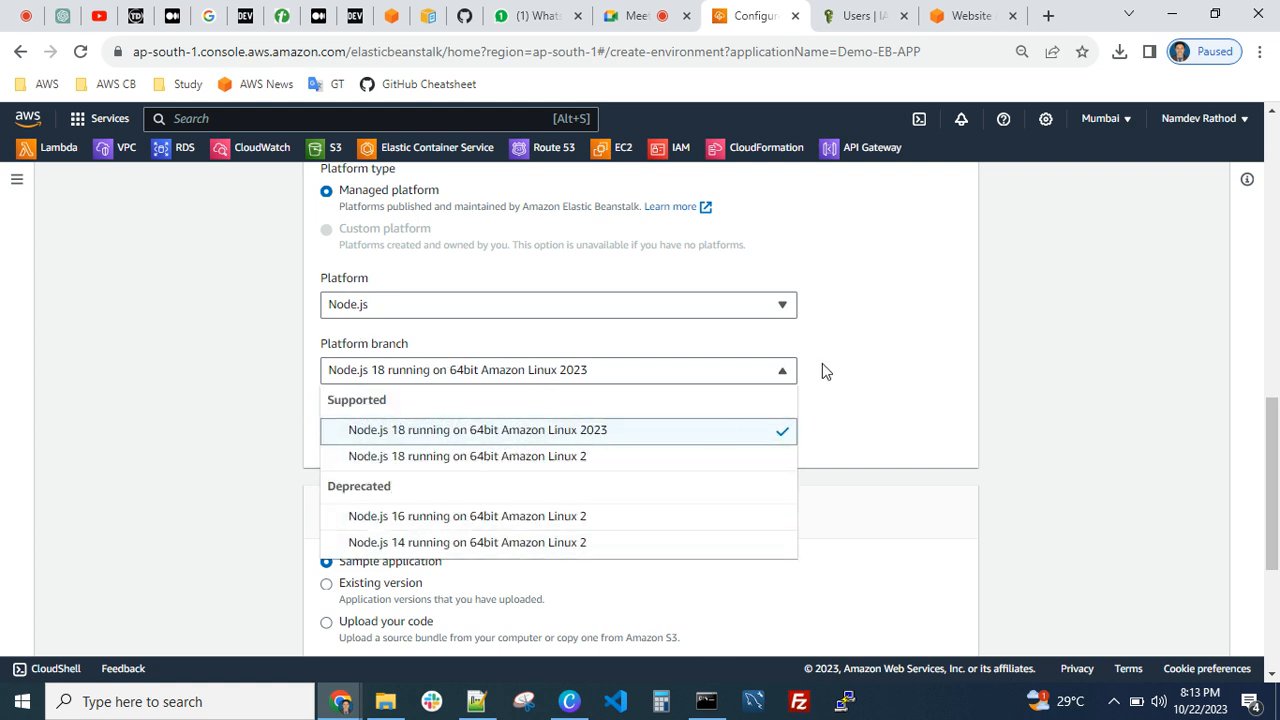
pyautogui.click(880, 347)
pyautogui.scroll(-1, 500, 497)
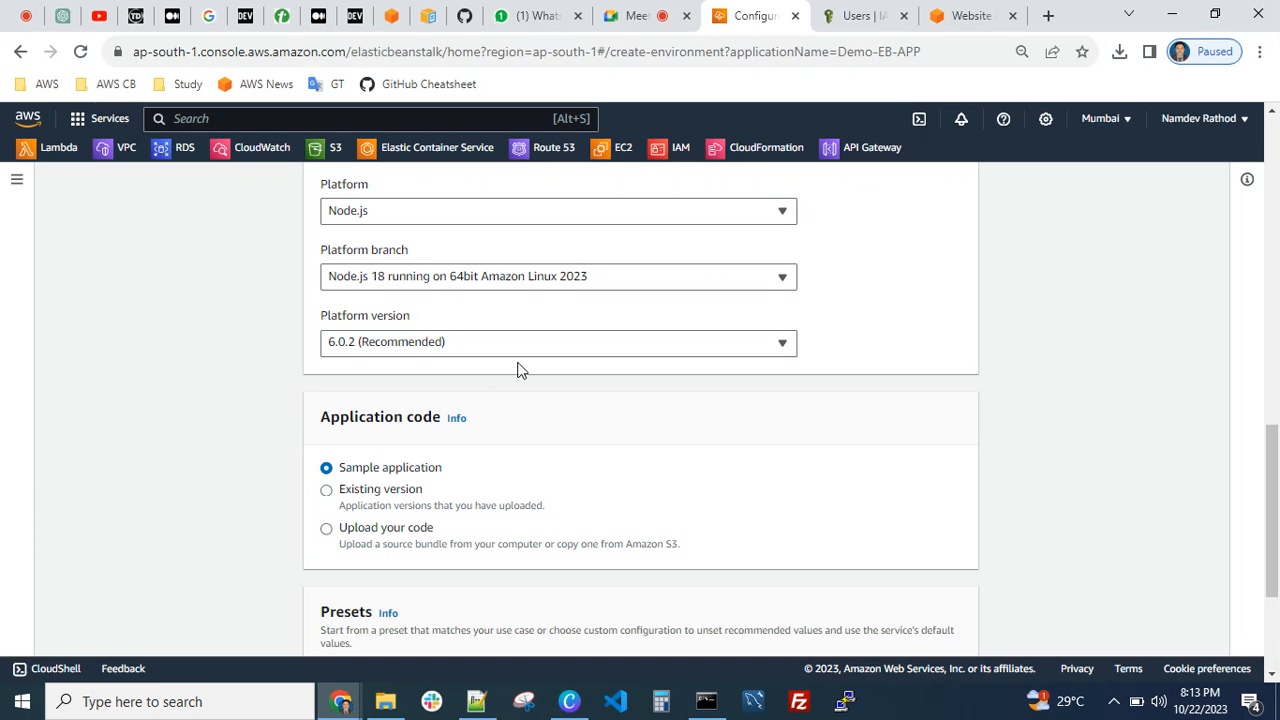
pyautogui.click(545, 345)
pyautogui.click(914, 323)
pyautogui.scroll(-3, 886, 337)
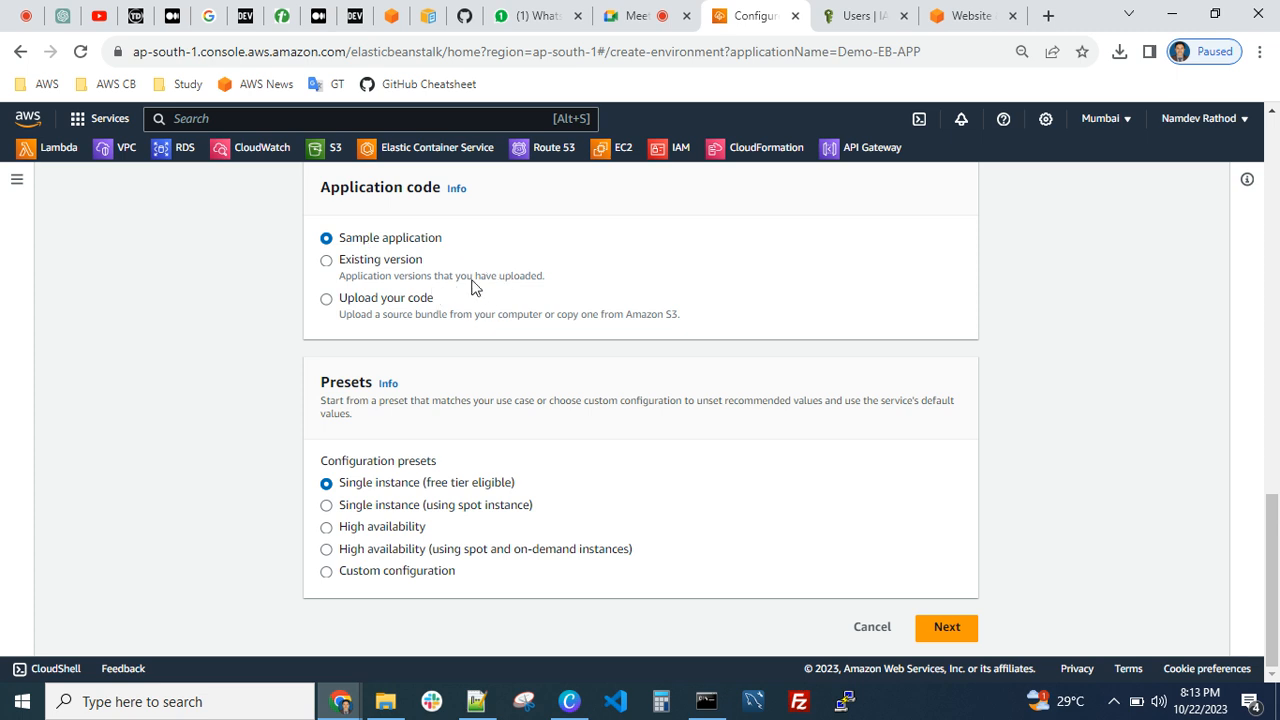
# Review the environment's domain, the list of managed platforms, and the platform and application code settings
pyautogui.scroll(3, 482, 290)
pyautogui.scroll(3, 487, 309)
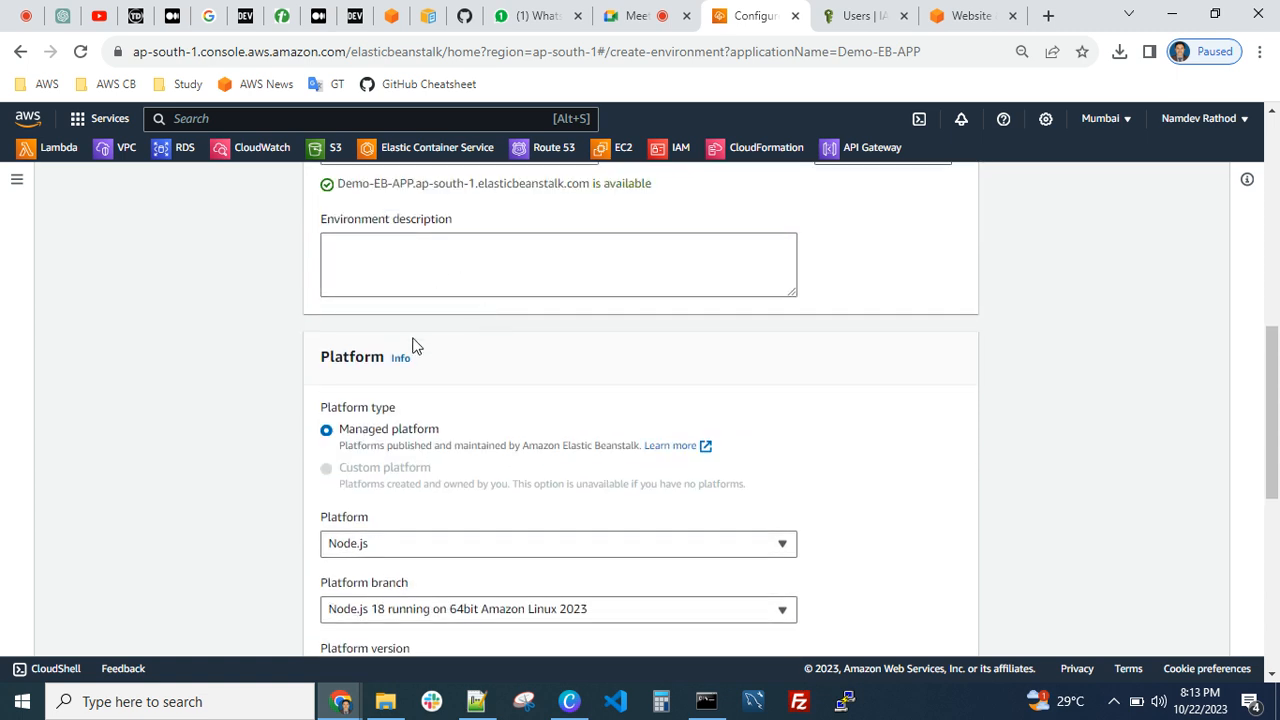
pyautogui.scroll(-2, 419, 375)
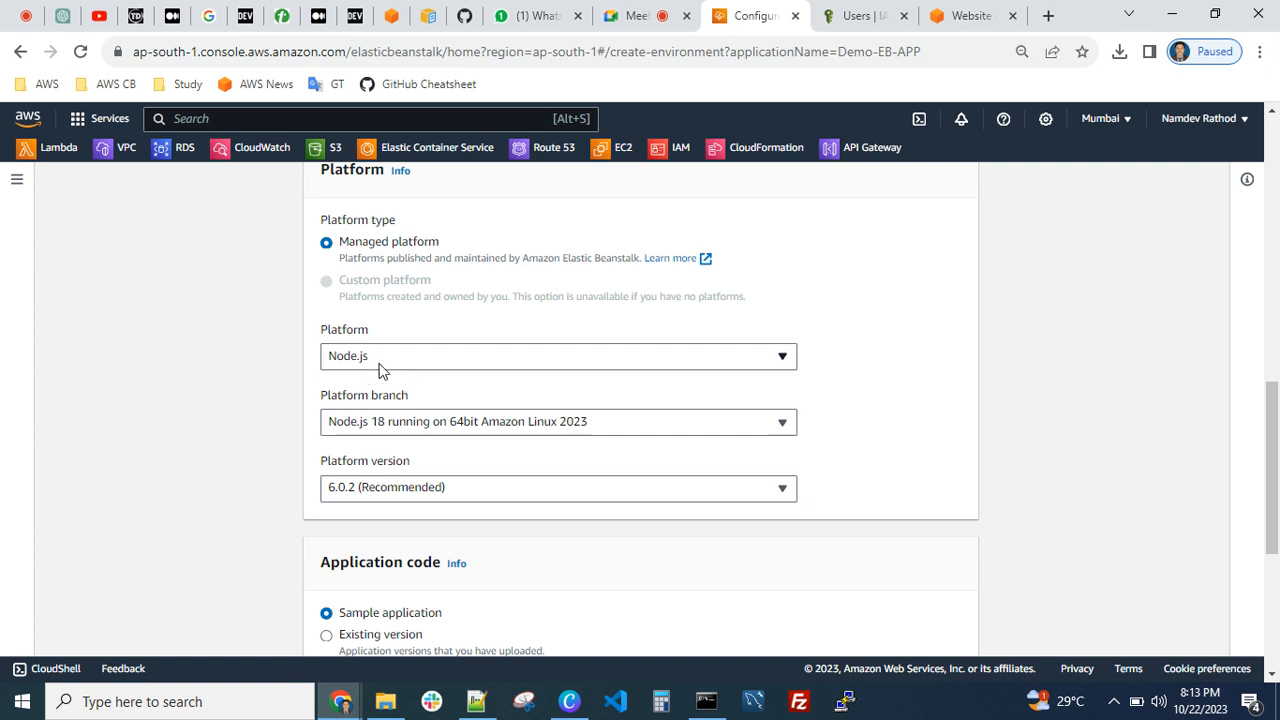
pyautogui.click(395, 356)
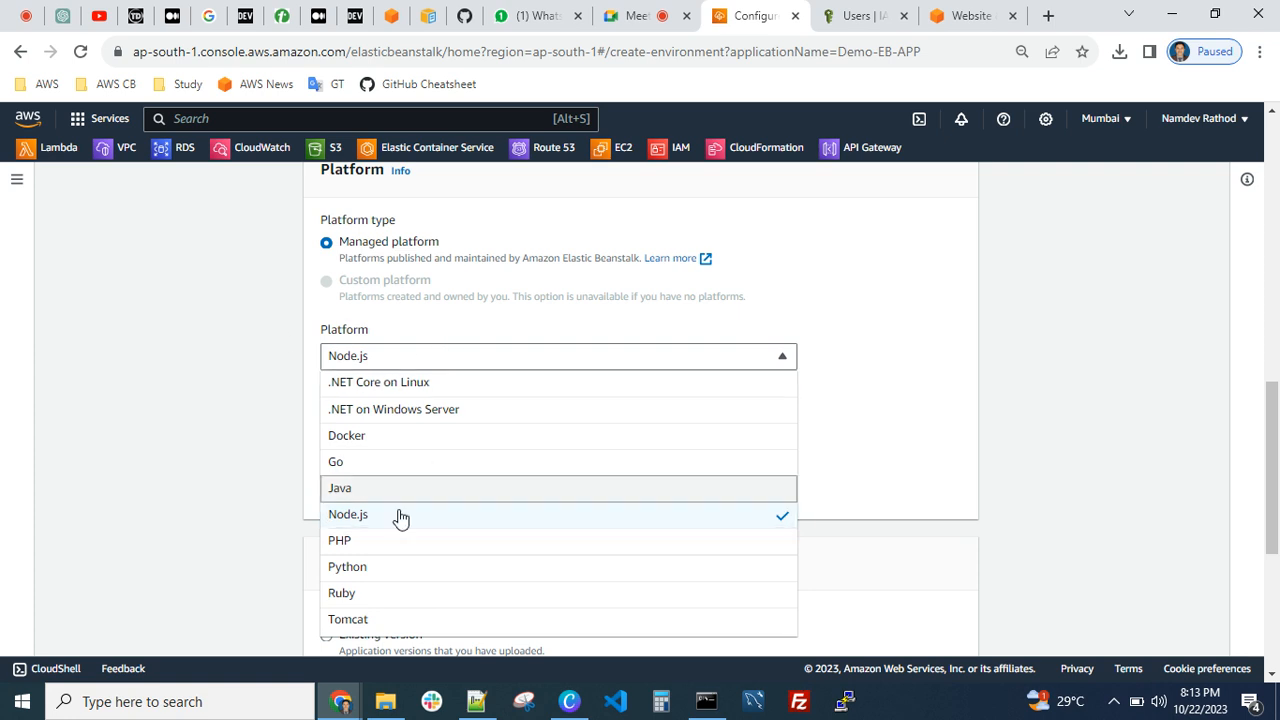
pyautogui.click(853, 342)
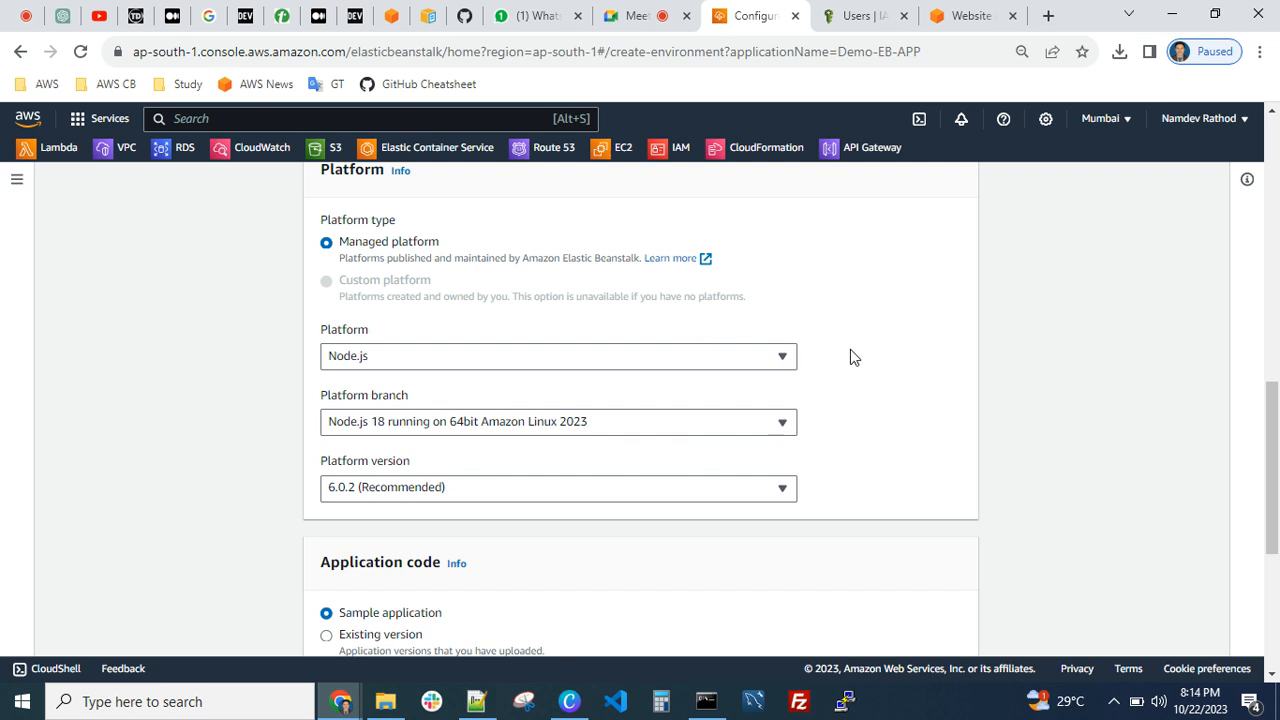
pyautogui.scroll(4, 701, 261)
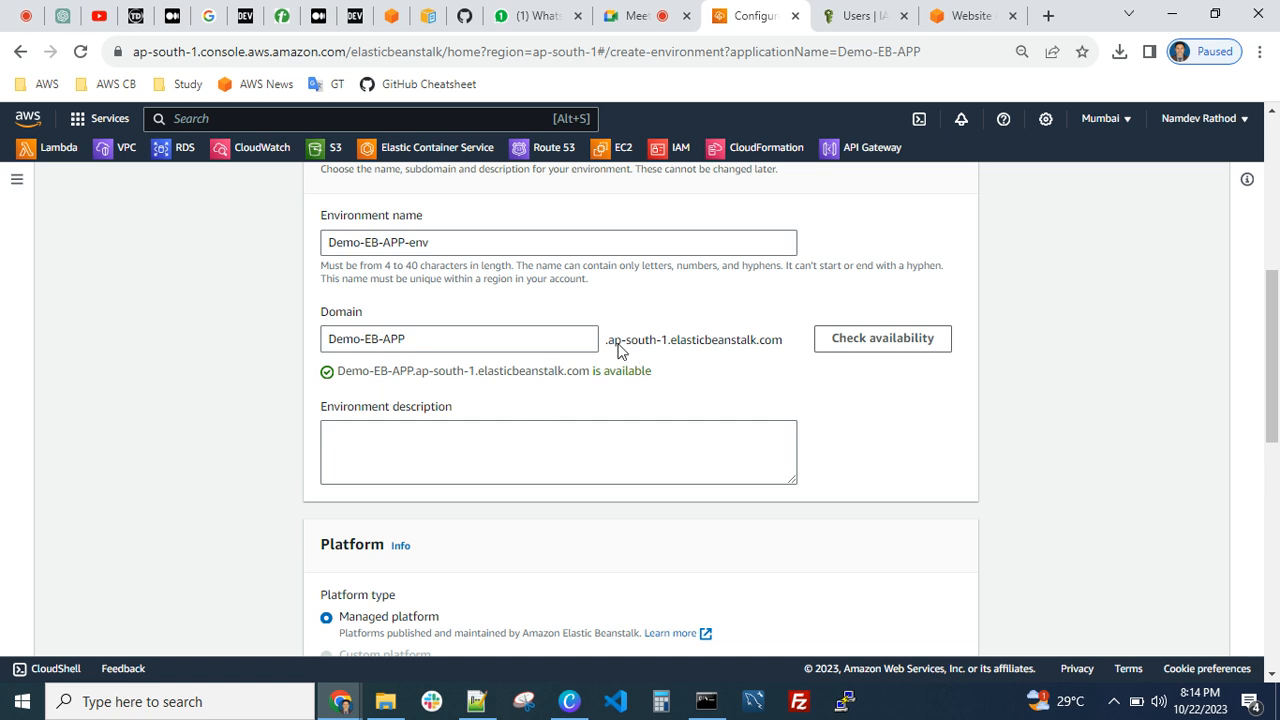
pyautogui.scroll(-3, 760, 395)
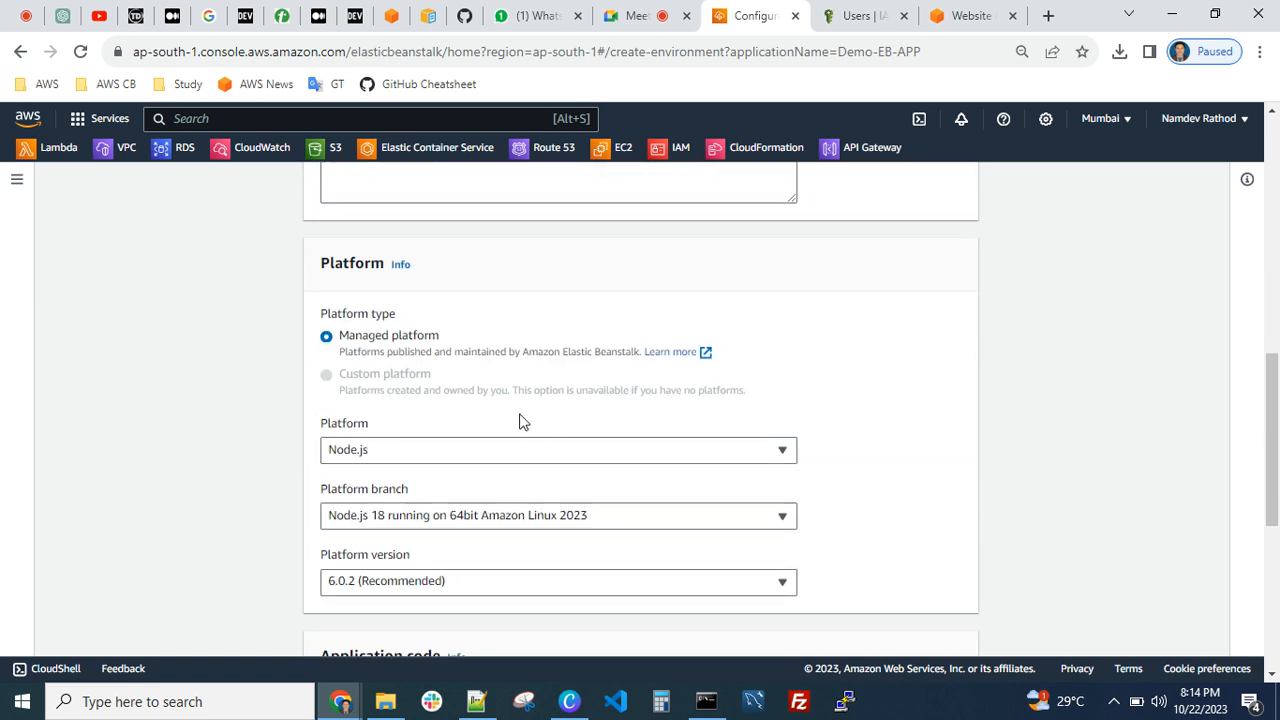
pyautogui.scroll(-3, 519, 421)
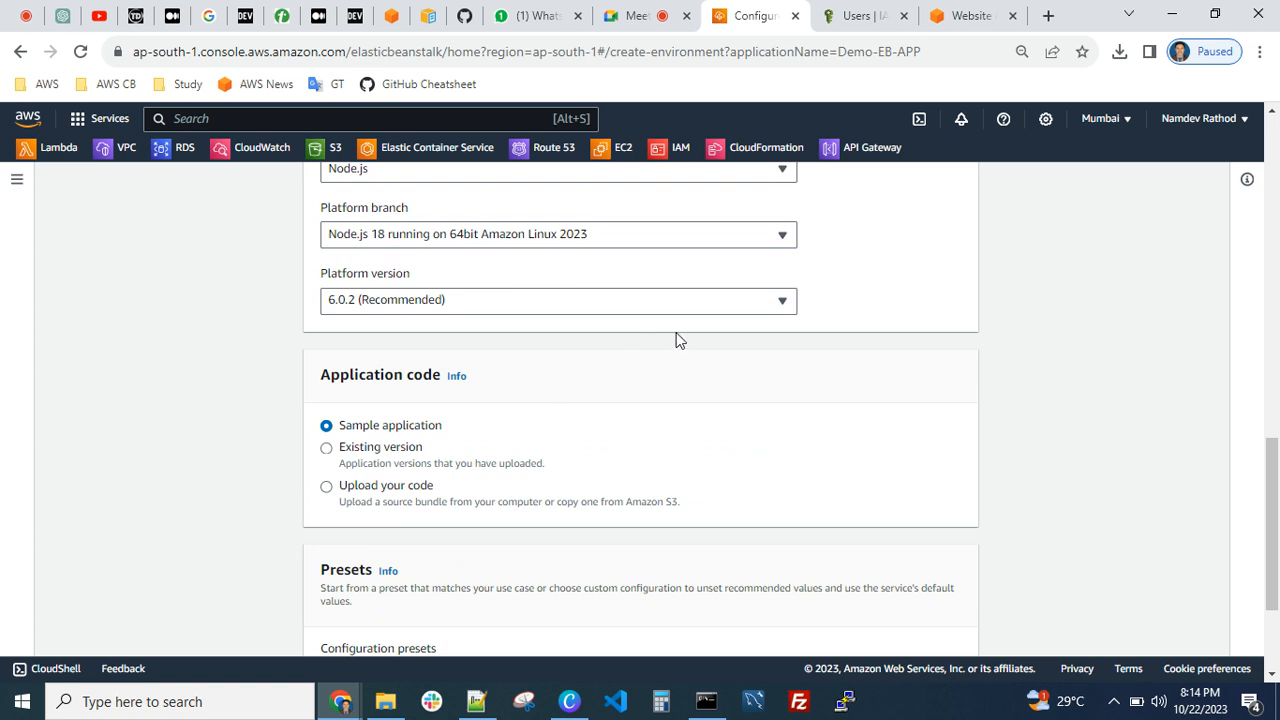
# Go through the platform choices again, keeping Node.js as the environment's platform
pyautogui.scroll(1, 407, 304)
pyautogui.click(431, 264)
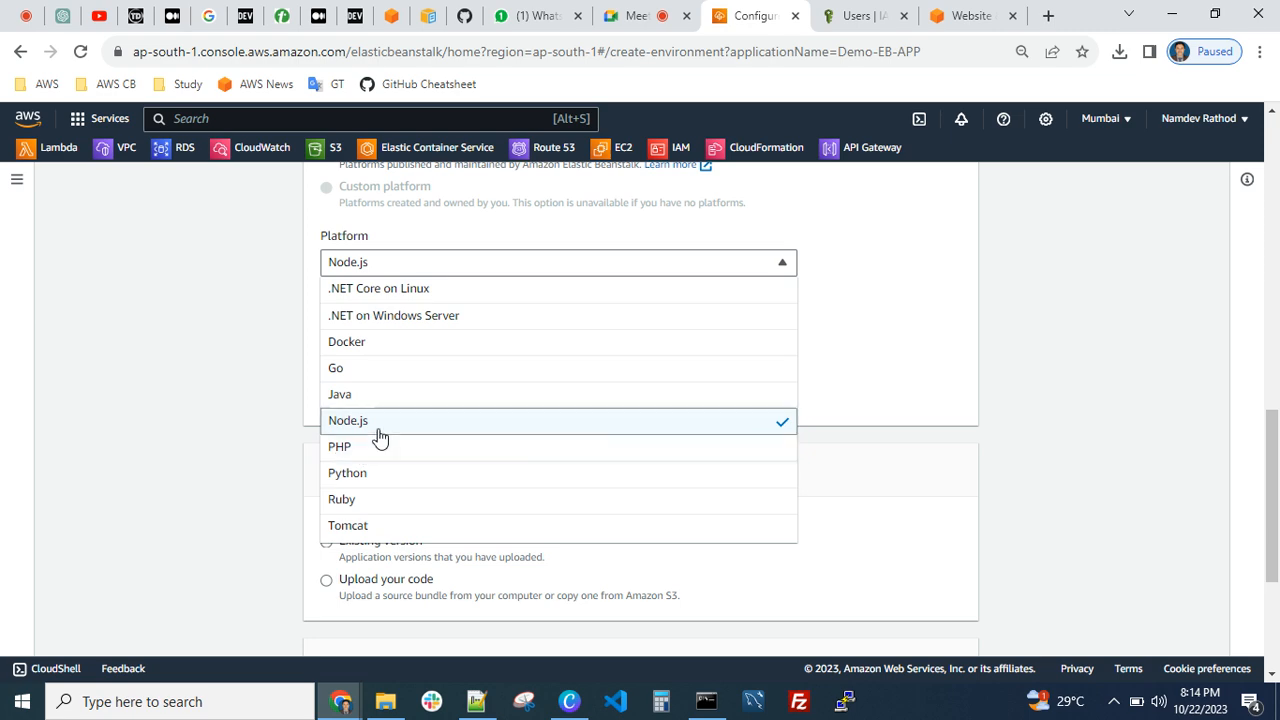
pyautogui.click(410, 426)
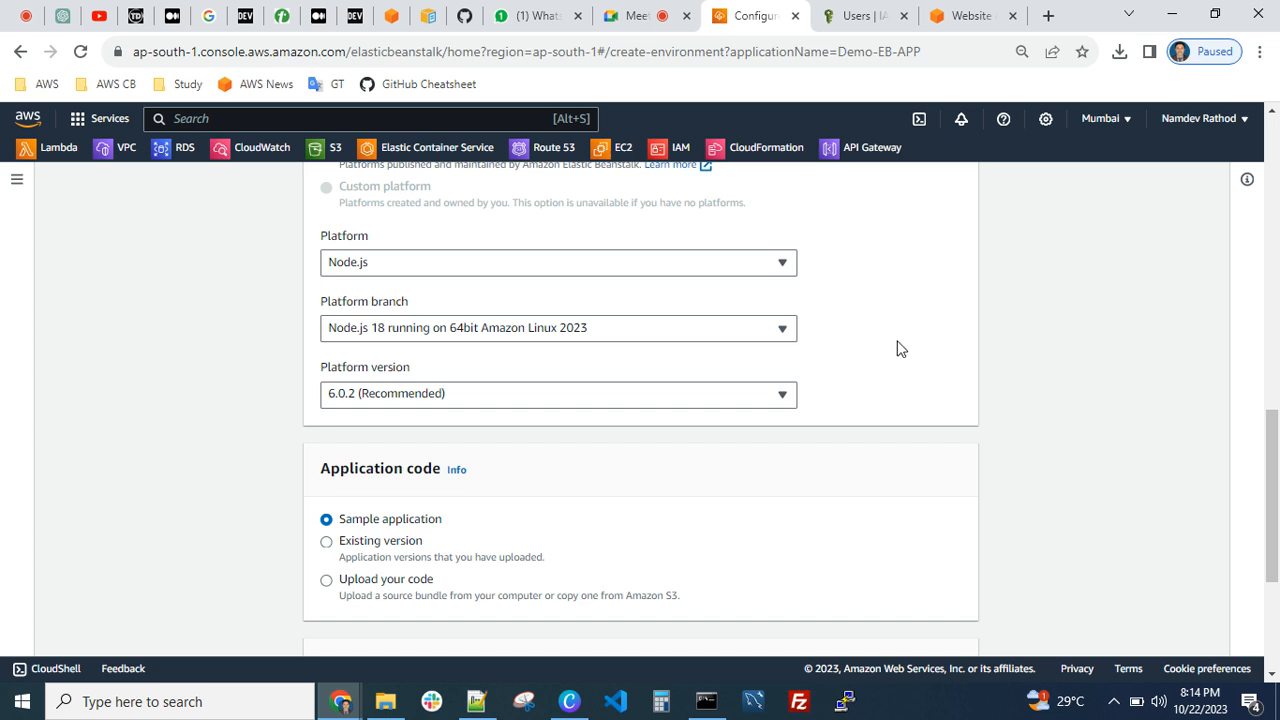
pyautogui.scroll(2, 897, 348)
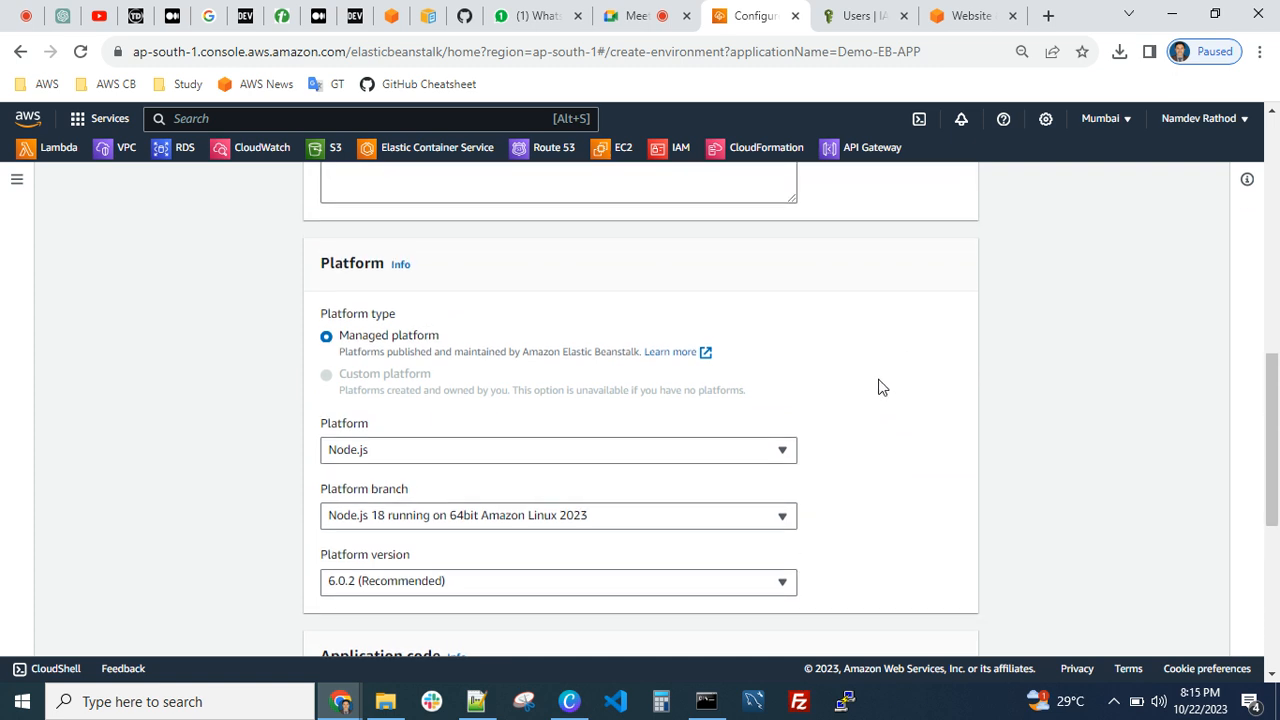
pyautogui.scroll(5, 882, 387)
pyautogui.scroll(-3, 882, 387)
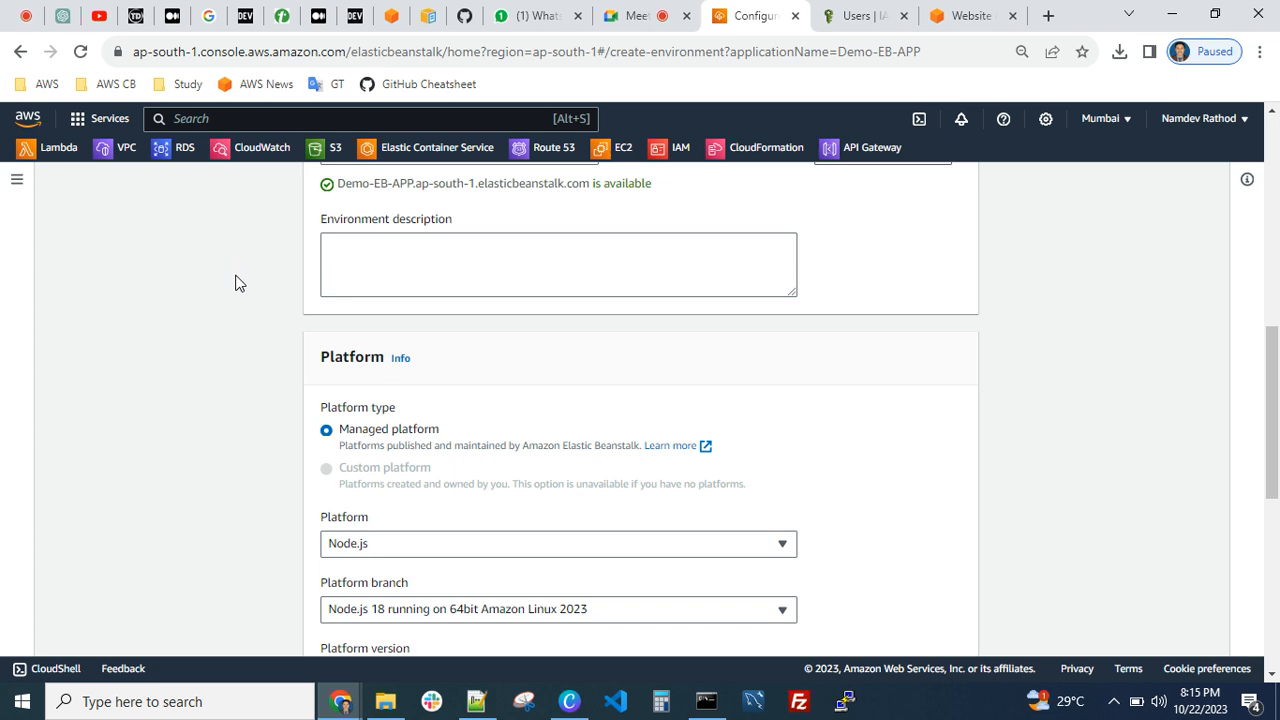
pyautogui.scroll(-2, 265, 310)
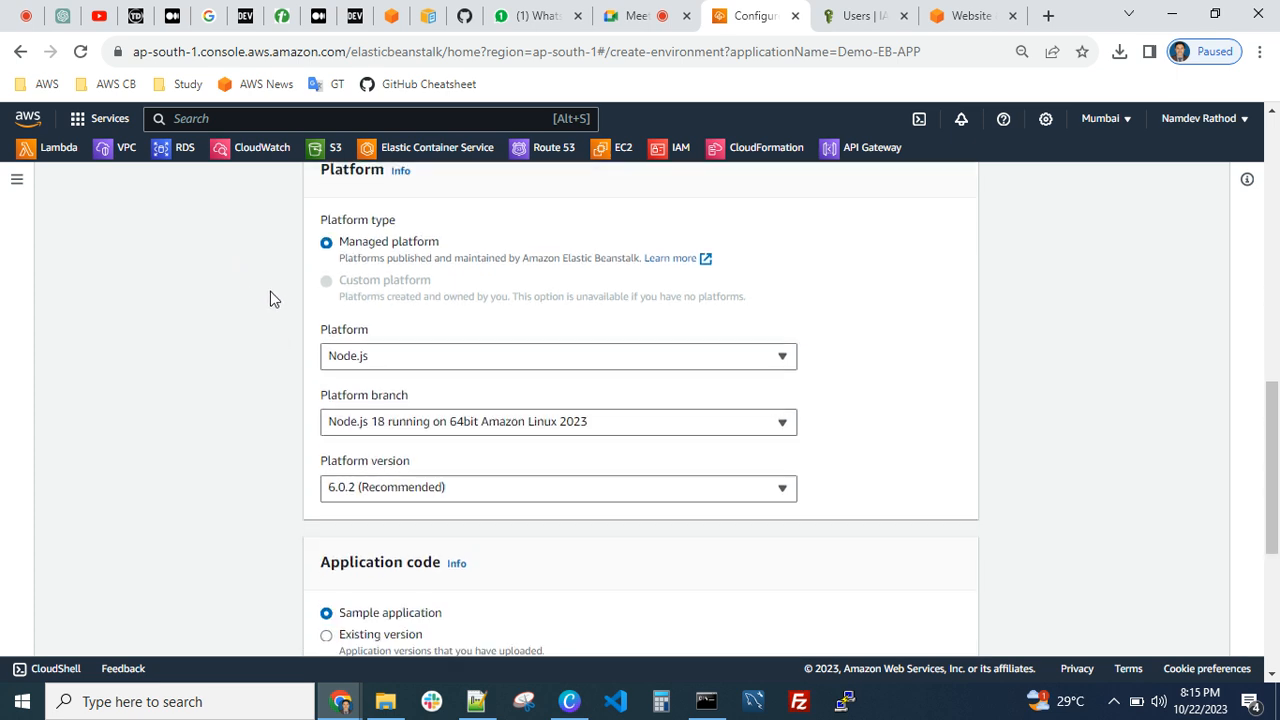
pyautogui.click(425, 360)
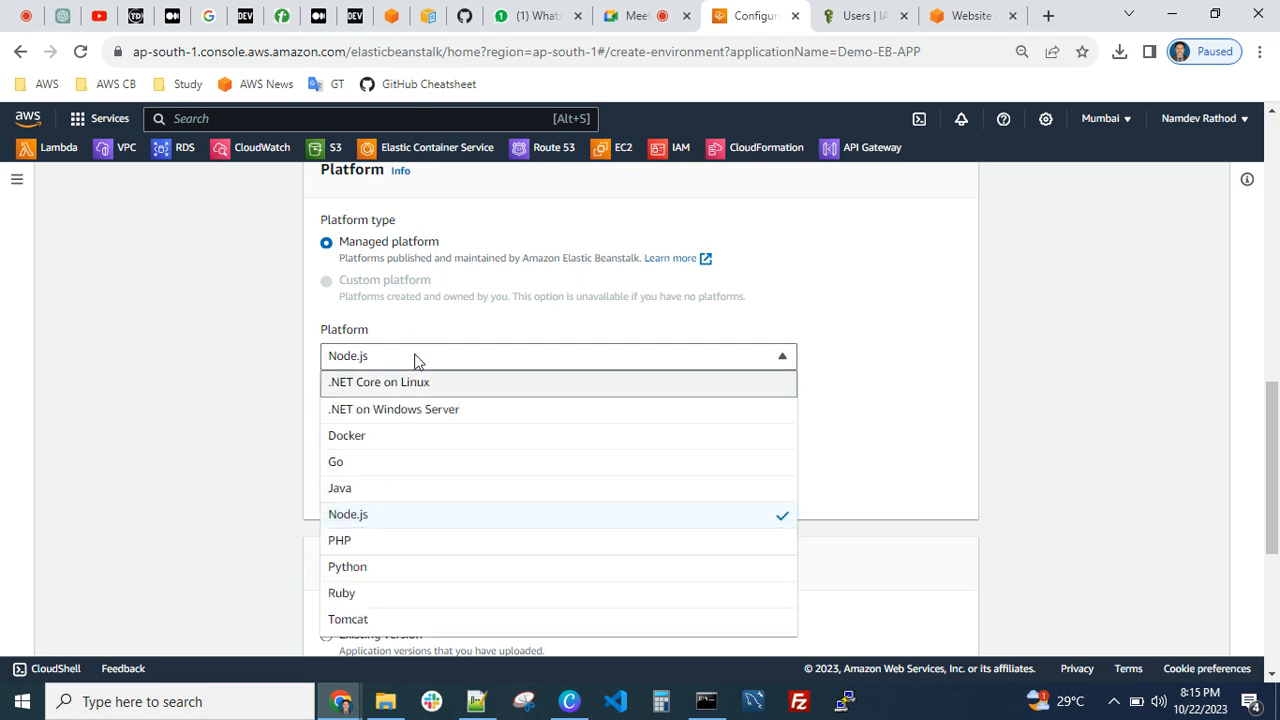
pyautogui.scroll(-1, 400, 511)
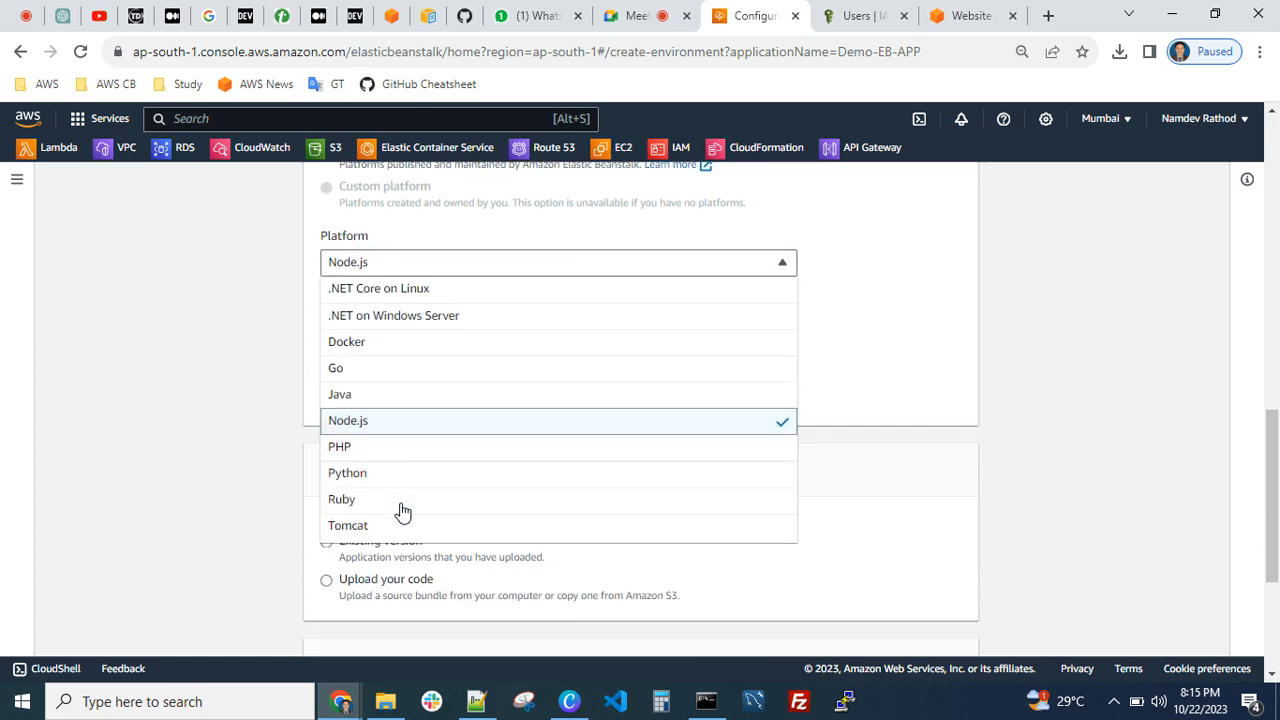
pyautogui.click(380, 423)
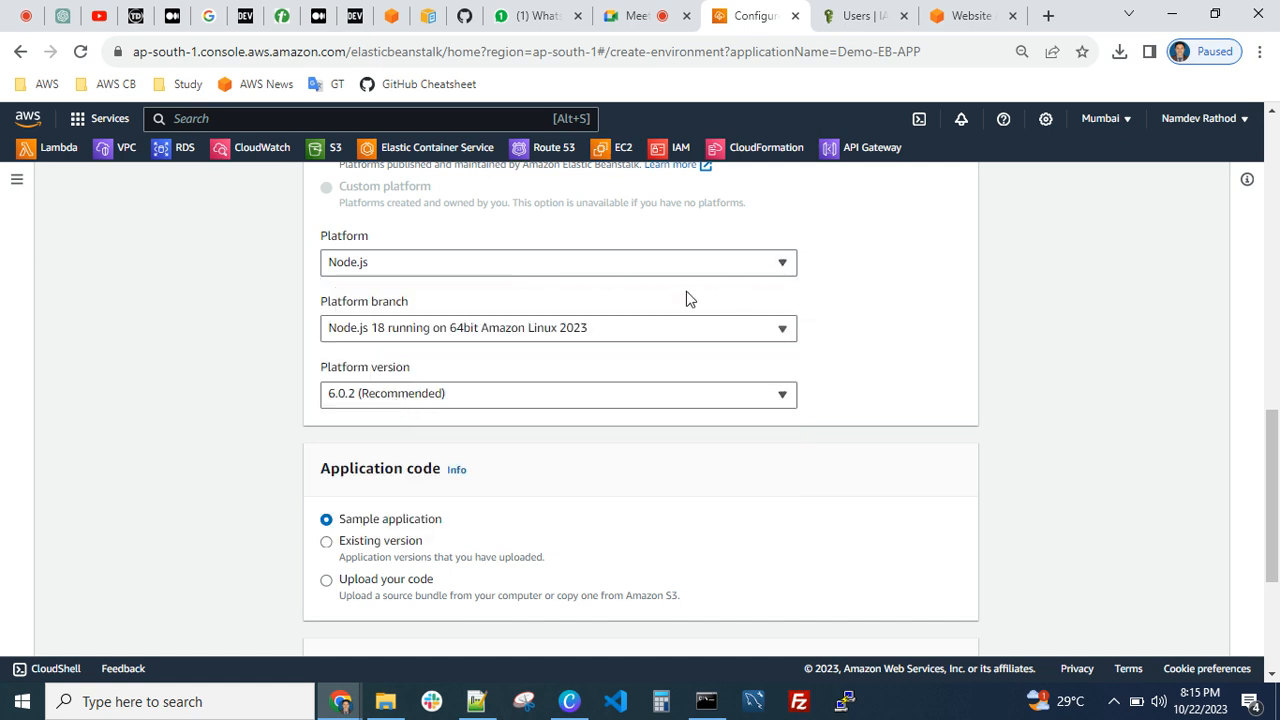
# Explore the local file and public S3 URL options for uploading code, and return the application code to Sample application
pyautogui.scroll(-2, 687, 299)
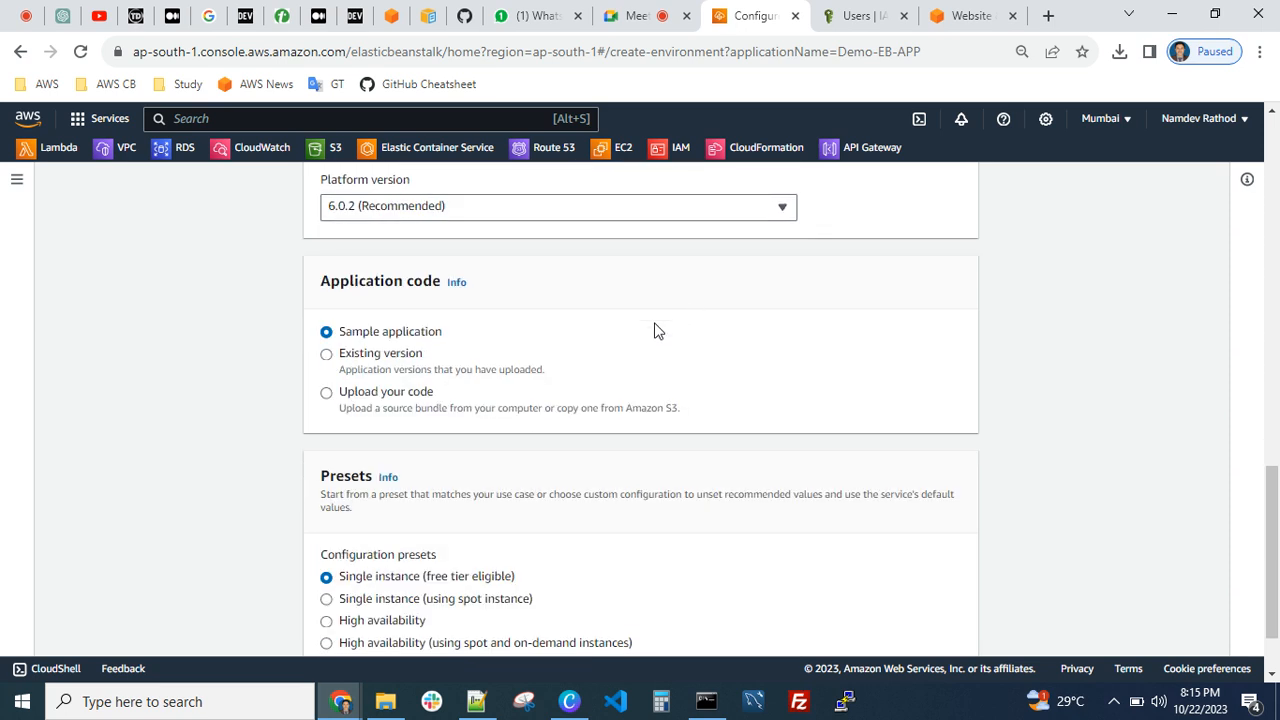
pyautogui.click(328, 394)
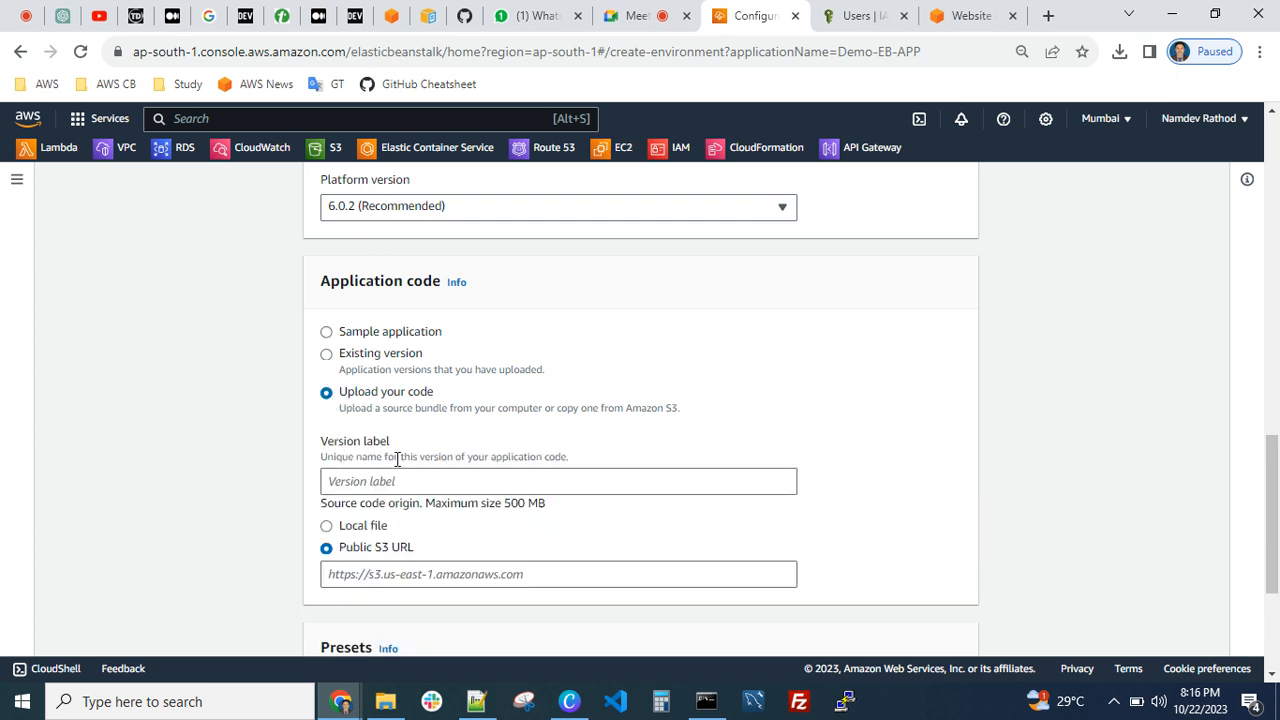
pyautogui.scroll(-1, 430, 496)
pyautogui.scroll(-1, 430, 496)
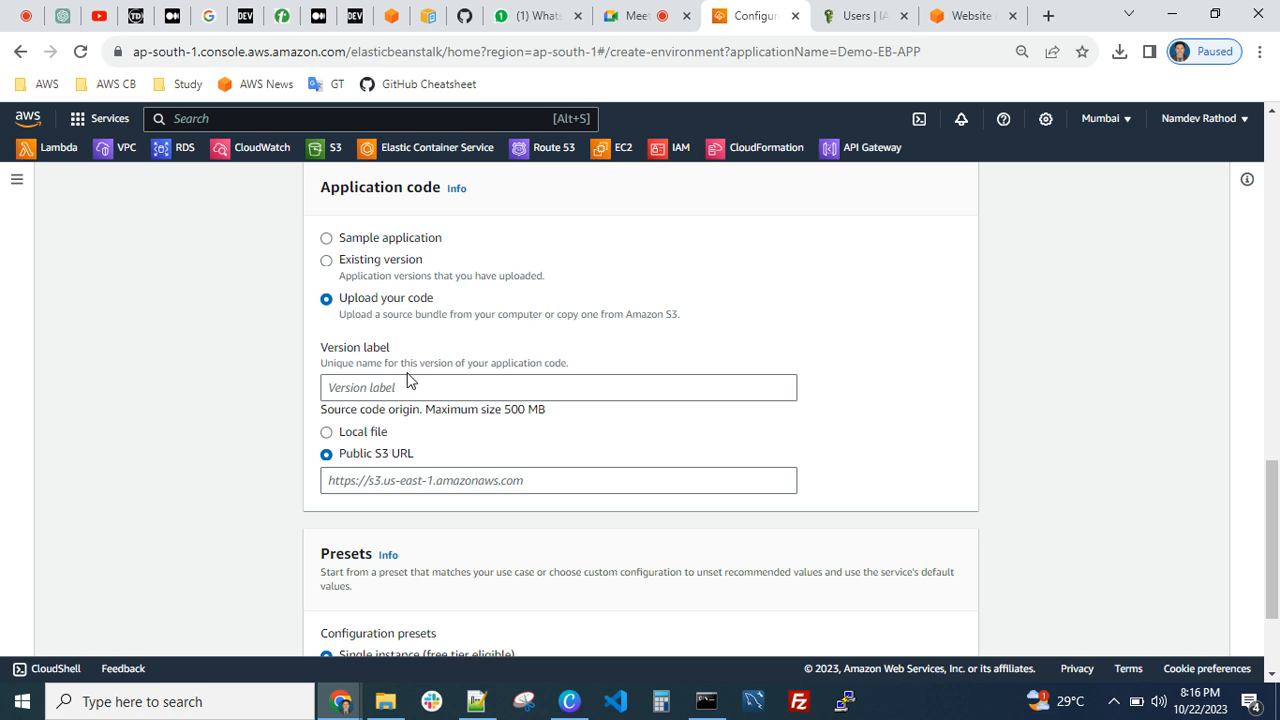
pyautogui.click(327, 434)
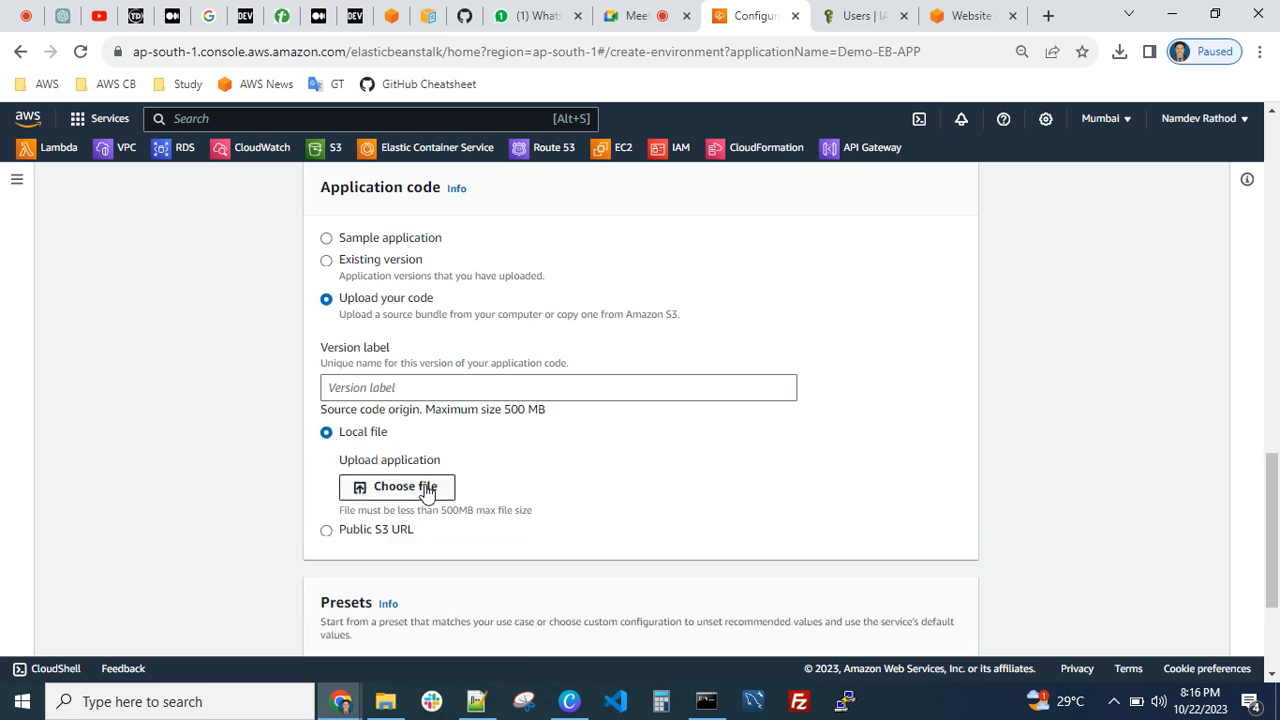
pyautogui.click(327, 531)
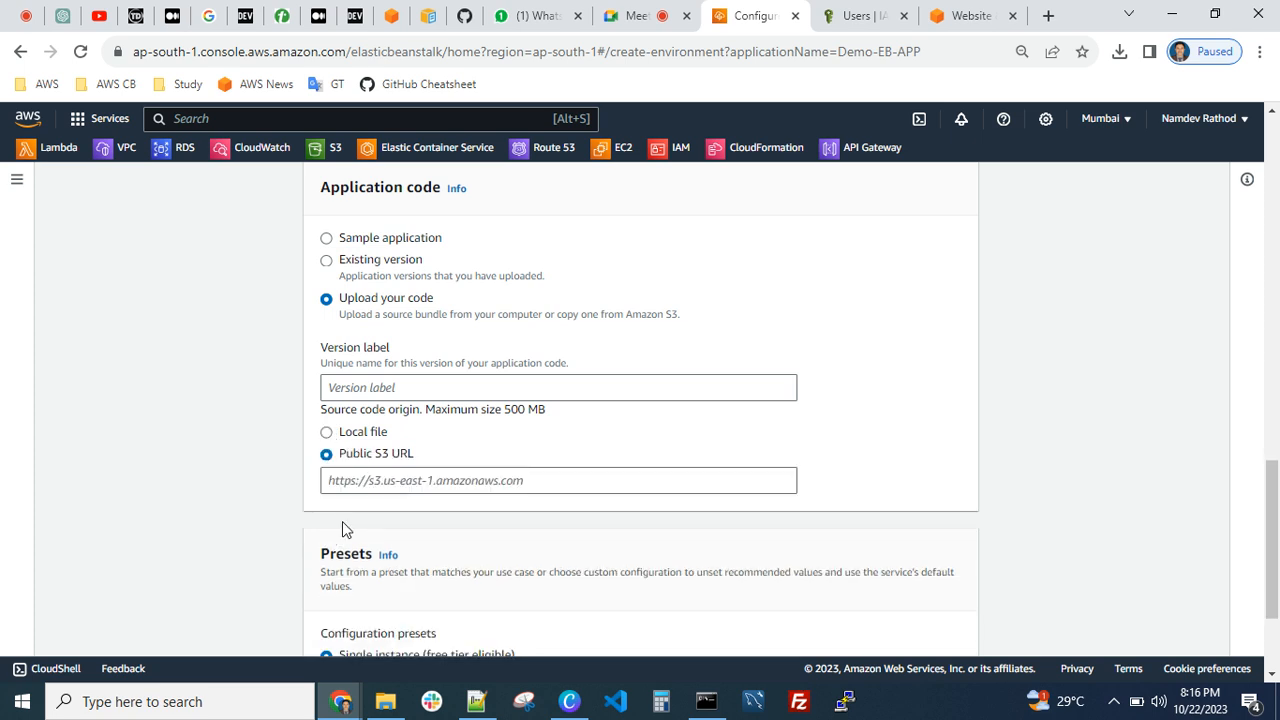
pyautogui.click(545, 480)
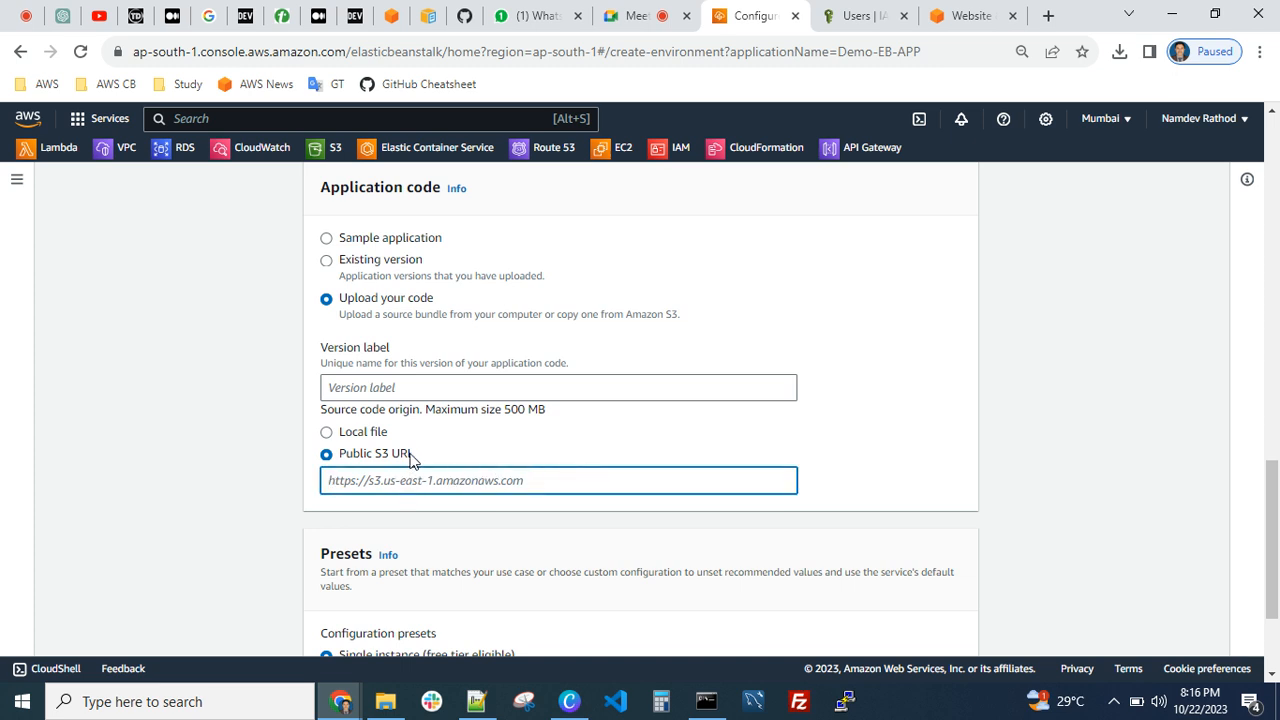
pyautogui.click(327, 242)
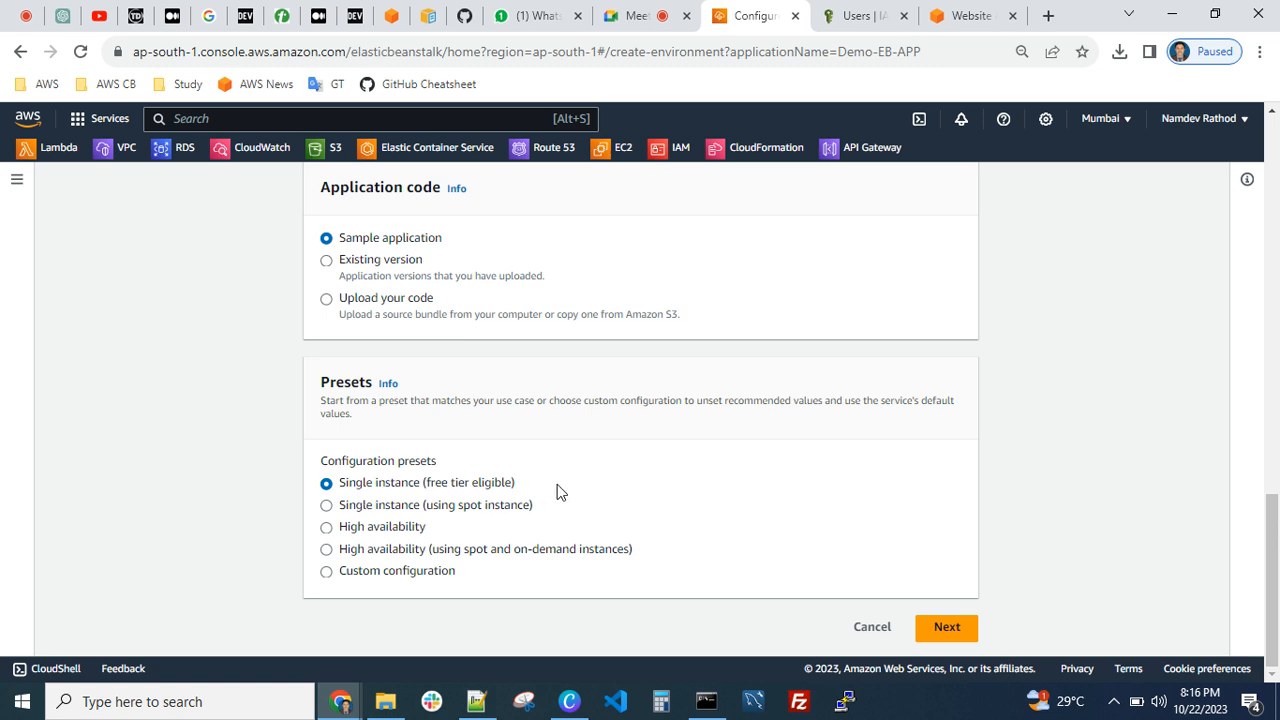
# Proceed to service access, choose AWS-EC2-Test-Server-Key as the EC2 key pair, and continue to the networking settings
pyautogui.click(950, 627)
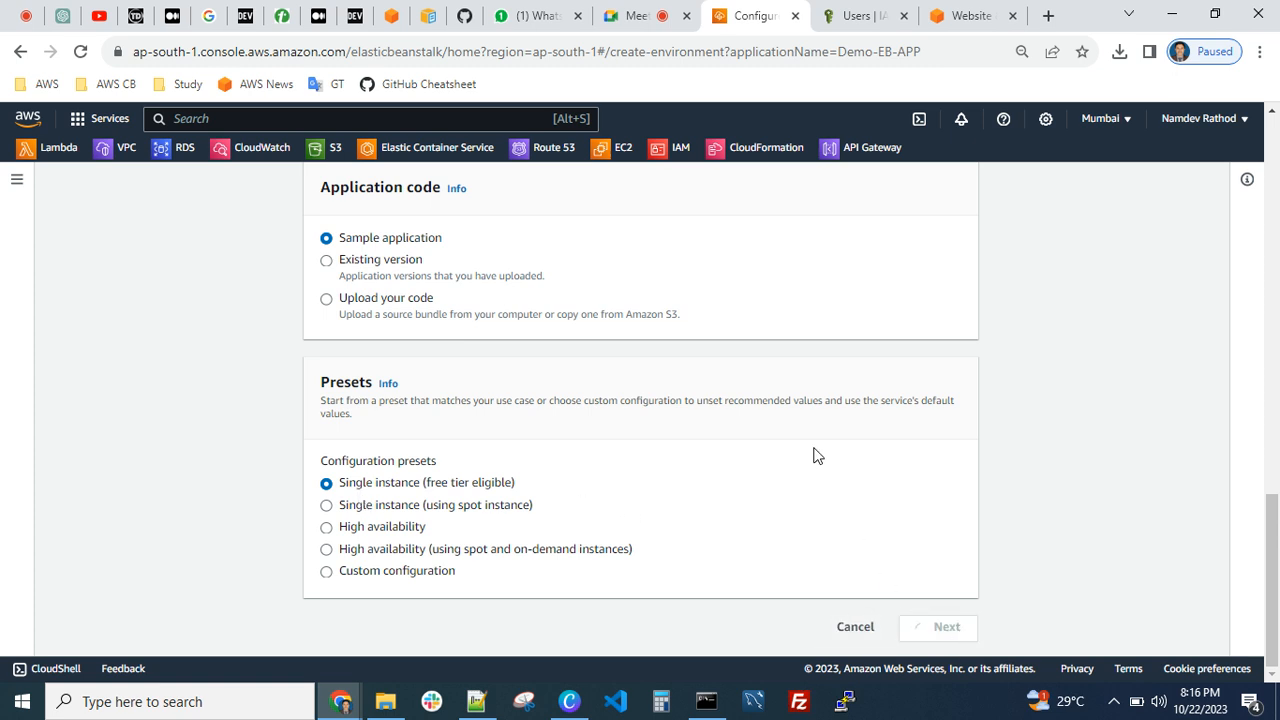
pyautogui.scroll(2, 920, 495)
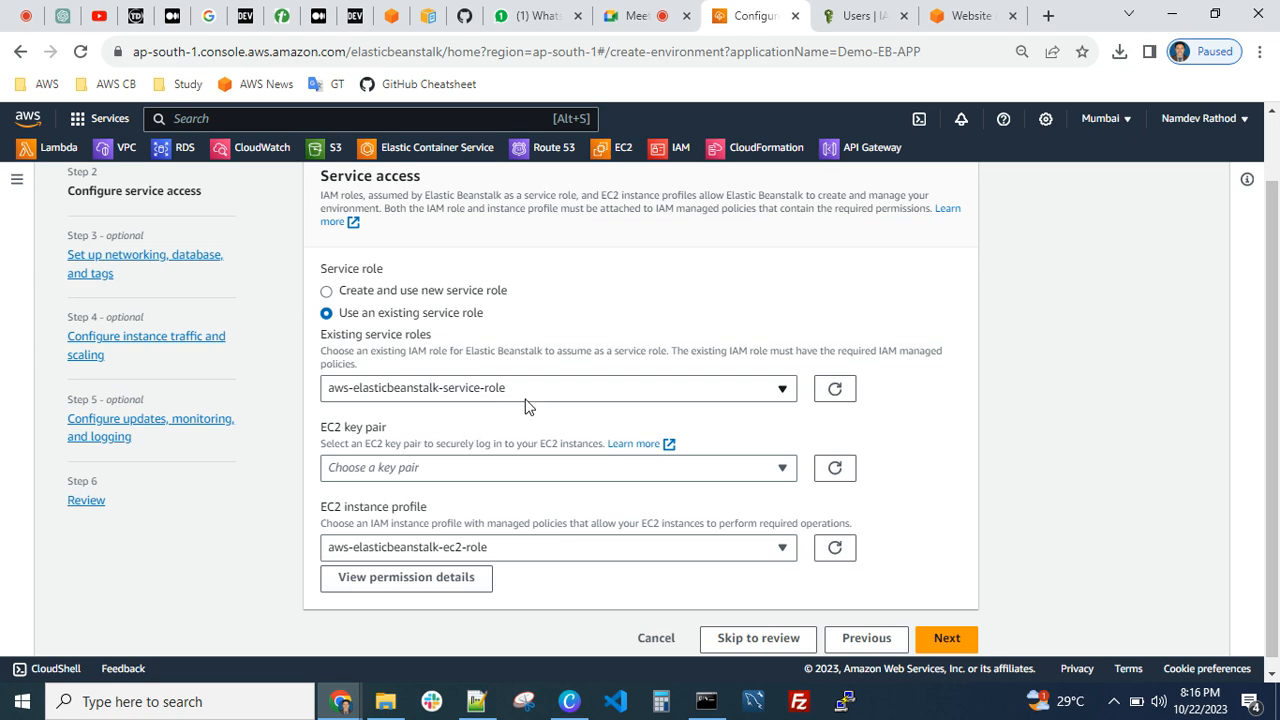
pyautogui.scroll(-1, 528, 406)
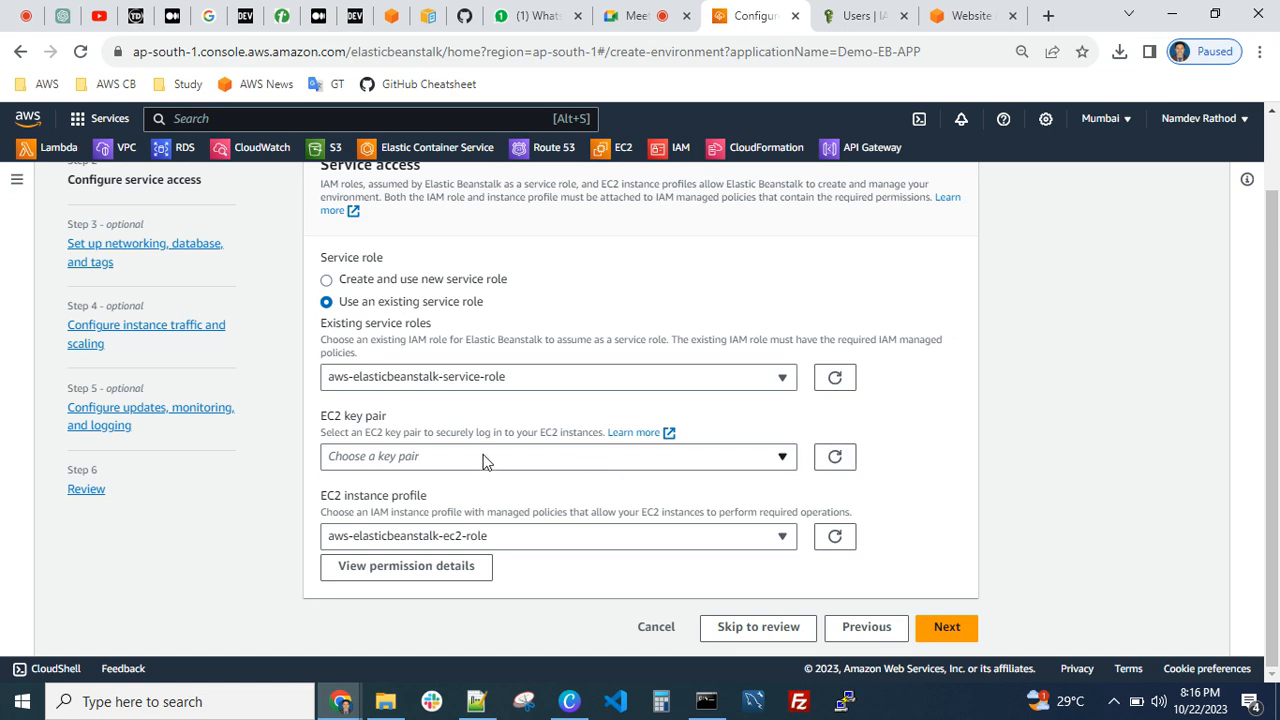
pyautogui.click(762, 463)
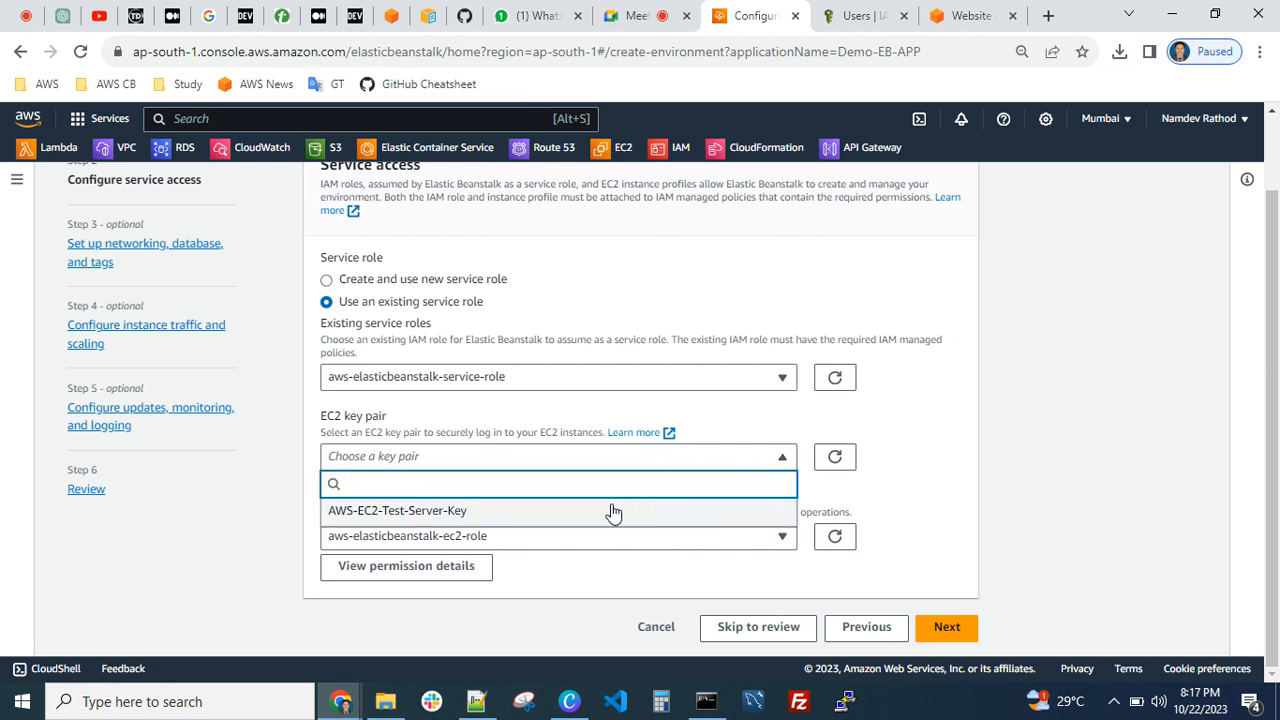
pyautogui.click(484, 514)
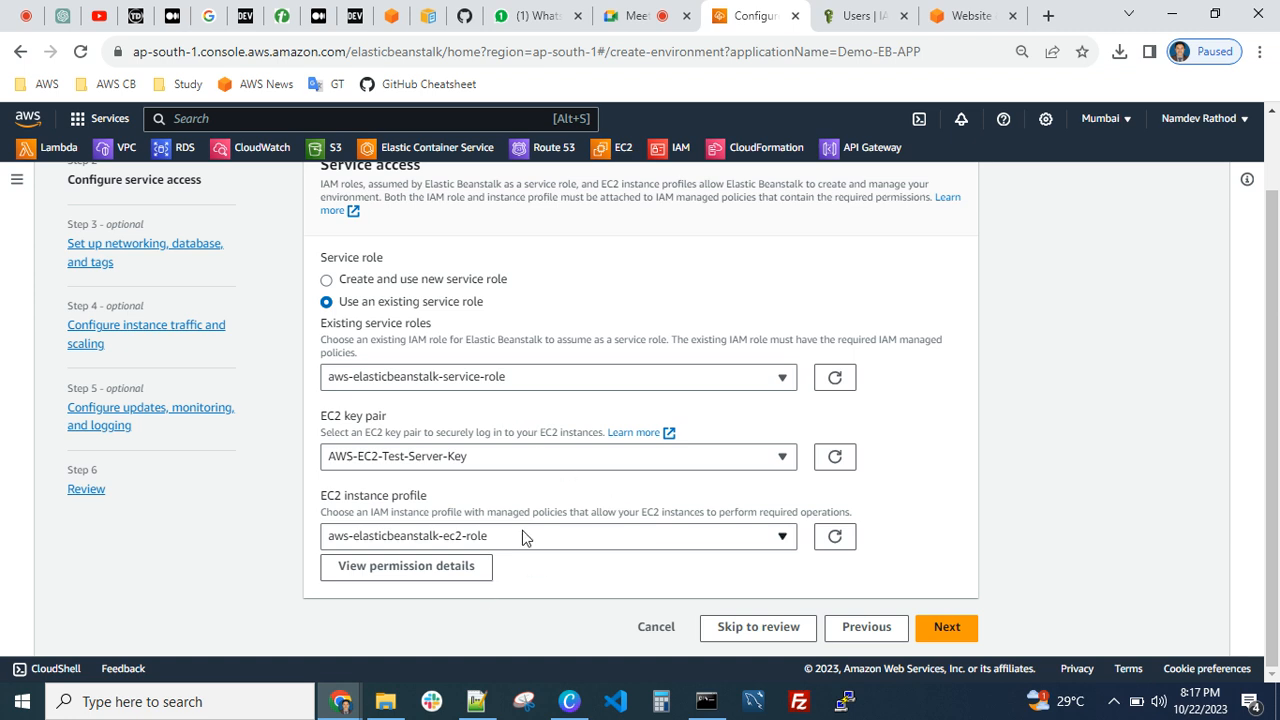
pyautogui.click(946, 631)
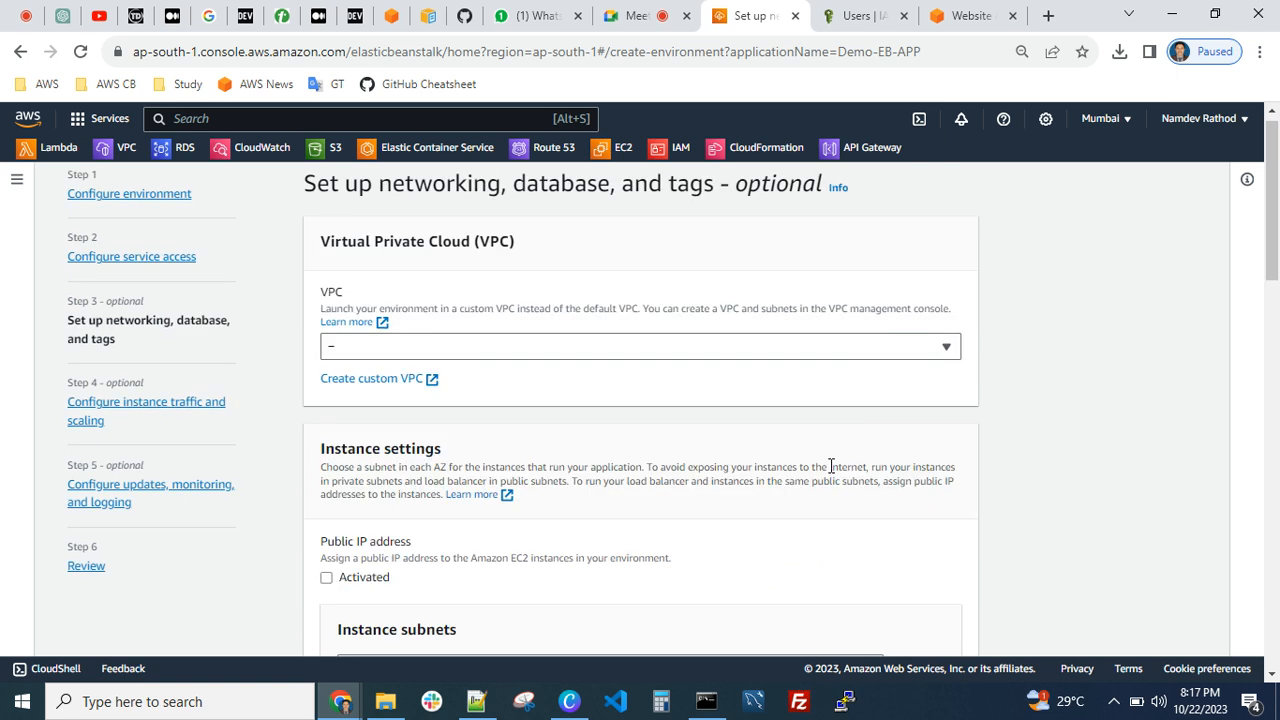
# Set the environment's VPC to ND-VPC and activate a public IP address for its EC2 instances
pyautogui.click(620, 350)
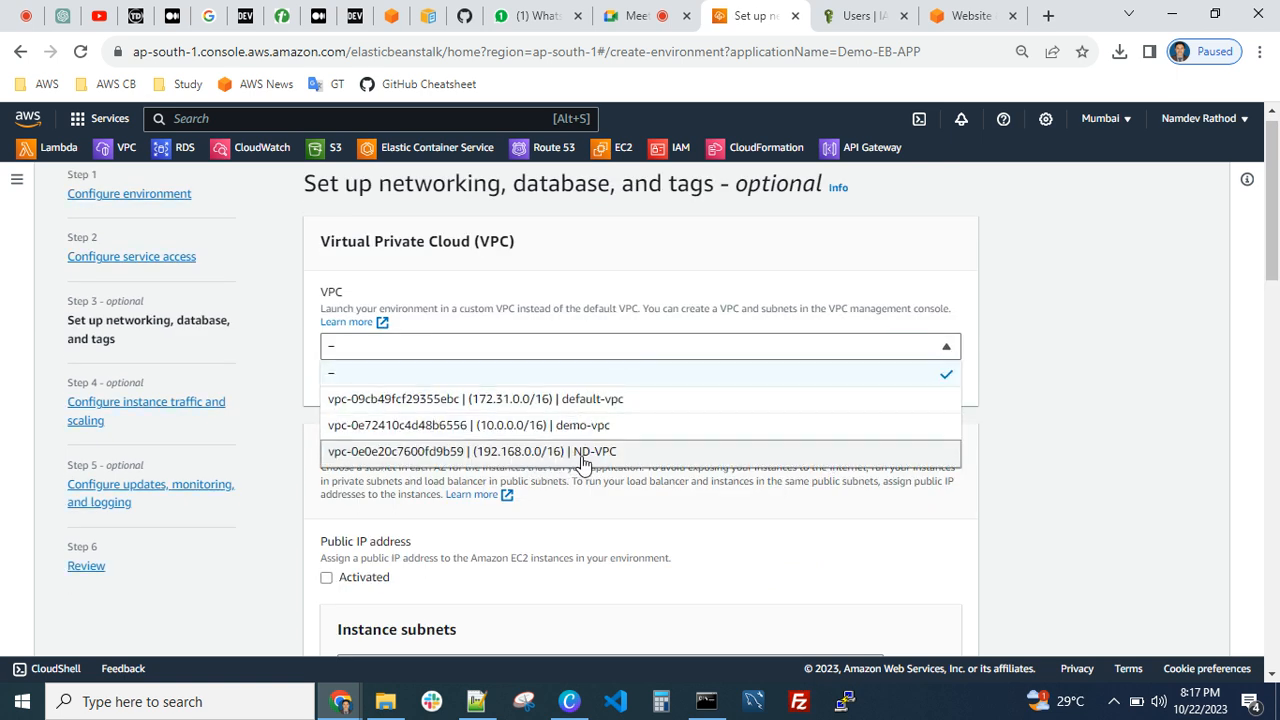
pyautogui.click(595, 455)
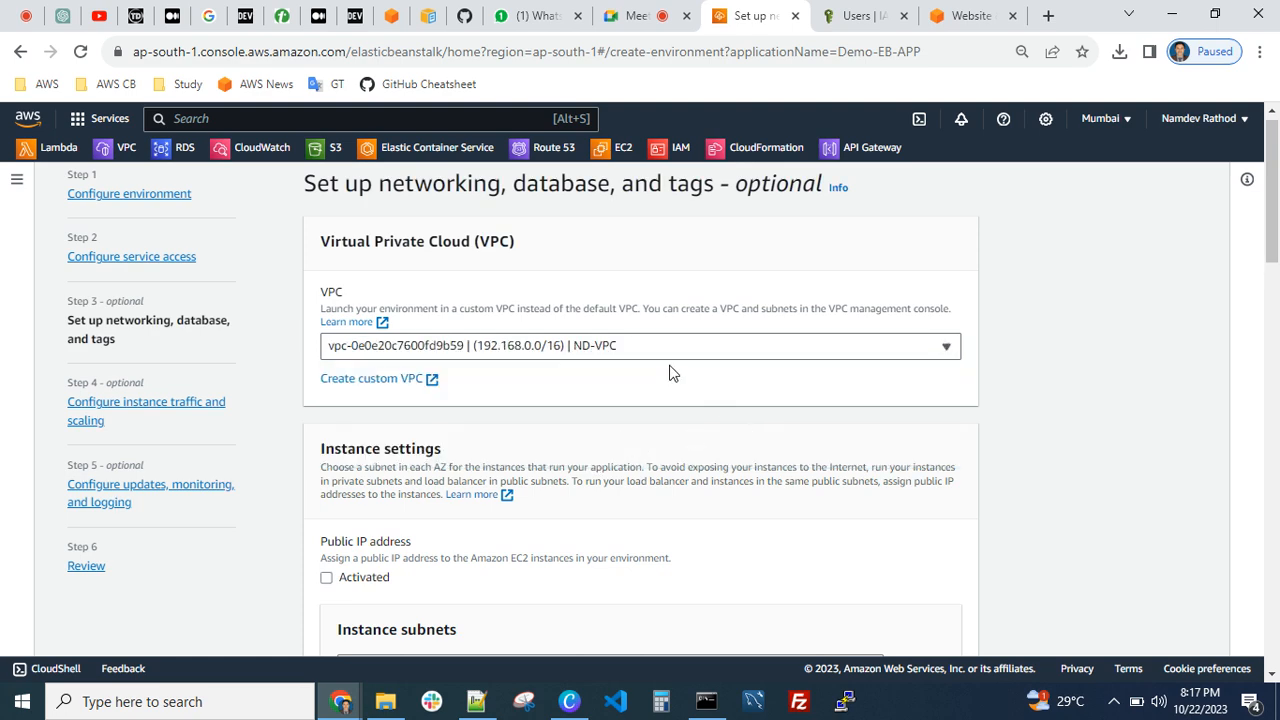
pyautogui.scroll(-3, 560, 450)
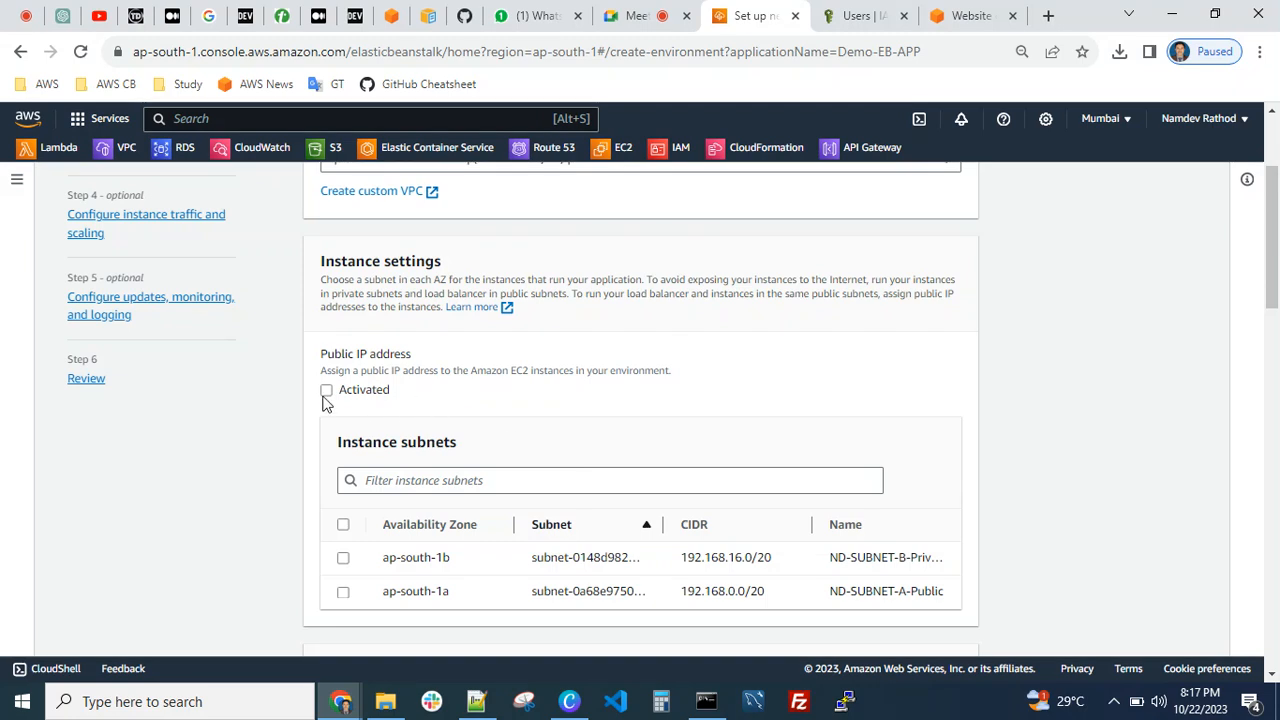
pyautogui.click(327, 391)
# Select the ap-south-1b instance subnet, widen the subnet table's Subnet column and narrow its CIDR column
pyautogui.scroll(-1, 476, 422)
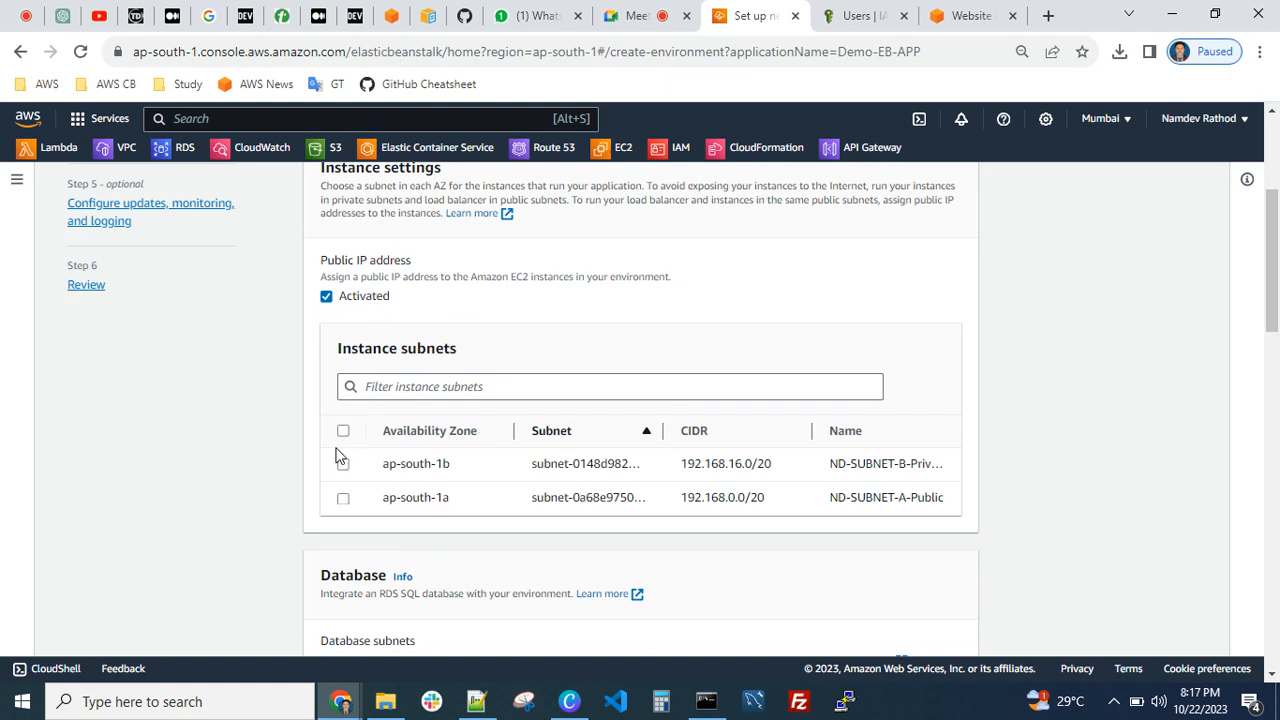
pyautogui.click(344, 465)
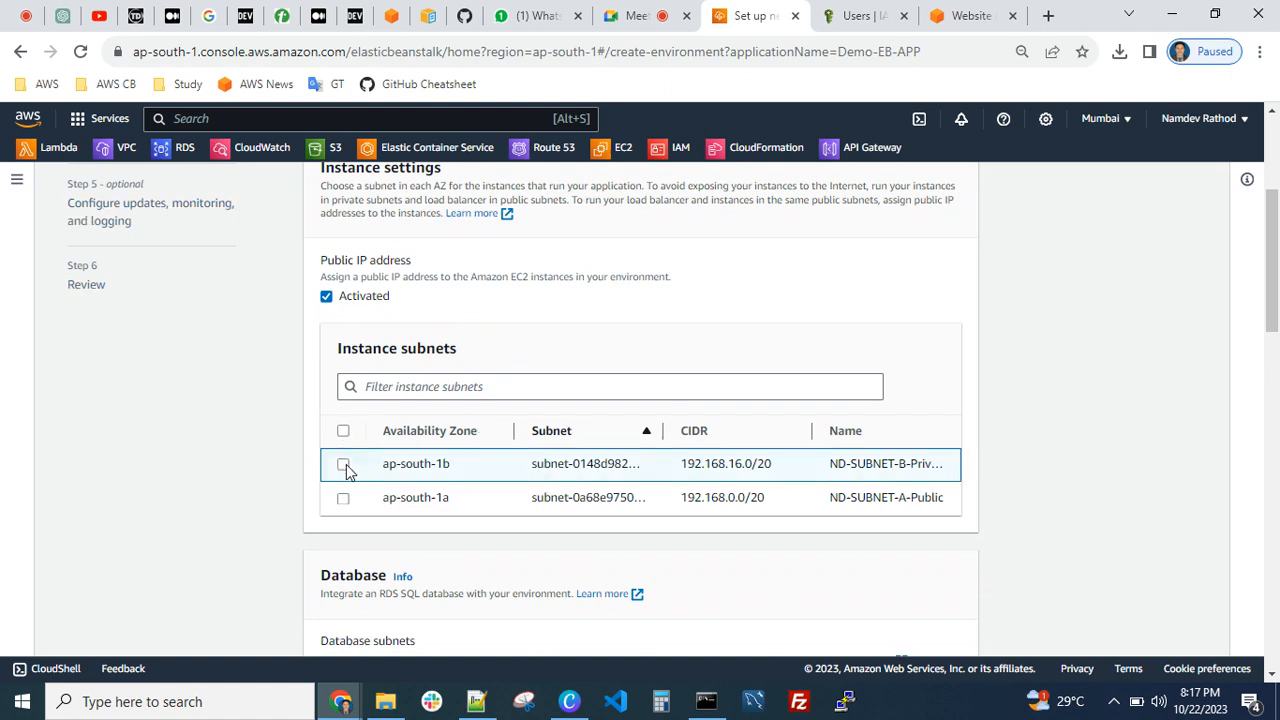
pyautogui.moveTo(662, 430); pyautogui.dragTo(745, 431)
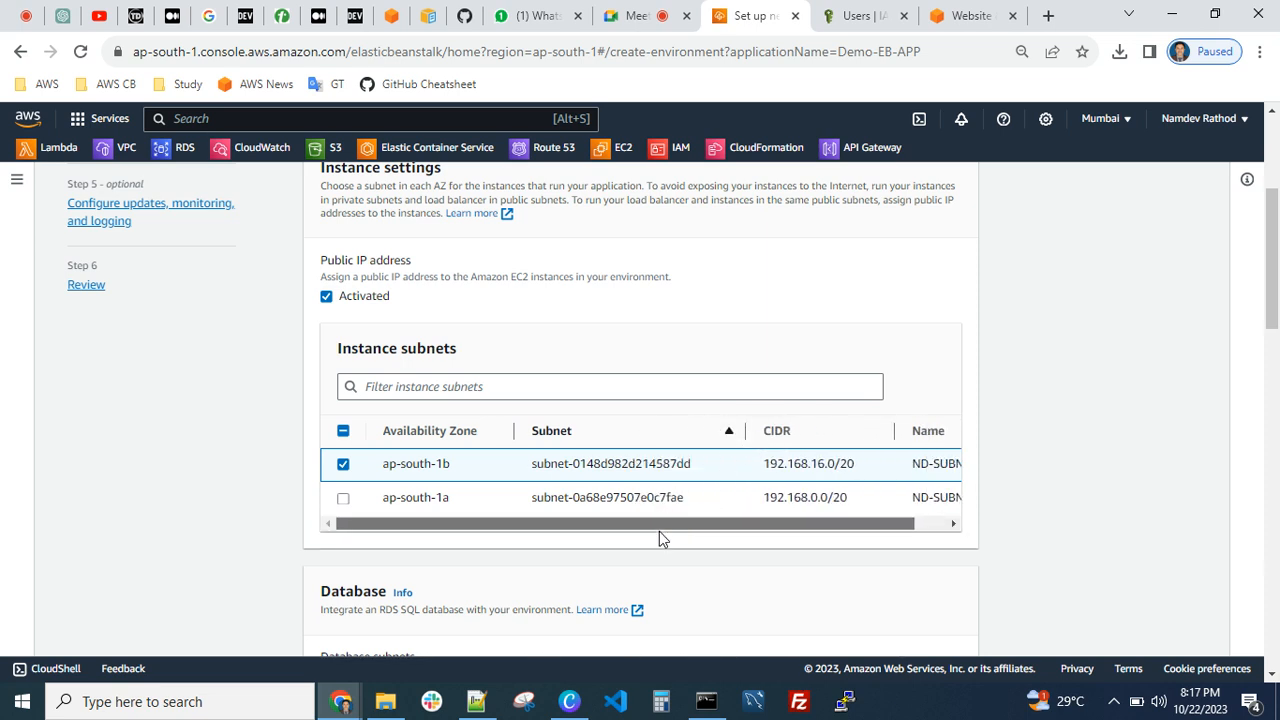
pyautogui.moveTo(659, 527); pyautogui.dragTo(857, 524)
pyautogui.moveTo(866, 431); pyautogui.dragTo(792, 438)
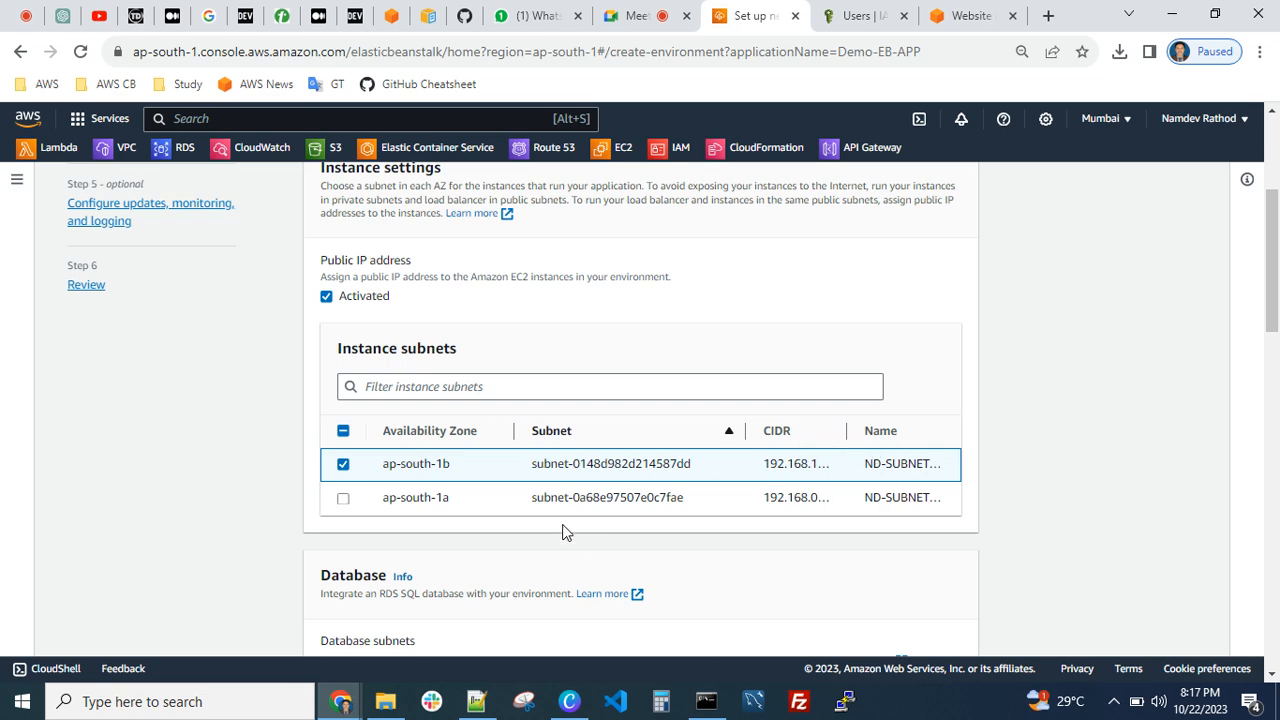
# Add the ap-south-1a subnet to the environment's instance subnets
pyautogui.click(343, 498)
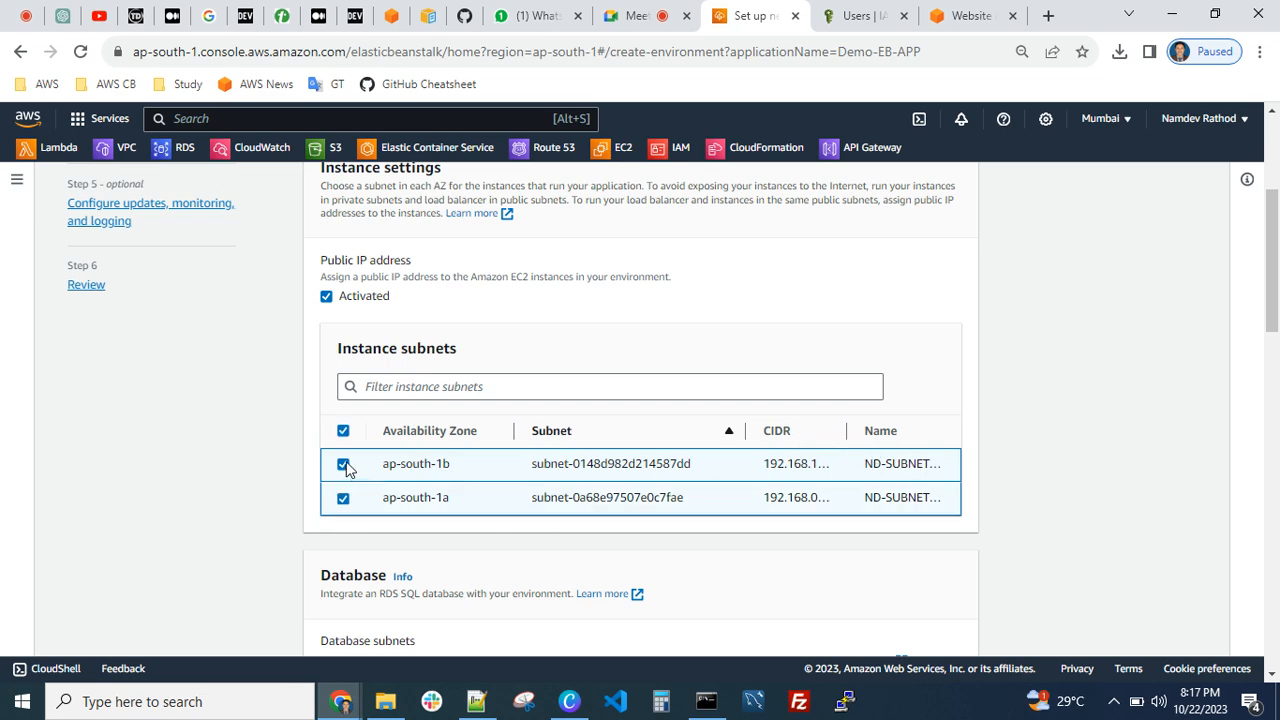
pyautogui.click(600, 497)
pyautogui.scroll(-4, 543, 486)
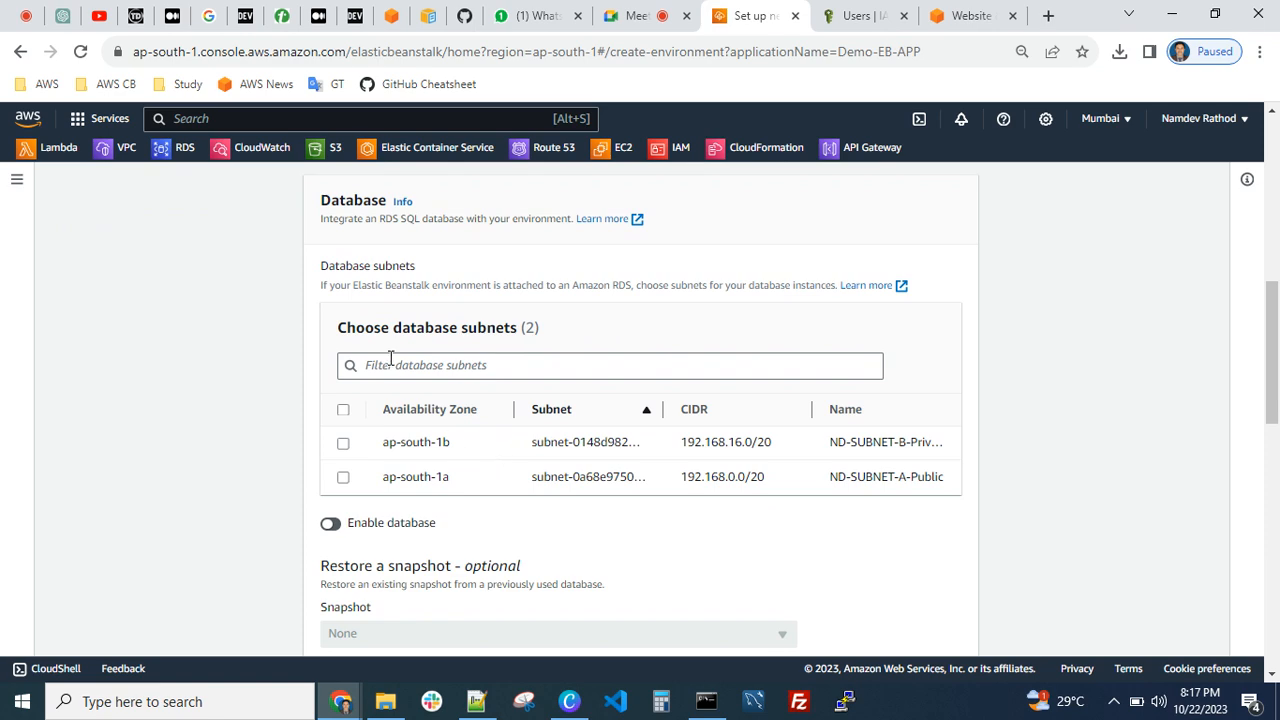
# Enable the environment's database to look at its snapshot choices, and disable the database again
pyautogui.scroll(6, 506, 447)
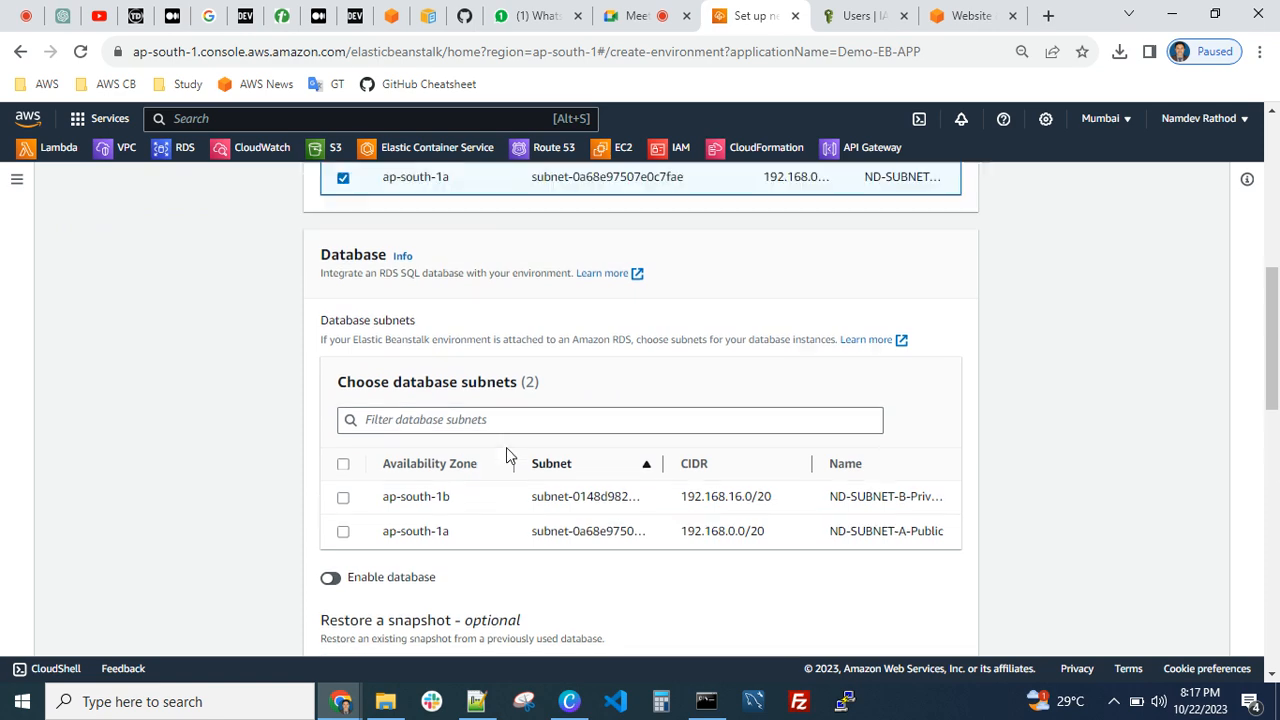
pyautogui.scroll(-4, 487, 451)
pyautogui.scroll(-3, 432, 429)
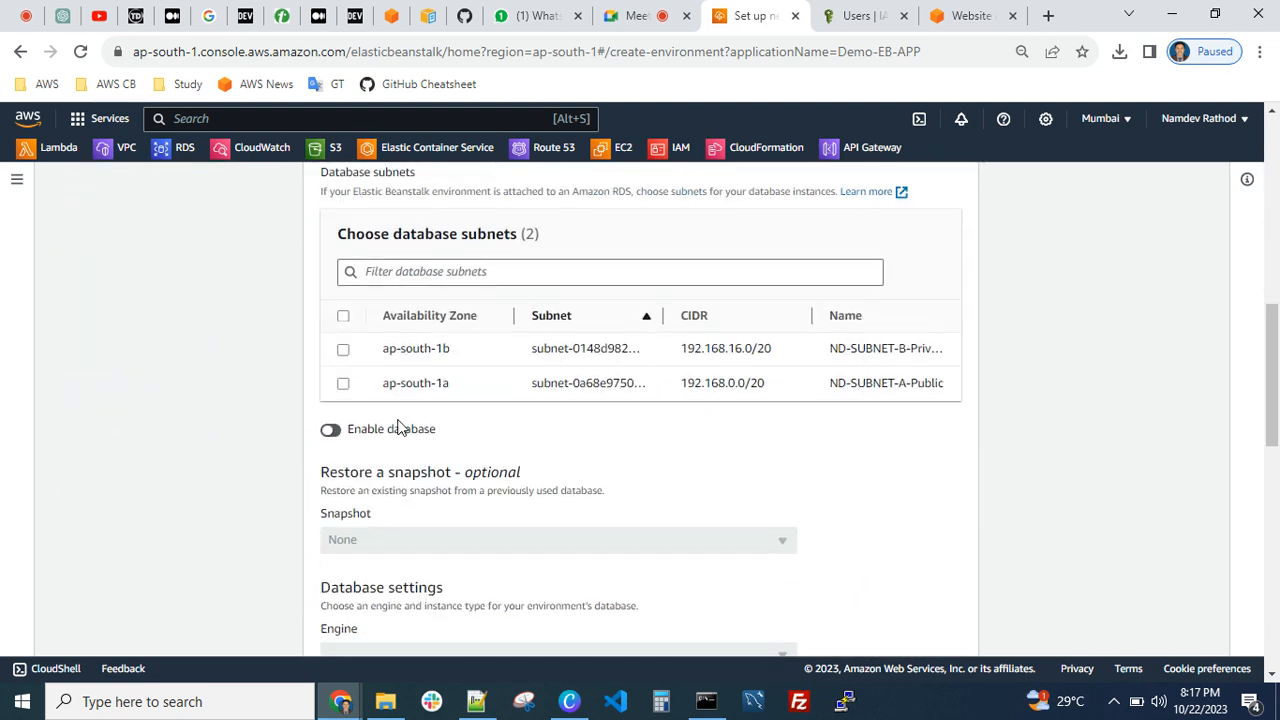
pyautogui.click(333, 431)
pyautogui.scroll(-2, 480, 465)
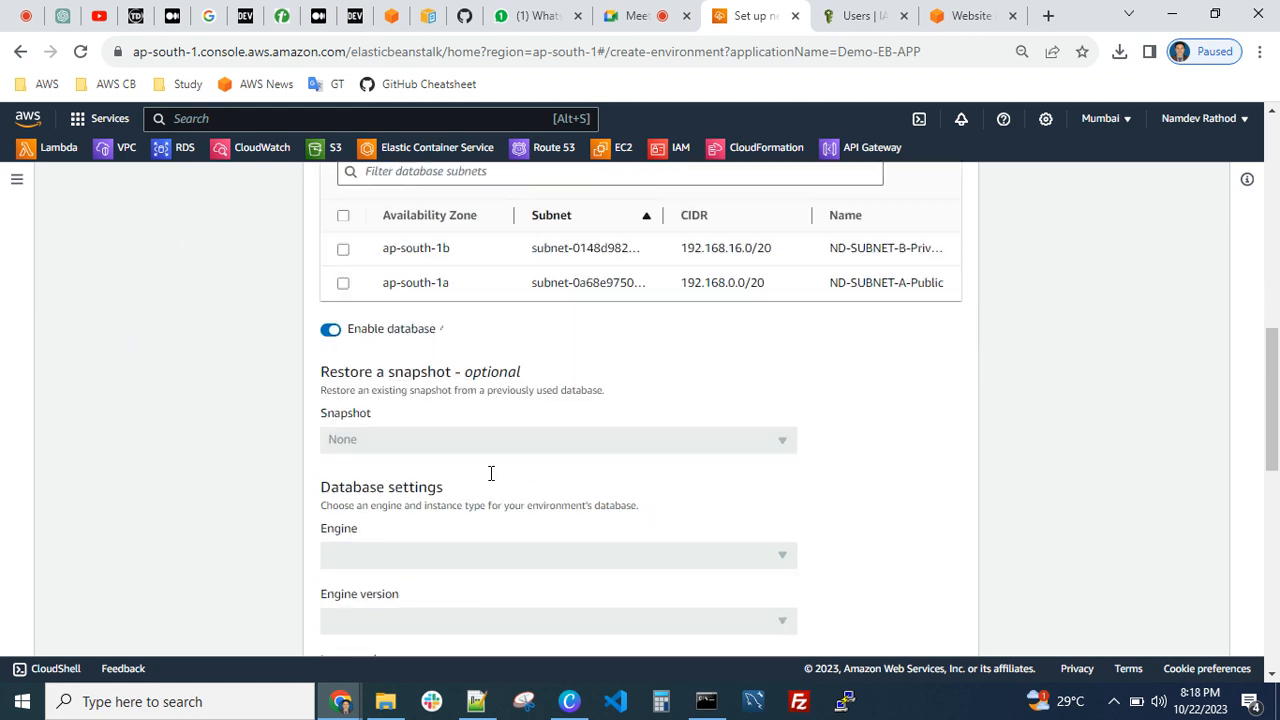
pyautogui.scroll(1, 412, 350)
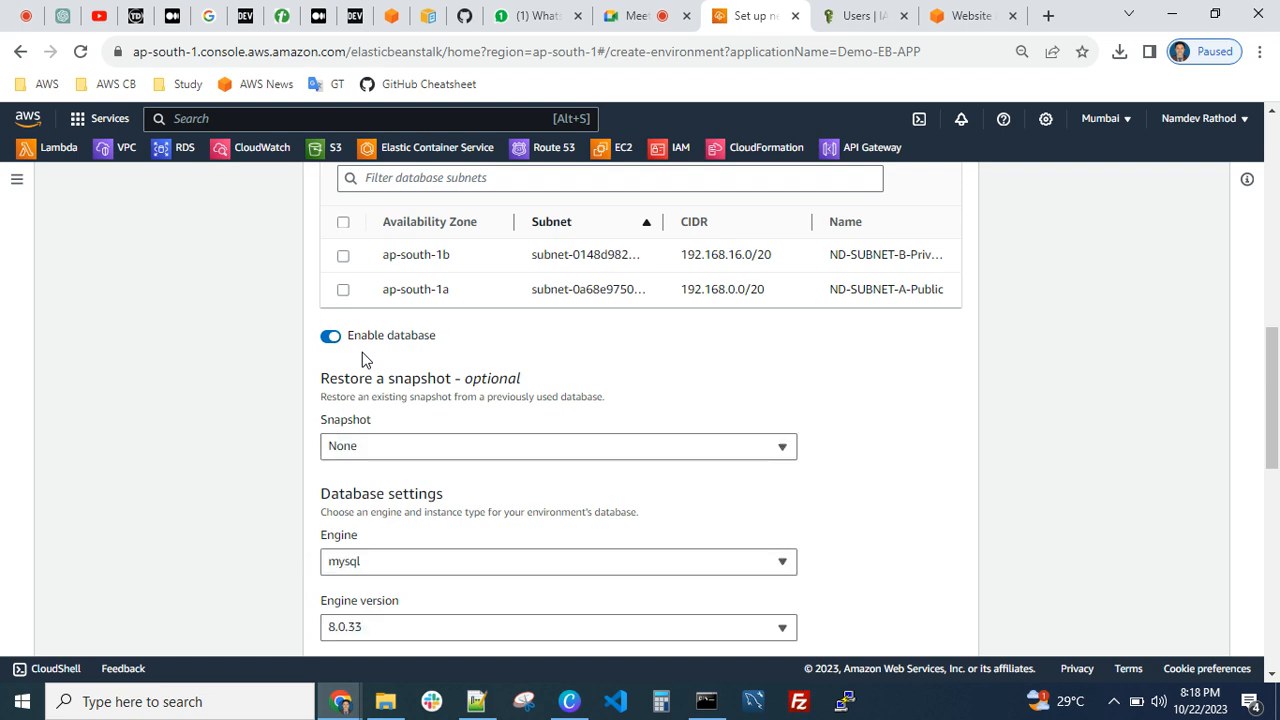
pyautogui.click(399, 450)
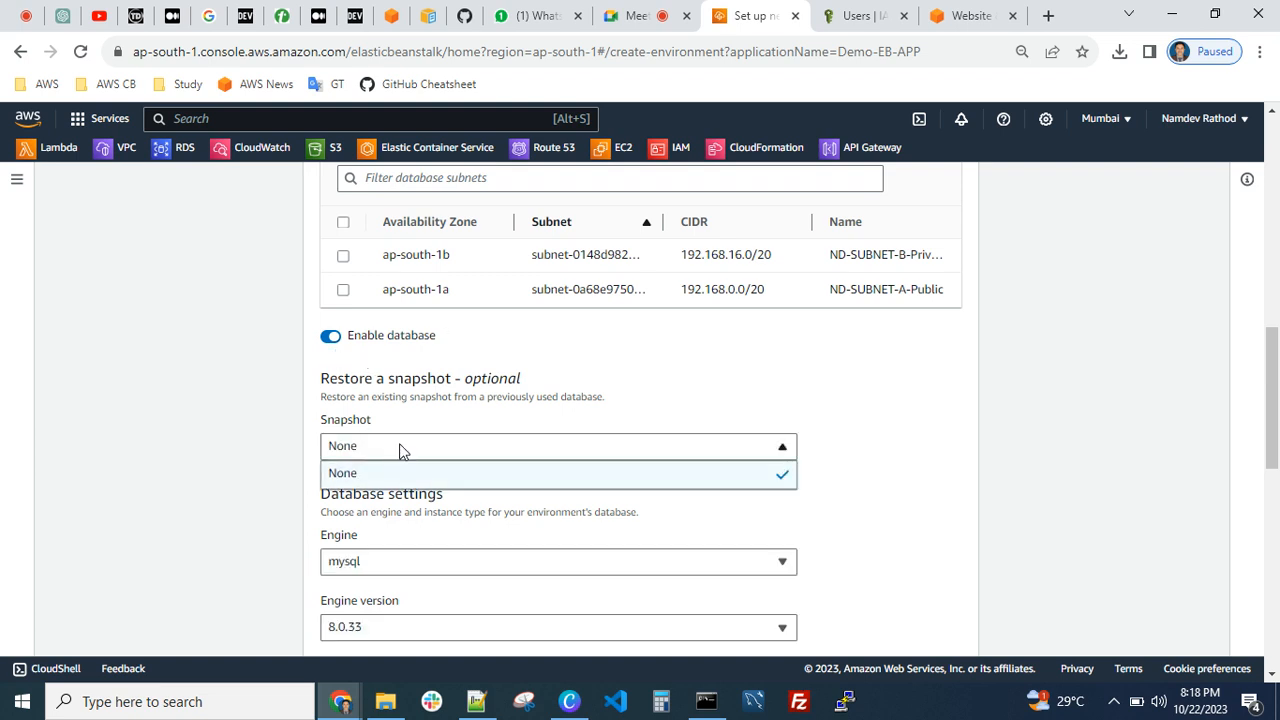
pyautogui.click(335, 330)
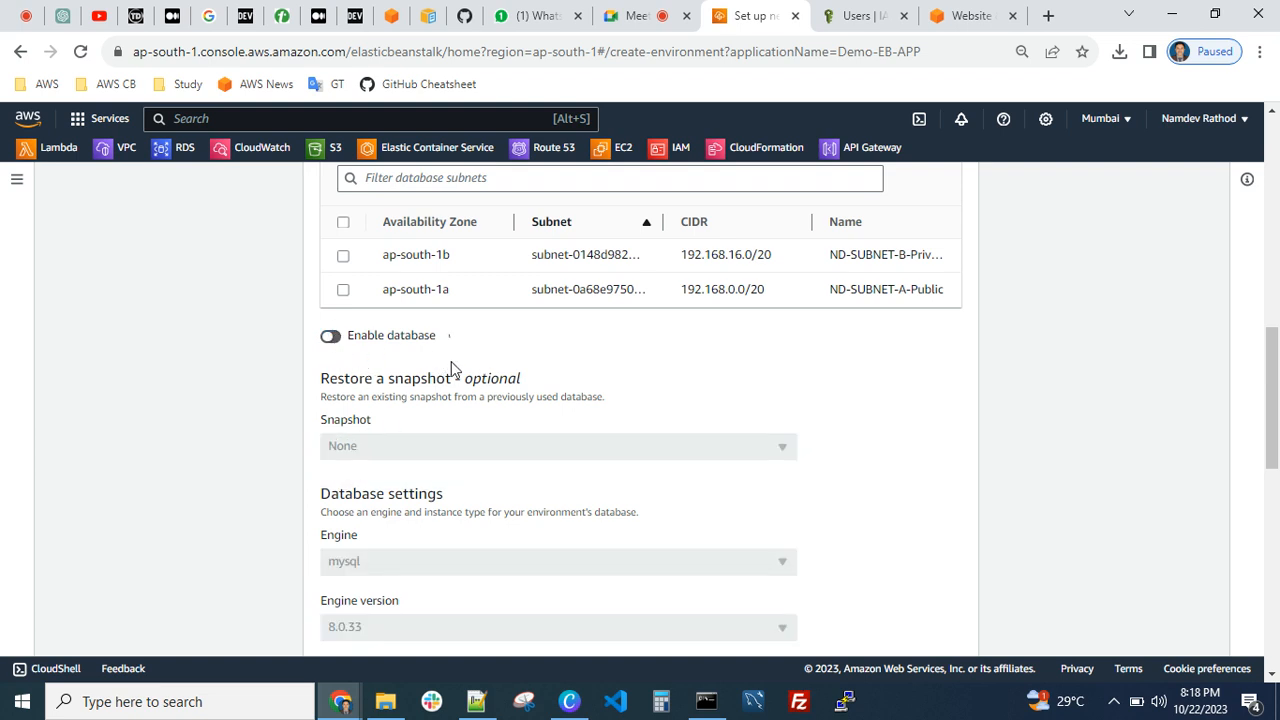
# Finish the networking, database and tags settings without adding tags, and continue to instance traffic and scaling
pyautogui.scroll(2, 451, 366)
pyautogui.scroll(-4, 475, 415)
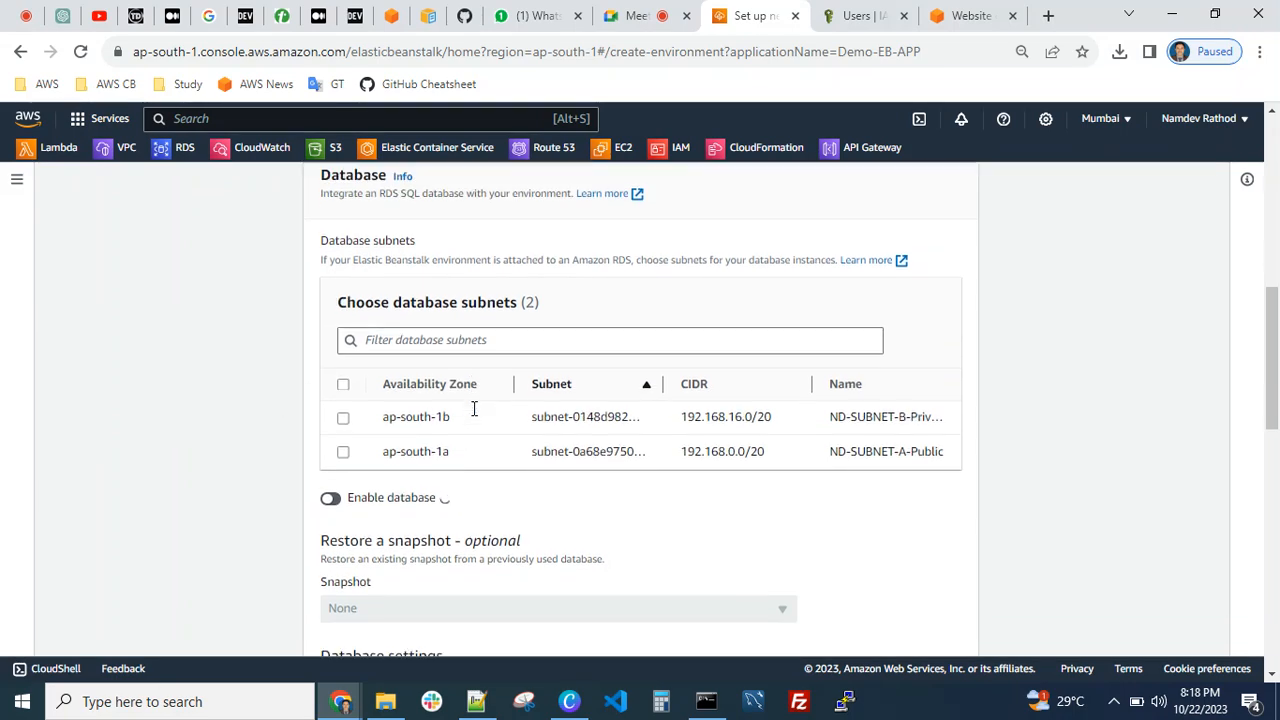
pyautogui.scroll(-7, 617, 422)
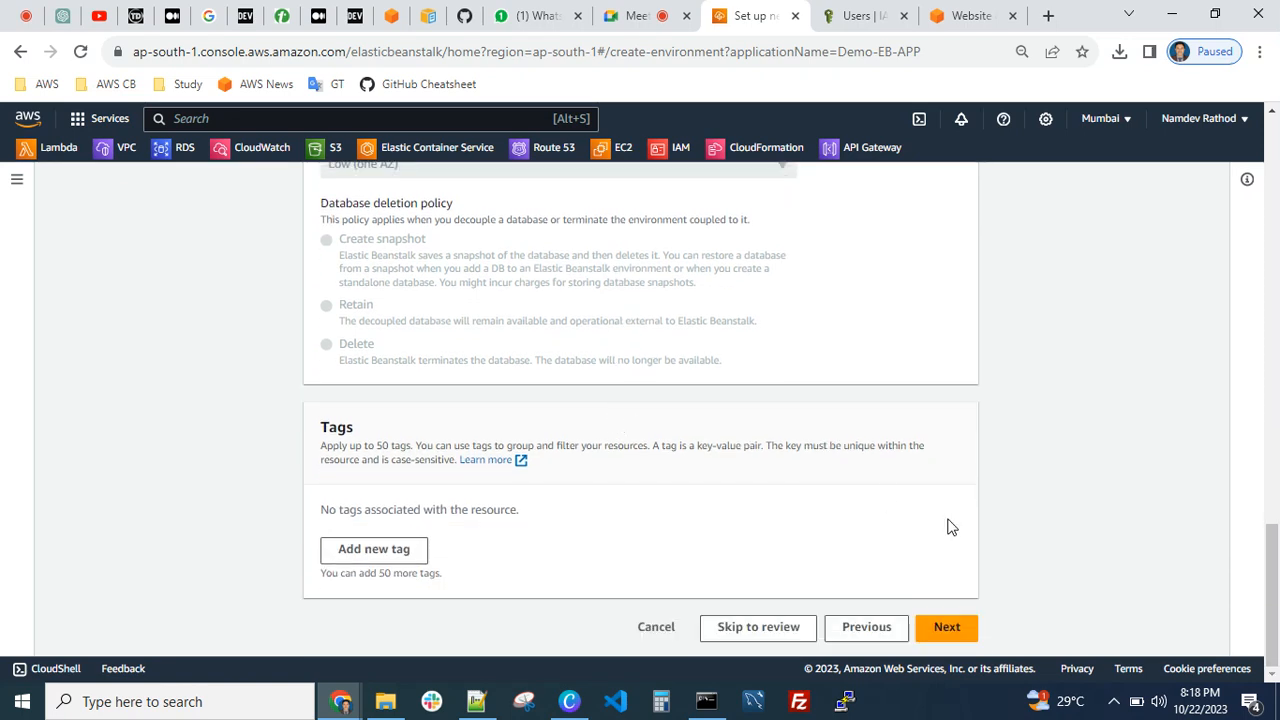
pyautogui.click(962, 628)
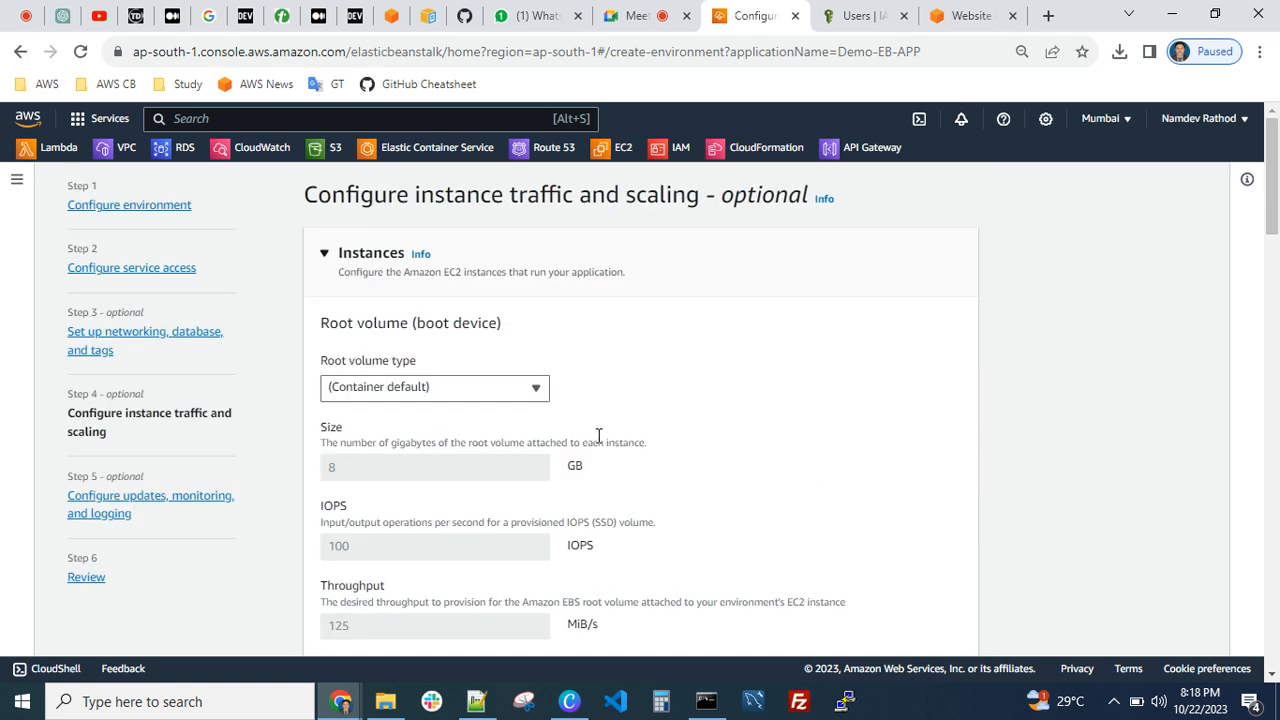
# Set the instances' root volume type to General Purpose (SSD) and its size to 10 GB
pyautogui.click(436, 391)
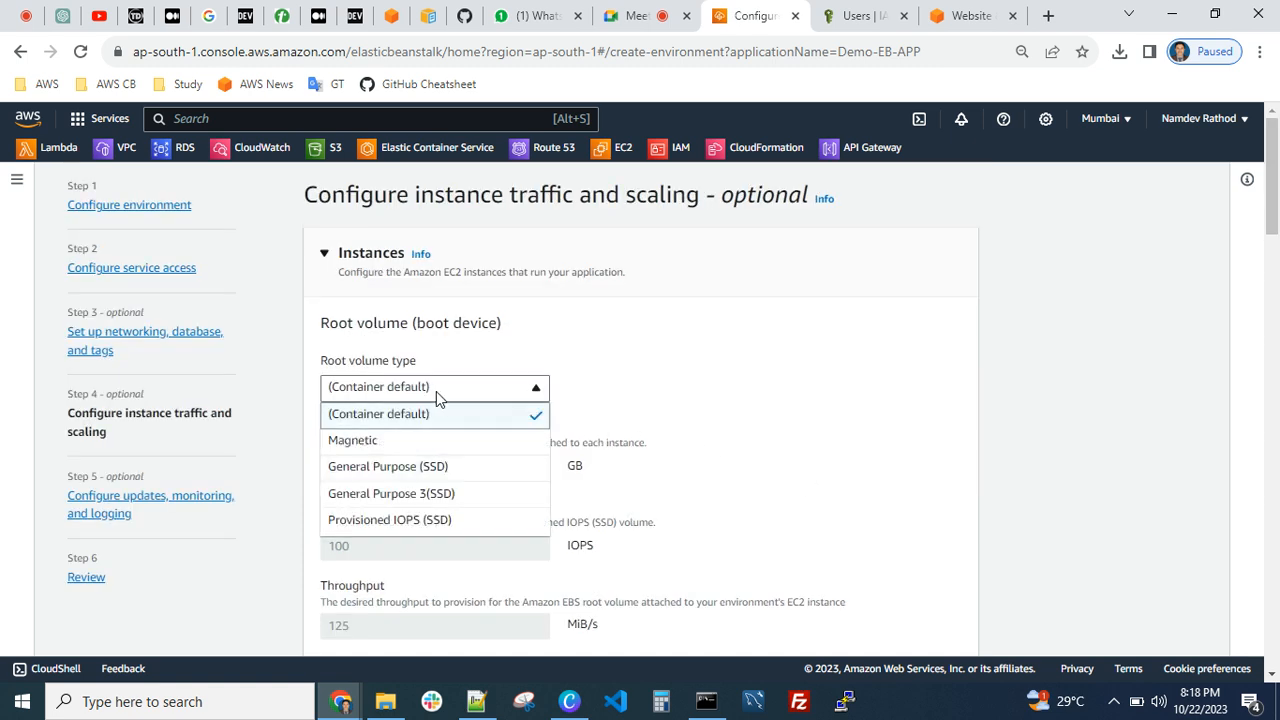
pyautogui.click(442, 468)
pyautogui.click(383, 474)
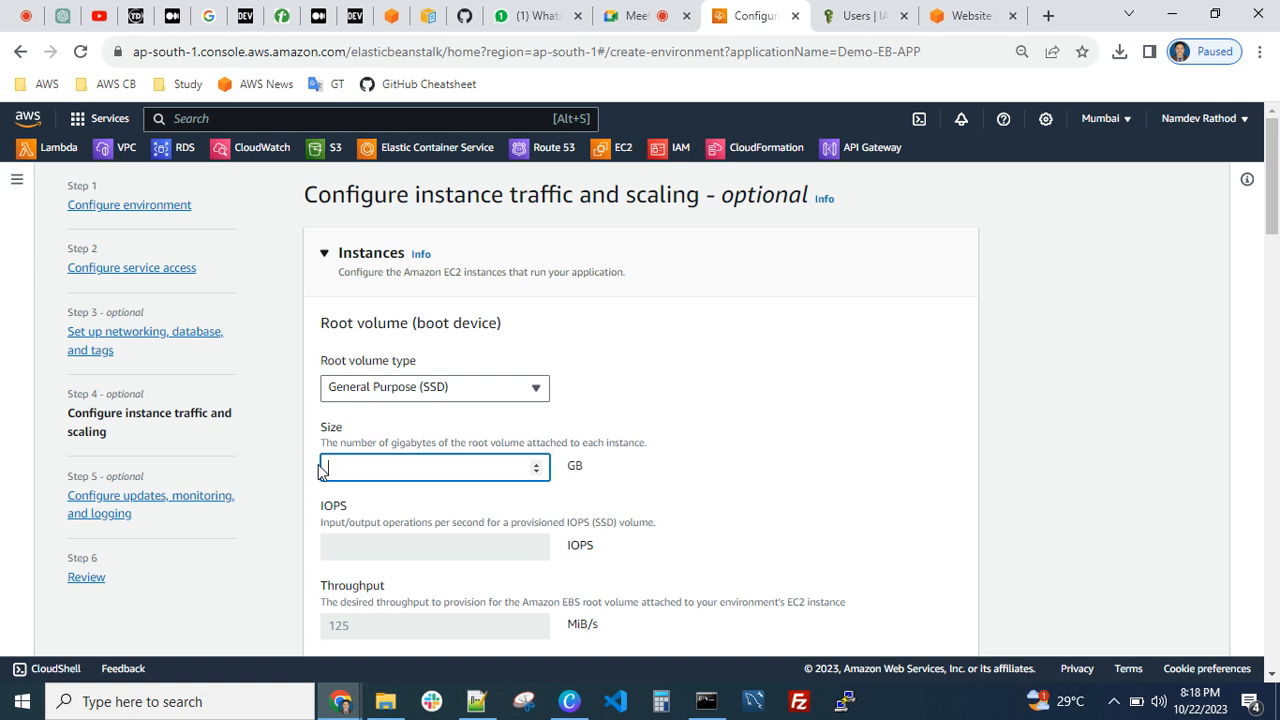
pyautogui.click(717, 408)
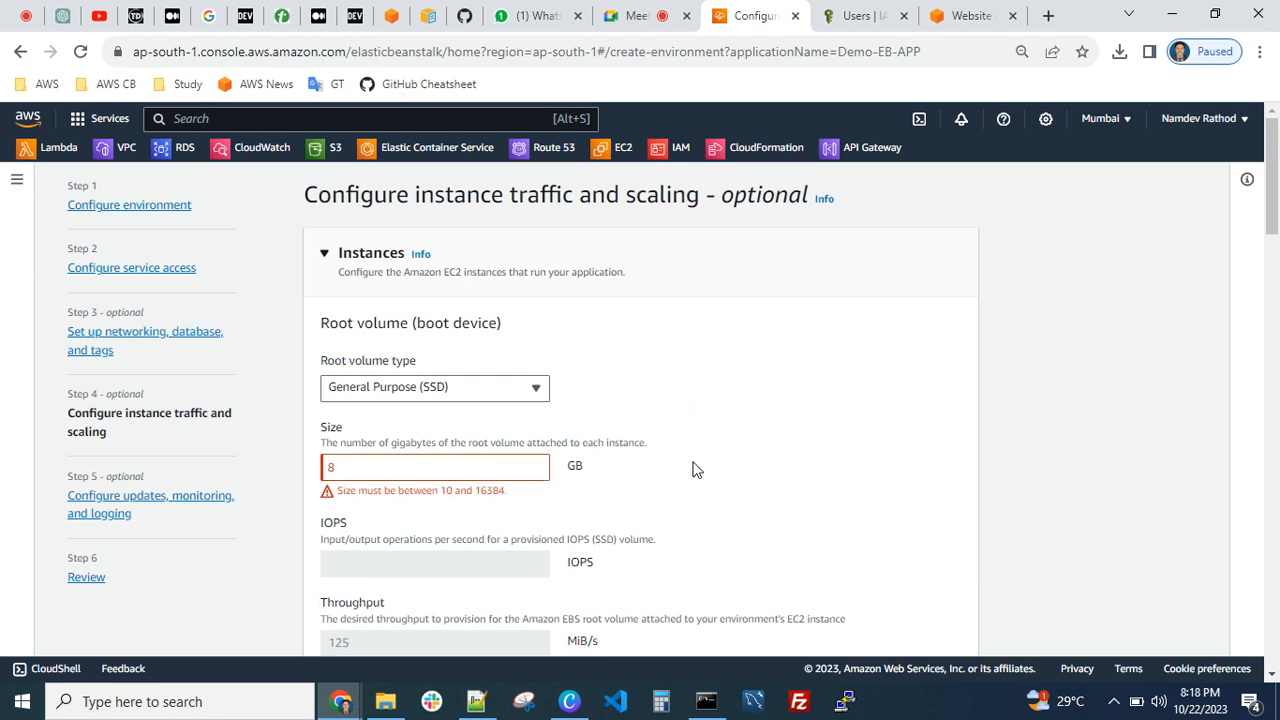
pyautogui.click(410, 468)
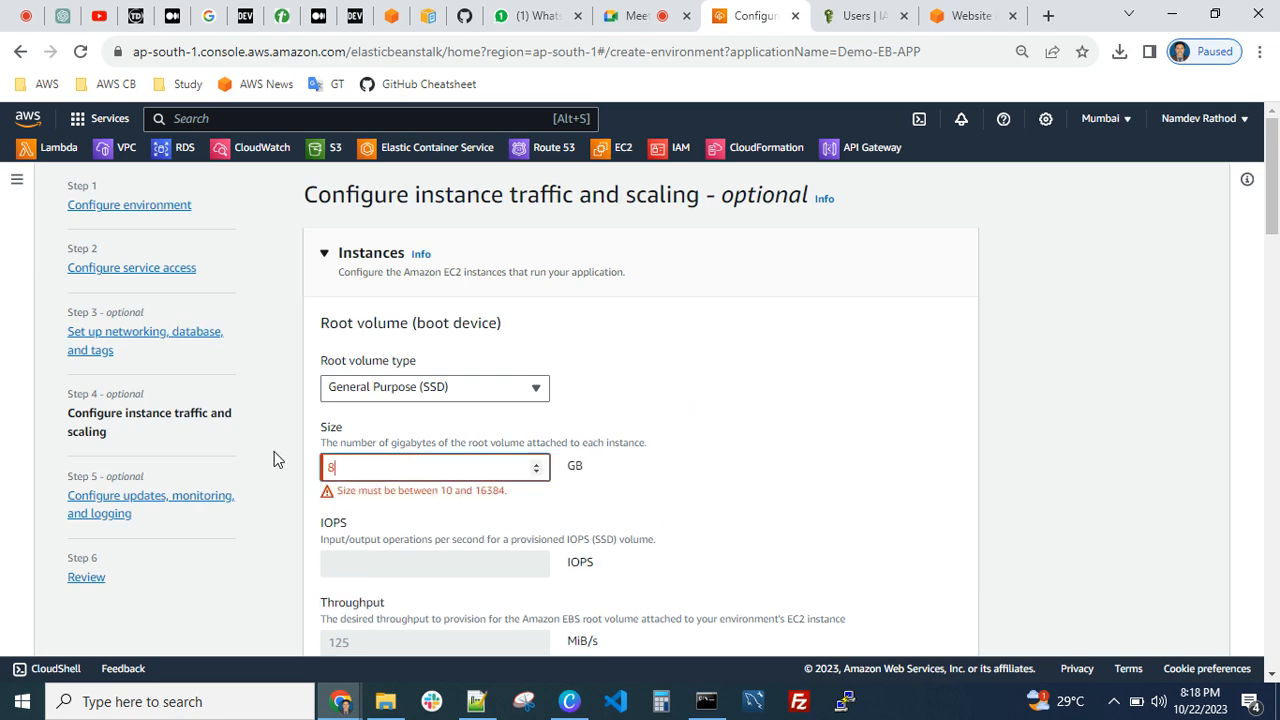
pyautogui.press('BackSpace')
pyautogui.write('10')
pyautogui.click(668, 404)
pyautogui.click(478, 390)
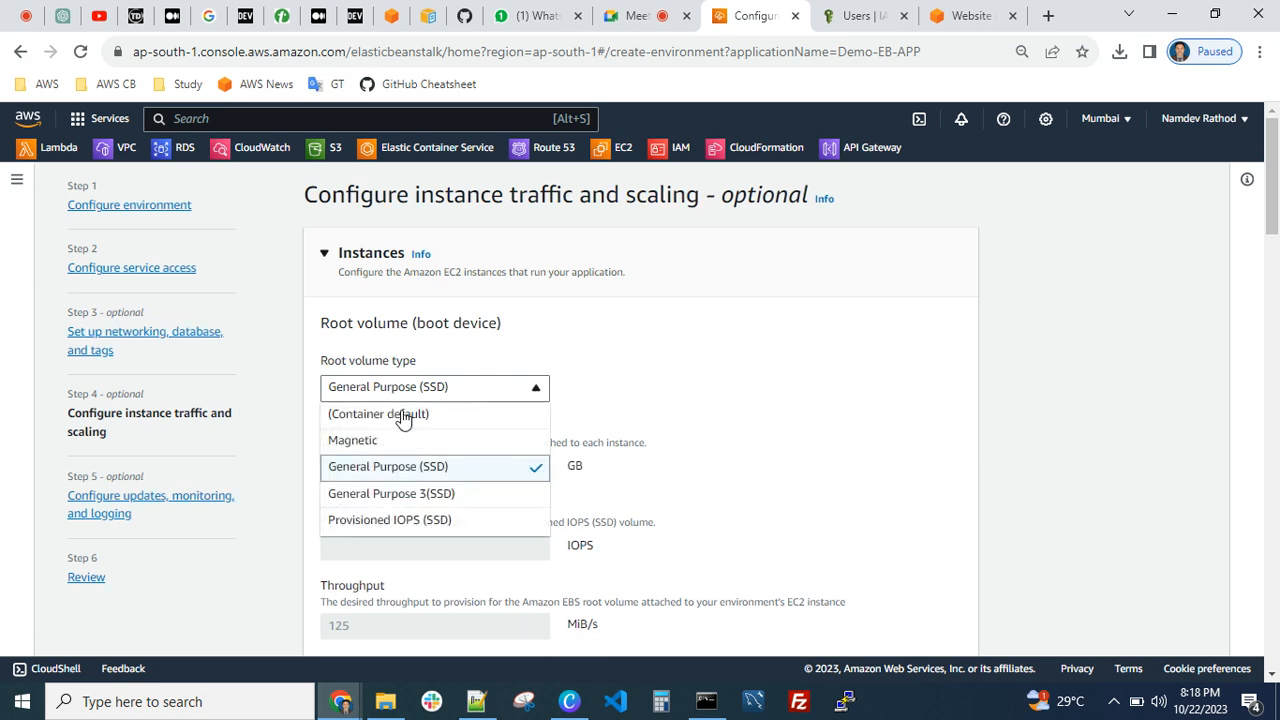
pyautogui.click(673, 395)
# Set the Amazon CloudWatch monitoring interval for the EC2 instances to 1 minute
pyautogui.scroll(-3, 511, 474)
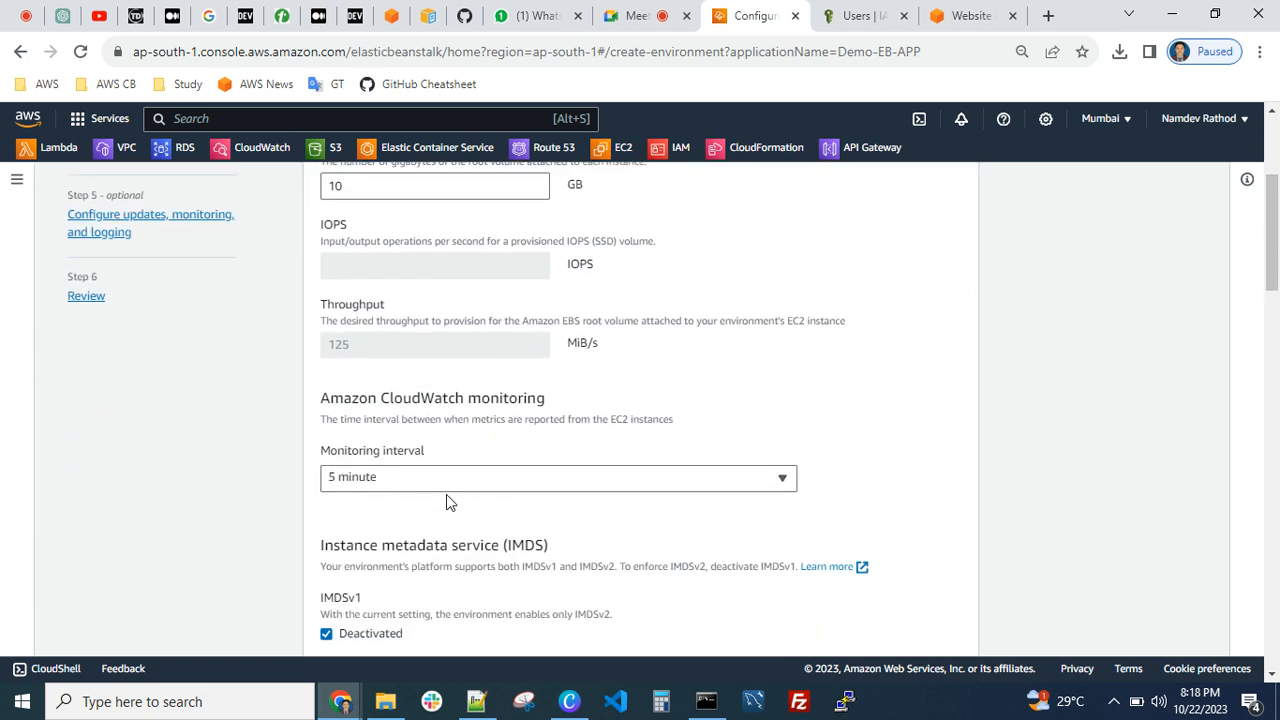
pyautogui.click(450, 476)
pyautogui.click(703, 434)
pyautogui.scroll(-2, 650, 430)
pyautogui.click(491, 293)
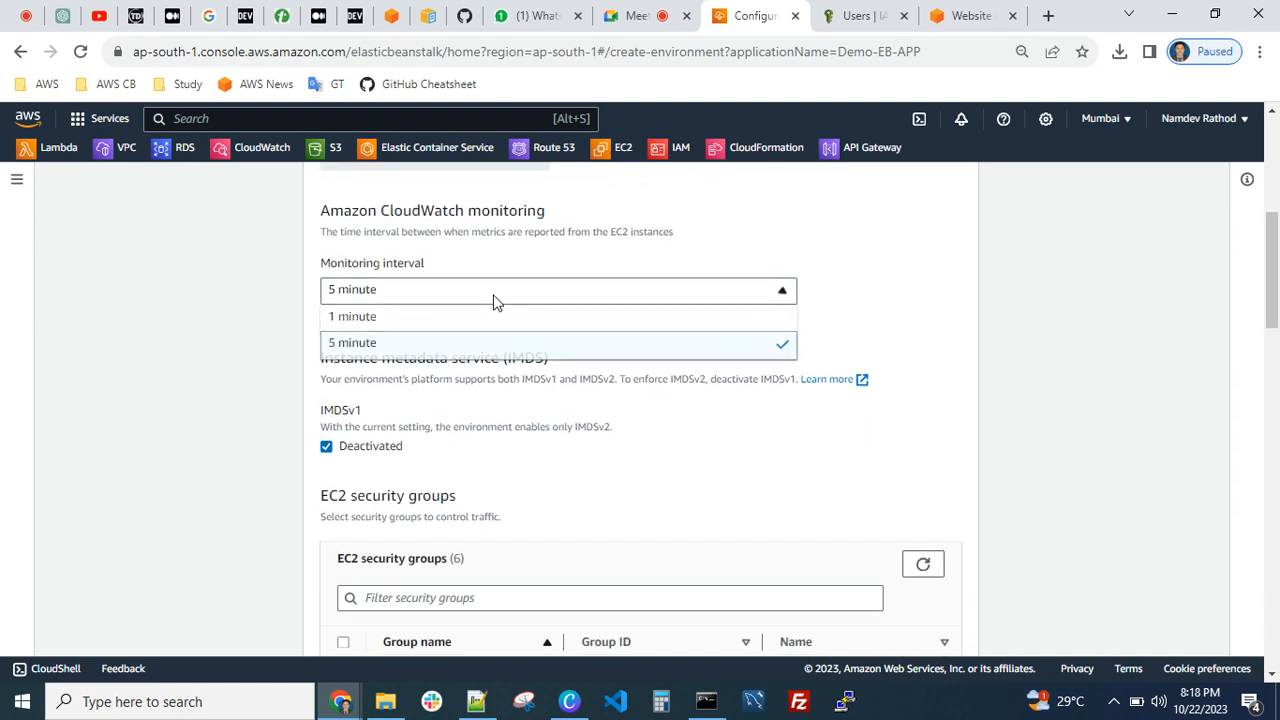
pyautogui.click(418, 320)
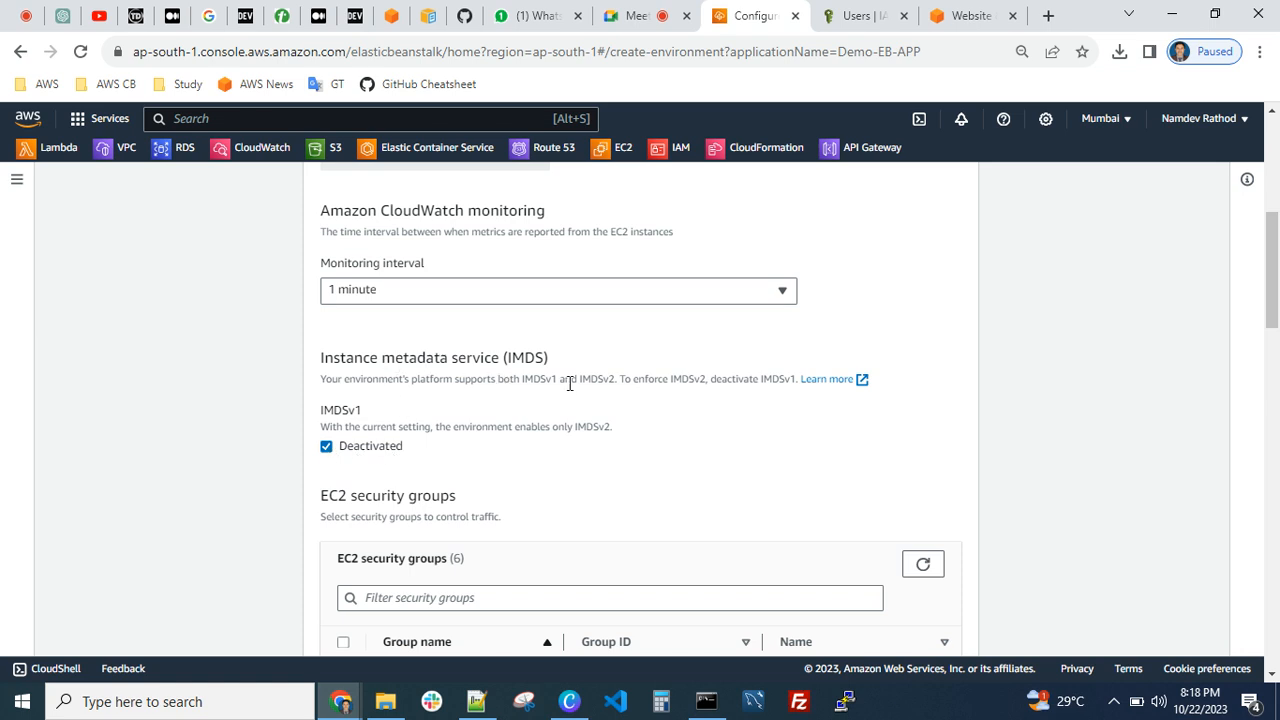
# Widen the security group table's Group name column and select SG-Test-Security-Group for the EC2 instances
pyautogui.scroll(-1, 483, 370)
pyautogui.scroll(-1, 600, 405)
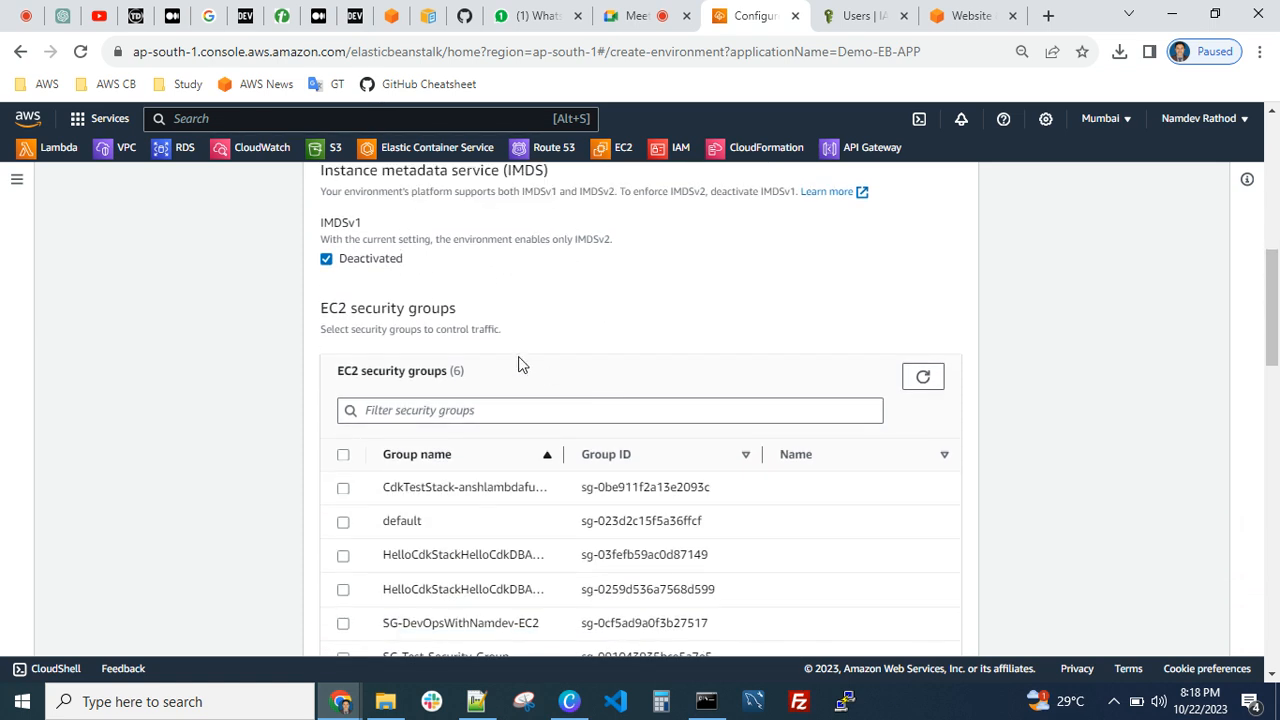
pyautogui.scroll(-2, 517, 363)
pyautogui.scroll(1, 453, 365)
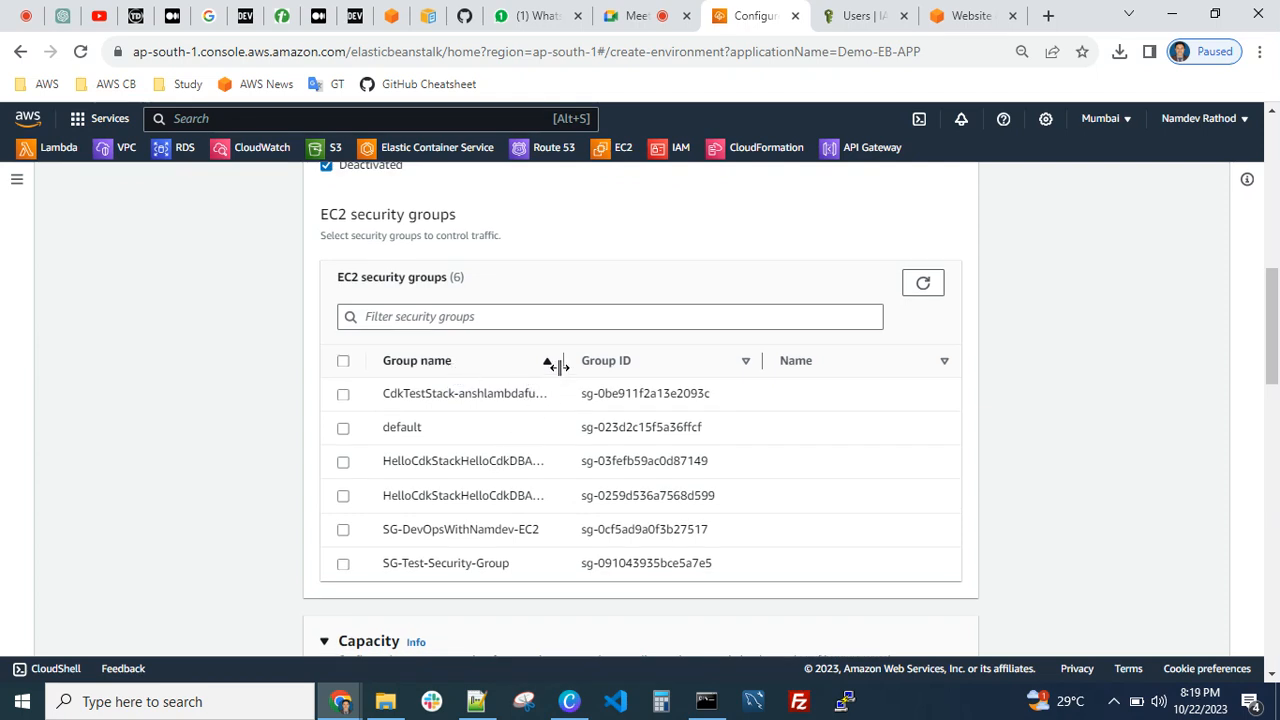
pyautogui.moveTo(563, 361); pyautogui.dragTo(638, 362)
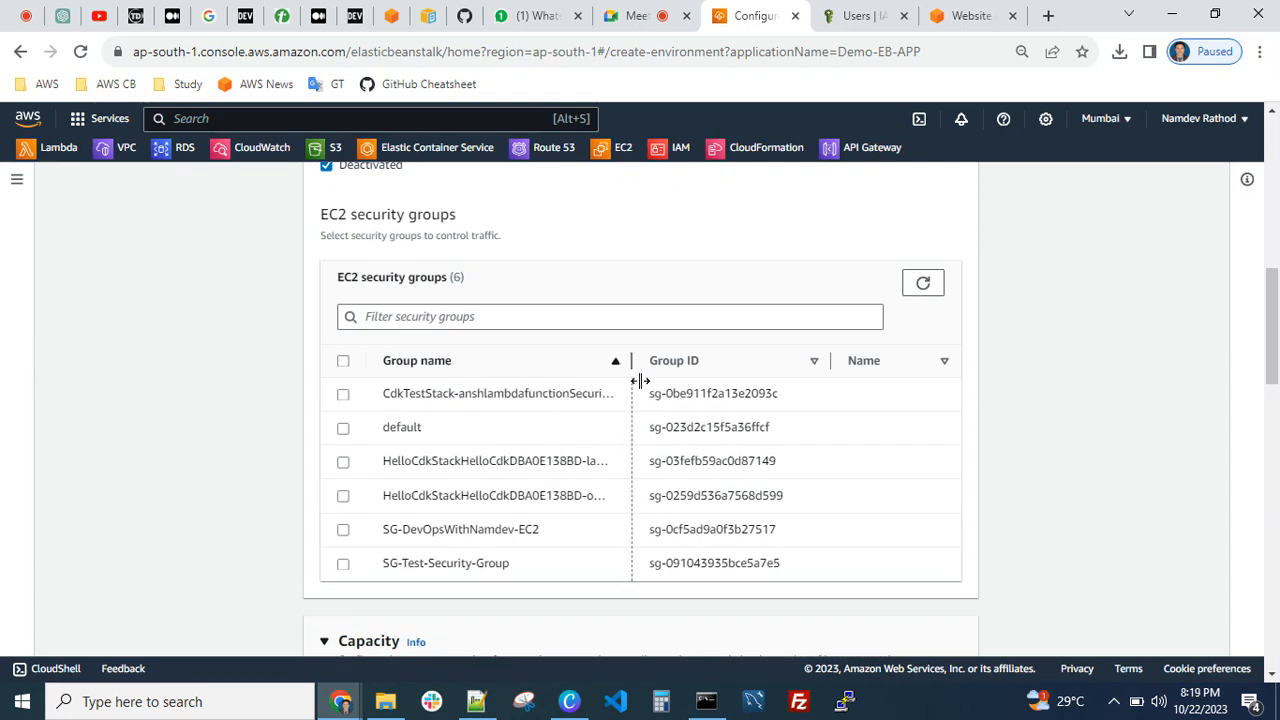
pyautogui.click(343, 566)
# Review the capacity settings, keep the Single instance environment type, and continue to updates, monitoring and logging
pyautogui.scroll(-4, 549, 531)
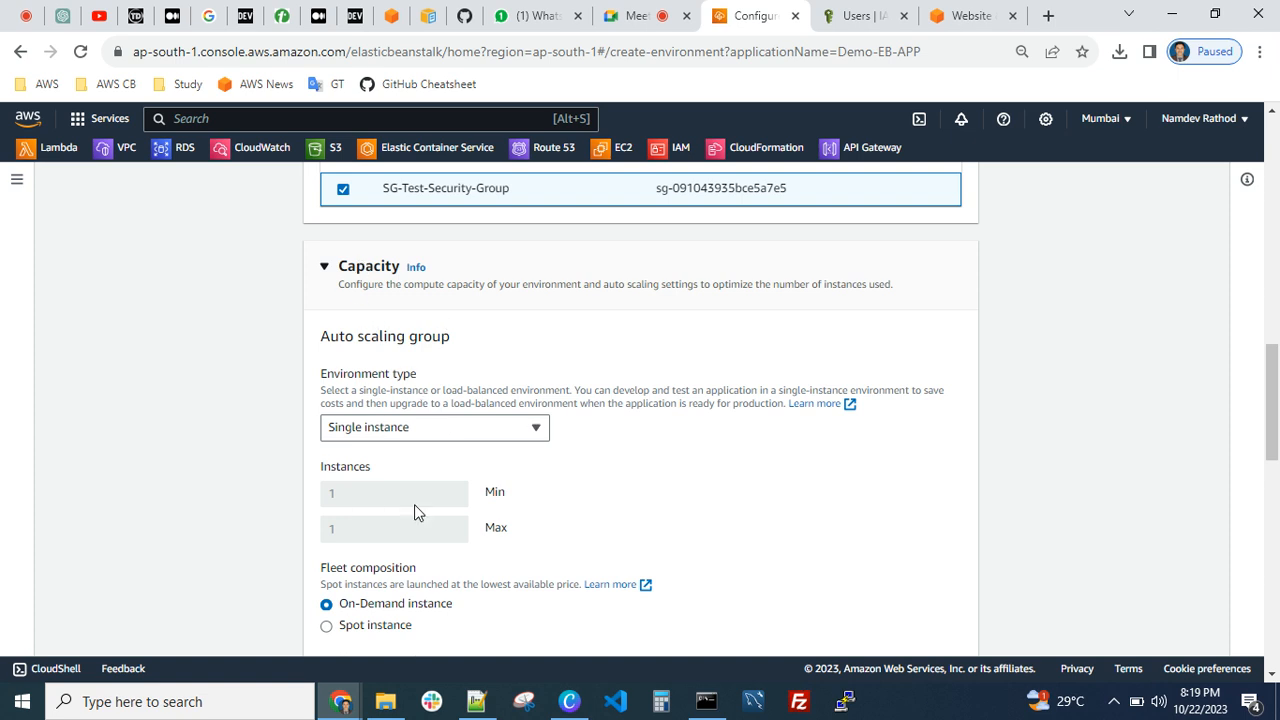
pyautogui.click(429, 432)
pyautogui.click(670, 461)
pyautogui.scroll(-3, 697, 520)
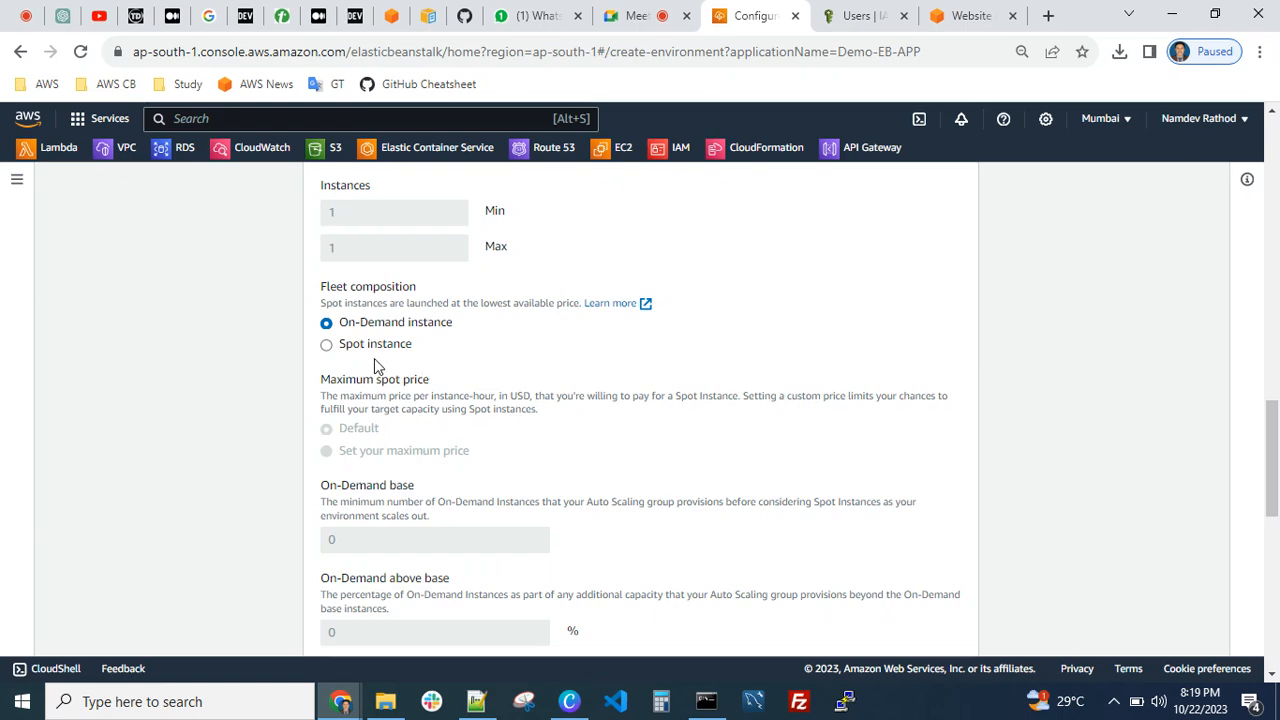
pyautogui.scroll(-7, 560, 470)
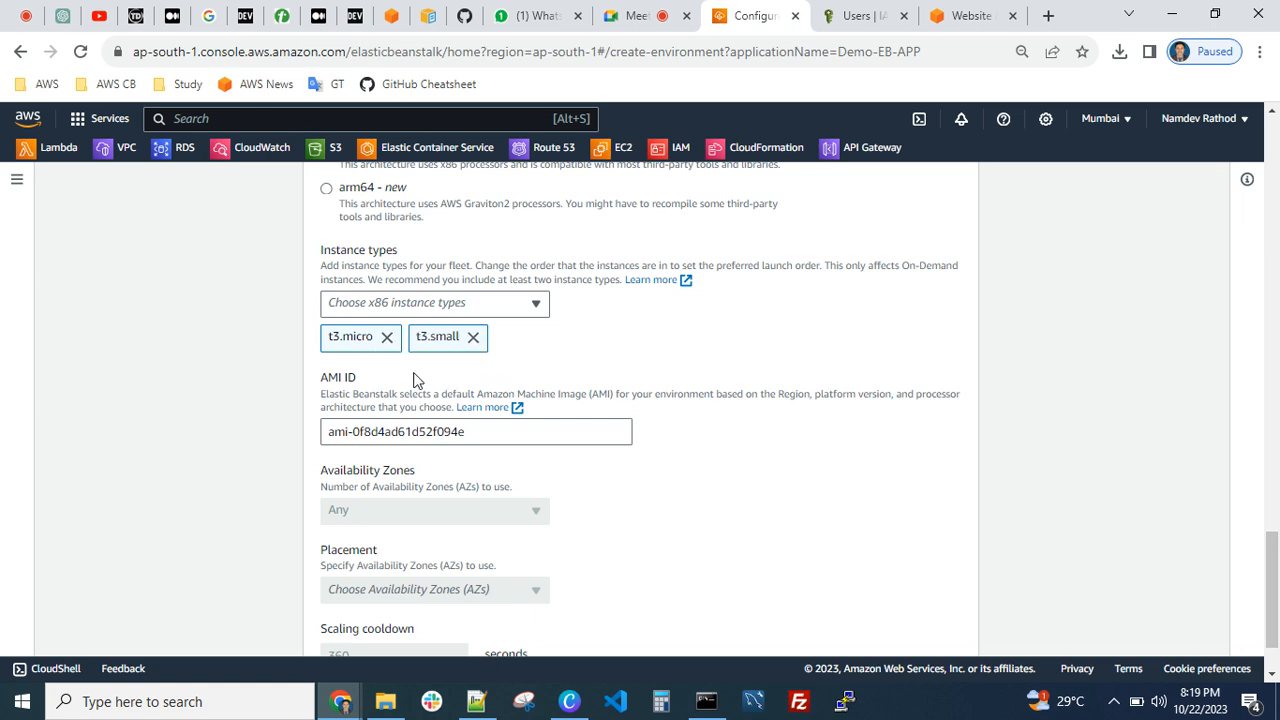
pyautogui.scroll(-2, 422, 468)
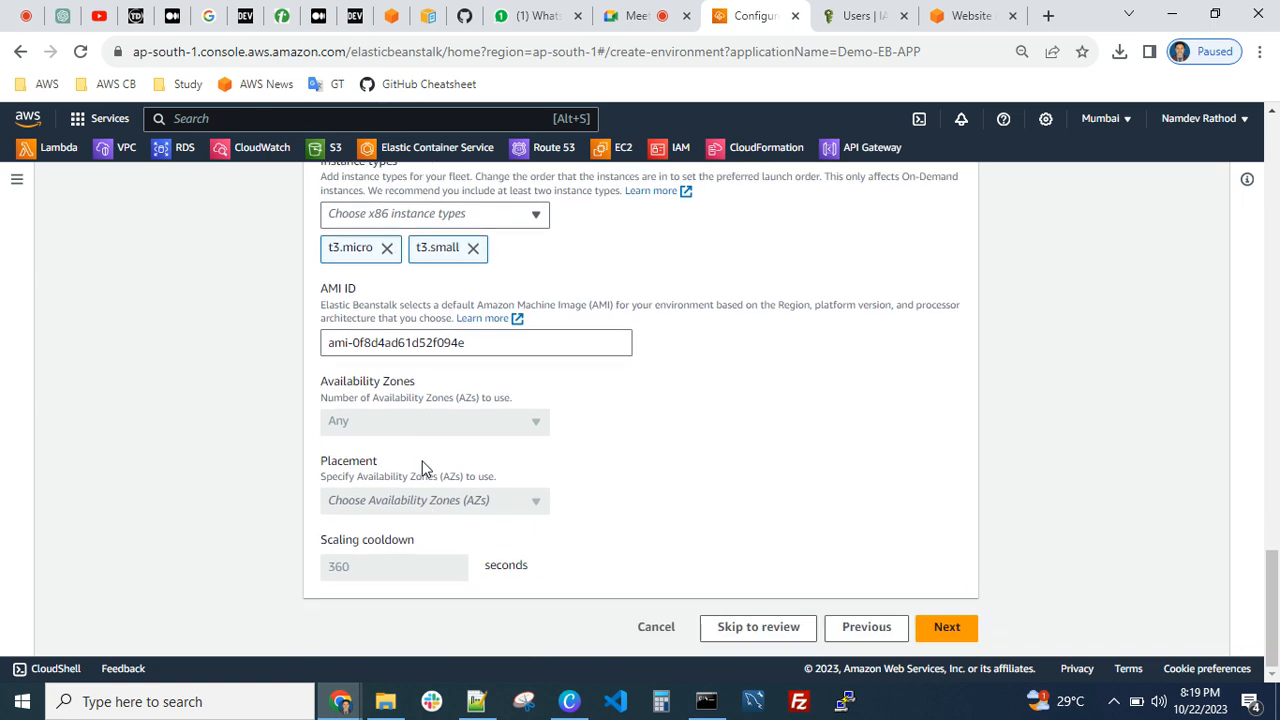
pyautogui.click(950, 634)
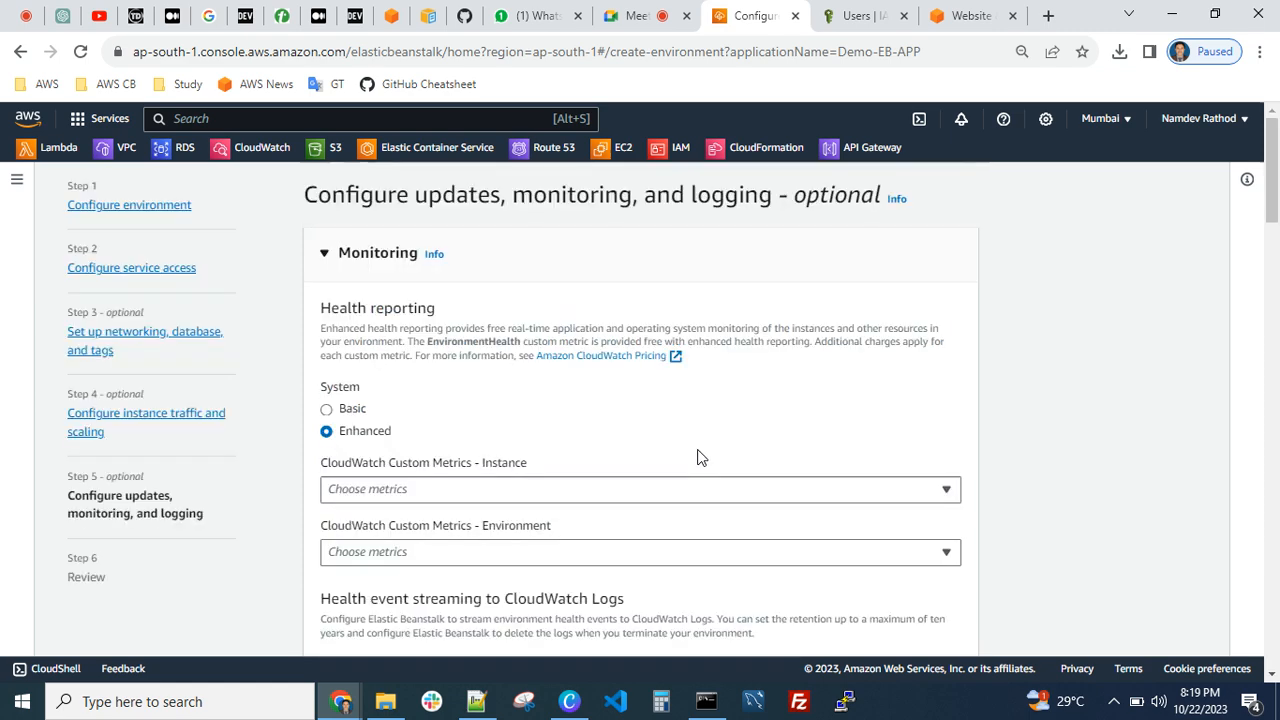
# Switch the environment's health reporting system to Basic
pyautogui.scroll(-2, 697, 457)
pyautogui.scroll(2, 560, 430)
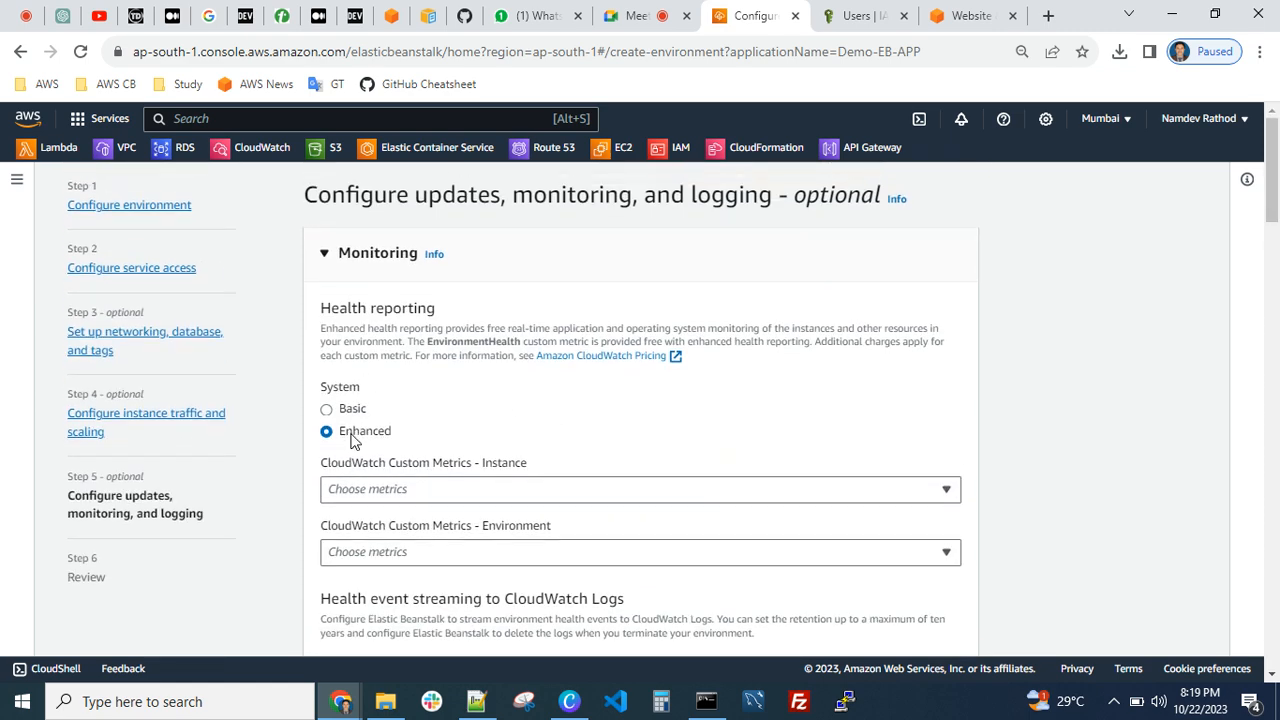
pyautogui.click(326, 409)
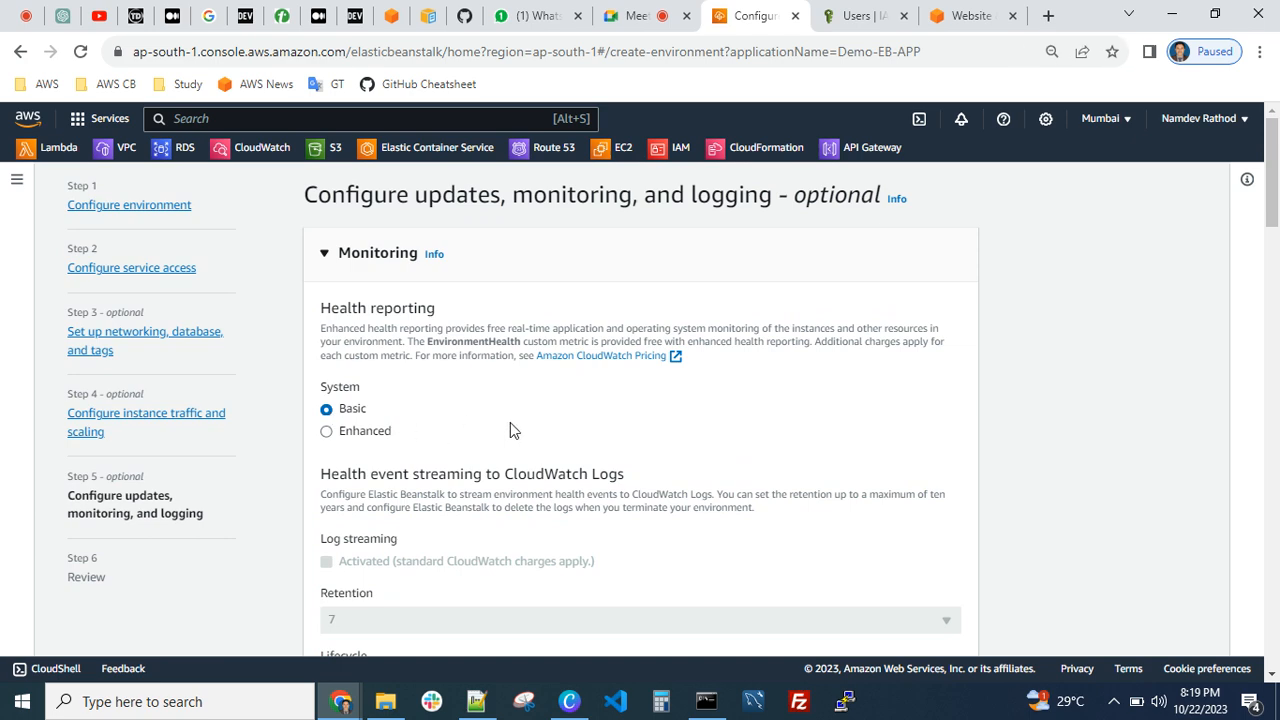
# Deactivate managed updates for the environment's platform
pyautogui.scroll(-2, 510, 425)
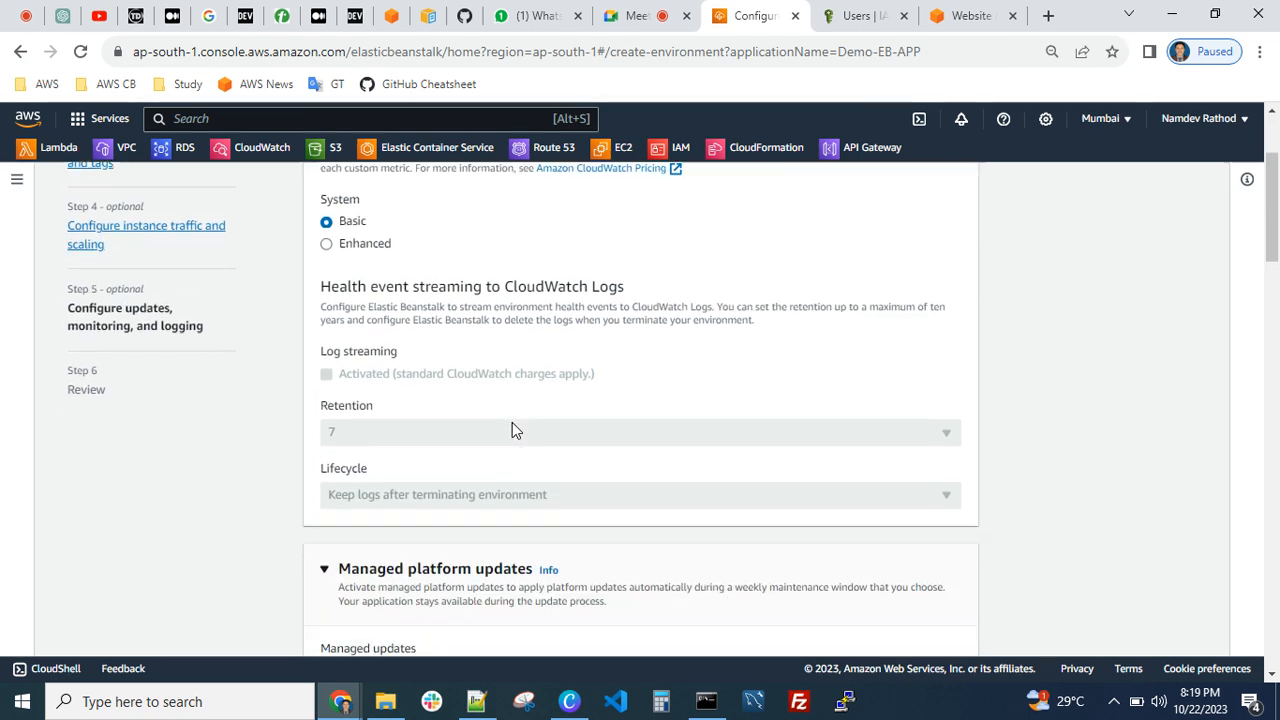
pyautogui.scroll(-3, 517, 415)
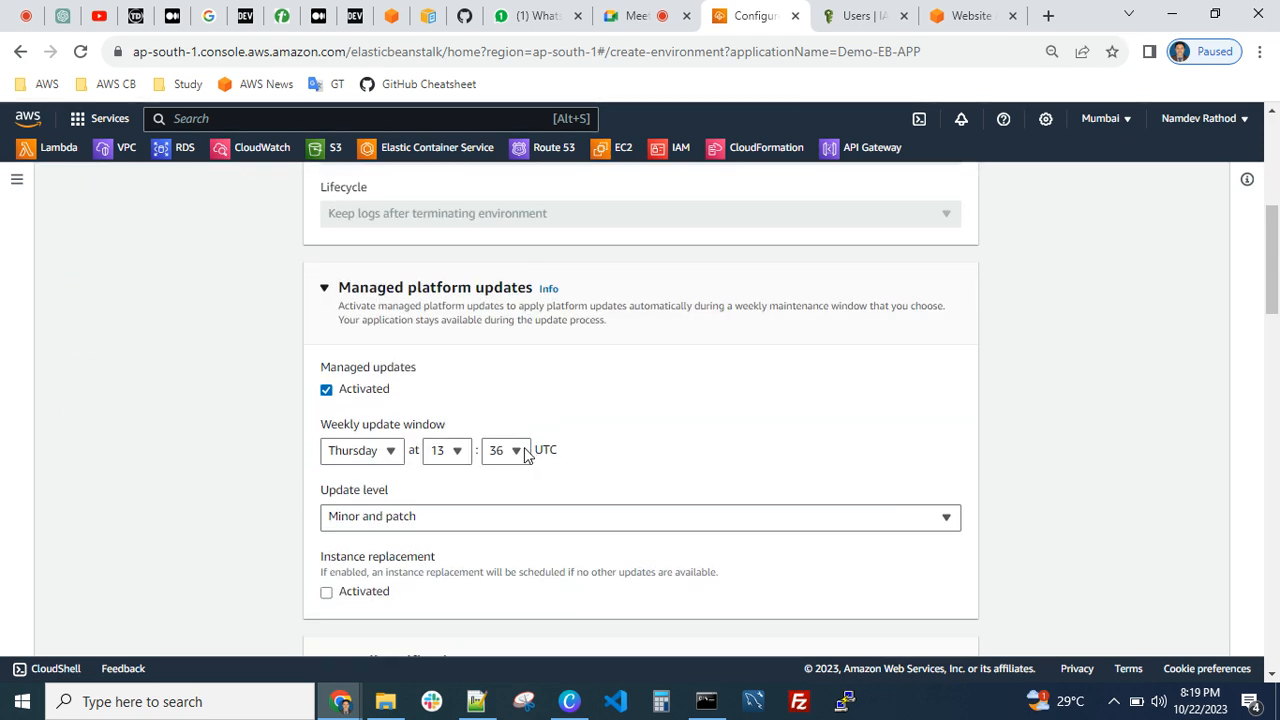
pyautogui.click(326, 390)
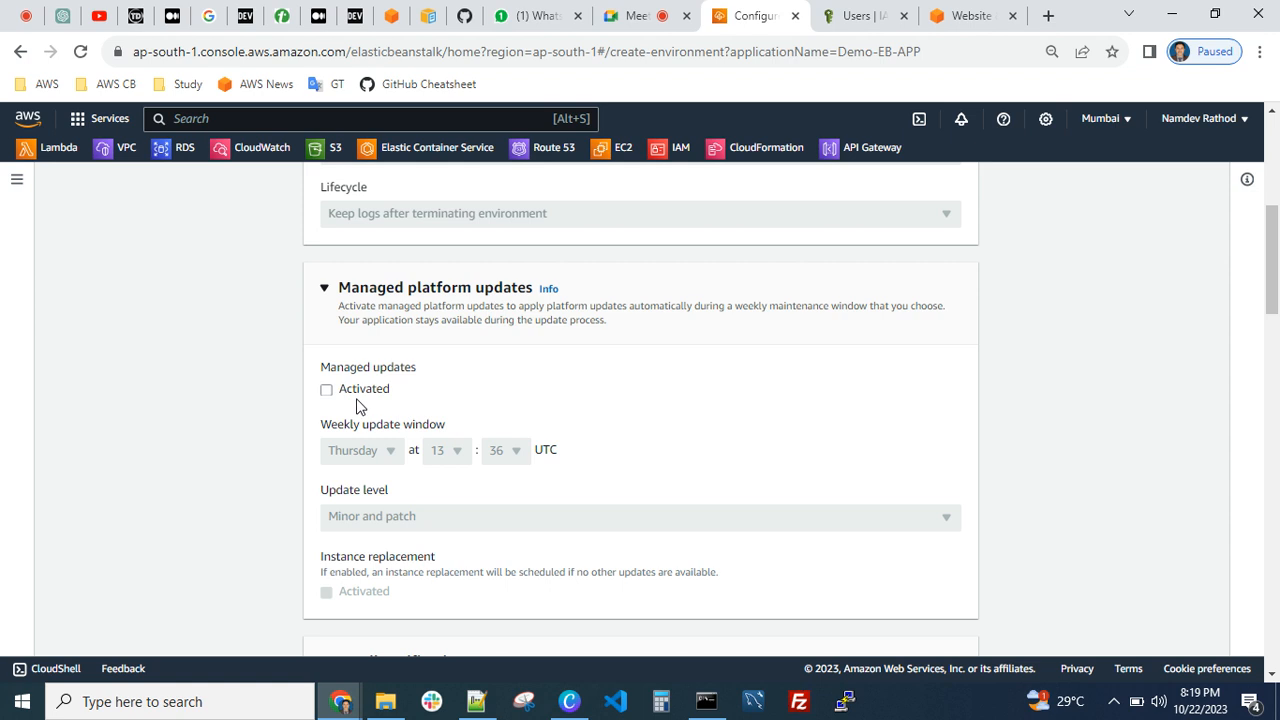
# Look over the email notifications section, leaving the notification email address blank
pyautogui.scroll(-3, 480, 425)
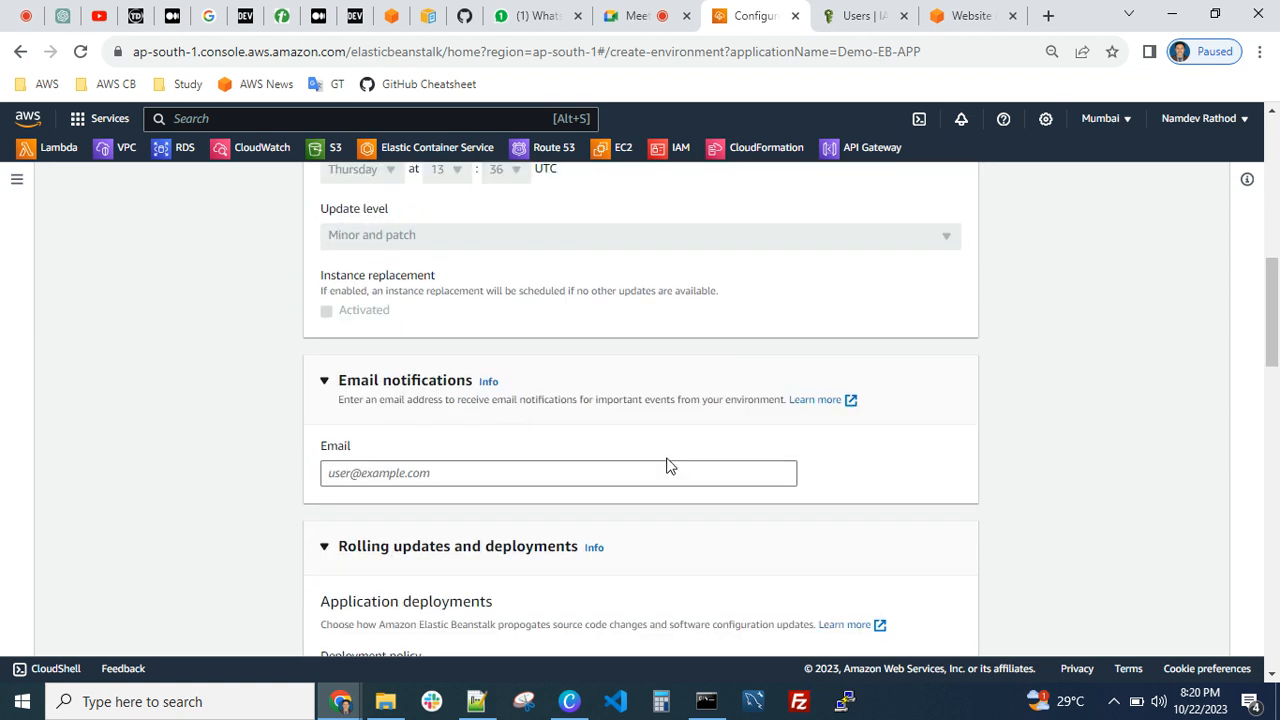
pyautogui.scroll(-1, 526, 437)
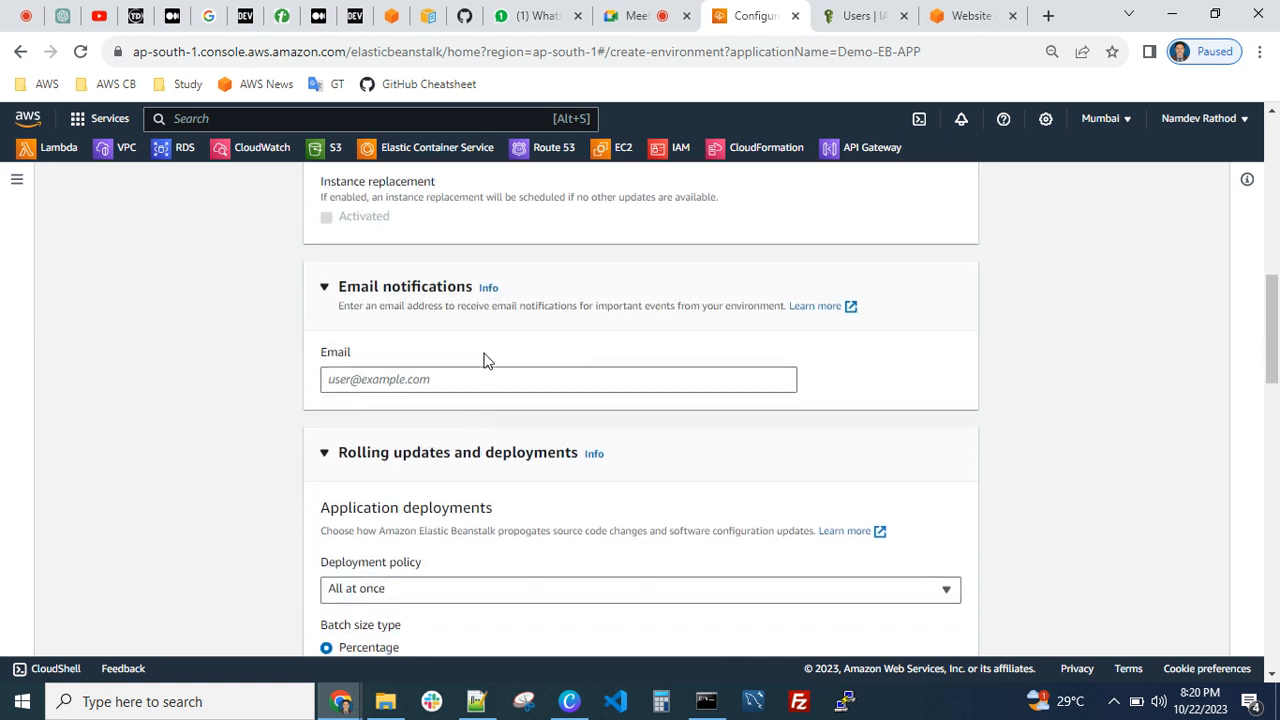
pyautogui.click(390, 378)
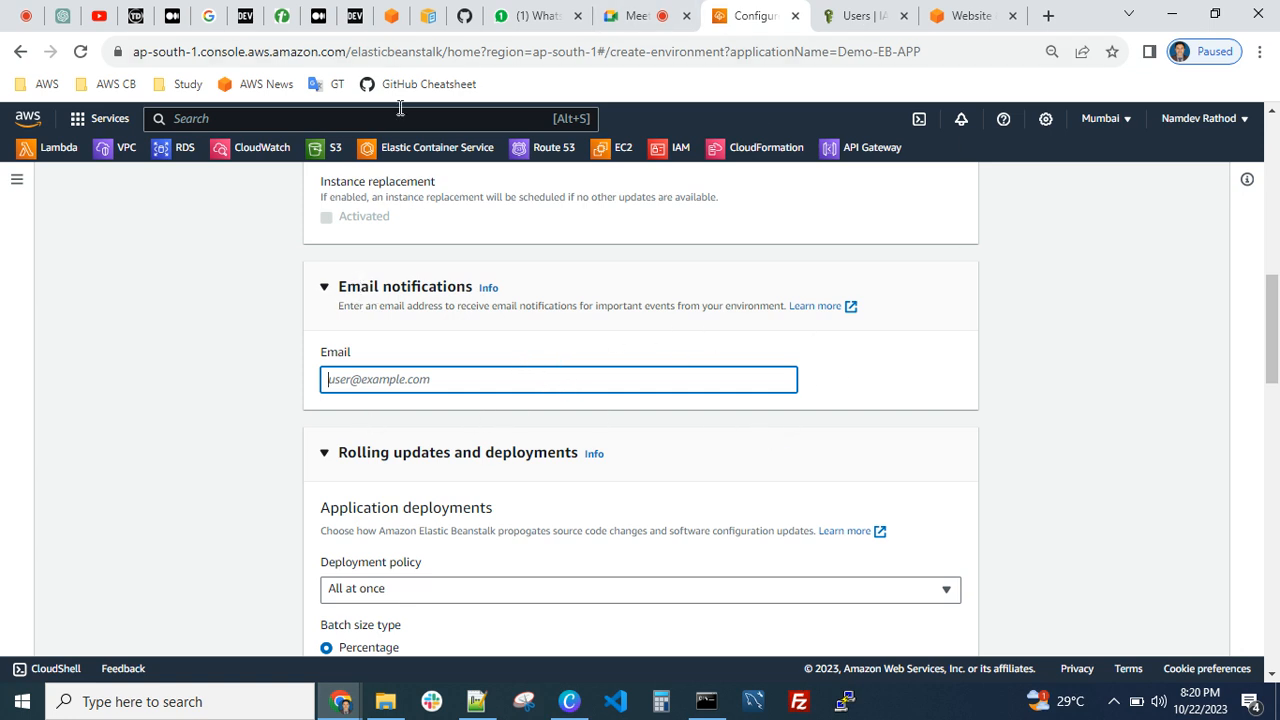
pyautogui.scroll(-2, 557, 366)
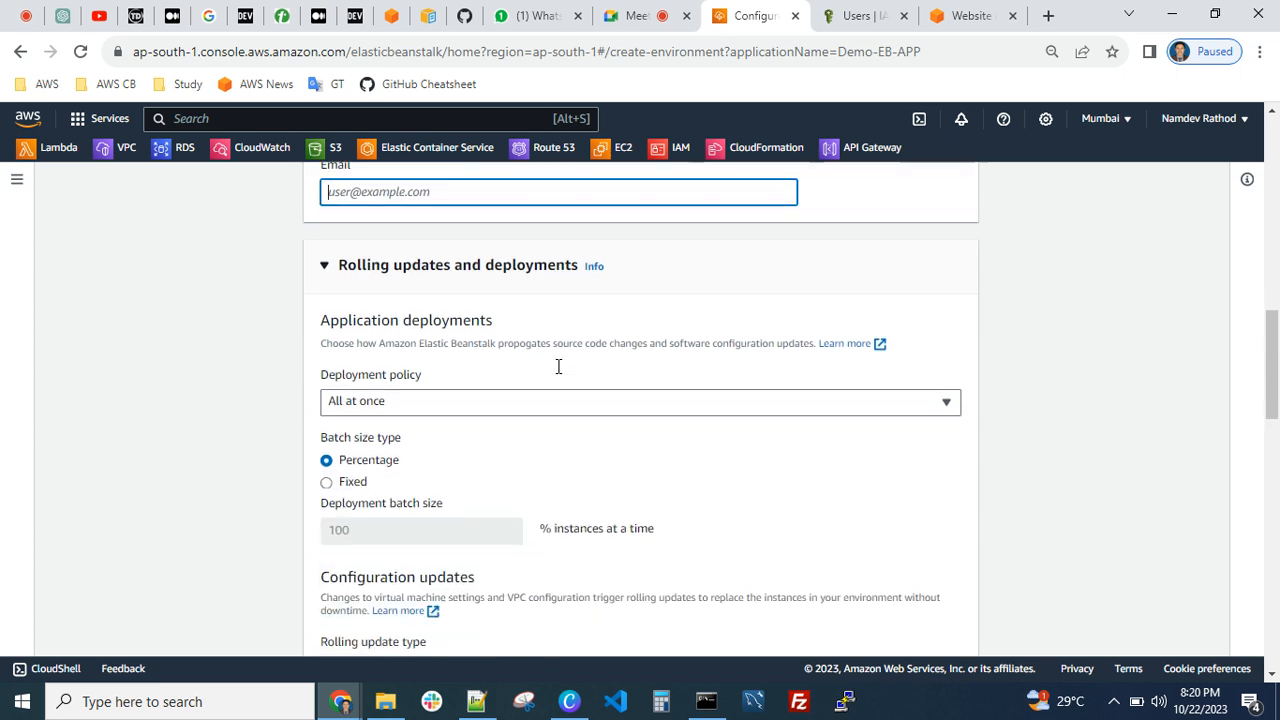
# Keep the All at once deployment policy and, after trying Fixed, set the application deployment batch size type back to Percentage
pyautogui.scroll(-1, 517, 374)
pyautogui.scroll(1, 430, 310)
pyautogui.scroll(-1, 465, 442)
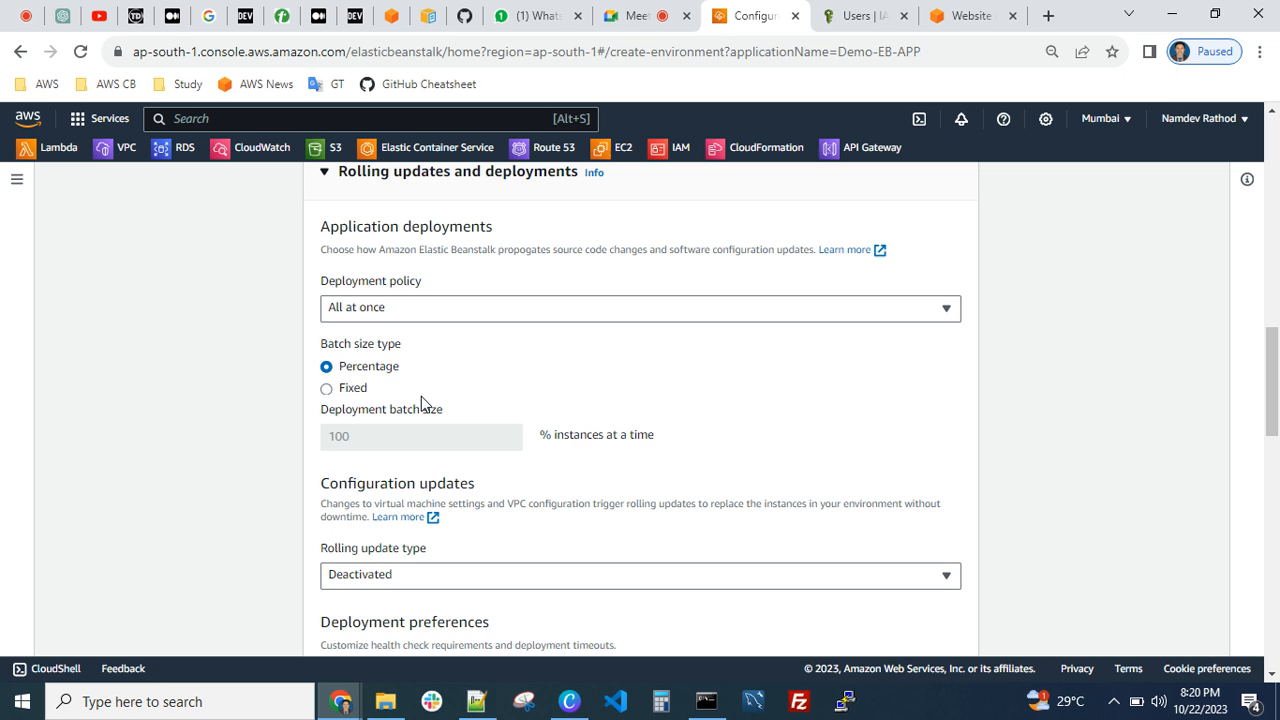
pyautogui.click(386, 310)
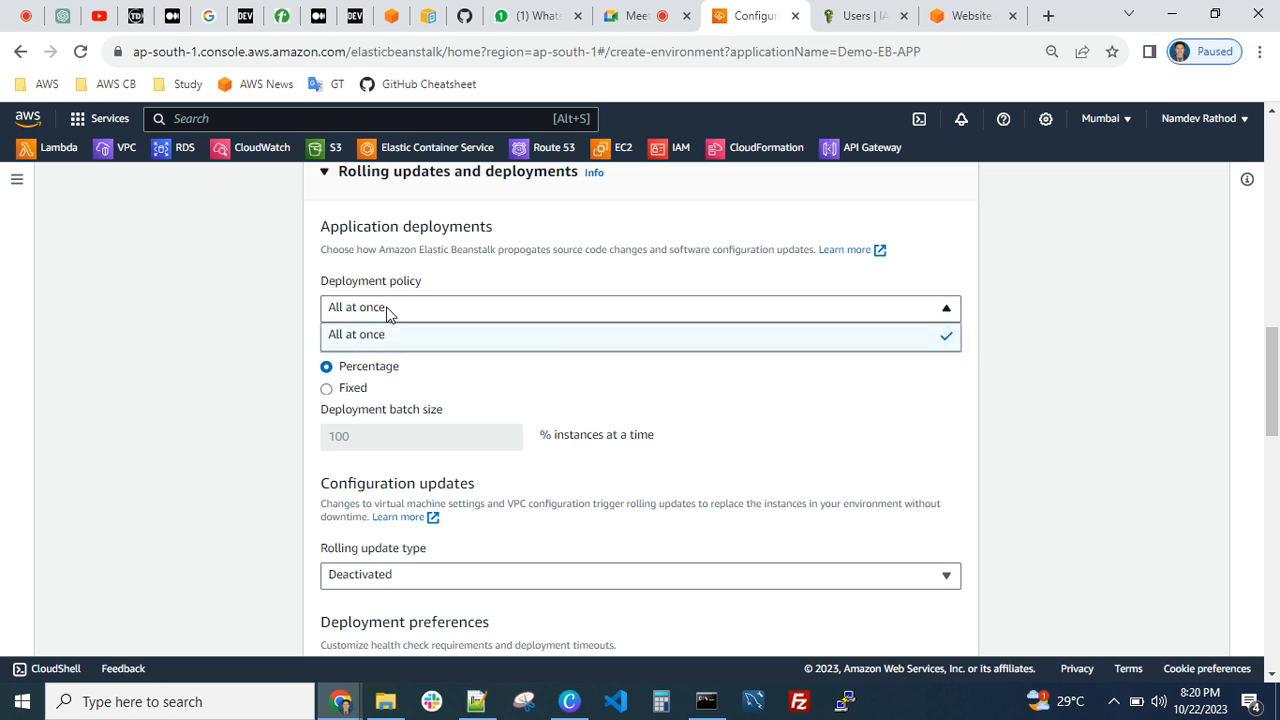
pyautogui.click(446, 350)
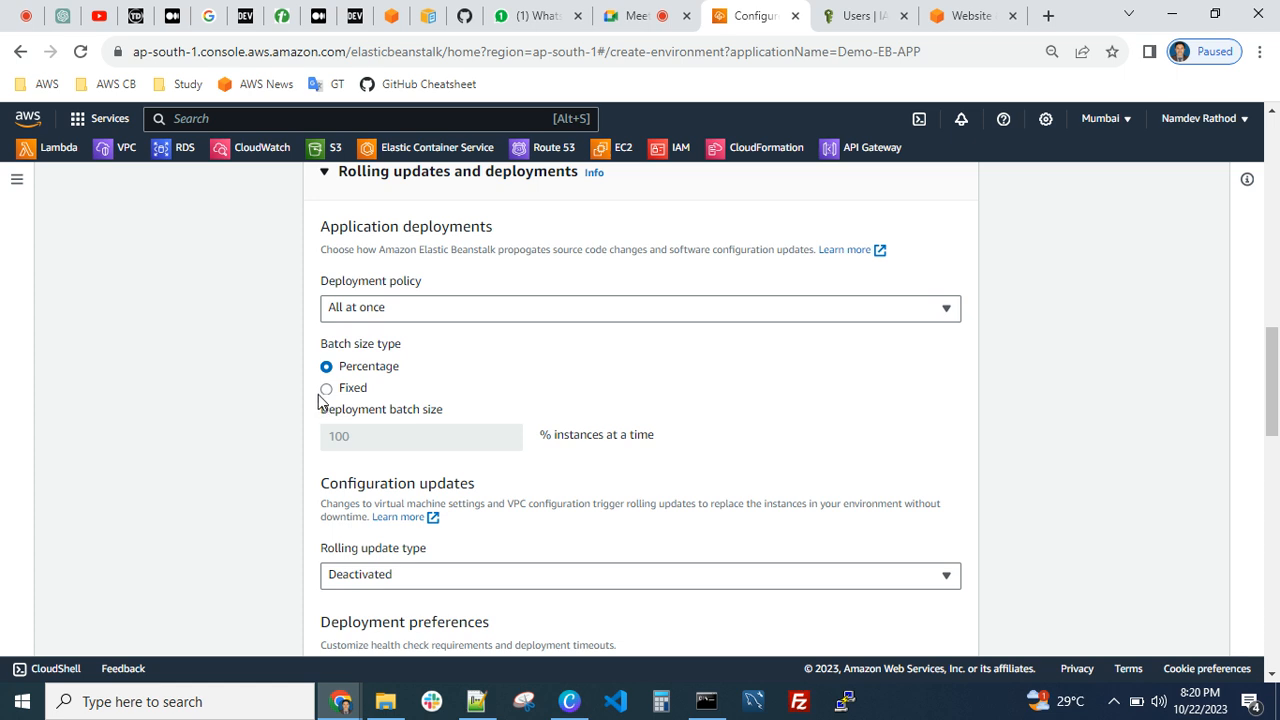
pyautogui.click(327, 389)
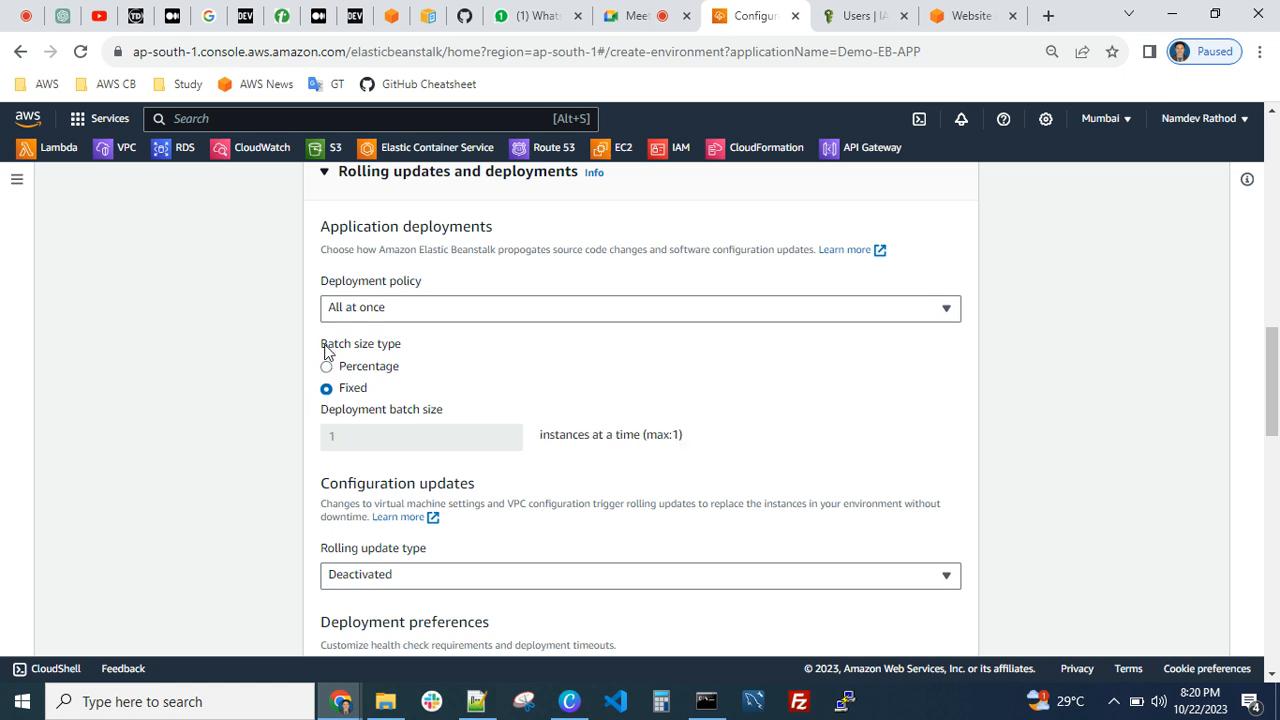
pyautogui.click(326, 368)
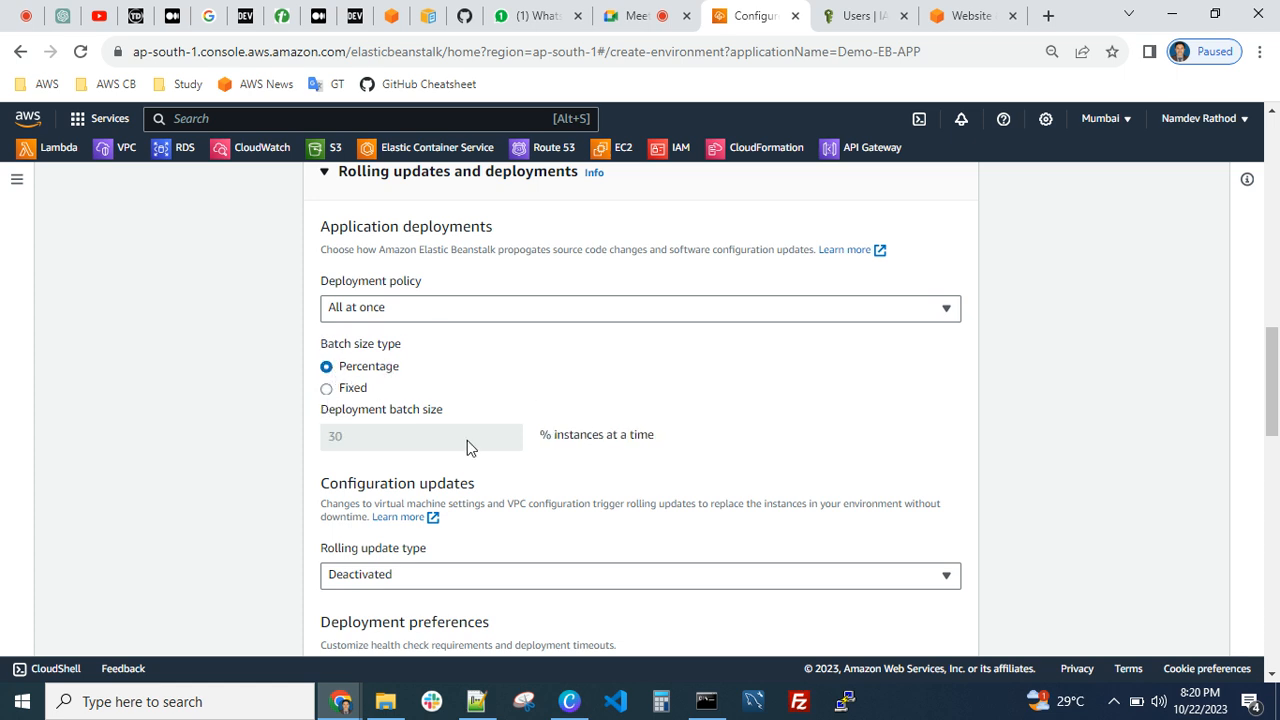
# Check the rolling update type options for configuration updates, keeping Deactivated
pyautogui.scroll(-2, 585, 440)
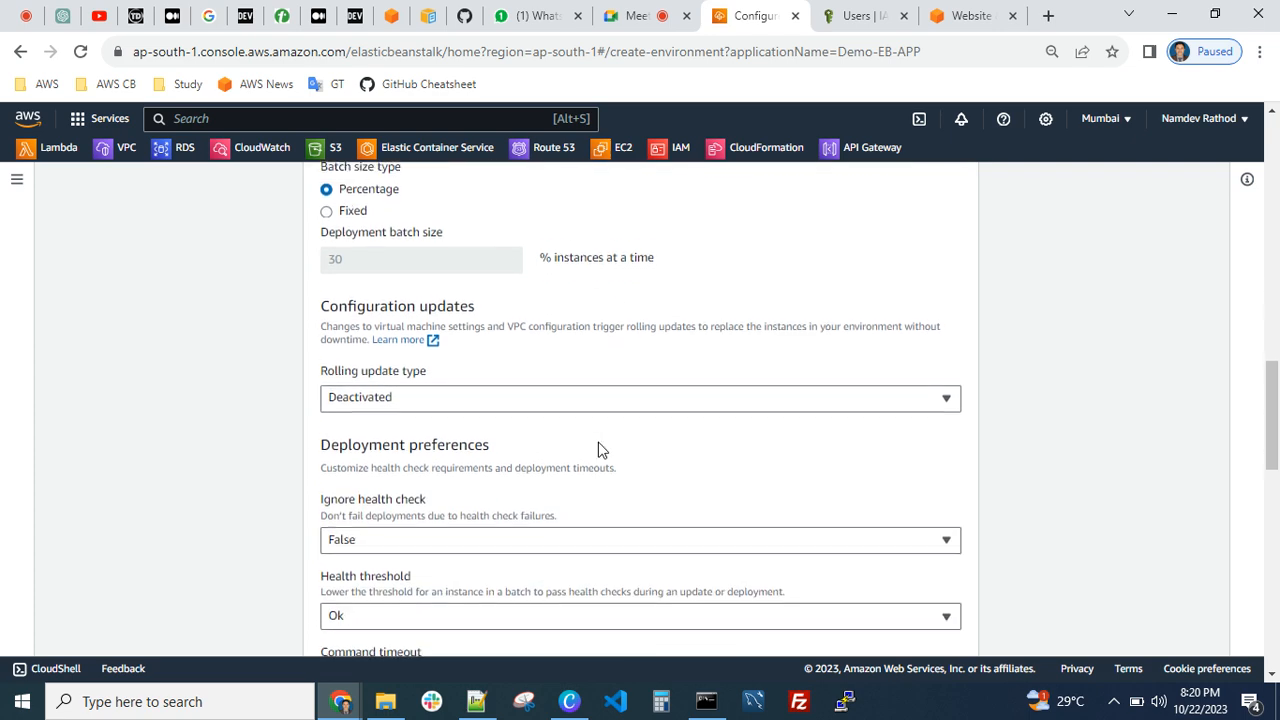
pyautogui.click(404, 391)
pyautogui.click(404, 391)
pyautogui.scroll(3, 420, 385)
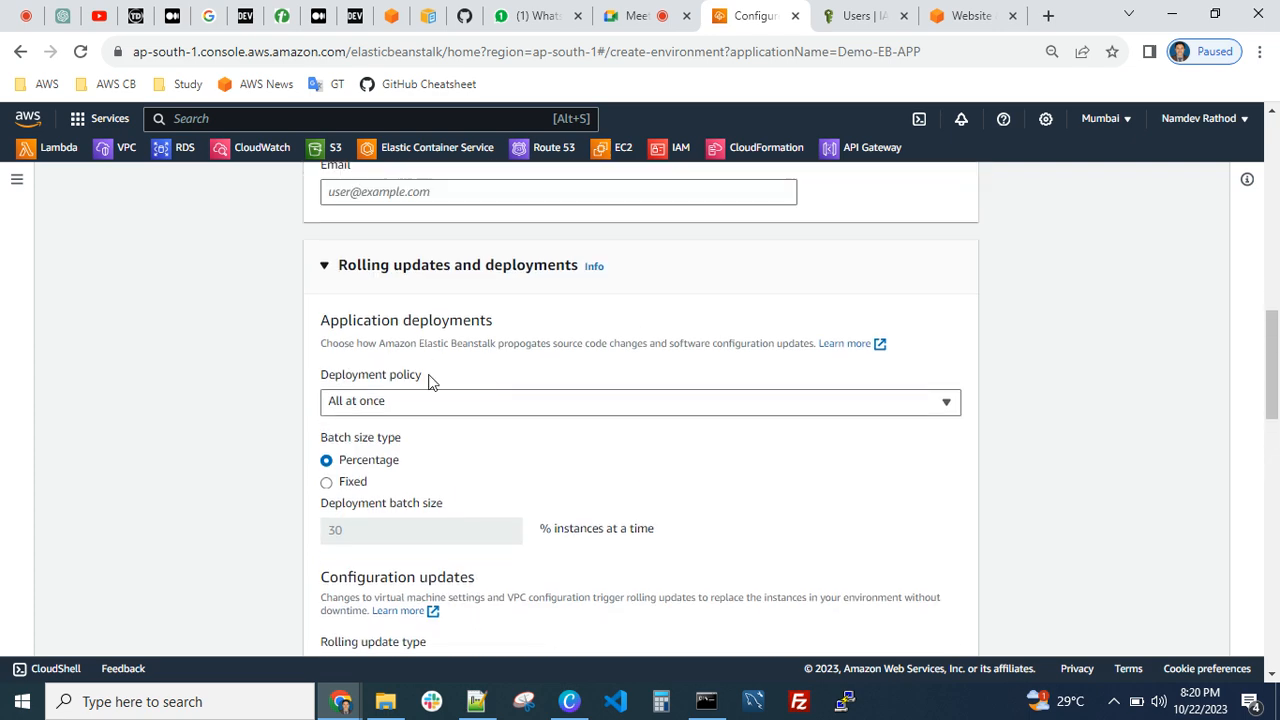
# Set the command timeout in the deployment preferences to 80 seconds
pyautogui.scroll(-5, 437, 400)
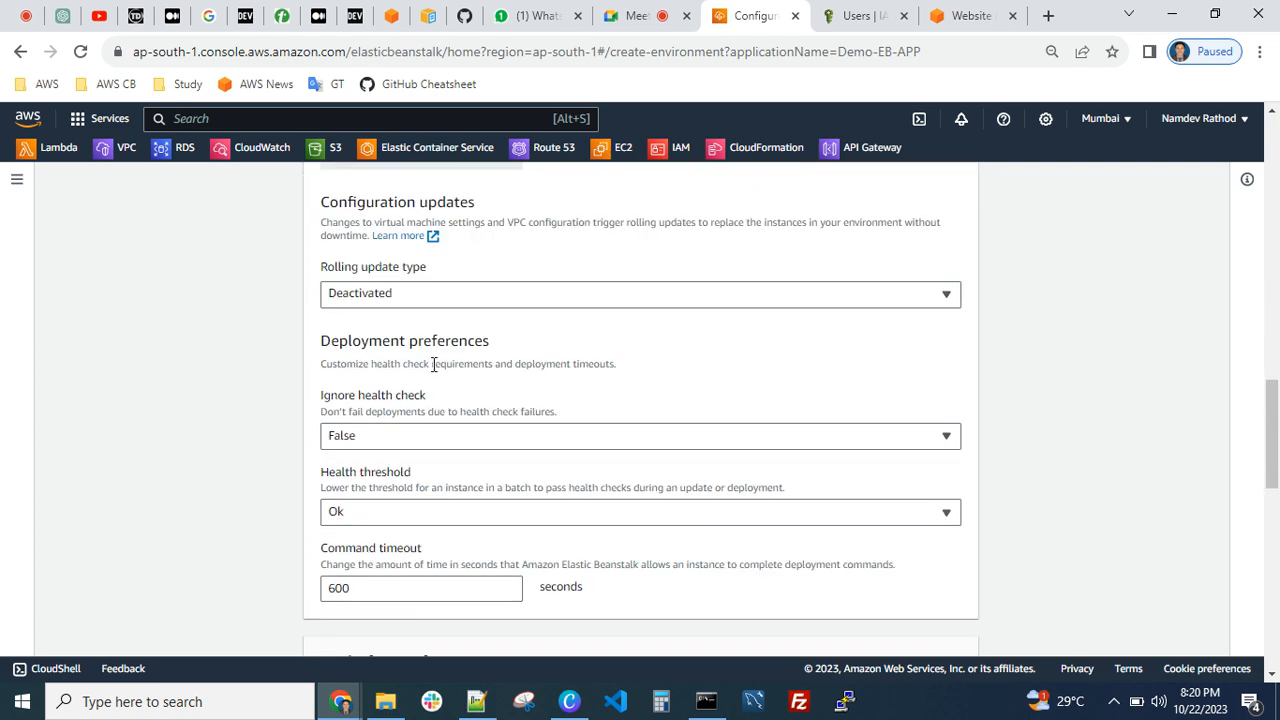
pyautogui.scroll(-2, 433, 365)
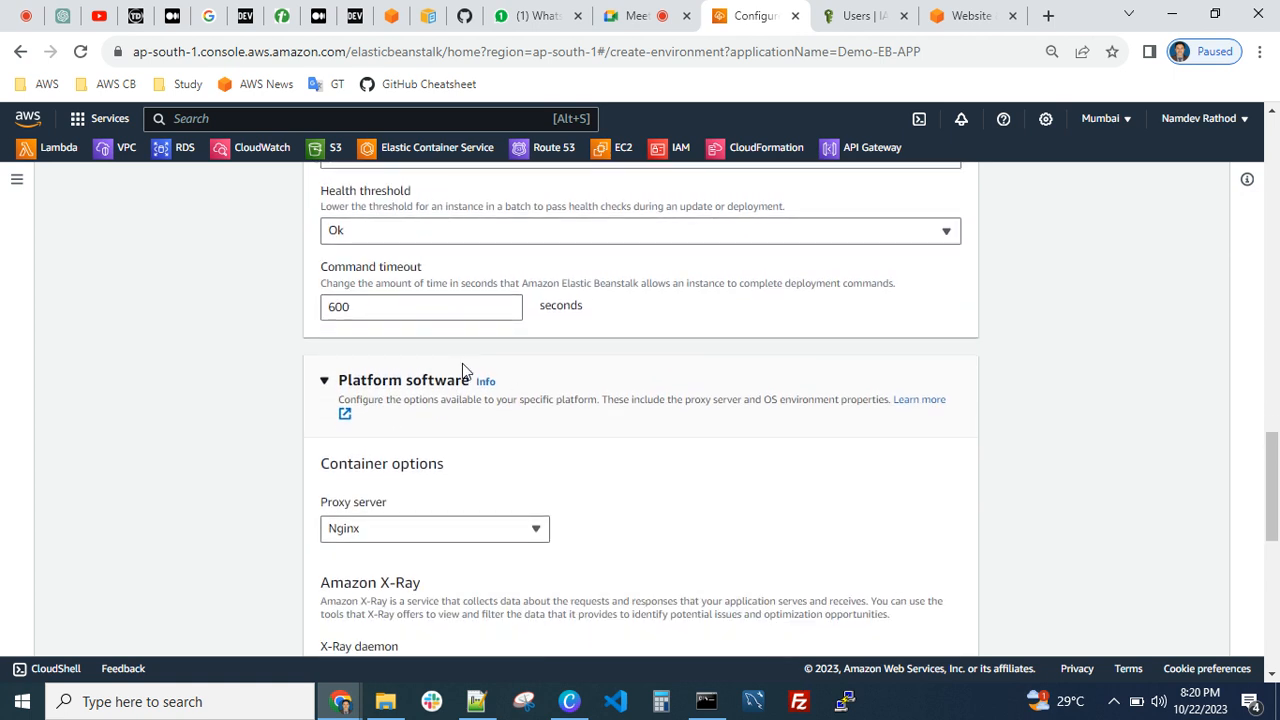
pyautogui.moveTo(398, 310); pyautogui.dragTo(241, 318)
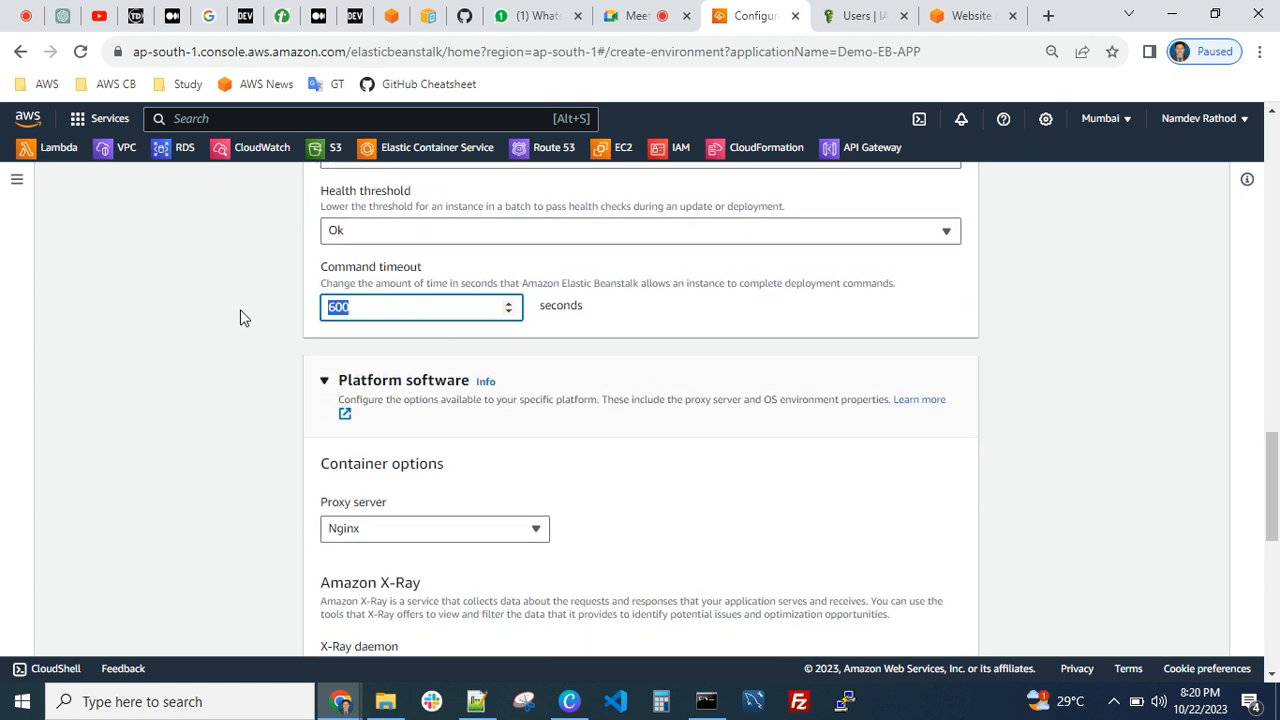
pyautogui.write('80')
pyautogui.click(480, 351)
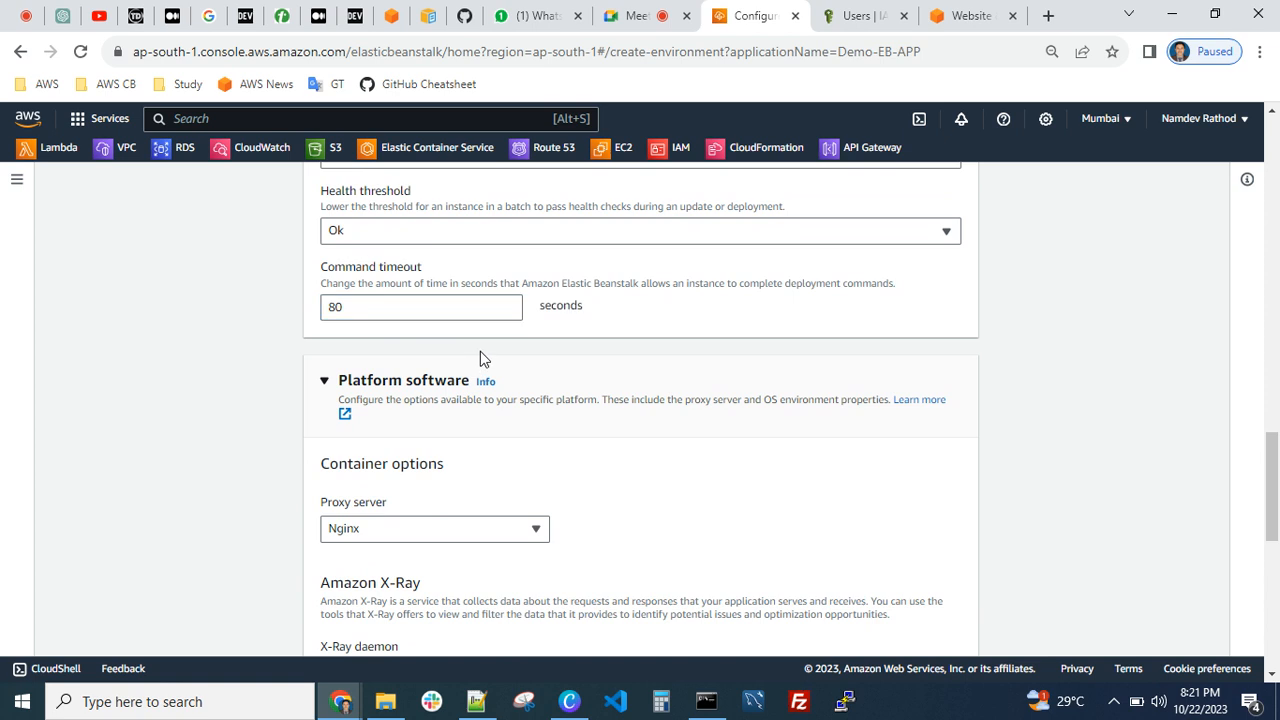
# Keep Nginx as the proxy server, leave the remaining platform software options unchanged, and continue to the review
pyautogui.scroll(-2, 412, 358)
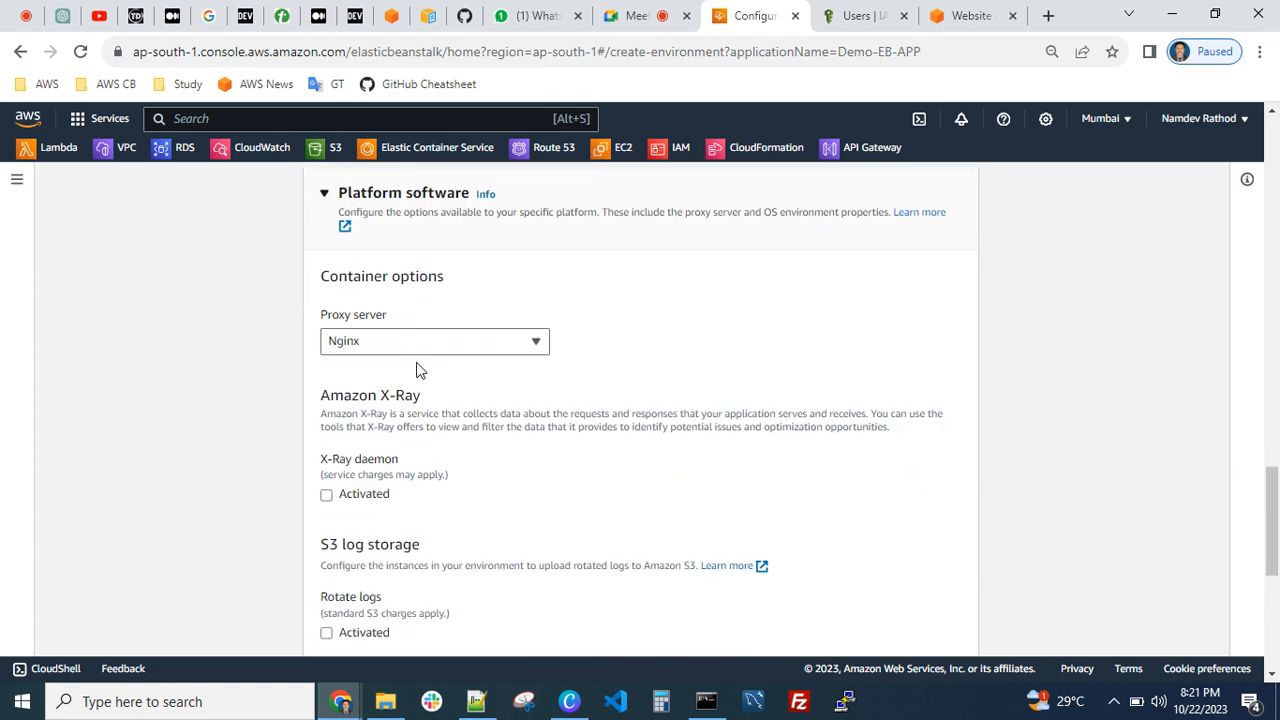
pyautogui.click(470, 350)
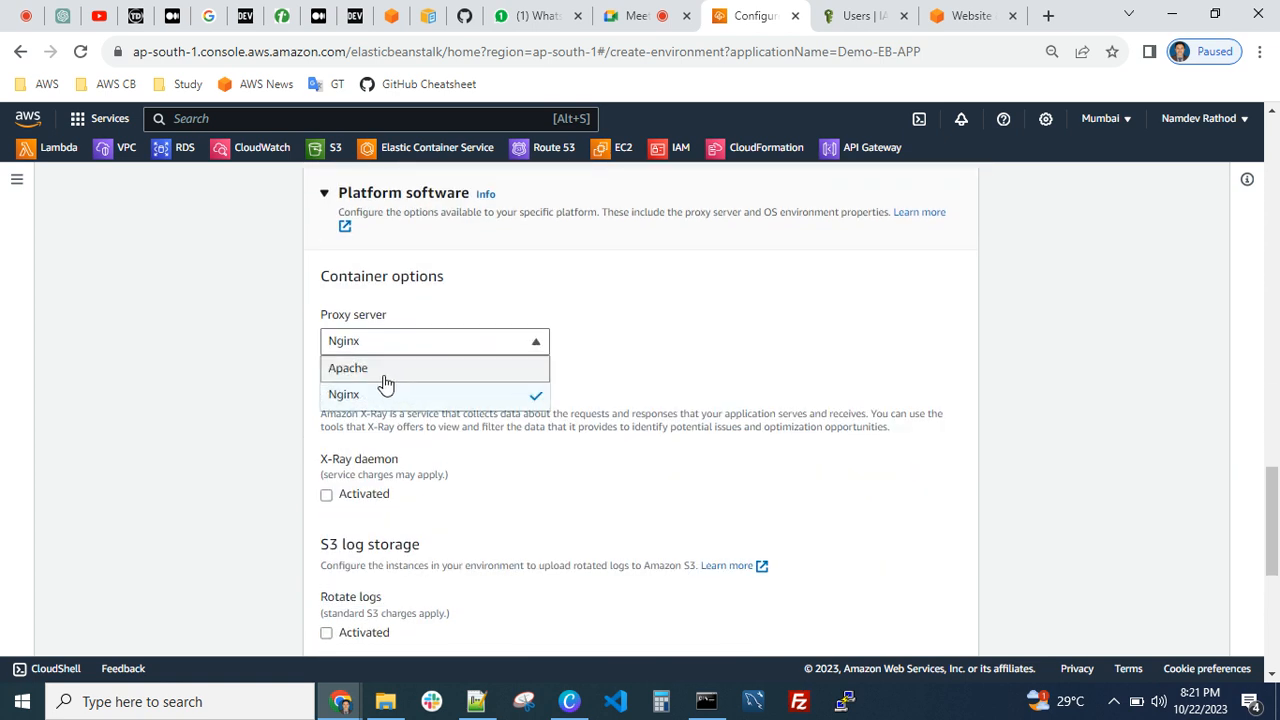
pyautogui.click(640, 342)
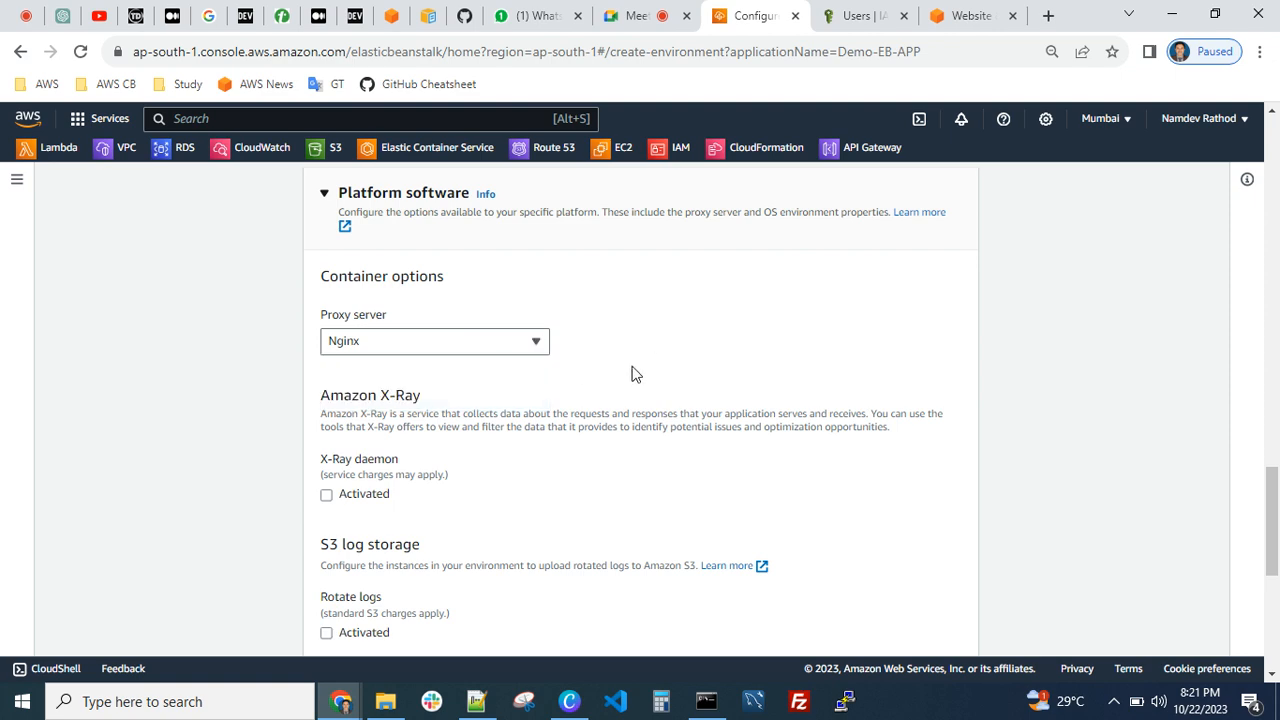
pyautogui.scroll(-2, 660, 378)
pyautogui.scroll(-3, 505, 365)
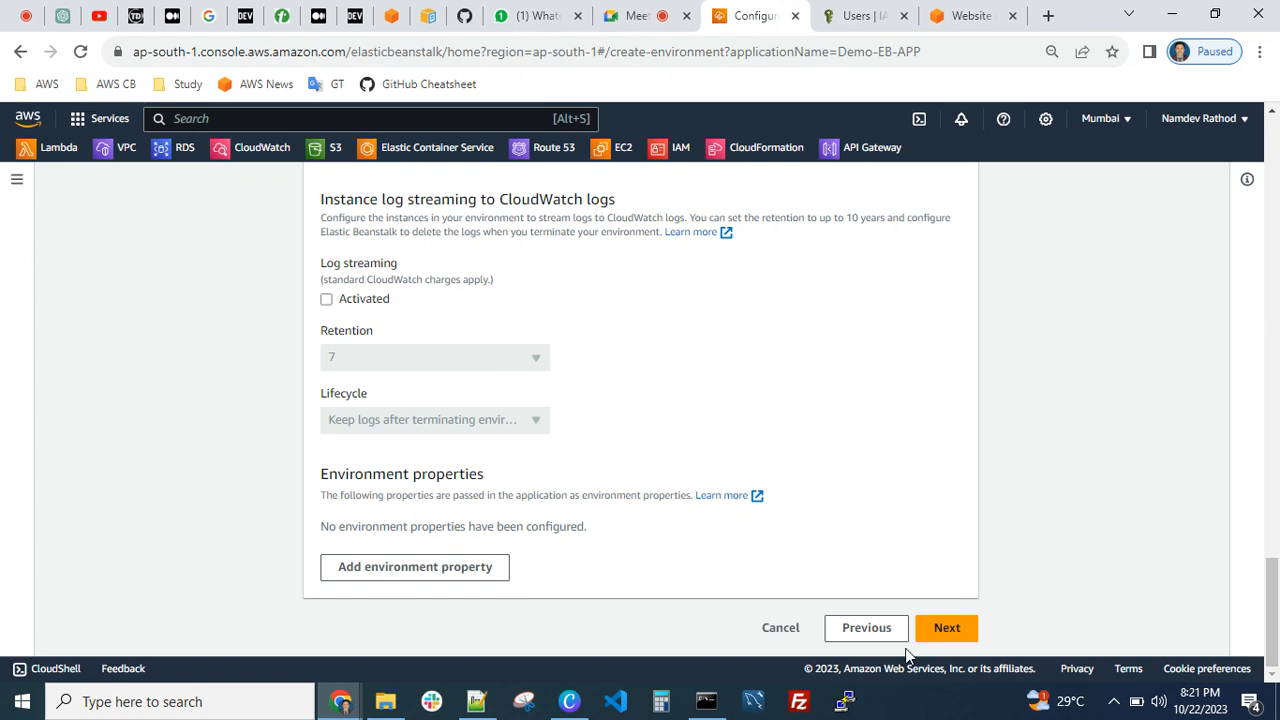
pyautogui.click(941, 628)
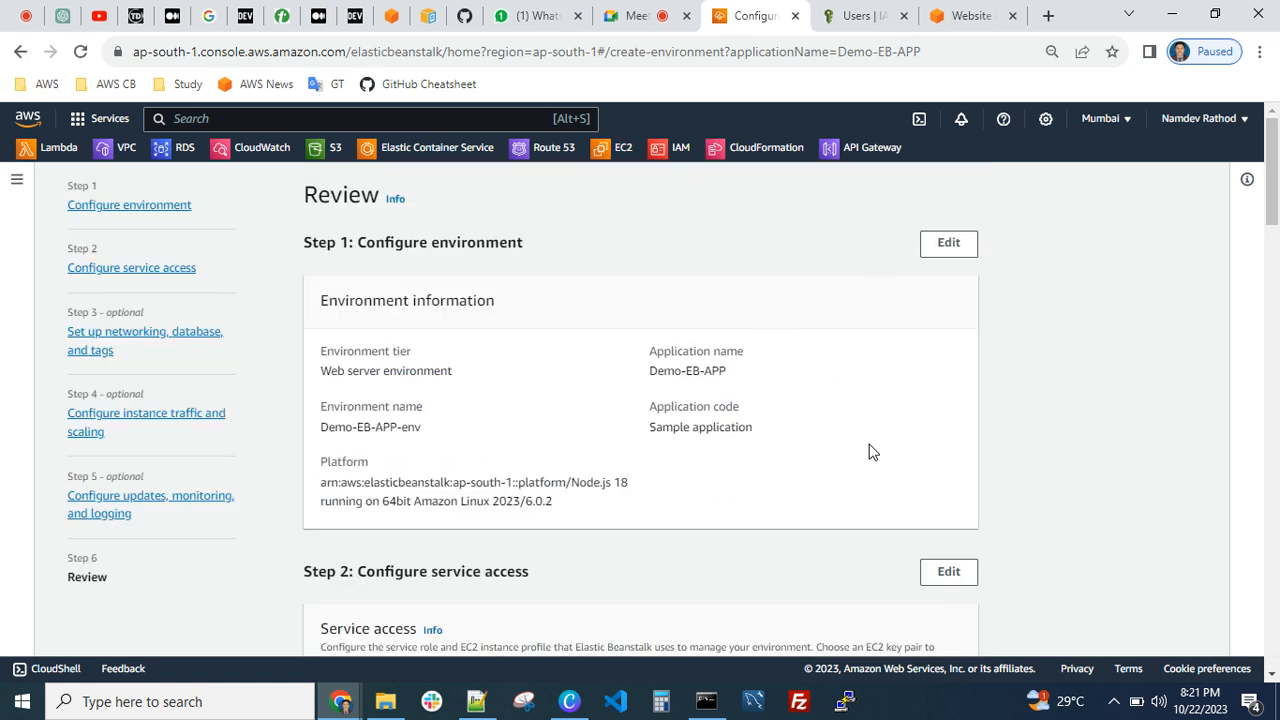
# Examine the review summary of the environment information, service access, networking, and instance traffic and scaling settings
pyautogui.scroll(-3, 740, 450)
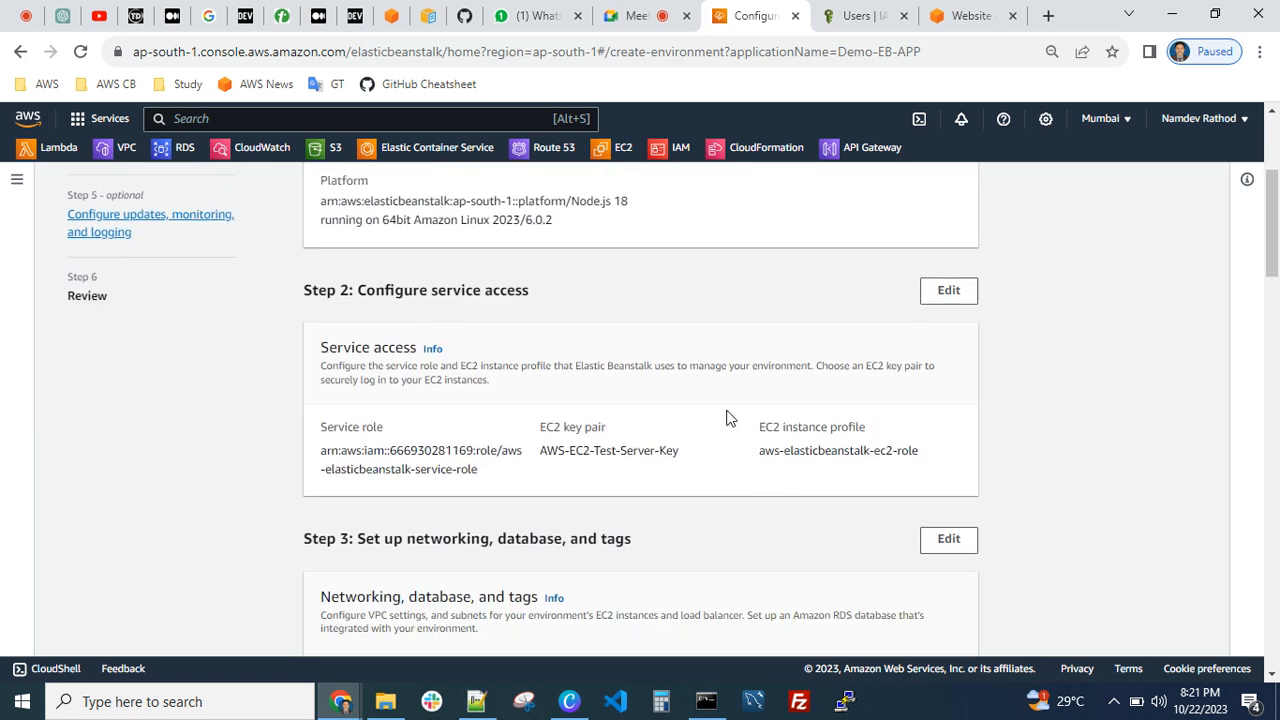
pyautogui.scroll(-10, 727, 418)
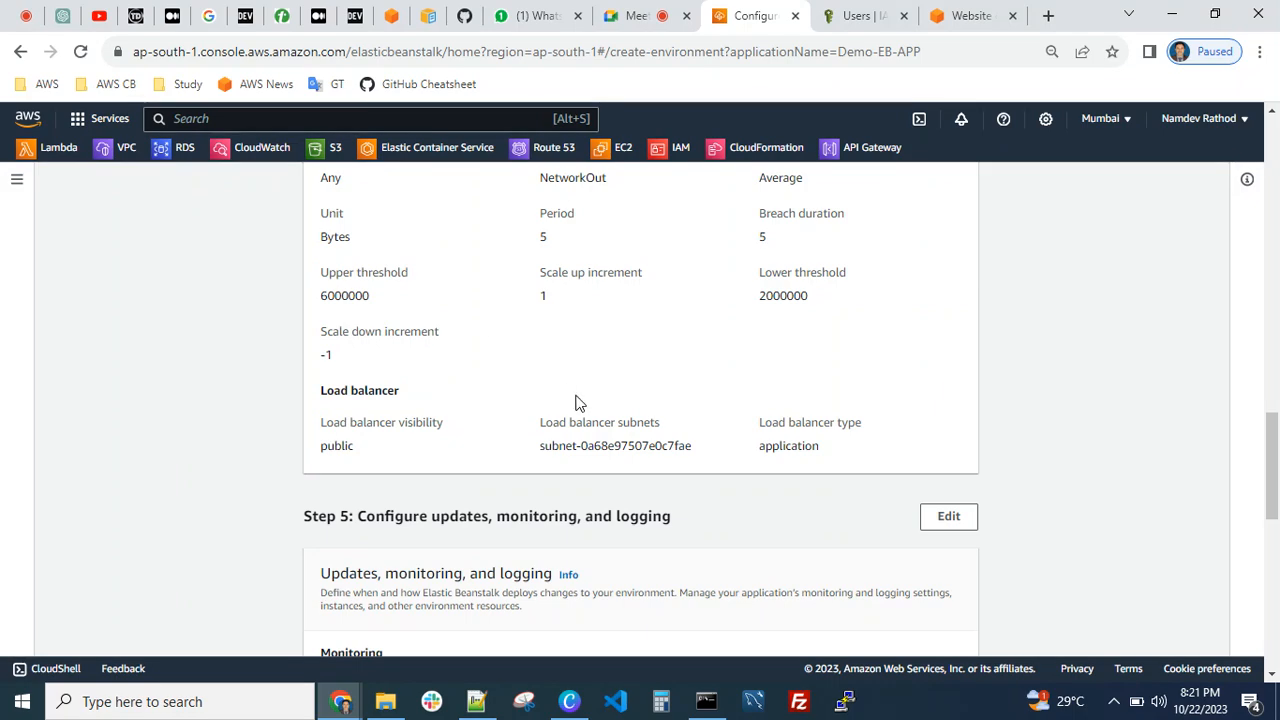
pyautogui.scroll(15, 612, 388)
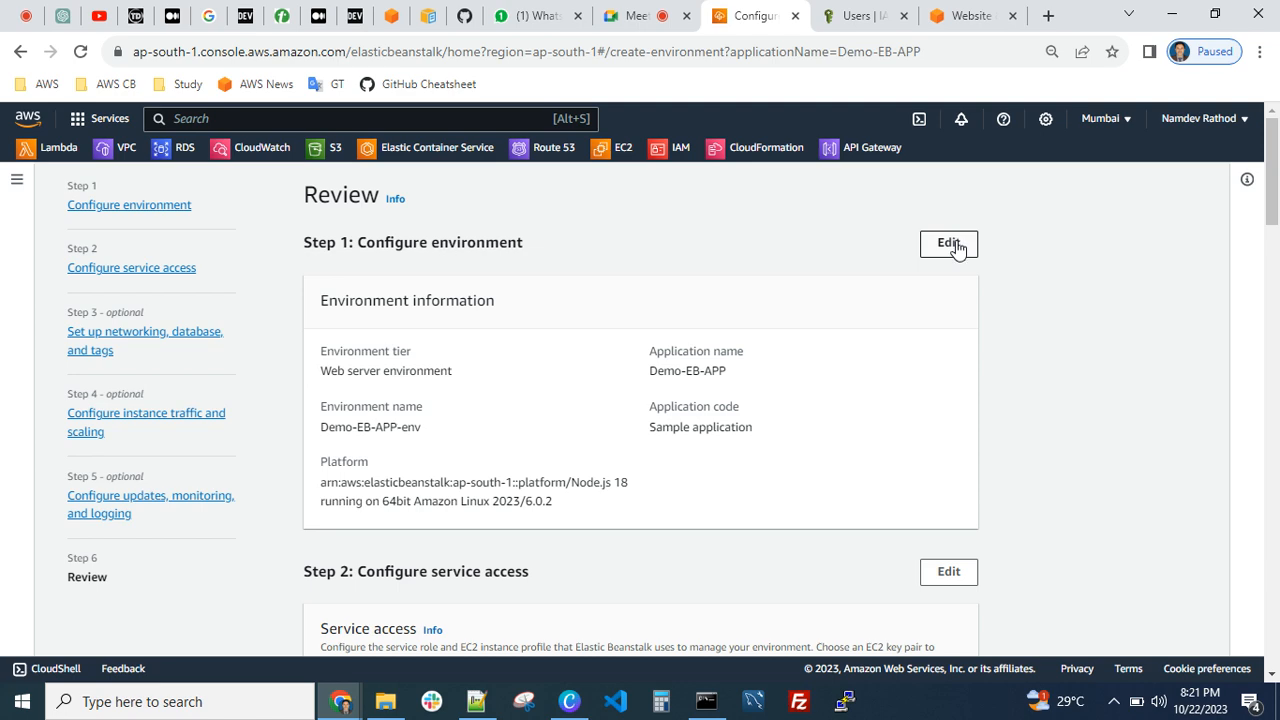
pyautogui.scroll(-2, 766, 420)
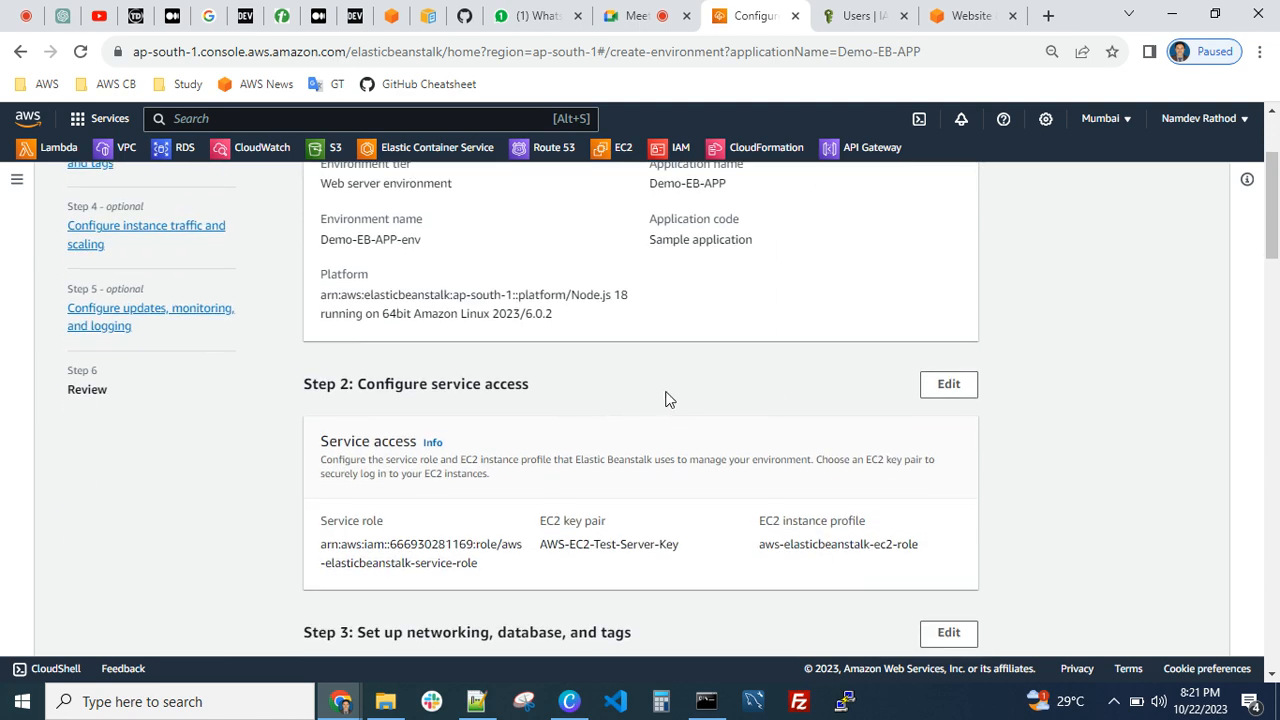
pyautogui.scroll(-2, 668, 398)
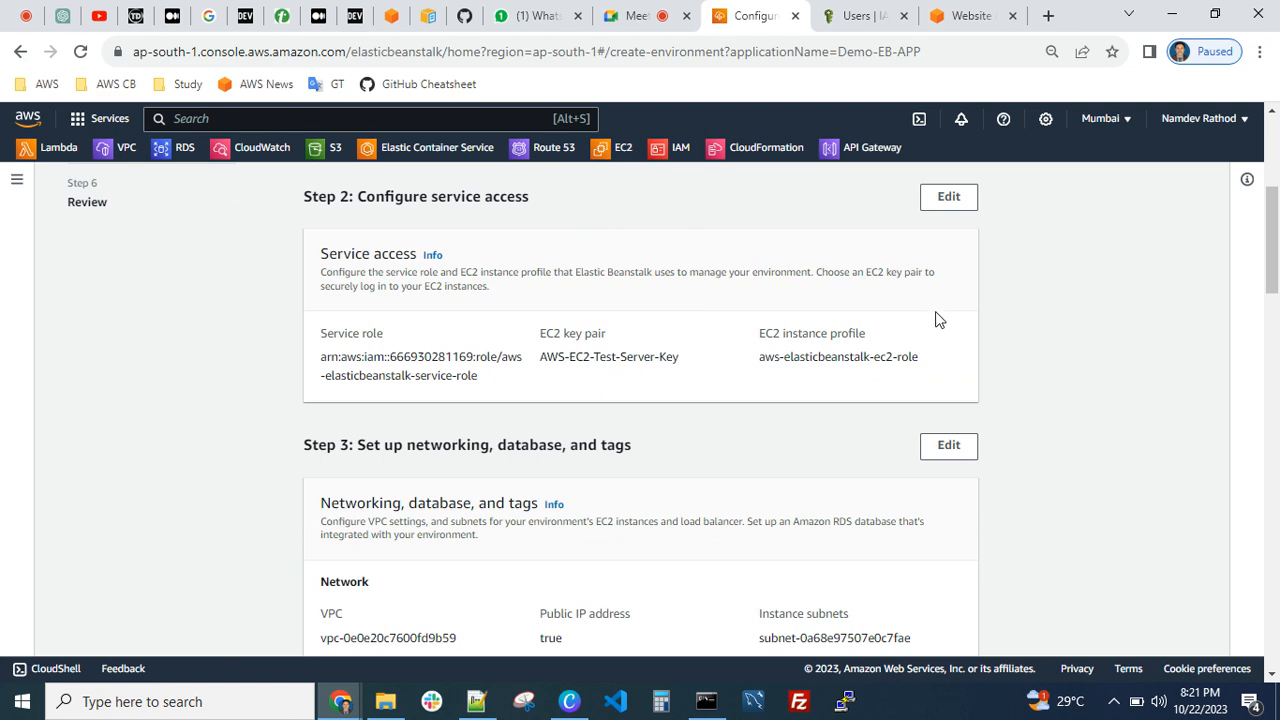
pyautogui.scroll(-2, 712, 456)
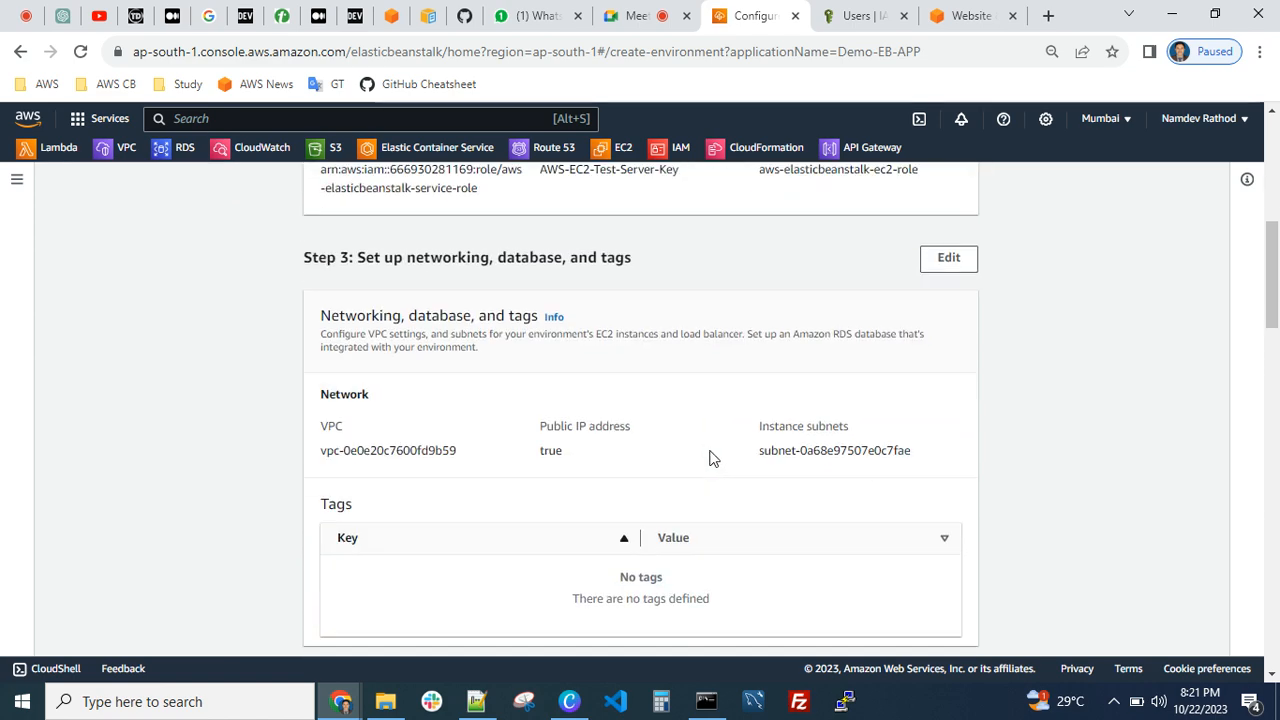
pyautogui.scroll(-1, 709, 454)
pyautogui.scroll(-3, 612, 426)
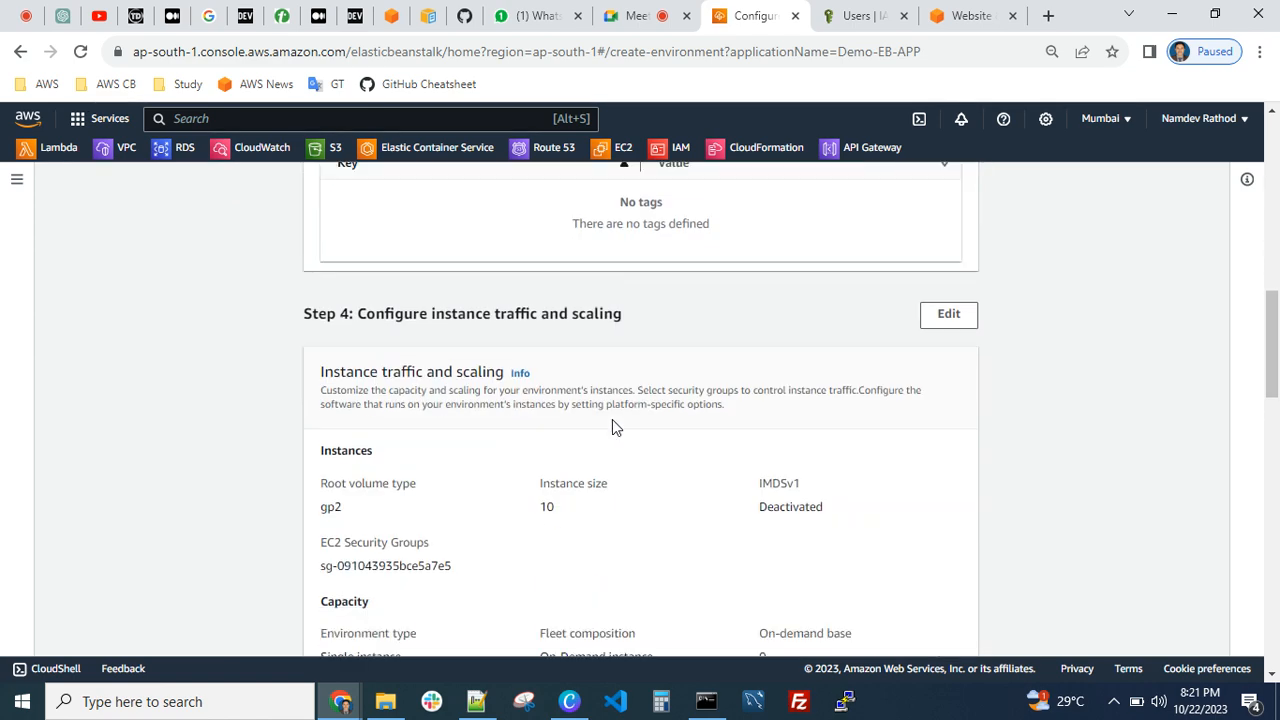
pyautogui.scroll(-2, 590, 400)
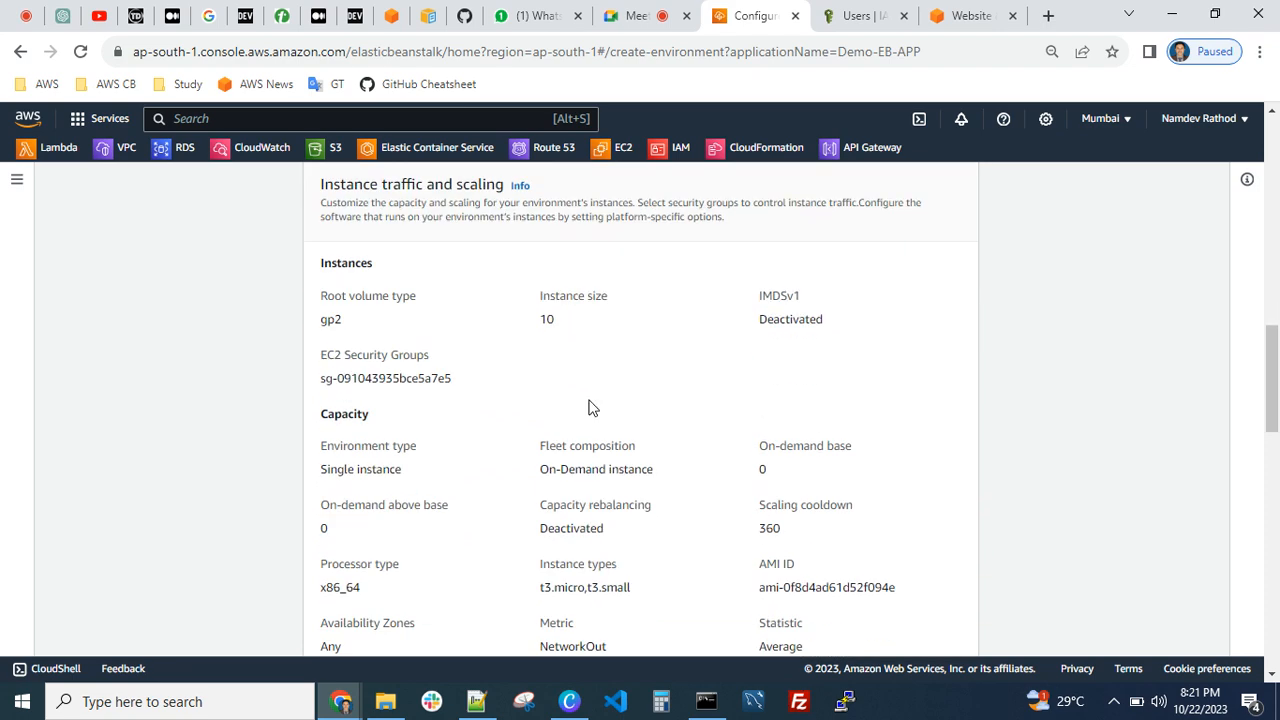
# Reopen the instance traffic and scaling configuration from the review, look through its settings, and skip back to the review
pyautogui.scroll(2, 590, 406)
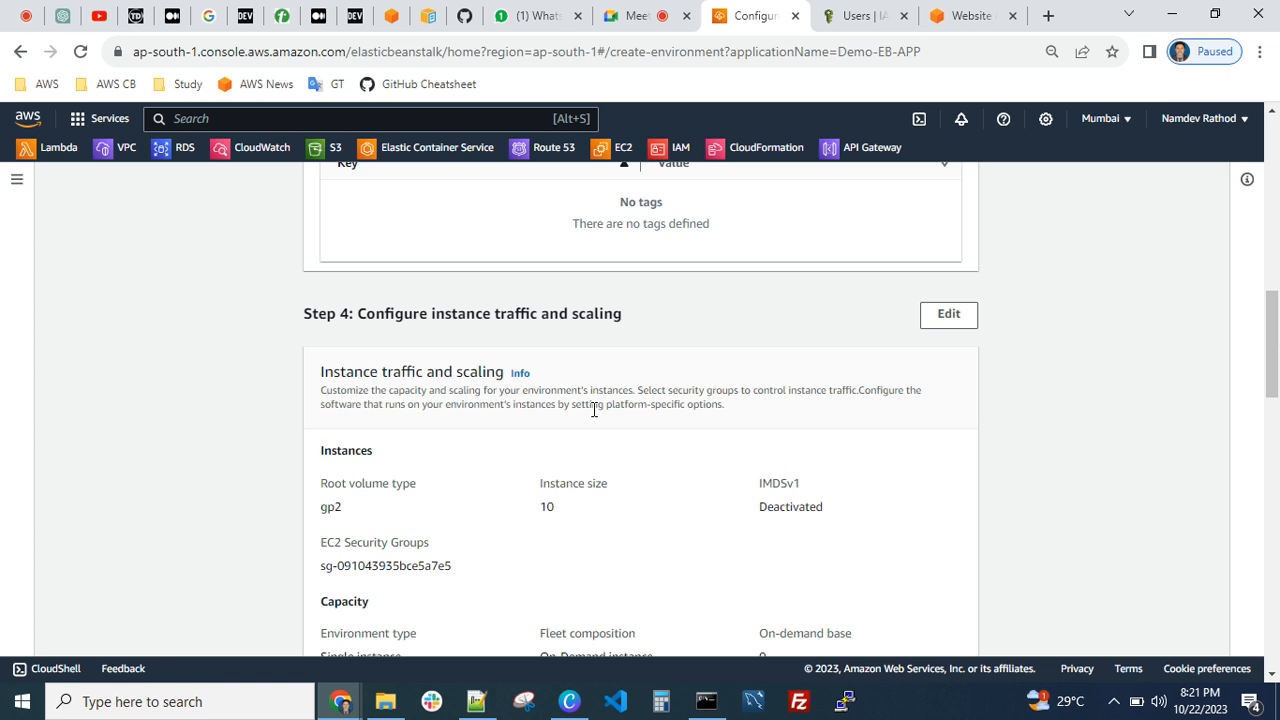
pyautogui.click(948, 315)
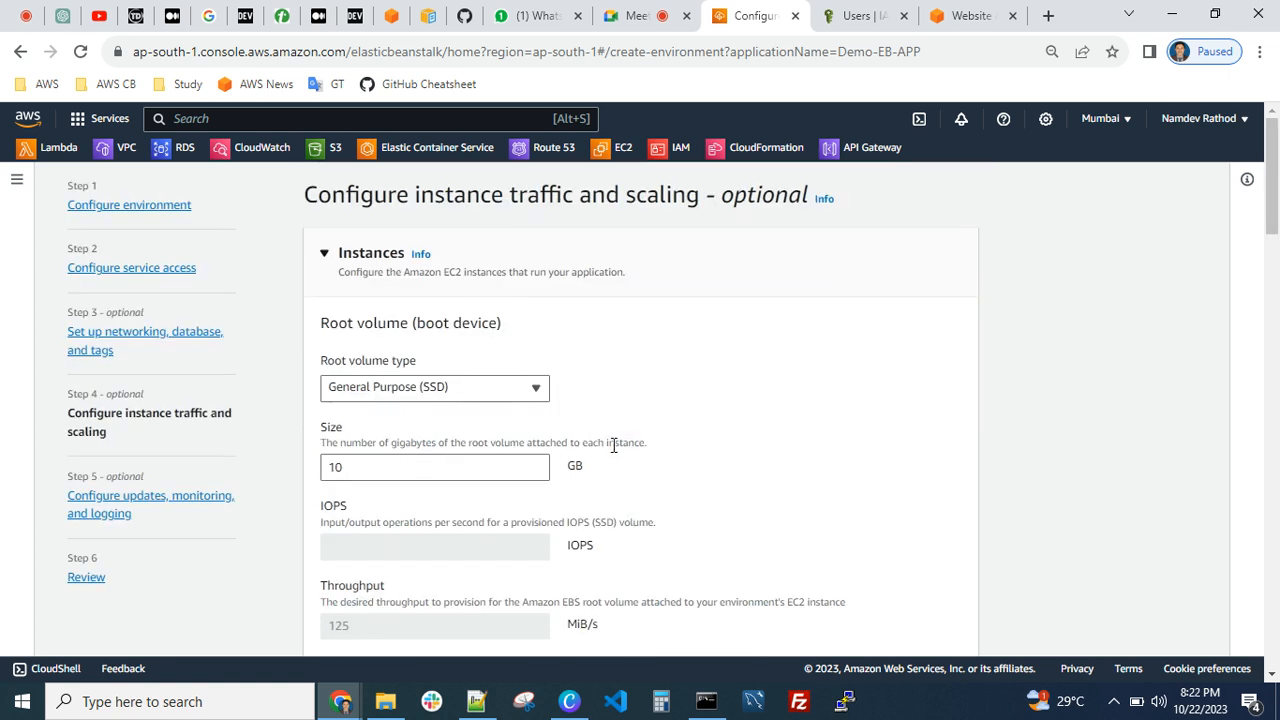
pyautogui.scroll(-5, 737, 457)
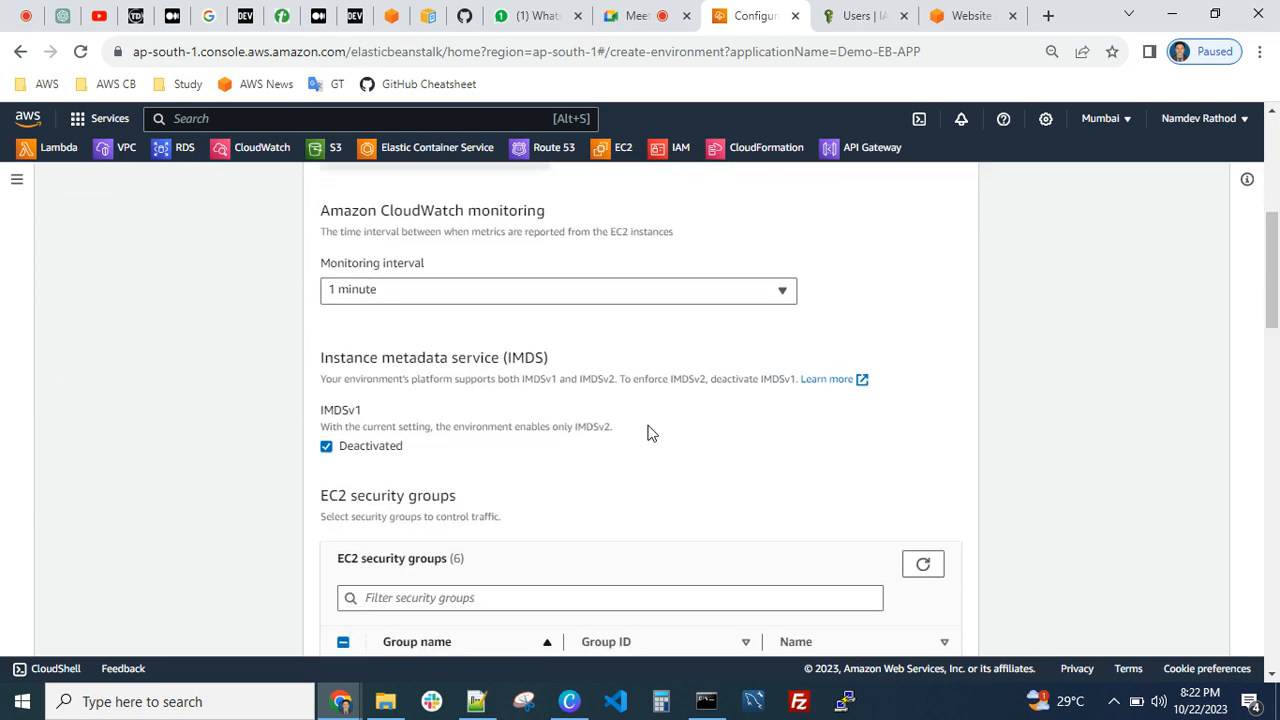
pyautogui.scroll(-1, 600, 418)
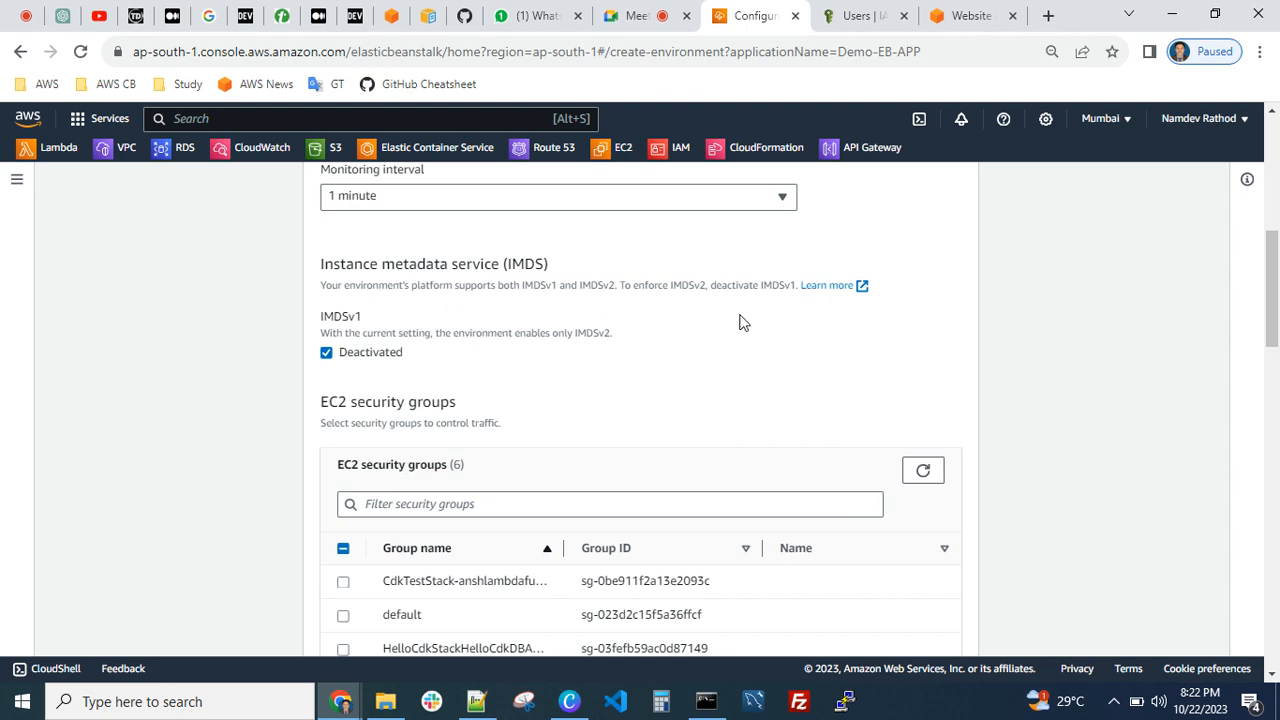
pyautogui.scroll(-3, 729, 392)
pyautogui.scroll(-3, 716, 407)
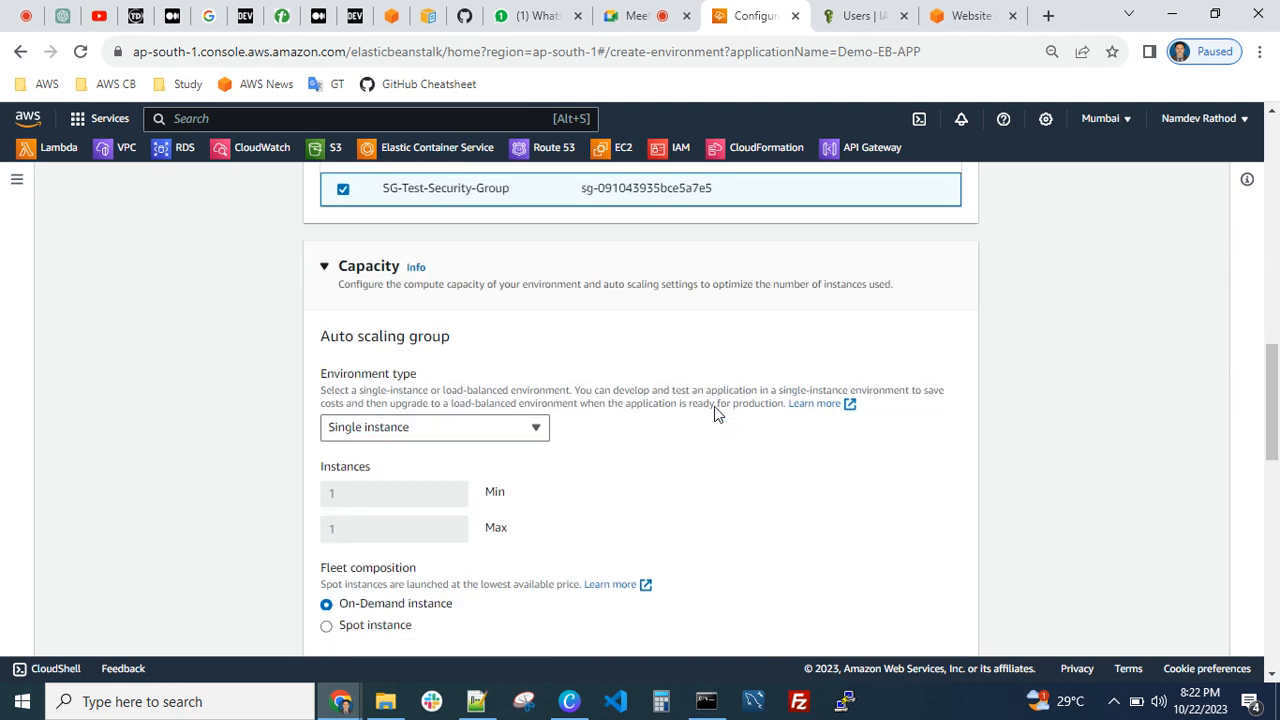
pyautogui.scroll(-2, 589, 397)
pyautogui.scroll(-10, 897, 468)
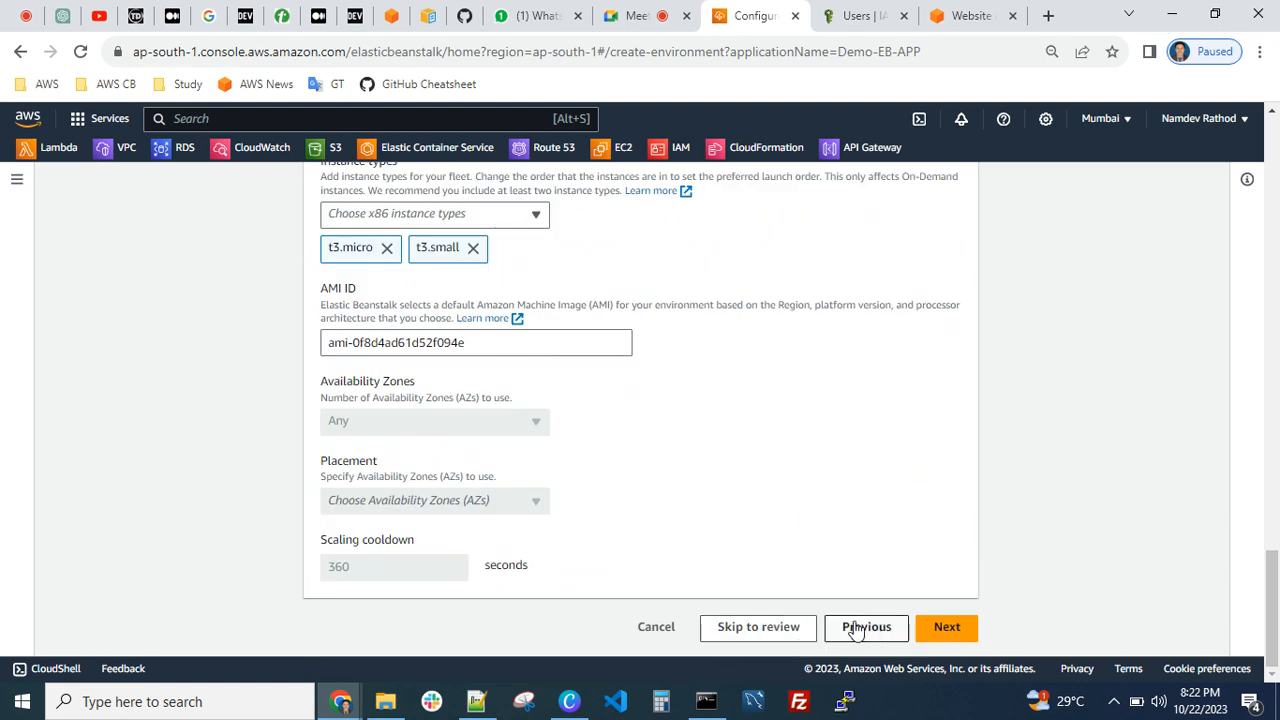
pyautogui.click(757, 630)
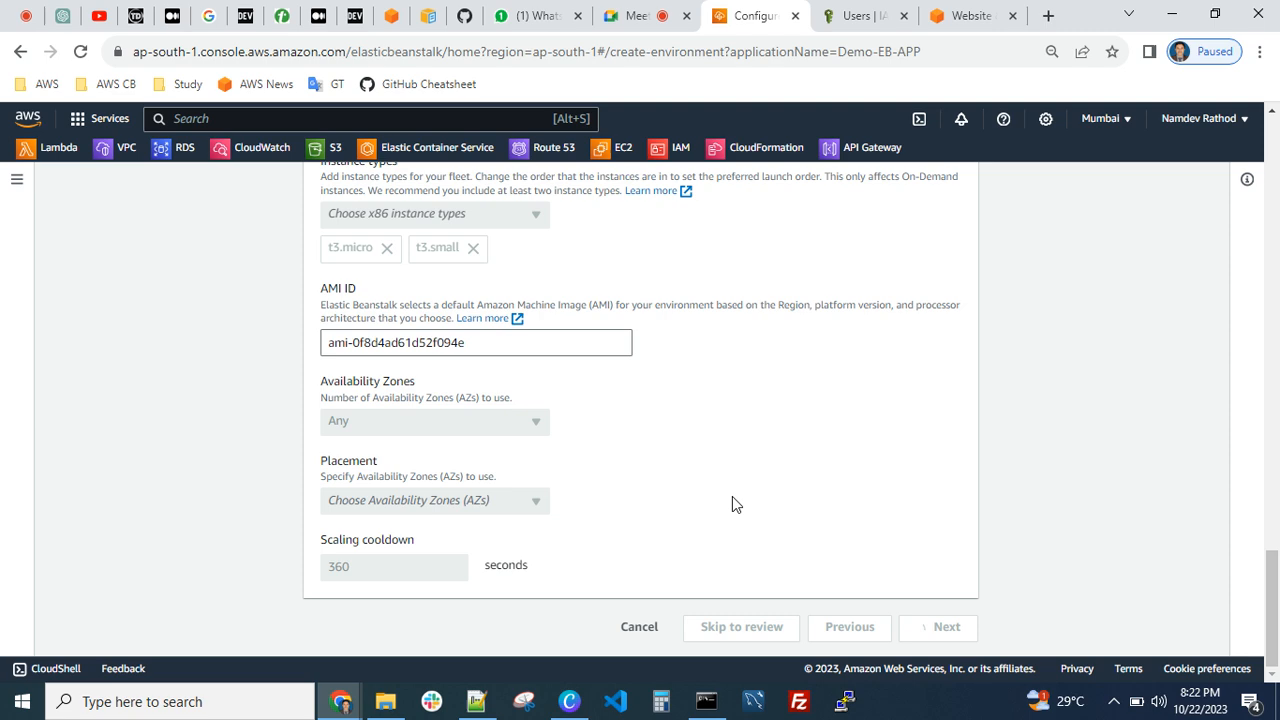
# Check the remaining review settings down to the environment properties and submit the configuration to create the environment
pyautogui.scroll(-15, 769, 440)
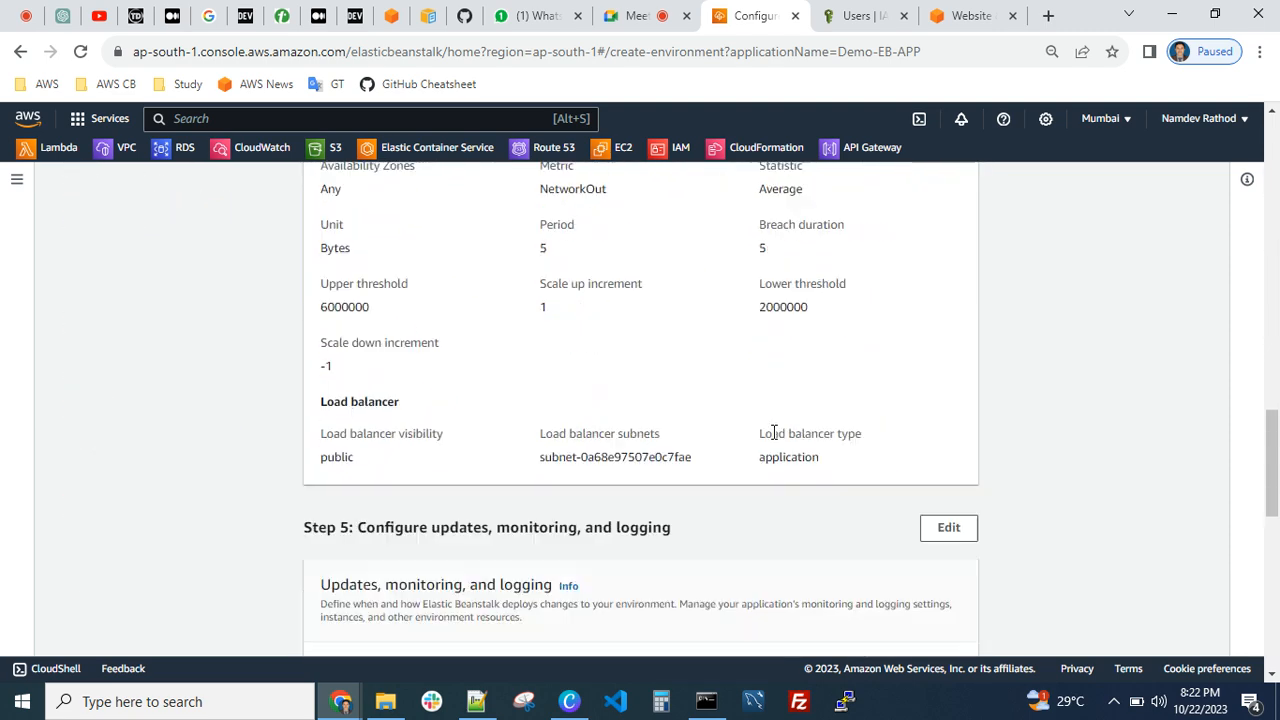
pyautogui.scroll(-10, 771, 432)
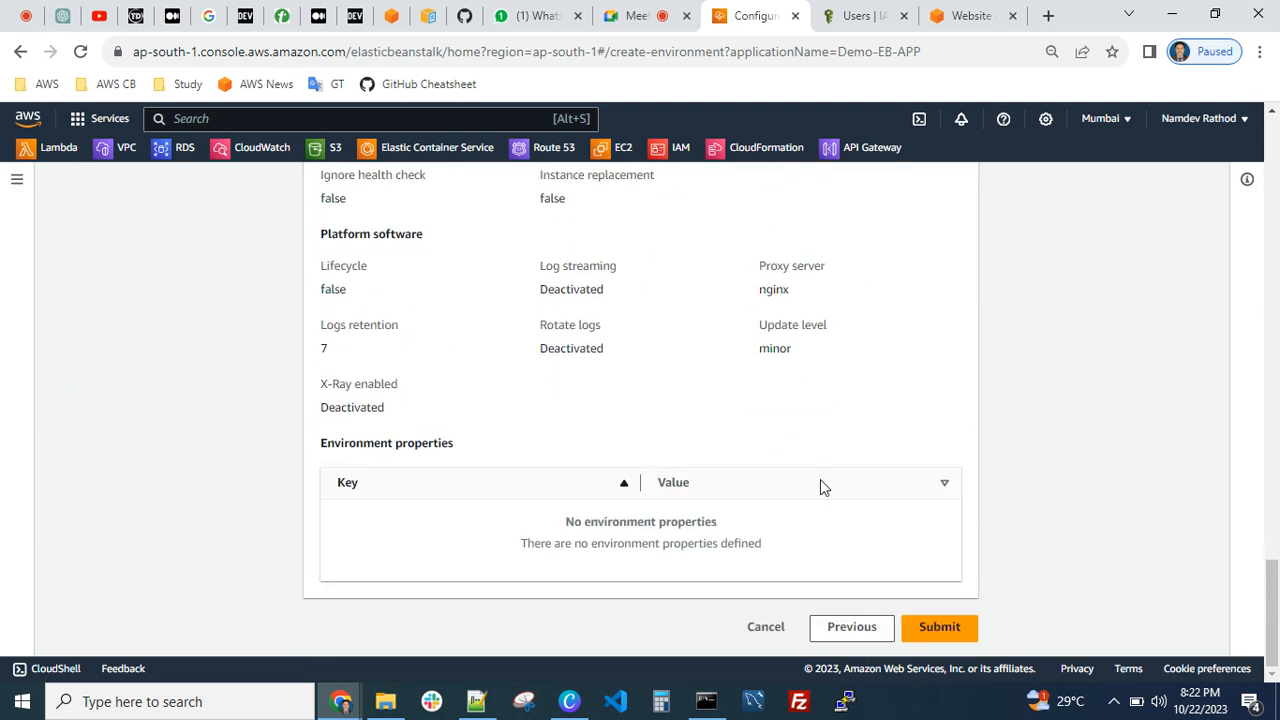
pyautogui.click(934, 628)
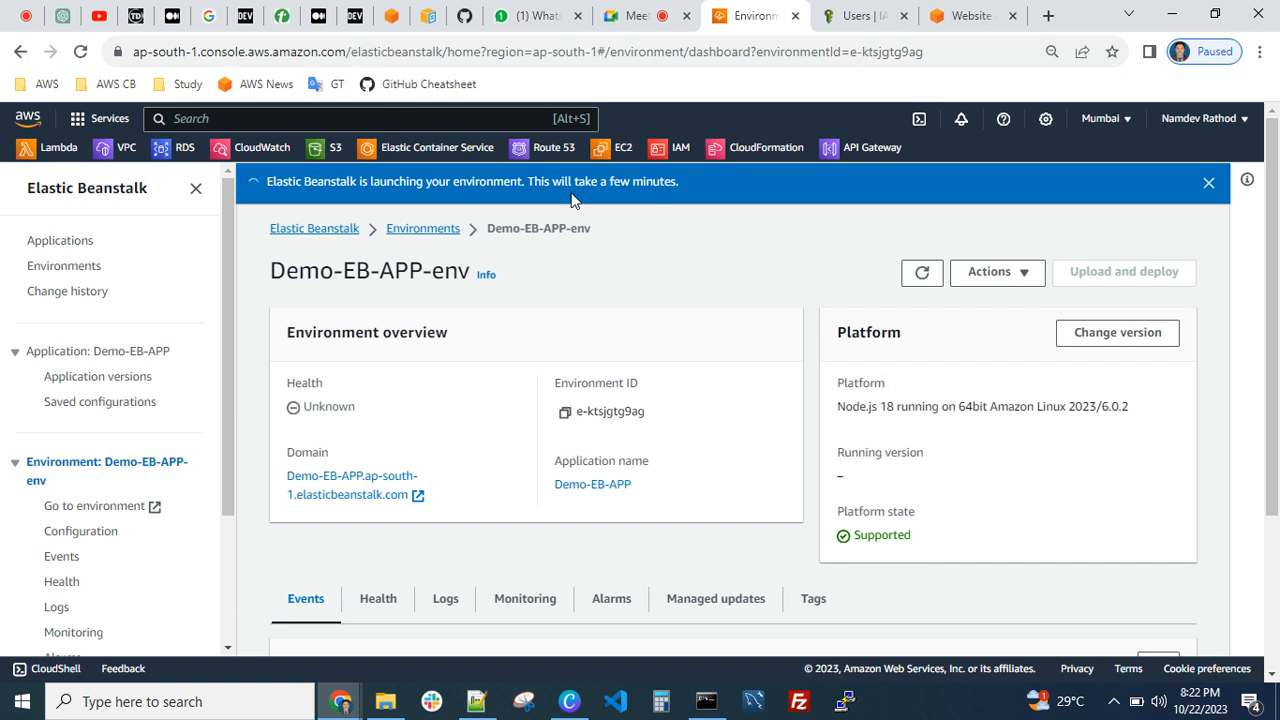
# Open the EC2 console in a new tab, close the IAM Users tab, and refresh the list of running instances
pyautogui.rightClick(610, 158)
pyautogui.click(628, 163)
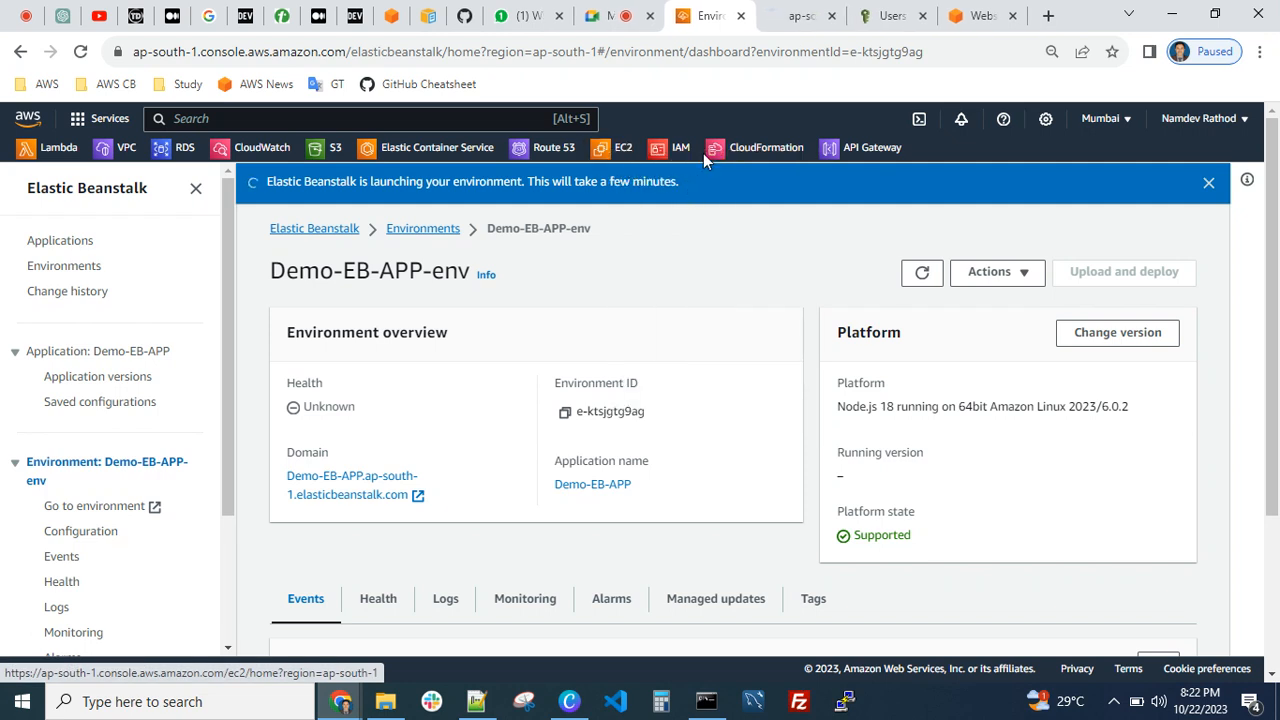
pyautogui.click(922, 16)
pyautogui.click(801, 16)
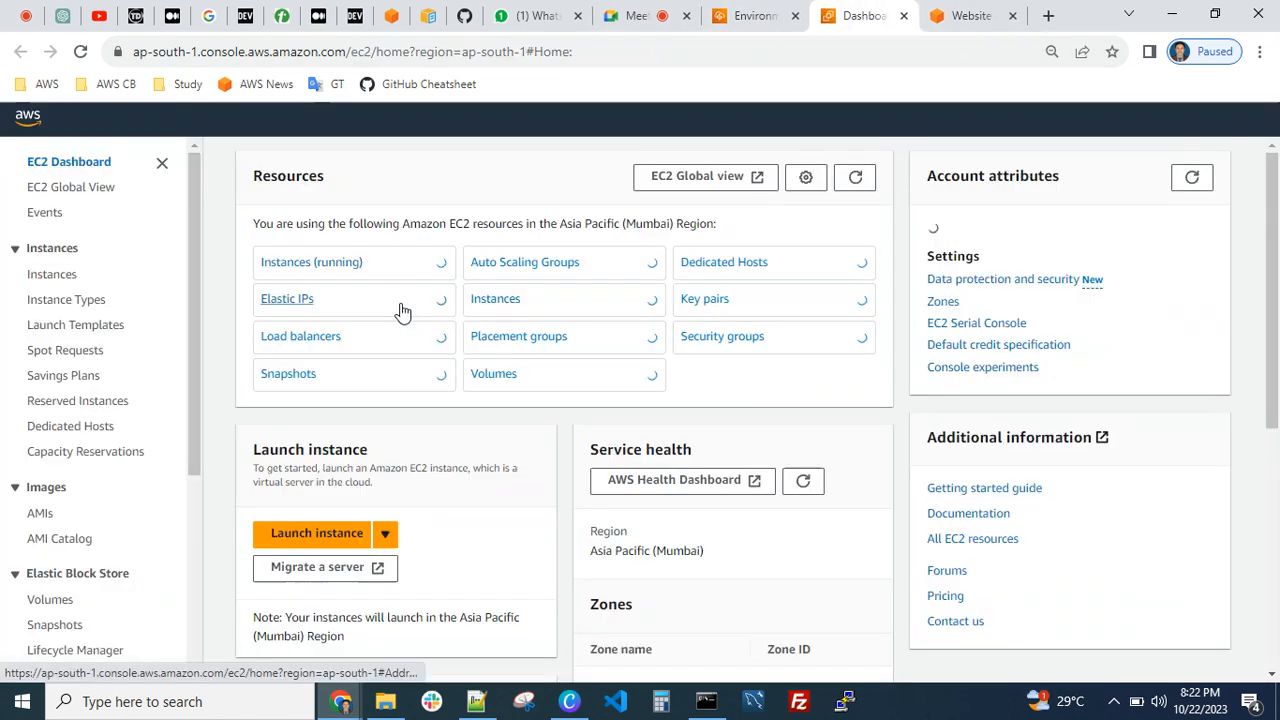
pyautogui.click(306, 266)
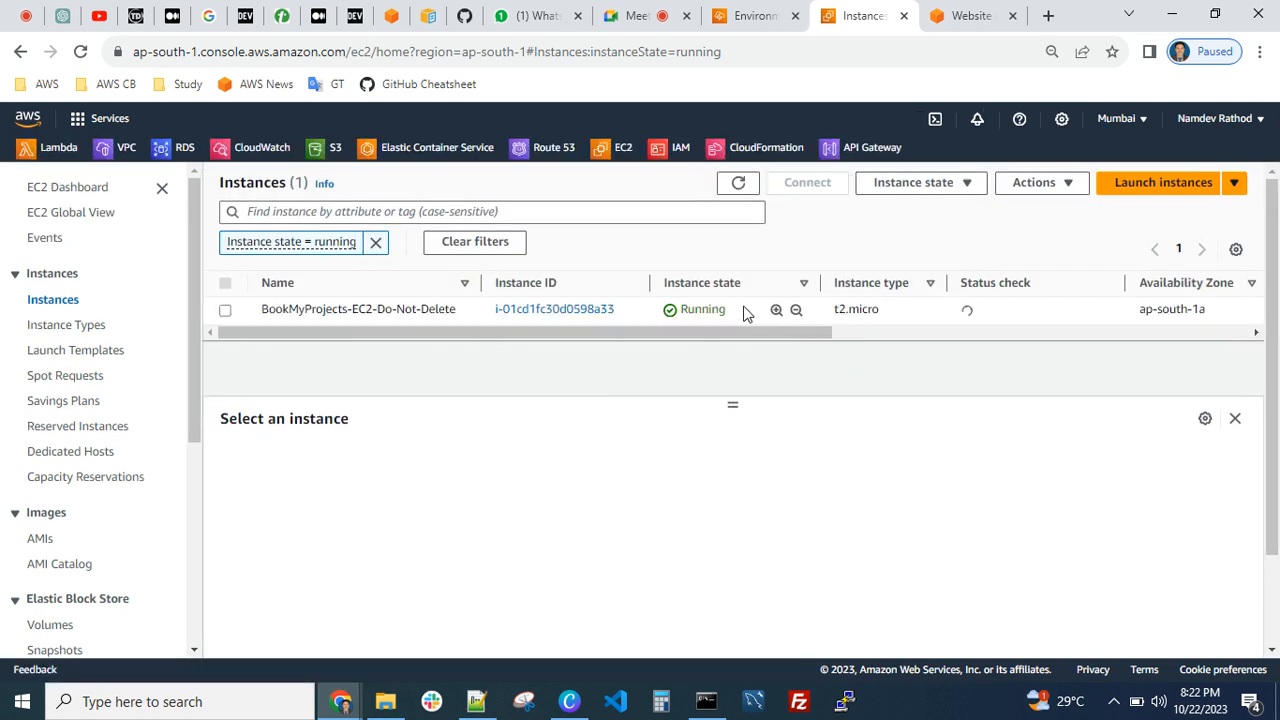
pyautogui.moveTo(476, 285); pyautogui.dragTo(510, 283)
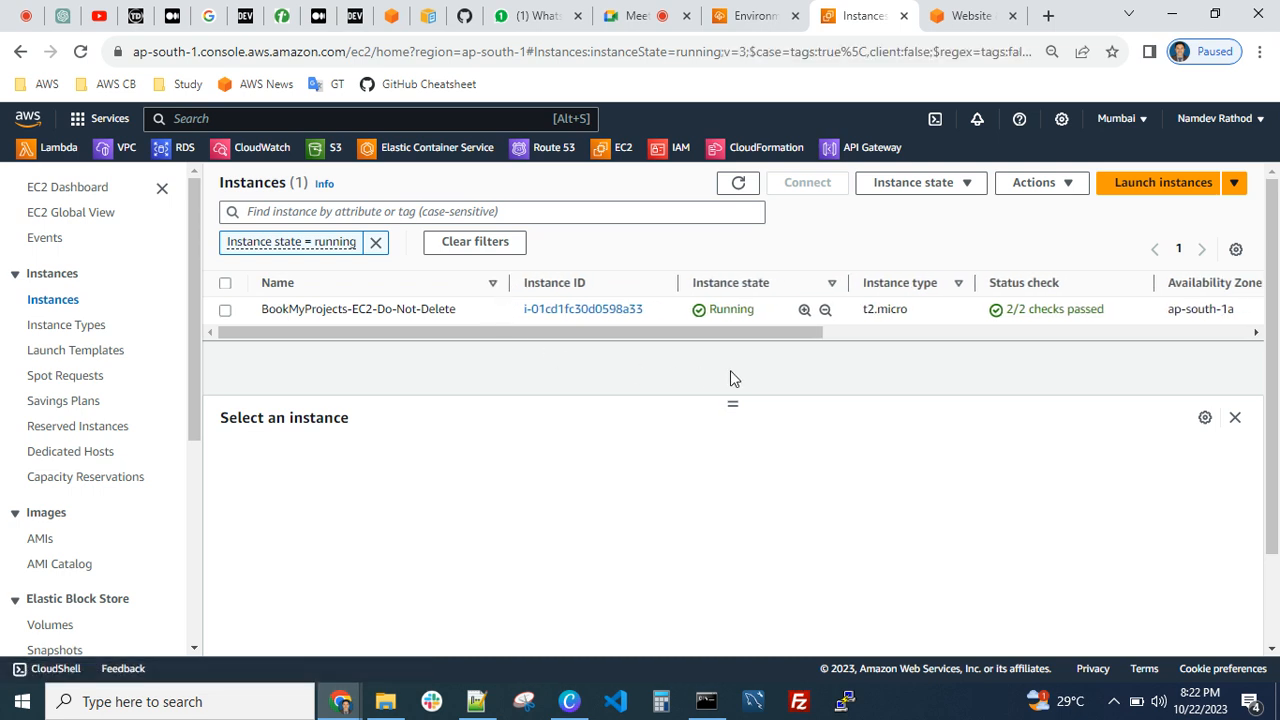
pyautogui.click(738, 182)
# Return to the Demo-EB-APP-env dashboard, refresh it, and examine the security group and S3 storage bucket events
pyautogui.click(722, 17)
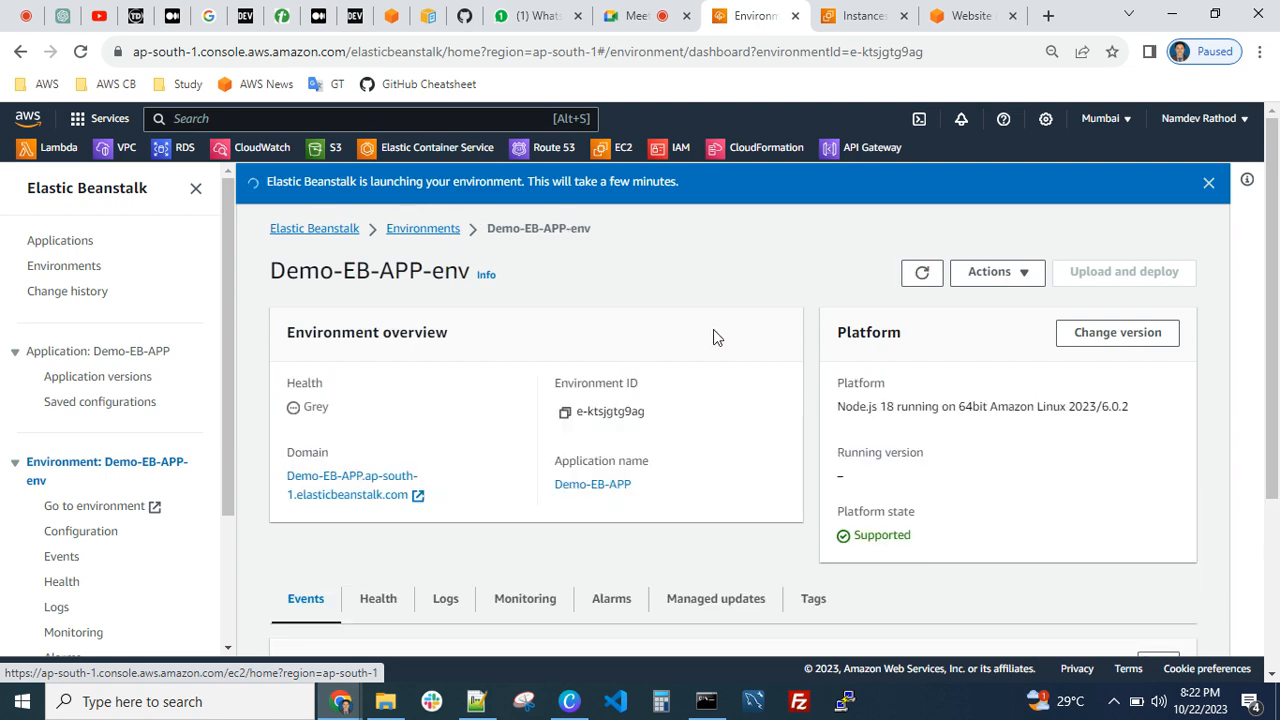
pyautogui.click(921, 272)
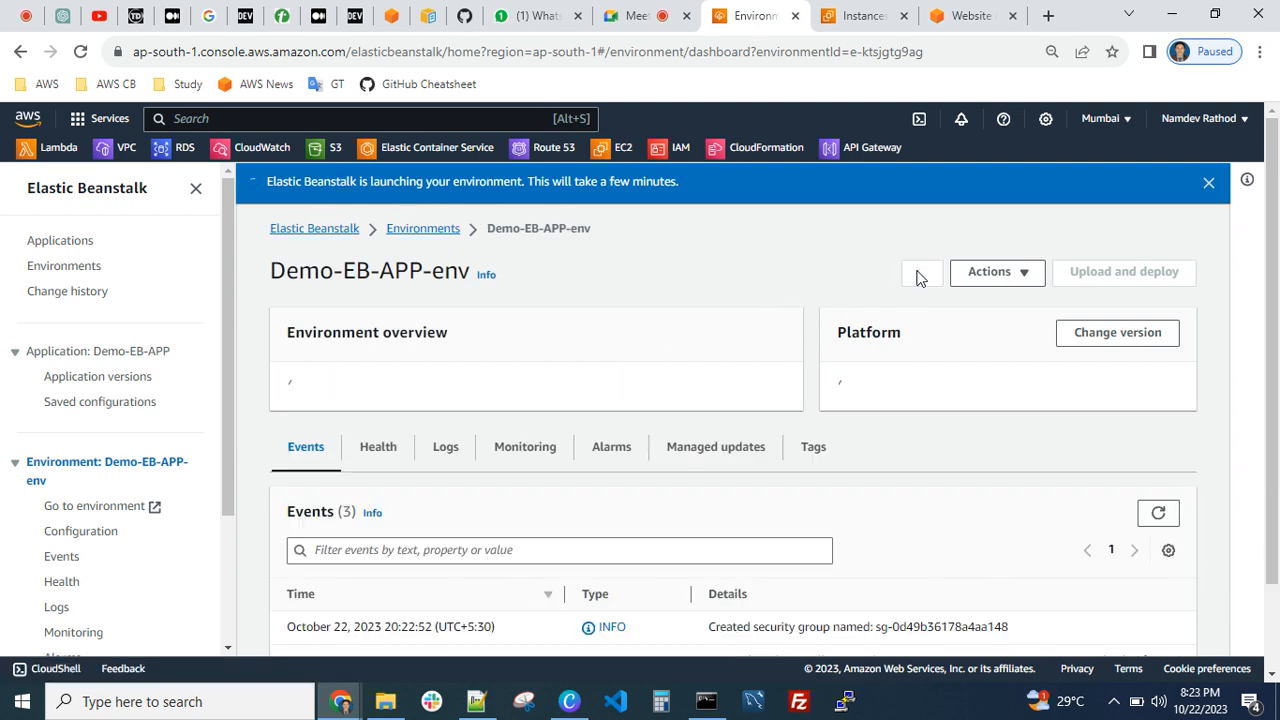
pyautogui.scroll(-3, 460, 423)
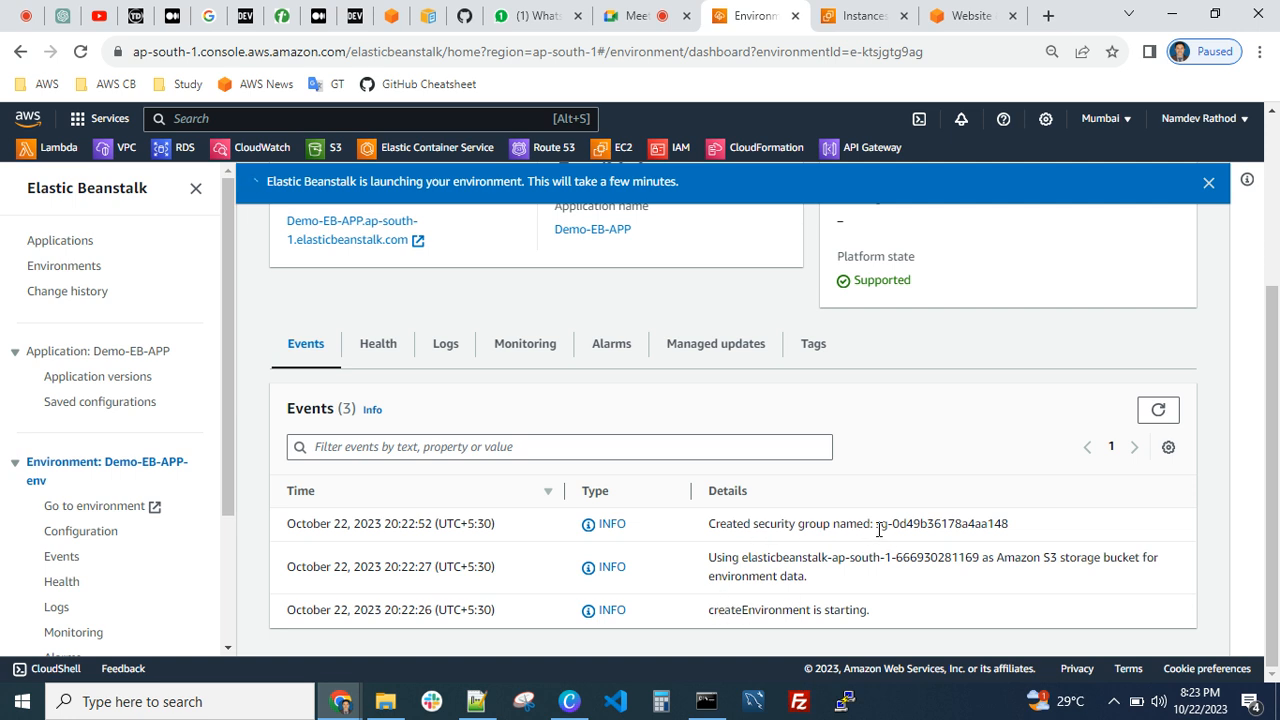
pyautogui.moveTo(877, 525); pyautogui.dragTo(946, 525)
pyautogui.moveTo(726, 558); pyautogui.dragTo(847, 570)
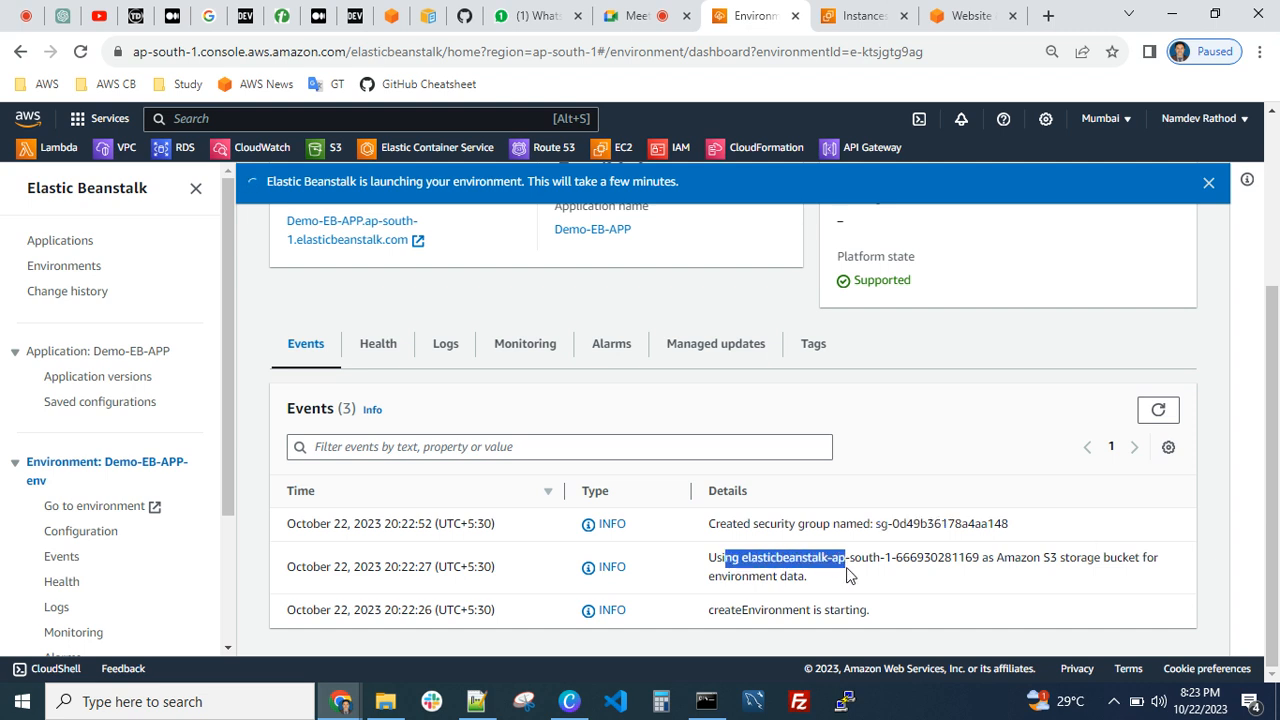
pyautogui.click(847, 575)
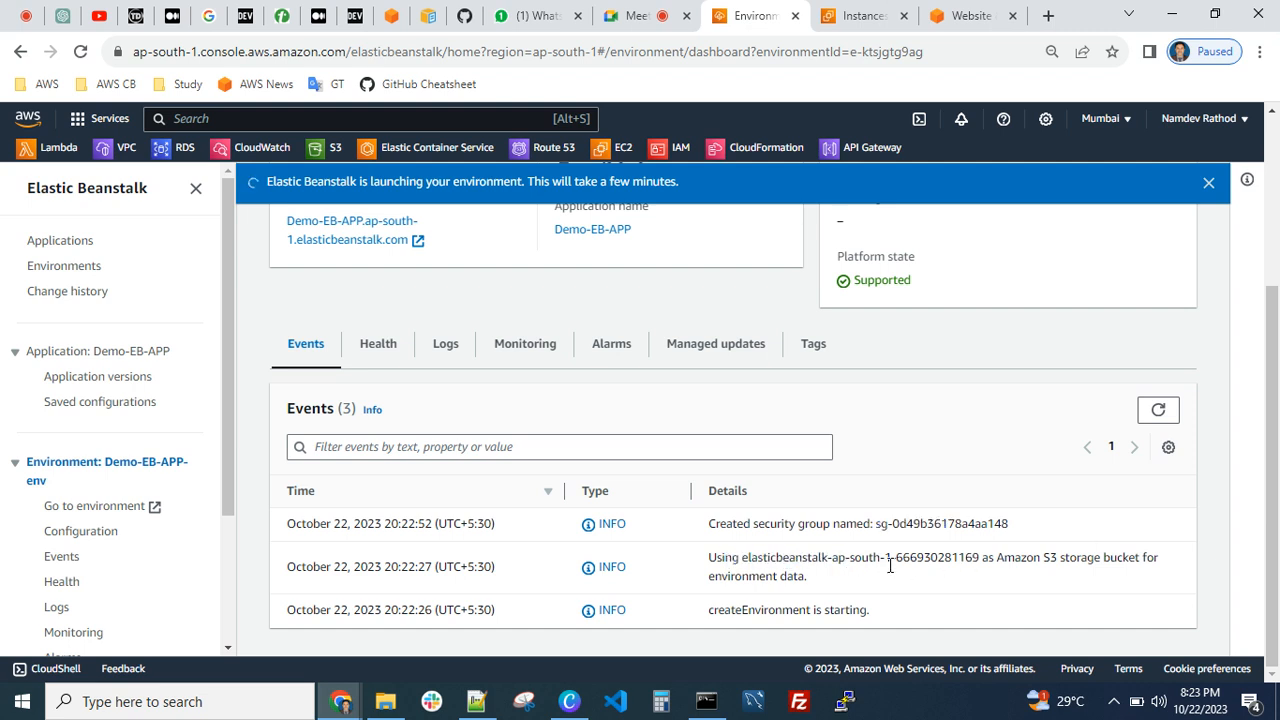
pyautogui.moveTo(1029, 557); pyautogui.dragTo(1120, 559)
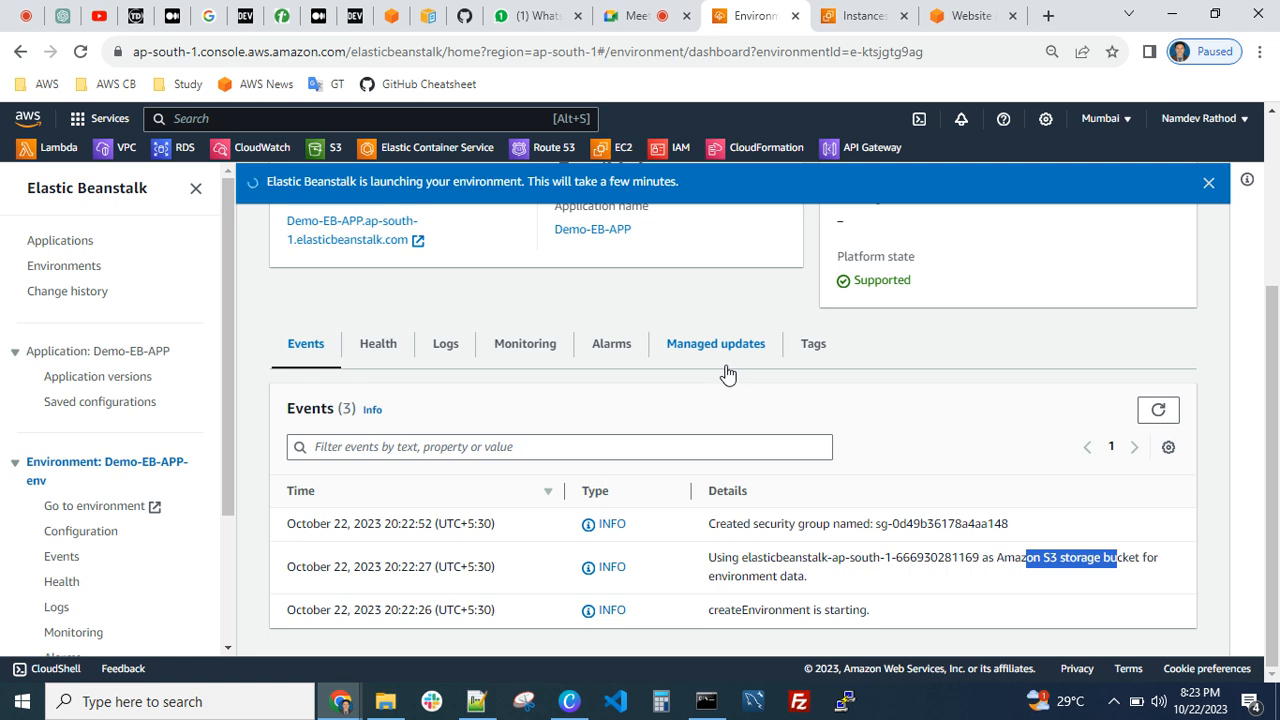
# View the environment's monitoring metrics and its logs
pyautogui.click(525, 343)
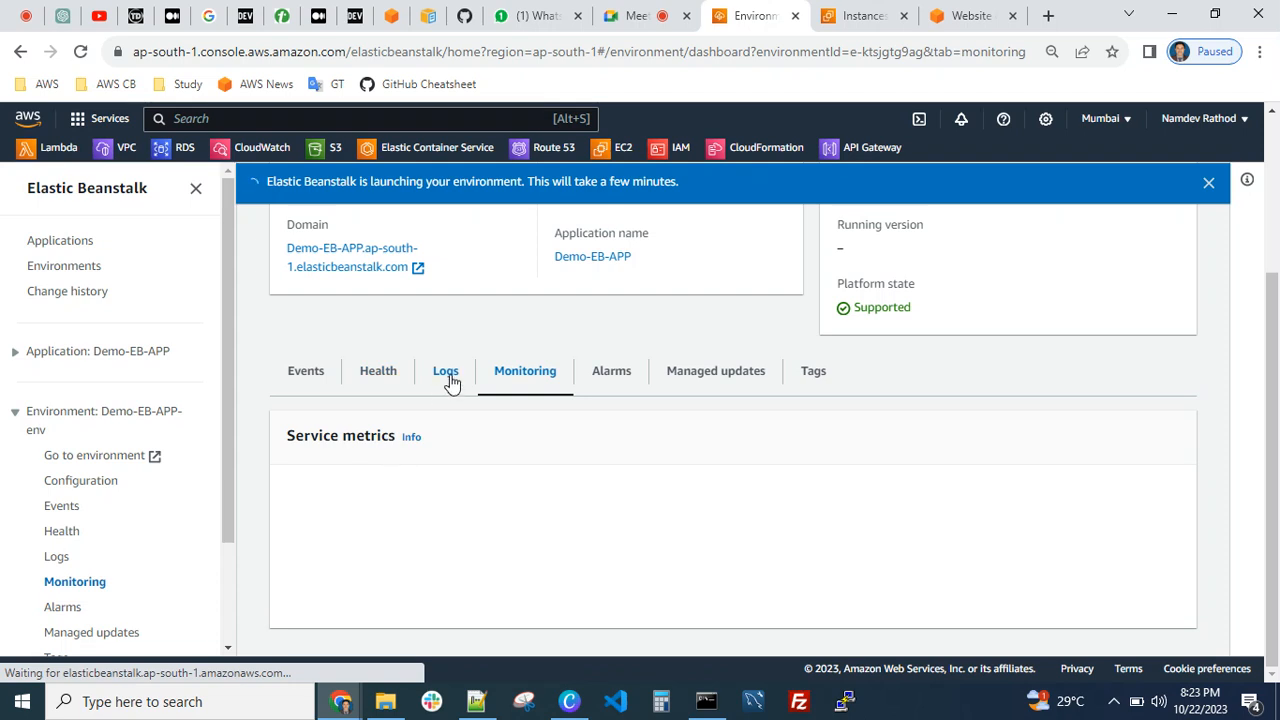
pyautogui.click(443, 378)
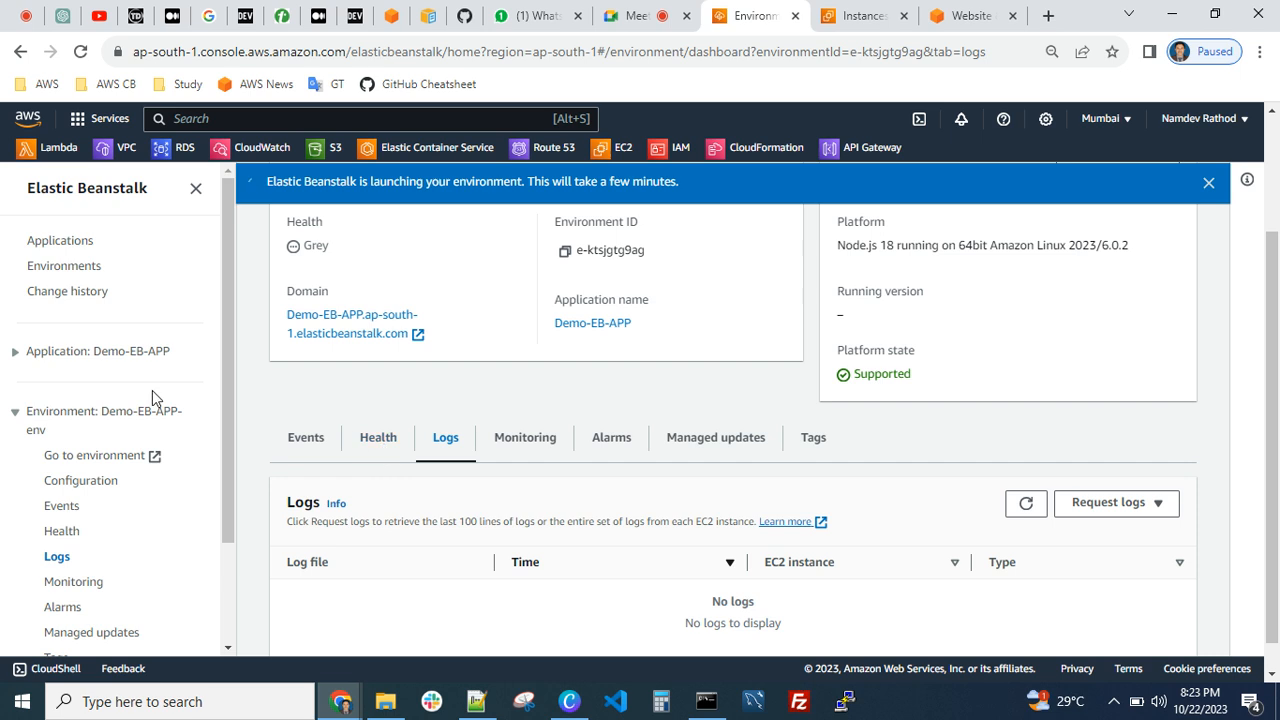
pyautogui.scroll(-2, 137, 468)
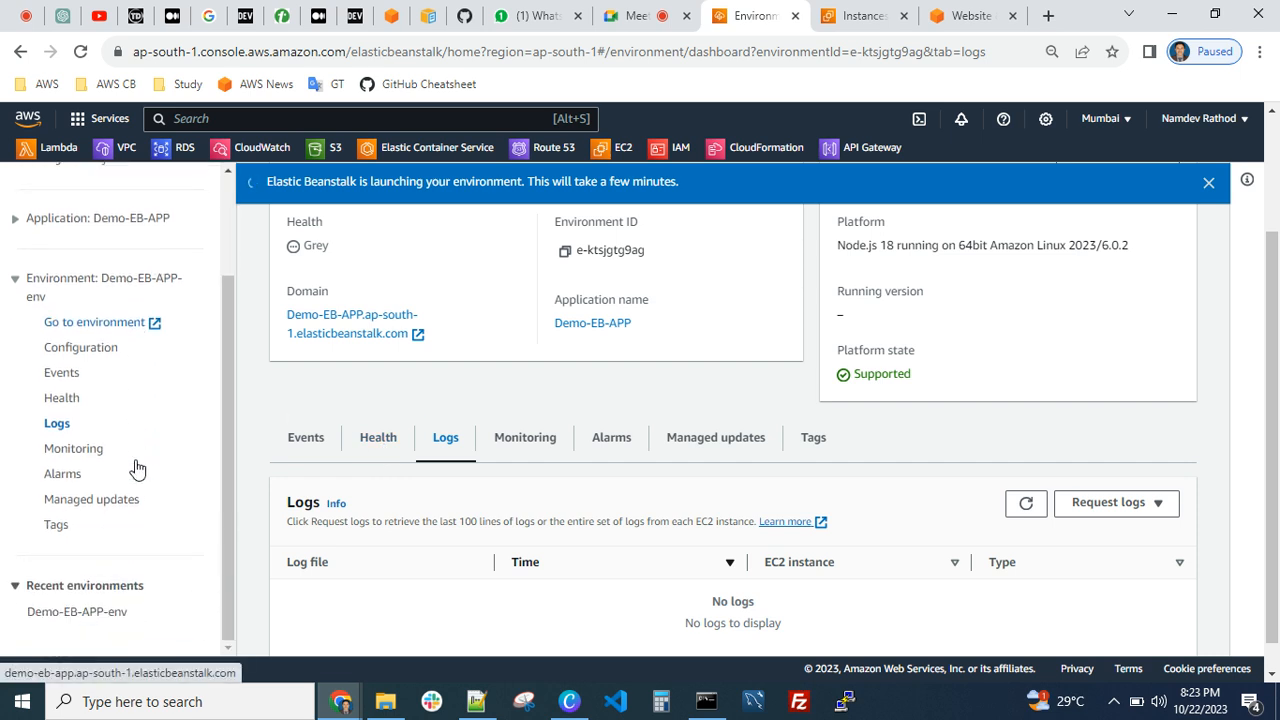
# Open the environment's configuration and examine its service access, networking, instance traffic and scaling, updates, and platform software settings
pyautogui.click(88, 357)
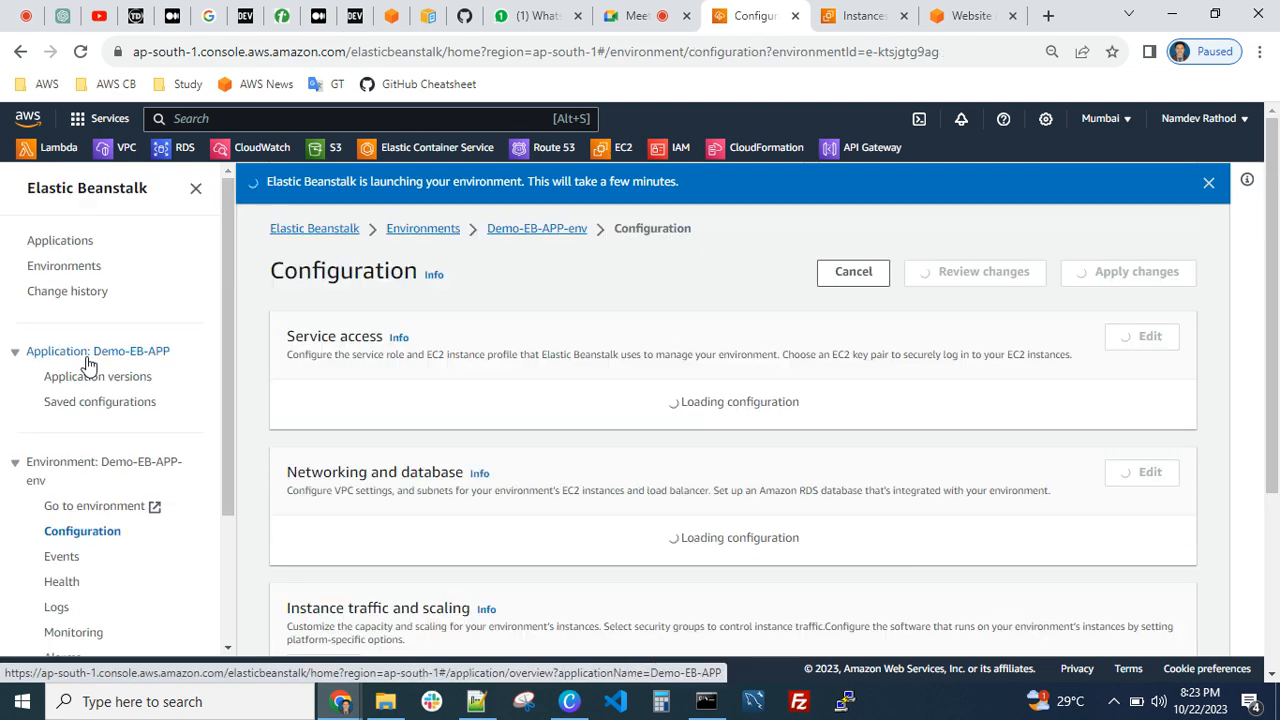
pyautogui.scroll(-1, 723, 443)
pyautogui.scroll(-3, 723, 443)
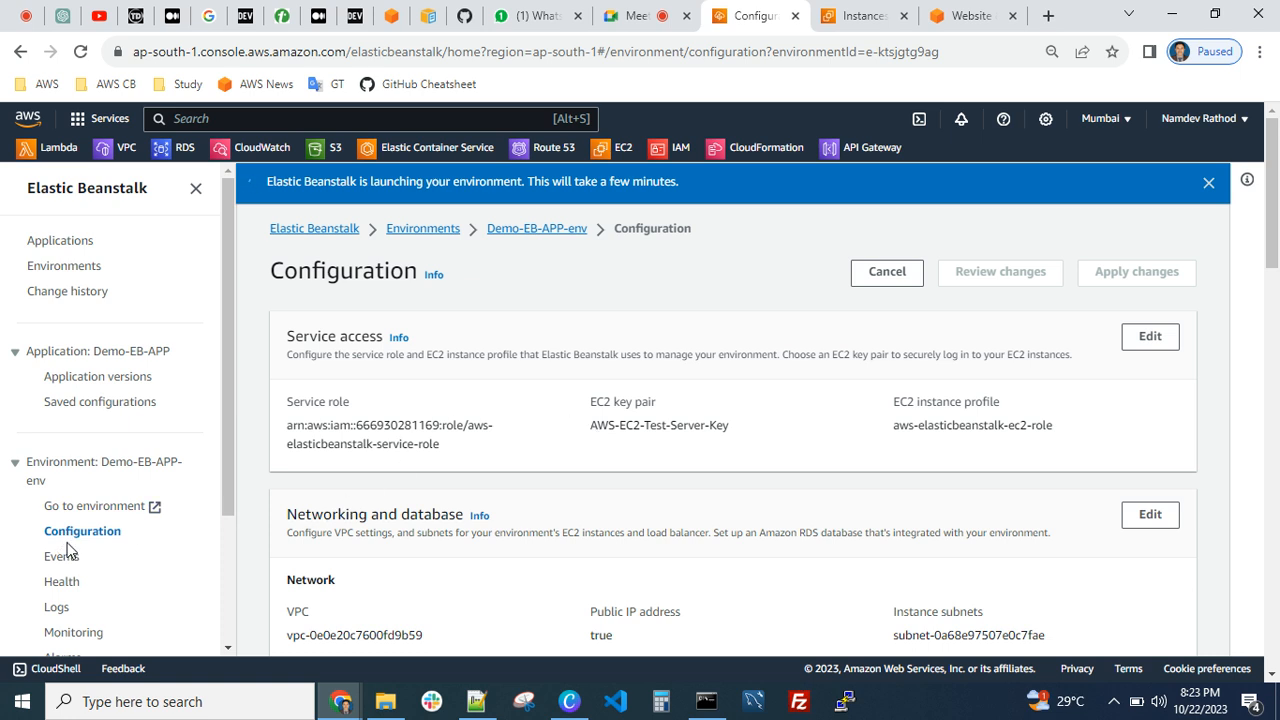
pyautogui.scroll(-2, 68, 548)
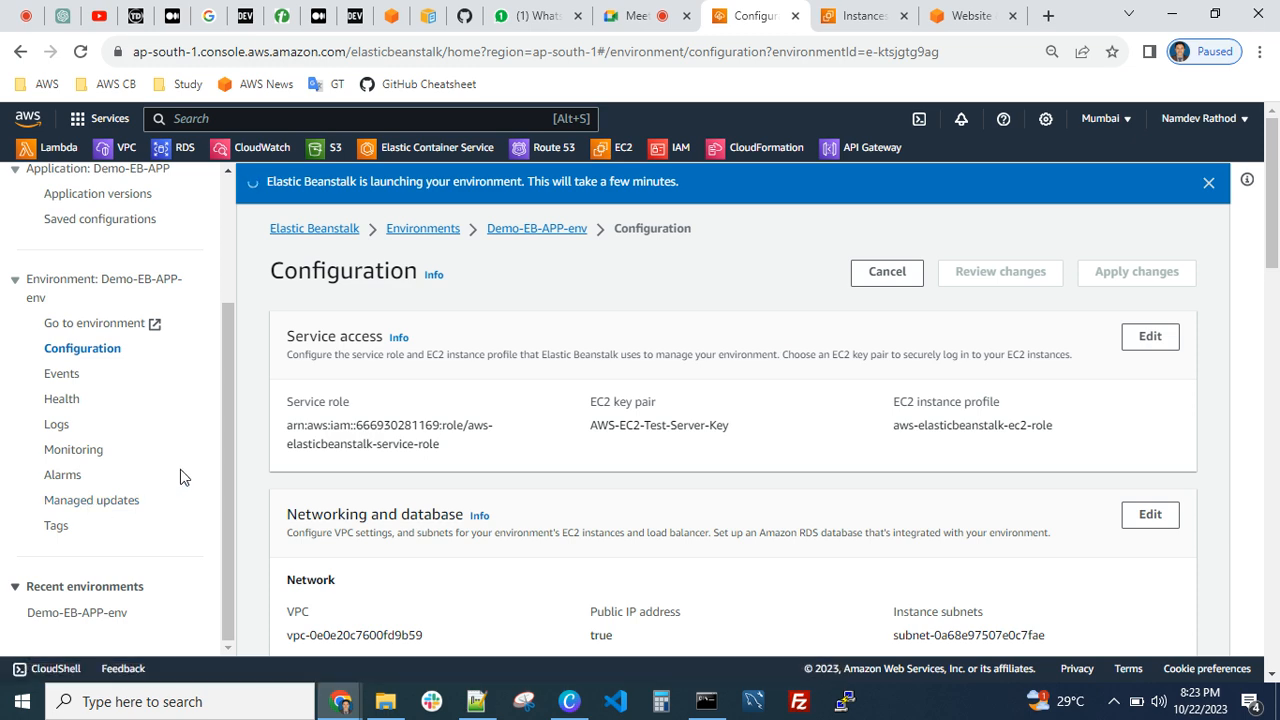
pyautogui.scroll(-5, 601, 518)
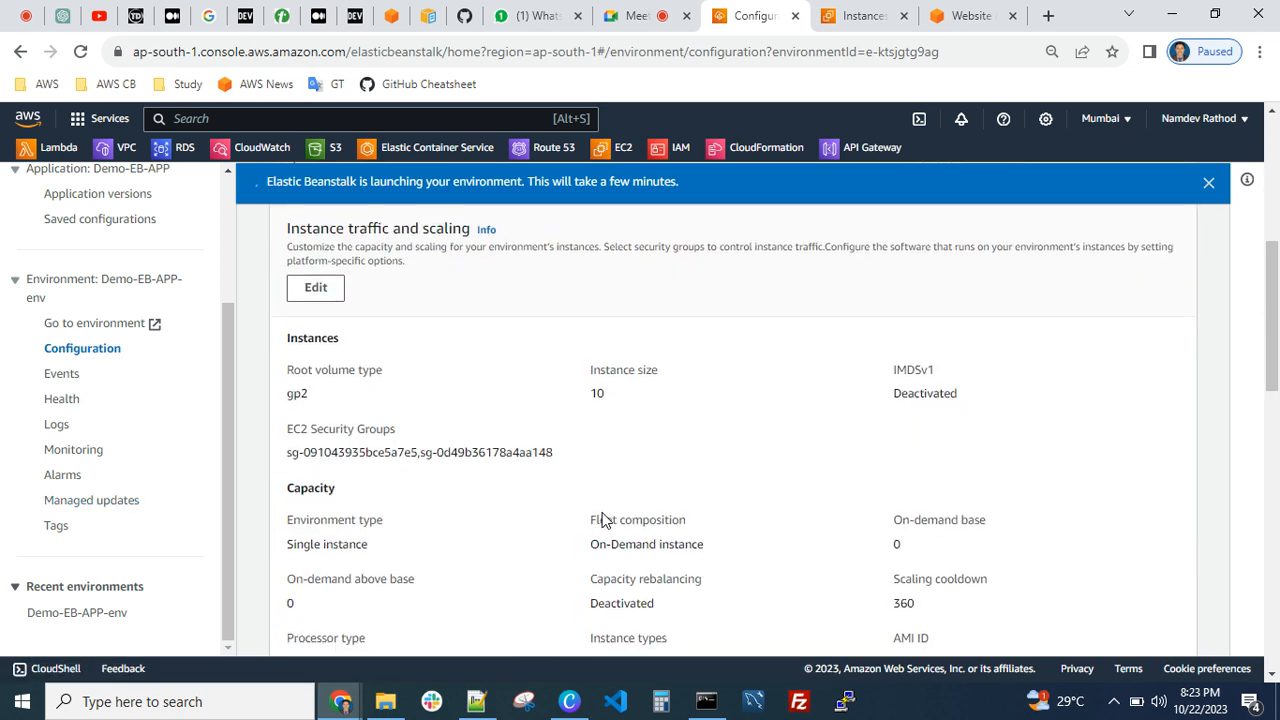
pyautogui.scroll(-10, 601, 518)
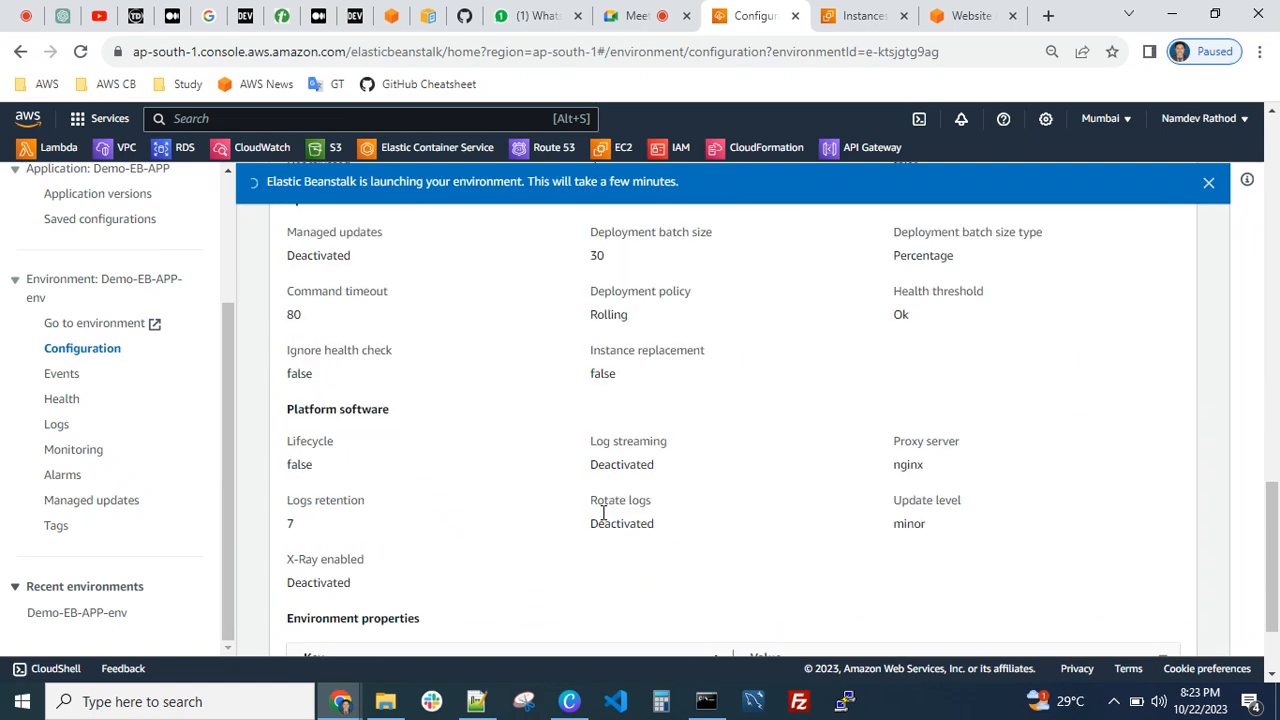
pyautogui.scroll(-2, 603, 514)
pyautogui.scroll(15, 603, 518)
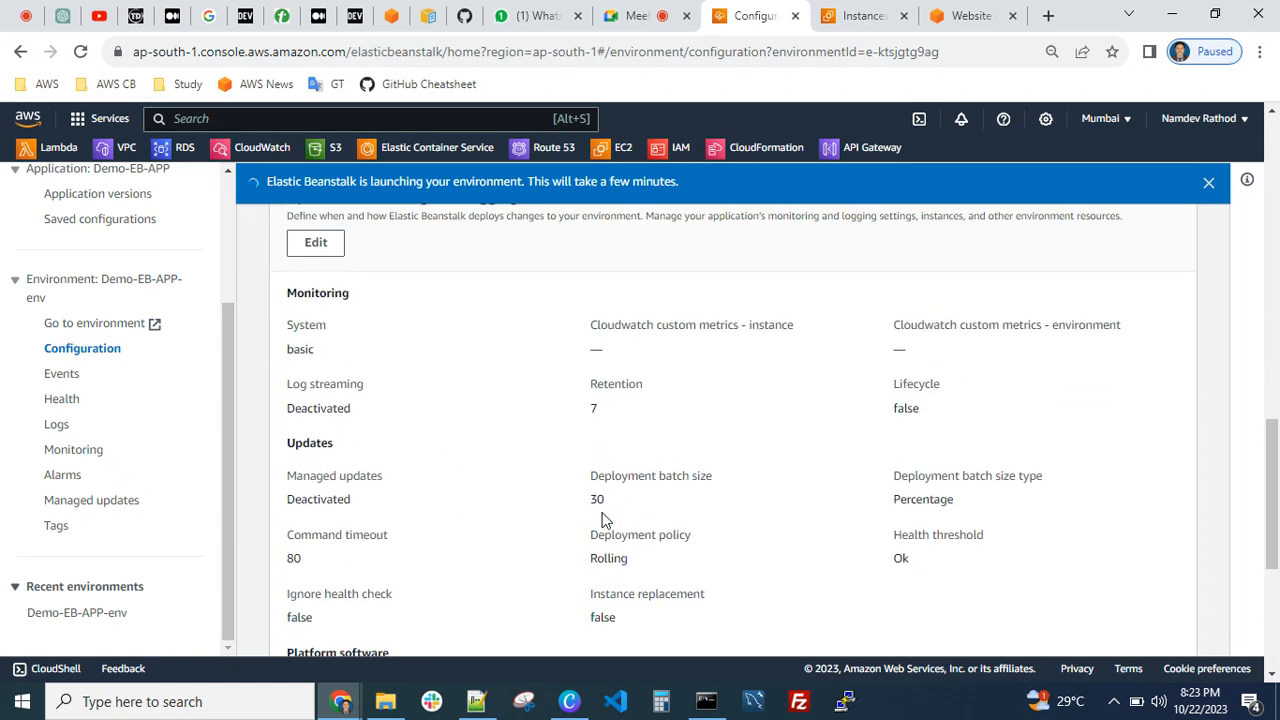
pyautogui.scroll(3, 603, 518)
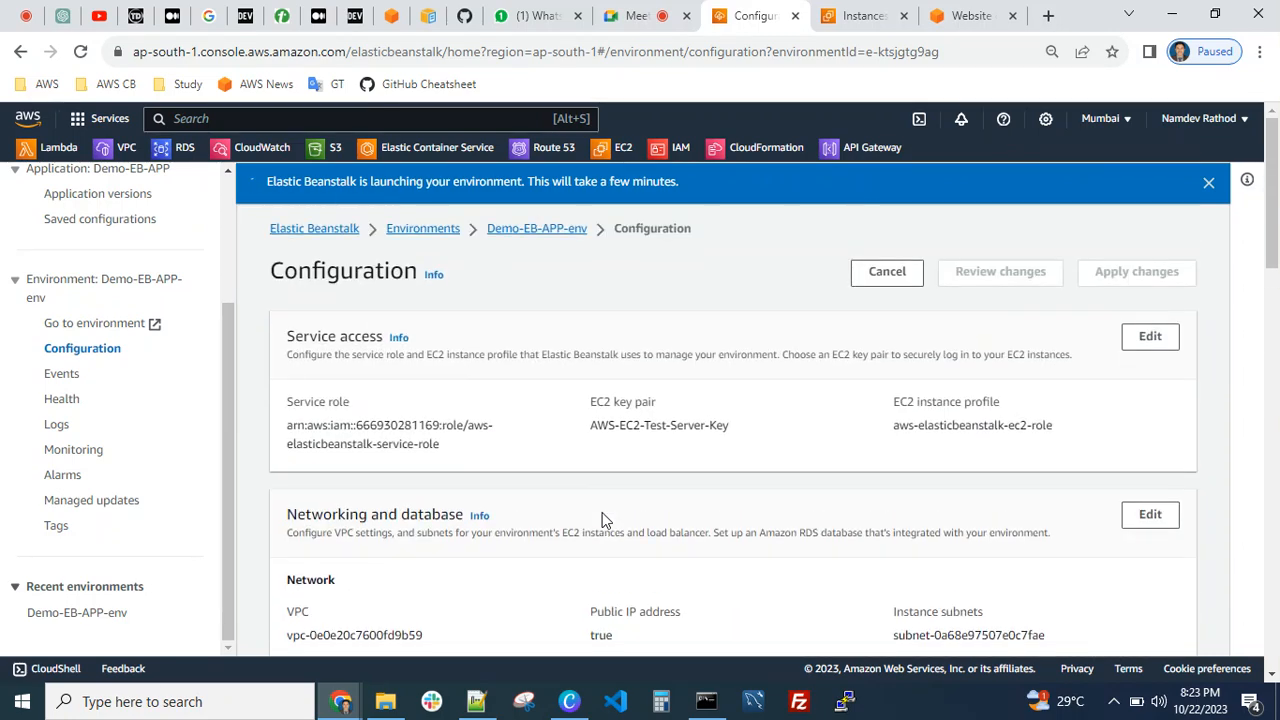
# Refresh the running EC2 instances to check for the instance launched by Demo-EB-APP-env
pyautogui.click(860, 15)
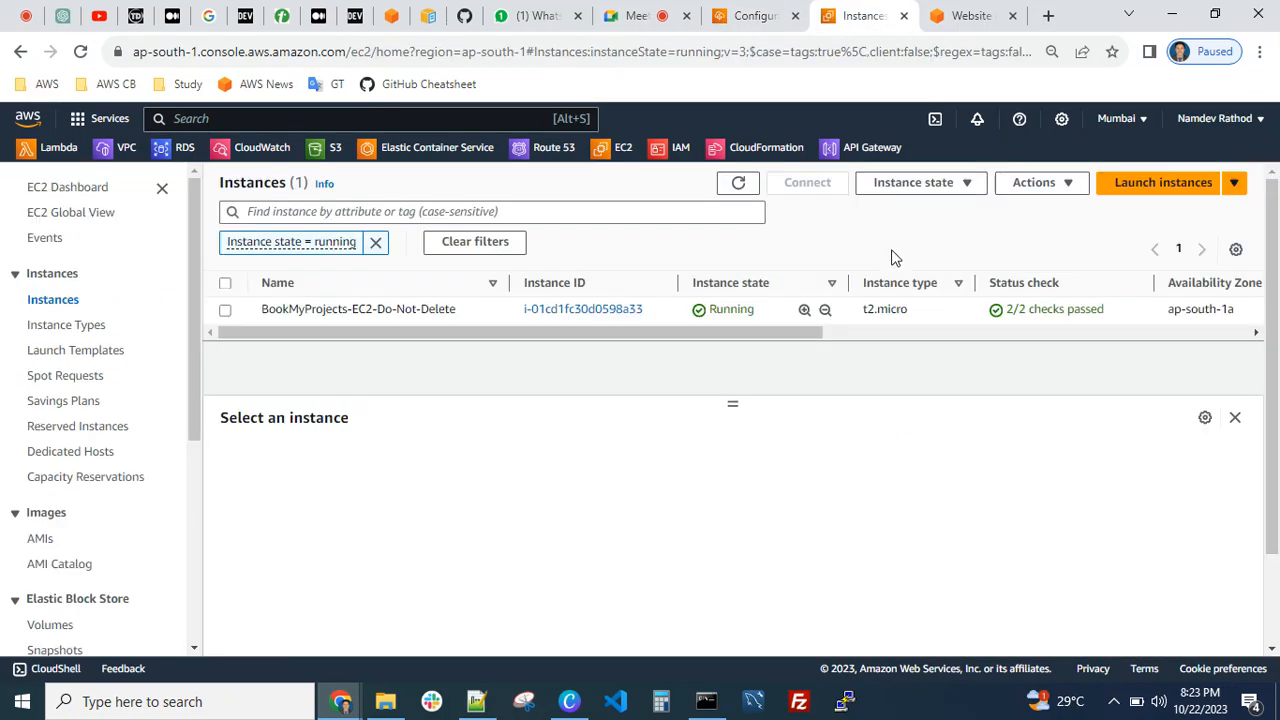
pyautogui.click(754, 185)
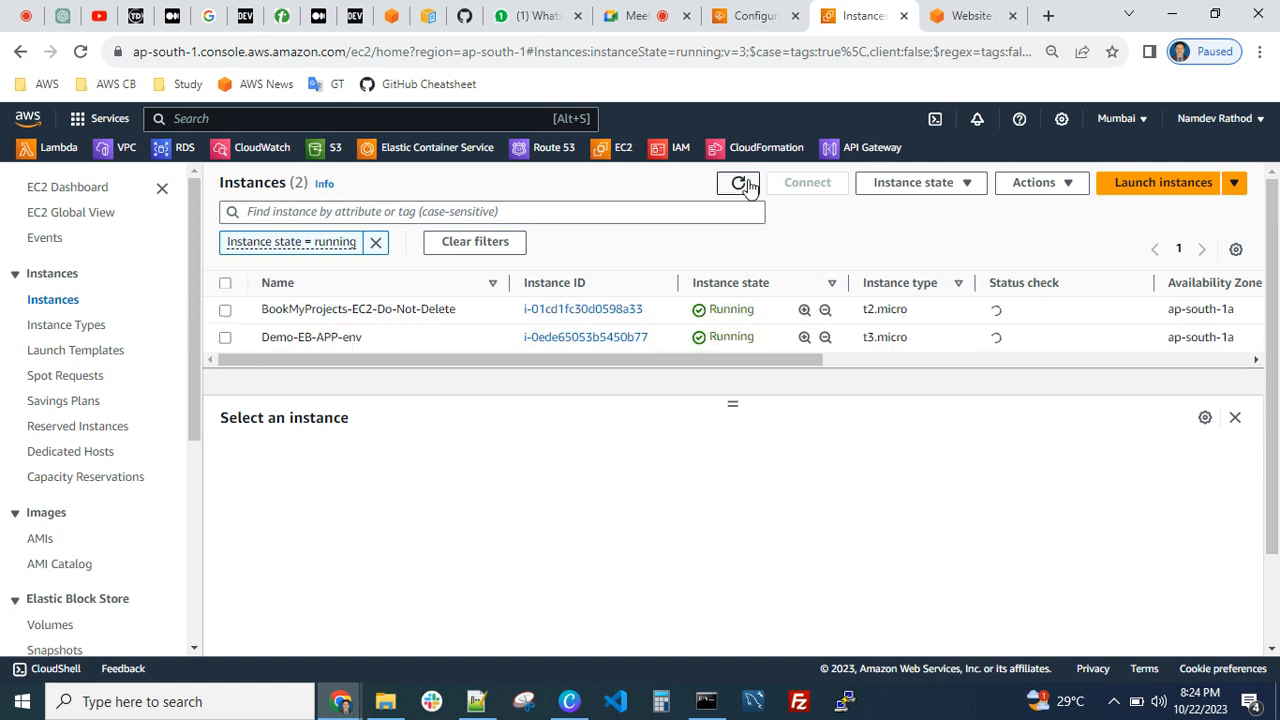
pyautogui.click(738, 183)
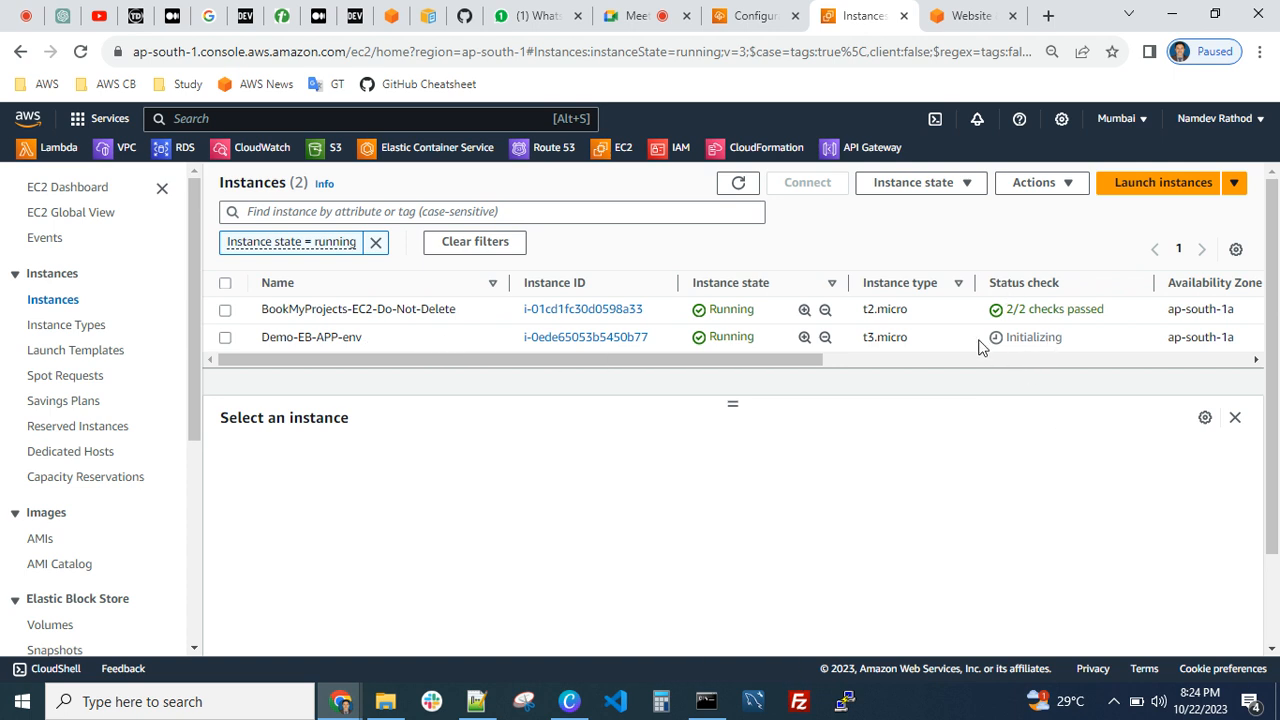
# Return to the Demo-EB-APP-env configuration and open the environment's website in a new tab
pyautogui.click(748, 17)
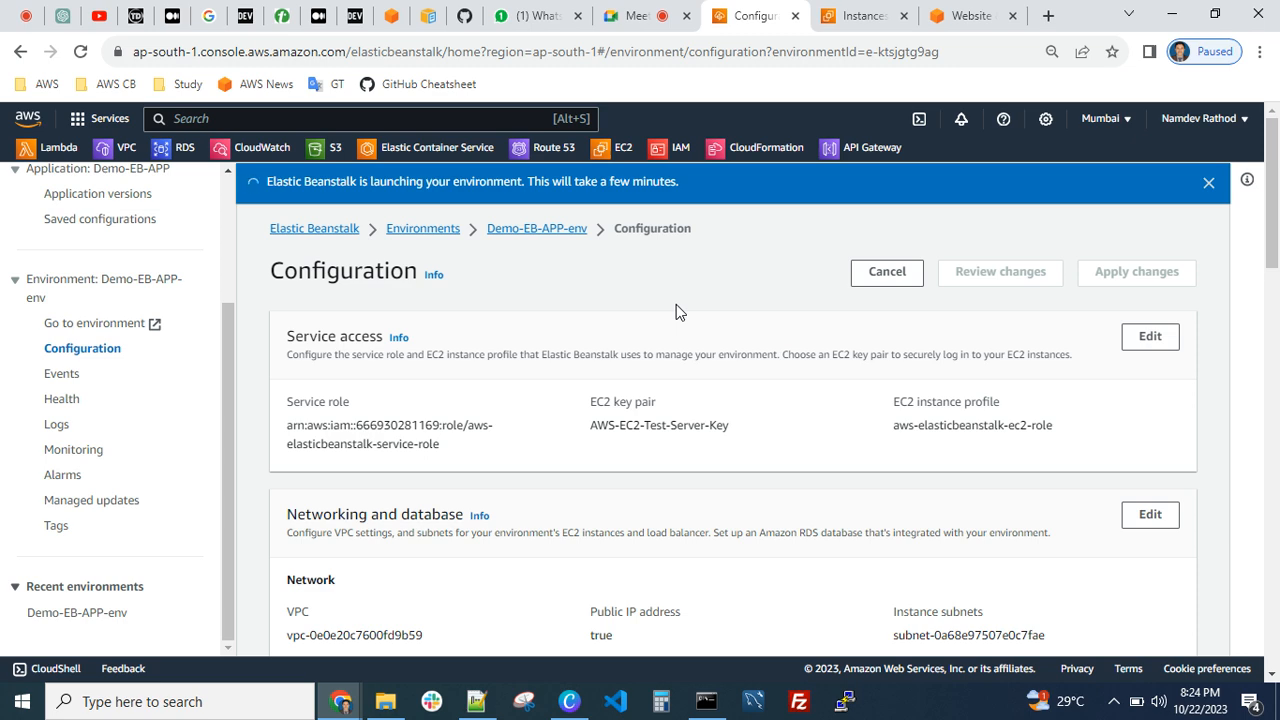
pyautogui.scroll(-3, 557, 349)
pyautogui.scroll(3, 450, 354)
pyautogui.click(103, 325)
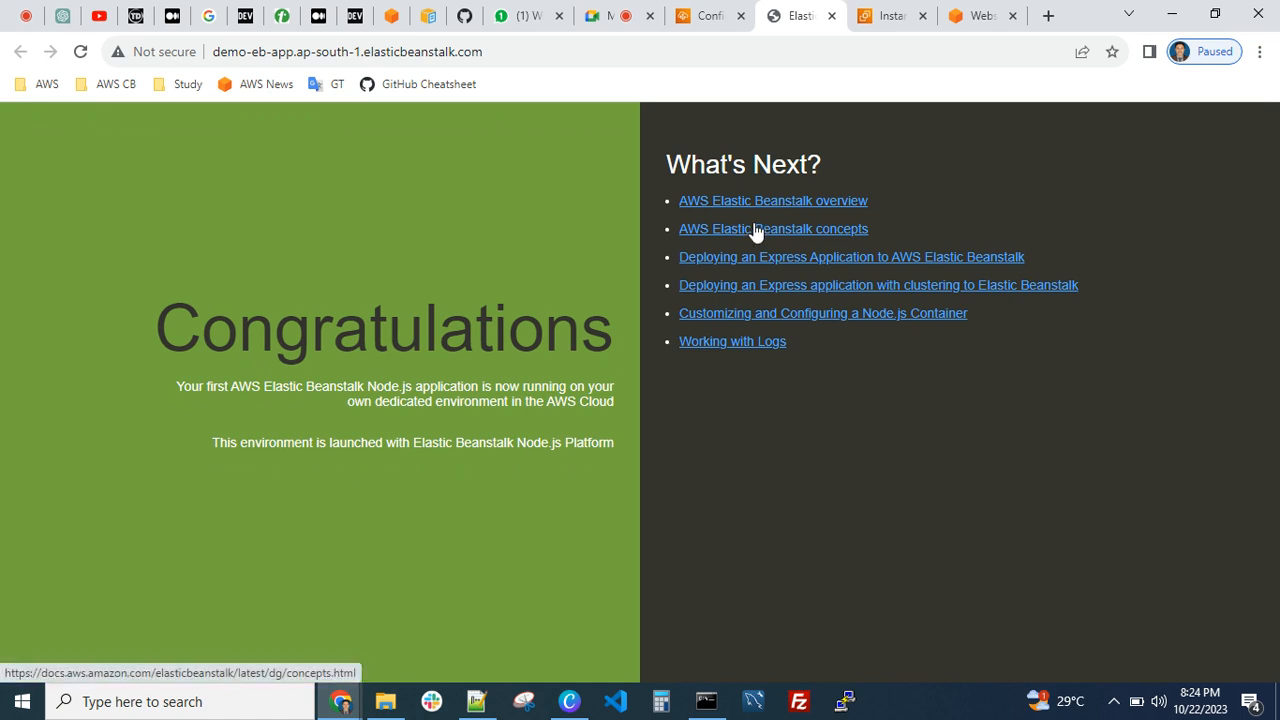
# Compare the Elastic Beanstalk configuration page with the deployed Node.js sample application page
pyautogui.click(708, 18)
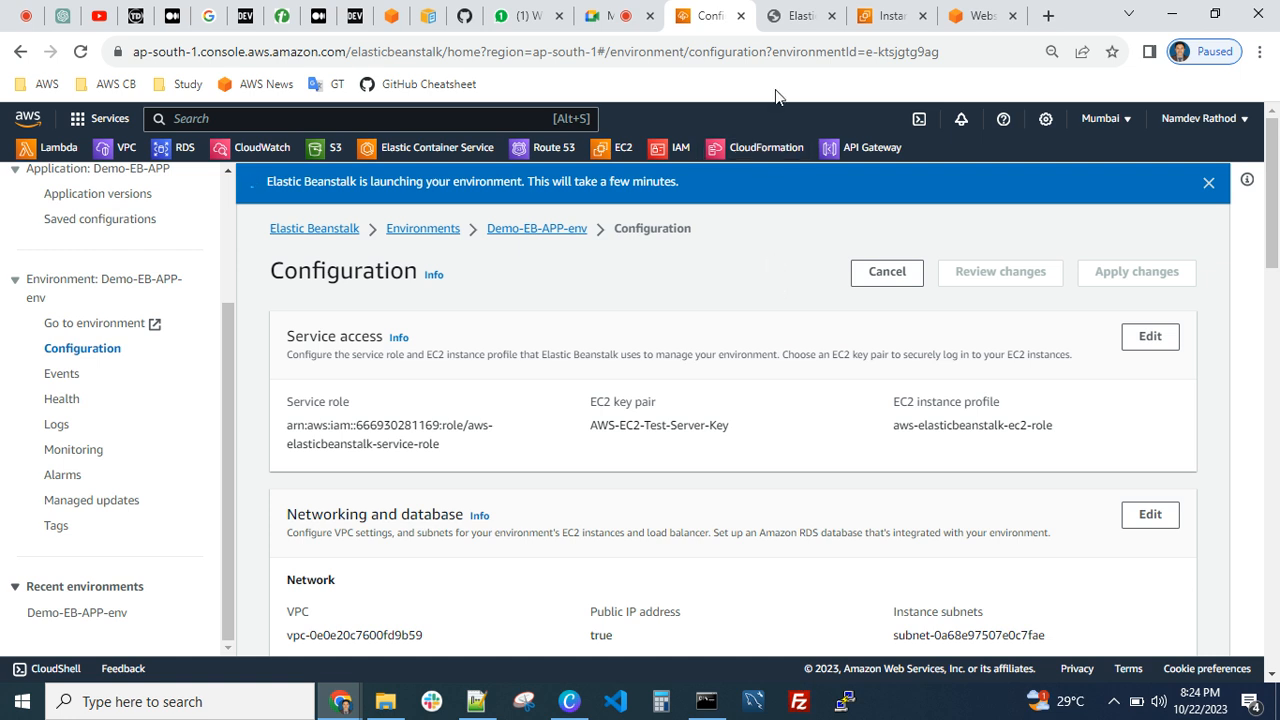
pyautogui.moveTo(795, 22)
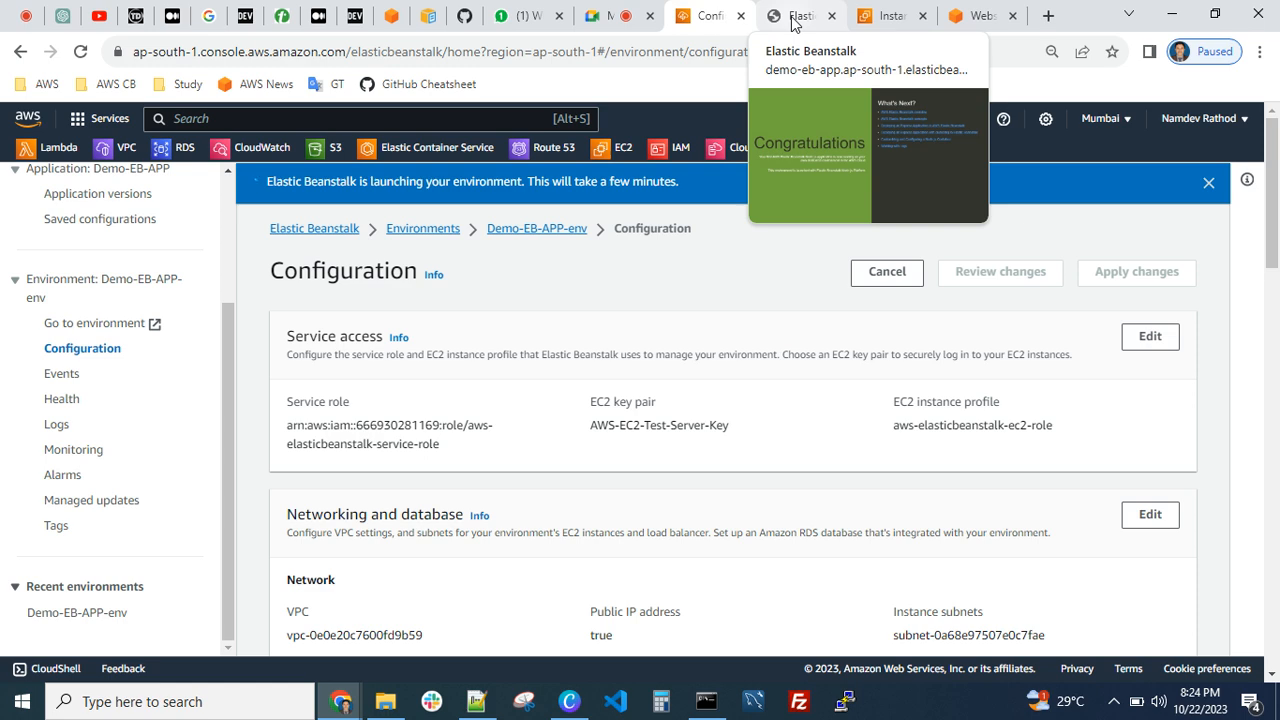
pyautogui.click(795, 22)
pyautogui.click(706, 22)
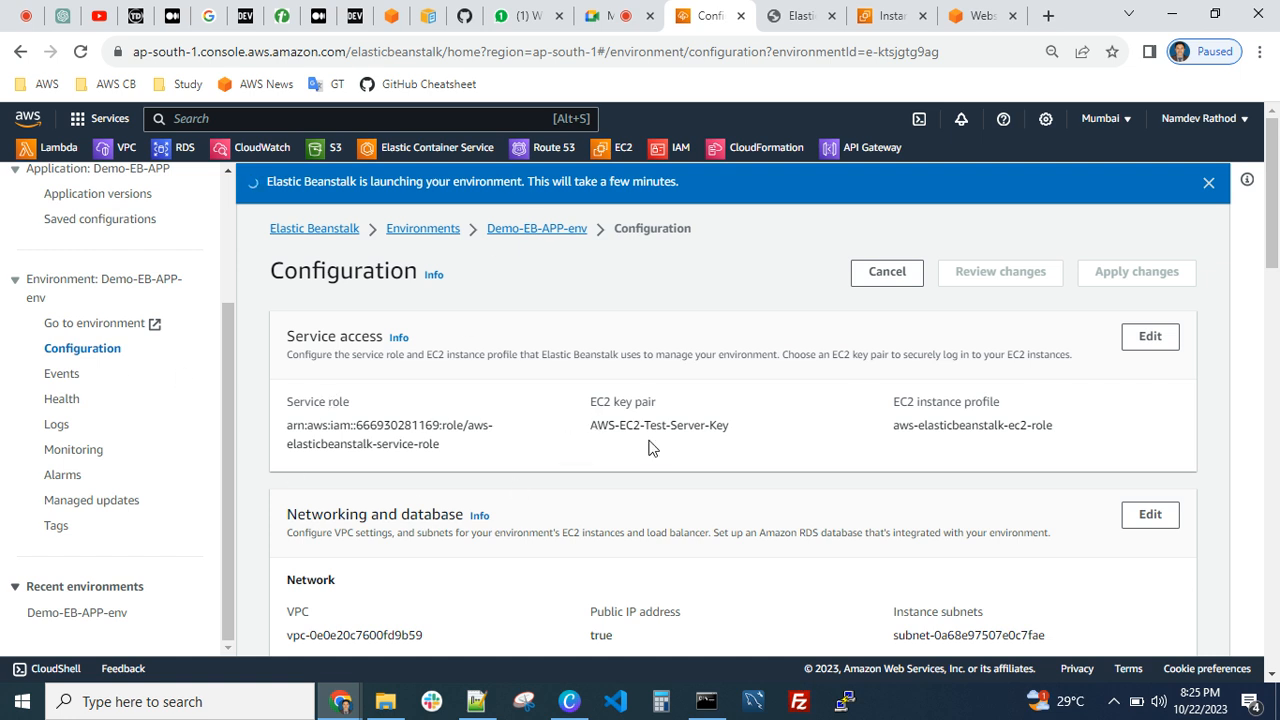
# Look over the environment's instance traffic and scaling configuration, and go back to the running EC2 instances
pyautogui.scroll(-5, 754, 409)
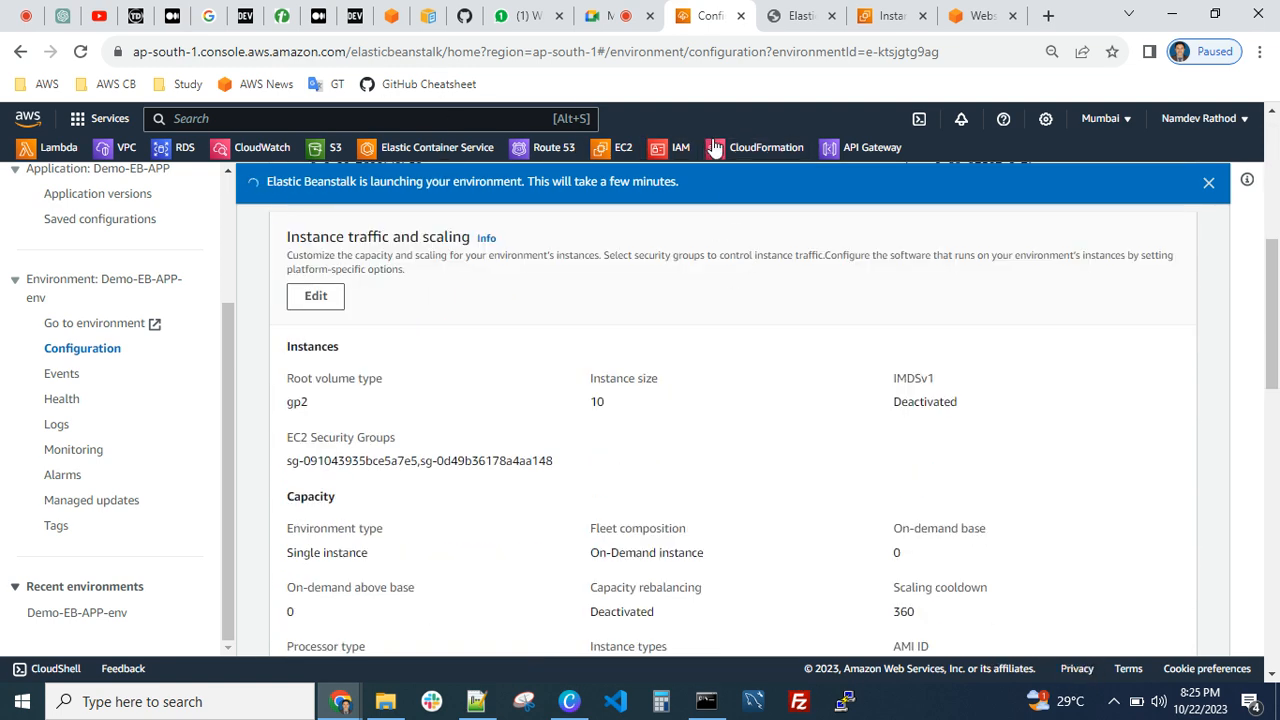
pyautogui.click(800, 16)
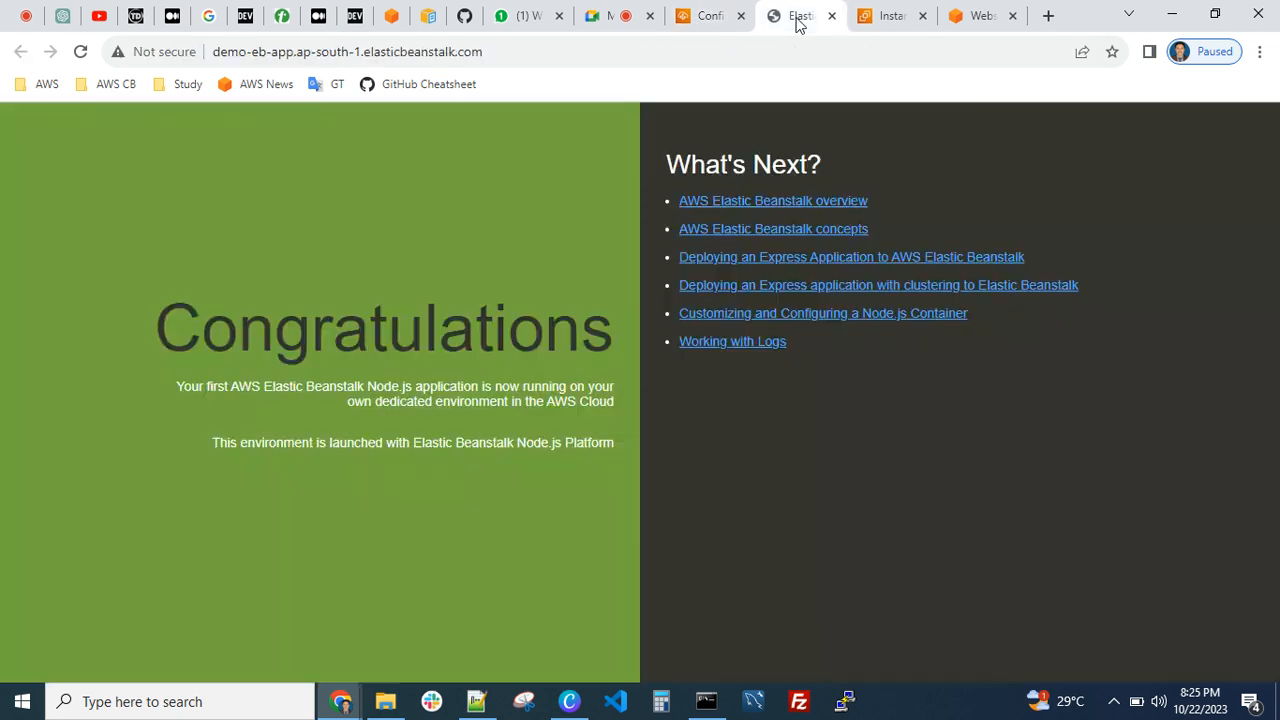
pyautogui.click(893, 16)
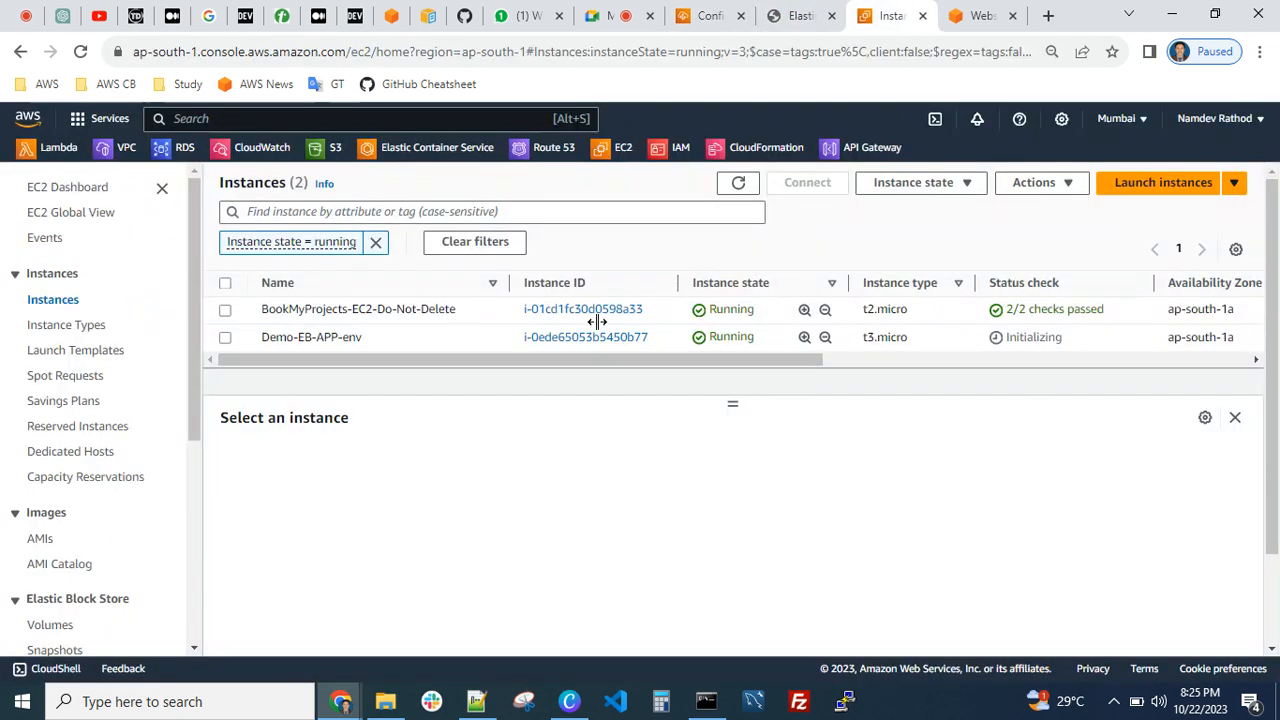
# Refresh the running EC2 instances and examine the details of the Demo-EB-APP-env instance, including its addresses, IAM role, AMI and key pair
pyautogui.click(738, 186)
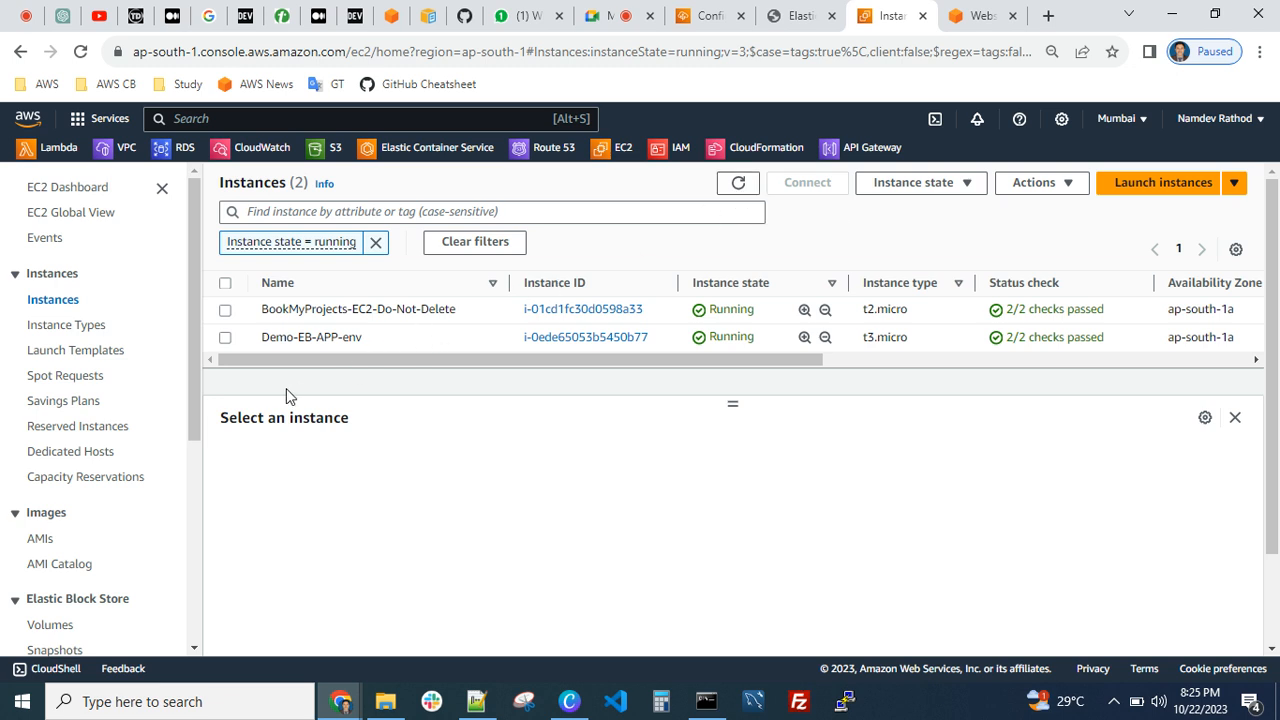
pyautogui.click(225, 338)
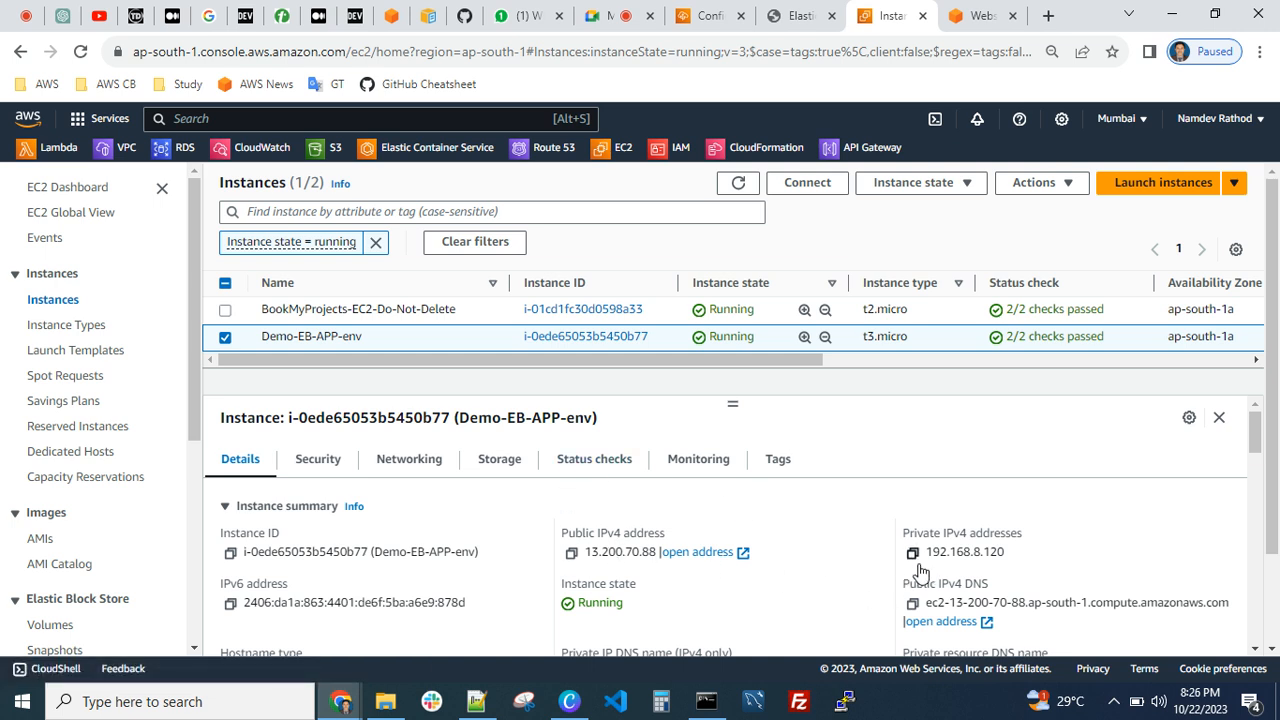
pyautogui.scroll(-1, 395, 587)
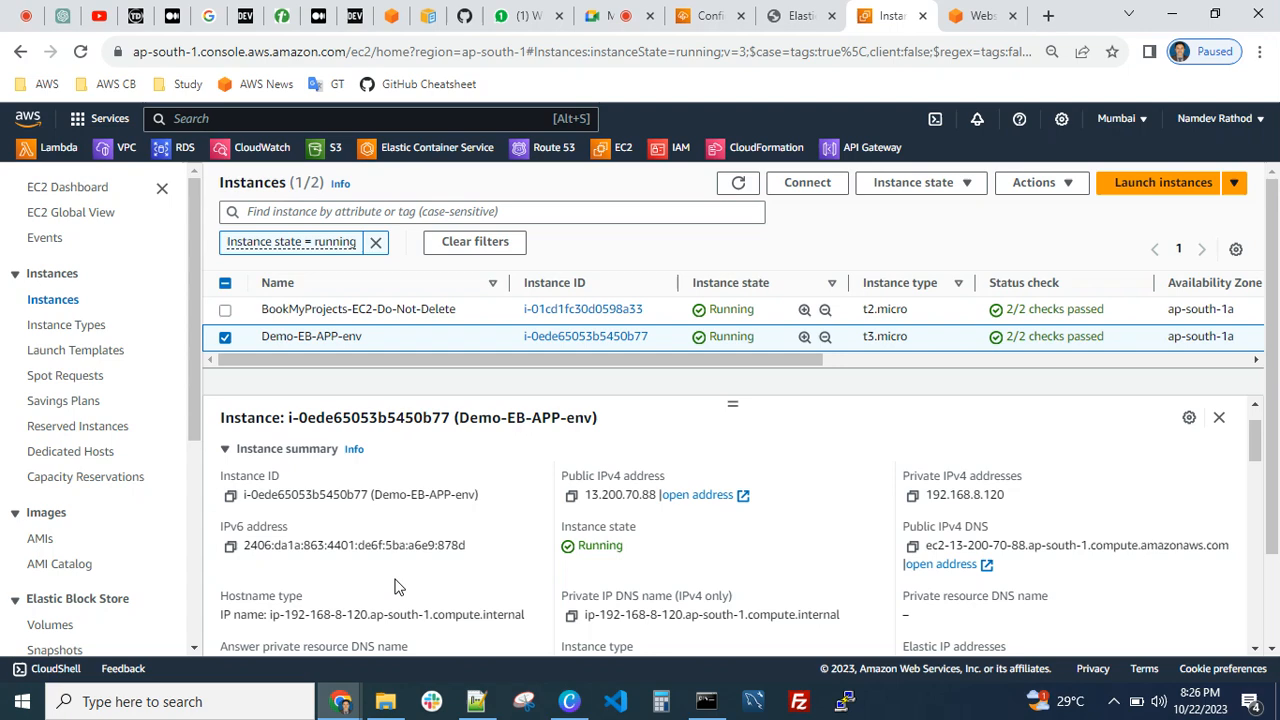
pyautogui.scroll(1, 395, 587)
pyautogui.scroll(-2, 397, 567)
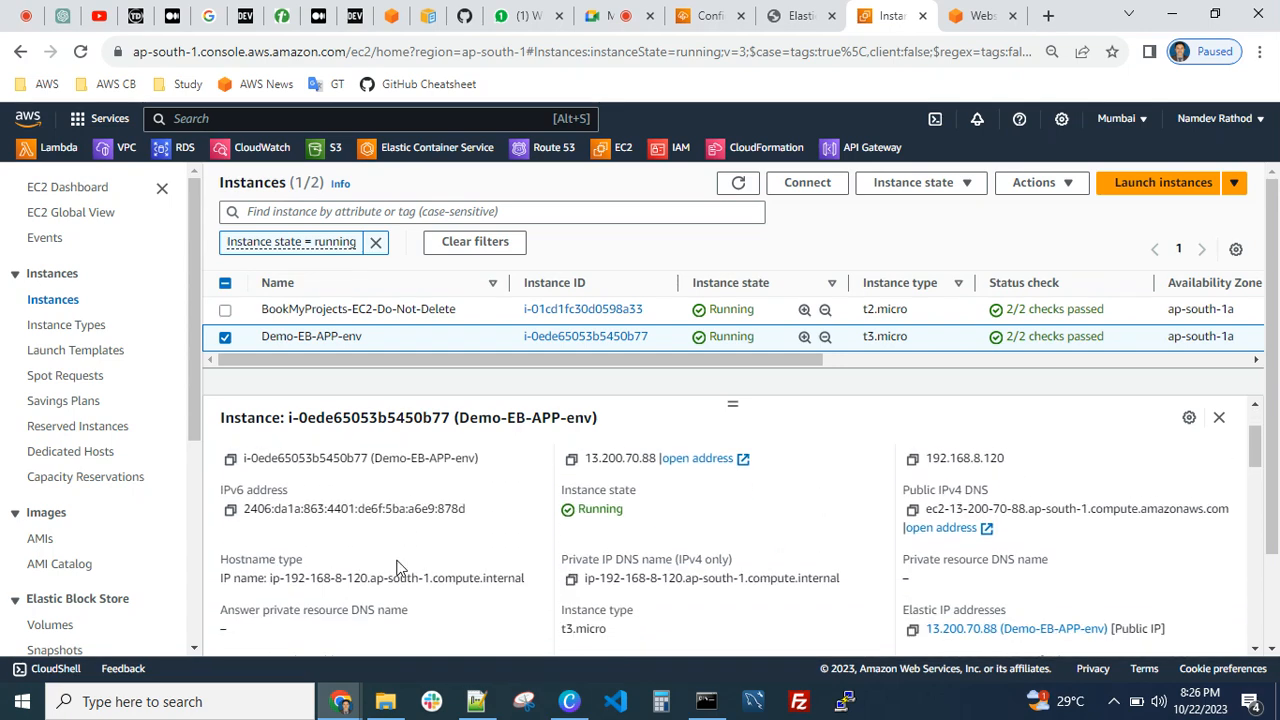
pyautogui.scroll(-3, 397, 567)
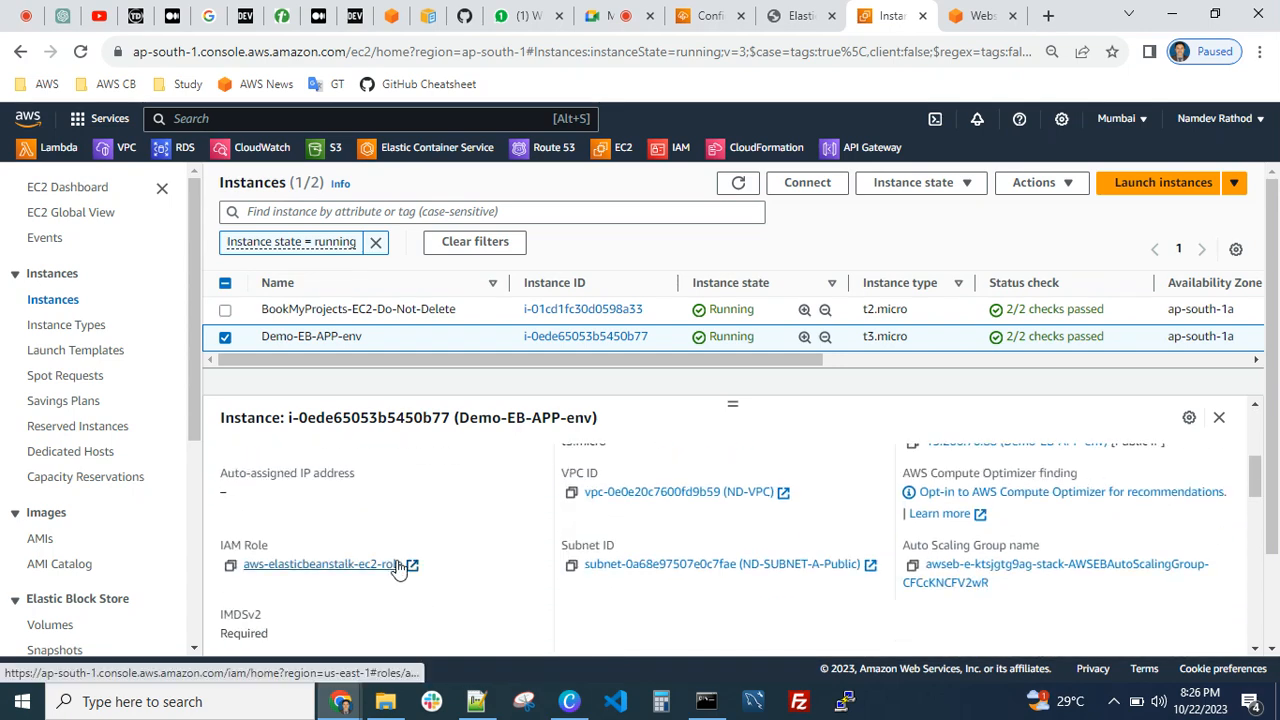
pyautogui.scroll(-3, 397, 567)
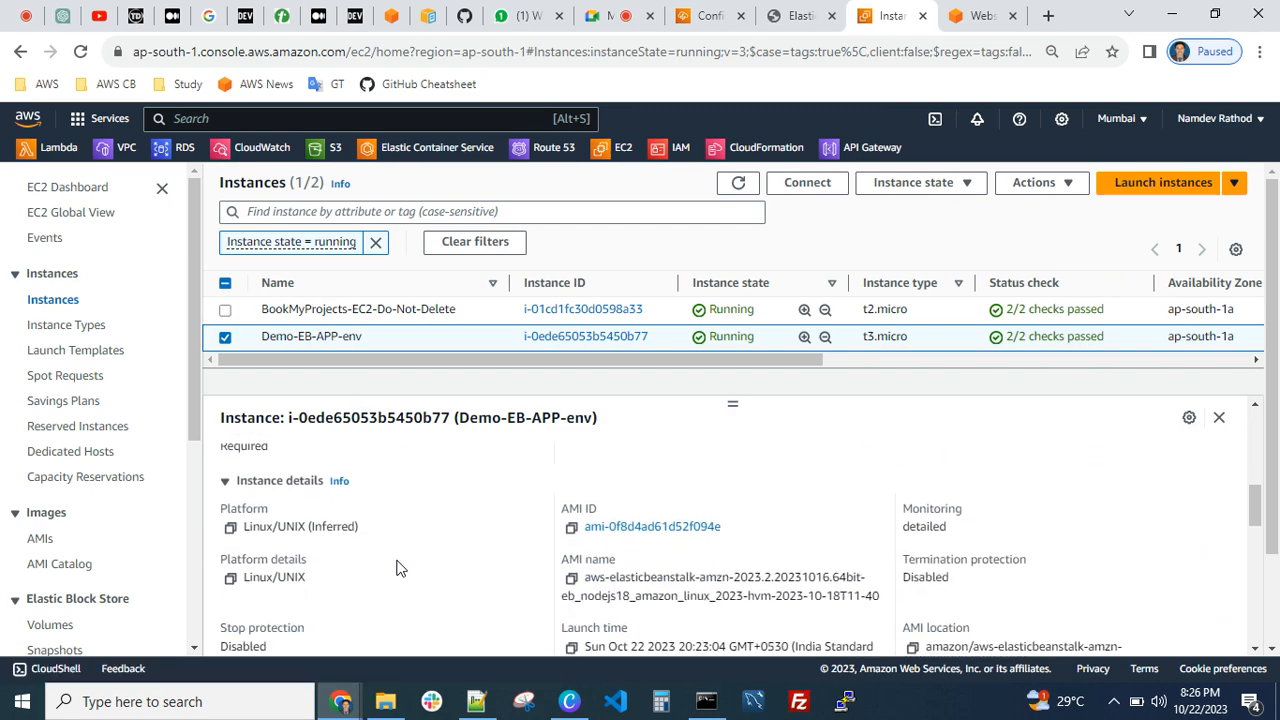
pyautogui.scroll(-3, 397, 568)
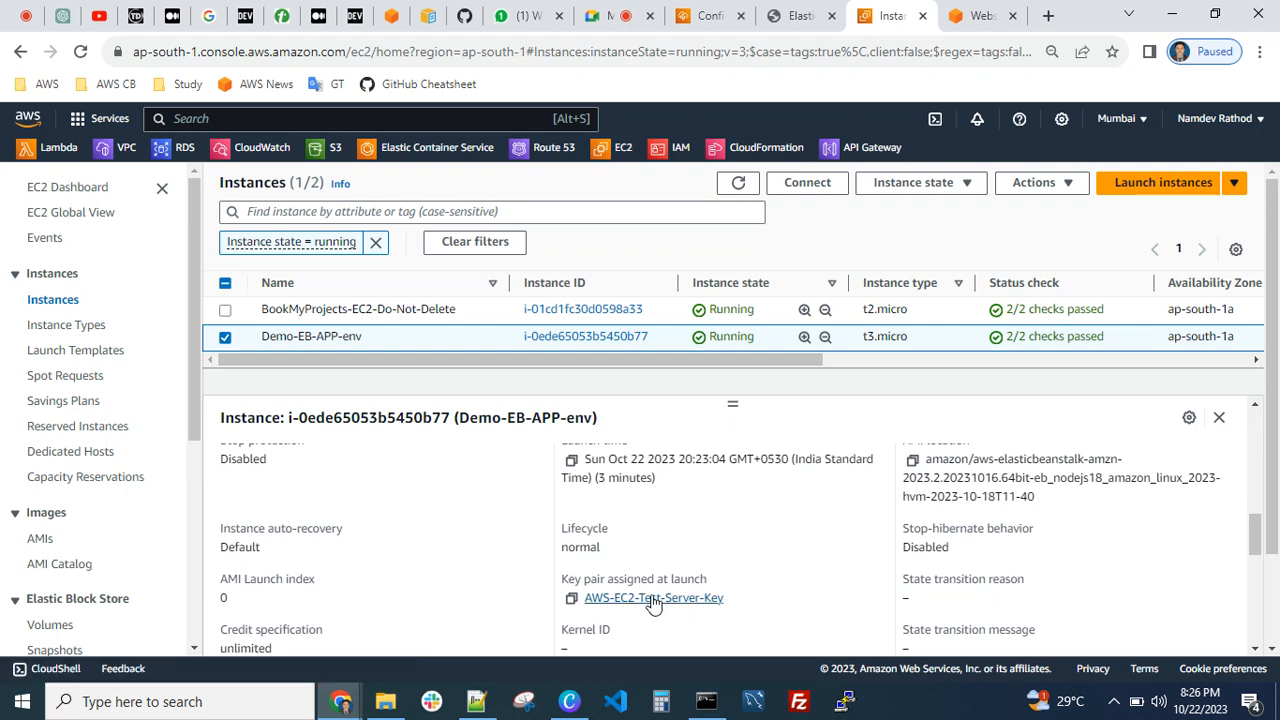
pyautogui.scroll(3, 620, 590)
pyautogui.scroll(3, 615, 585)
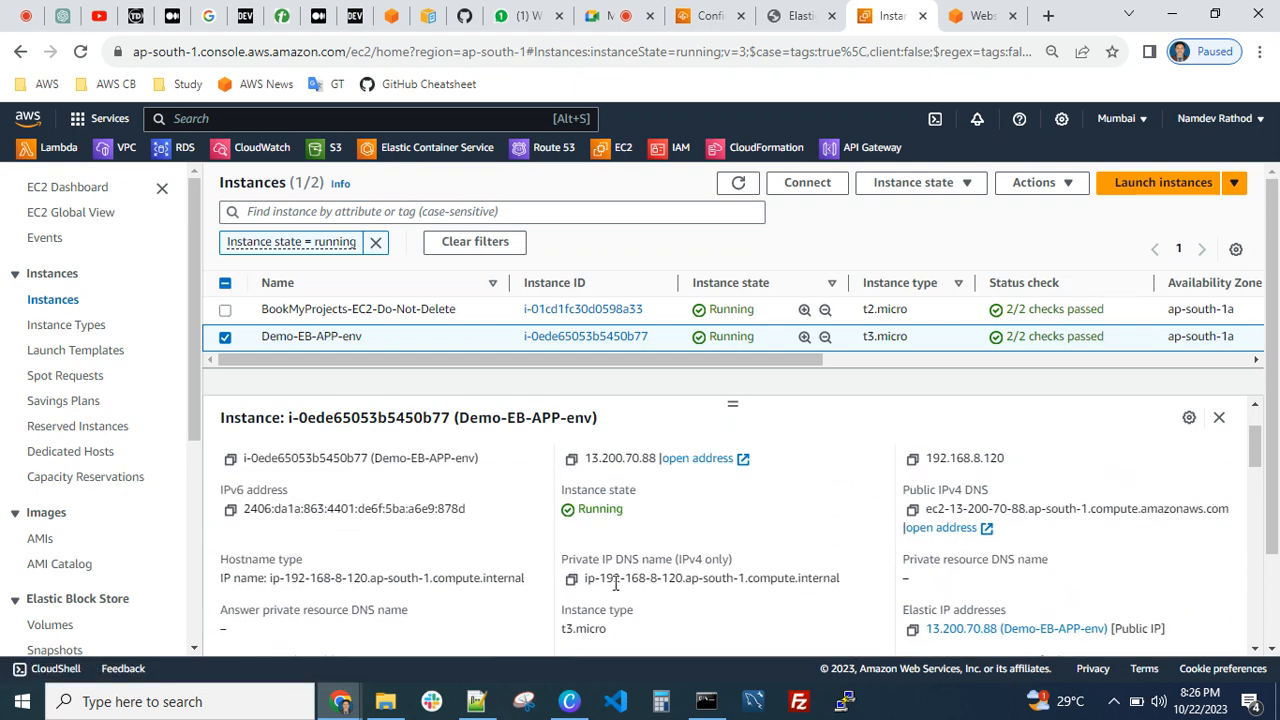
pyautogui.scroll(2, 615, 585)
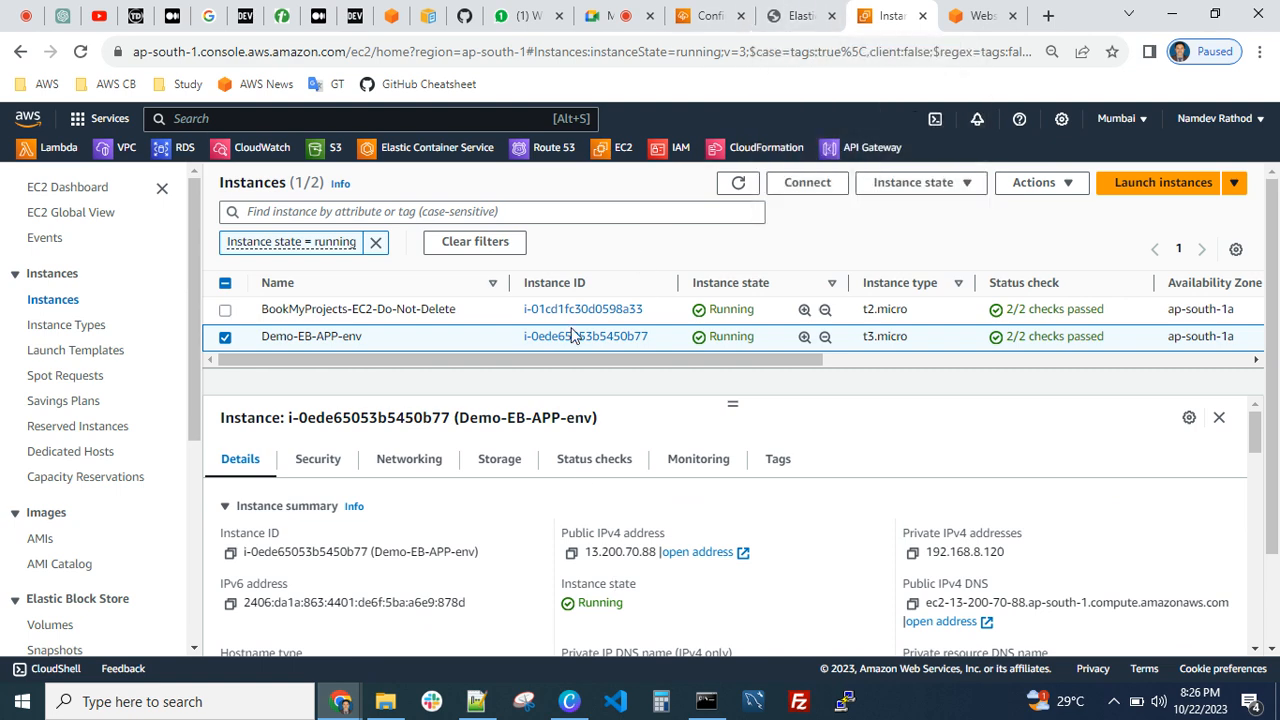
# Return to Elastic Beanstalk, open the Demo-EB-APP-env overview, refresh its status and dismiss the launch notification
pyautogui.click(793, 27)
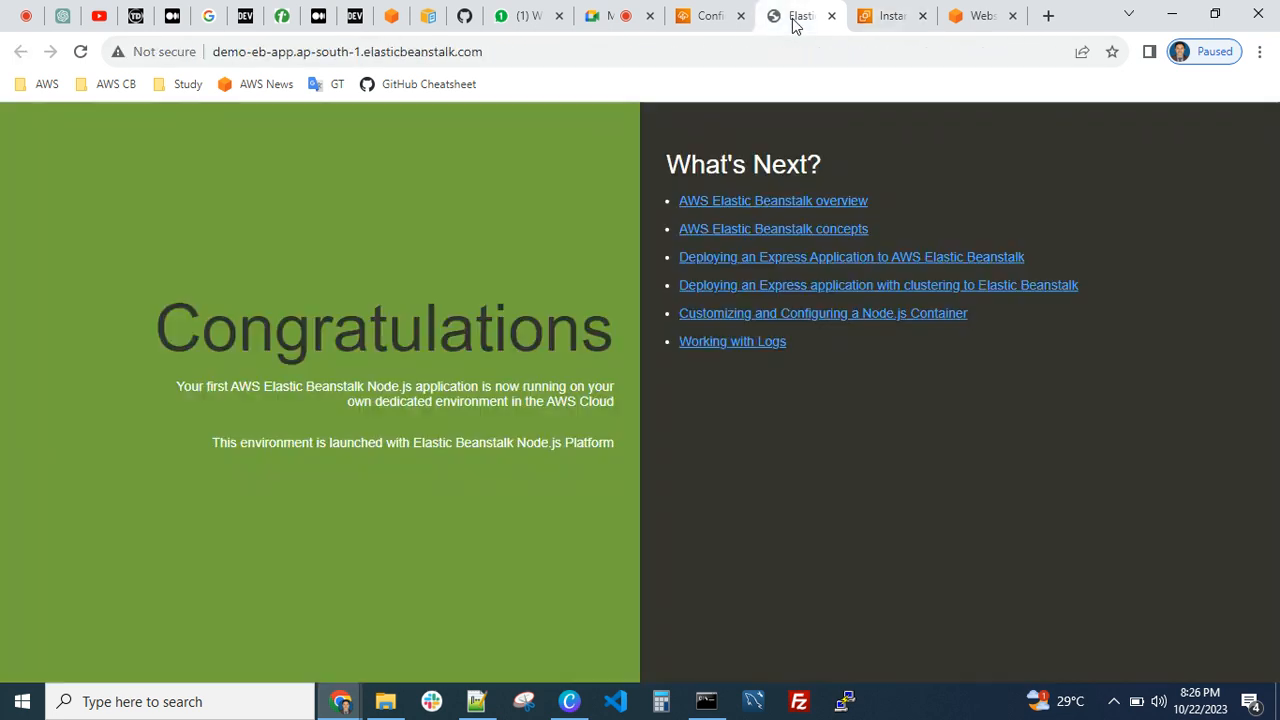
pyautogui.click(709, 21)
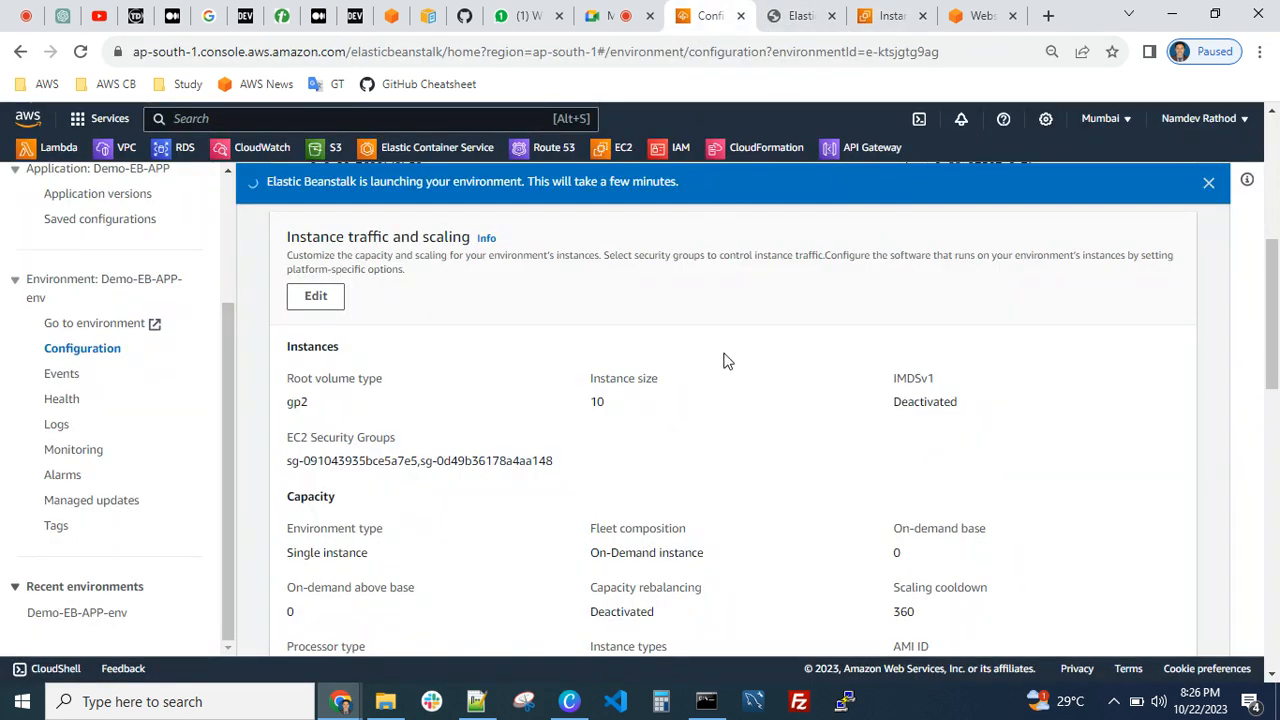
pyautogui.click(1208, 186)
pyautogui.scroll(5, 780, 431)
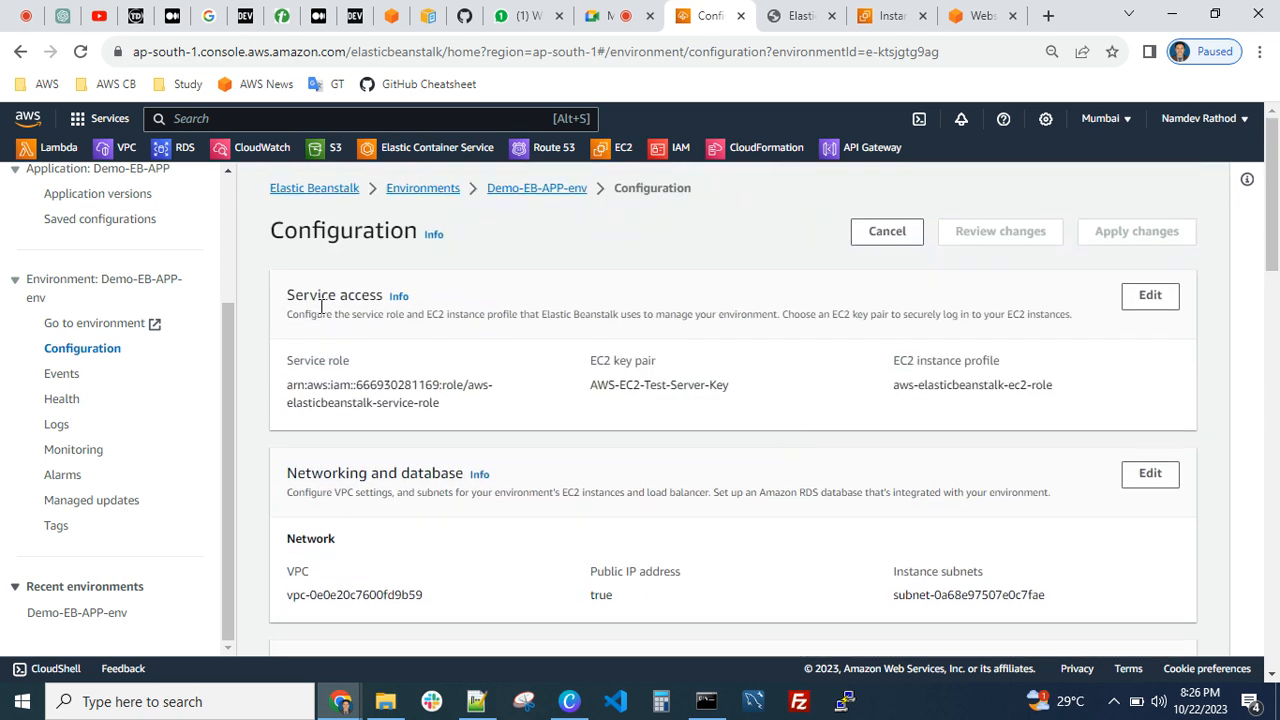
pyautogui.click(530, 189)
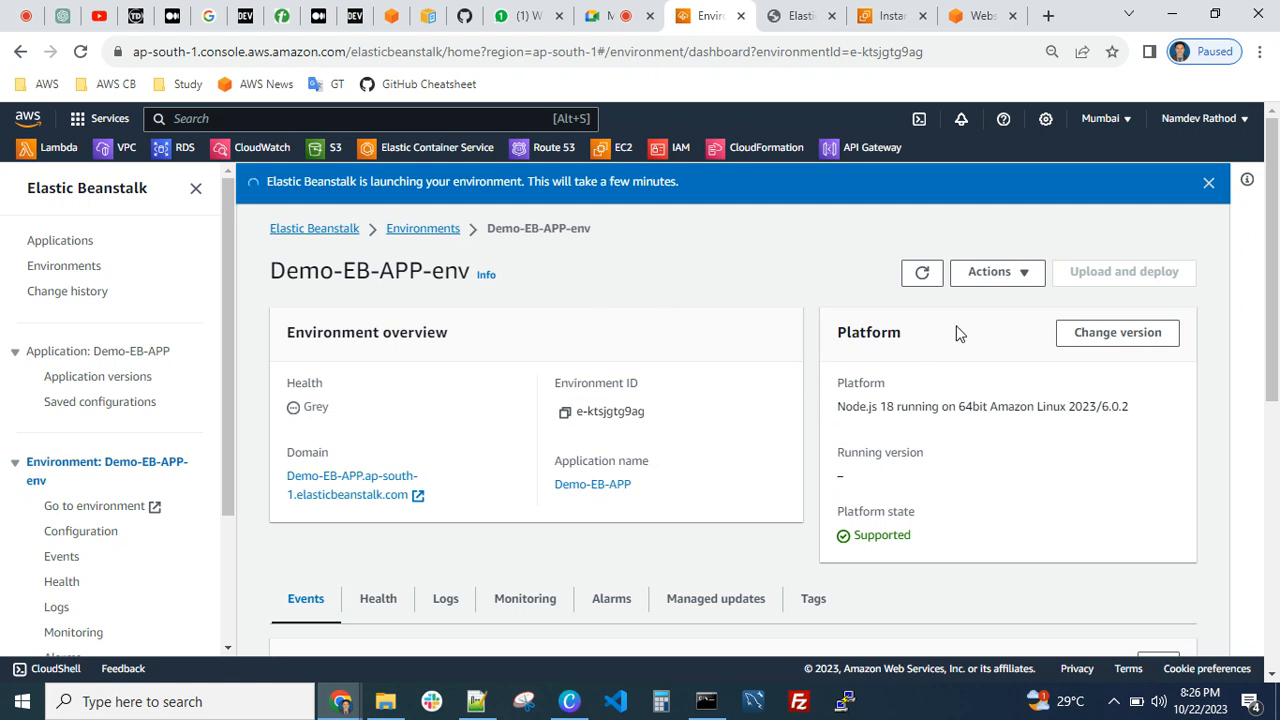
pyautogui.click(921, 272)
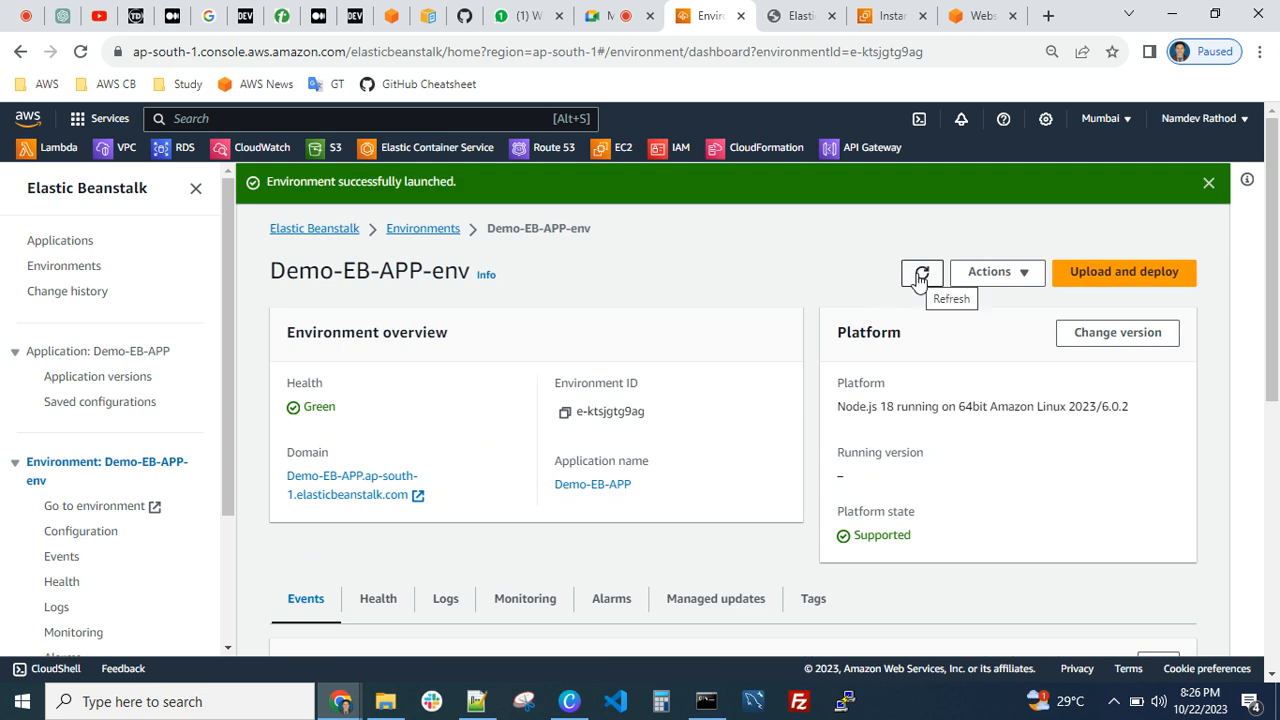
pyautogui.click(920, 274)
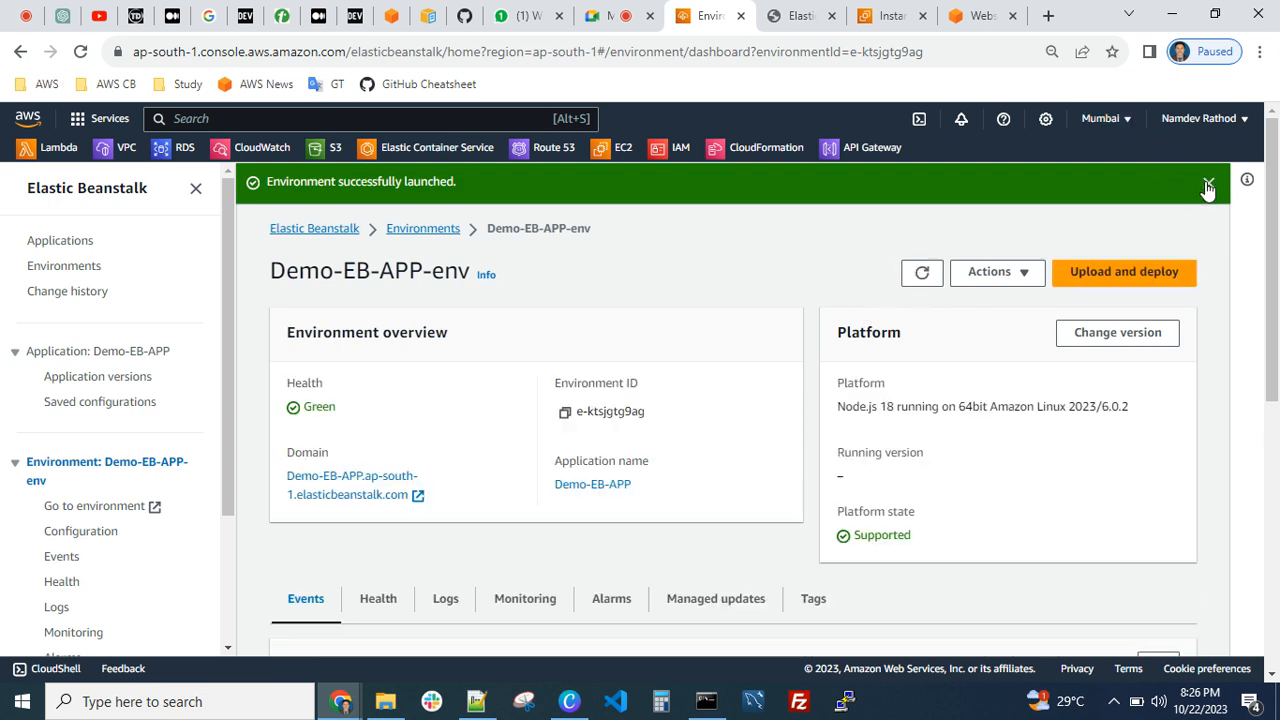
pyautogui.click(1208, 185)
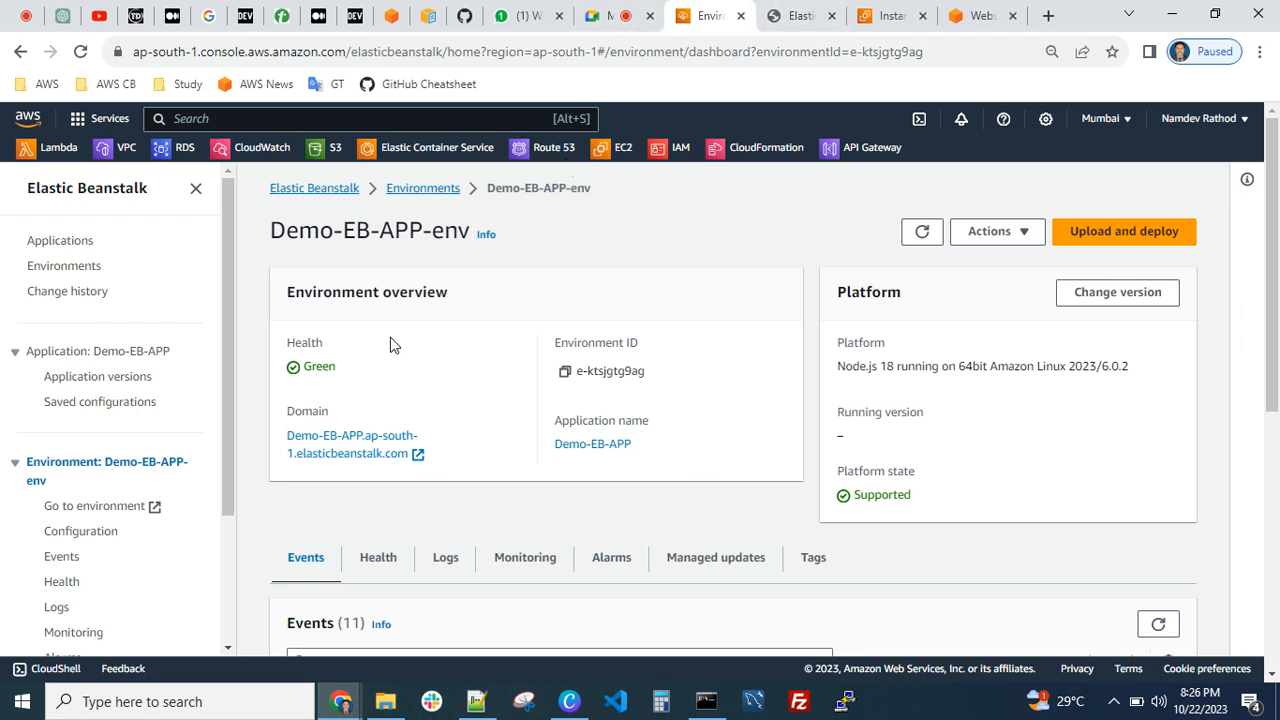
# Close the earlier sample application page and reopen the website from the domain link in the environment overview
pyautogui.scroll(-1, 500, 407)
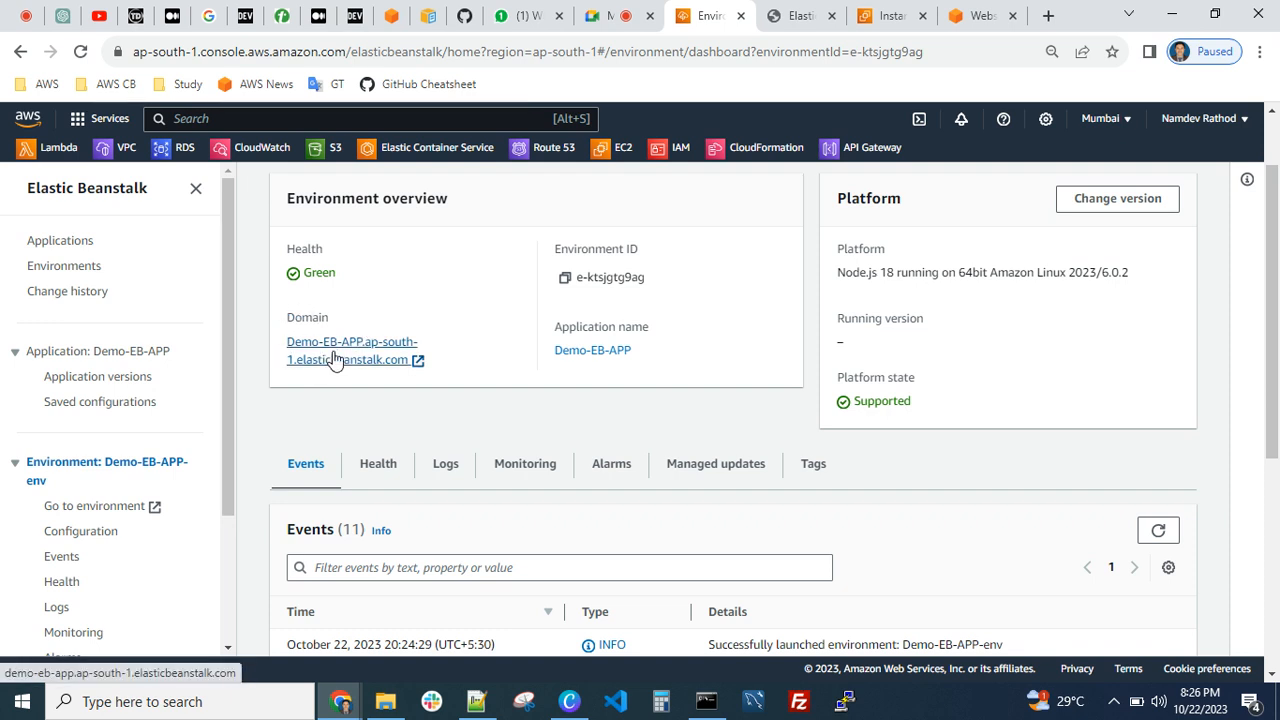
pyautogui.click(832, 16)
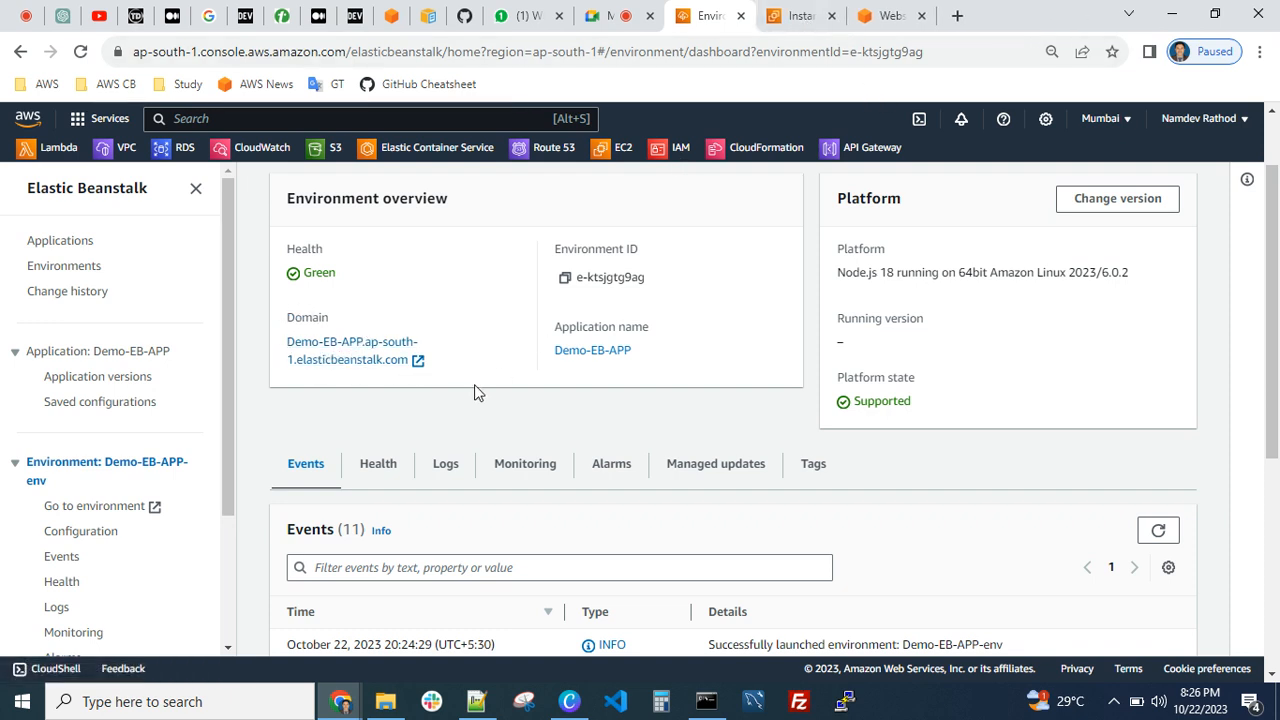
pyautogui.click(418, 362)
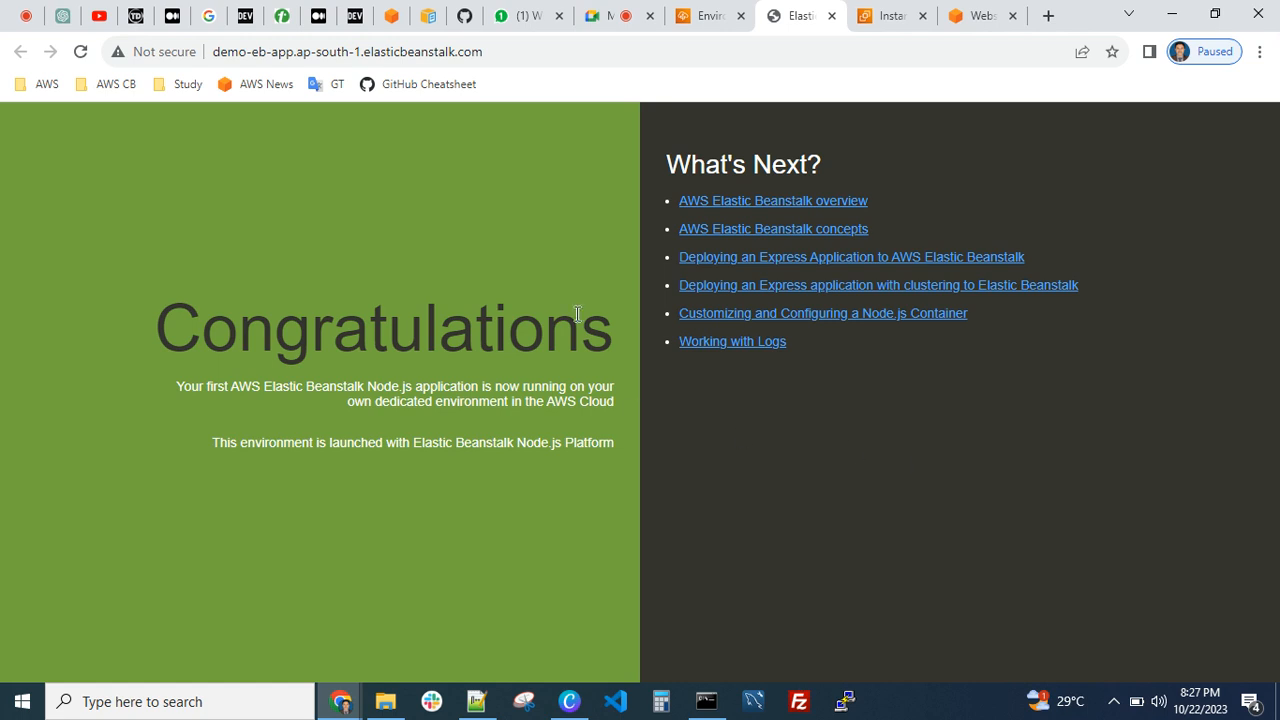
# Compare the environment overview with the sample application page, highlight the website's URL, and close the page
pyautogui.click(708, 16)
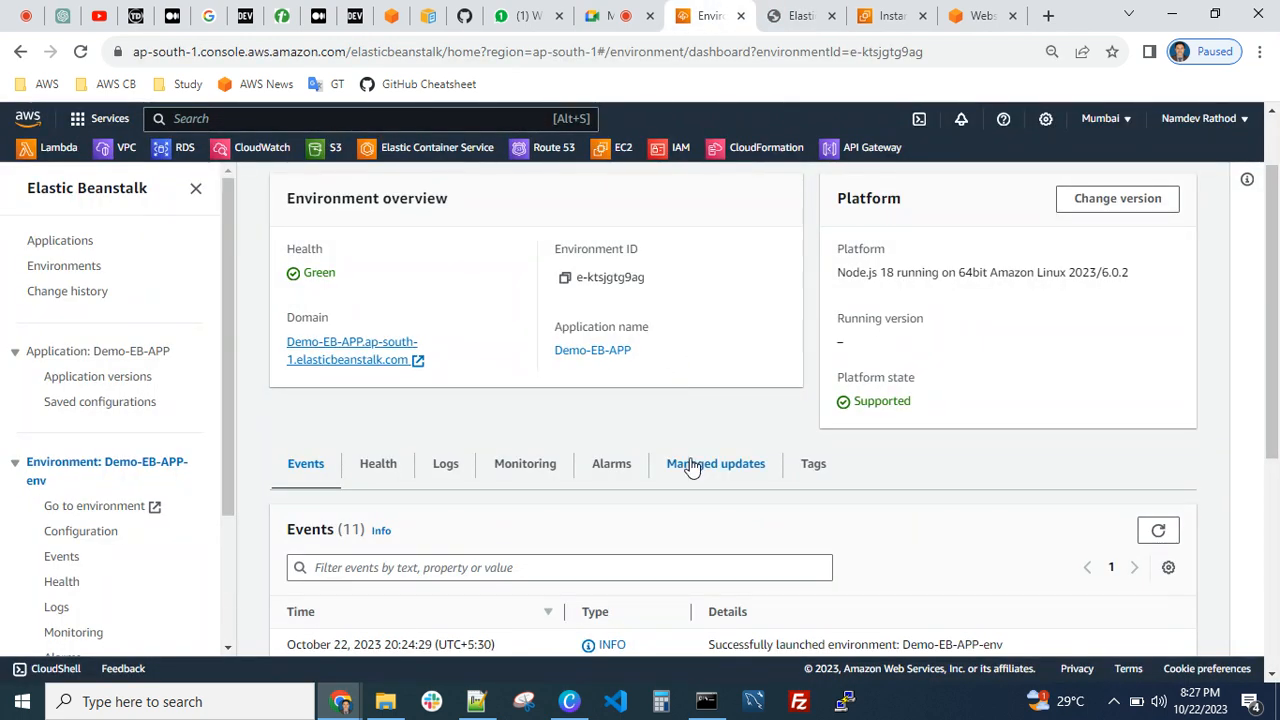
pyautogui.scroll(1, 690, 468)
pyautogui.click(775, 15)
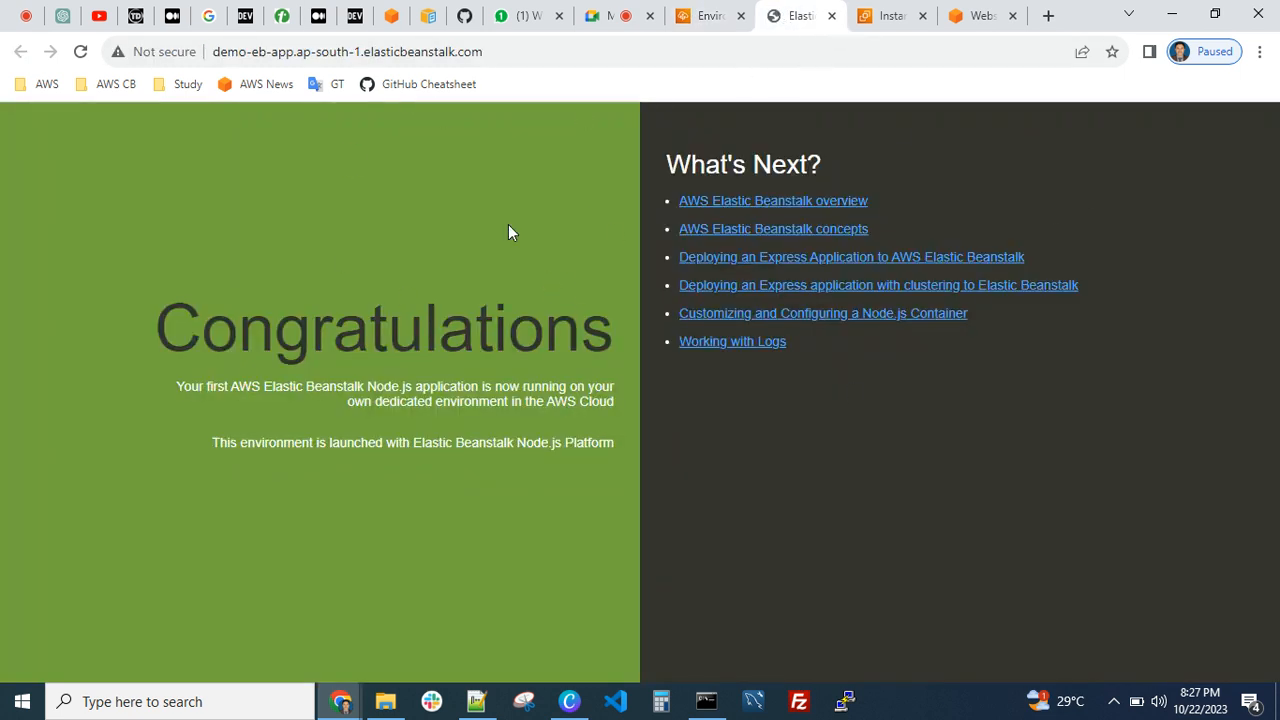
pyautogui.click(495, 51)
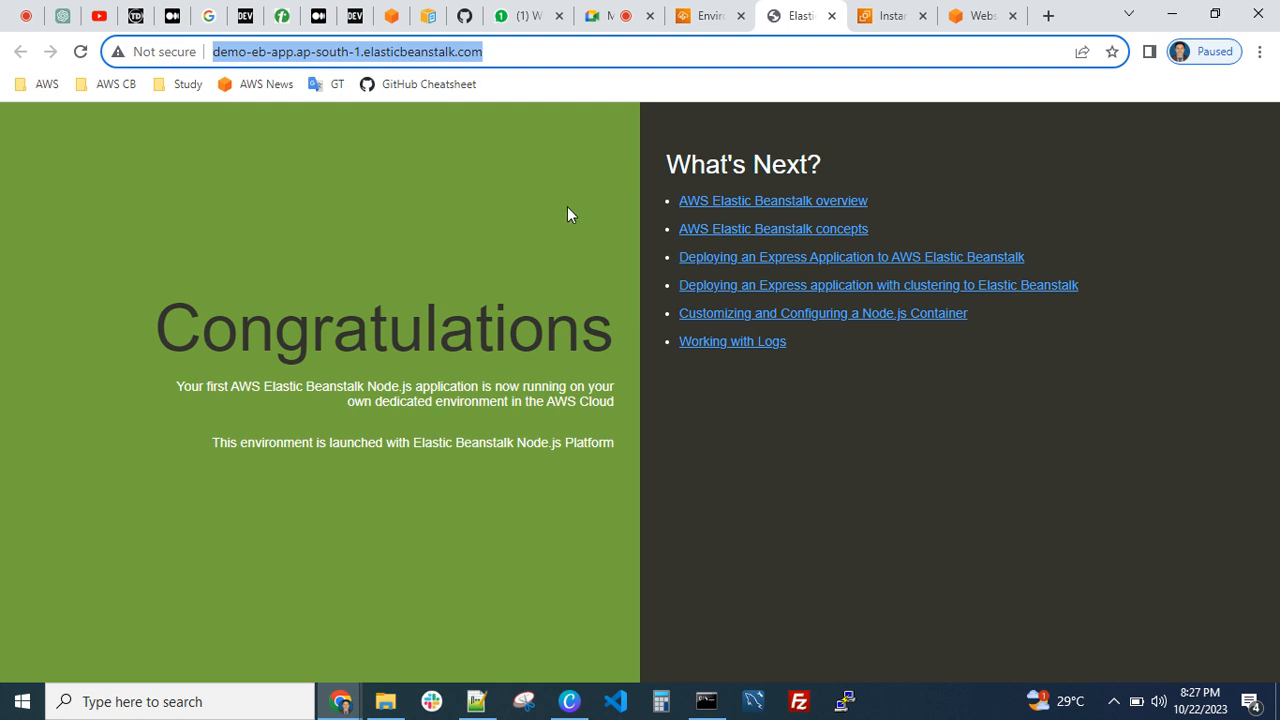
pyautogui.click(831, 15)
# Search the AWS services for "route", open Route 53 in a new tab, and switch to its dashboard
pyautogui.click(337, 118)
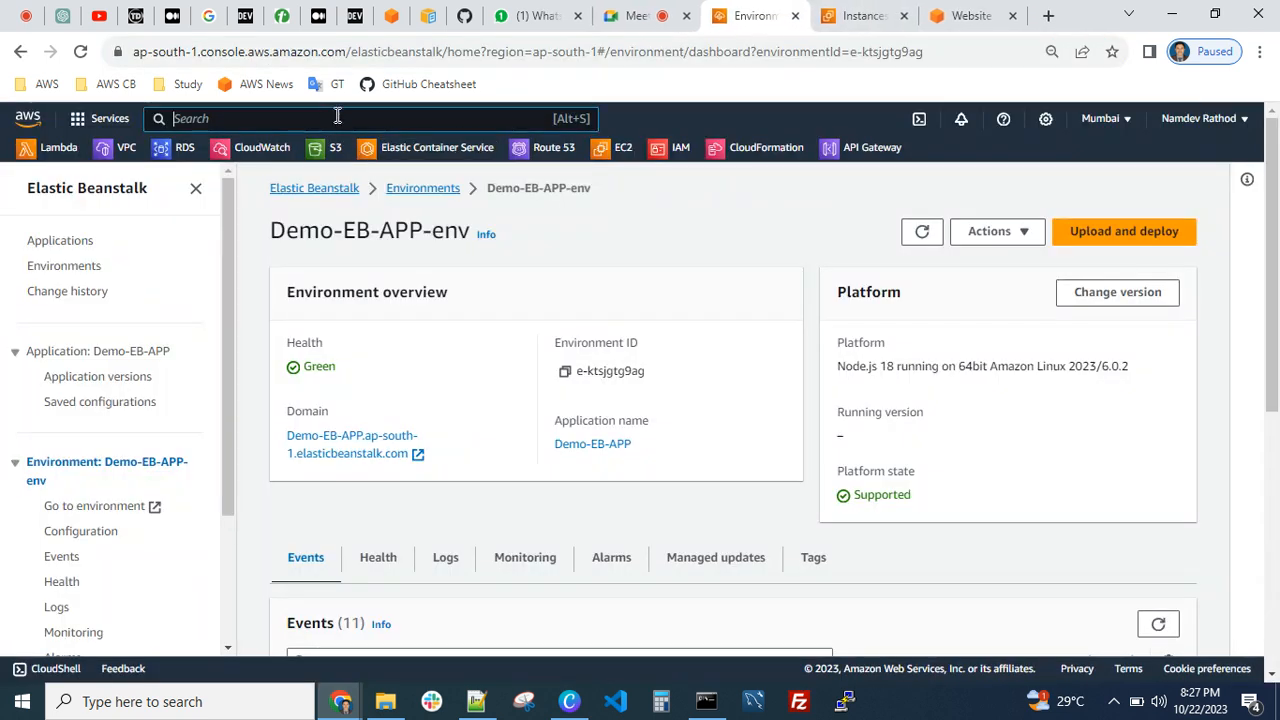
pyautogui.write('route')
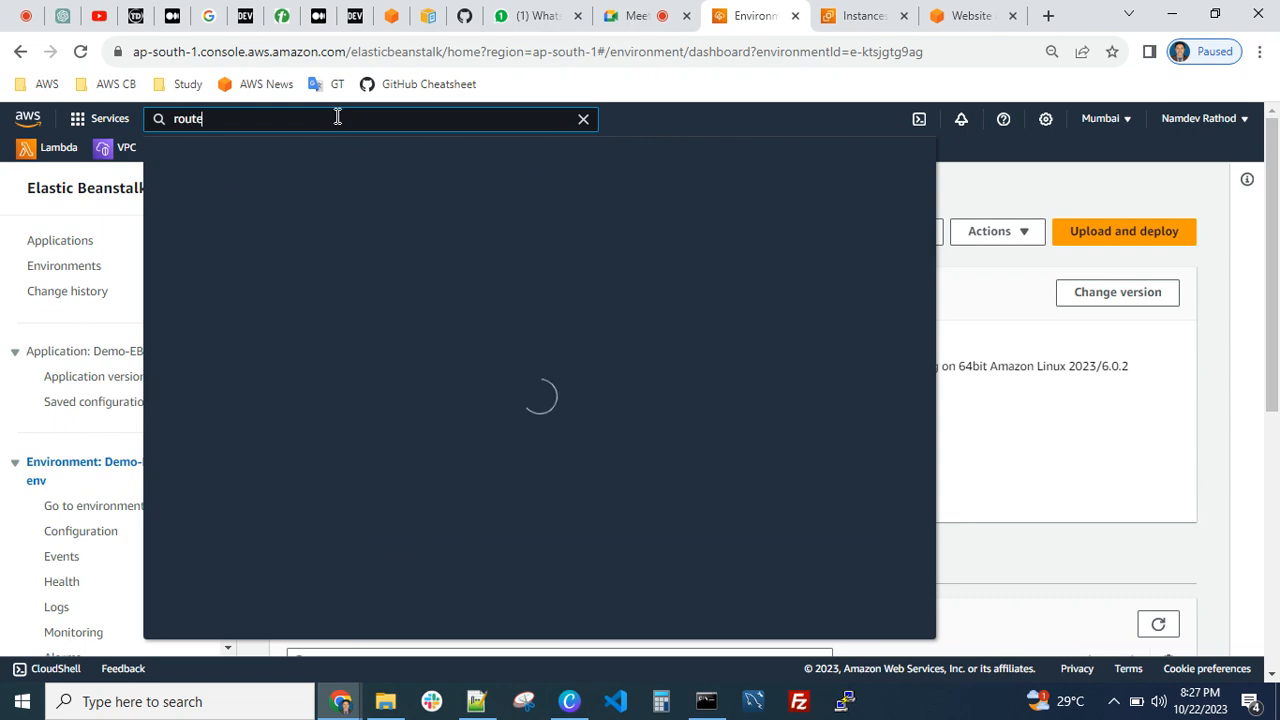
pyautogui.rightClick(423, 284)
pyautogui.click(432, 290)
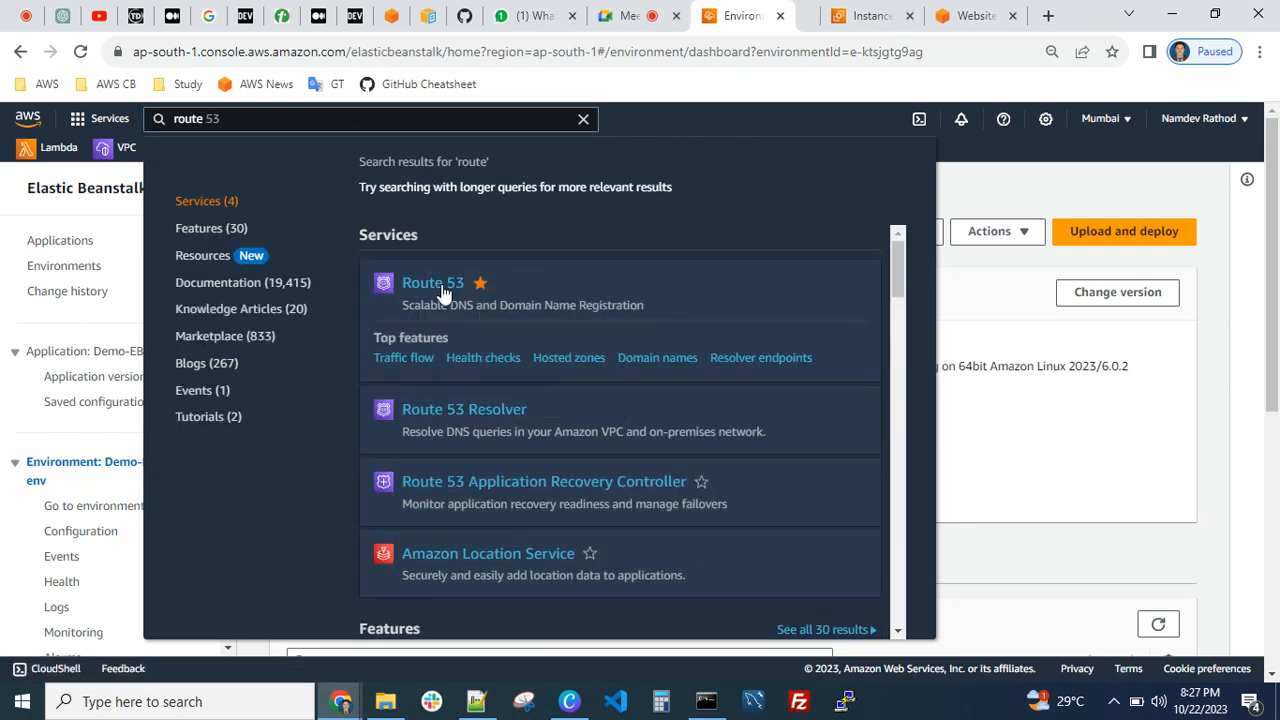
pyautogui.click(1093, 390)
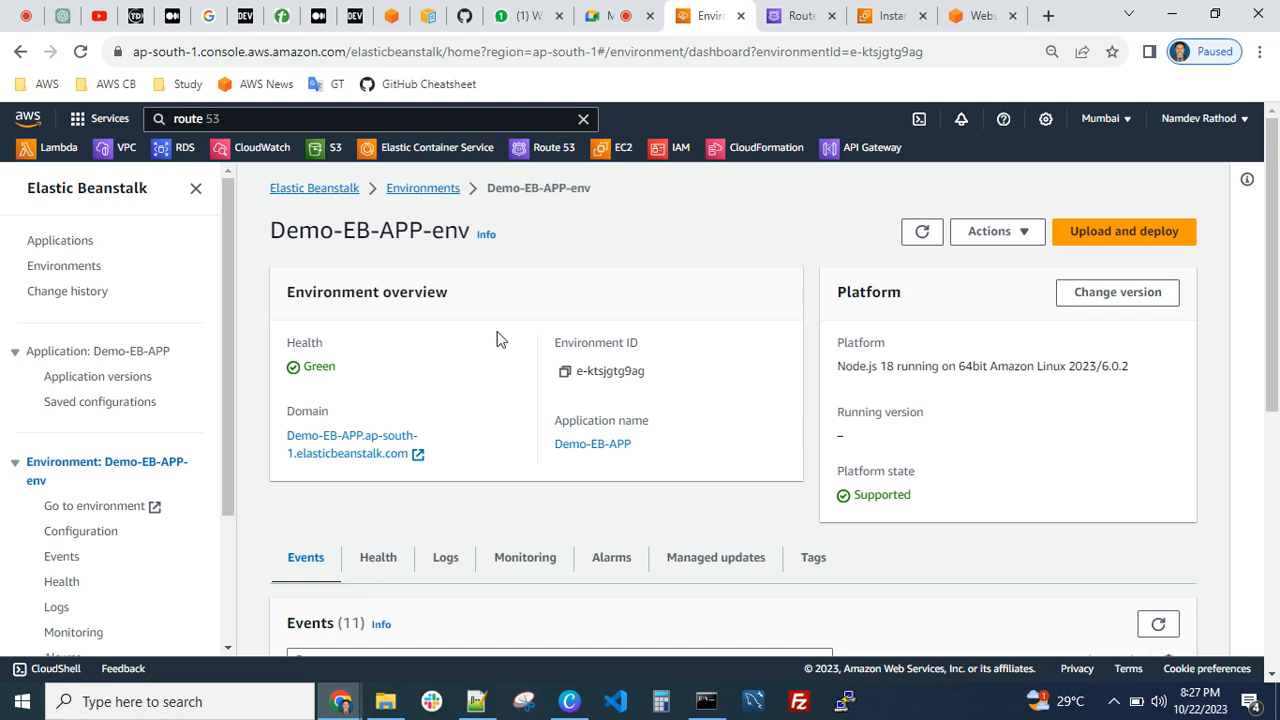
pyautogui.click(795, 15)
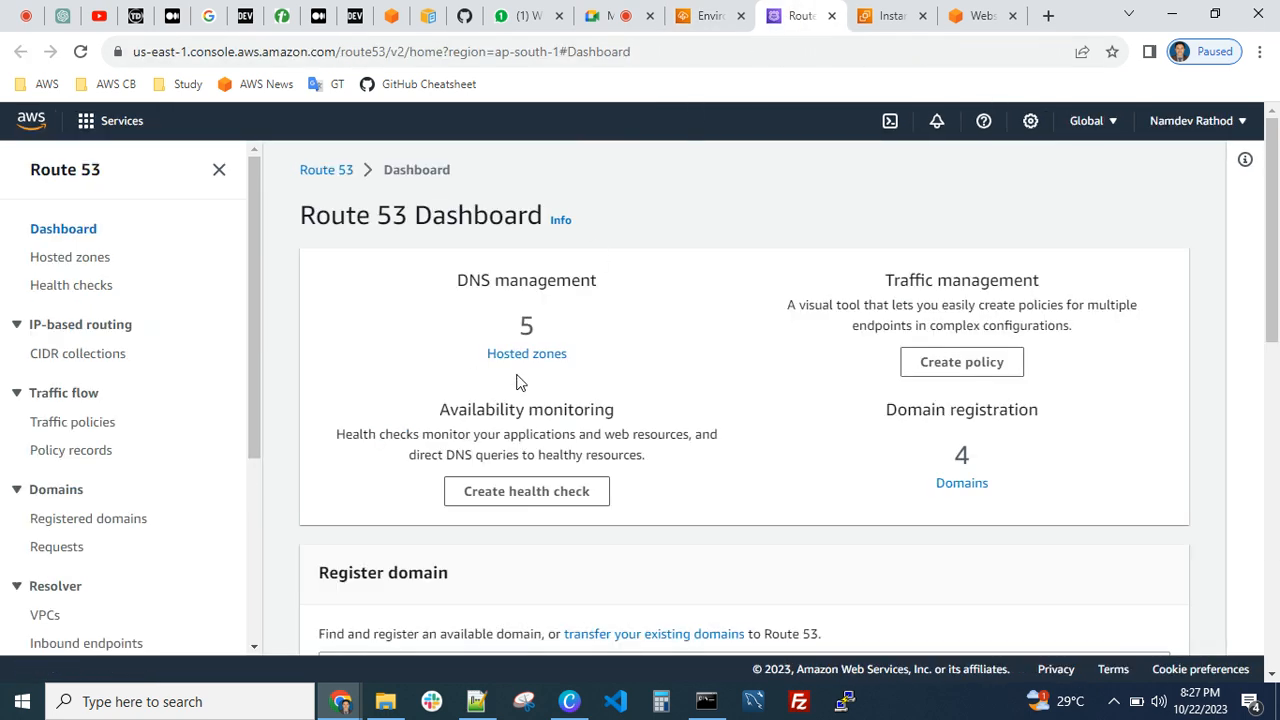
# Open the Route 53 hosted zones and show the records of the public awsguruji.net zone
pyautogui.click(524, 375)
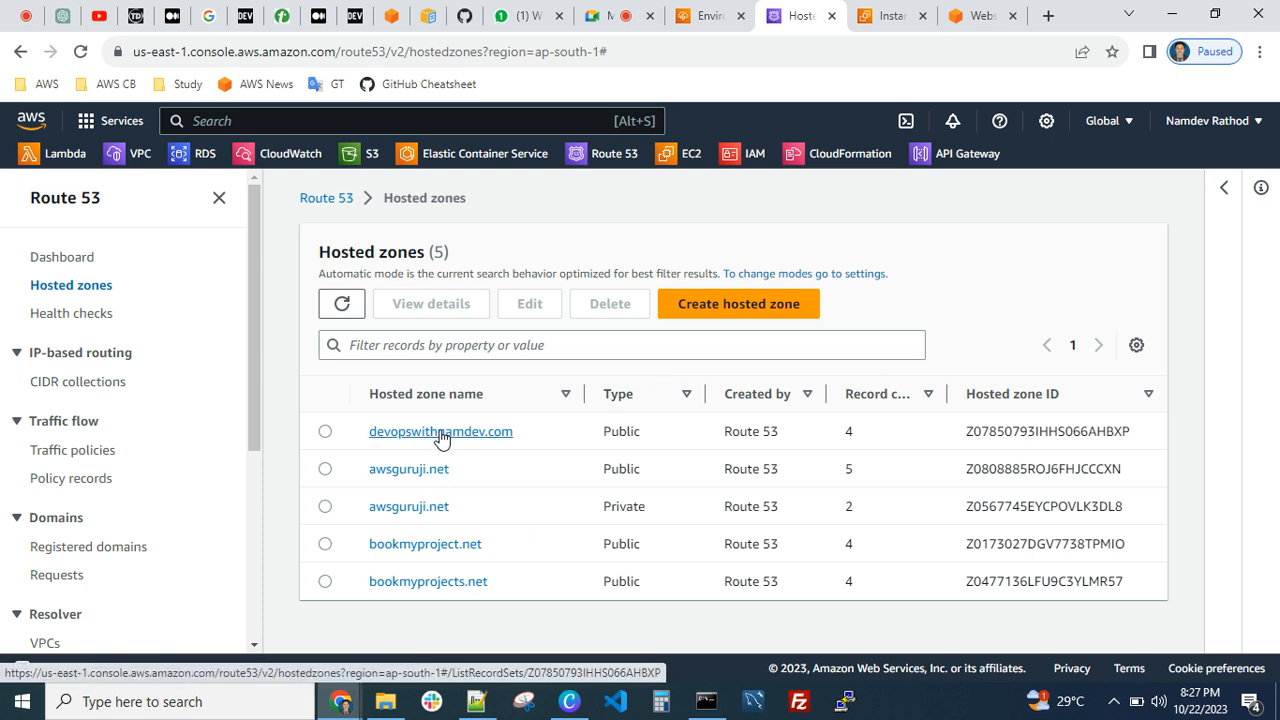
pyautogui.click(410, 474)
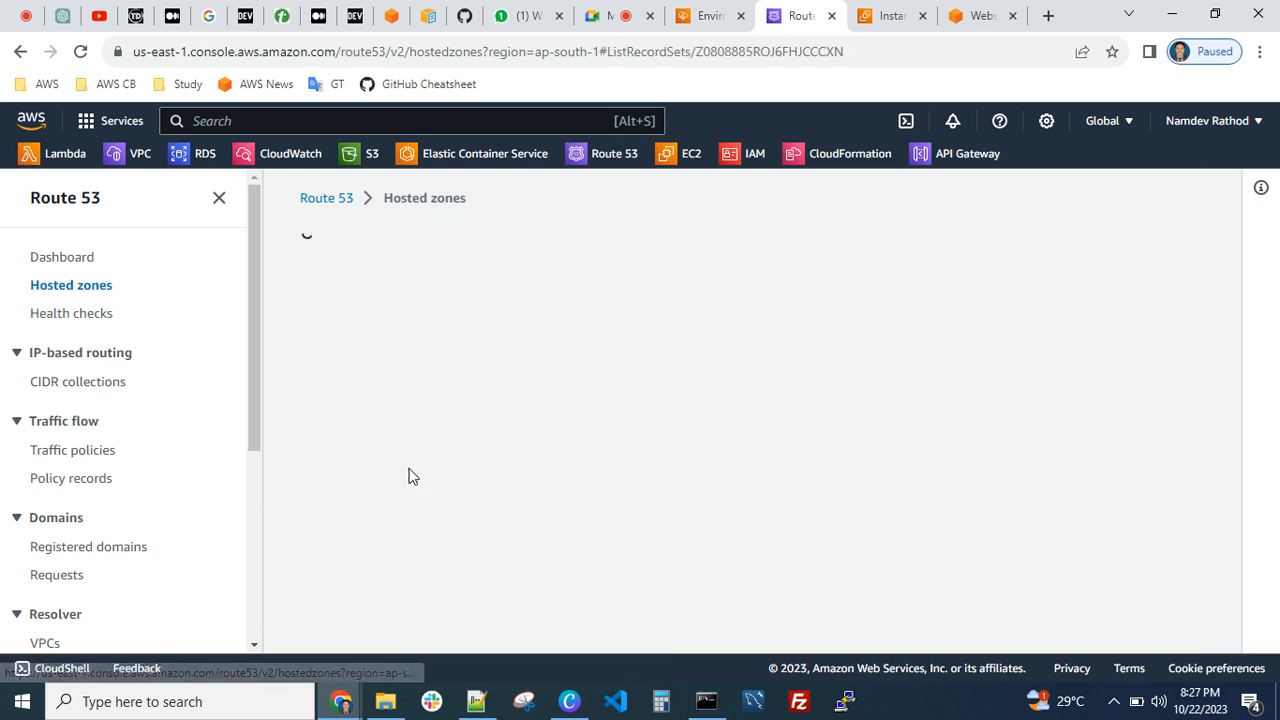
pyautogui.scroll(-2, 446, 446)
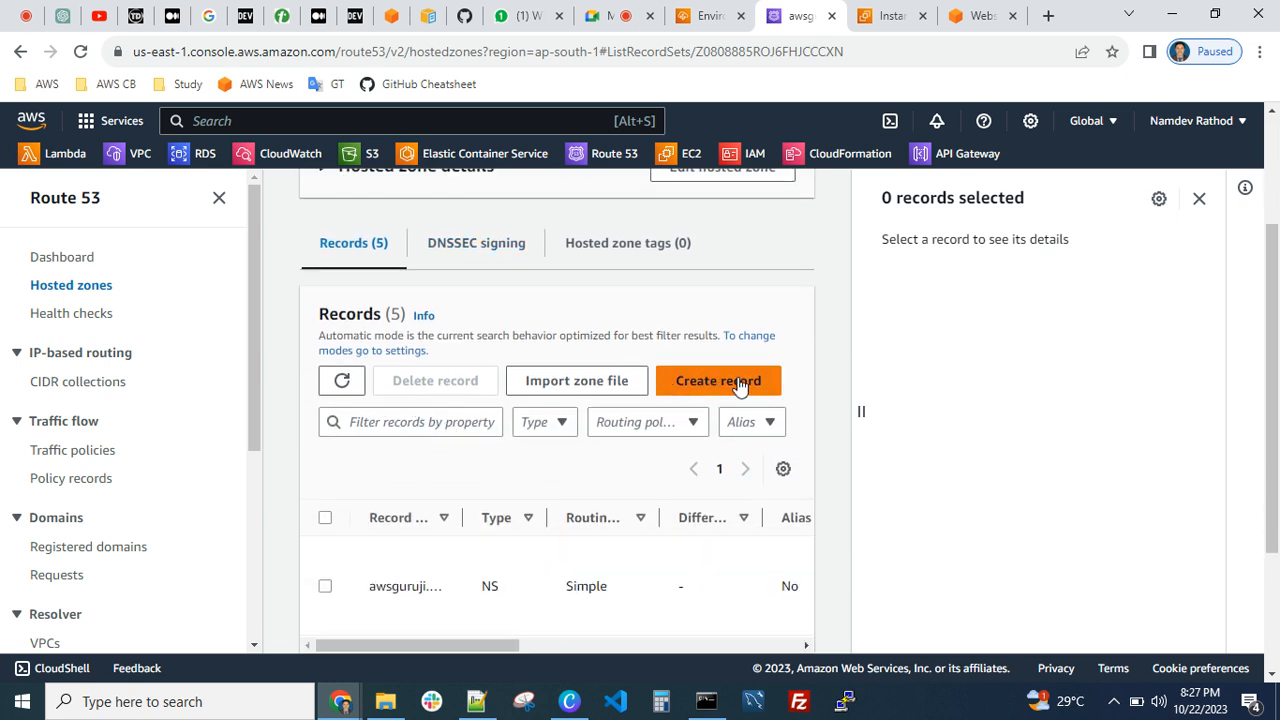
# Start a new record in the awsguruji.net zone named test-app with the record type CNAME
pyautogui.click(743, 386)
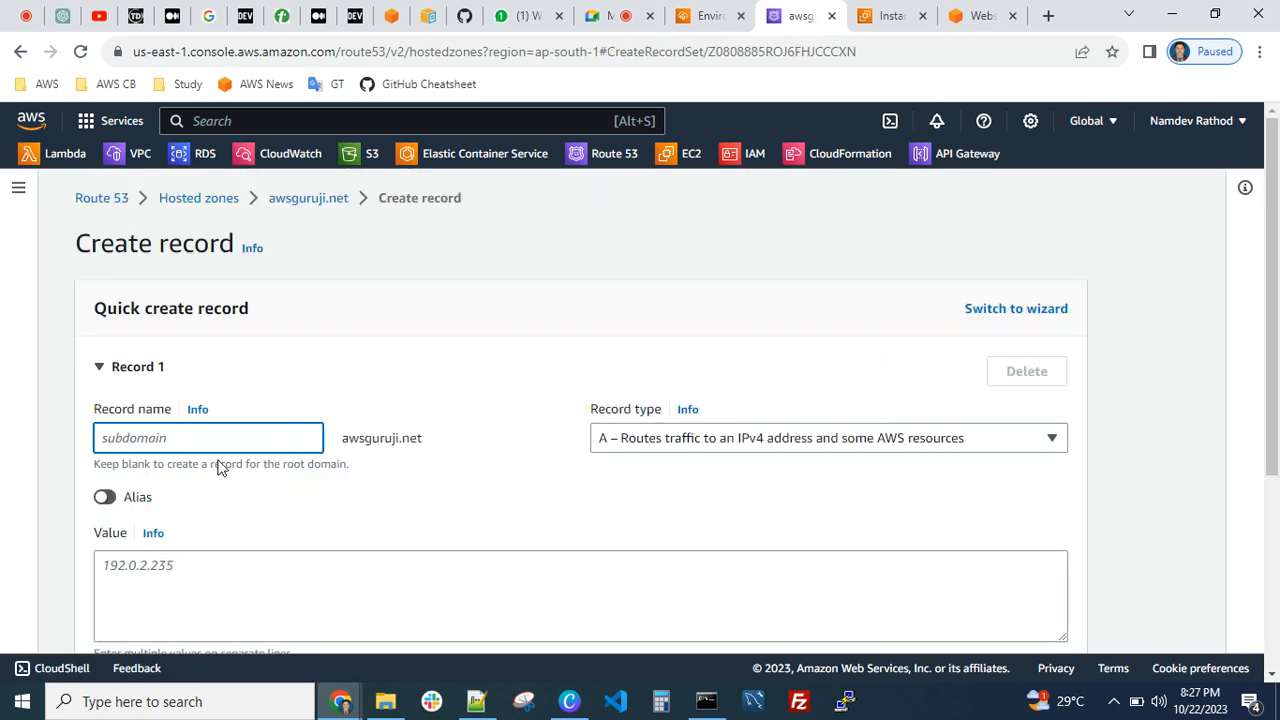
pyautogui.write('add')
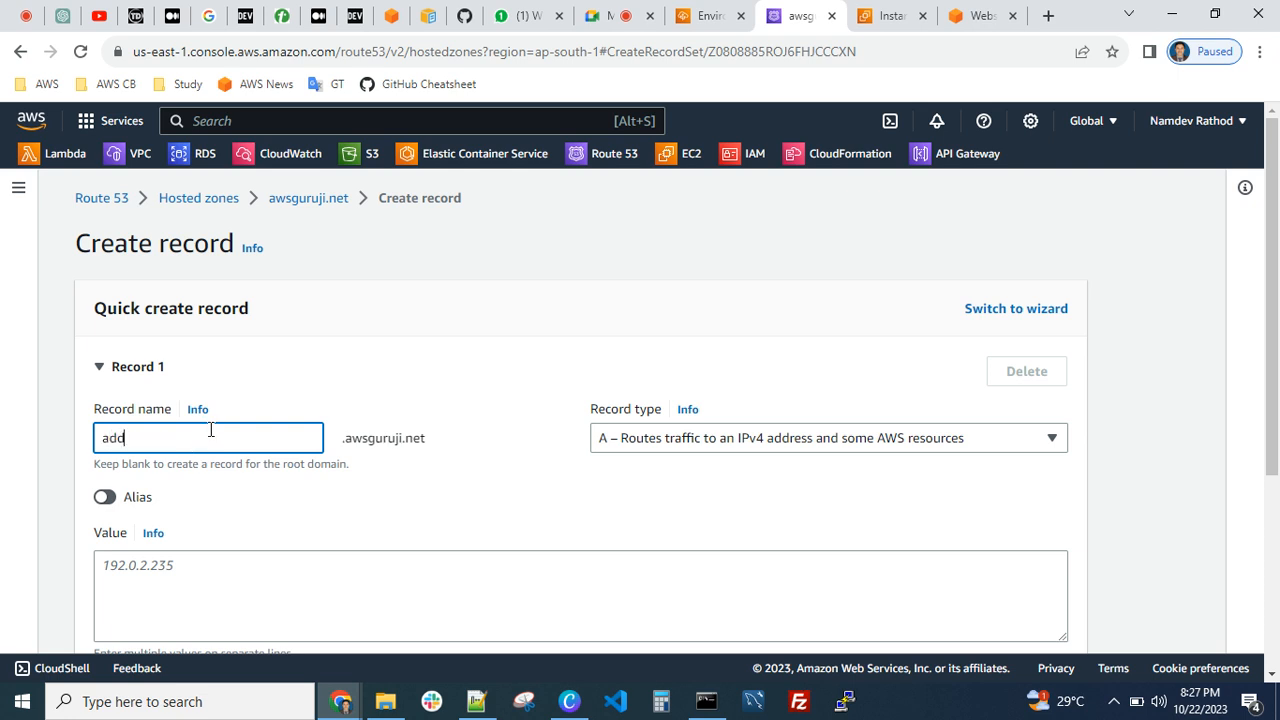
pyautogui.press('BackSpace')
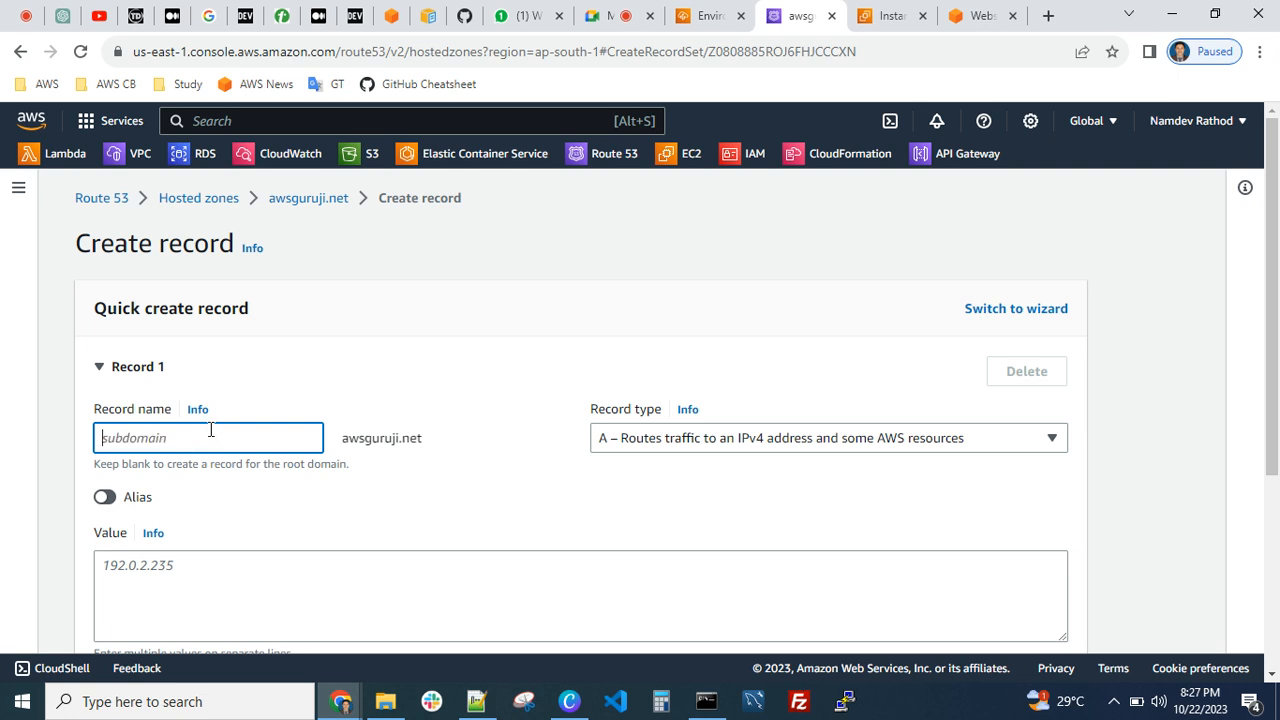
pyautogui.write('test-a')
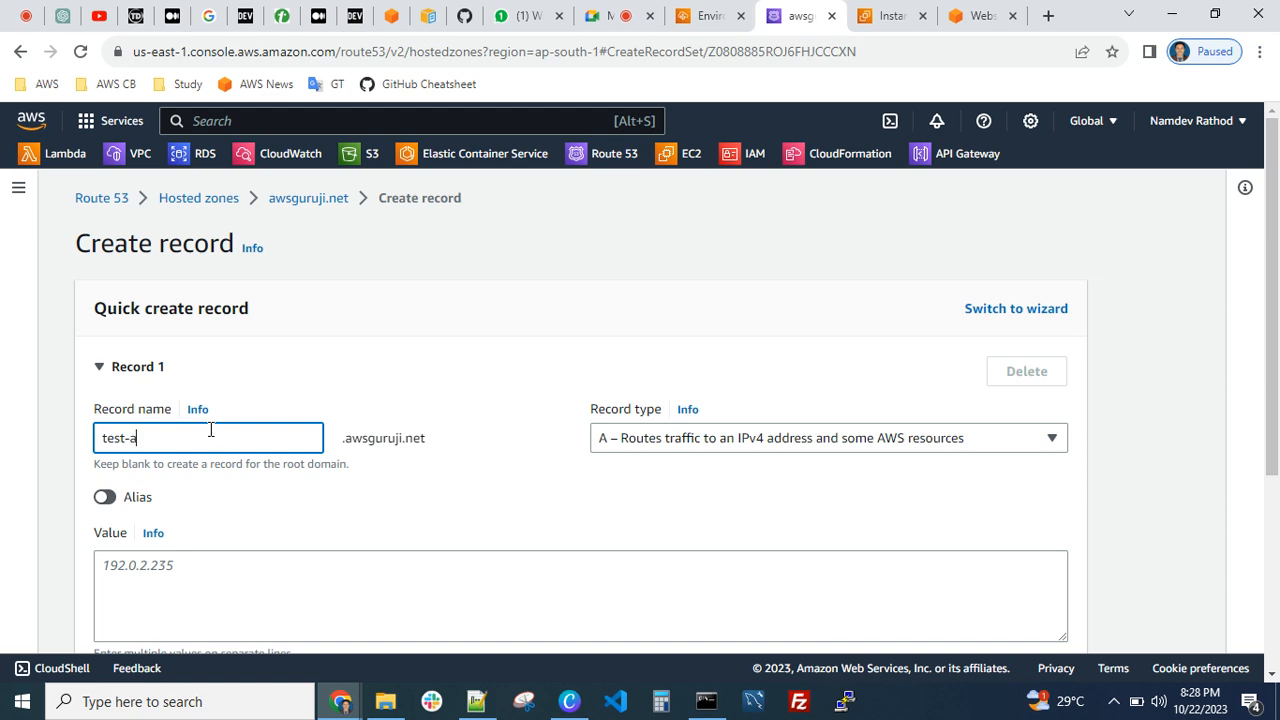
pyautogui.write('pp')
pyautogui.click(657, 445)
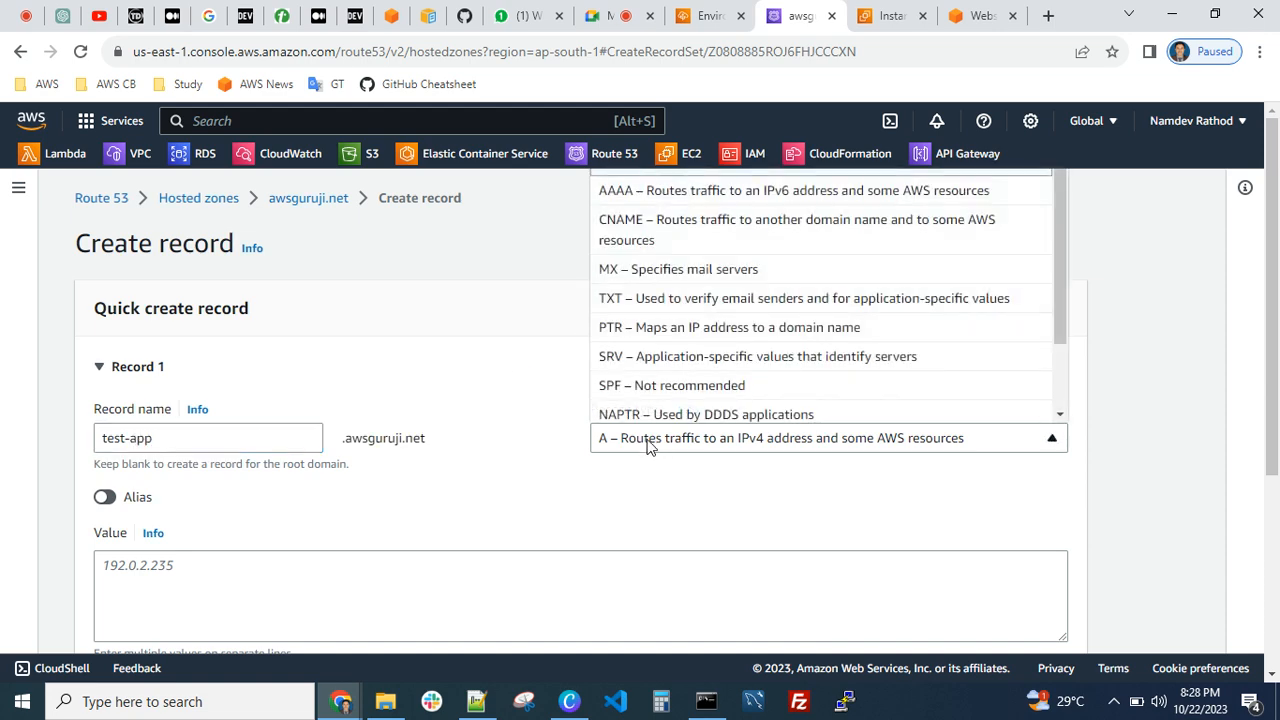
pyautogui.click(668, 230)
pyautogui.click(334, 597)
pyautogui.scroll(-3, 334, 597)
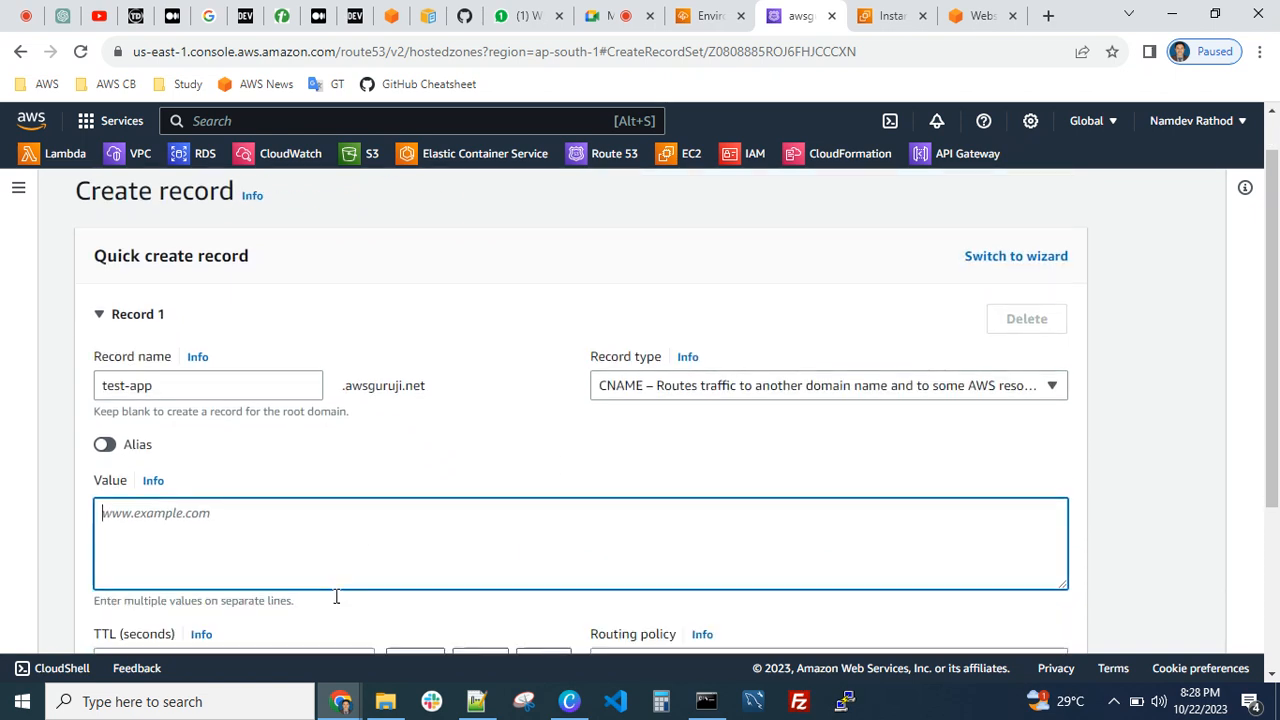
pyautogui.write('Demo-EB-APP')
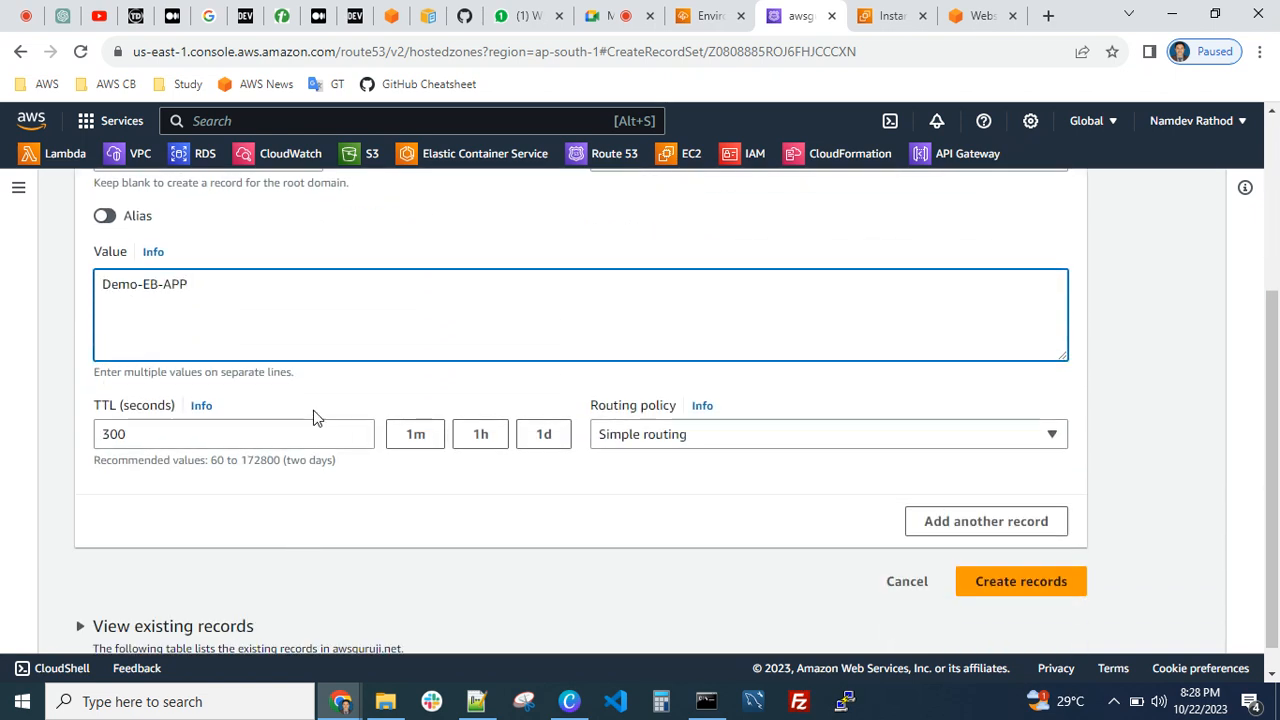
pyautogui.hotkey('ctrl', 'a')
pyautogui.press('BackSpace')
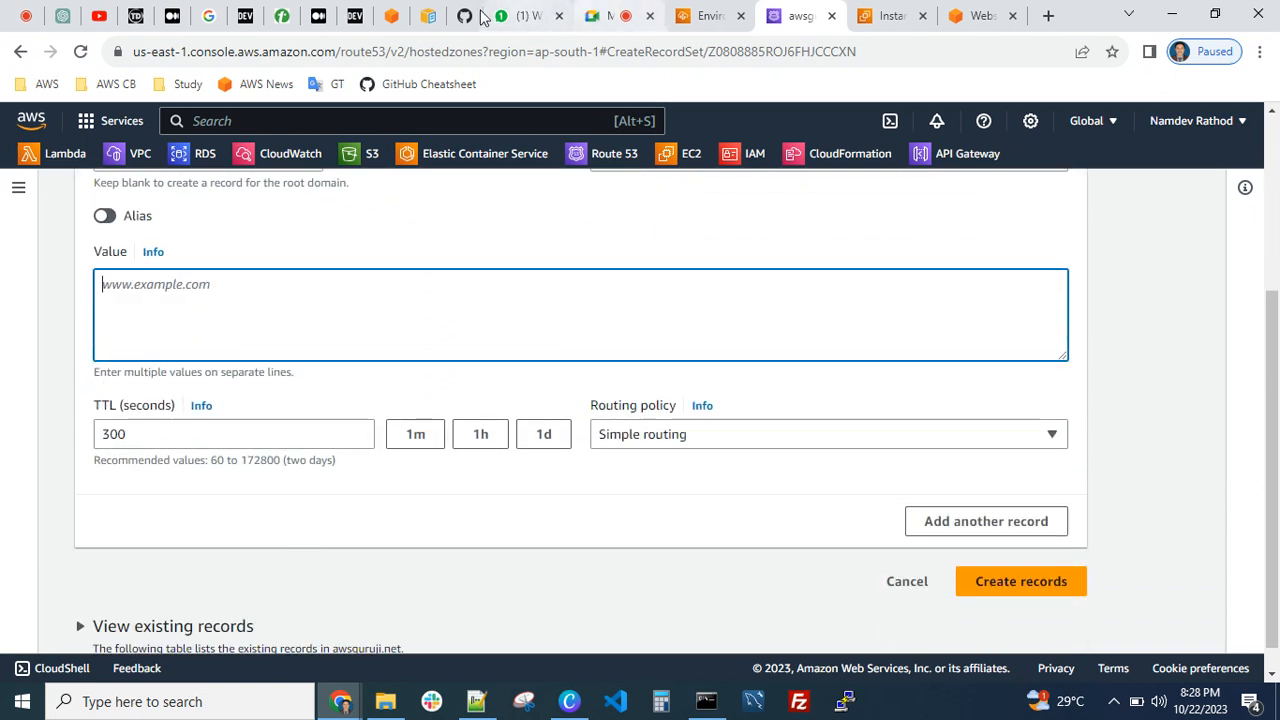
# Copy the domain from the Demo-EB-APP-env overview and paste Demo-EB-APP.ap-south-1.elasticbeanstalk.com as the test-app record's value
pyautogui.click(710, 15)
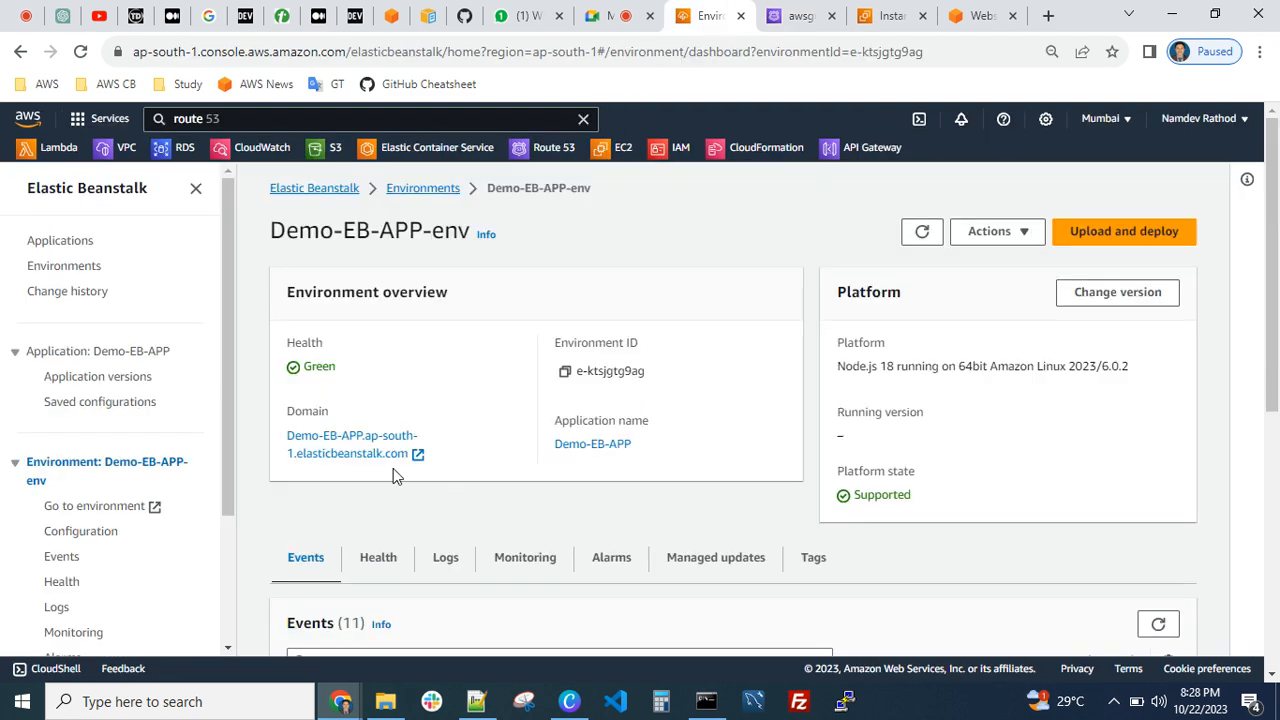
pyautogui.moveTo(283, 438); pyautogui.dragTo(382, 450)
pyautogui.click(412, 372)
pyautogui.moveTo(284, 443); pyautogui.dragTo(404, 452)
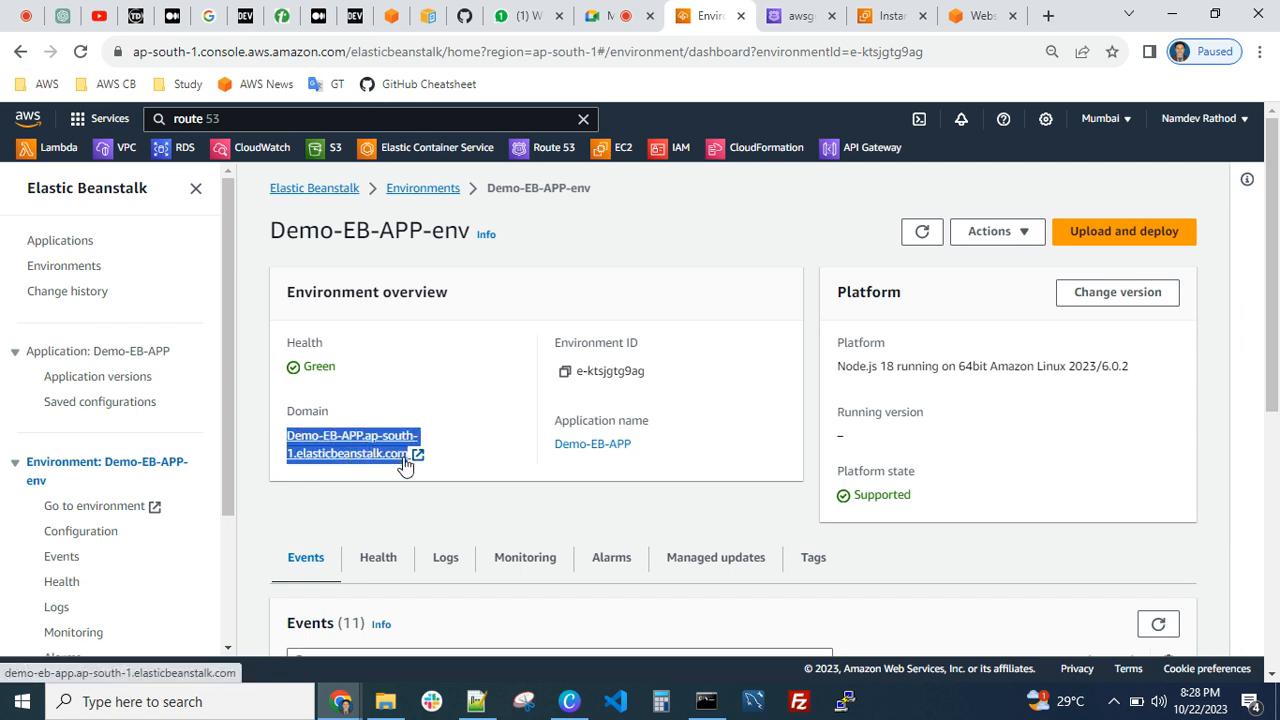
pyautogui.click(403, 372)
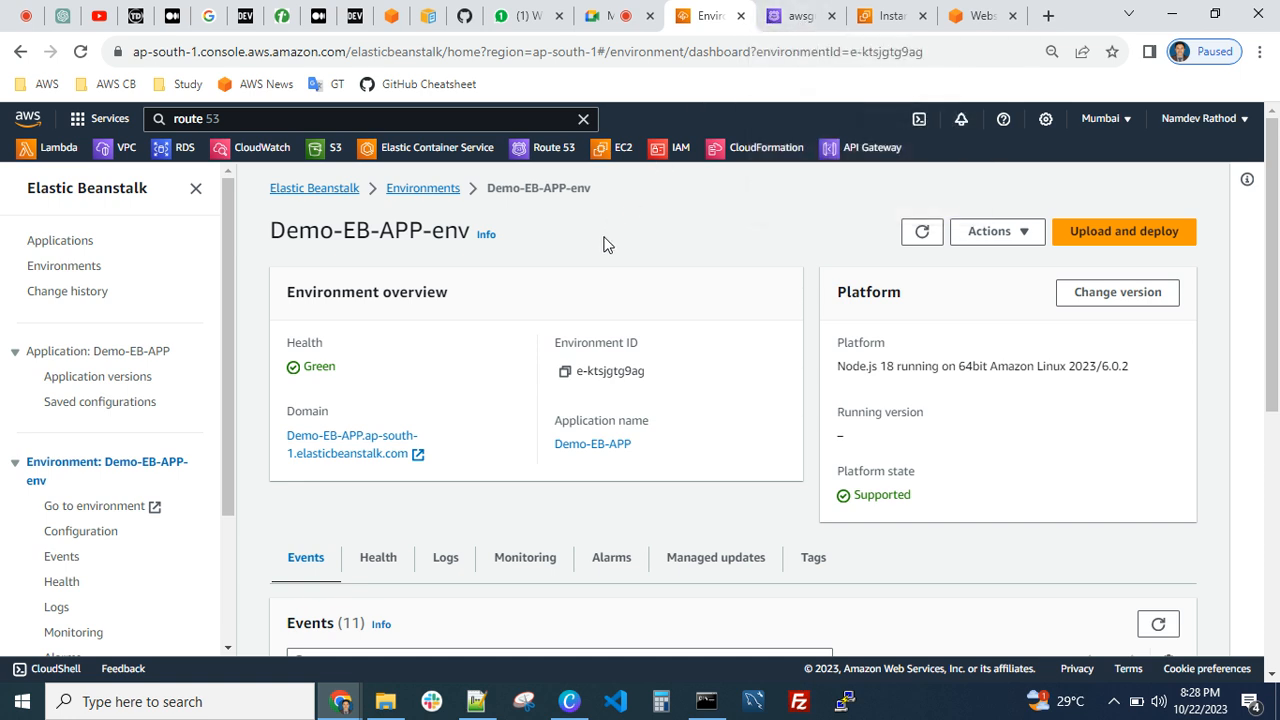
pyautogui.click(795, 16)
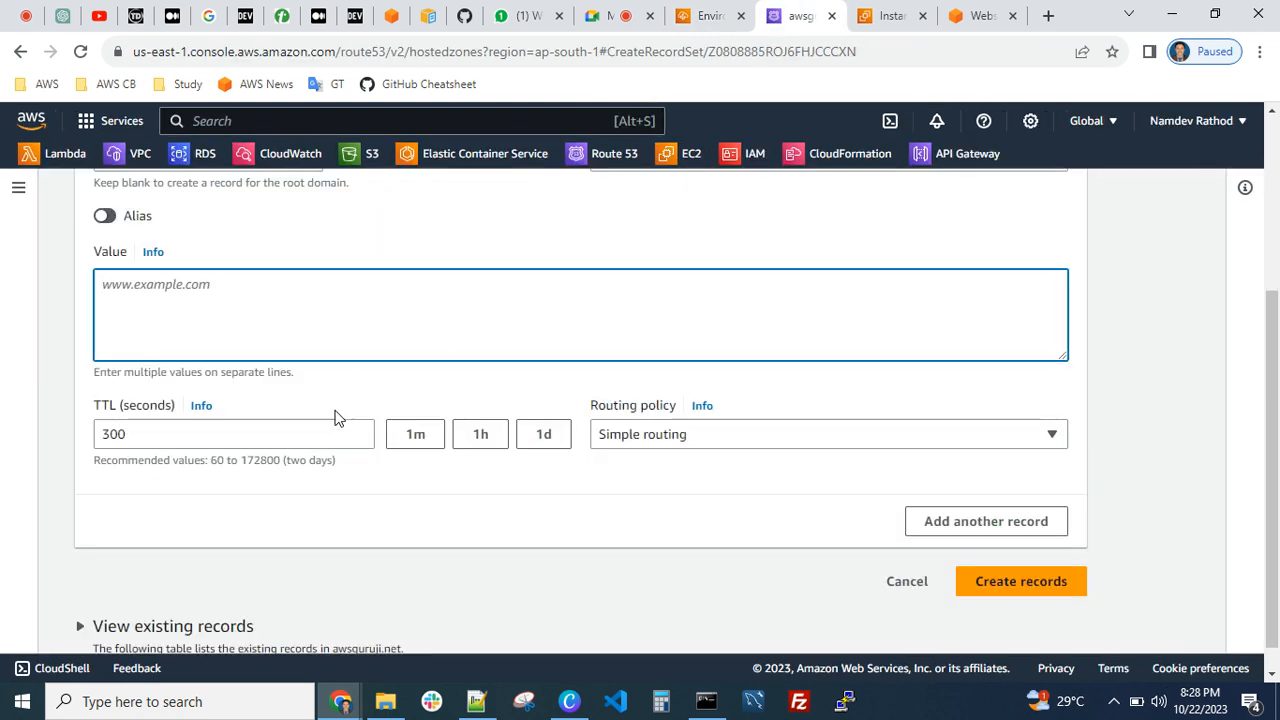
pyautogui.scroll(3, 256, 236)
pyautogui.scroll(-2, 400, 330)
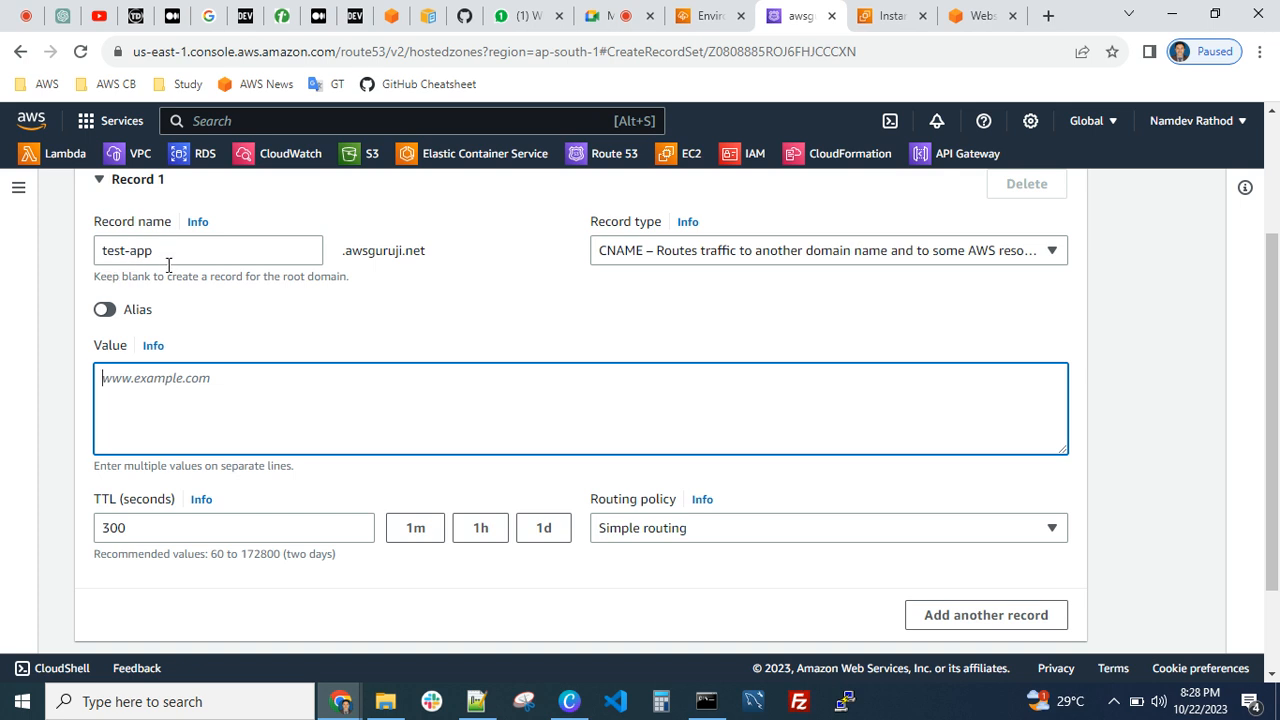
pyautogui.write('Demo-EB-APP.ap-south-1.elasticbeanstalk.com')
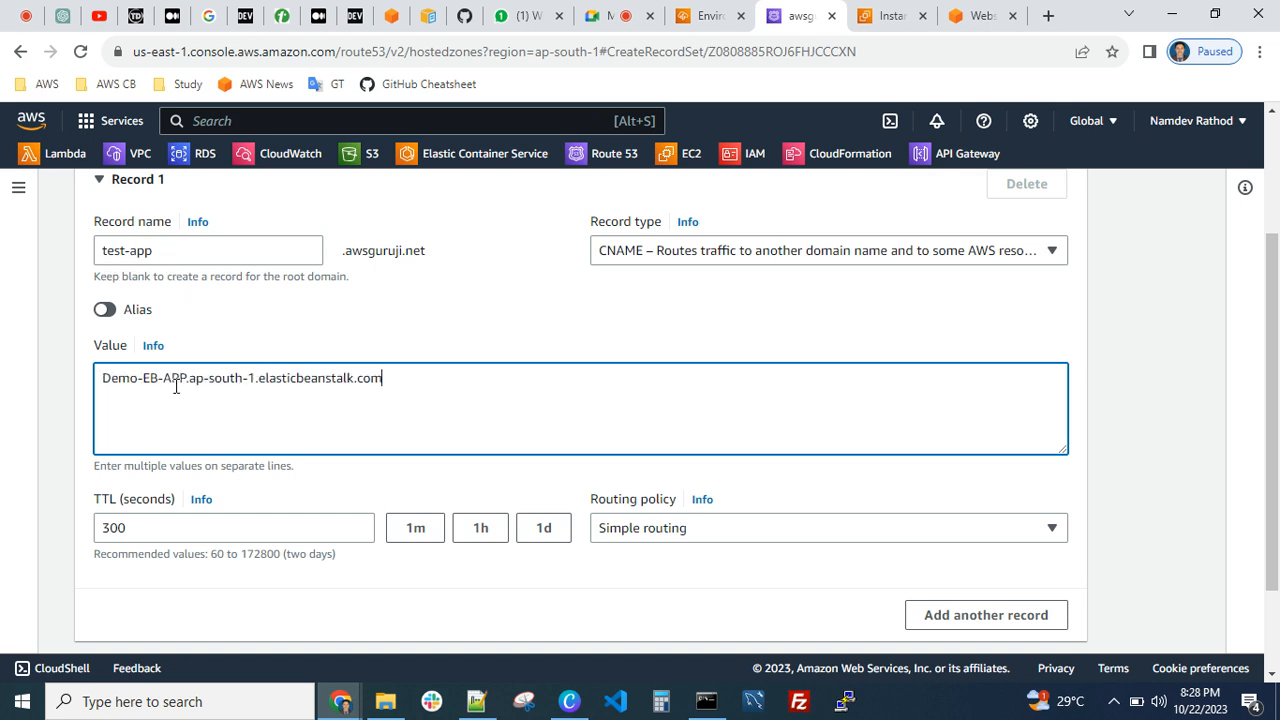
# Set the record's TTL to 60 seconds and create the record
pyautogui.click(410, 534)
pyautogui.scroll(-2, 559, 418)
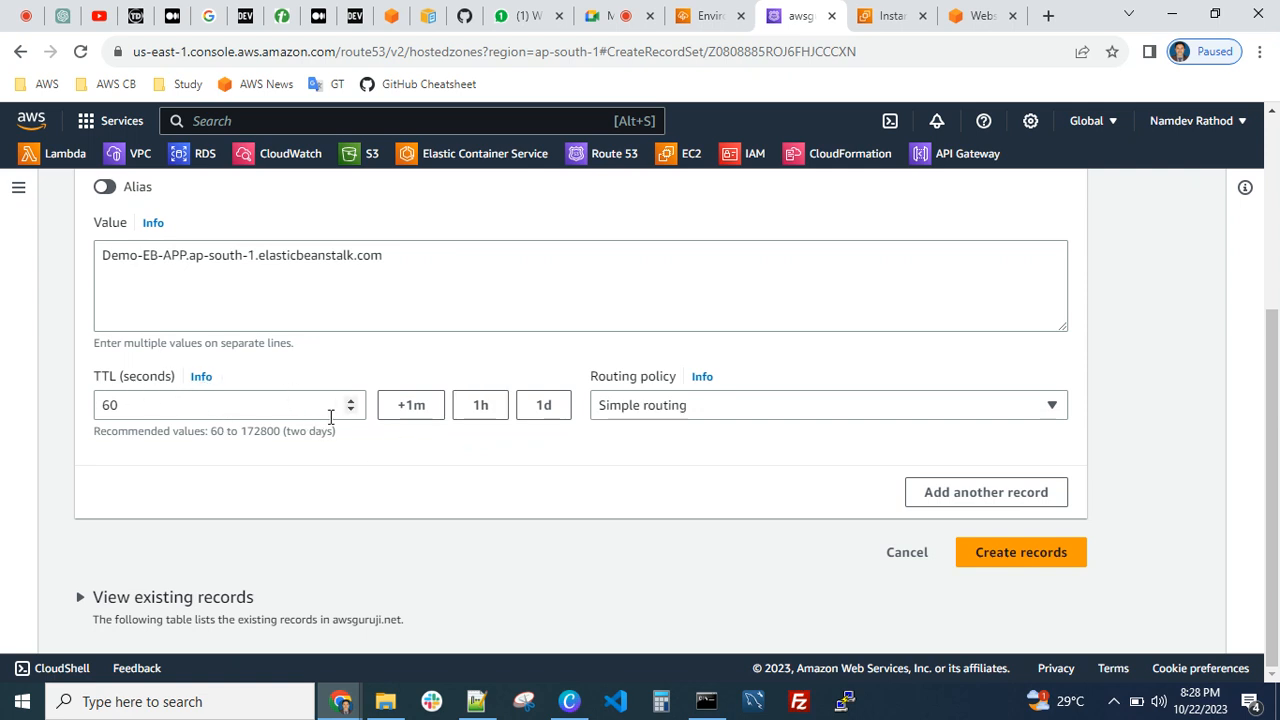
pyautogui.click(1038, 564)
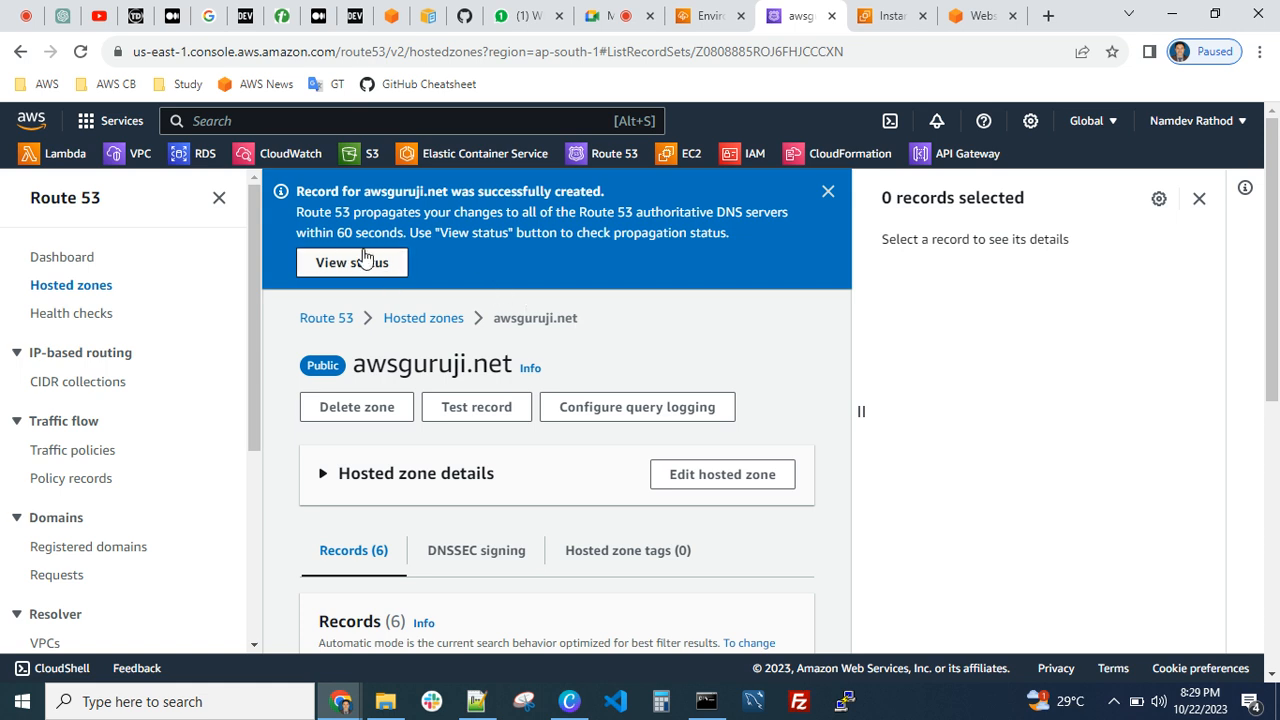
# View the propagation status of the new record and refresh it several times
pyautogui.click(365, 262)
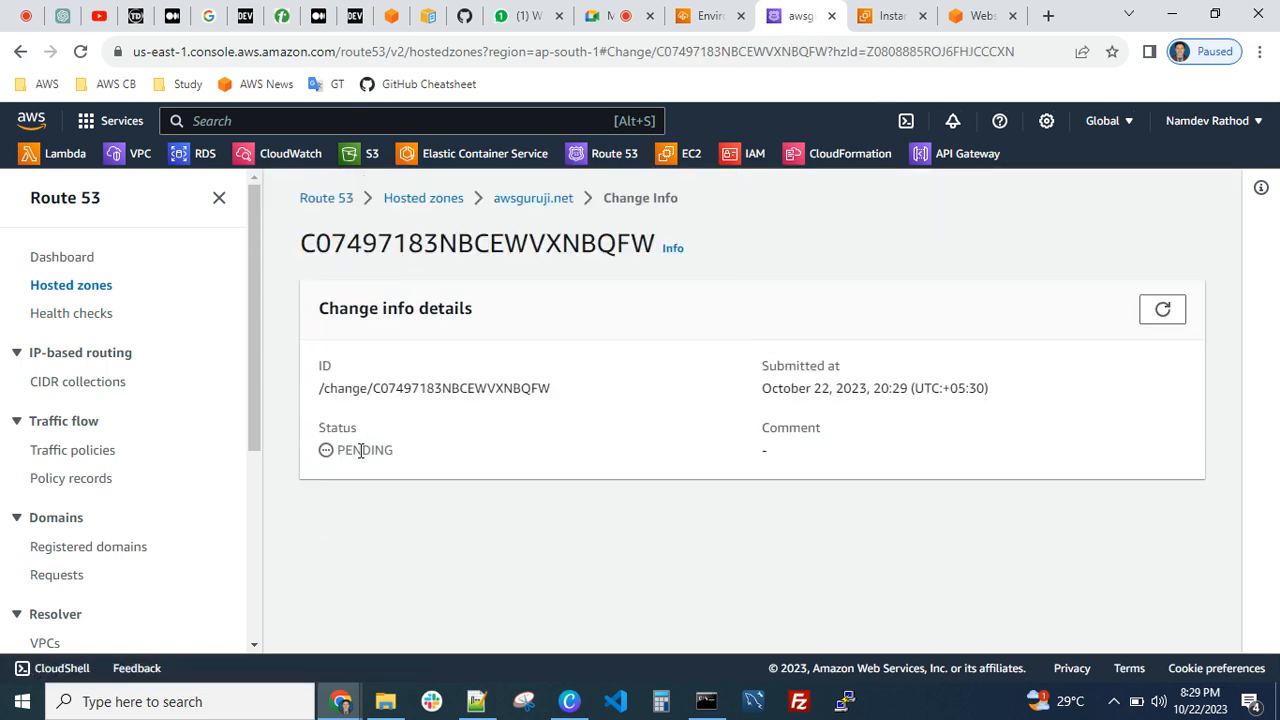
pyautogui.click(1165, 312)
pyautogui.click(1159, 312)
pyautogui.click(1160, 310)
# Open the environment's elasticbeanstalk.com domain in a new browser tab to check the website, and close that page
pyautogui.click(700, 16)
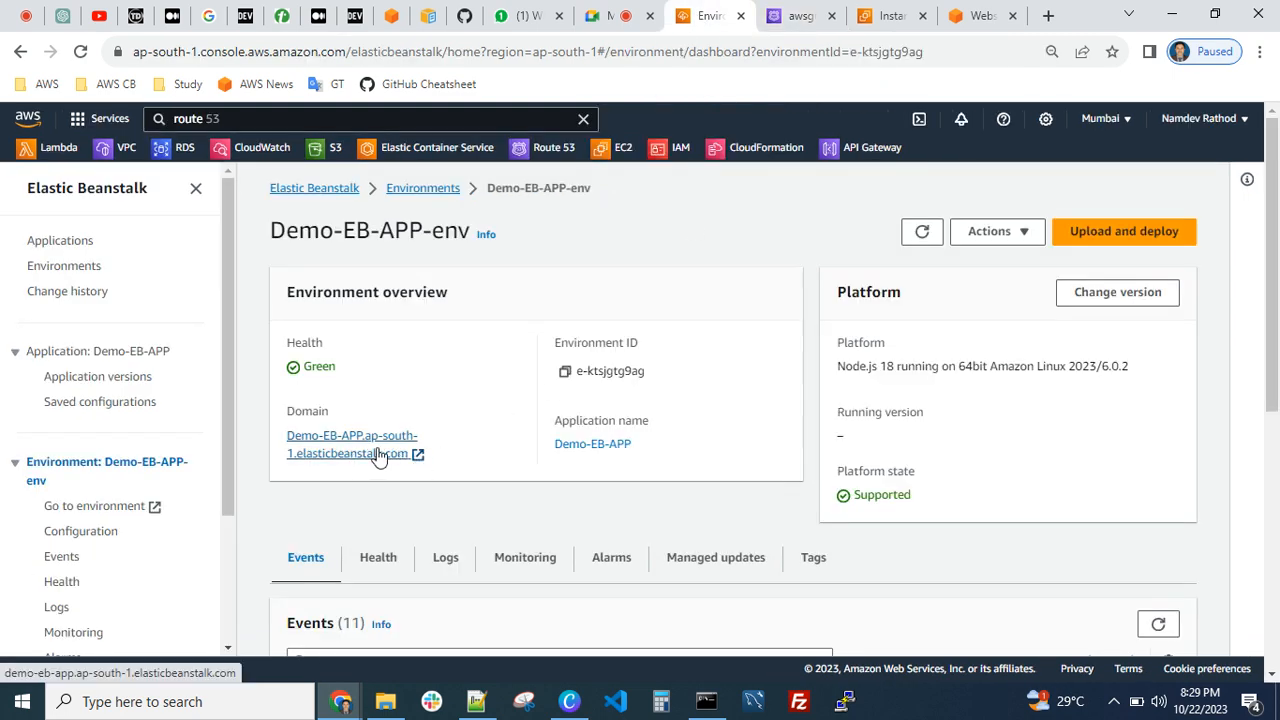
pyautogui.click(1047, 15)
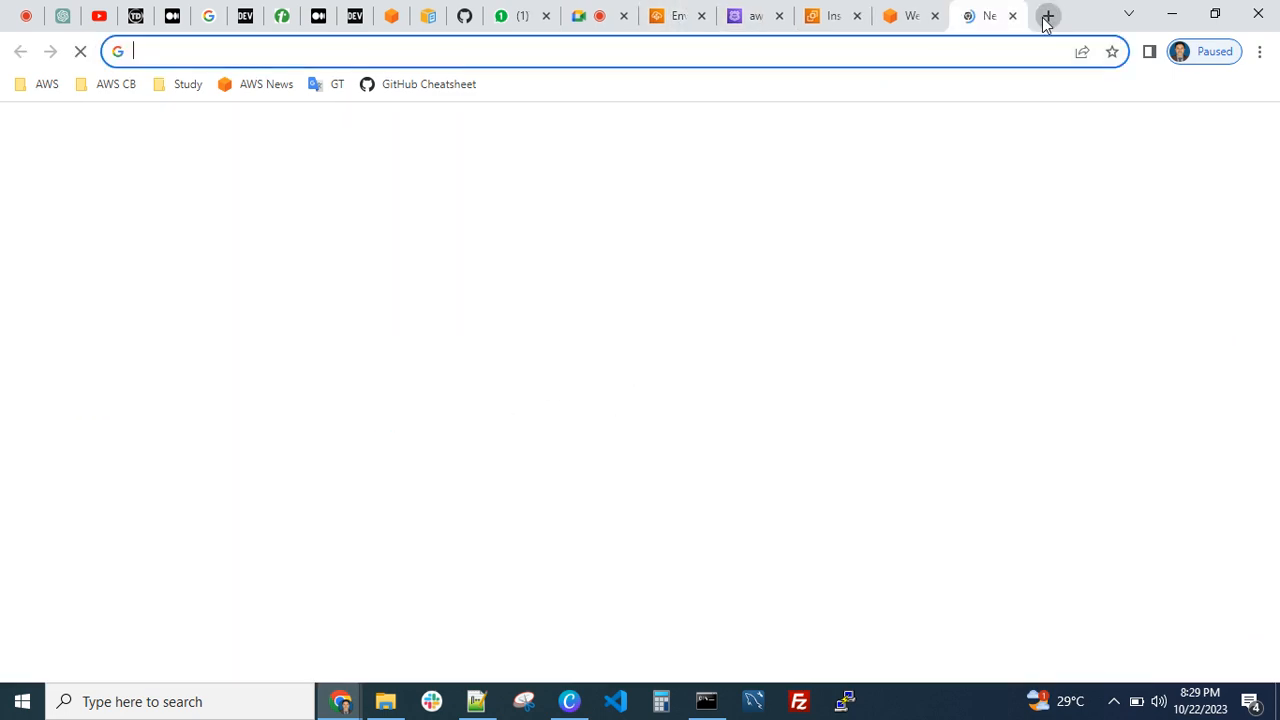
pyautogui.write('Demo-EB-APP.ap-south-1.elasticbeanstalk.com')
pyautogui.press('Return')
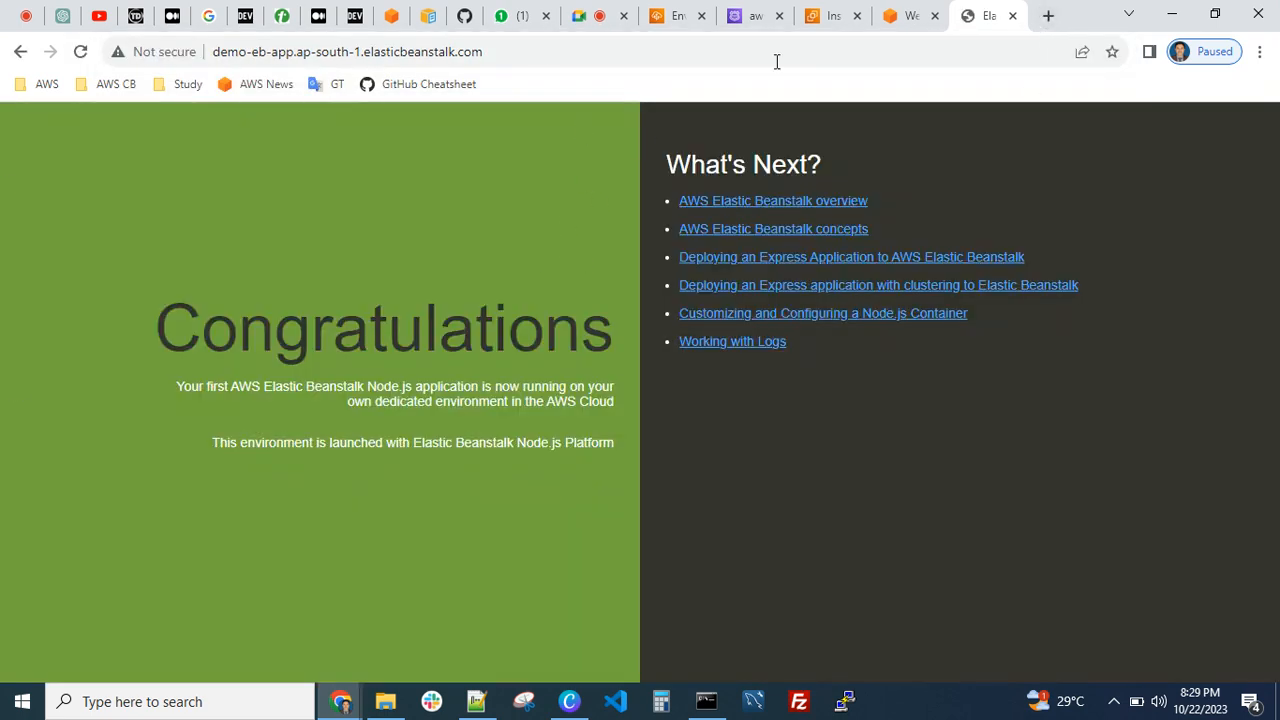
pyautogui.click(1012, 15)
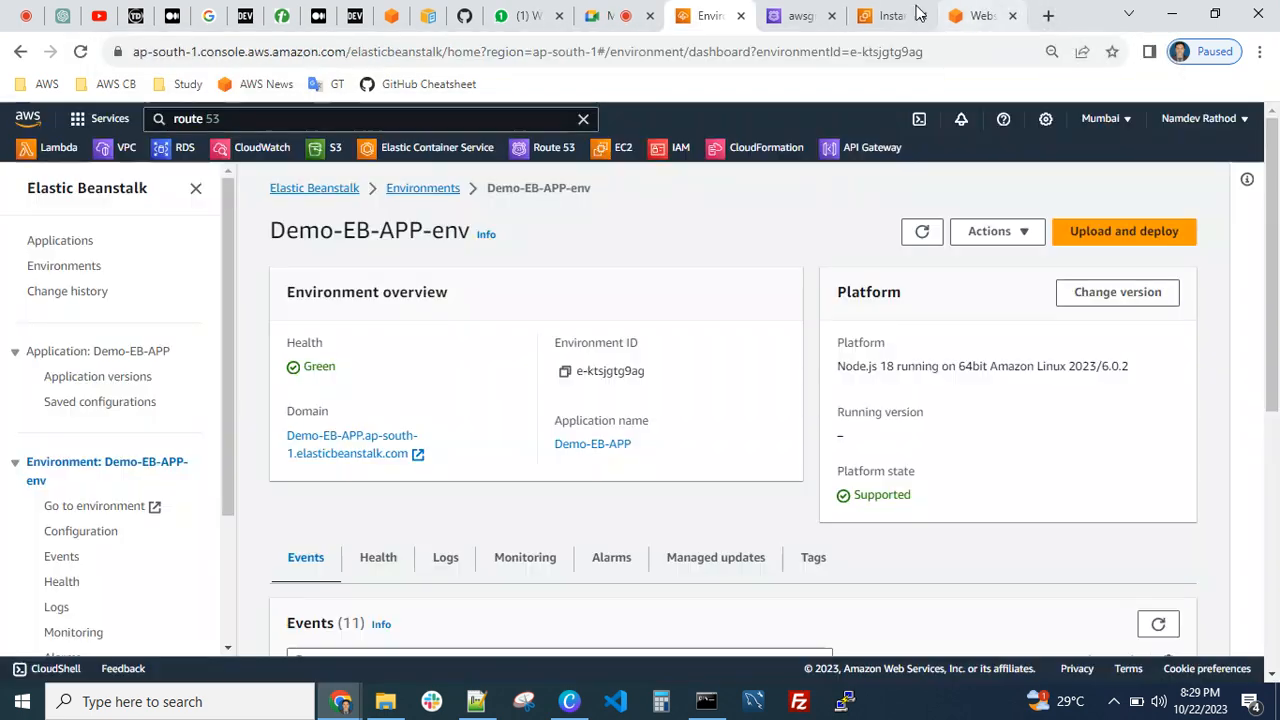
# Refresh the Route 53 change status once more and return to the awsguruji.net hosted zone
pyautogui.click(792, 17)
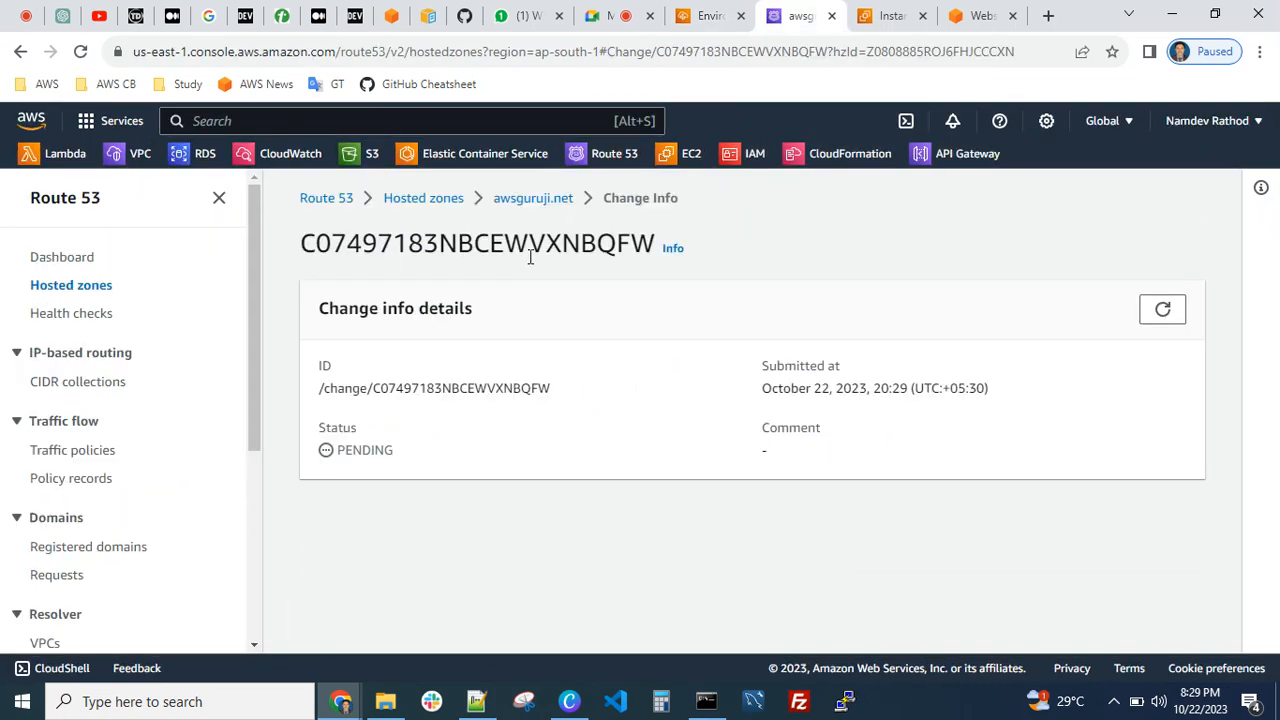
pyautogui.click(1162, 312)
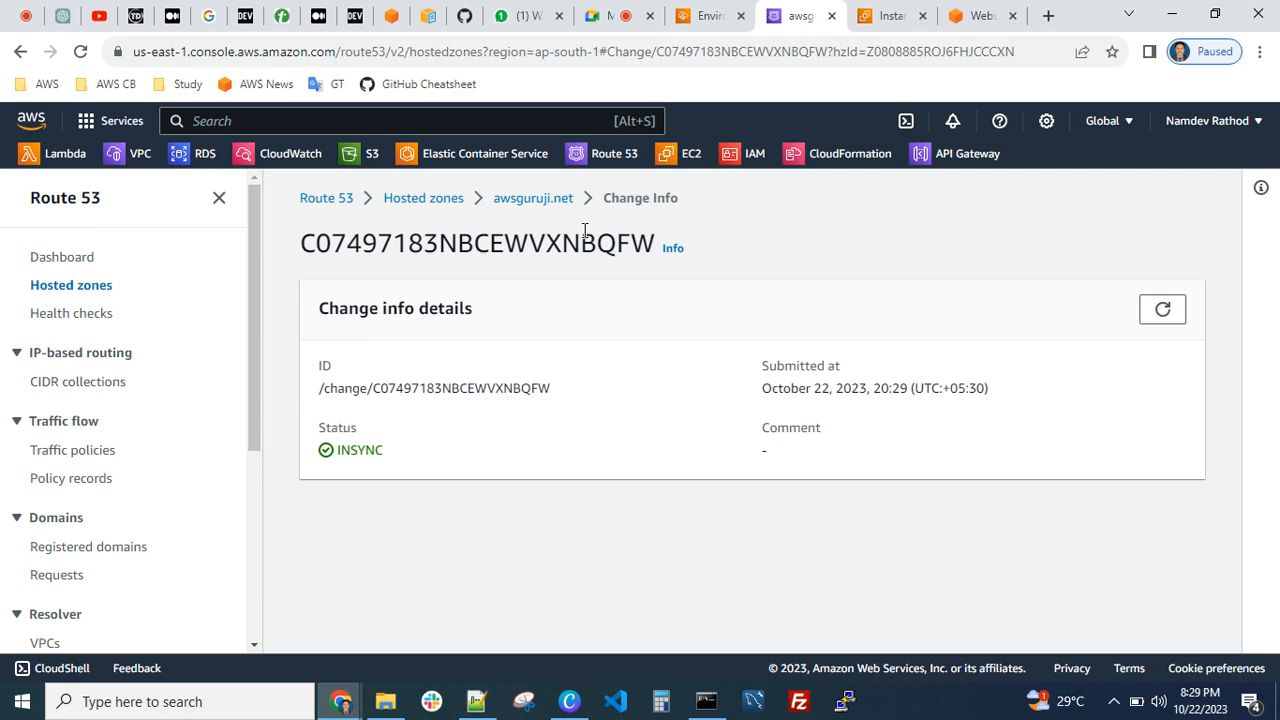
pyautogui.click(534, 198)
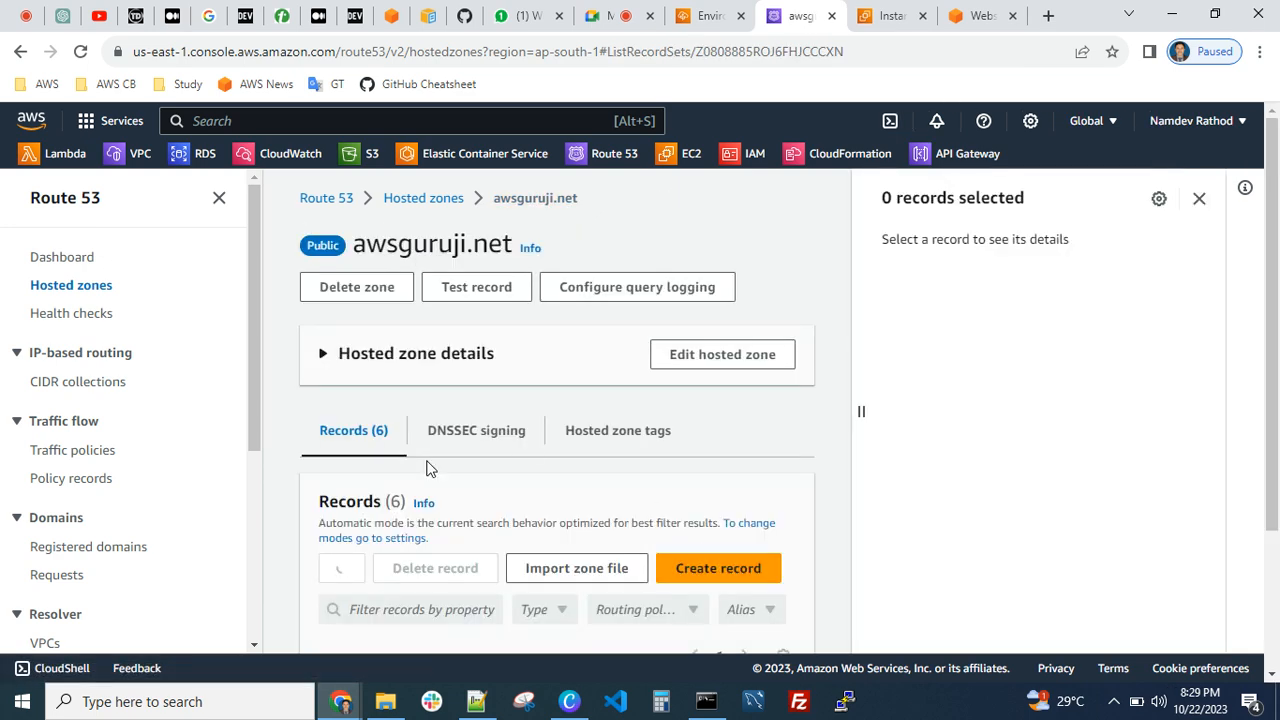
# Filter the zone's records by "test" and widen the record name column to show the full names
pyautogui.scroll(-3, 410, 500)
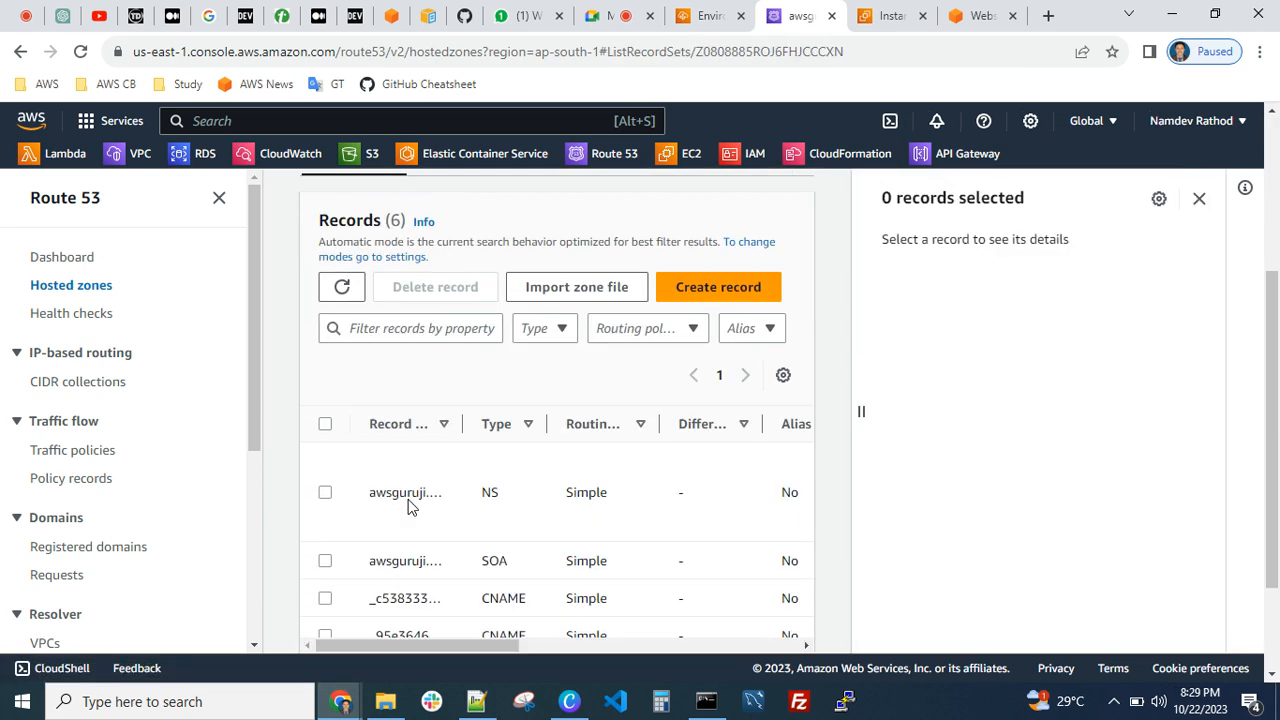
pyautogui.click(409, 330)
pyautogui.write('test')
pyautogui.press('Return')
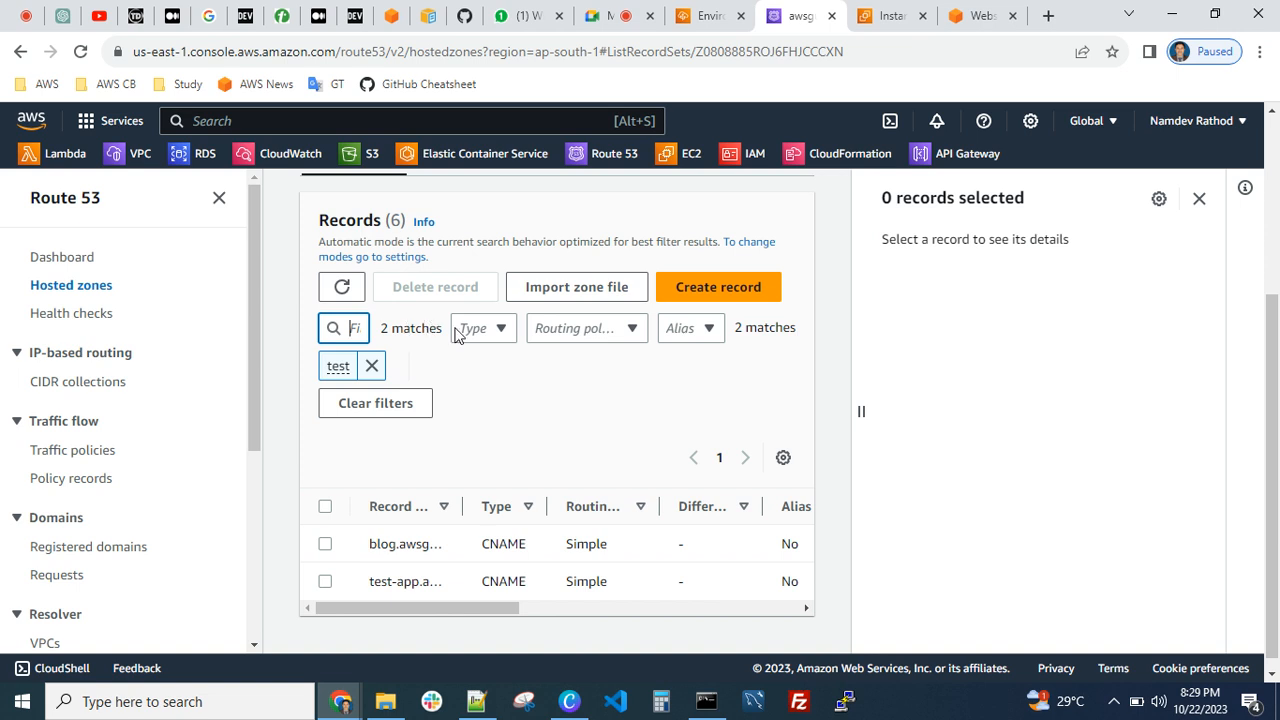
pyautogui.moveTo(464, 506); pyautogui.dragTo(592, 510)
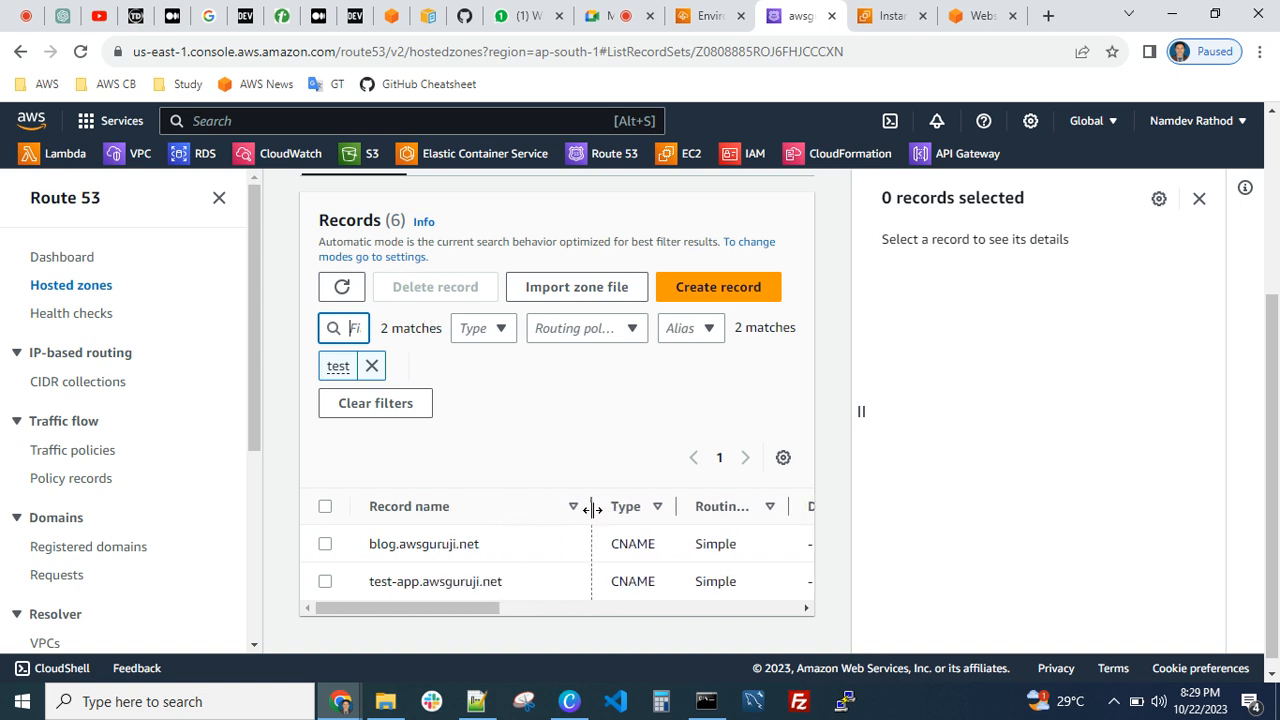
# Select the test-app.awsguruji.net record, copy its record name, and open that address in a new browser tab
pyautogui.click(398, 588)
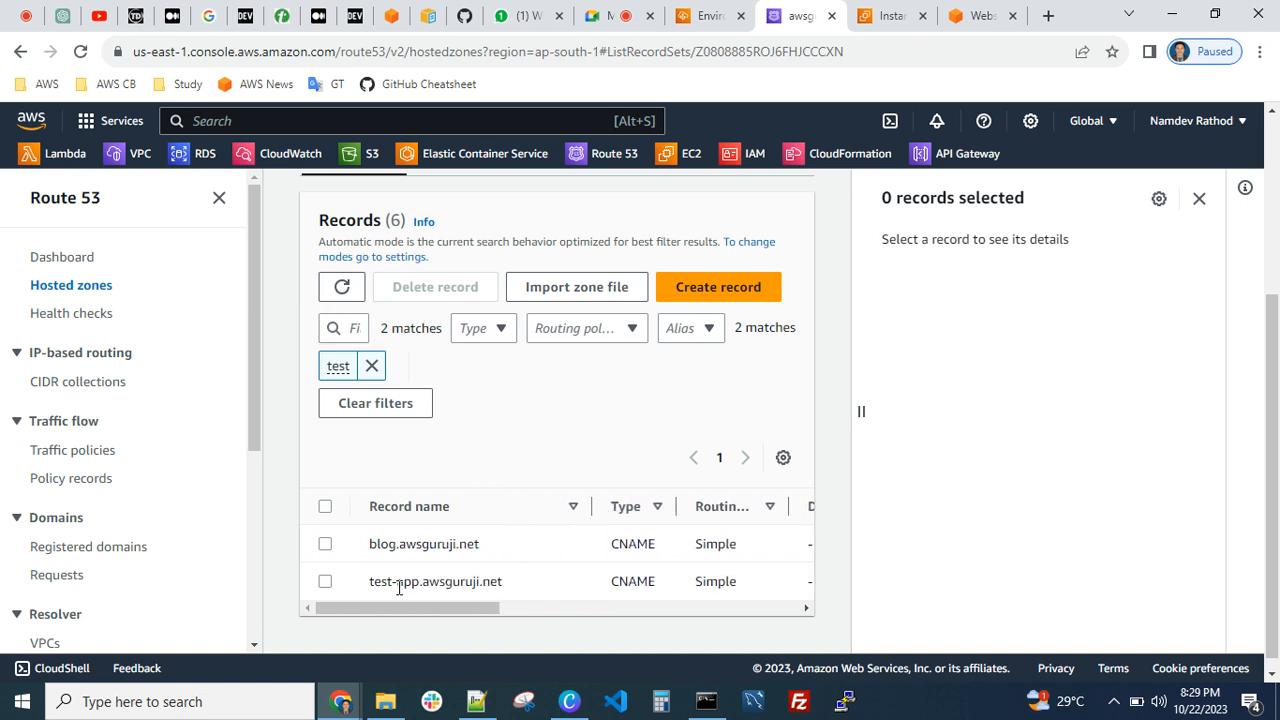
pyautogui.click(325, 583)
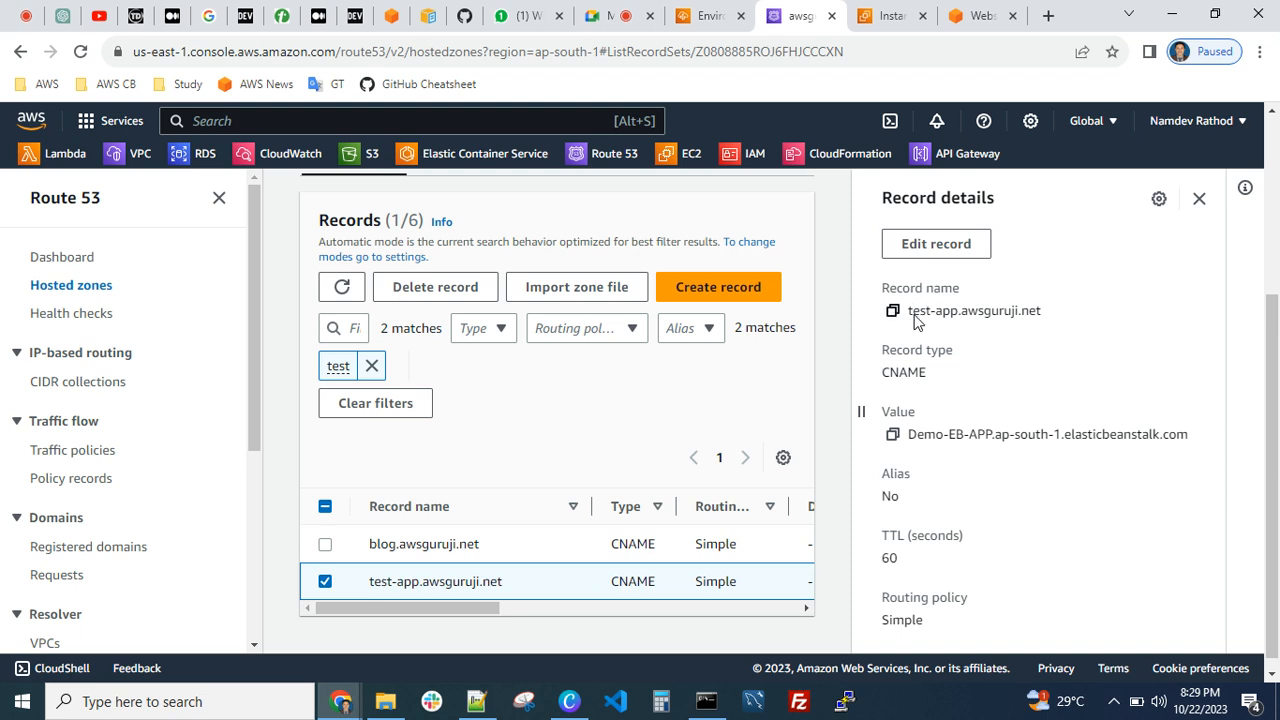
pyautogui.click(892, 311)
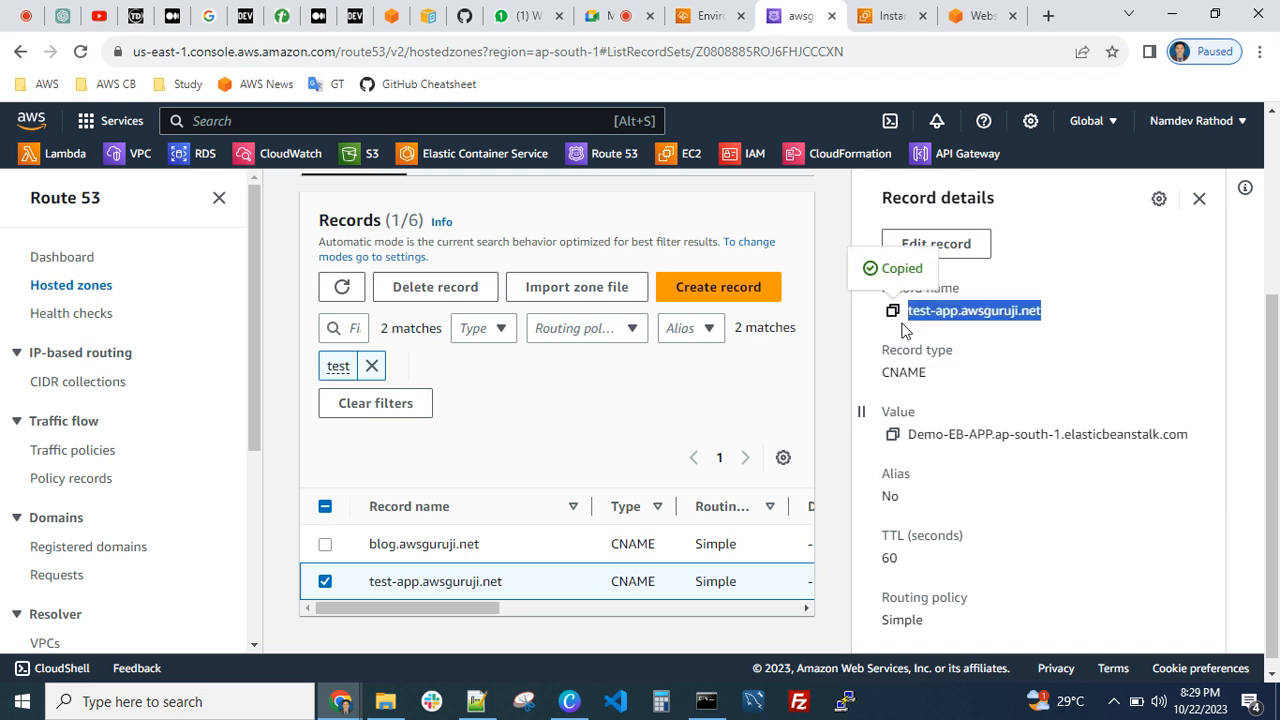
pyautogui.click(1048, 16)
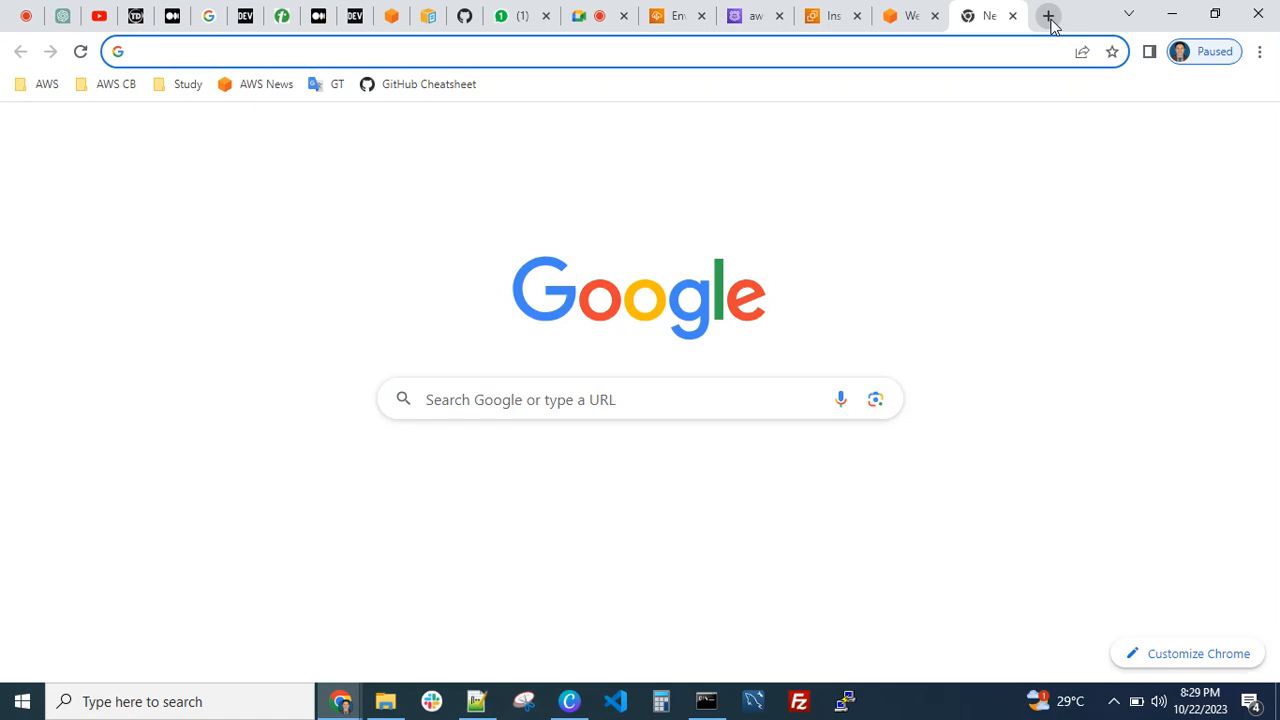
pyautogui.hotkey('ctrl', 'v')
pyautogui.press('Return')
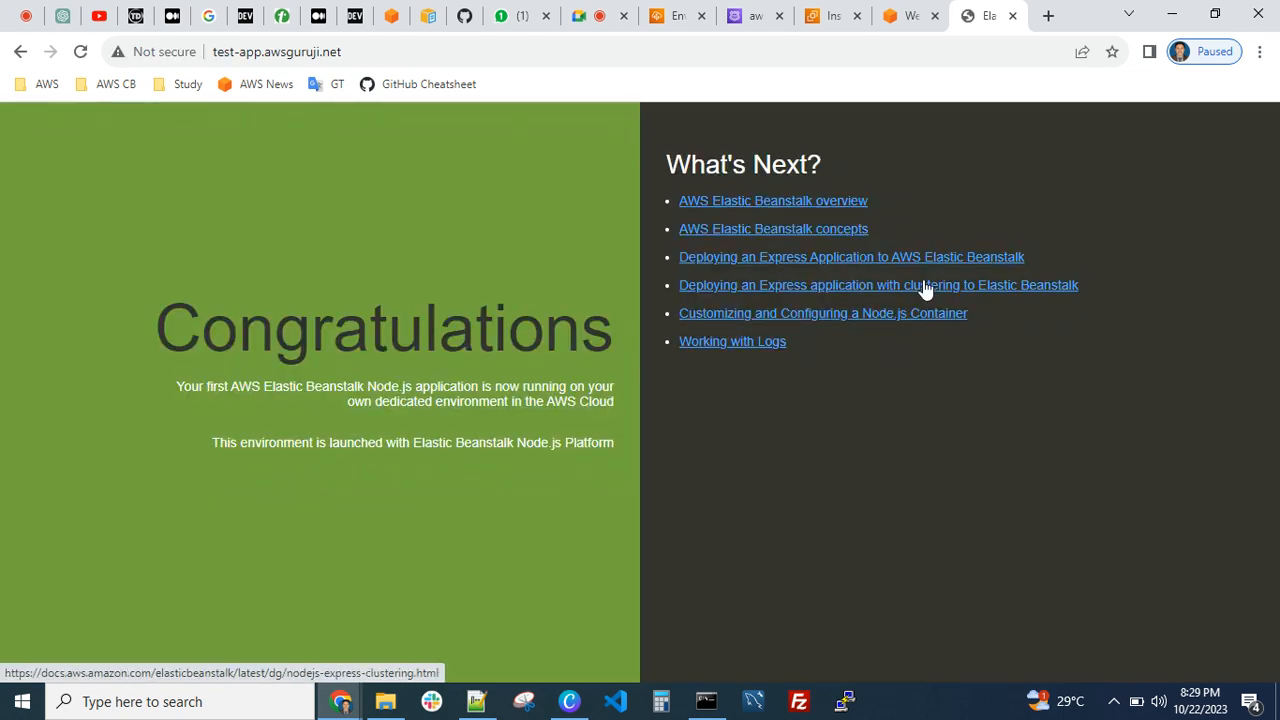
# Close the test-app website and review the Demo-EB-APP-env overview and the Route 53 record details
pyautogui.hotkey('ctrl', 'w')
pyautogui.click(708, 16)
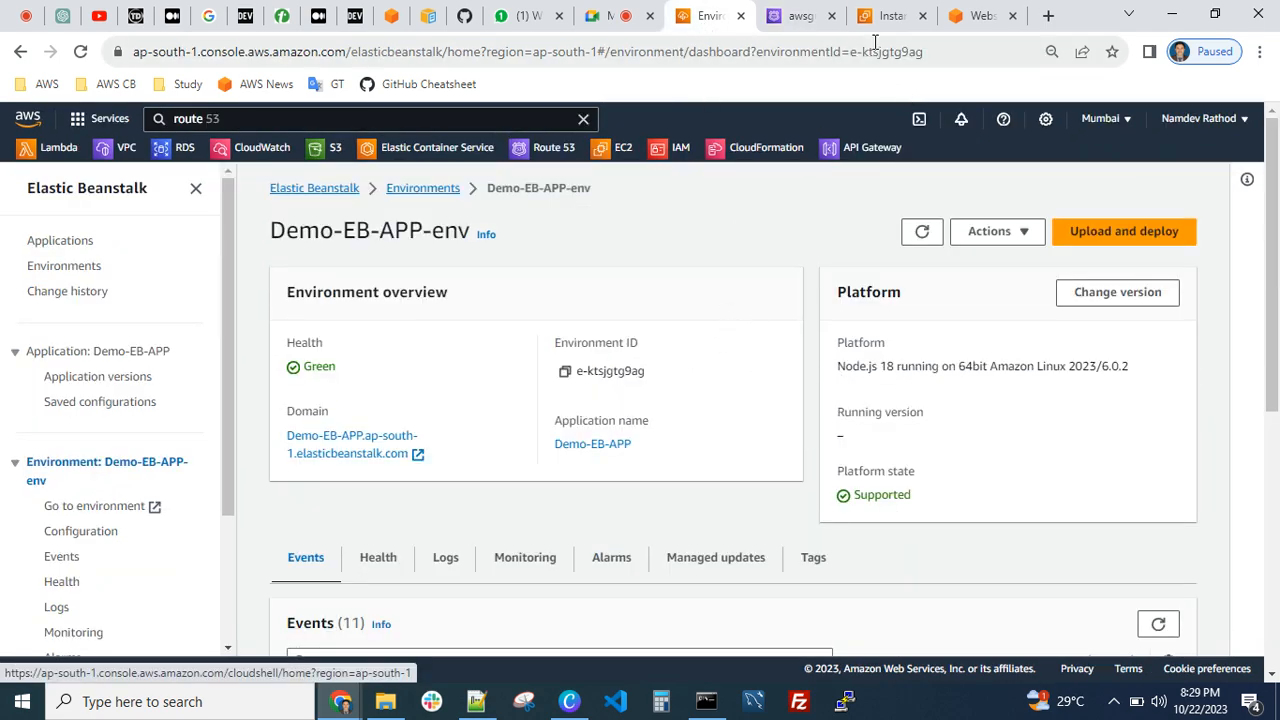
pyautogui.click(812, 20)
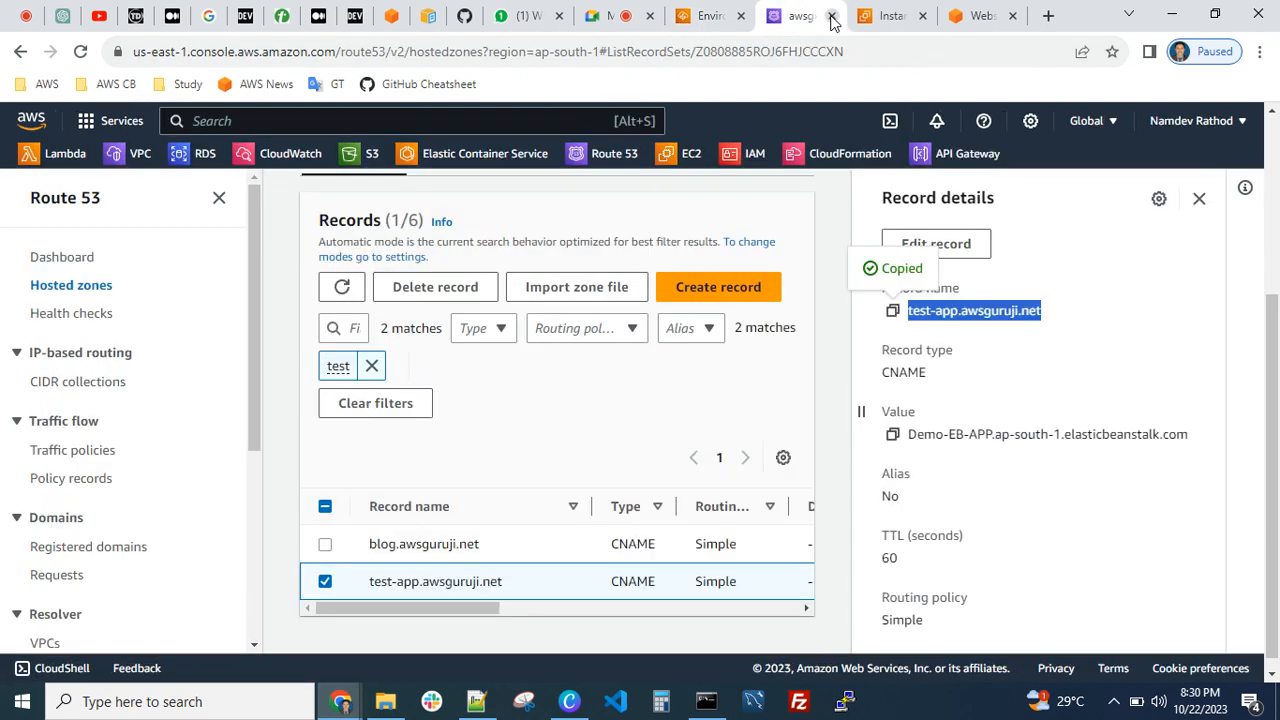
# Close the Route 53 hosted zone page and return to the Demo-EB-APP-env environment overview
pyautogui.click(831, 16)
pyautogui.click(708, 16)
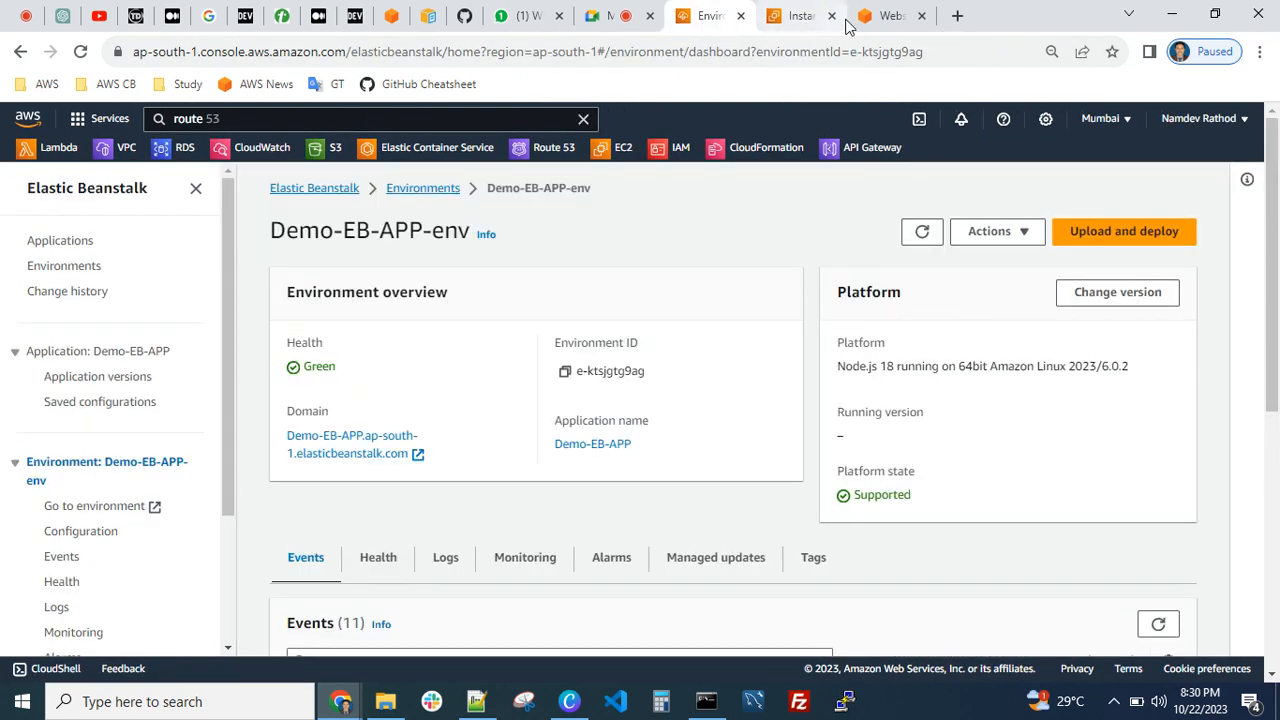
pyautogui.click(848, 20)
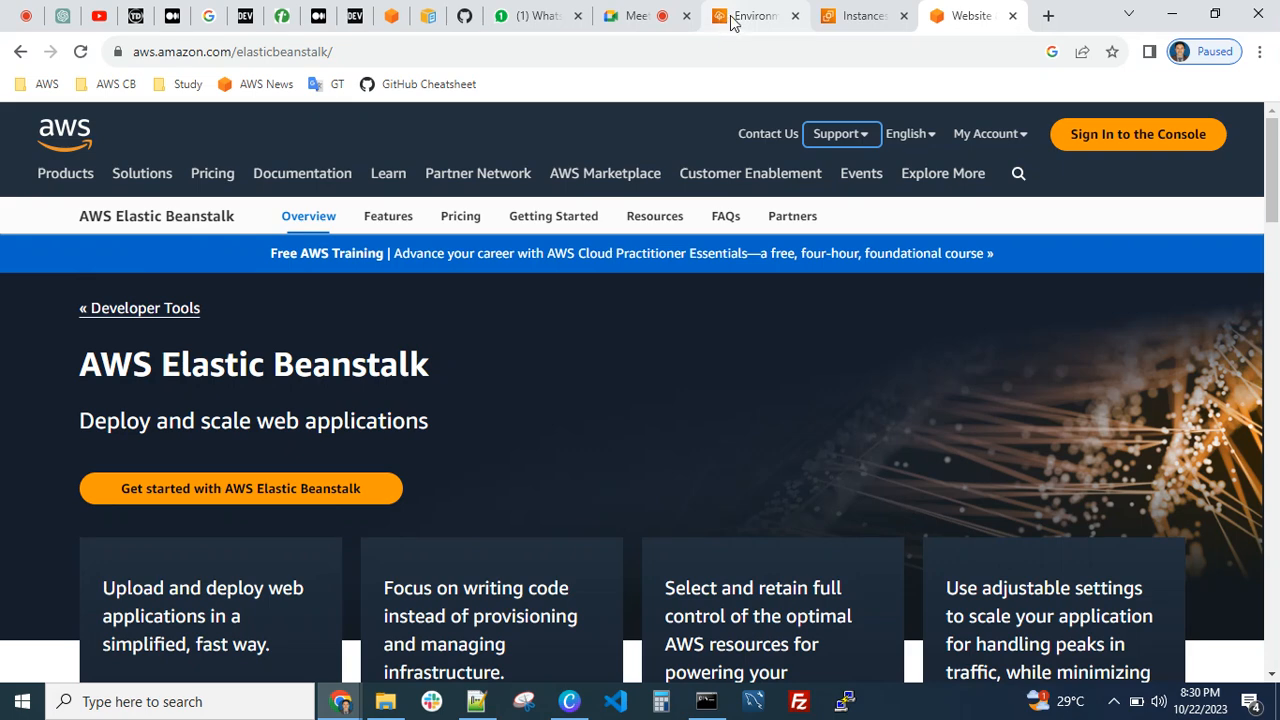
pyautogui.click(750, 16)
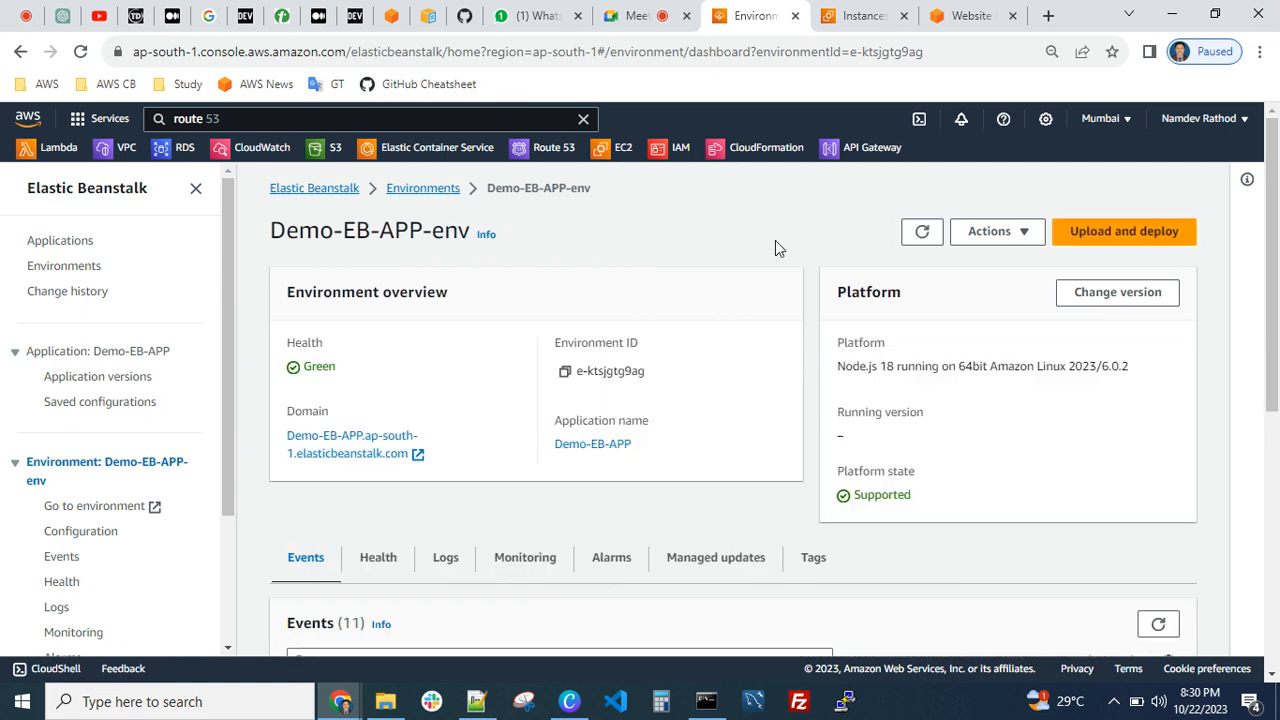
# Review the environment's Upload and deploy dialog and its application file chooser, and cancel both without deploying
pyautogui.click(1106, 240)
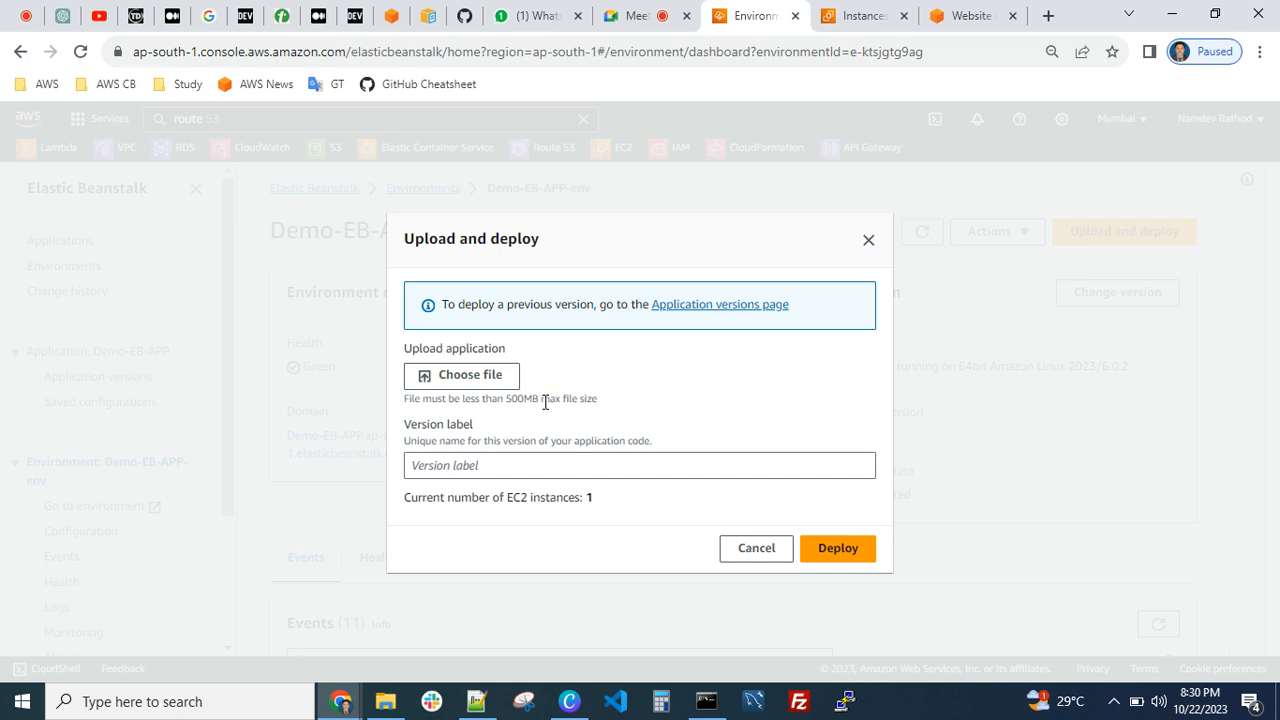
pyautogui.click(474, 374)
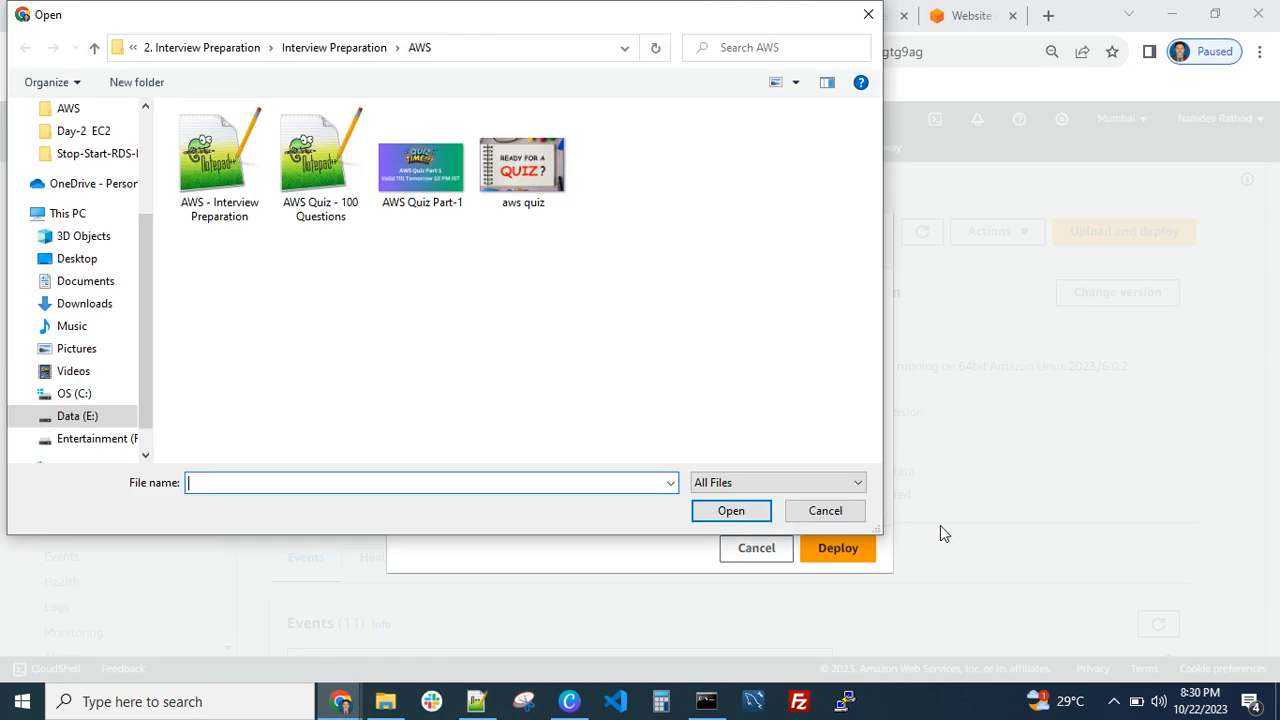
pyautogui.click(827, 515)
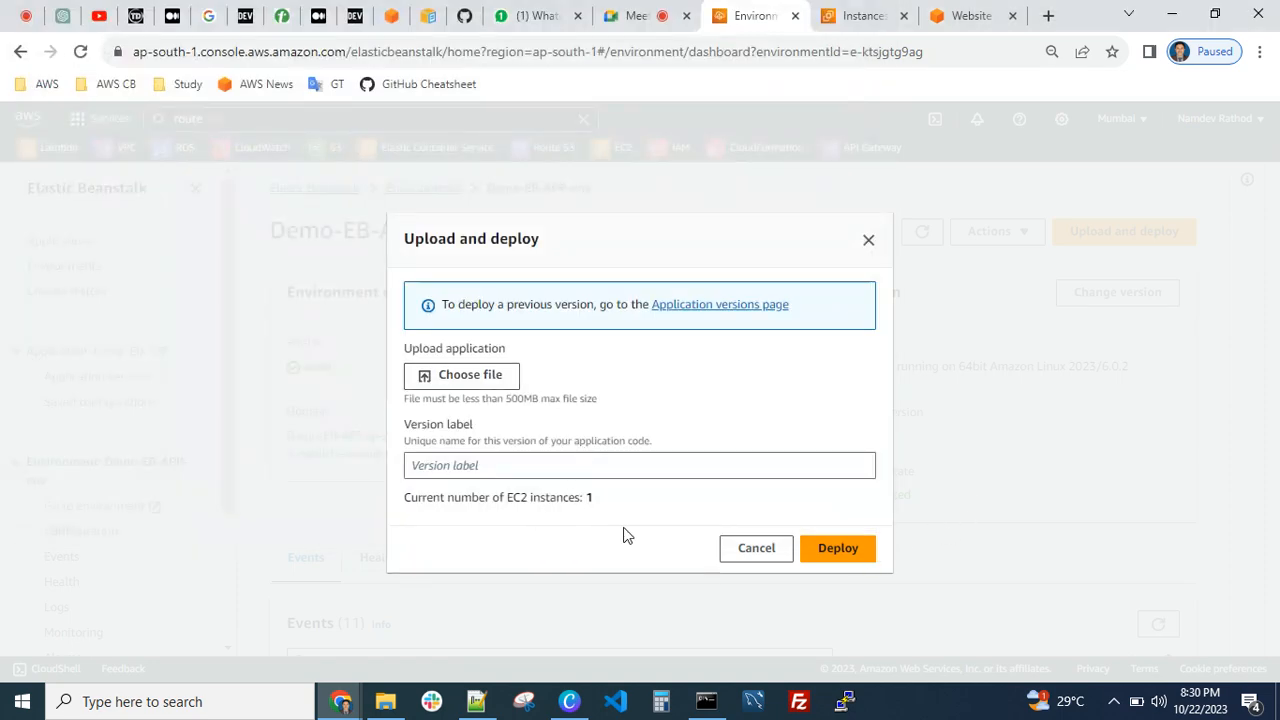
pyautogui.click(757, 551)
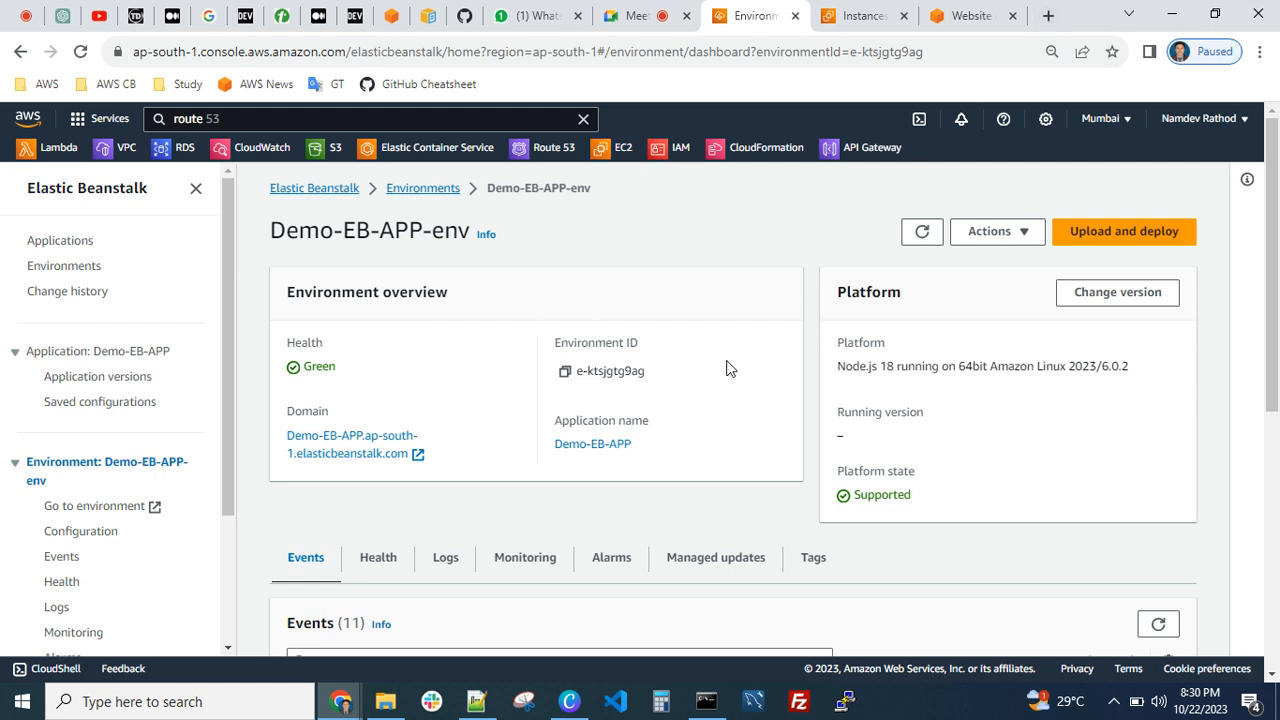
# Review the service metrics in the environment's monitoring view and check its alarms list
pyautogui.scroll(-1, 645, 315)
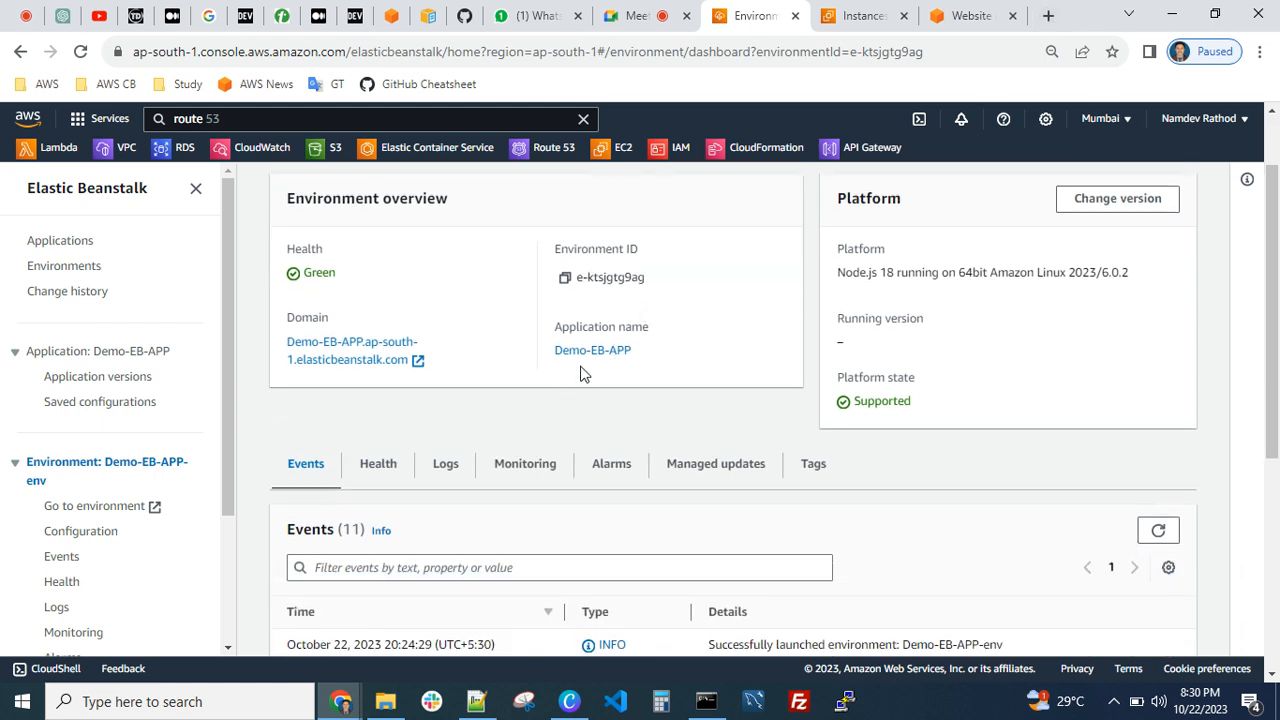
pyautogui.click(524, 470)
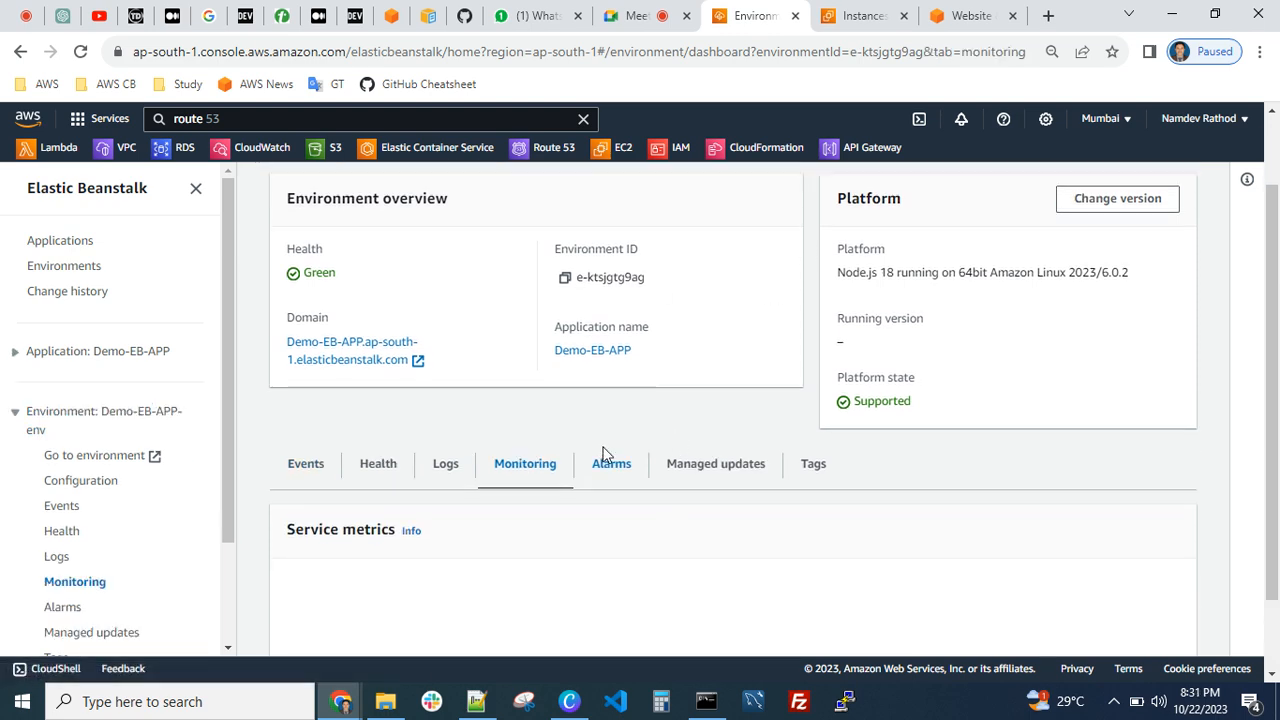
pyautogui.scroll(-2, 485, 452)
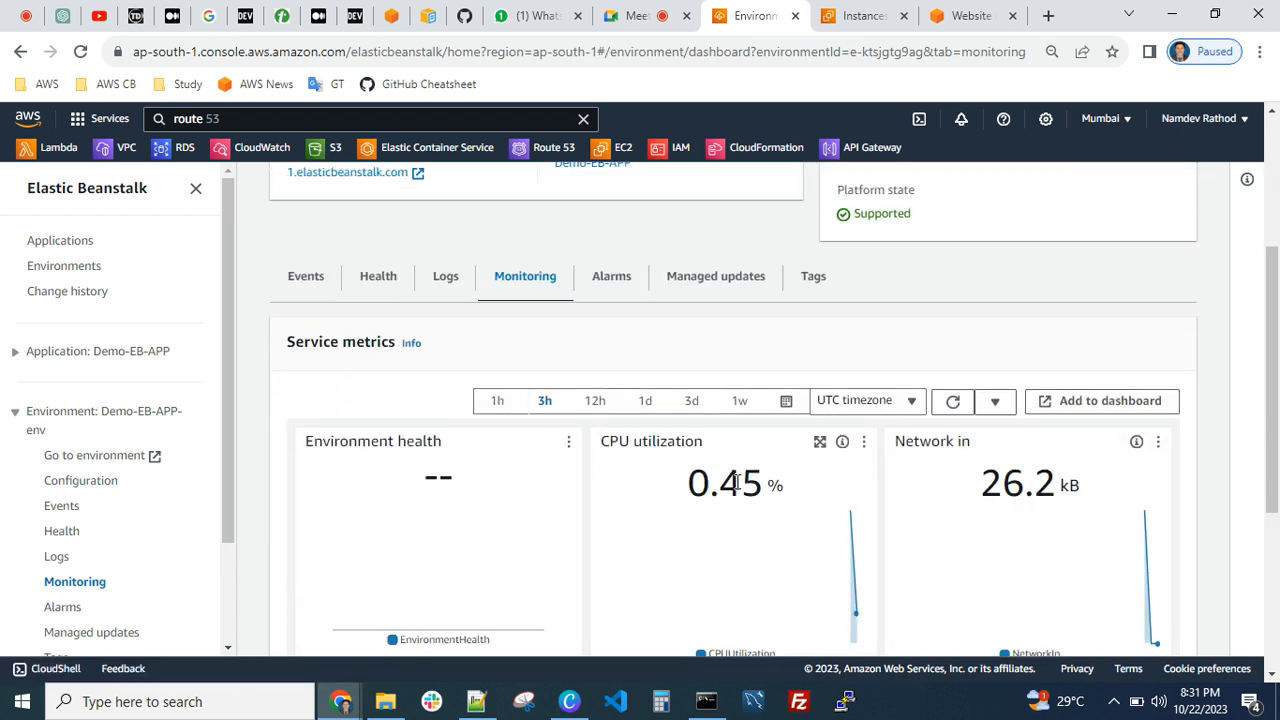
pyautogui.scroll(-3, 923, 428)
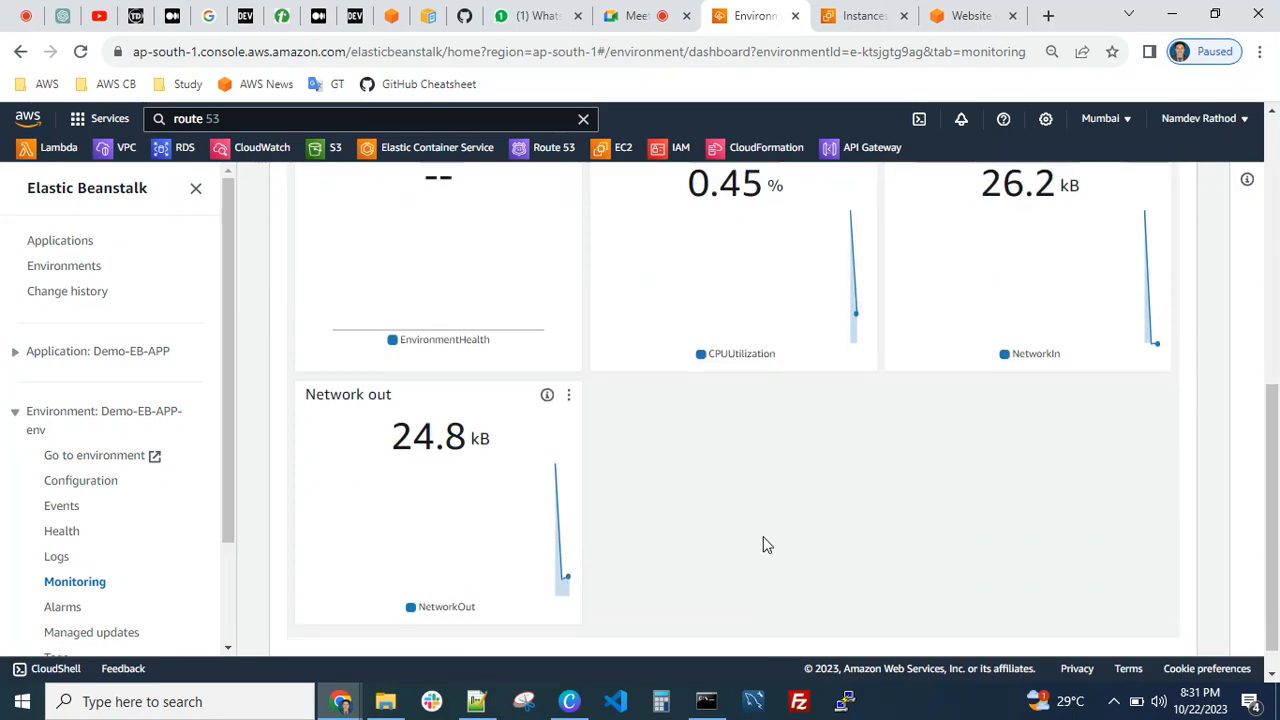
pyautogui.scroll(4, 676, 516)
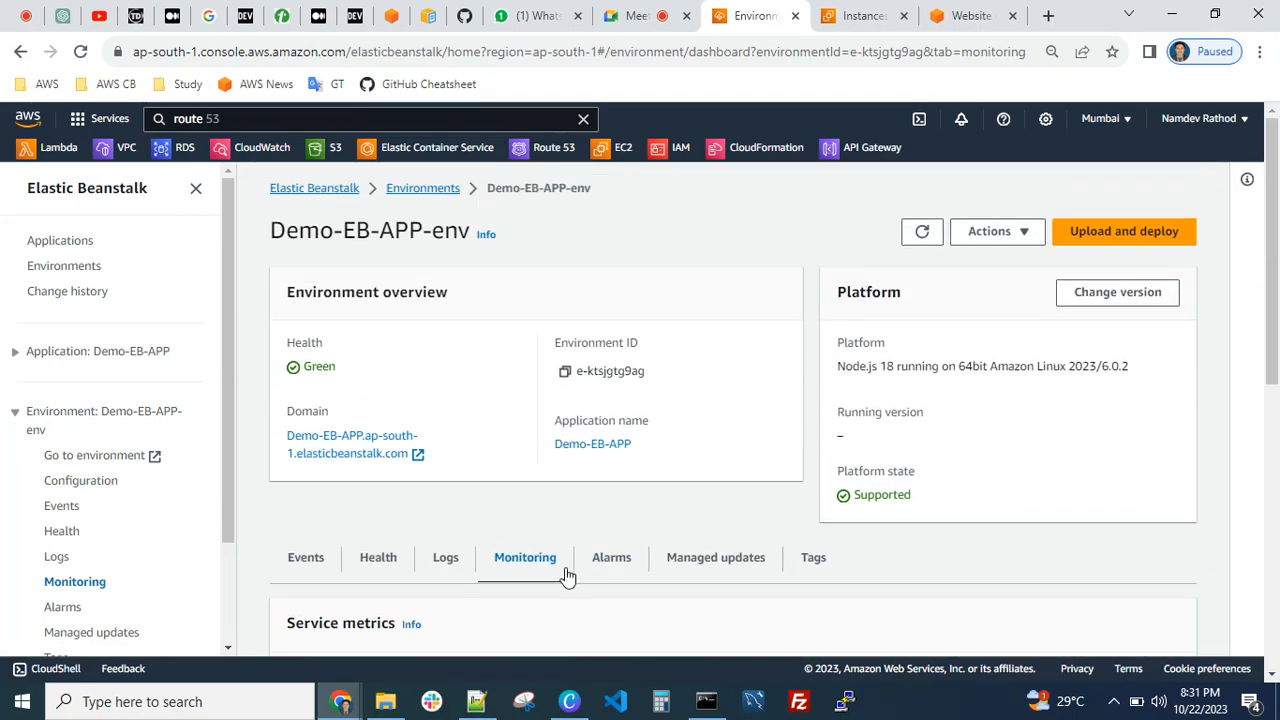
pyautogui.click(615, 558)
pyautogui.scroll(-2, 729, 494)
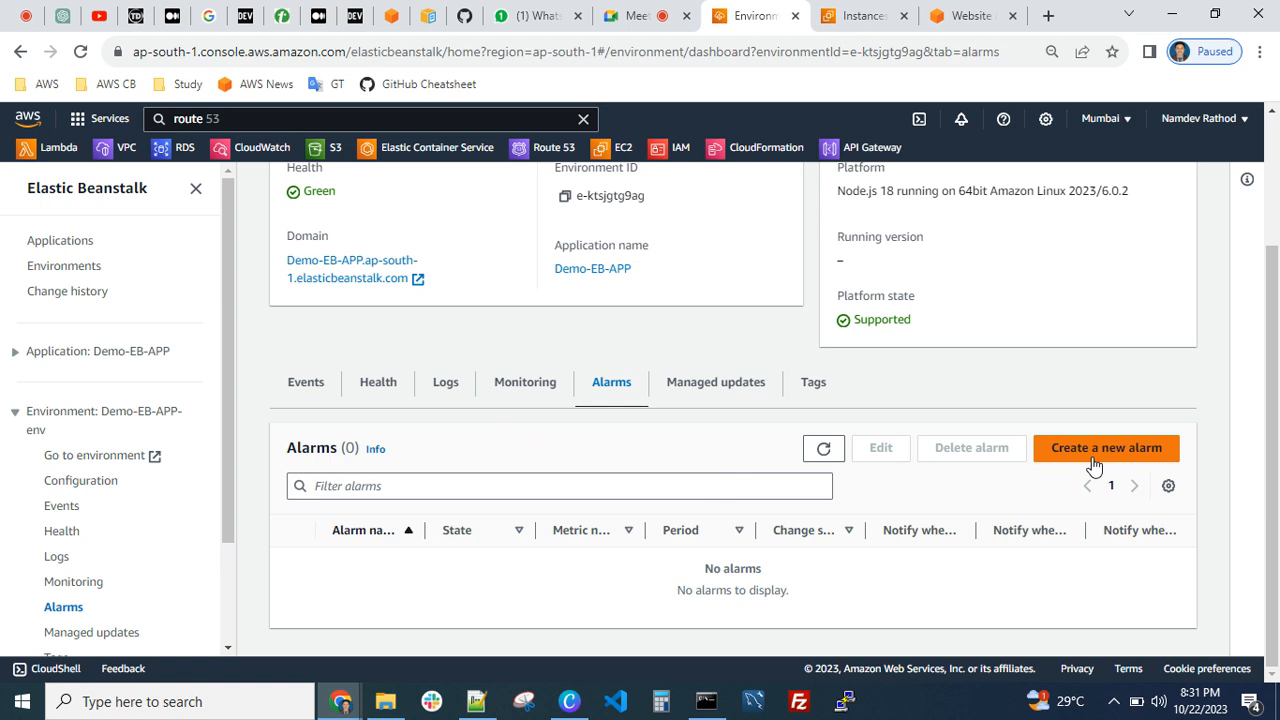
# Review the environment's event log and highlight the details of the most recent event
pyautogui.click(305, 389)
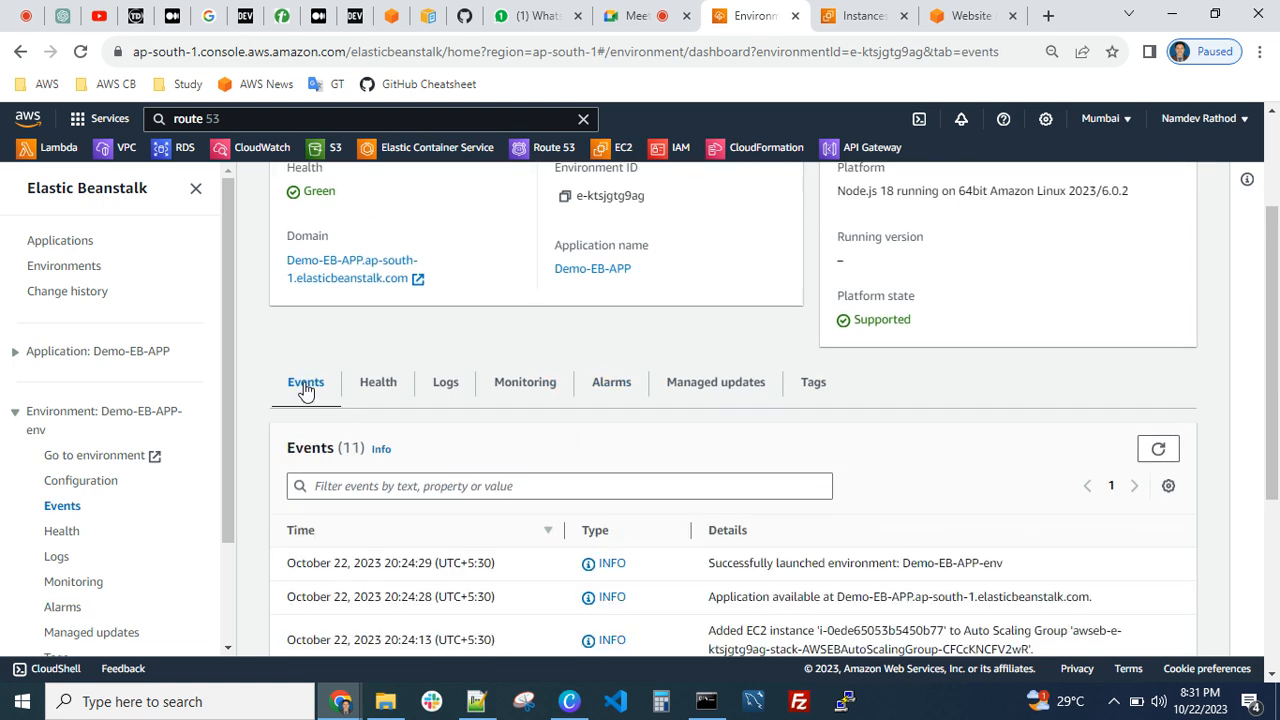
pyautogui.scroll(-3, 703, 240)
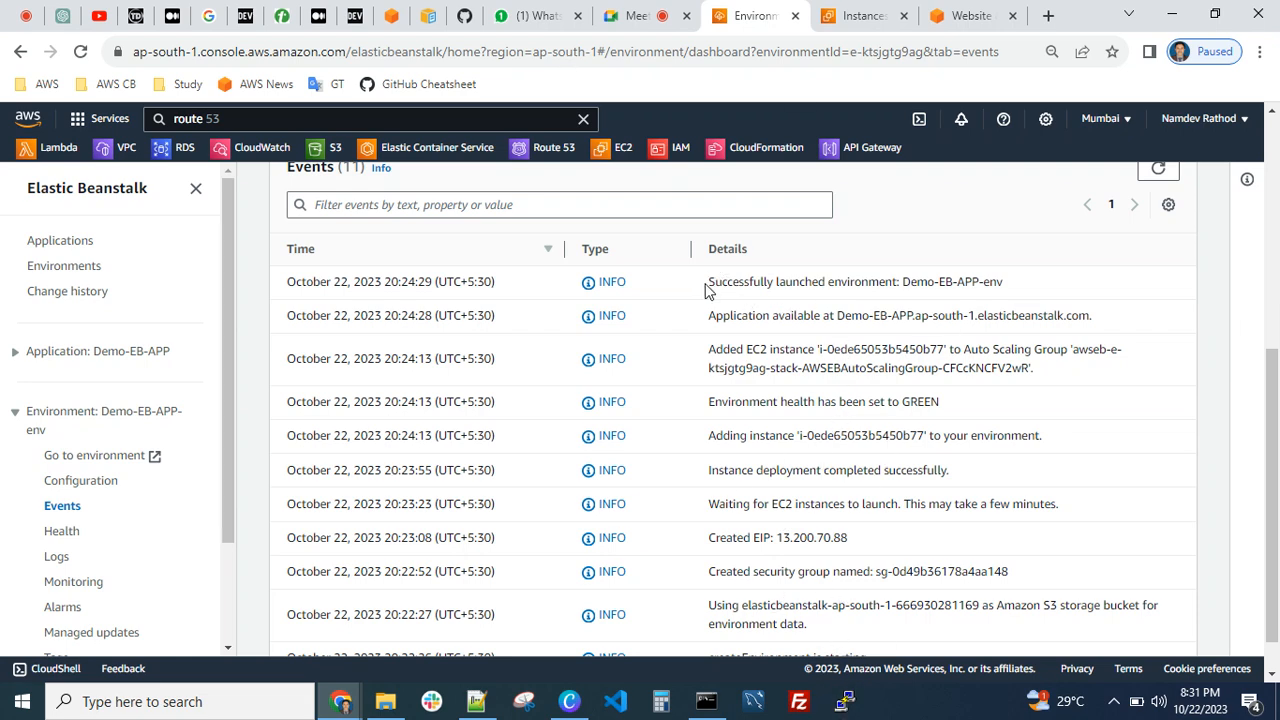
pyautogui.moveTo(706, 286); pyautogui.dragTo(806, 280)
pyautogui.click(808, 277)
pyautogui.moveTo(897, 281); pyautogui.dragTo(997, 279)
pyautogui.click(994, 277)
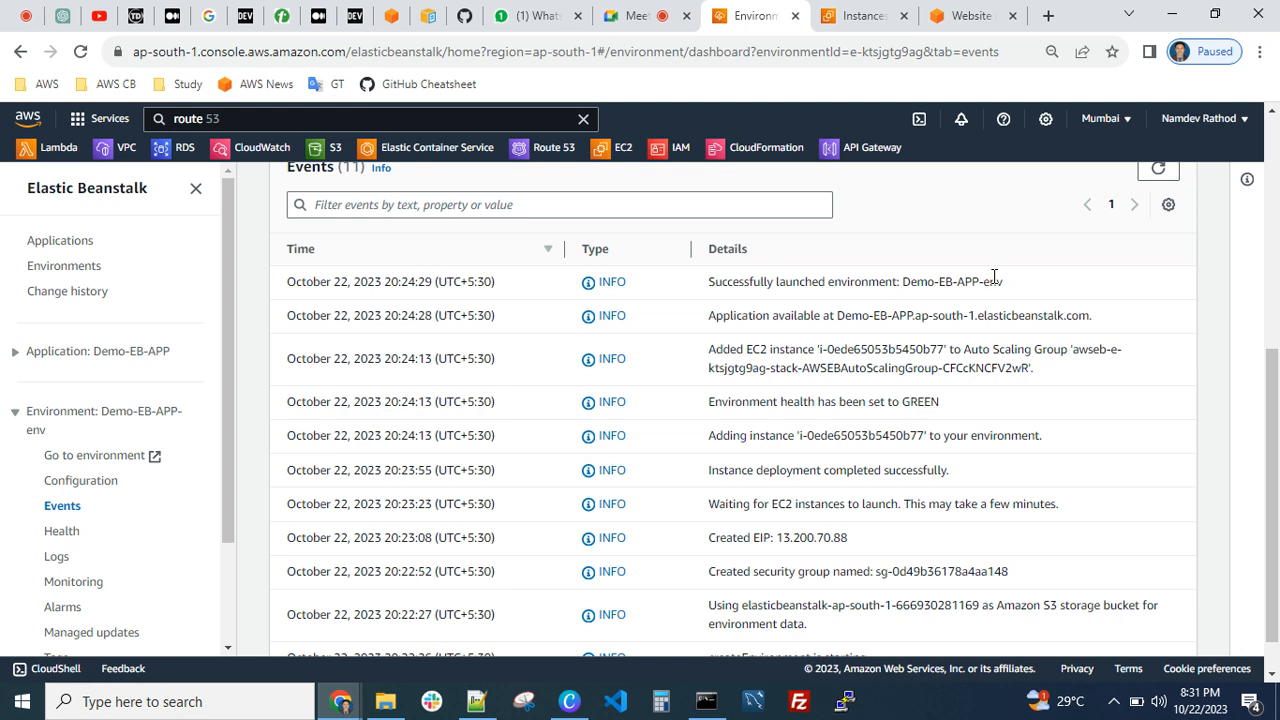
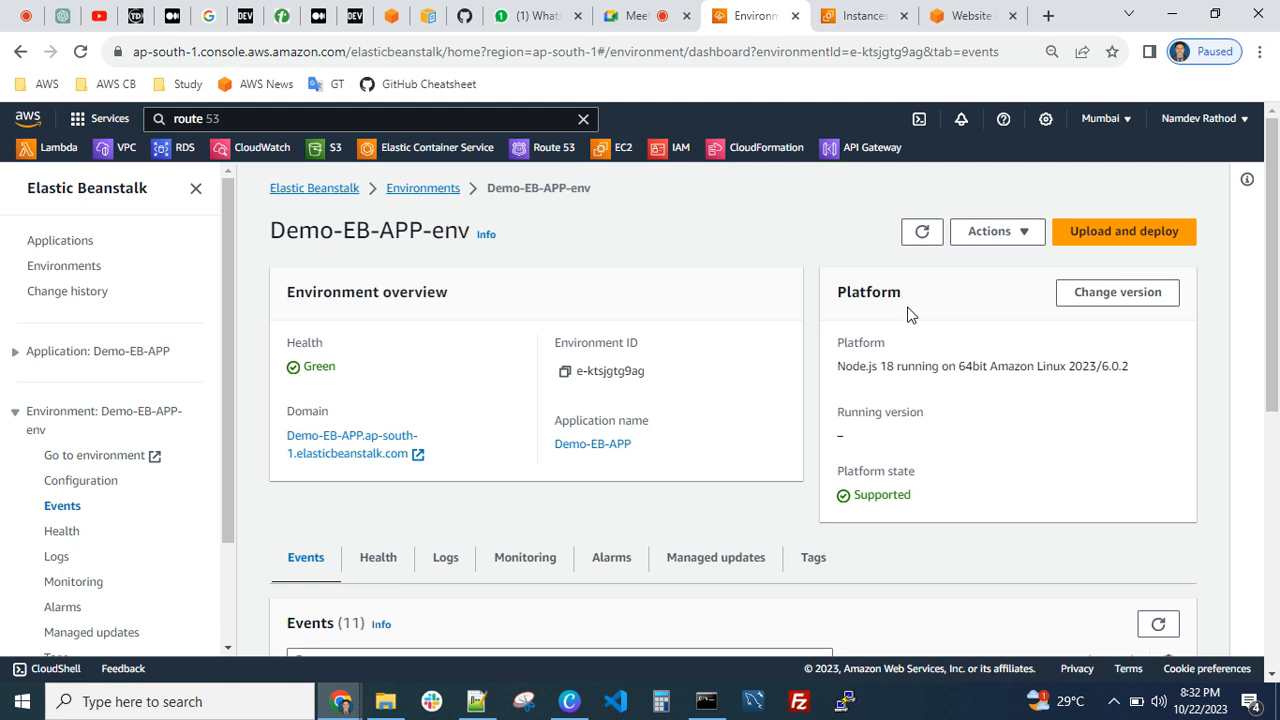
# Check the saved configurations available to load for Demo-EB-APP and return to the Demo-EB-APP-env overview
pyautogui.click(1021, 236)
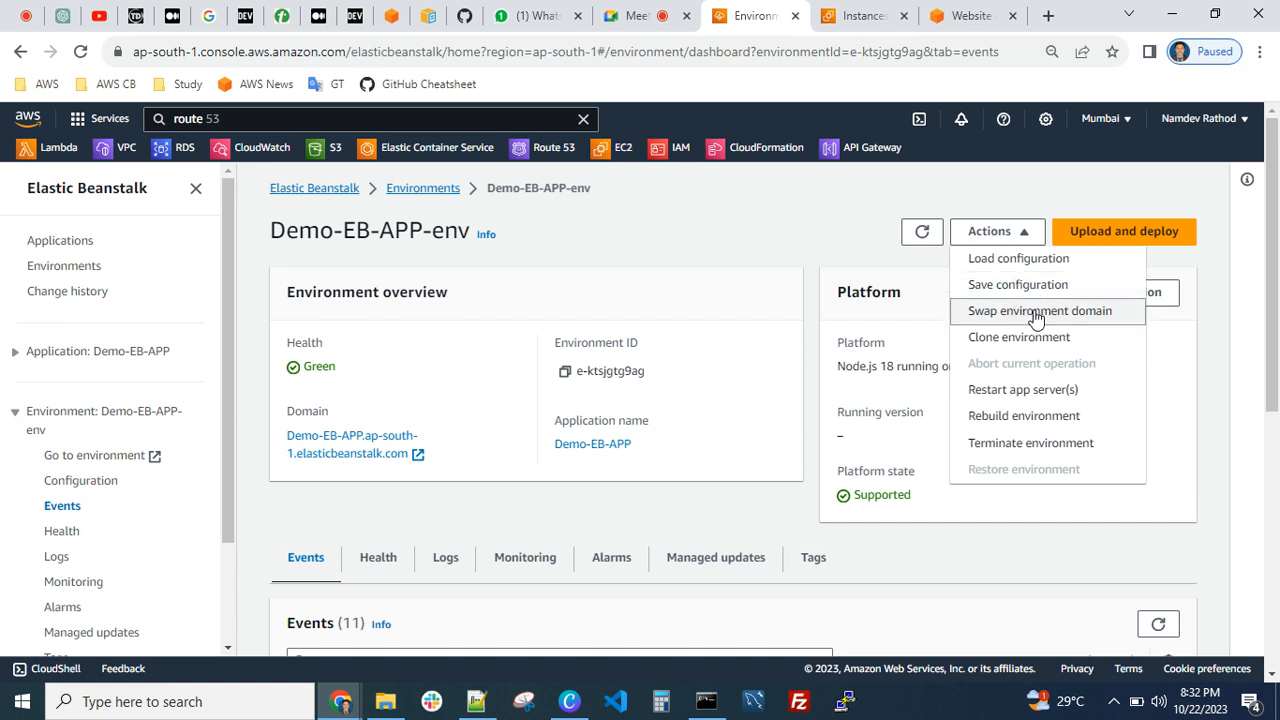
pyautogui.click(1018, 259)
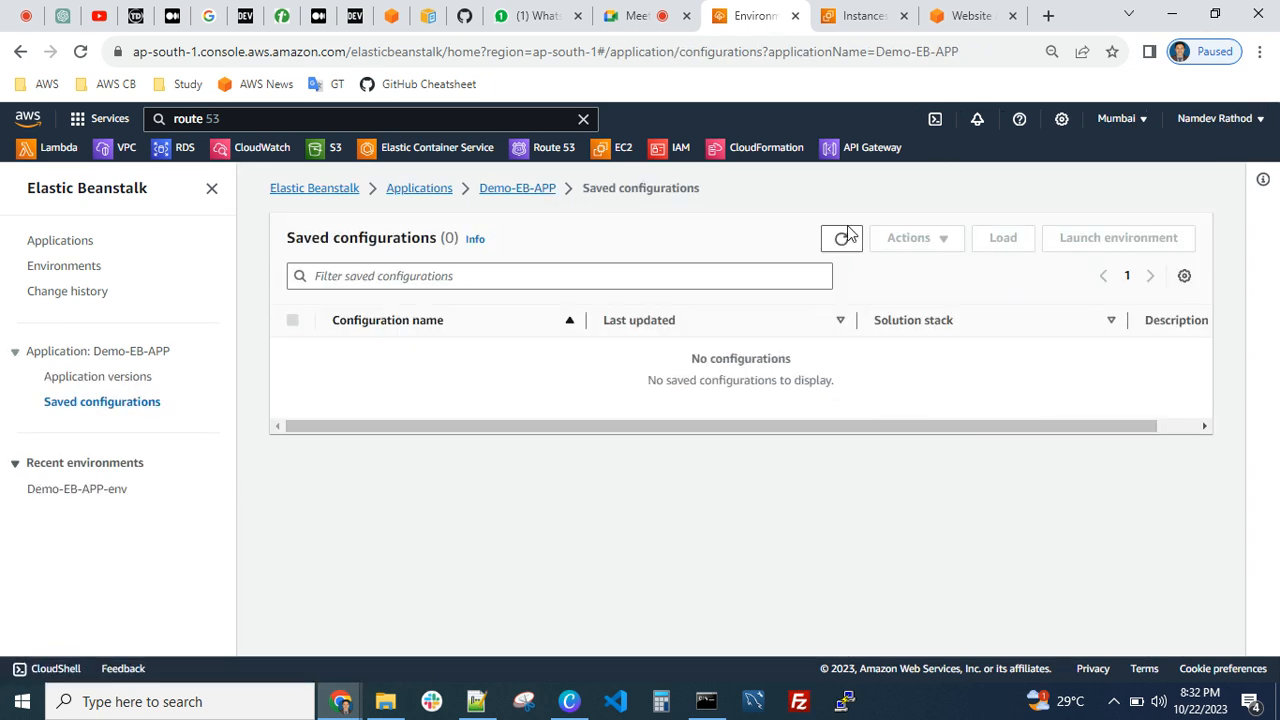
pyautogui.click(513, 190)
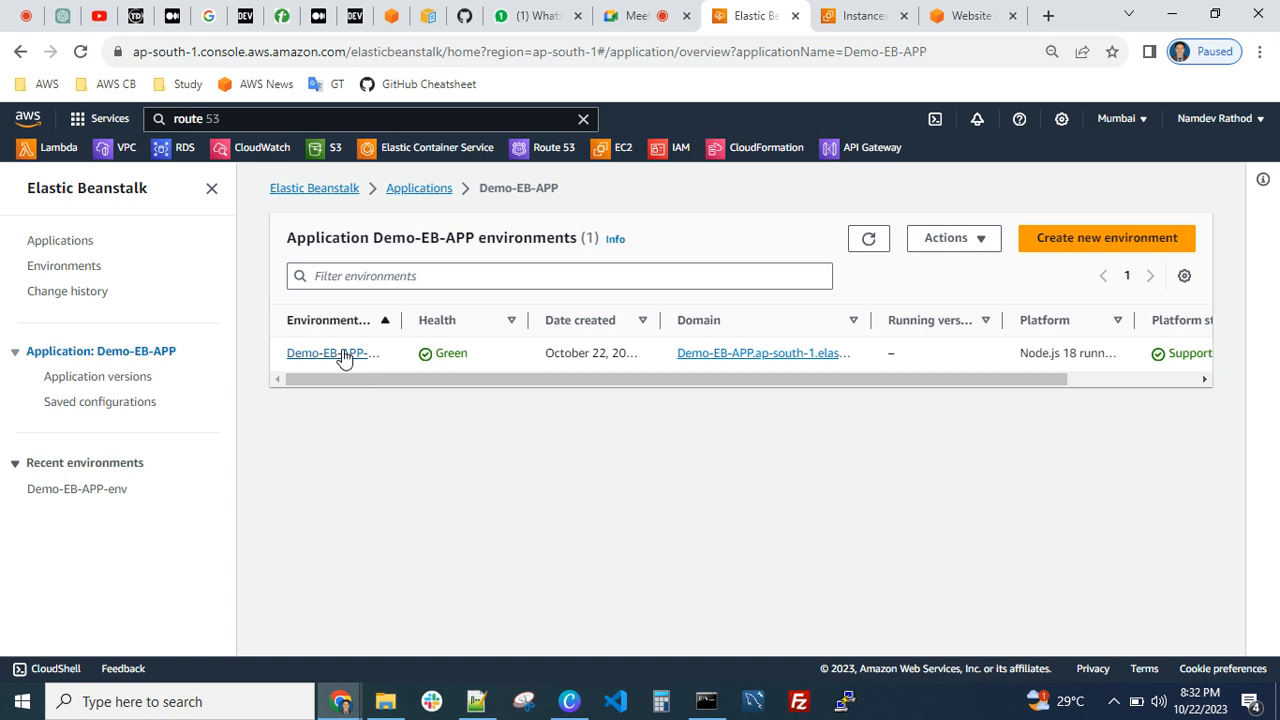
pyautogui.click(343, 355)
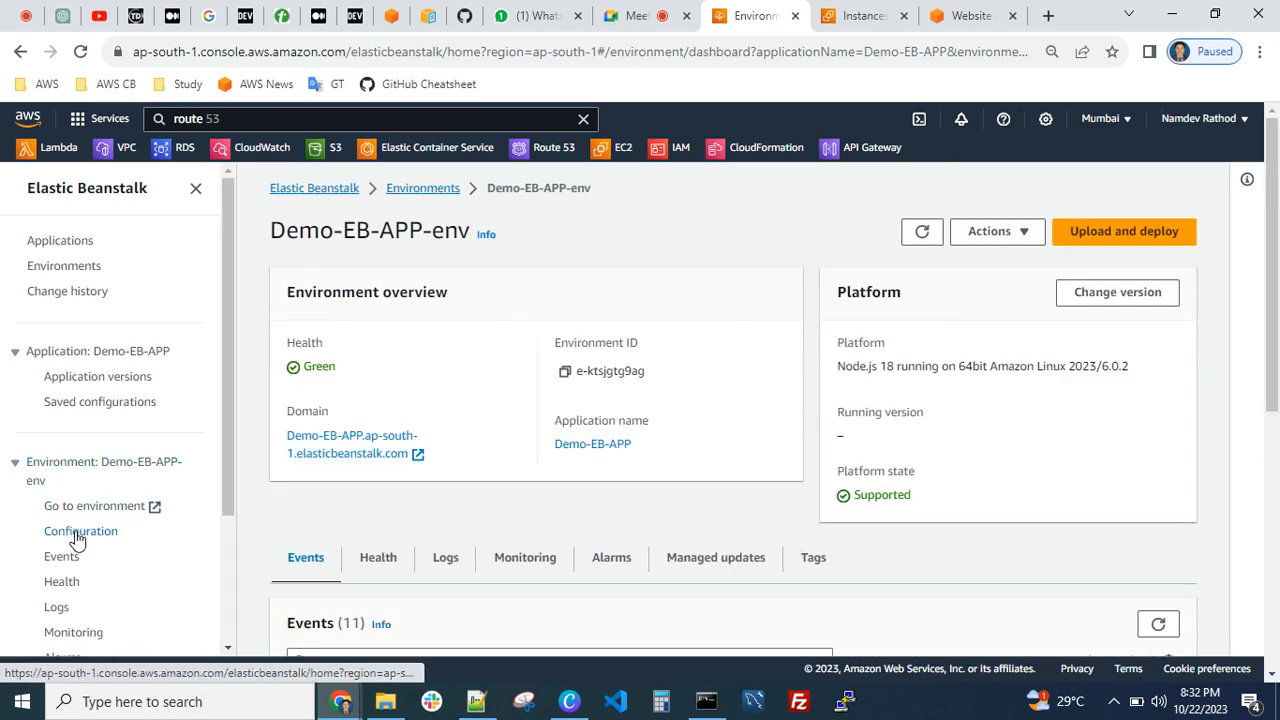
# Review the environment's full configuration, from service access through platform software and environment properties, and return to its overview
pyautogui.scroll(-2, 77, 540)
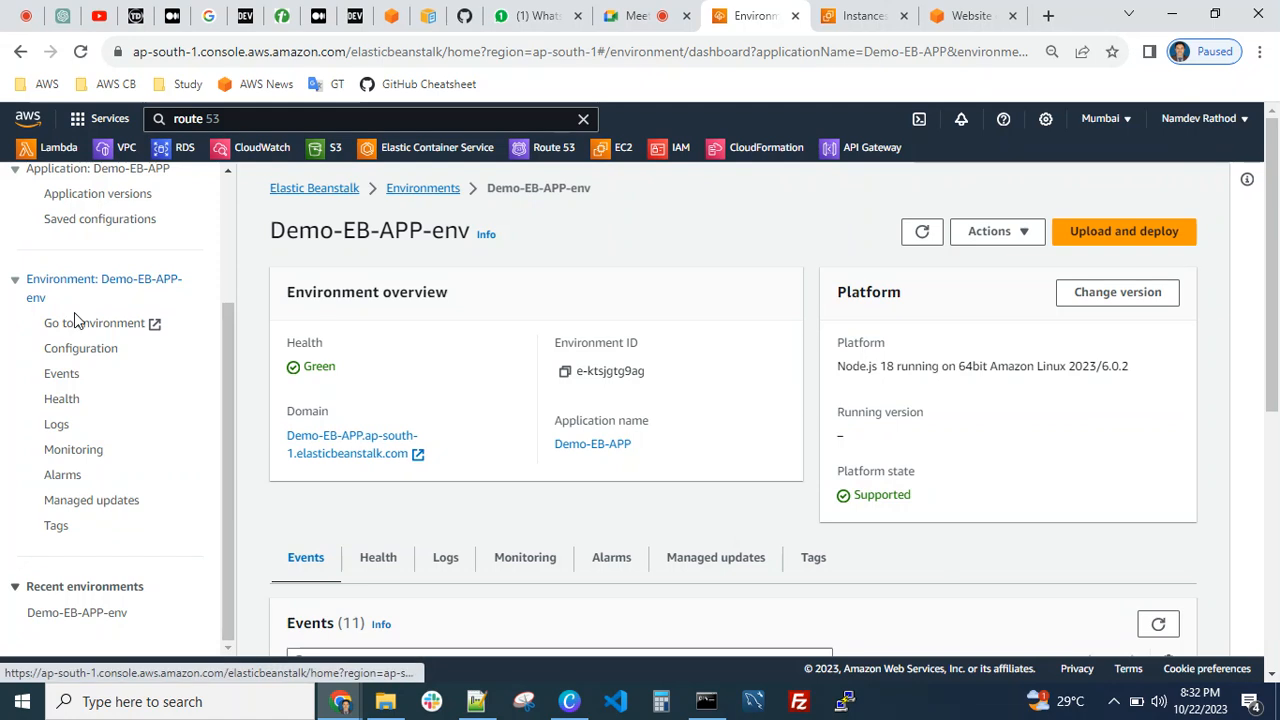
pyautogui.click(80, 350)
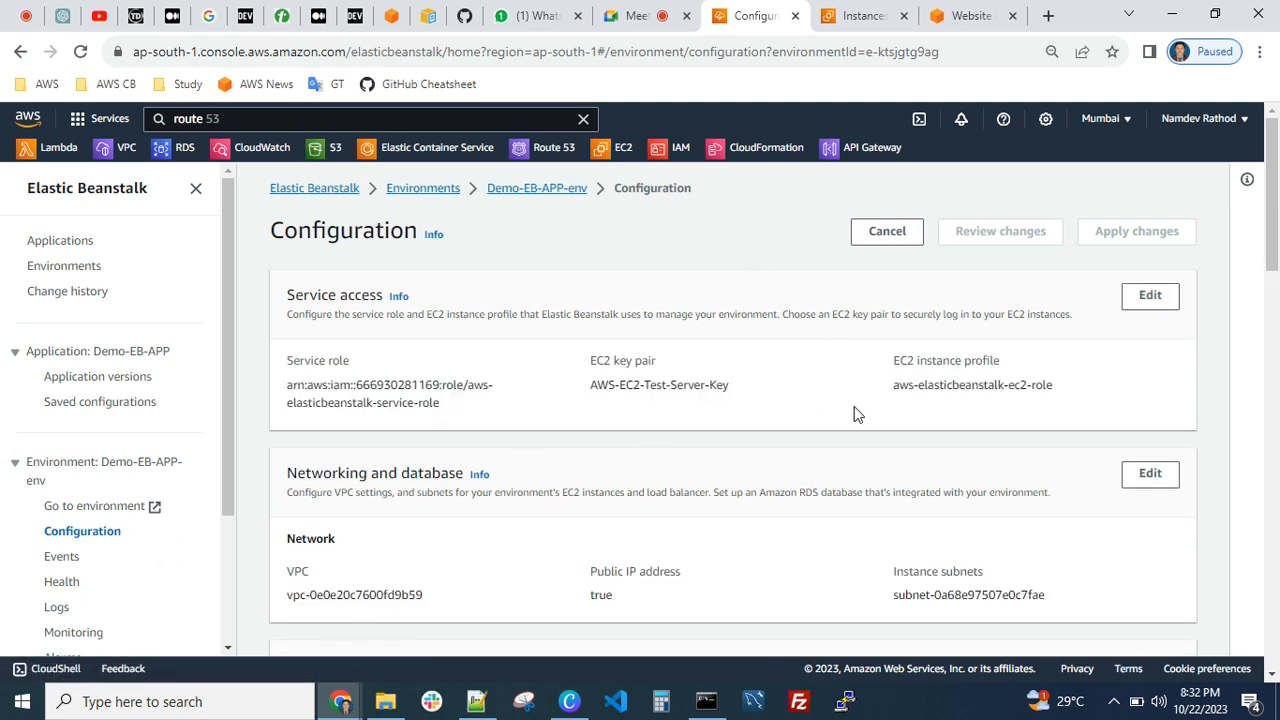
pyautogui.scroll(-2, 755, 392)
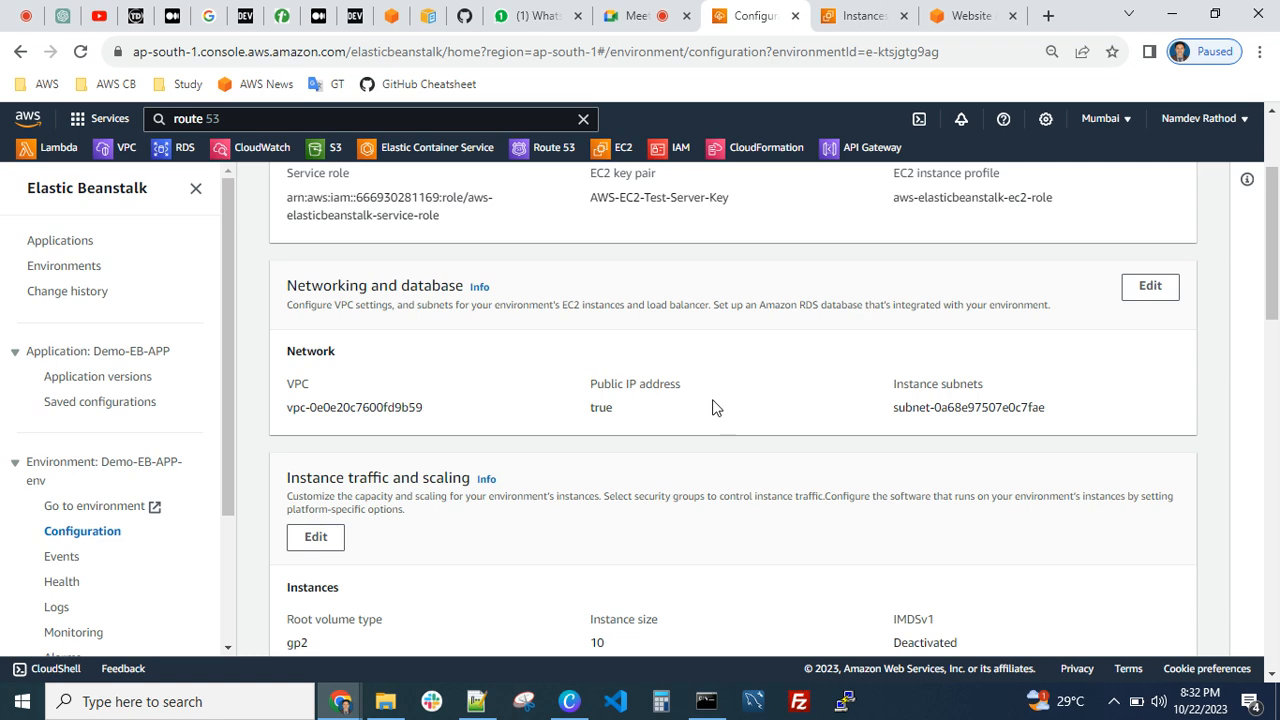
pyautogui.scroll(-2, 600, 480)
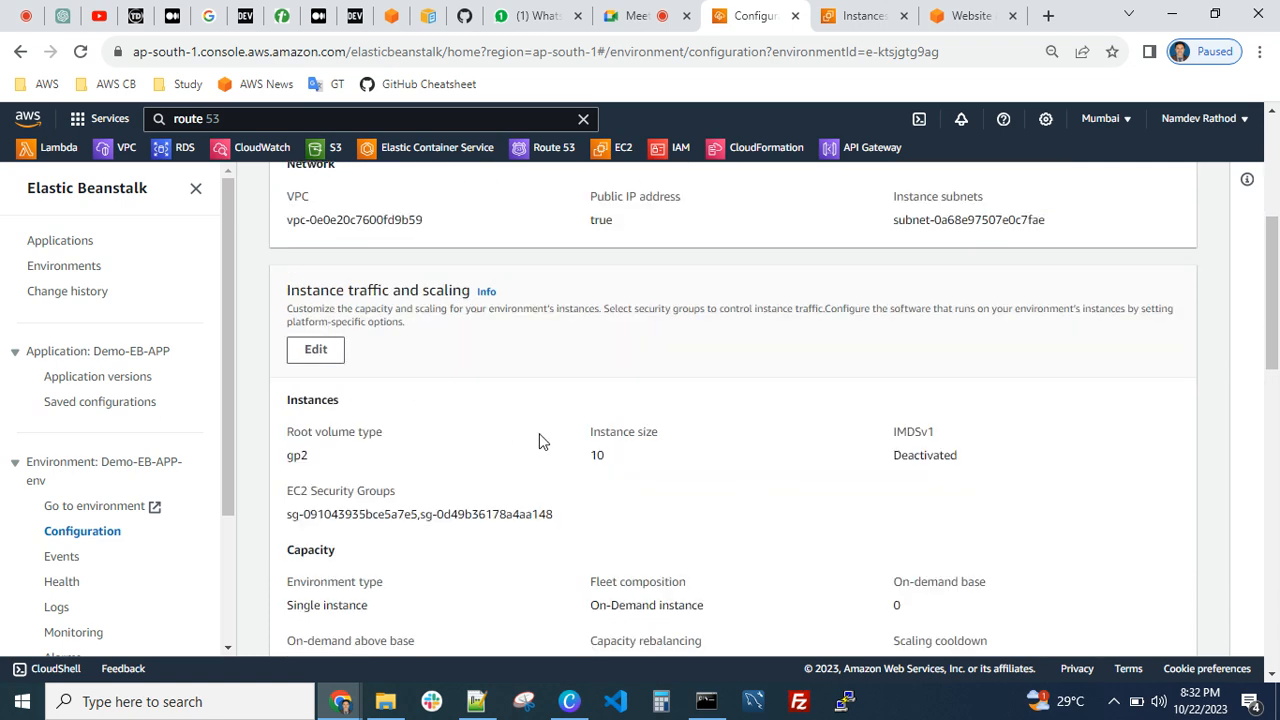
pyautogui.scroll(-2, 657, 451)
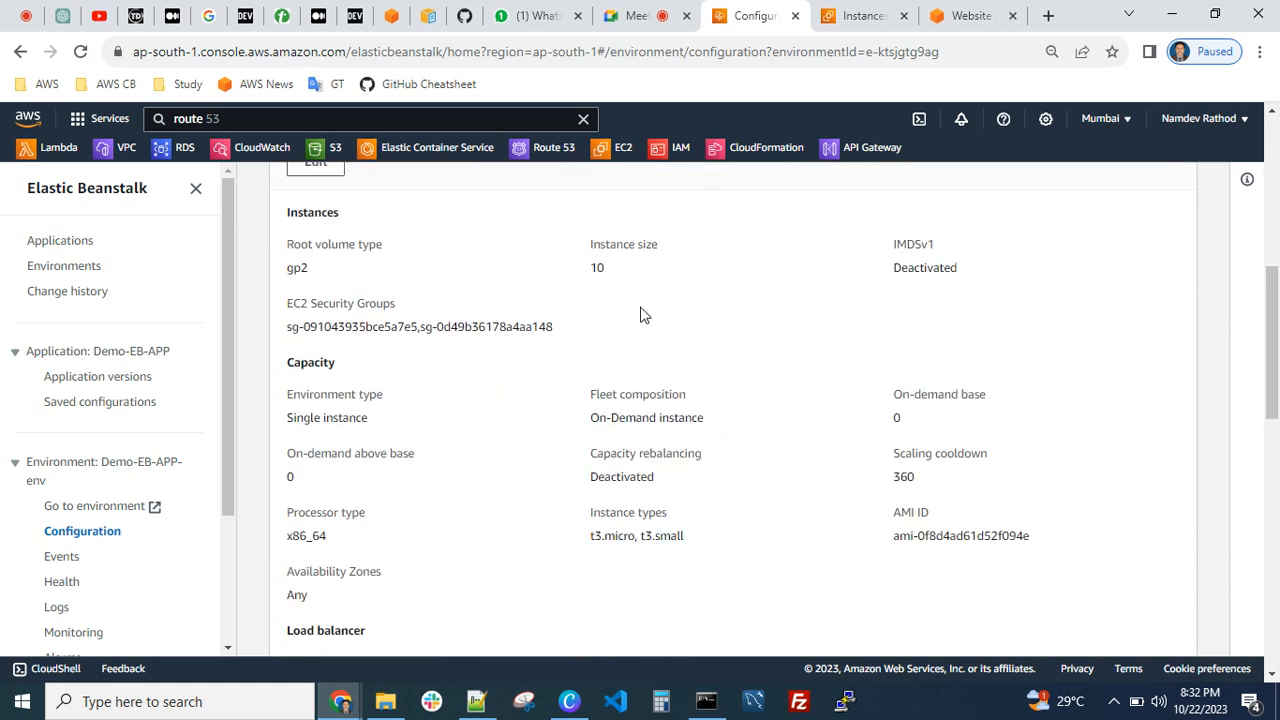
pyautogui.scroll(-2, 657, 451)
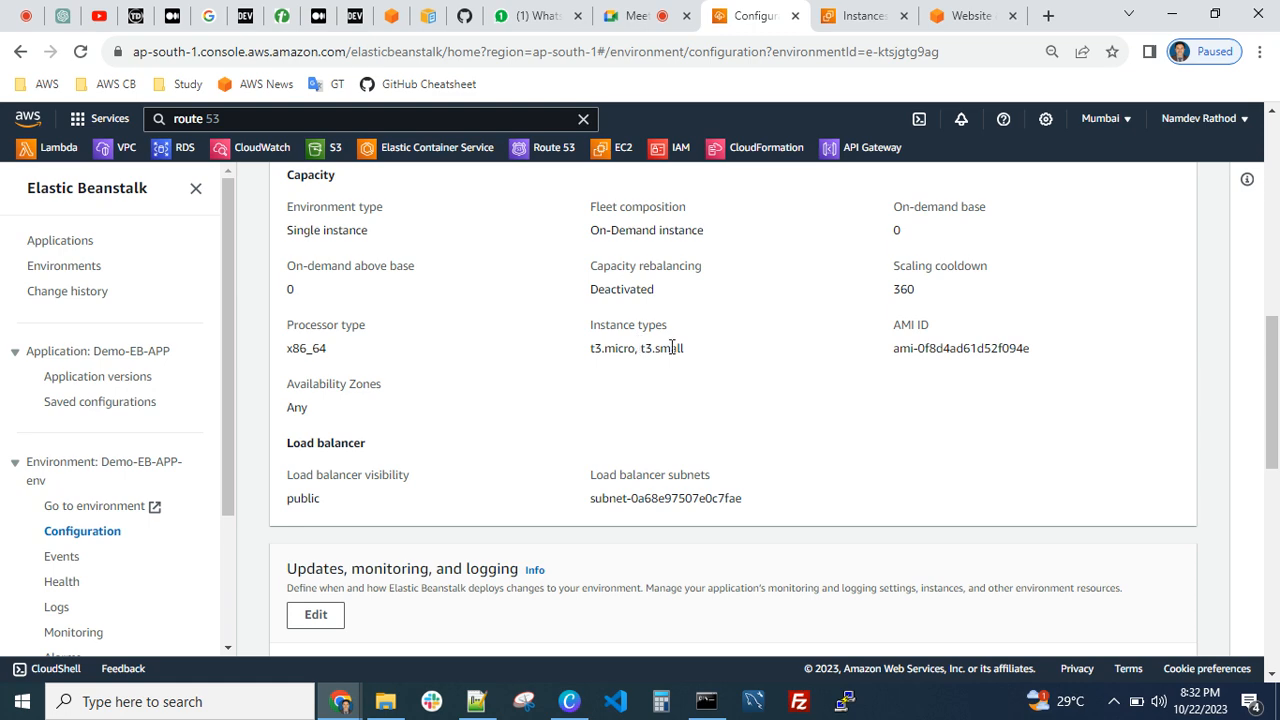
pyautogui.scroll(3, 677, 360)
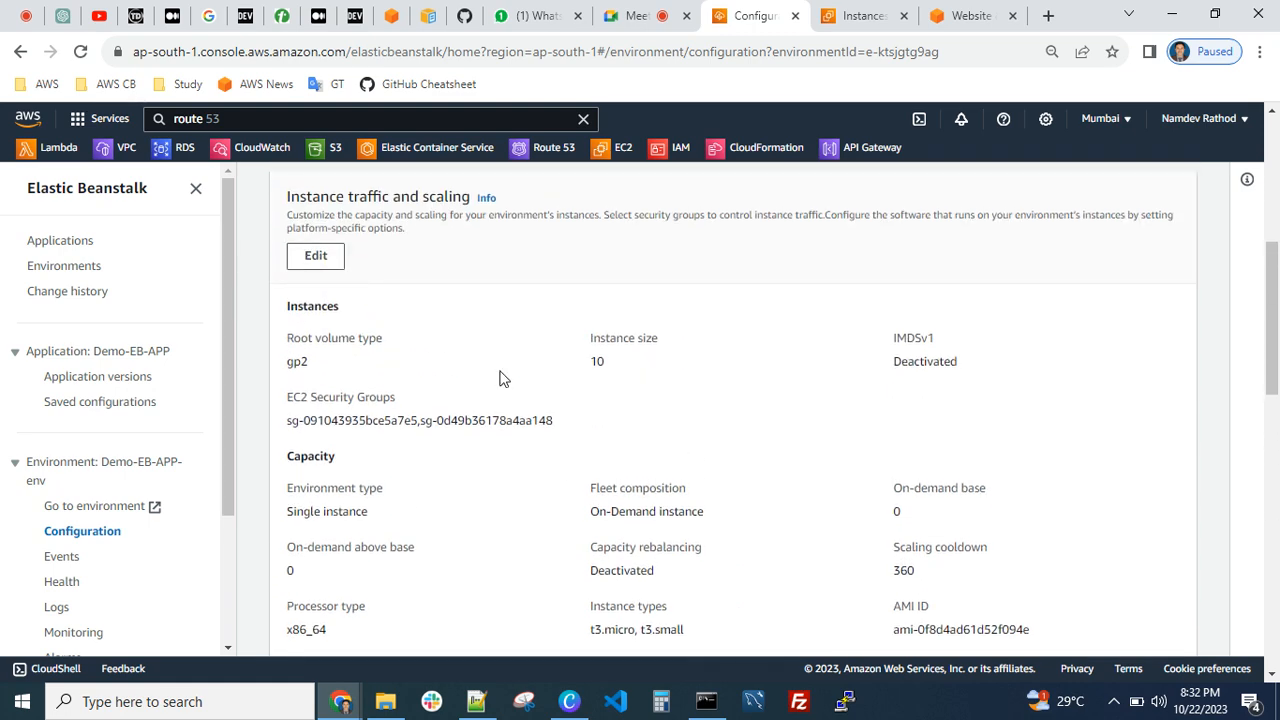
pyautogui.scroll(-3, 560, 450)
pyautogui.scroll(-3, 634, 452)
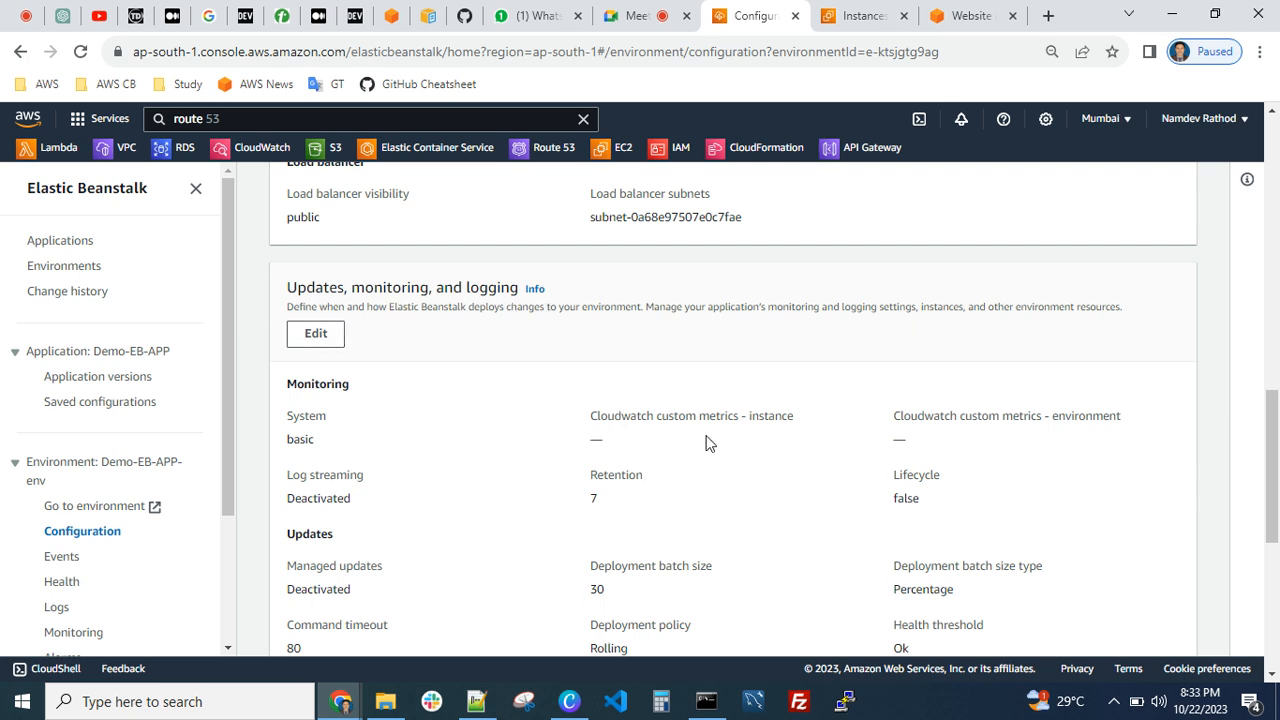
pyautogui.scroll(-1, 949, 513)
pyautogui.scroll(-2, 949, 513)
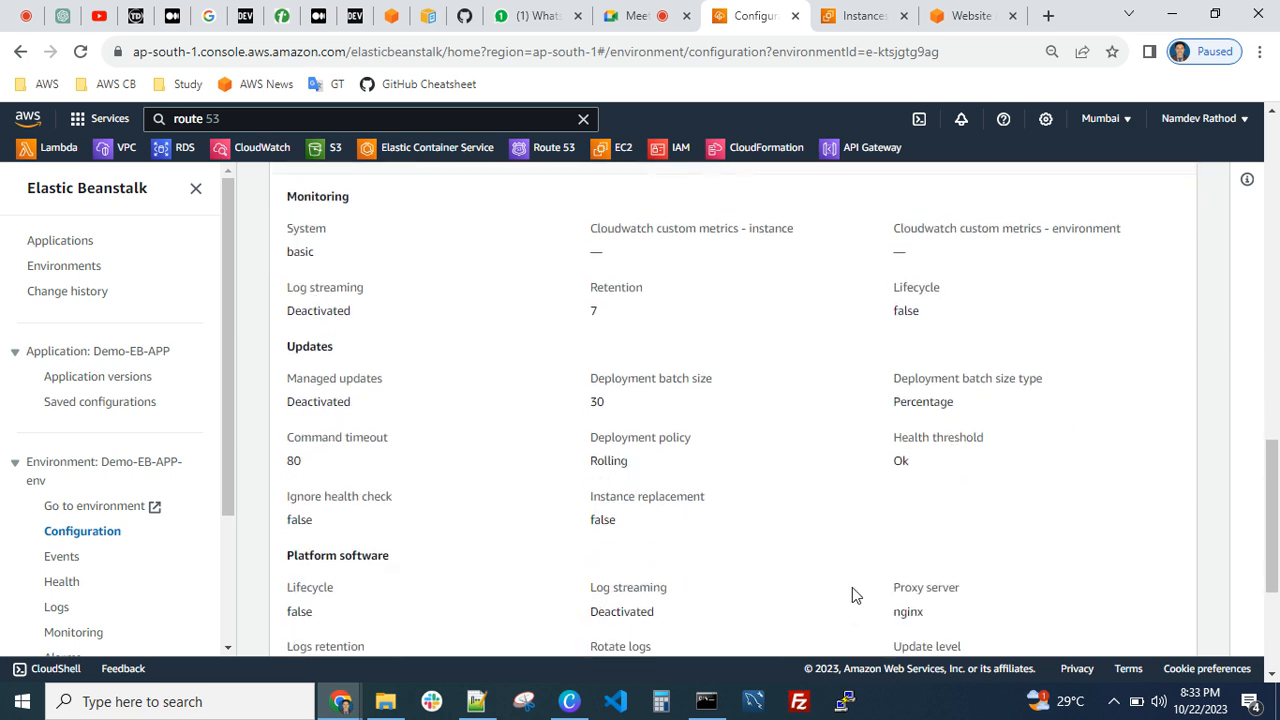
pyautogui.scroll(-3, 820, 526)
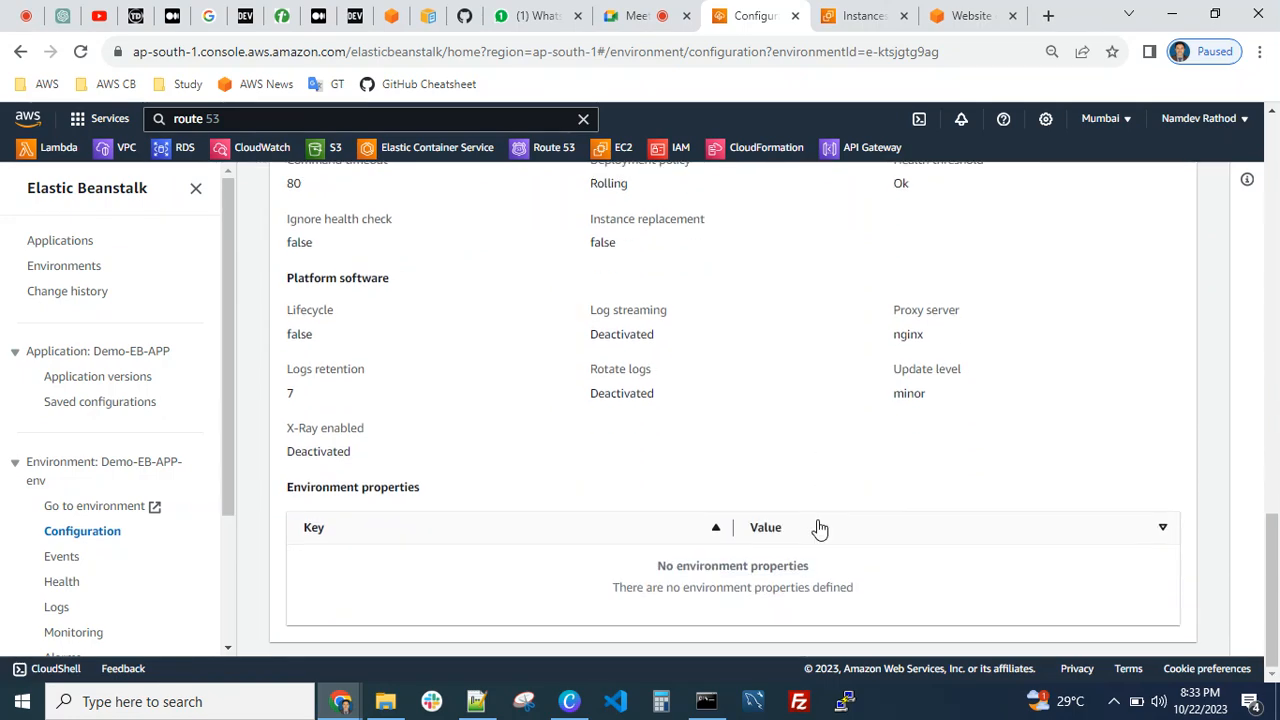
pyautogui.scroll(15, 818, 528)
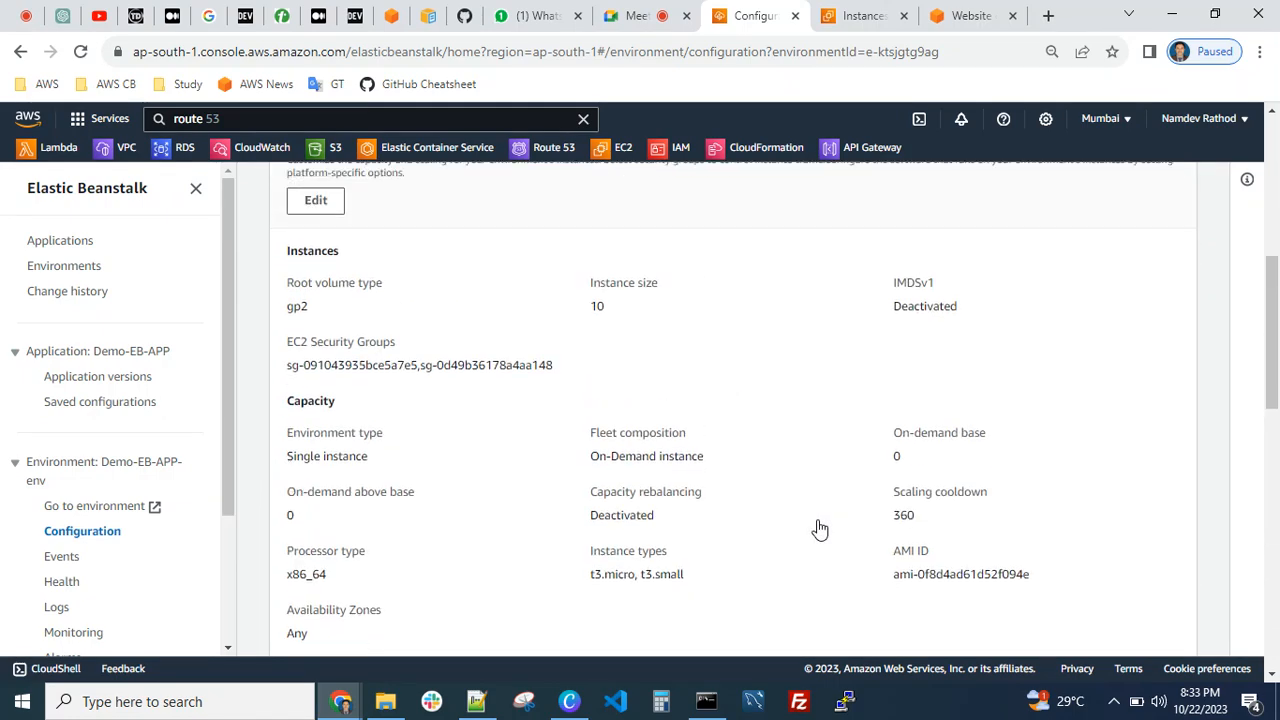
pyautogui.scroll(3, 707, 494)
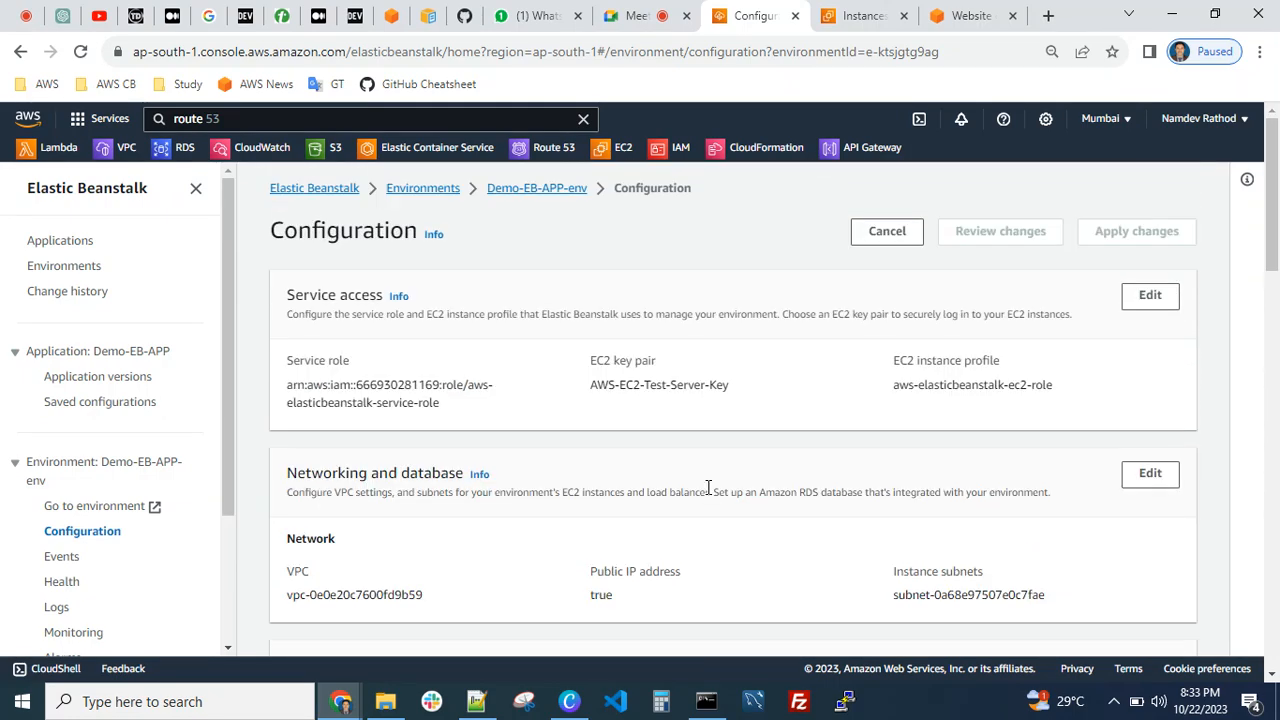
pyautogui.click(530, 192)
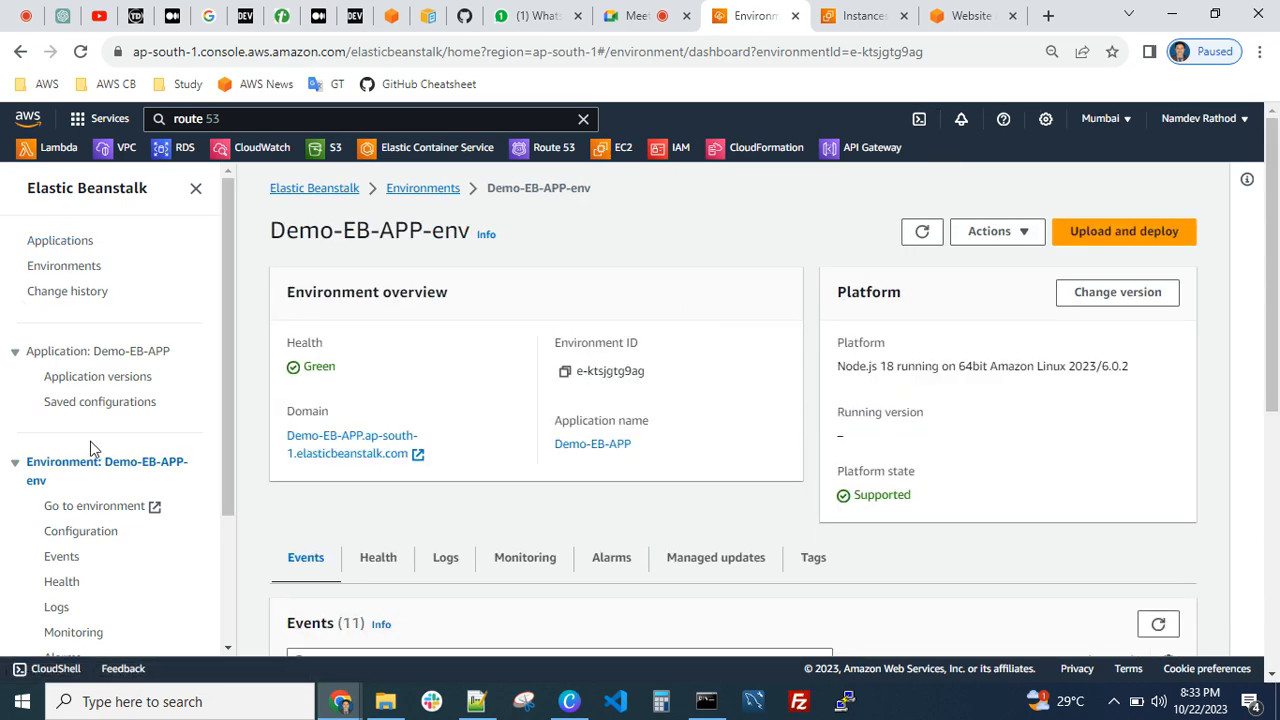
# View the environment's live website in the browser and close it again
pyautogui.scroll(-3, 105, 428)
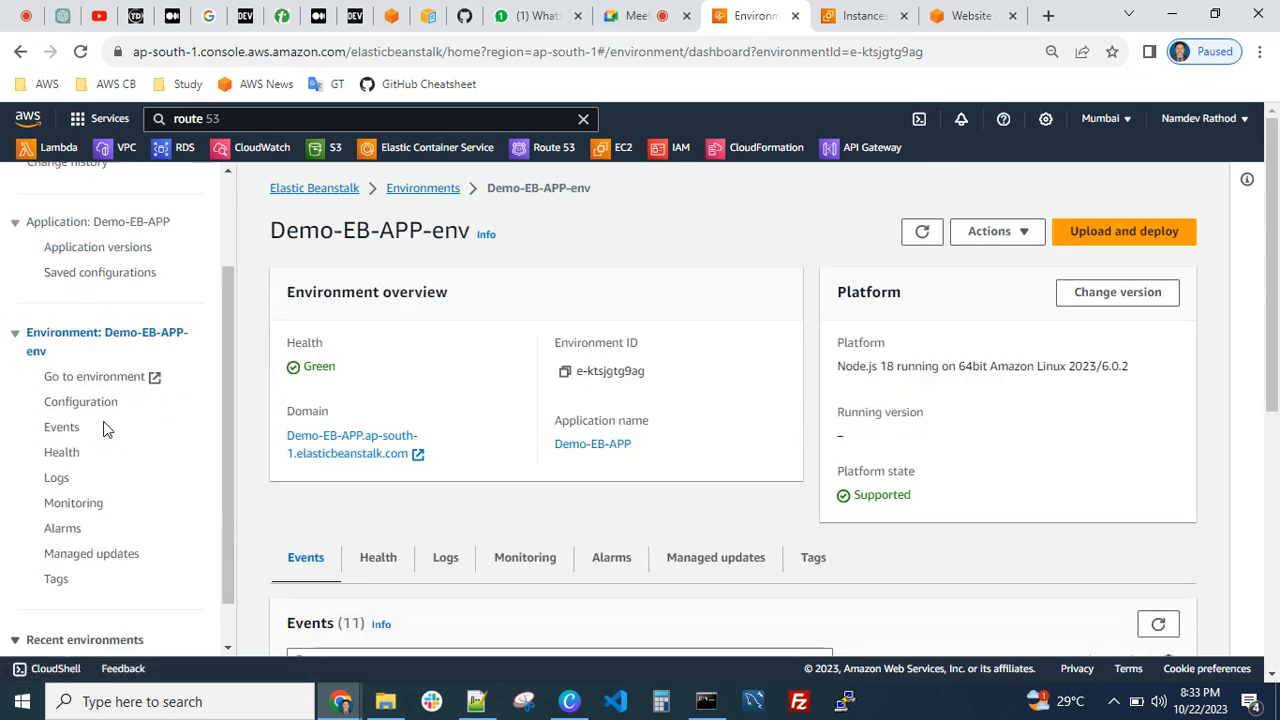
pyautogui.scroll(-1, 105, 428)
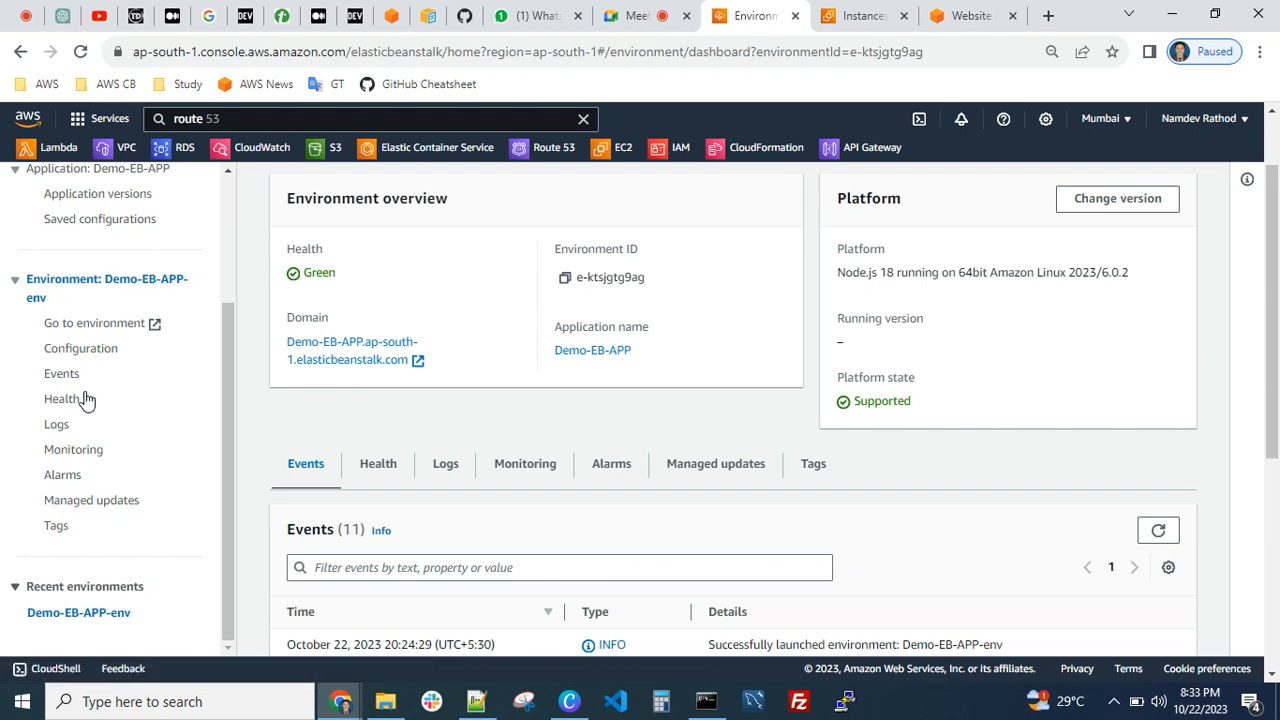
pyautogui.click(155, 330)
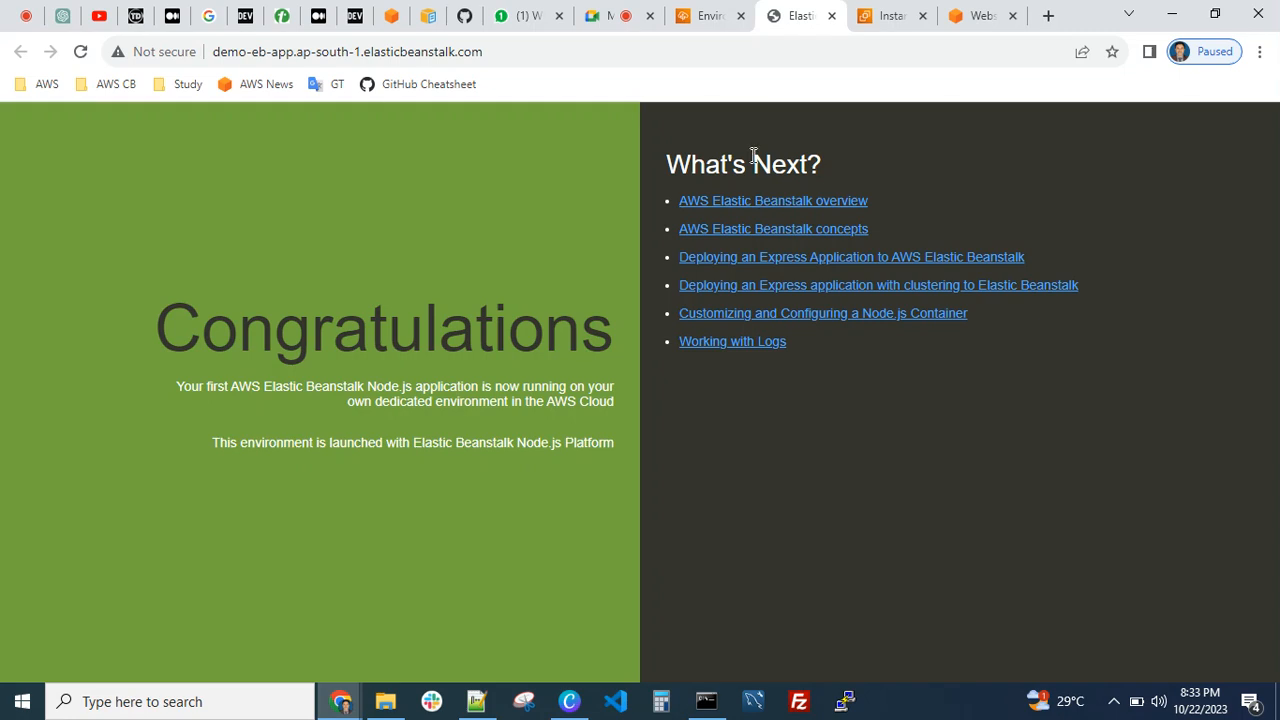
pyautogui.click(831, 16)
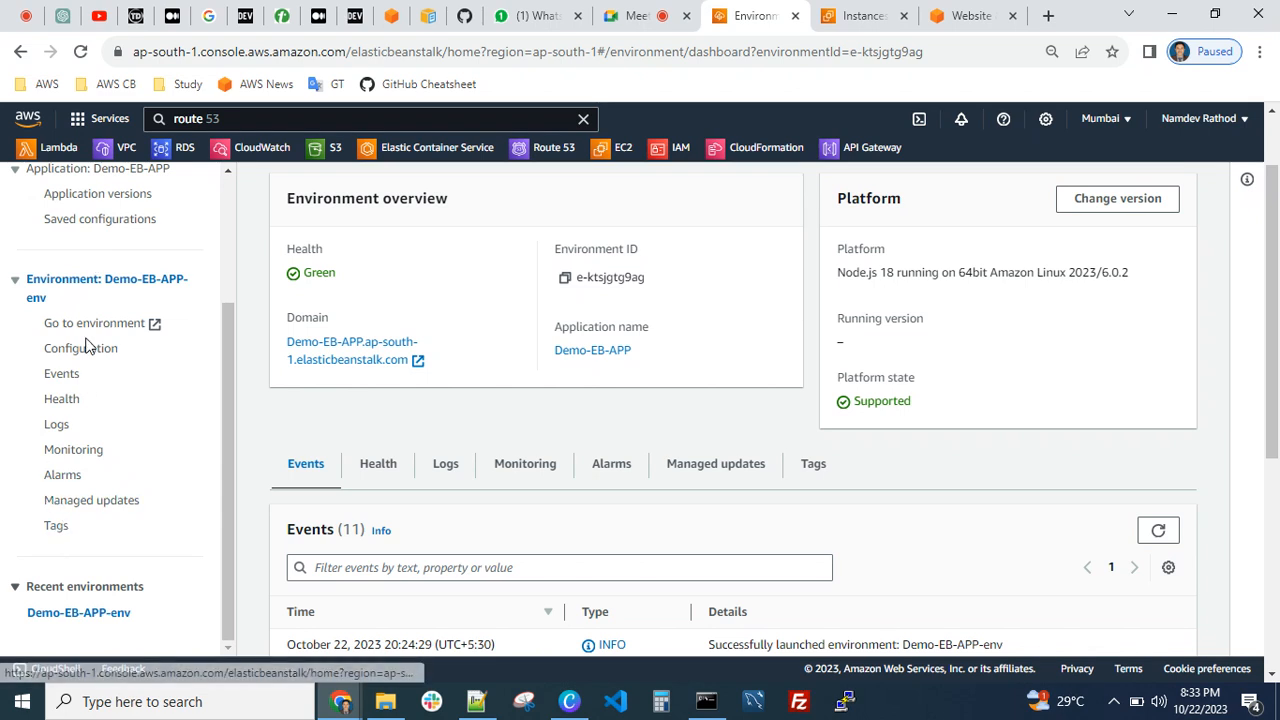
# Review the Elastic Beanstalk applications and environments lists, ending on the applications list
pyautogui.scroll(3, 80, 330)
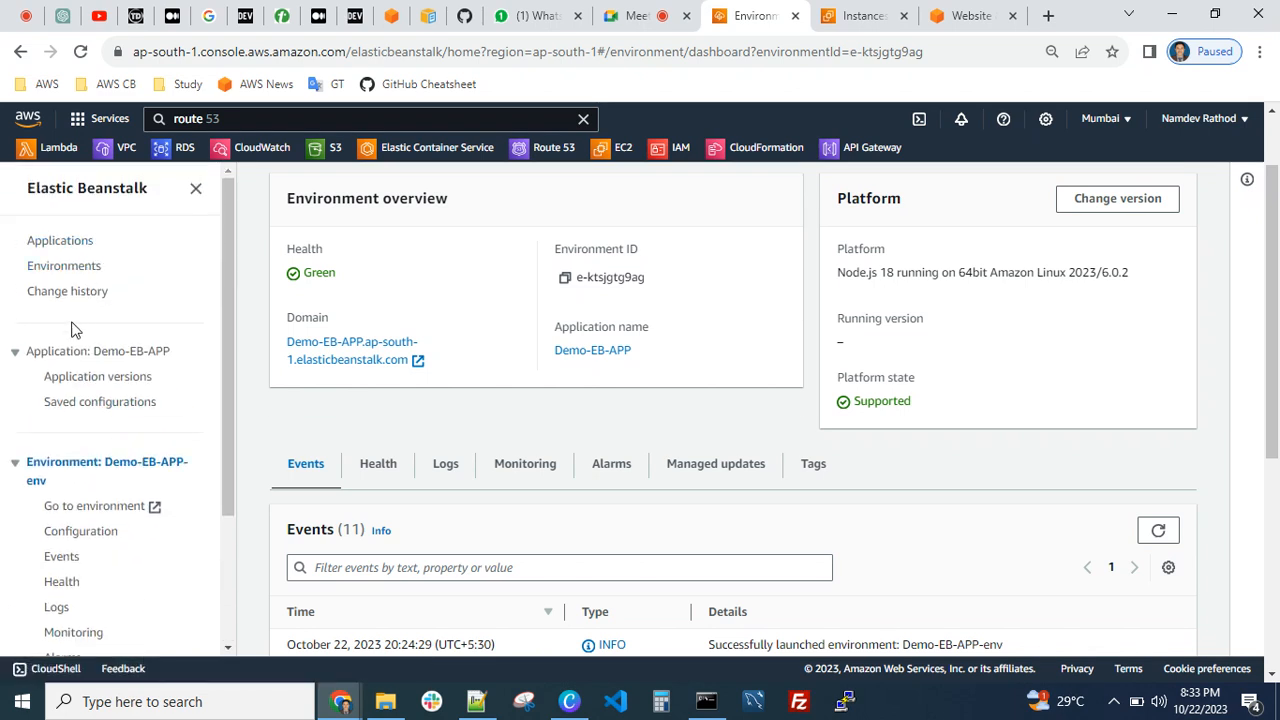
pyautogui.click(62, 242)
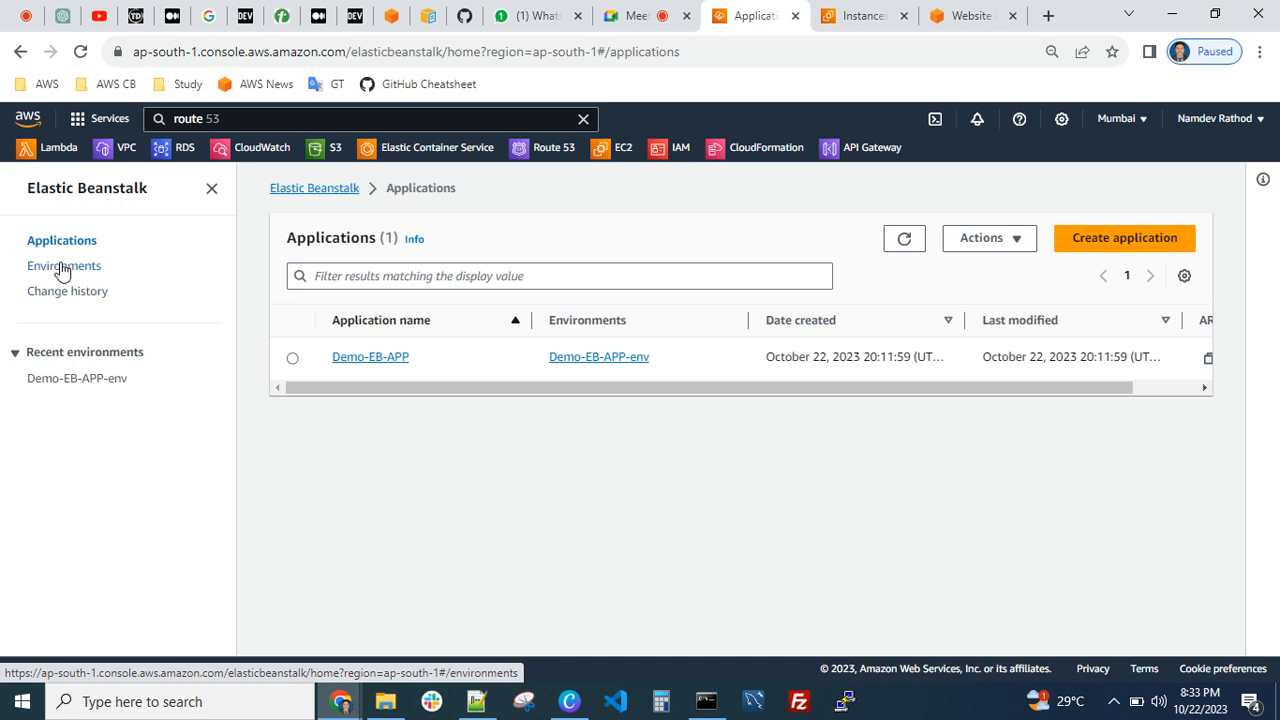
pyautogui.click(72, 268)
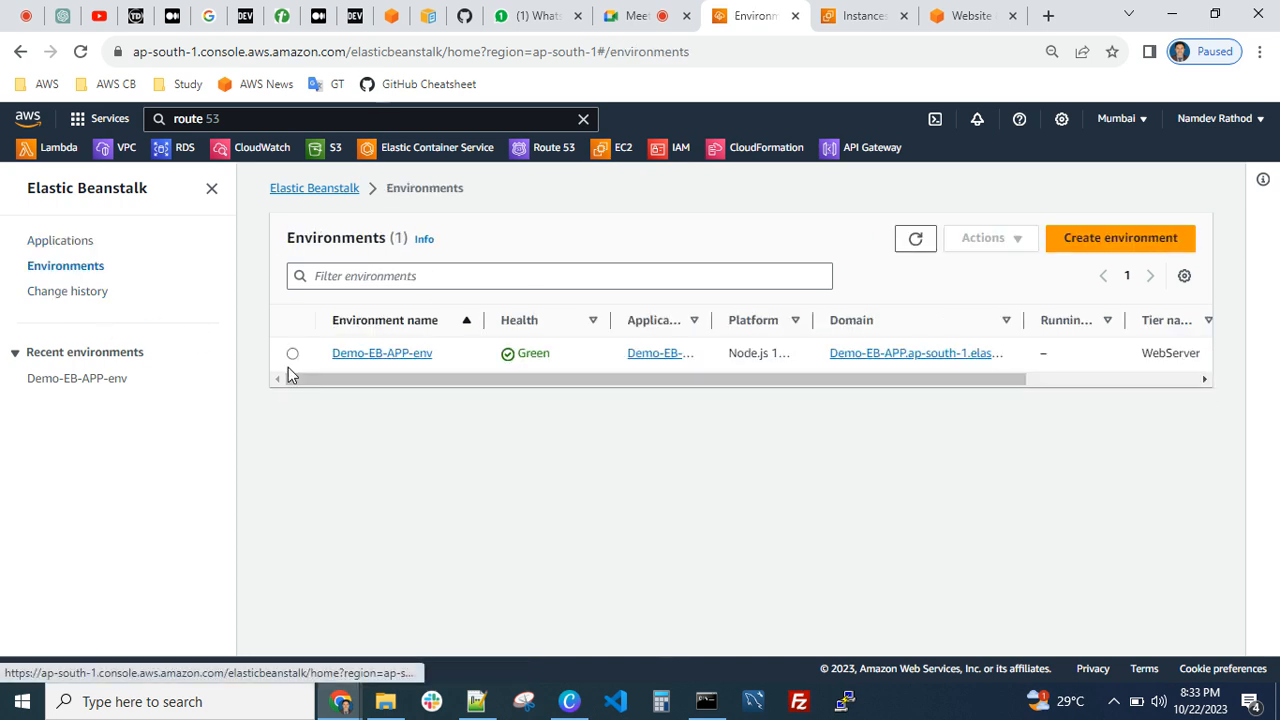
pyautogui.click(56, 242)
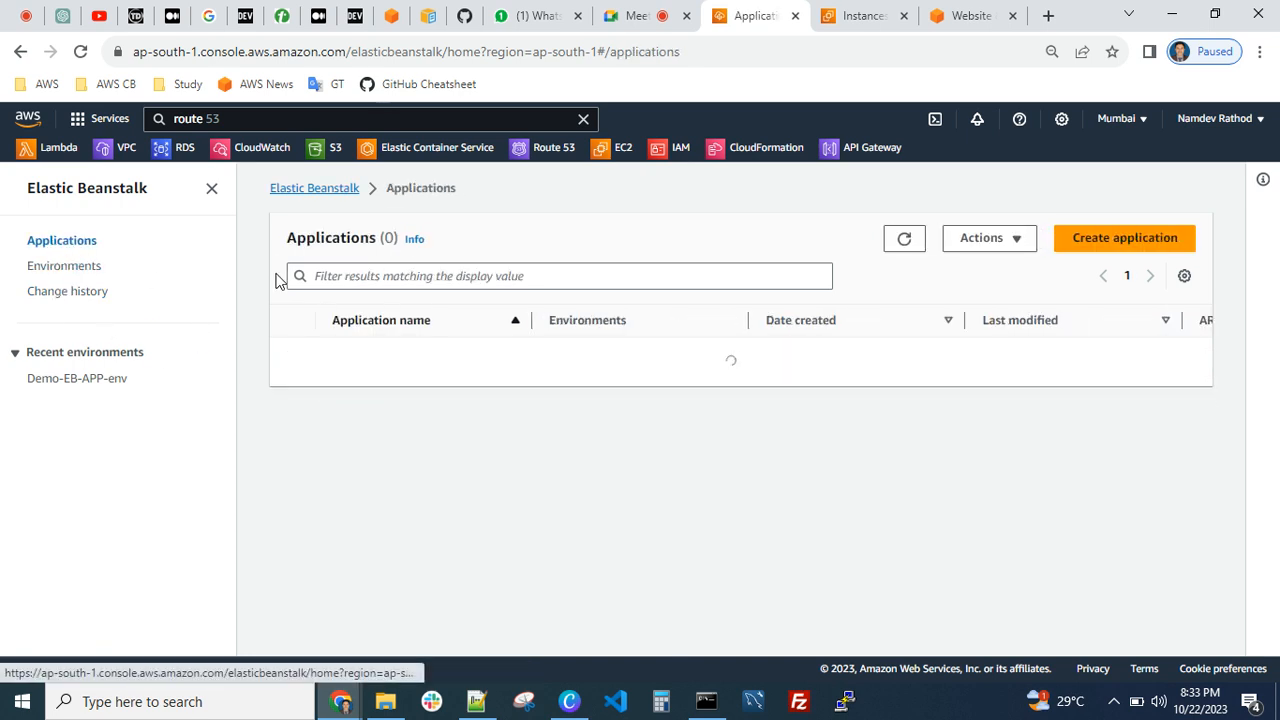
# Open the Demo-EB-APP application and review its available actions and its application versions
pyautogui.click(370, 360)
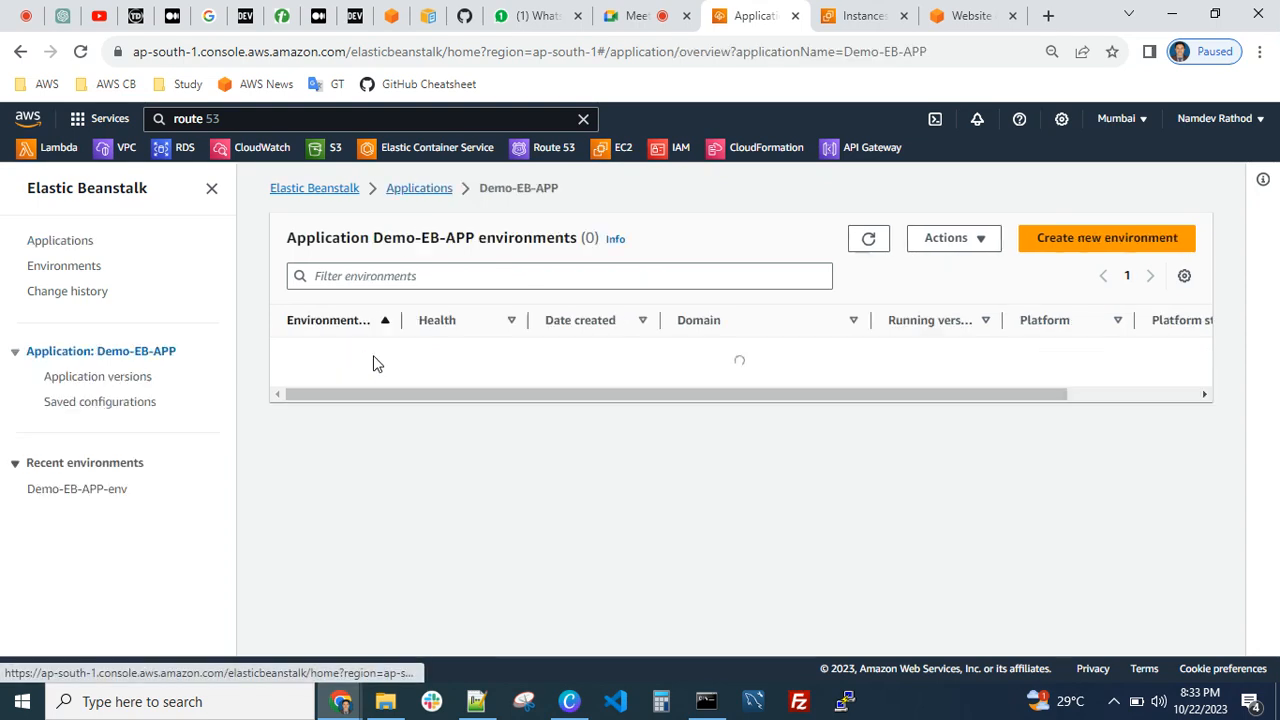
pyautogui.click(948, 246)
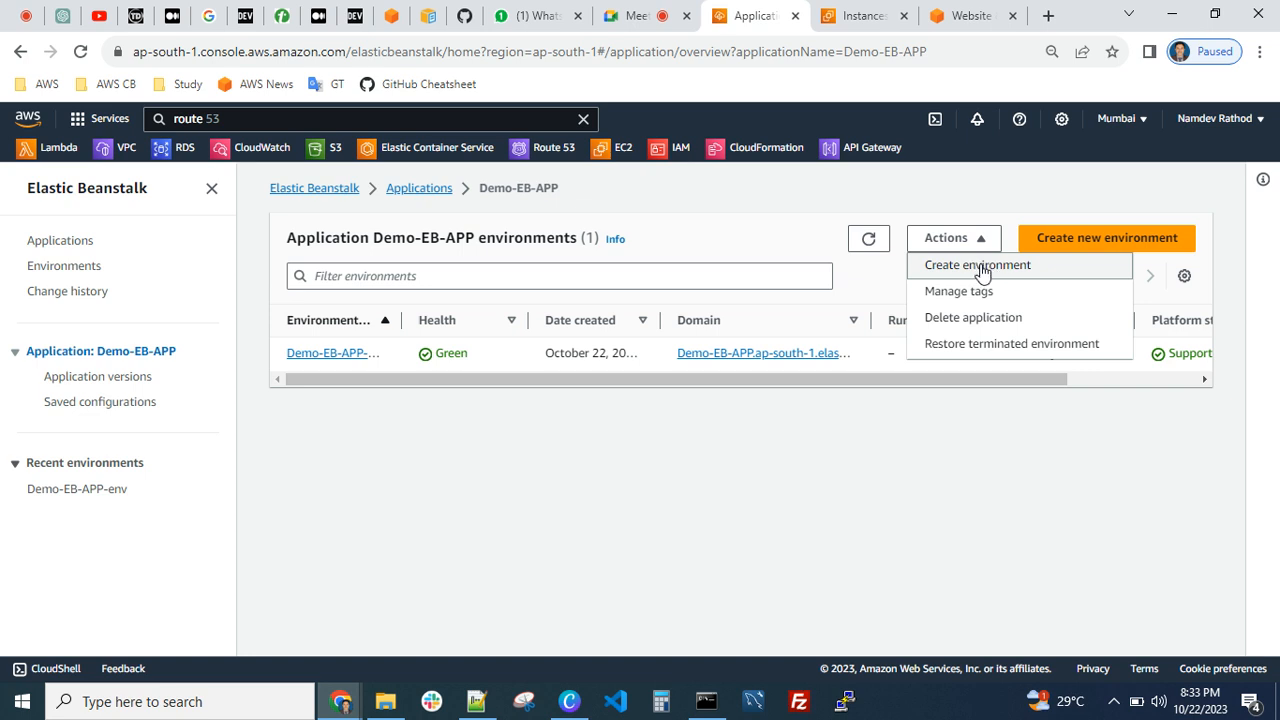
pyautogui.click(911, 453)
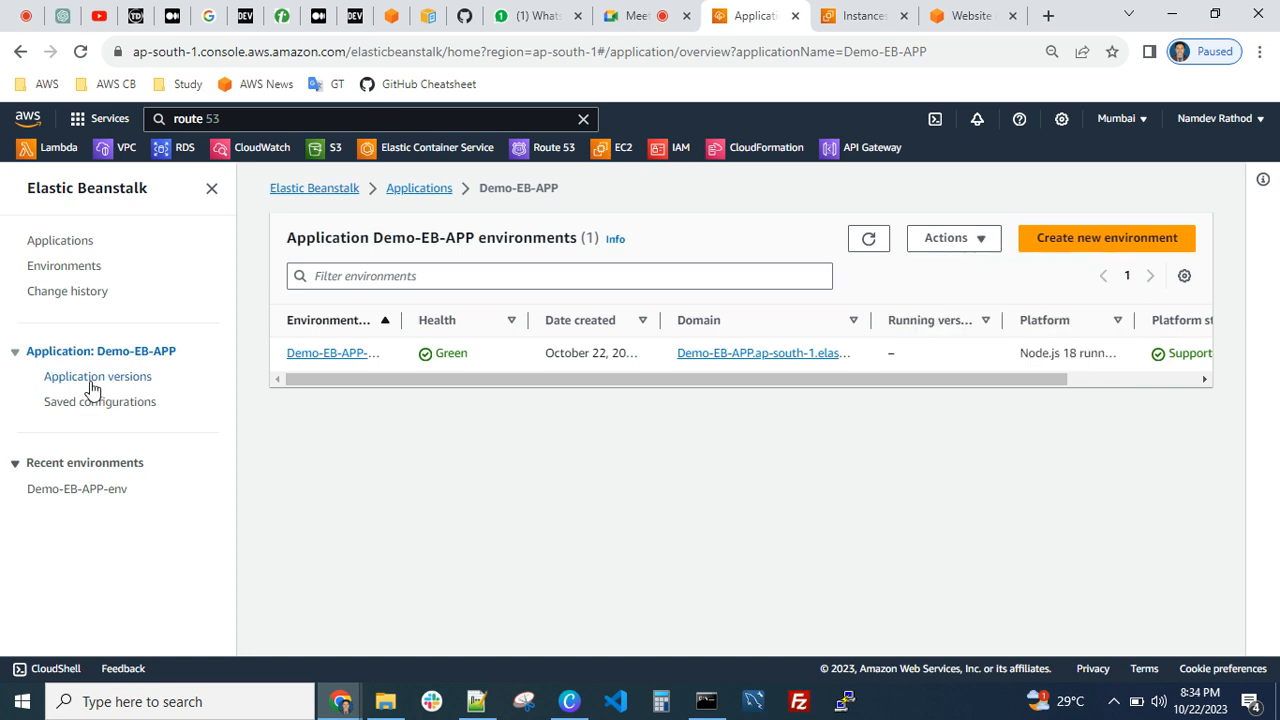
pyautogui.click(100, 377)
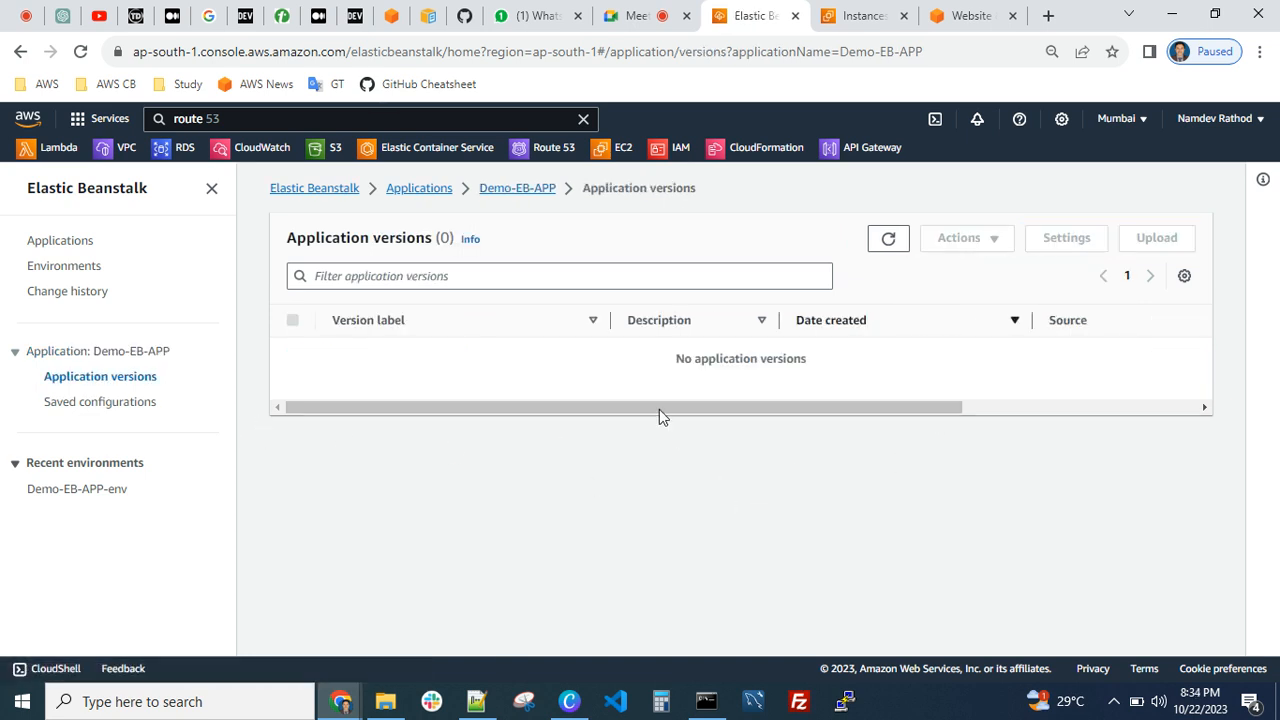
# Reopen the Demo-EB-APP-env overview and look through its recent events
pyautogui.click(90, 489)
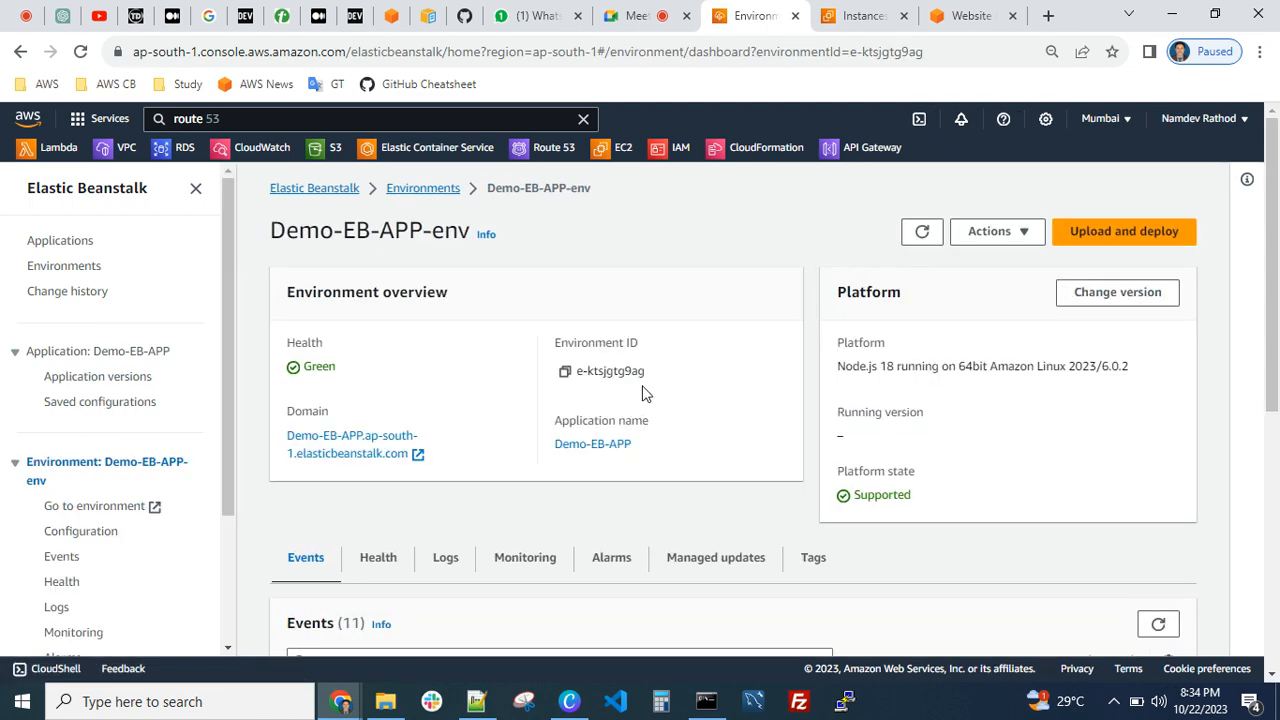
pyautogui.scroll(-2, 645, 392)
pyautogui.scroll(-3, 645, 397)
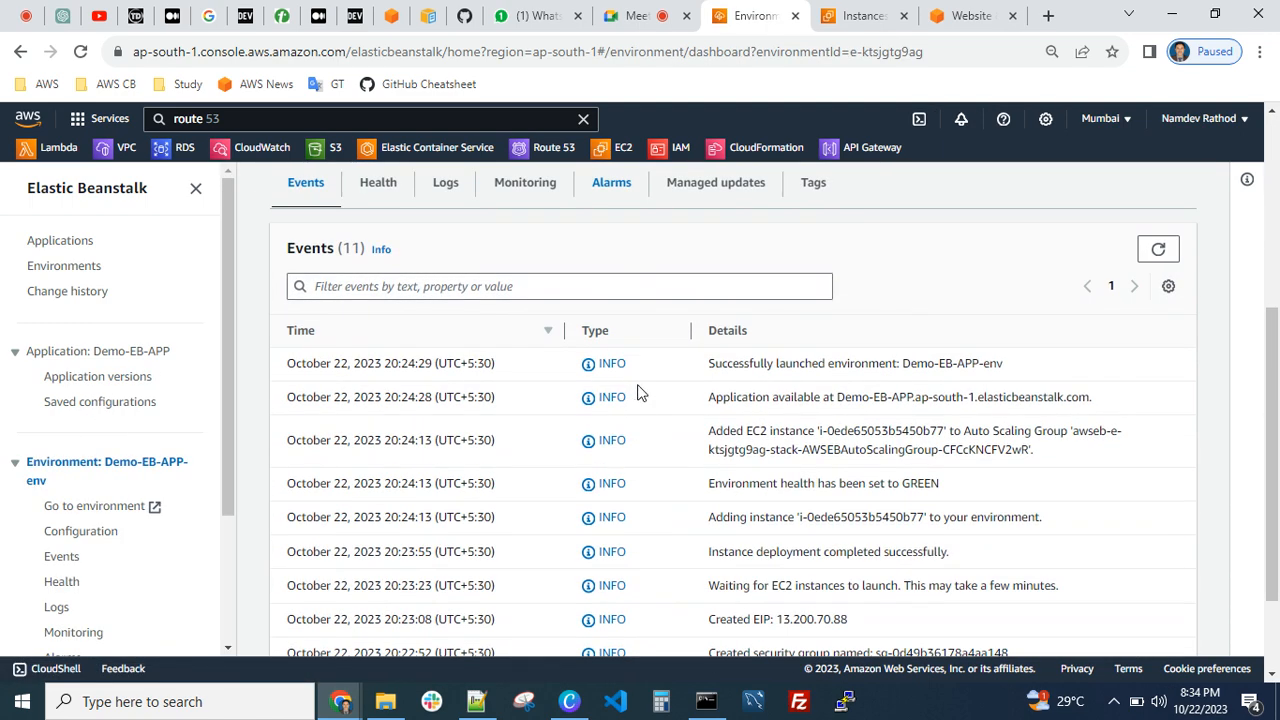
pyautogui.scroll(5, 511, 437)
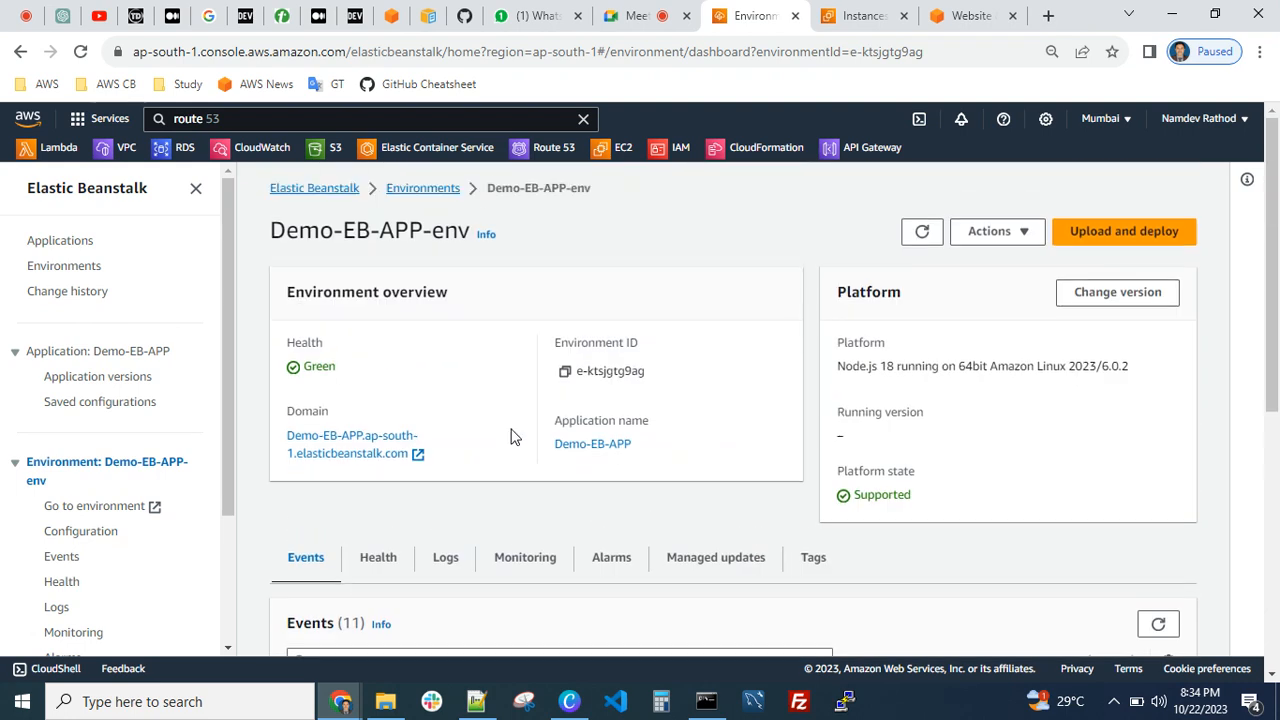
# Check and refresh the Elastic Beanstalk change history, and return through the applications list to the environments list
pyautogui.click(62, 292)
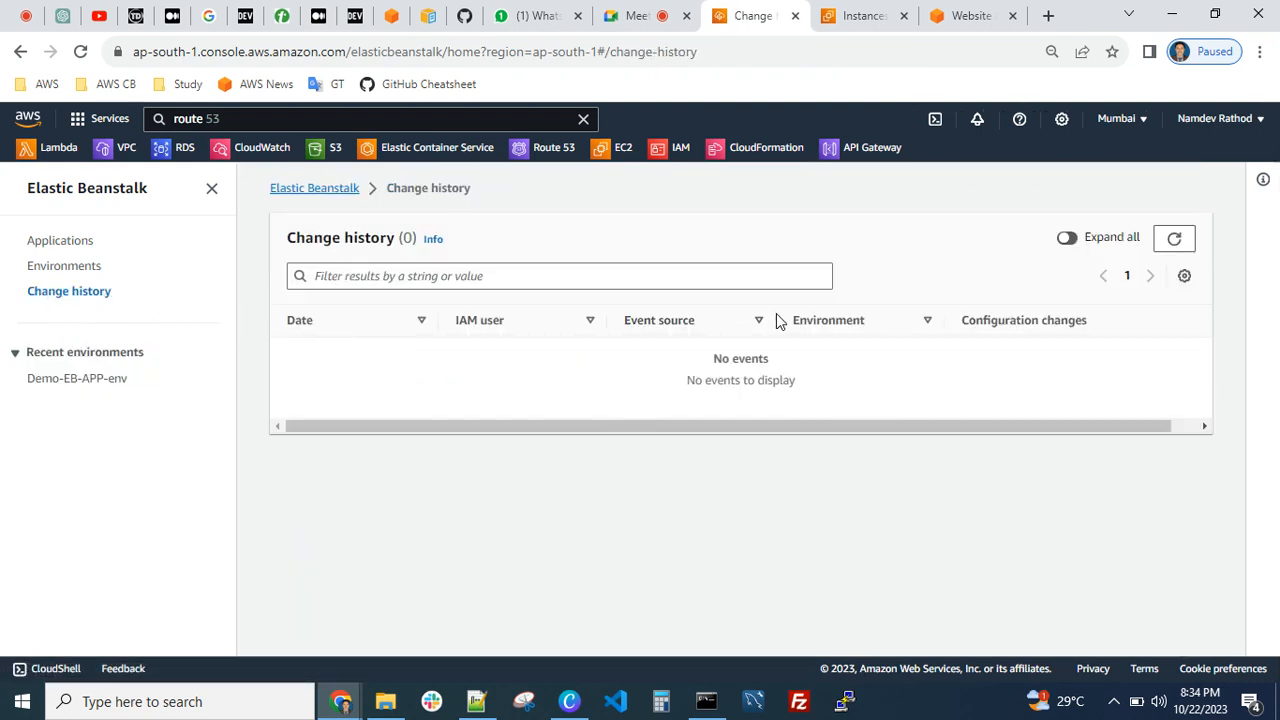
pyautogui.click(1174, 239)
pyautogui.click(50, 243)
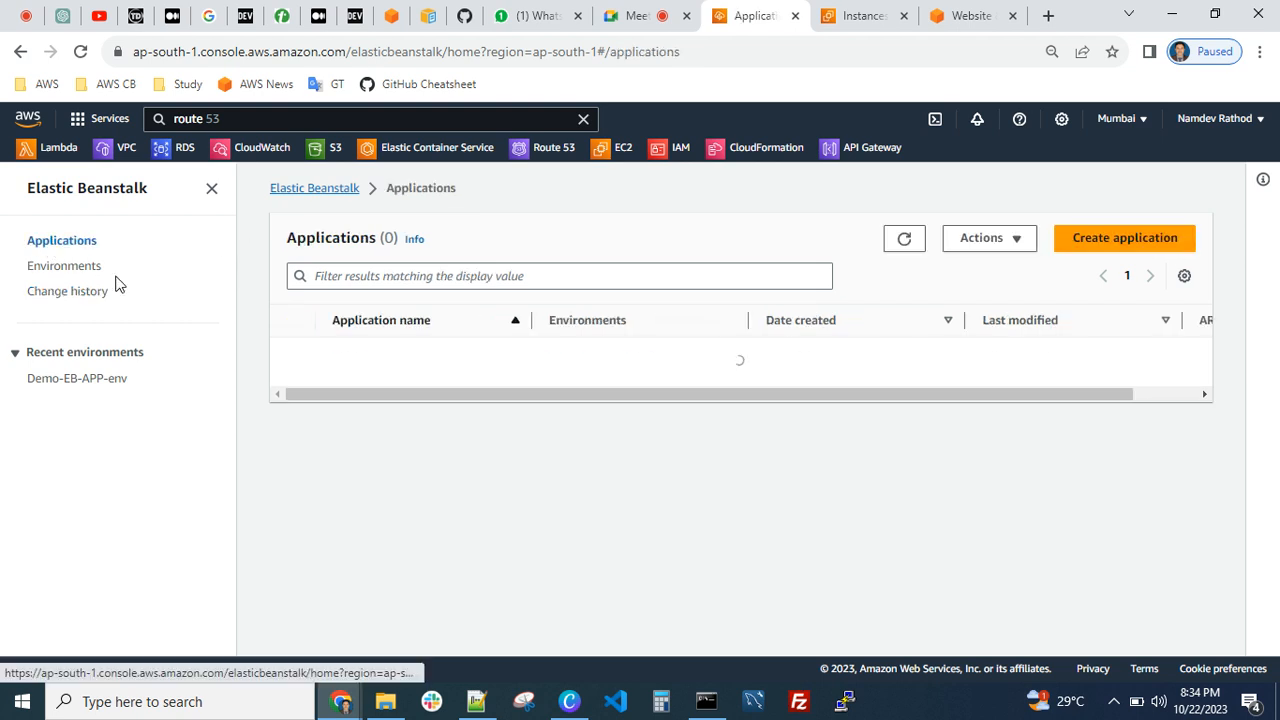
pyautogui.click(66, 266)
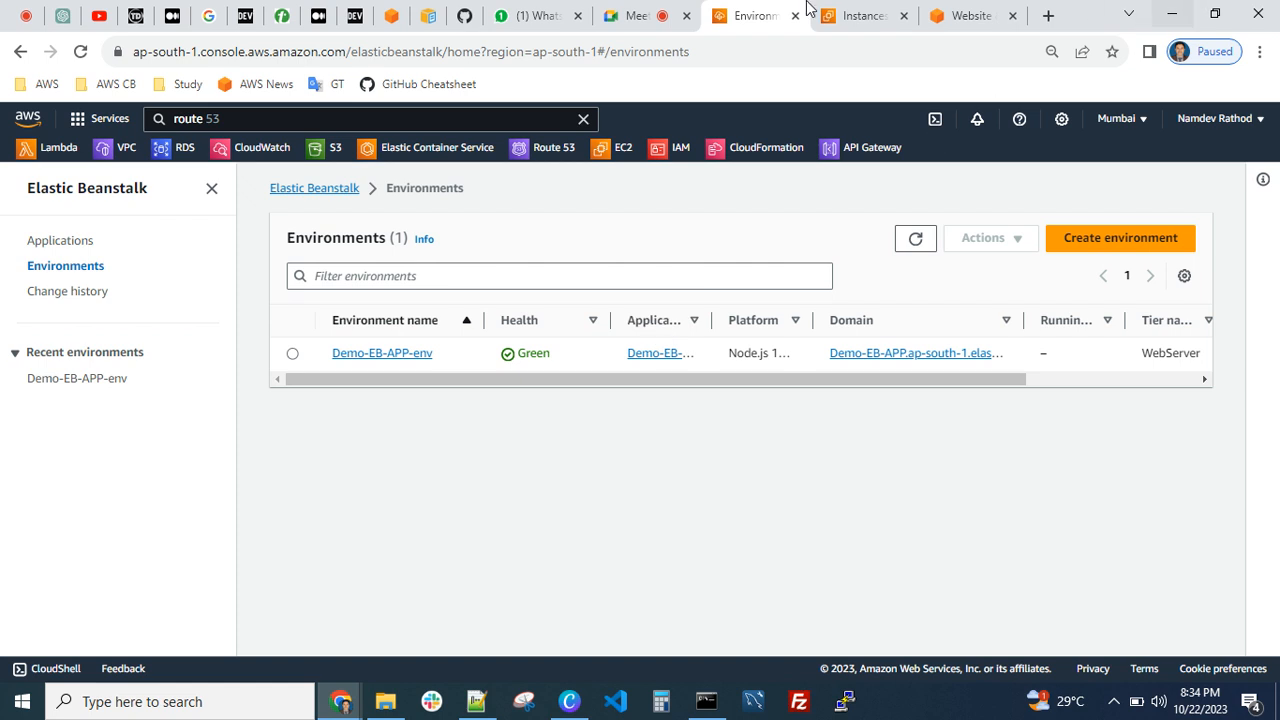
# Refresh the environments list, widen its Platform column, and open Demo-EB-APP-env to look through its overview and events
pyautogui.click(922, 241)
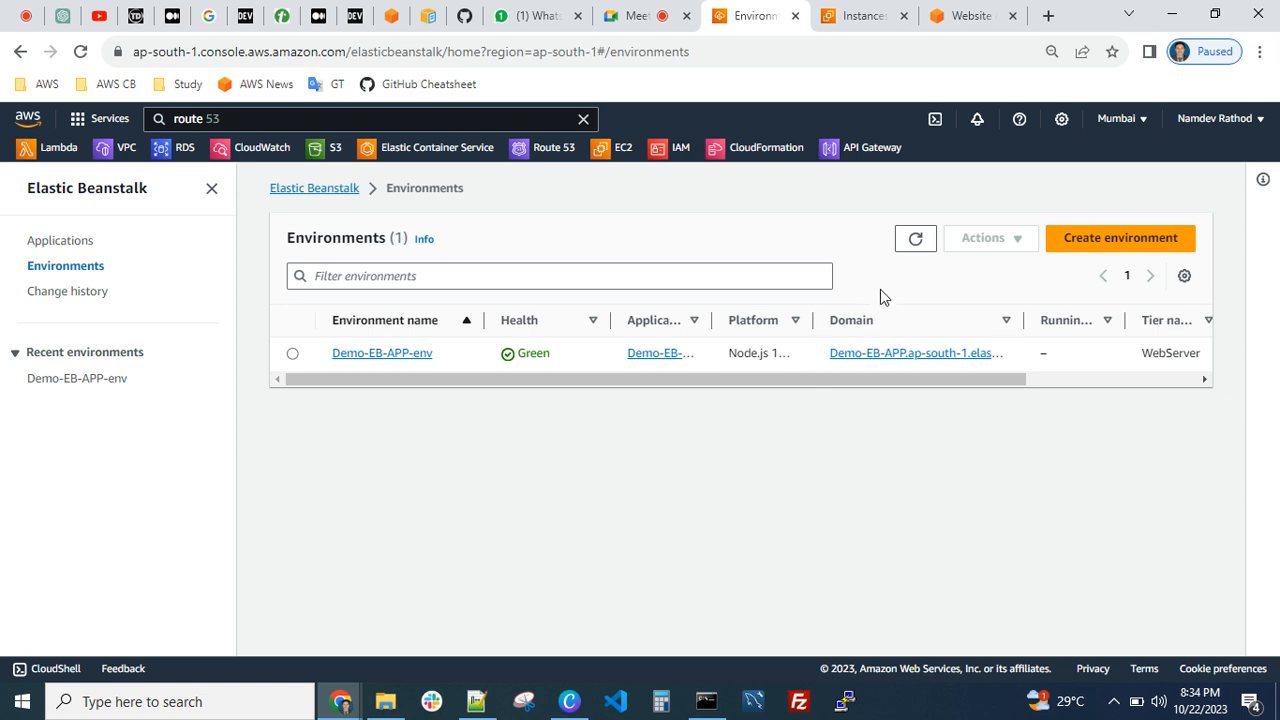
pyautogui.moveTo(815, 321); pyautogui.dragTo(966, 321)
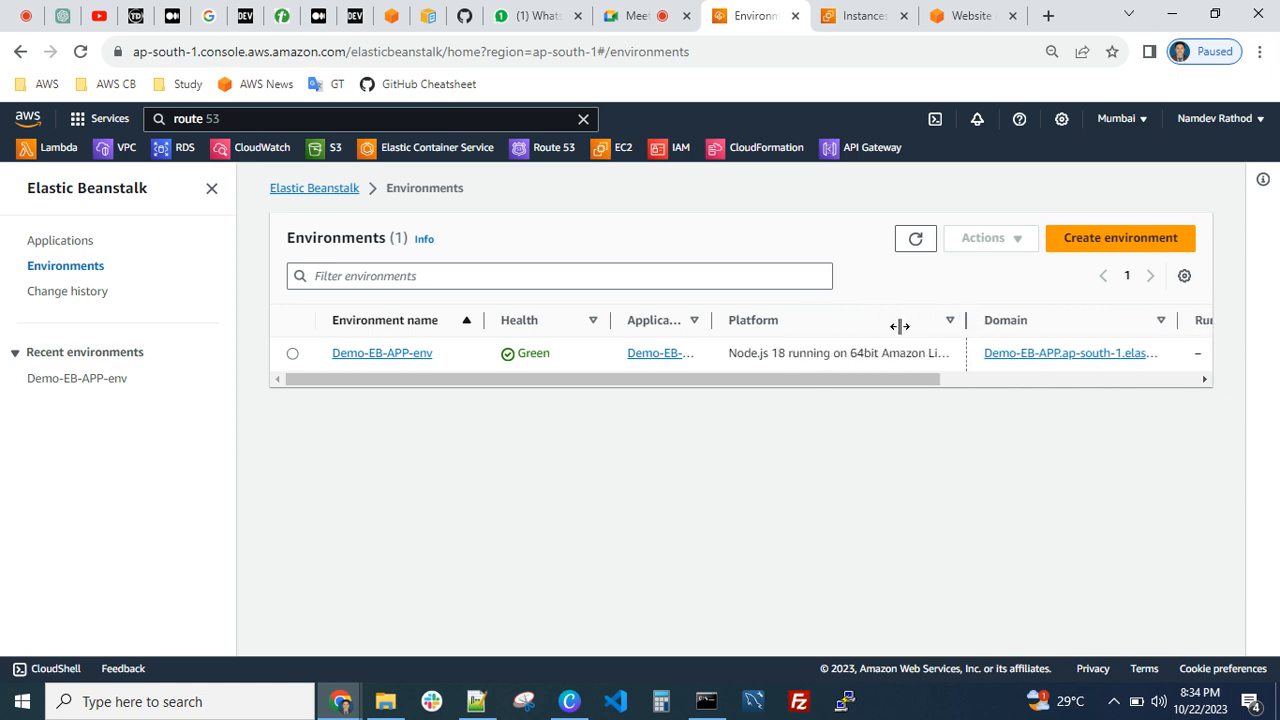
pyautogui.click(376, 354)
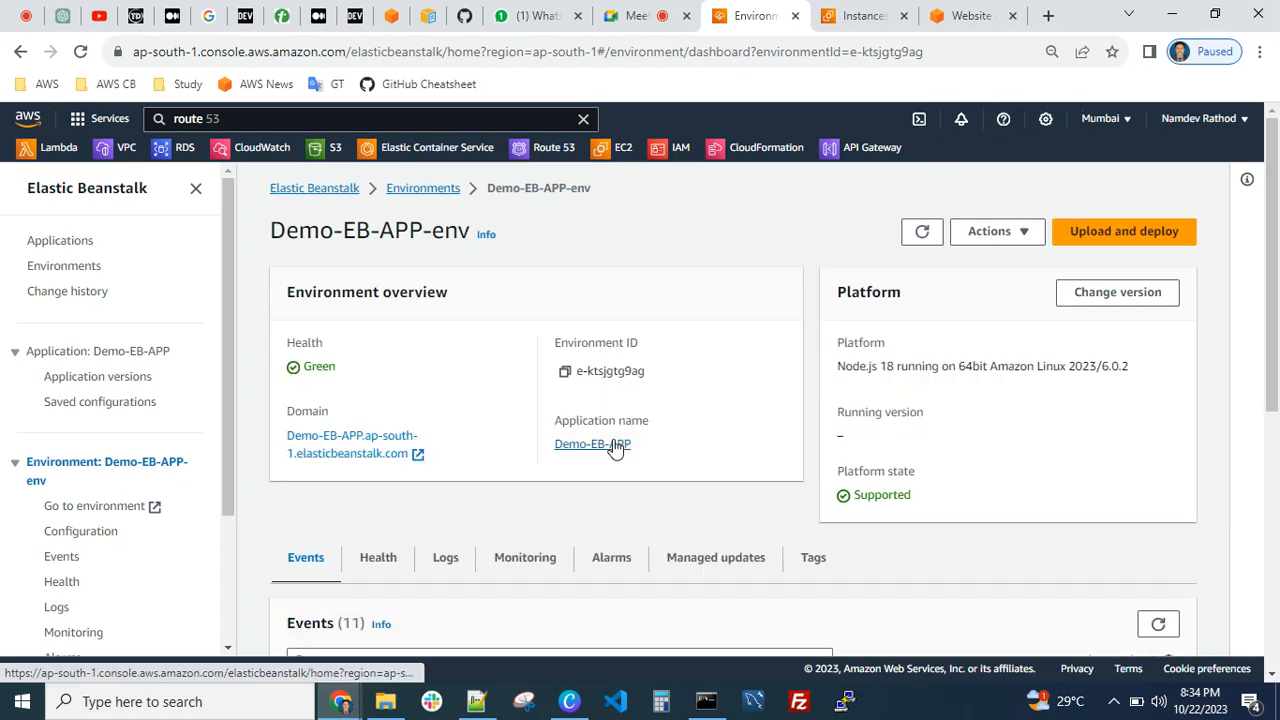
pyautogui.scroll(-2, 614, 449)
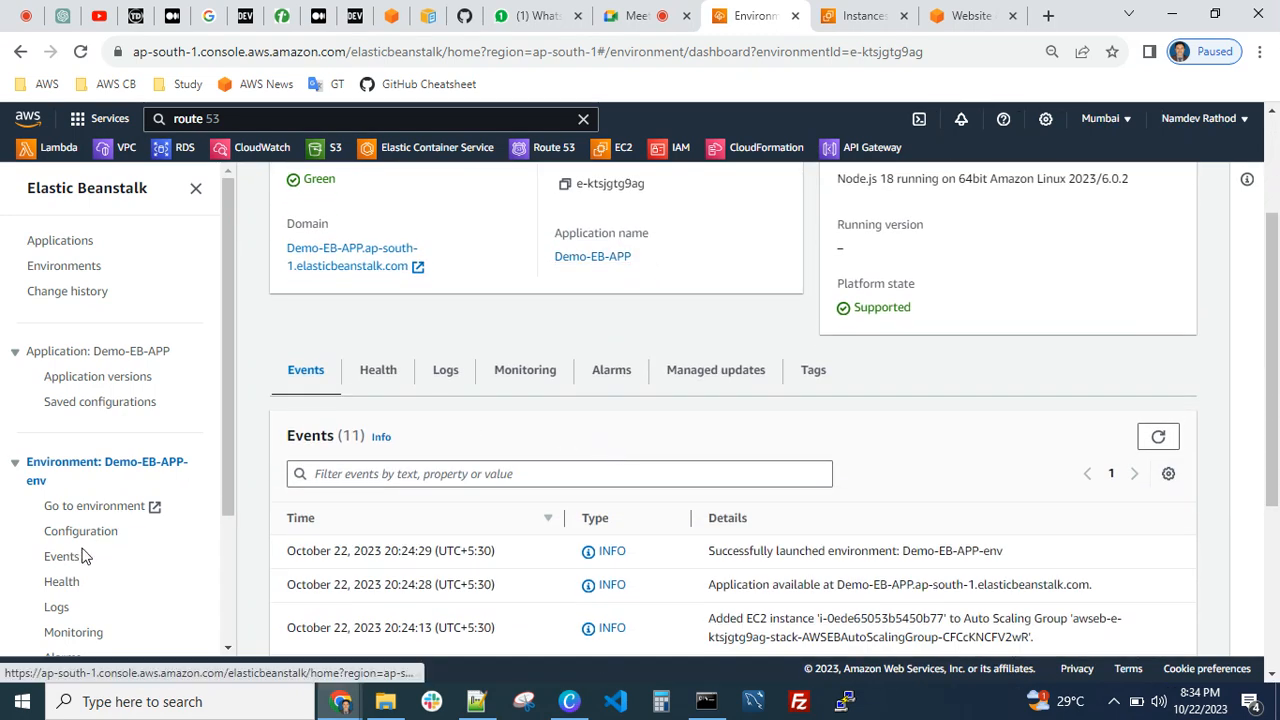
pyautogui.scroll(-2, 83, 555)
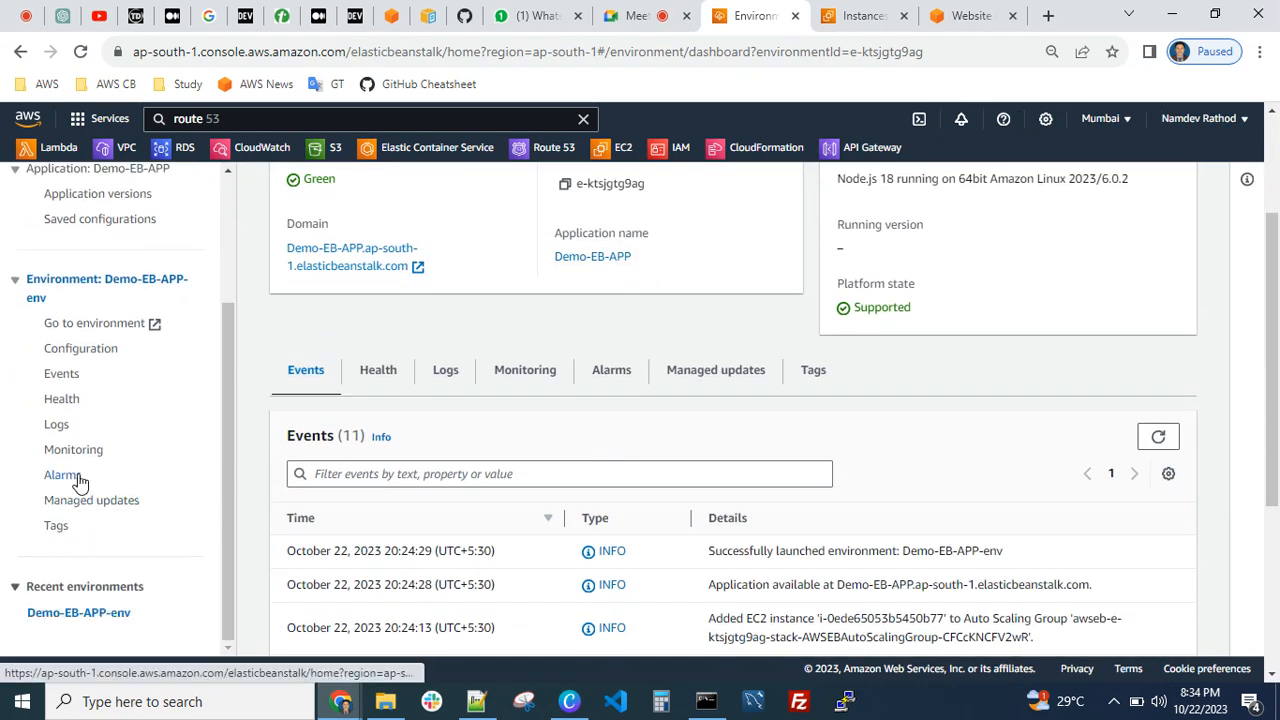
# Review the Demo-EB-APP-env configuration, from service access and networking through capacity to platform software and environment properties
pyautogui.click(82, 349)
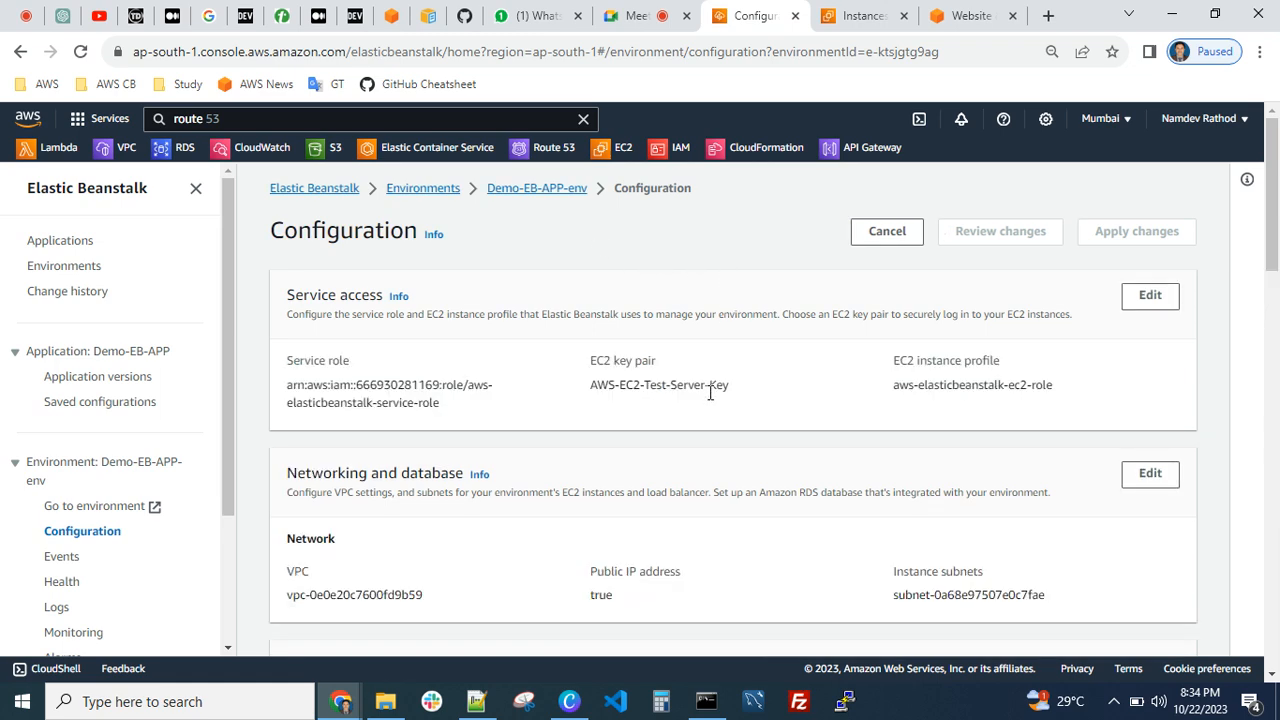
pyautogui.scroll(-8, 710, 393)
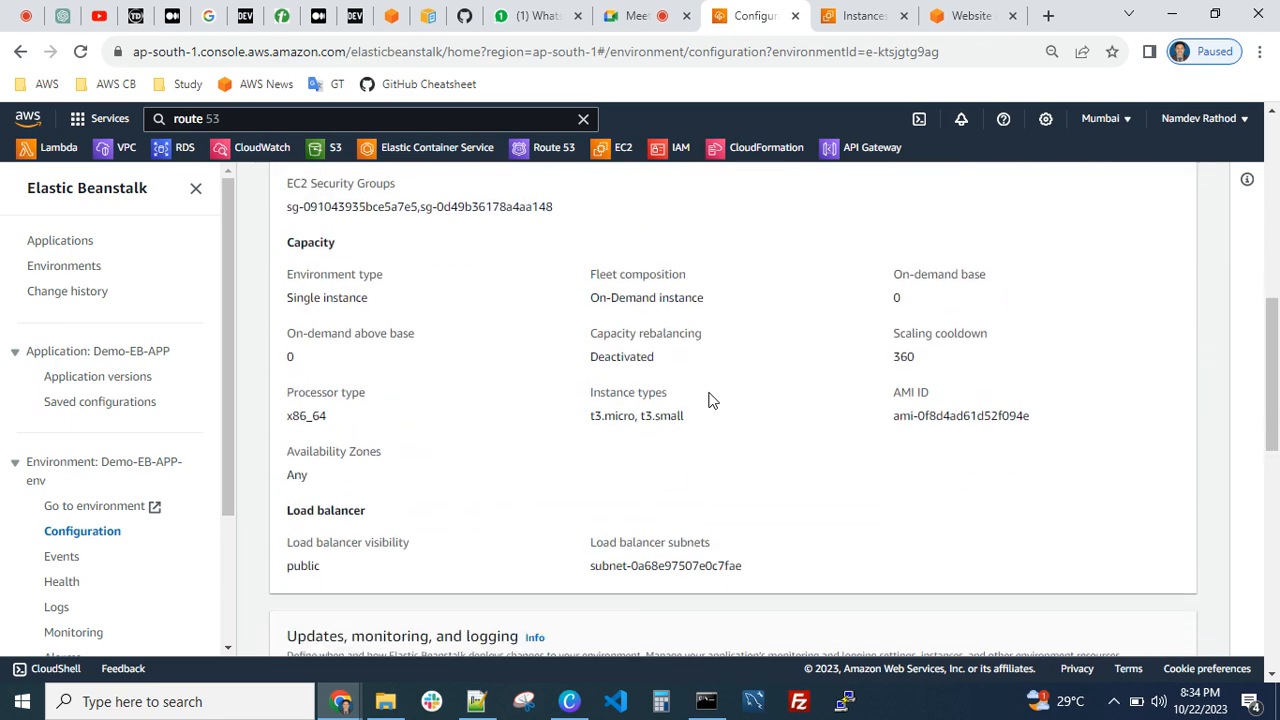
pyautogui.scroll(-3, 708, 400)
pyautogui.scroll(-4, 708, 400)
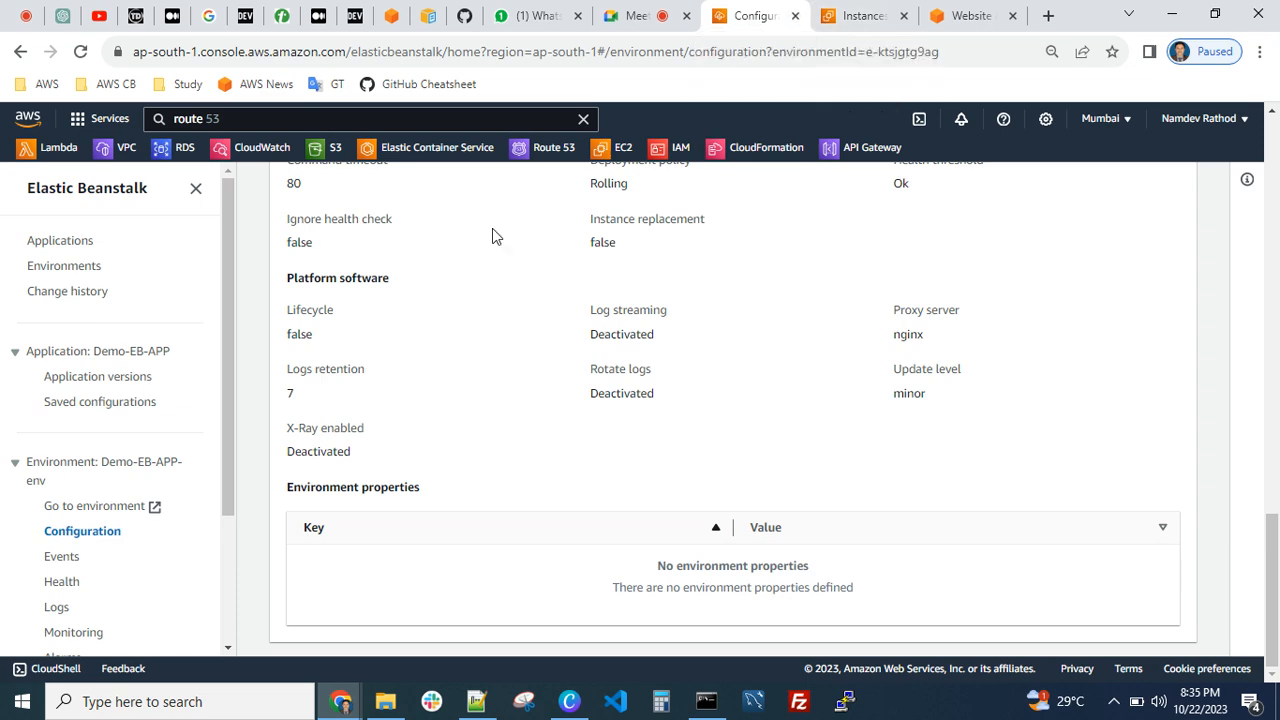
pyautogui.scroll(8, 492, 228)
# Terminate the Demo-EB-APP-env environment from the environments list, confirming with the name Demo-EB-APP-env
pyautogui.click(83, 248)
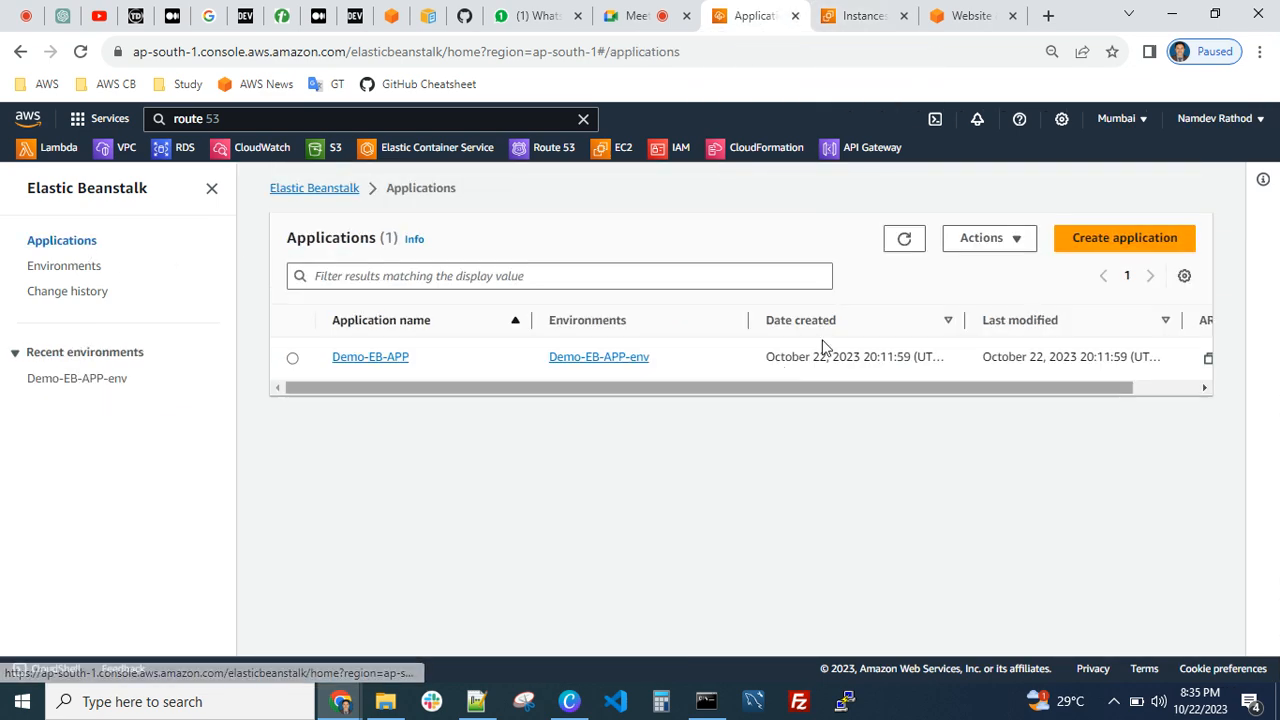
pyautogui.click(80, 268)
pyautogui.click(293, 355)
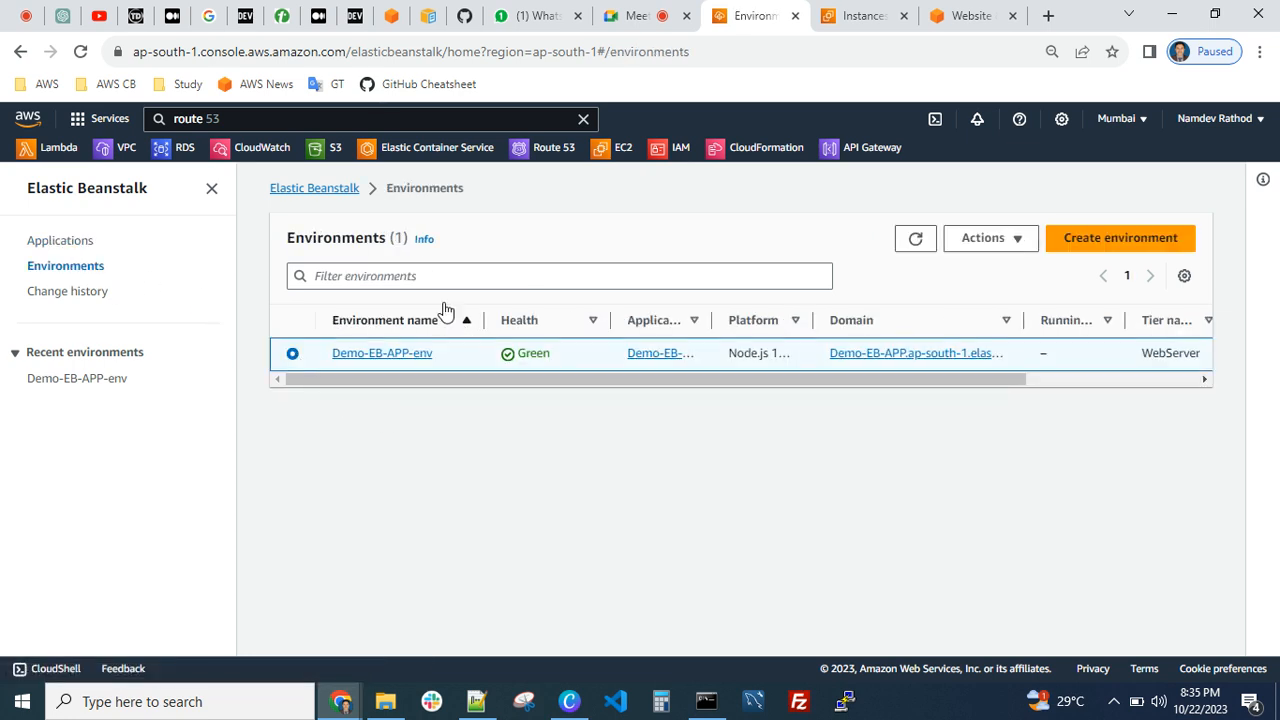
pyautogui.click(1007, 240)
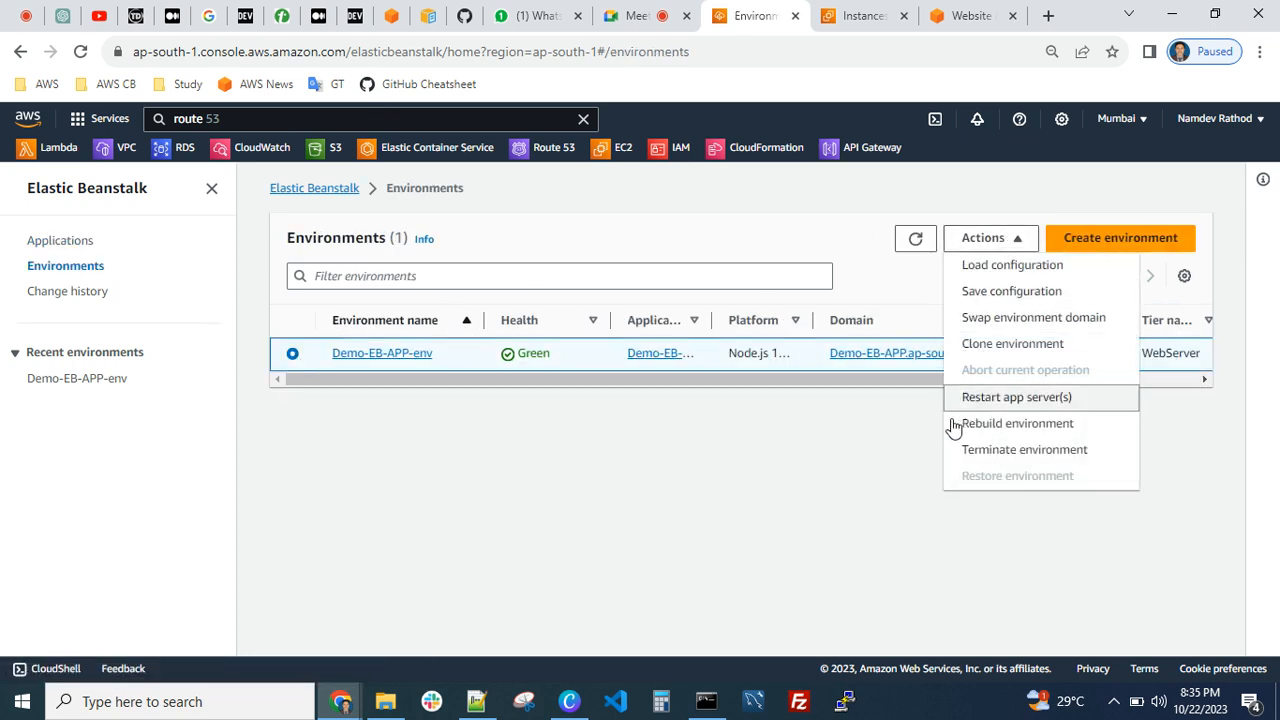
pyautogui.click(1010, 451)
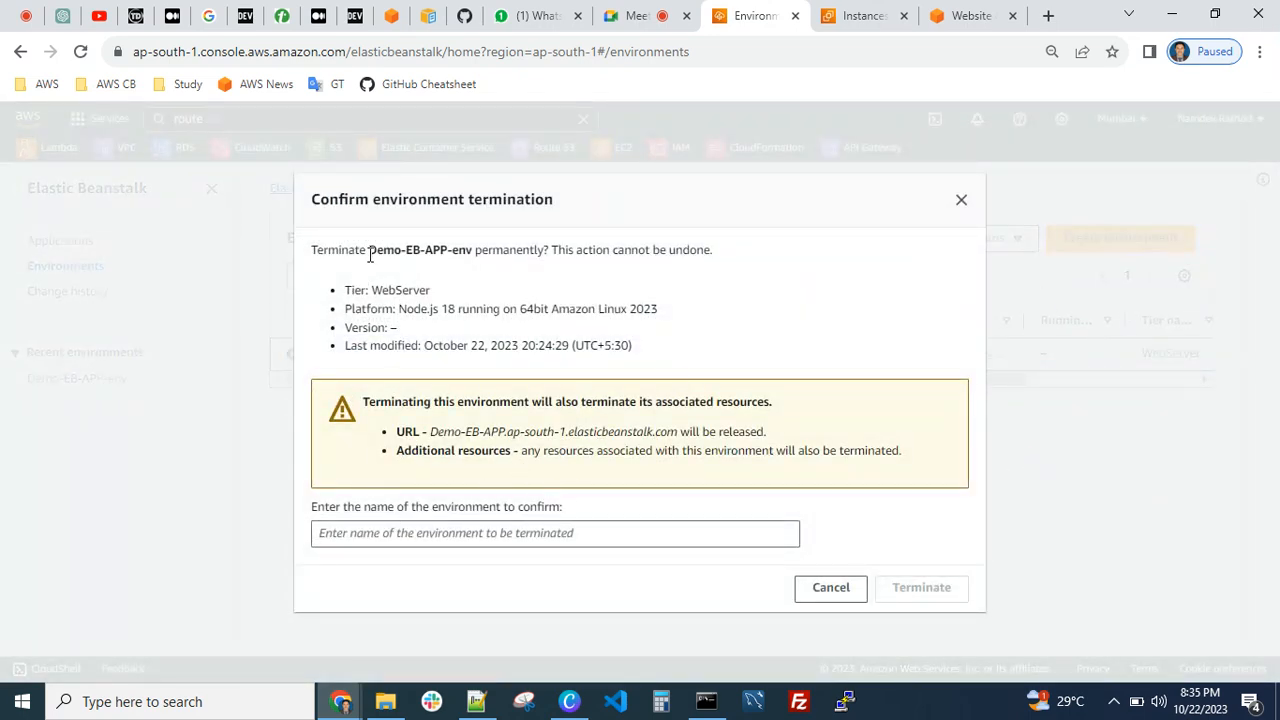
pyautogui.moveTo(377, 251); pyautogui.dragTo(467, 252)
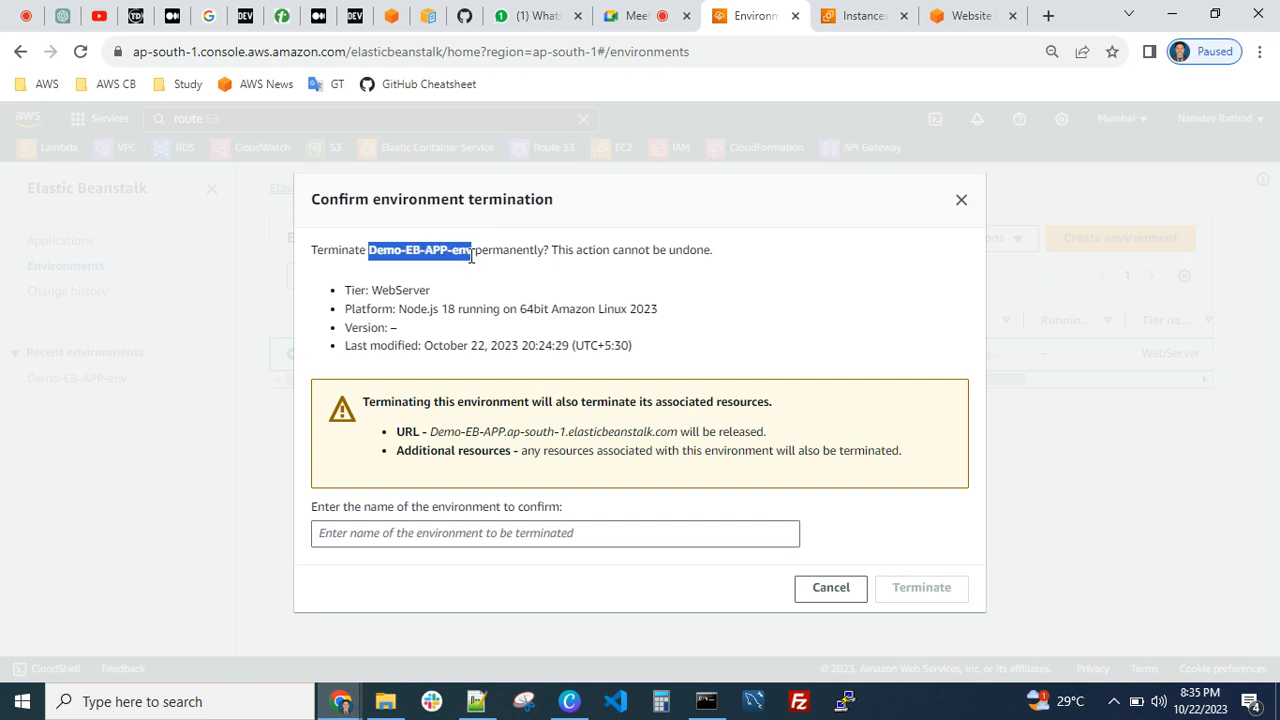
pyautogui.click(391, 531)
pyautogui.write('Demo-EB-APP-env')
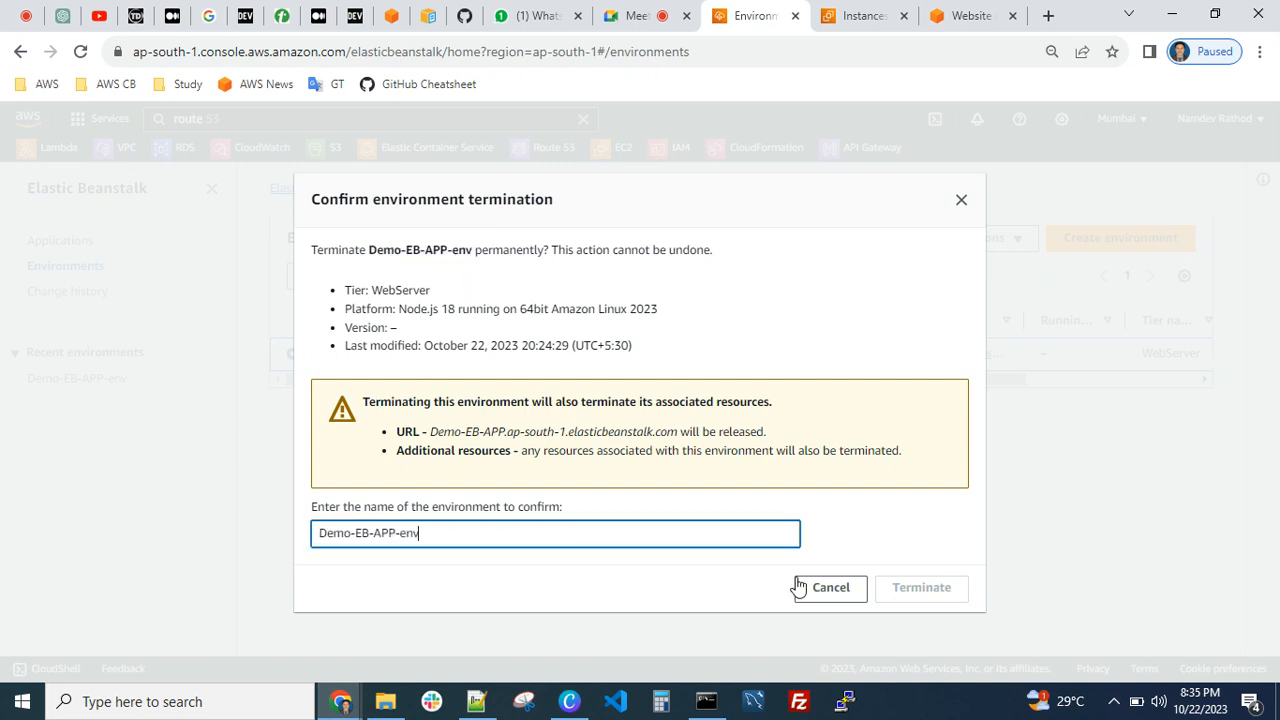
pyautogui.click(921, 588)
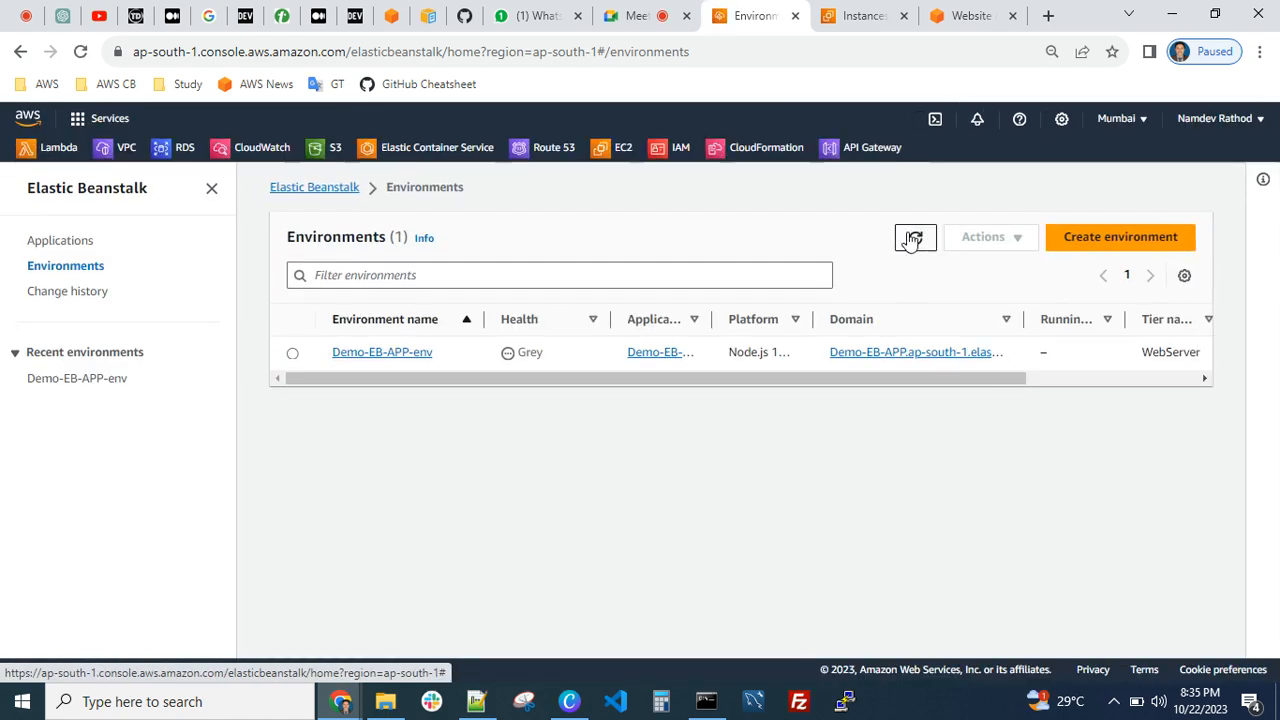
# Refresh the environments list and the EC2 running instances list to check on the environment's termination
pyautogui.click(913, 238)
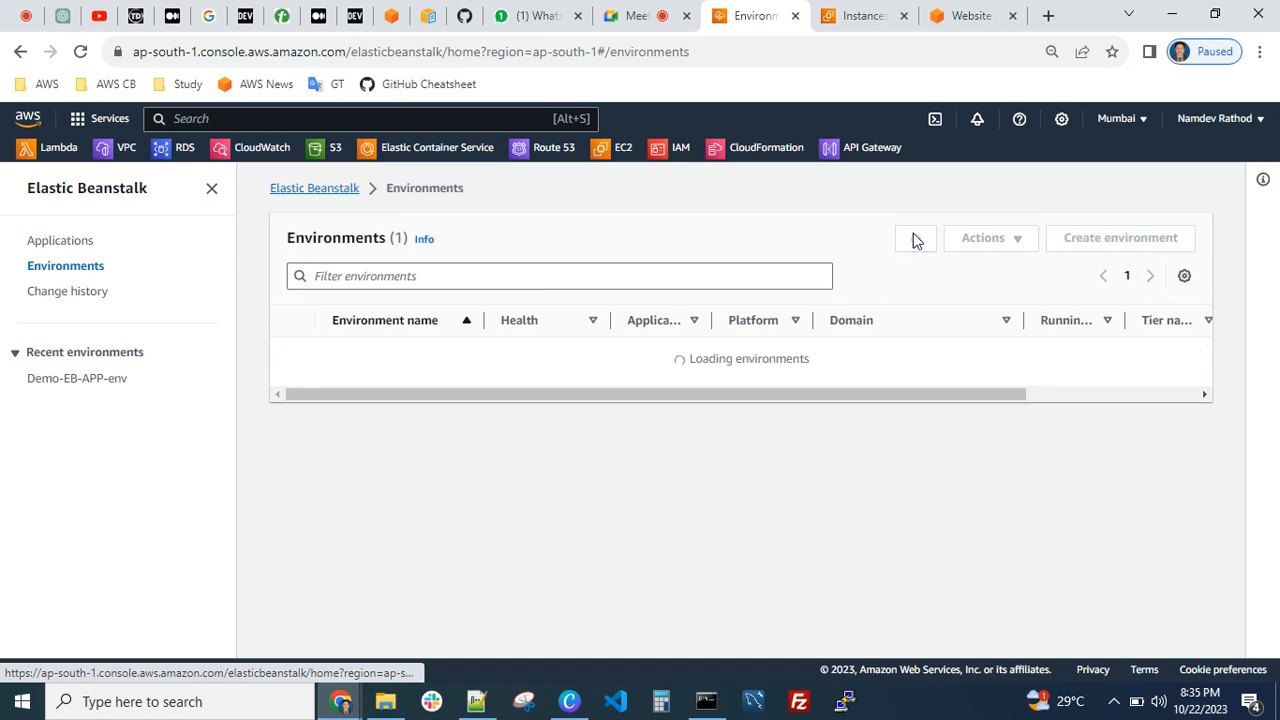
pyautogui.click(851, 20)
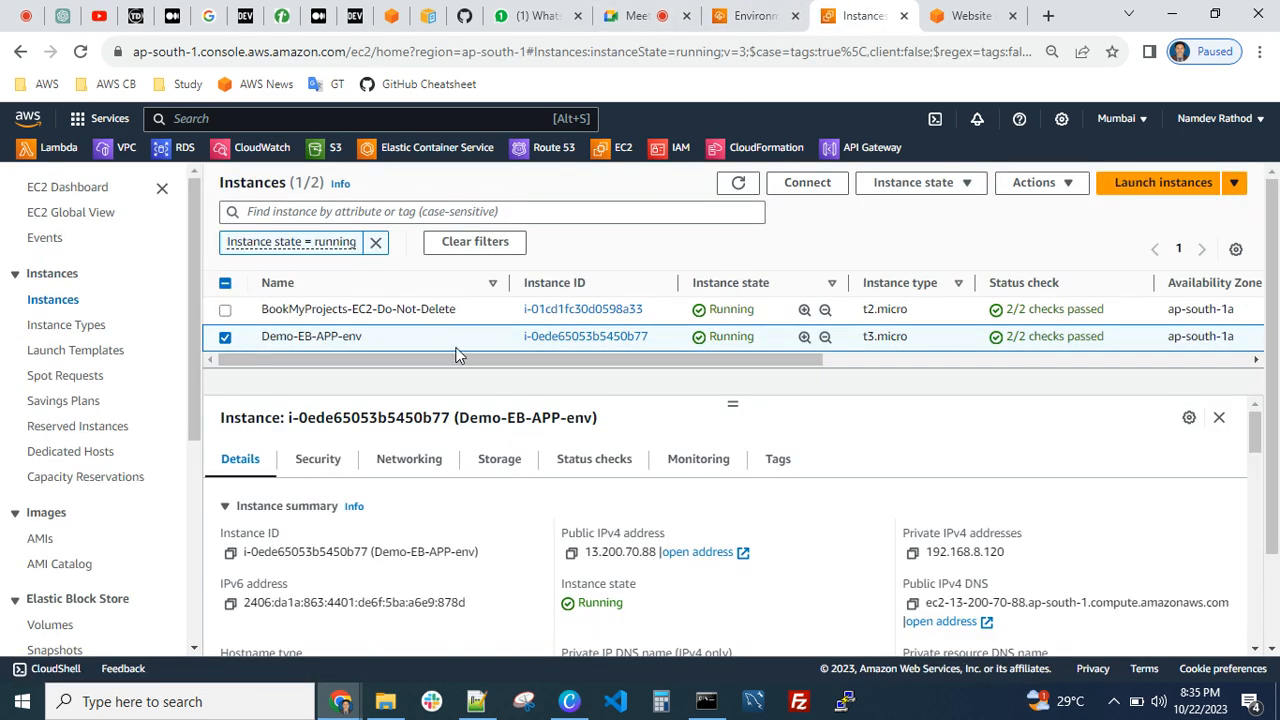
pyautogui.click(738, 182)
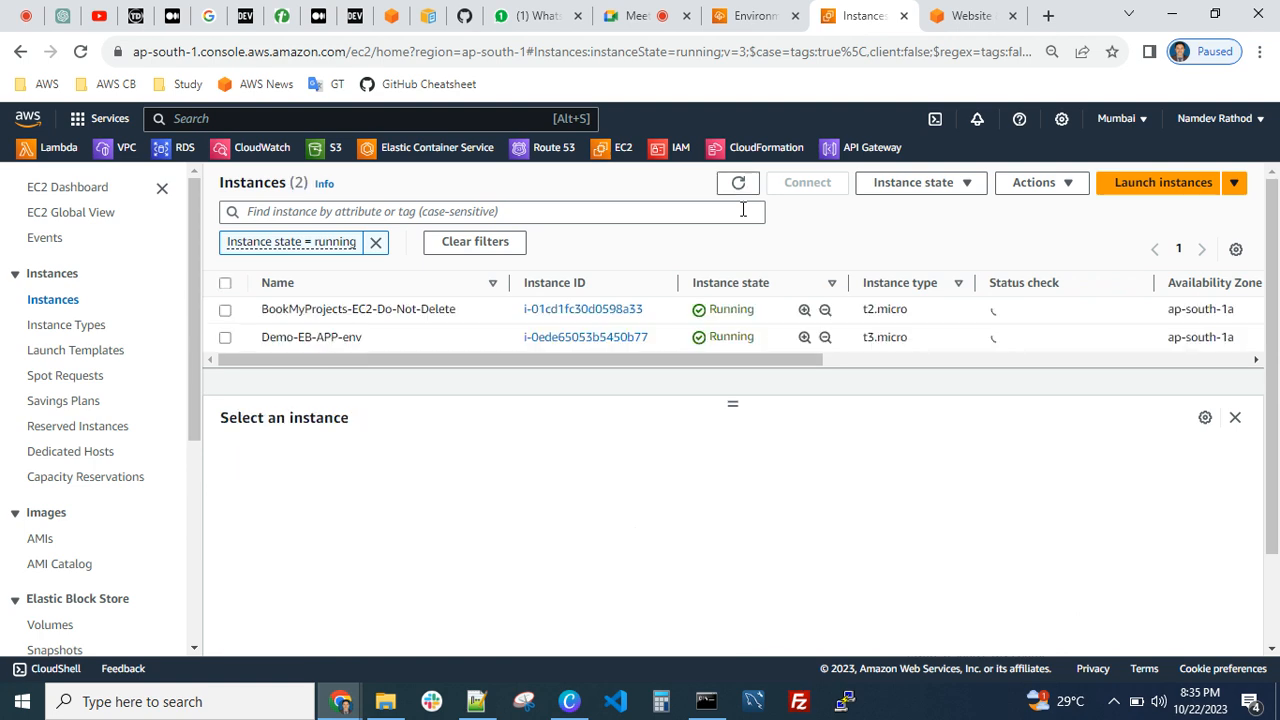
pyautogui.click(738, 182)
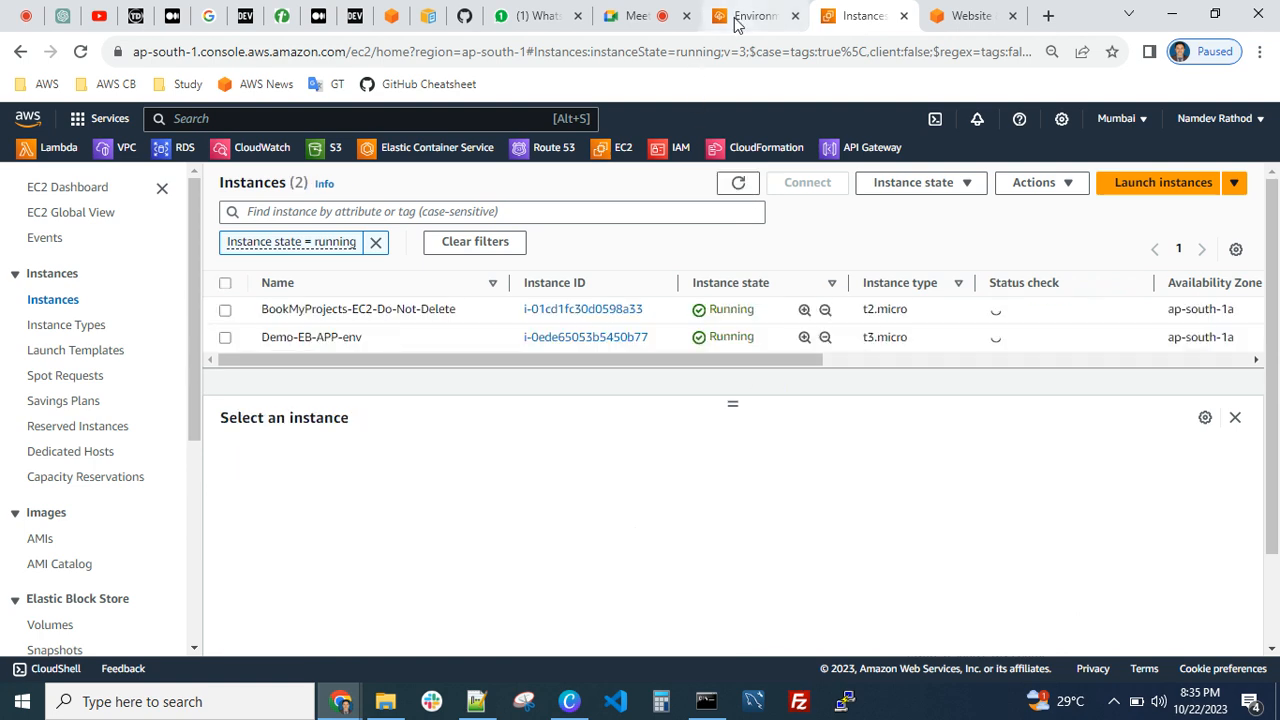
# Delete the Demo-EB-APP application in Elastic Beanstalk, confirming with the name Demo-EB-APP, and dismiss the deletion notice
pyautogui.click(752, 17)
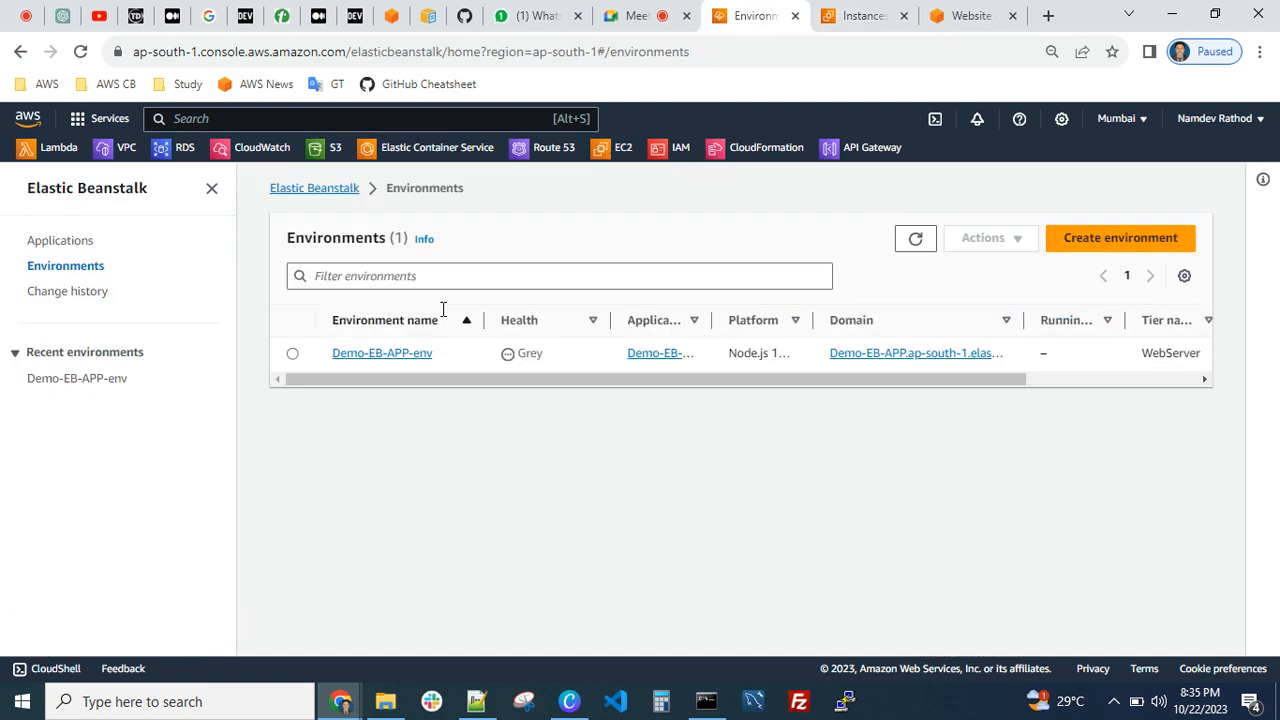
pyautogui.click(57, 240)
pyautogui.click(292, 359)
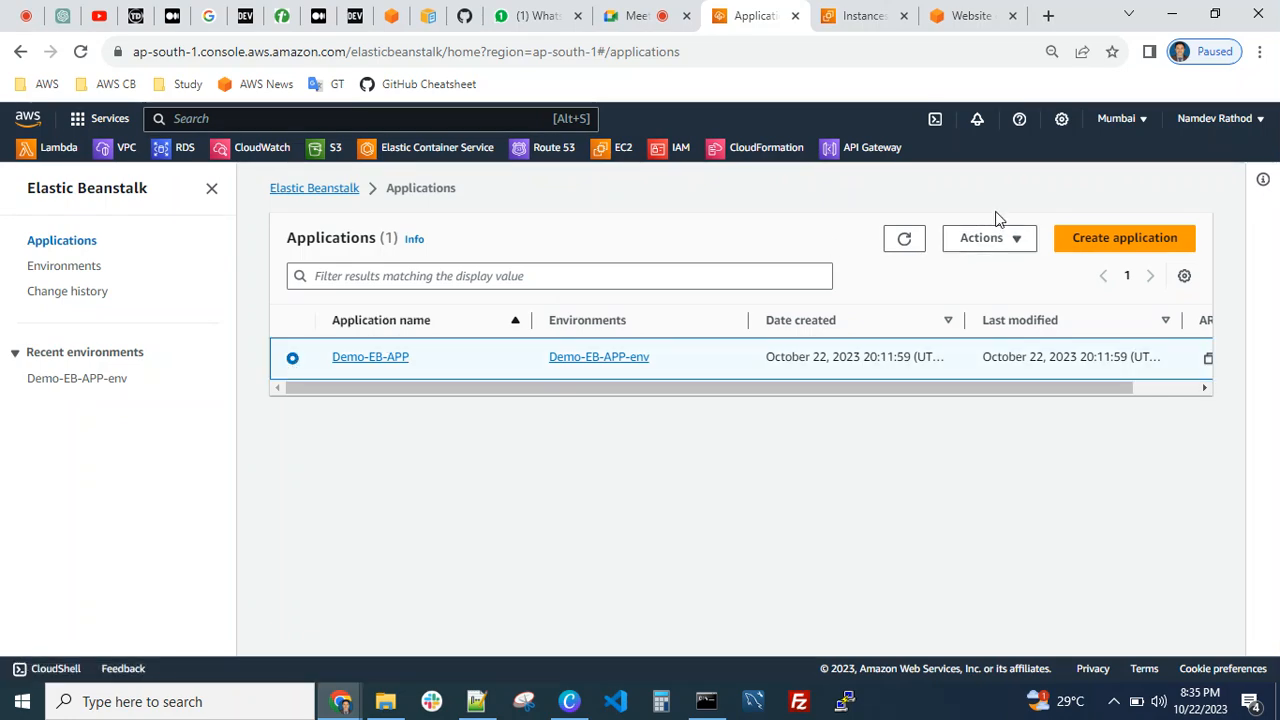
pyautogui.click(985, 238)
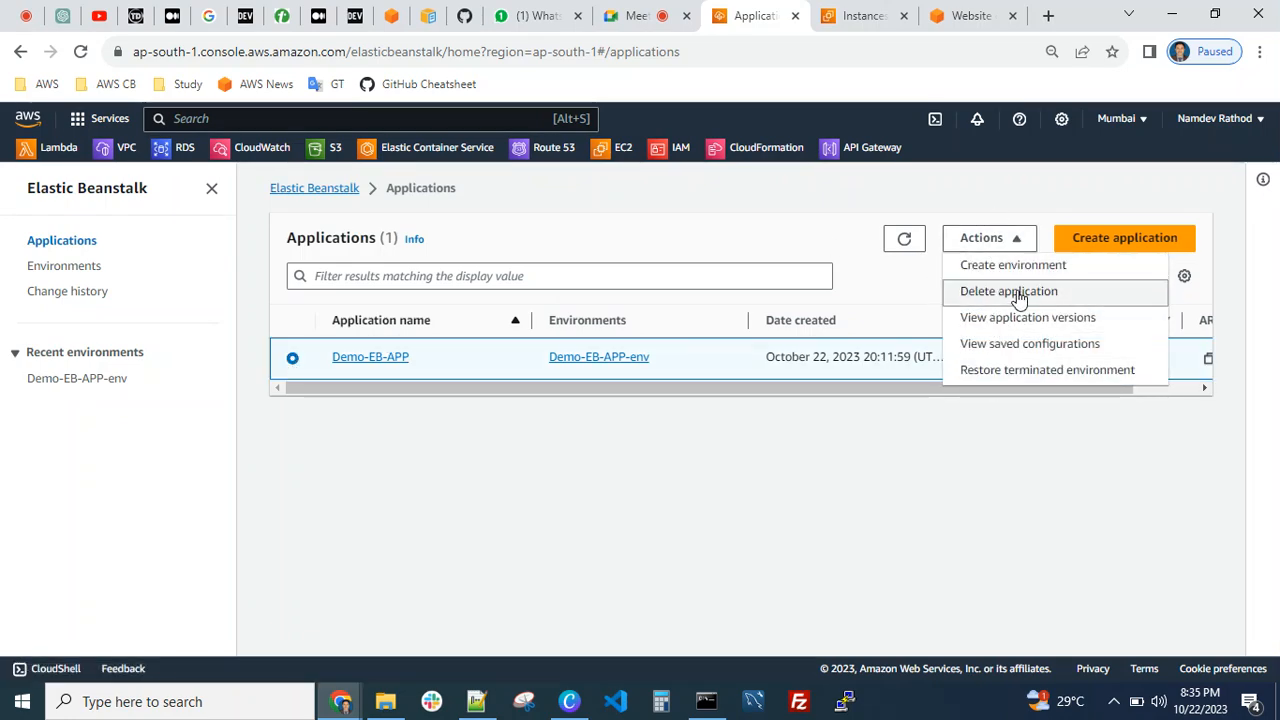
pyautogui.click(1012, 291)
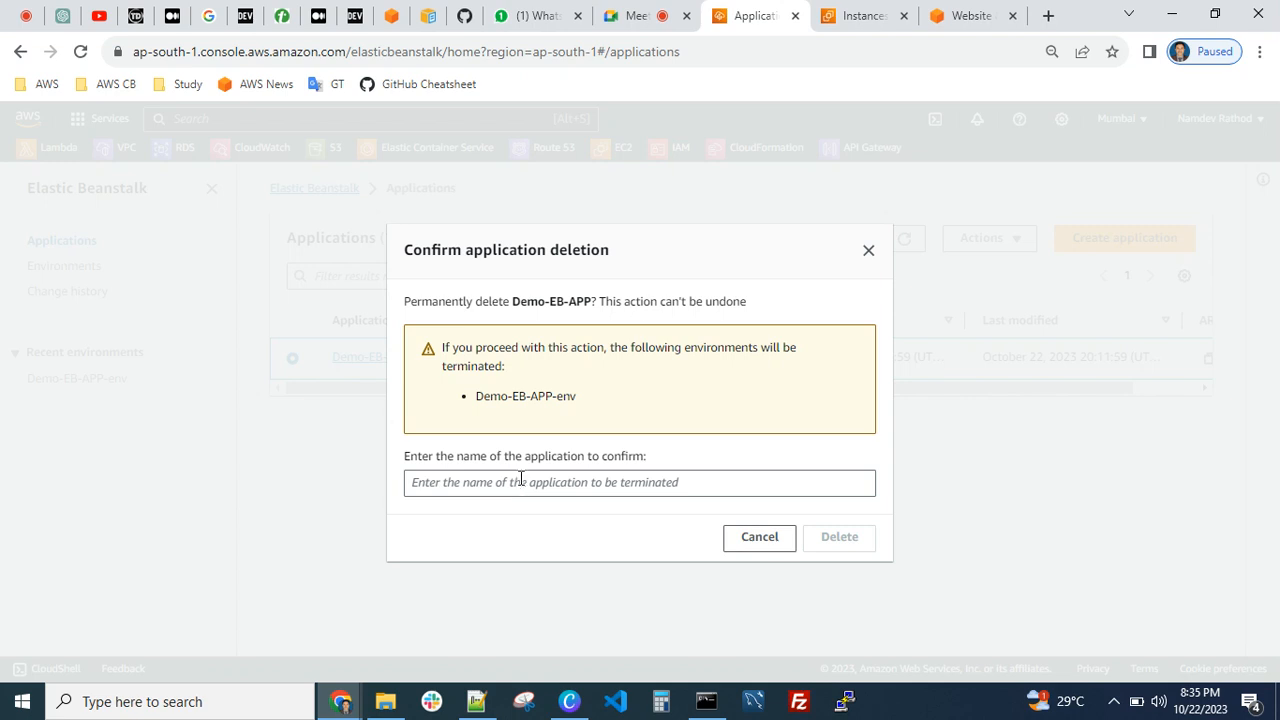
pyautogui.click(487, 482)
pyautogui.write('Demo-EB-APP-env')
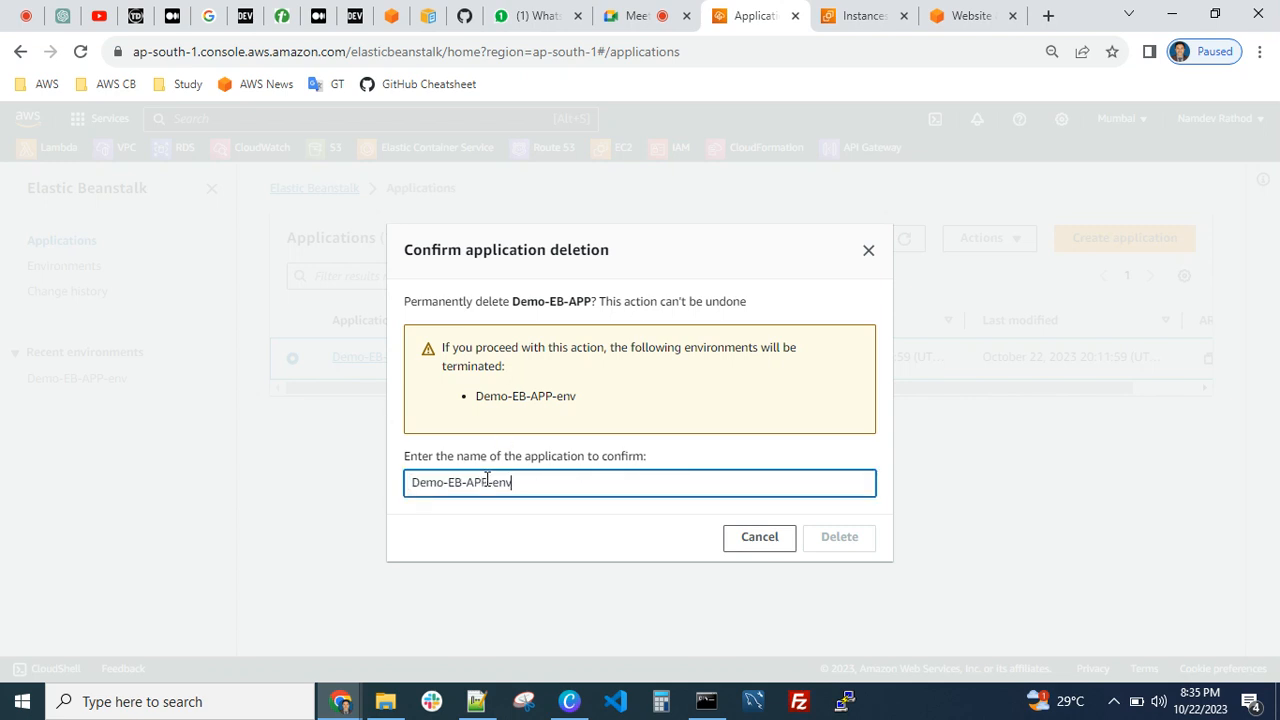
pyautogui.click(743, 462)
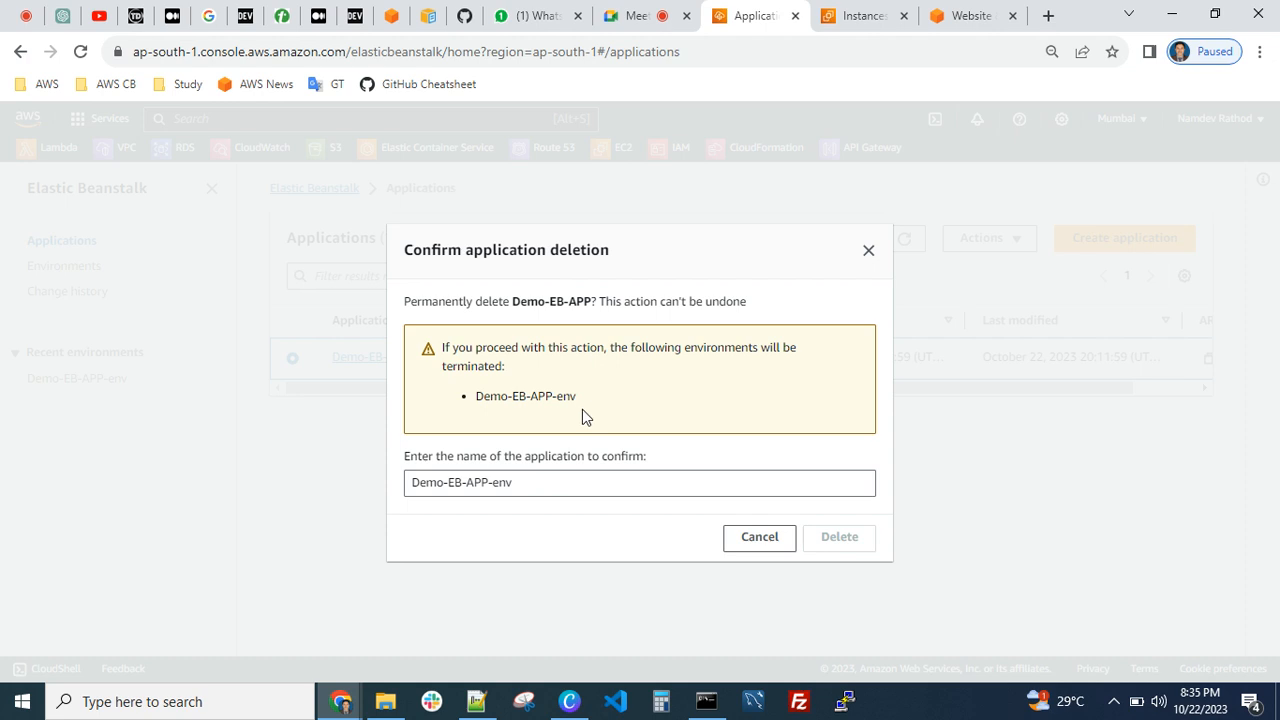
pyautogui.click(571, 489)
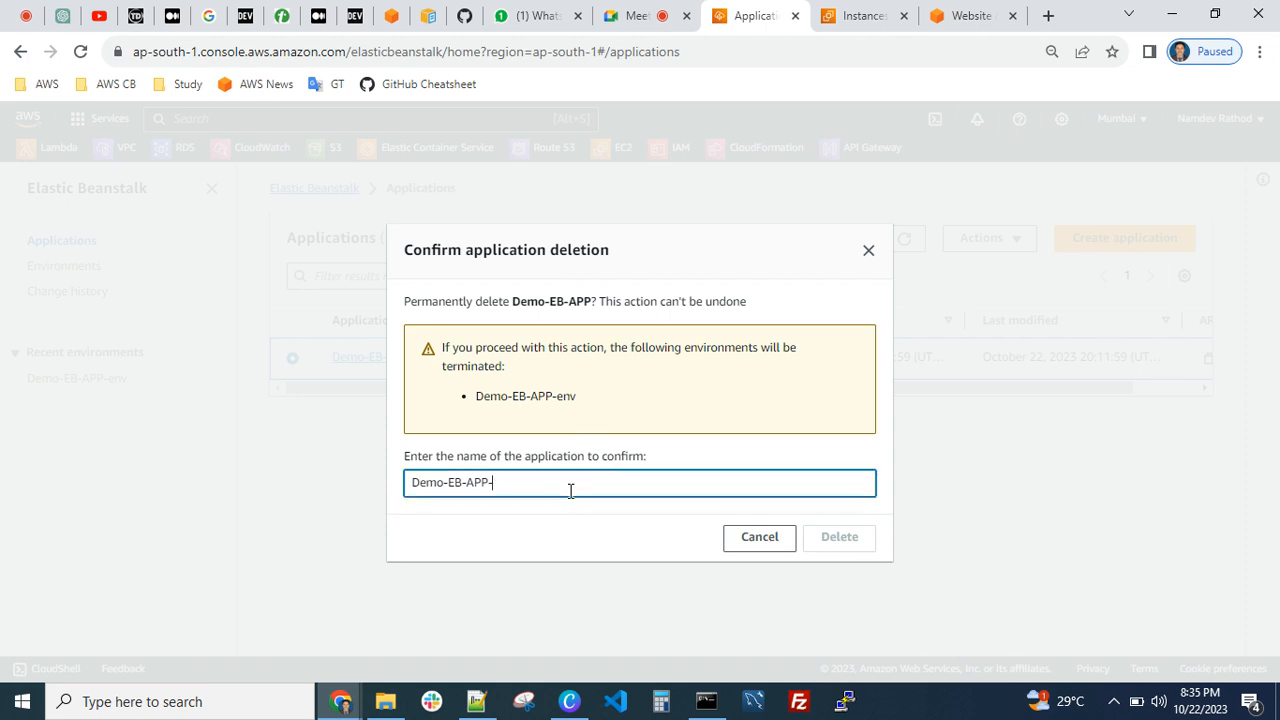
pyautogui.press('BackSpace')
pyautogui.click(845, 536)
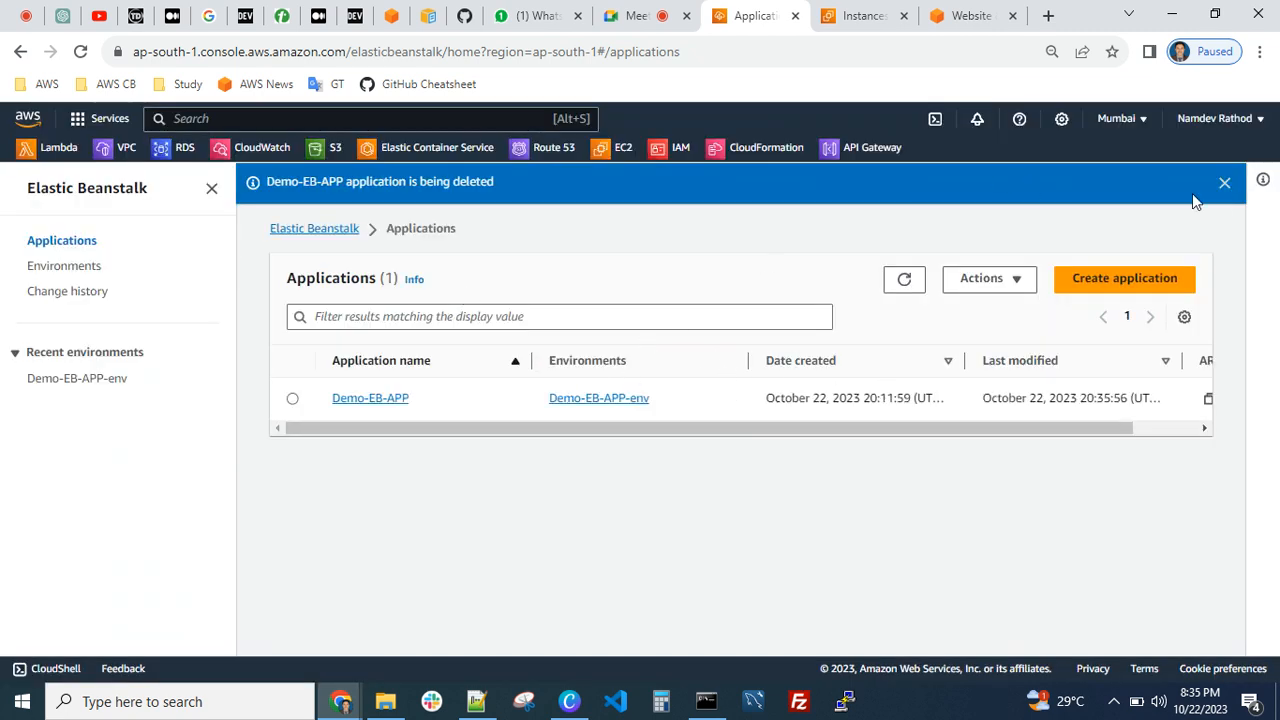
pyautogui.click(1223, 185)
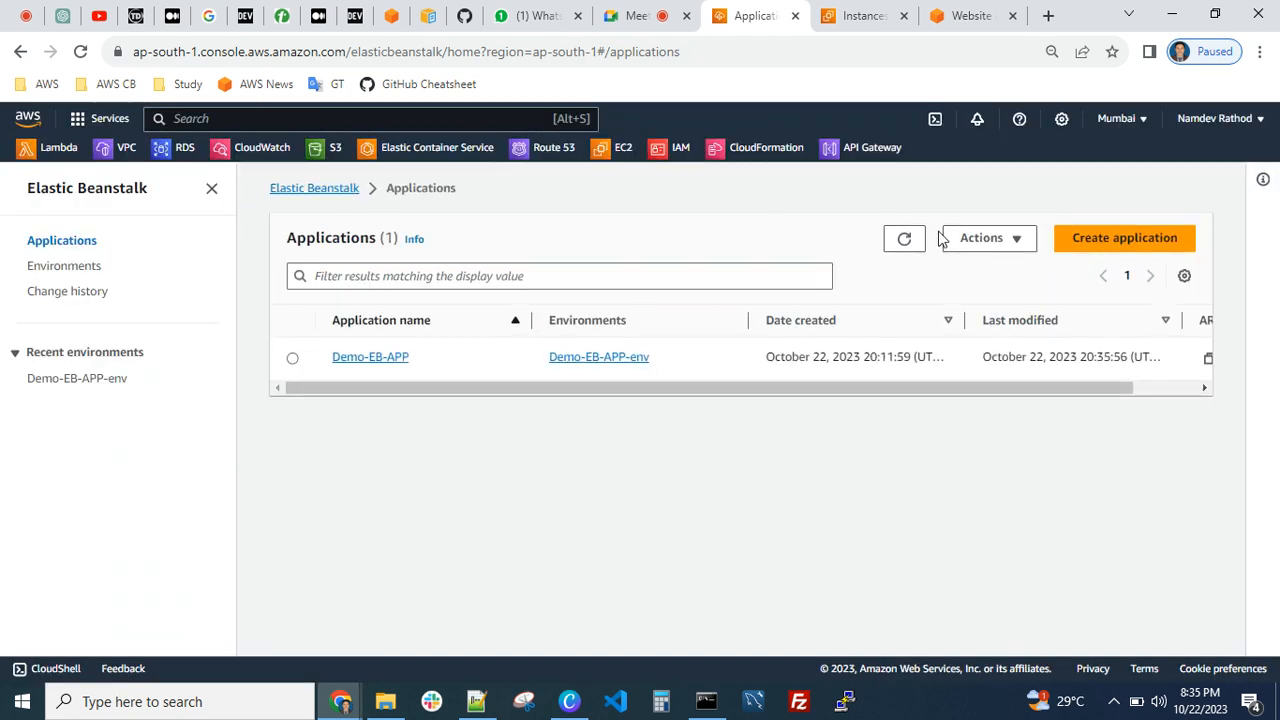
# Reload the applications list repeatedly to check the deletion of Demo-EB-APP, and return to the environments list
pyautogui.click(907, 240)
pyautogui.moveTo(826, 393); pyautogui.dragTo(552, 371)
pyautogui.click(80, 51)
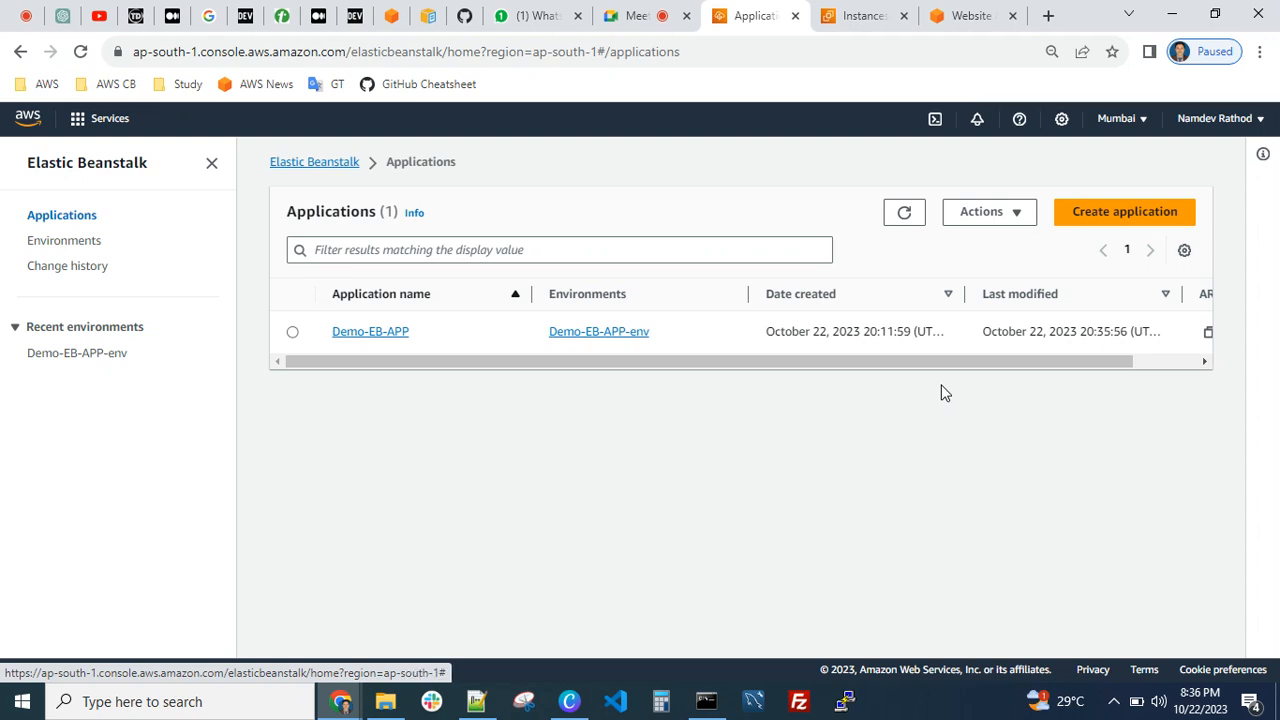
pyautogui.click(906, 240)
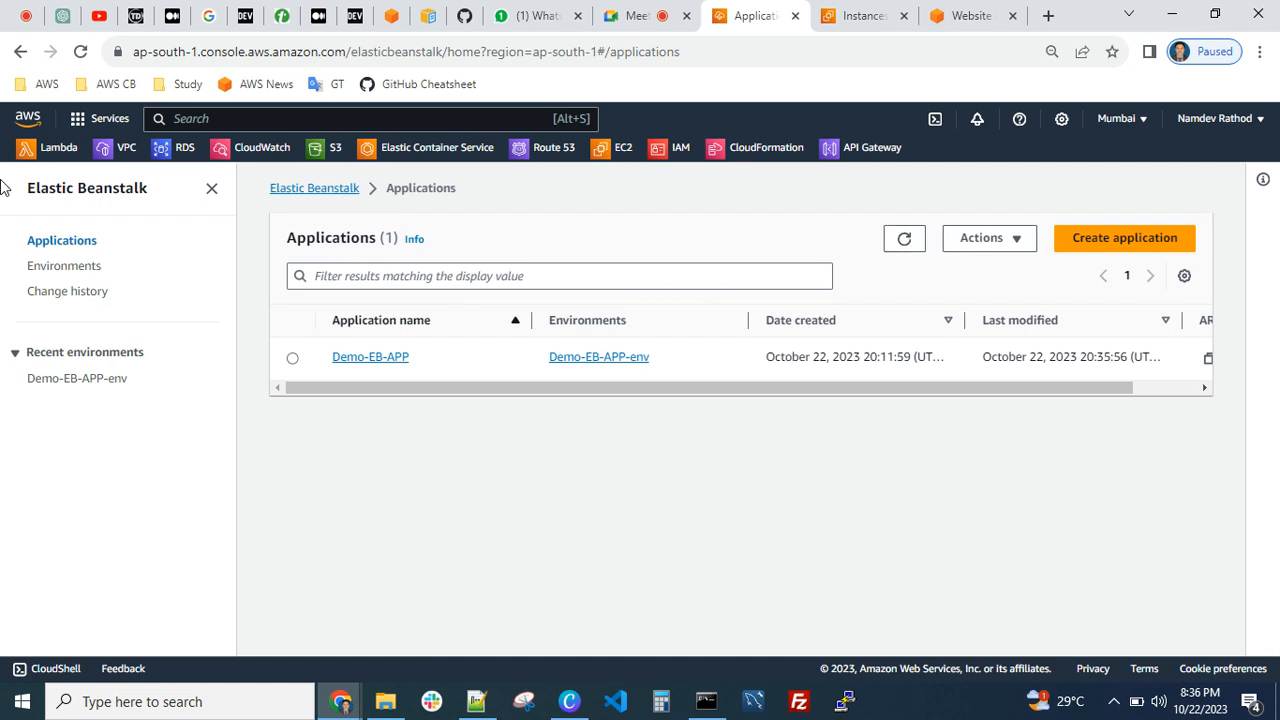
pyautogui.click(902, 248)
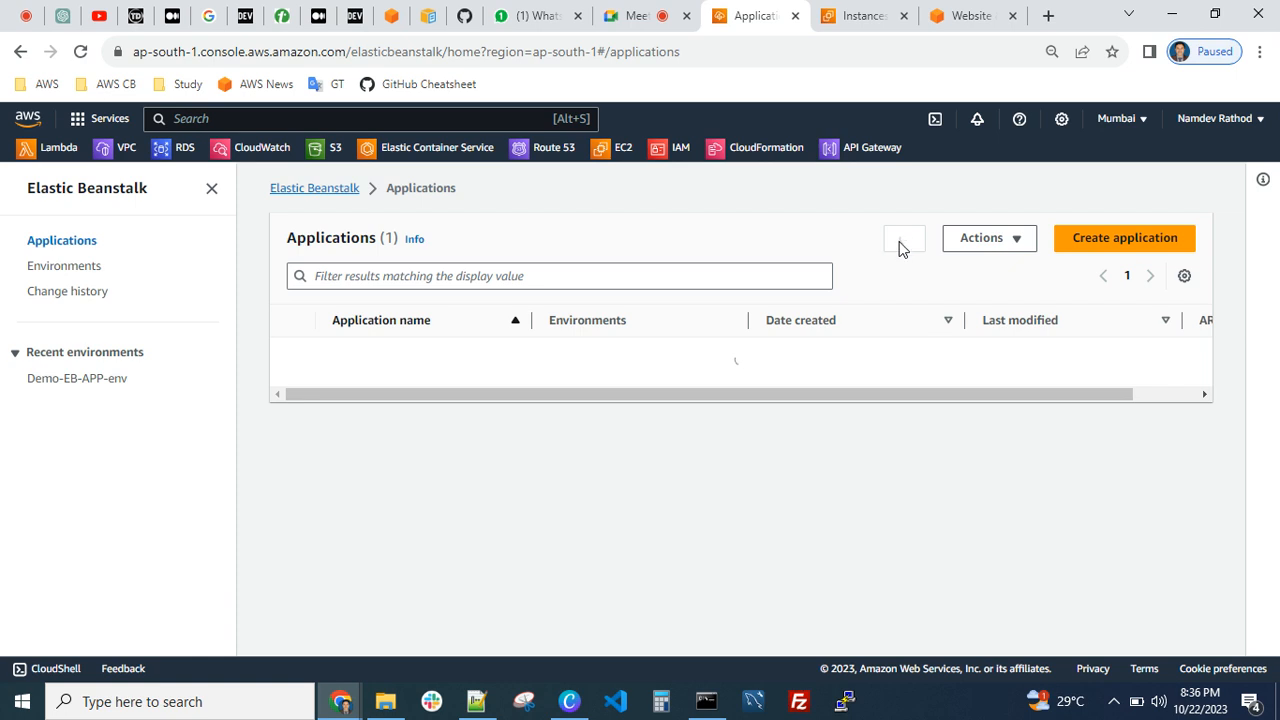
pyautogui.click(902, 248)
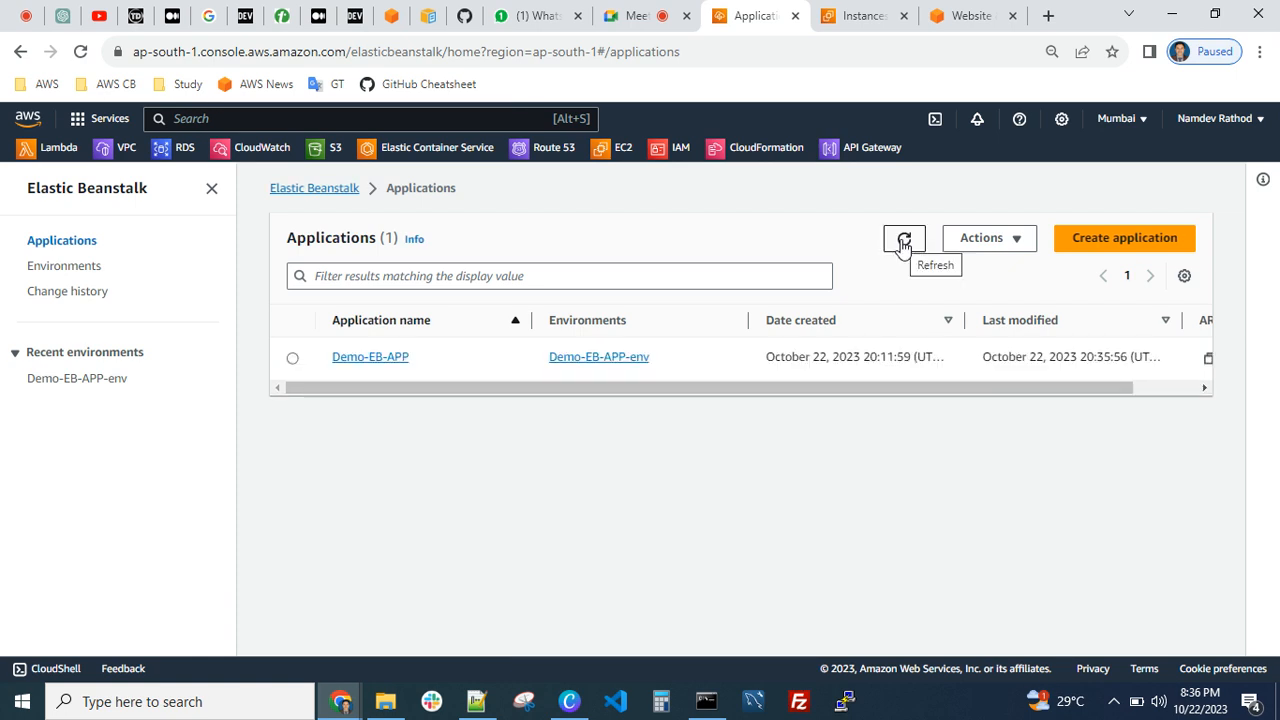
pyautogui.click(902, 245)
pyautogui.click(902, 245)
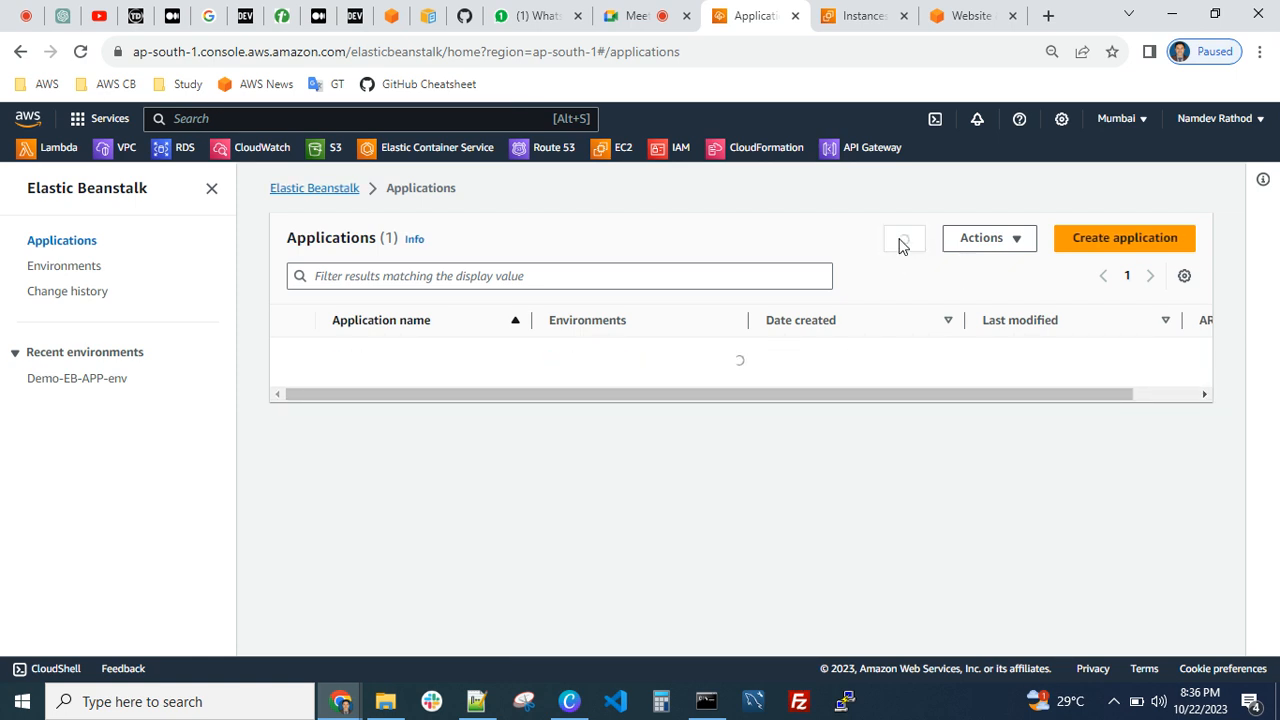
pyautogui.moveTo(668, 391); pyautogui.dragTo(120, 267)
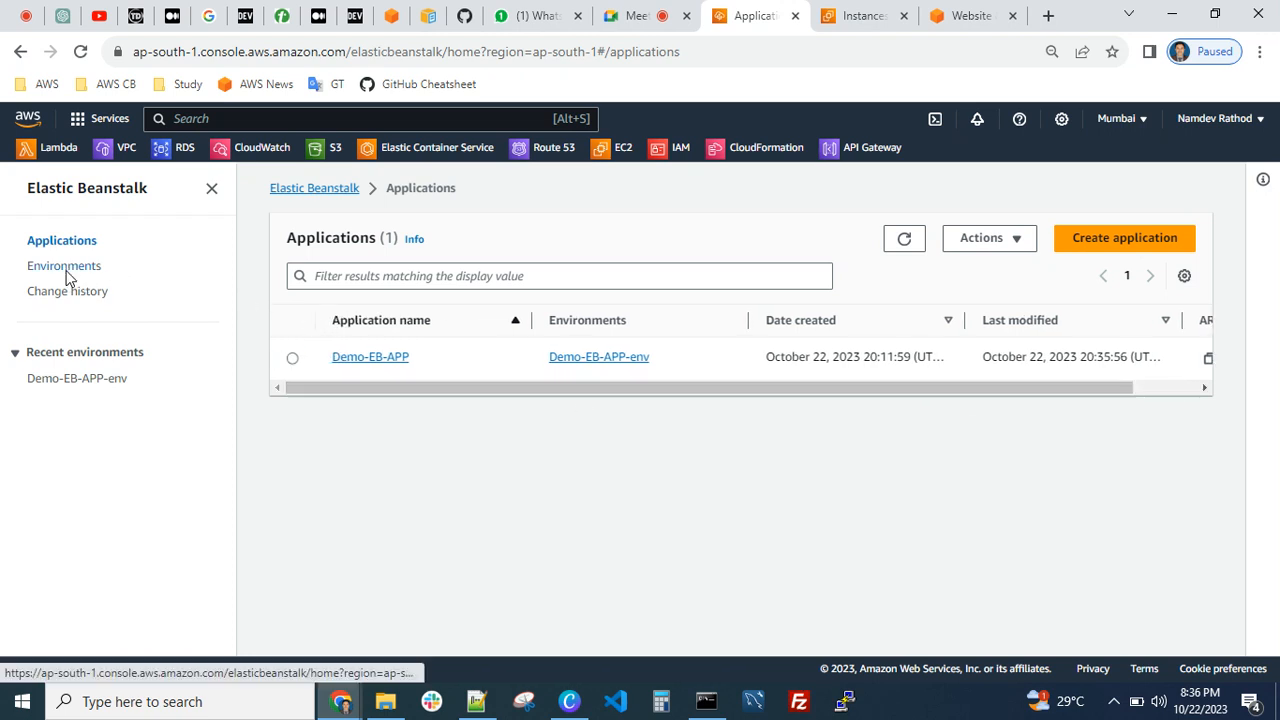
pyautogui.click(63, 269)
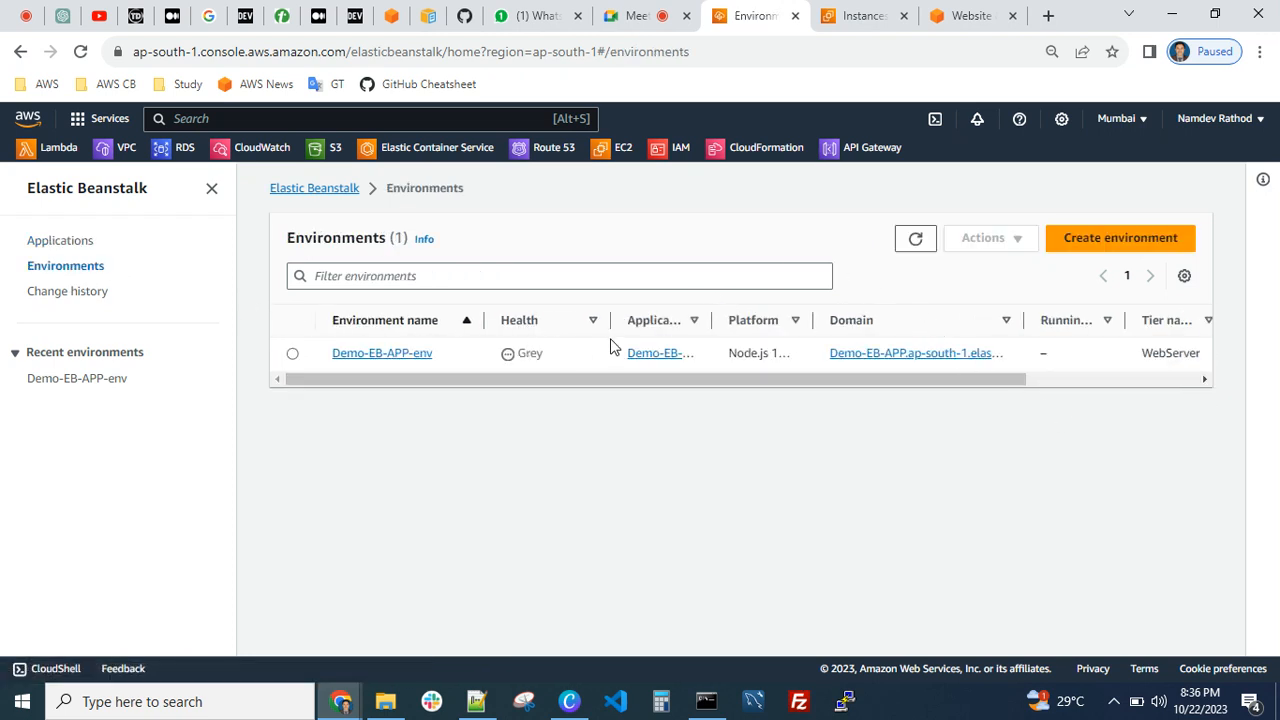
# Open the Demo-EB-APP-env environment and review its event log for the termination progress
pyautogui.moveTo(613, 323)
pyautogui.mouseDown()
pyautogui.moveTo(631, 323)
pyautogui.moveTo(615, 321)
pyautogui.mouseUp()
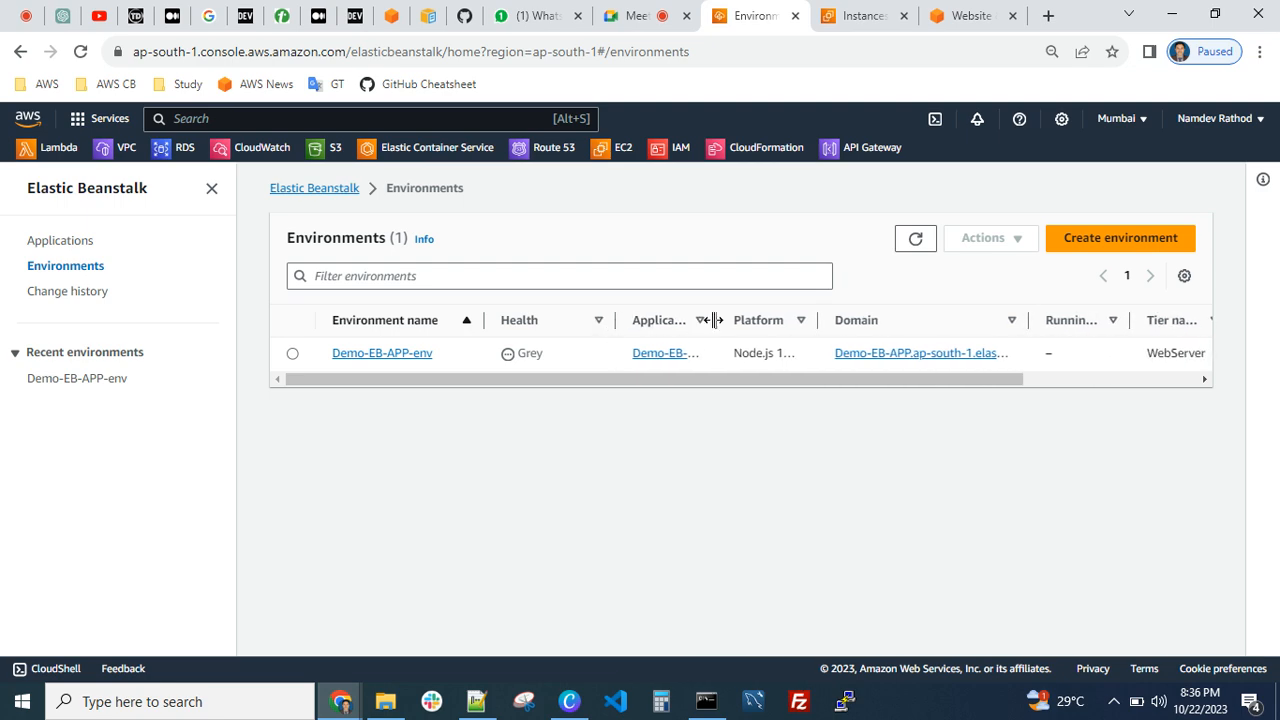
pyautogui.click(360, 354)
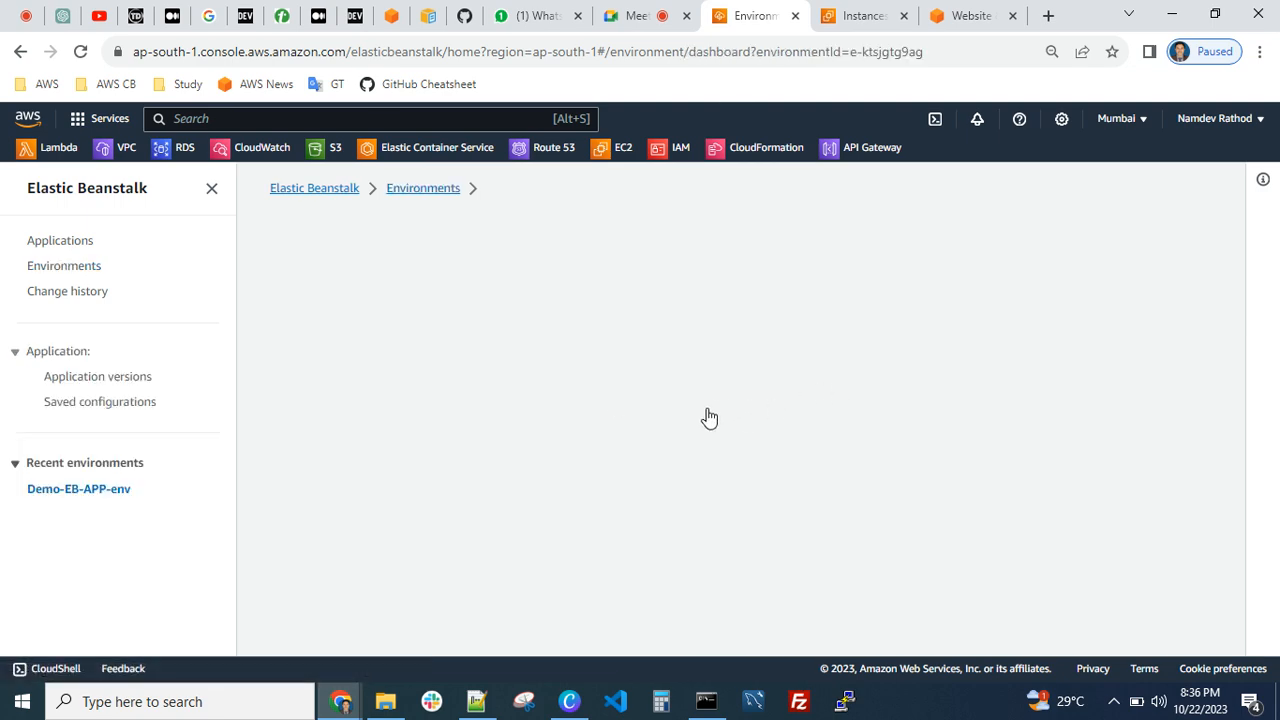
pyautogui.scroll(-3, 755, 415)
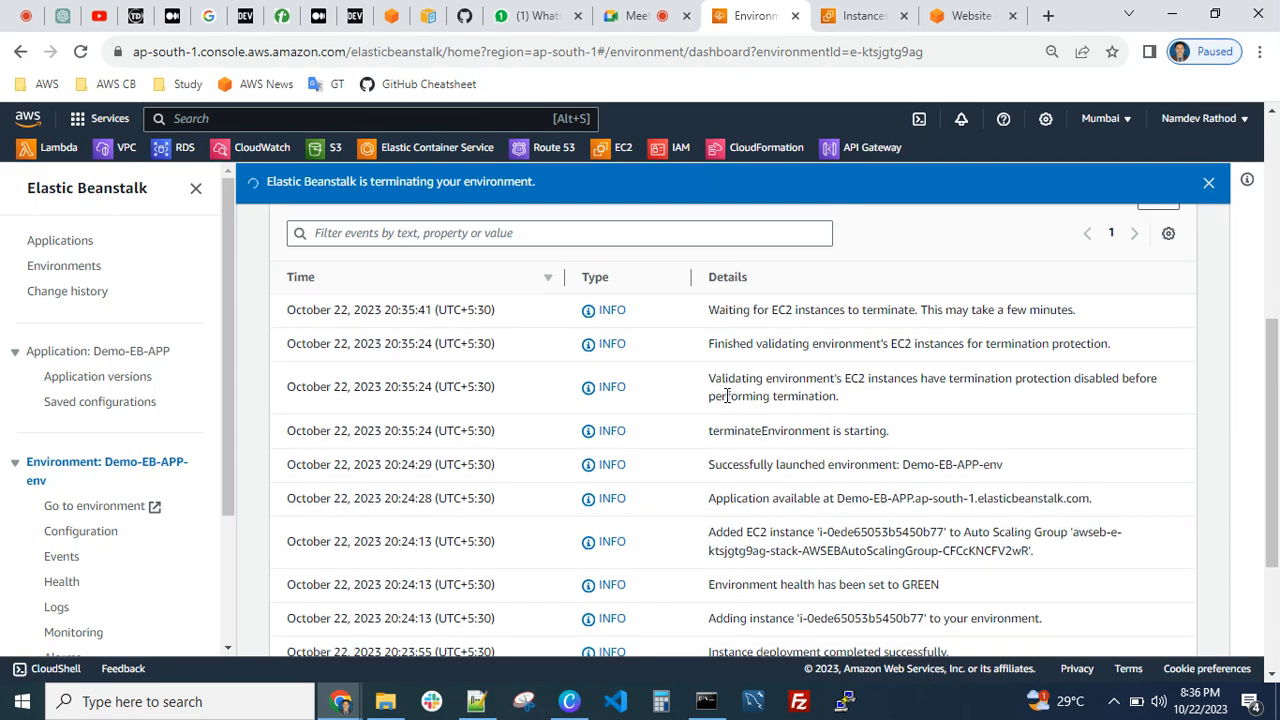
pyautogui.scroll(3, 289, 351)
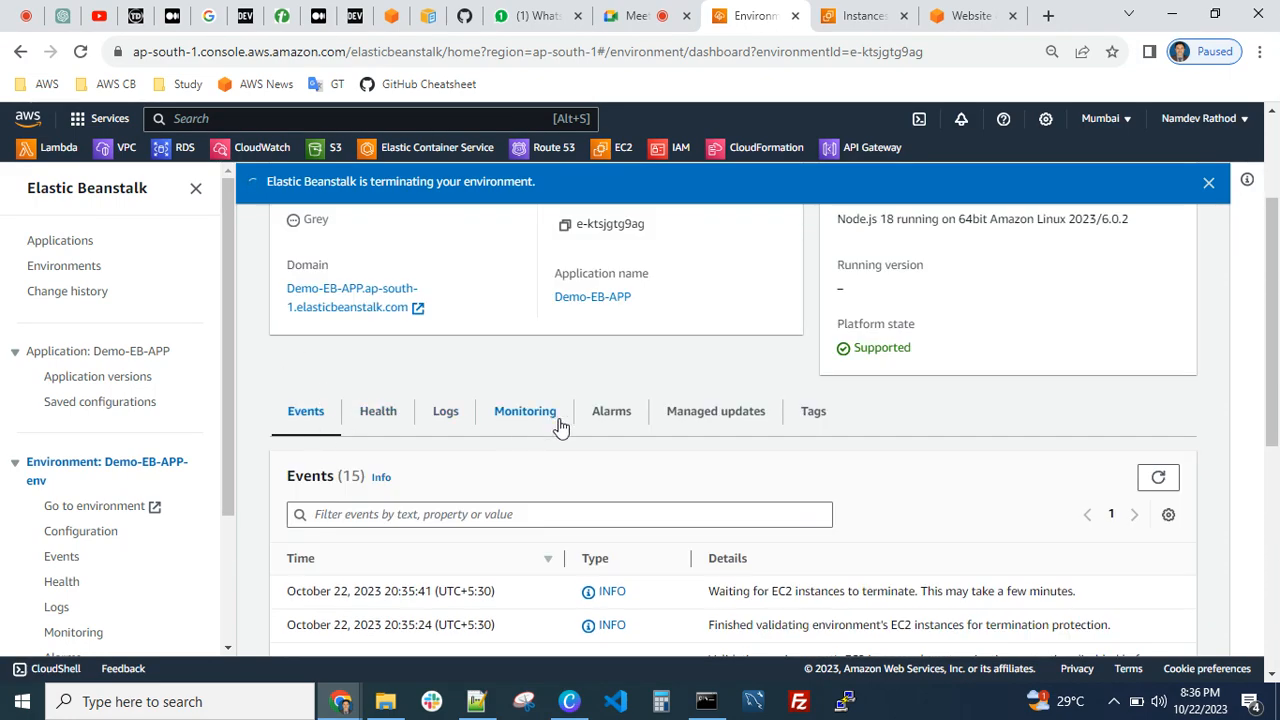
pyautogui.scroll(-4, 594, 434)
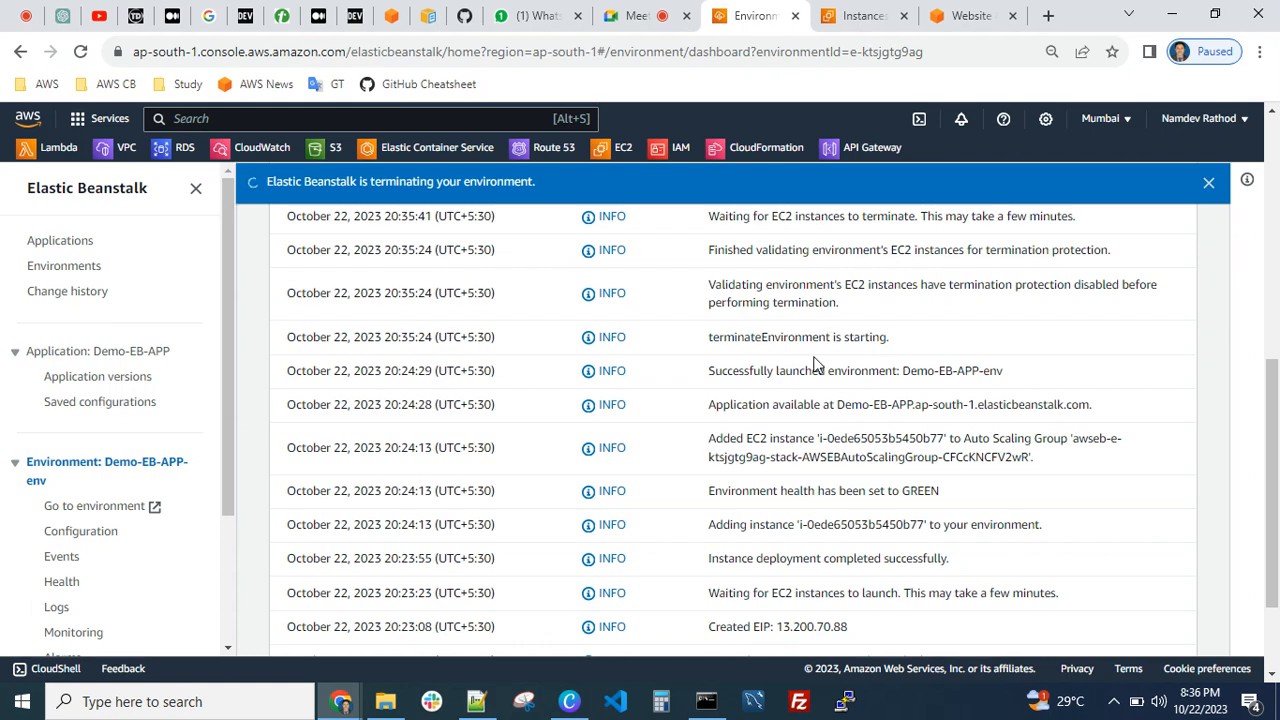
pyautogui.scroll(1, 731, 372)
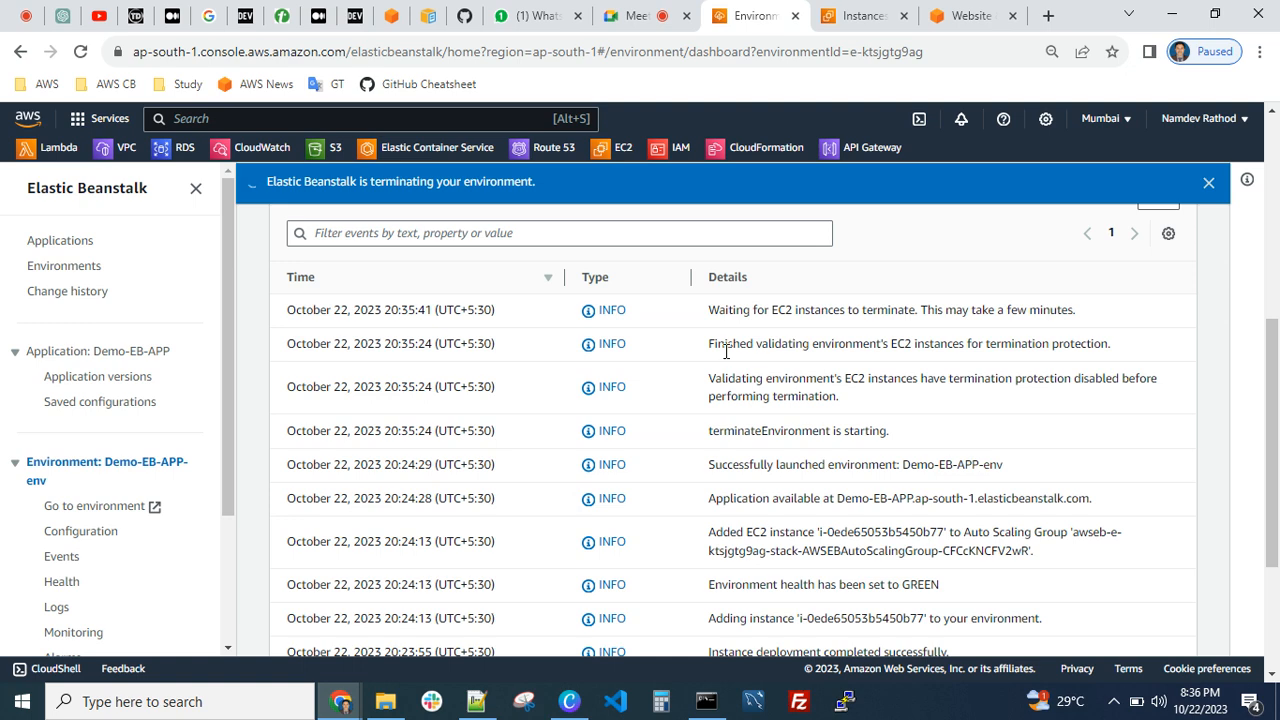
pyautogui.scroll(1, 880, 360)
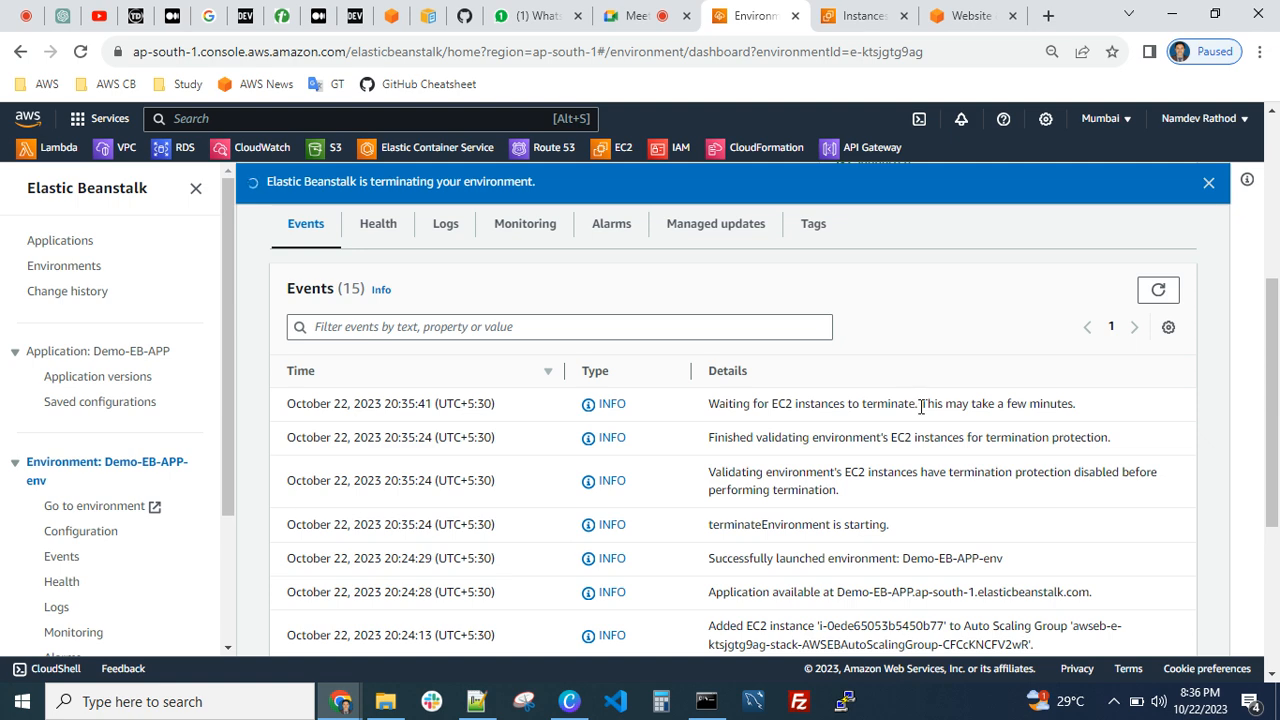
# Refresh the EC2 instances list and remove the running-state filter to check the Demo-EB-APP-env instance's shutdown
pyautogui.click(863, 16)
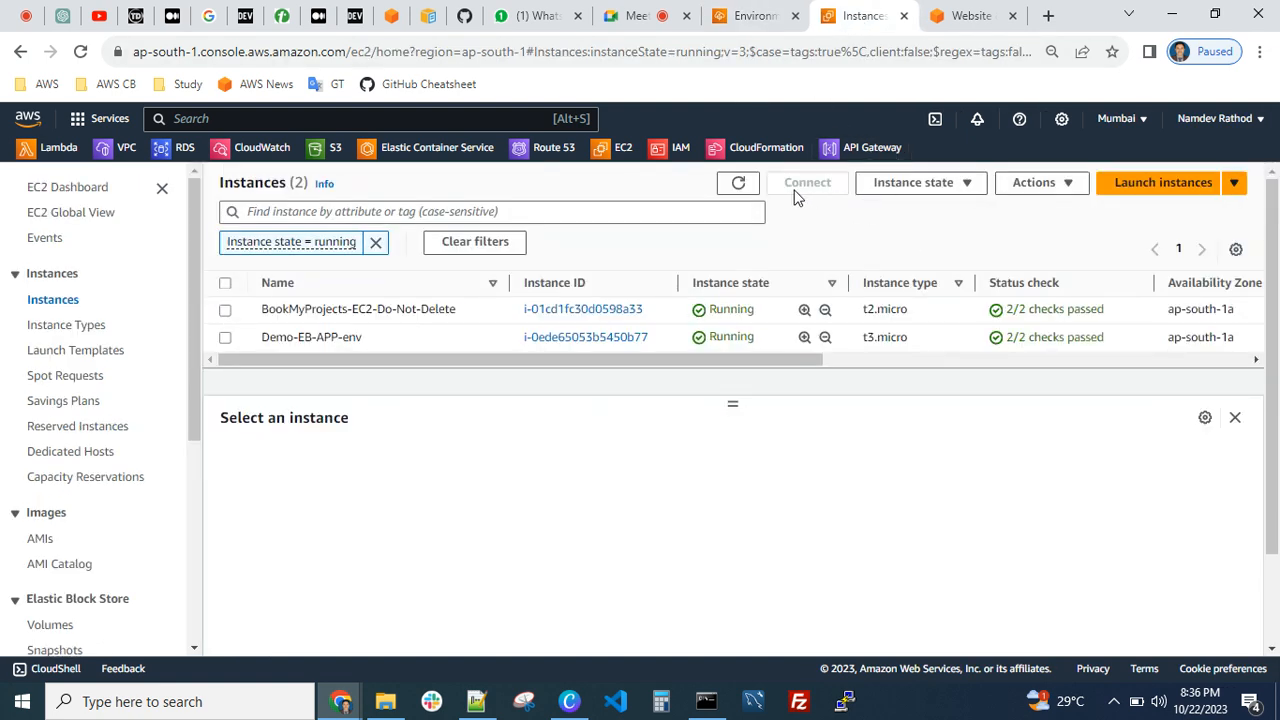
pyautogui.click(738, 182)
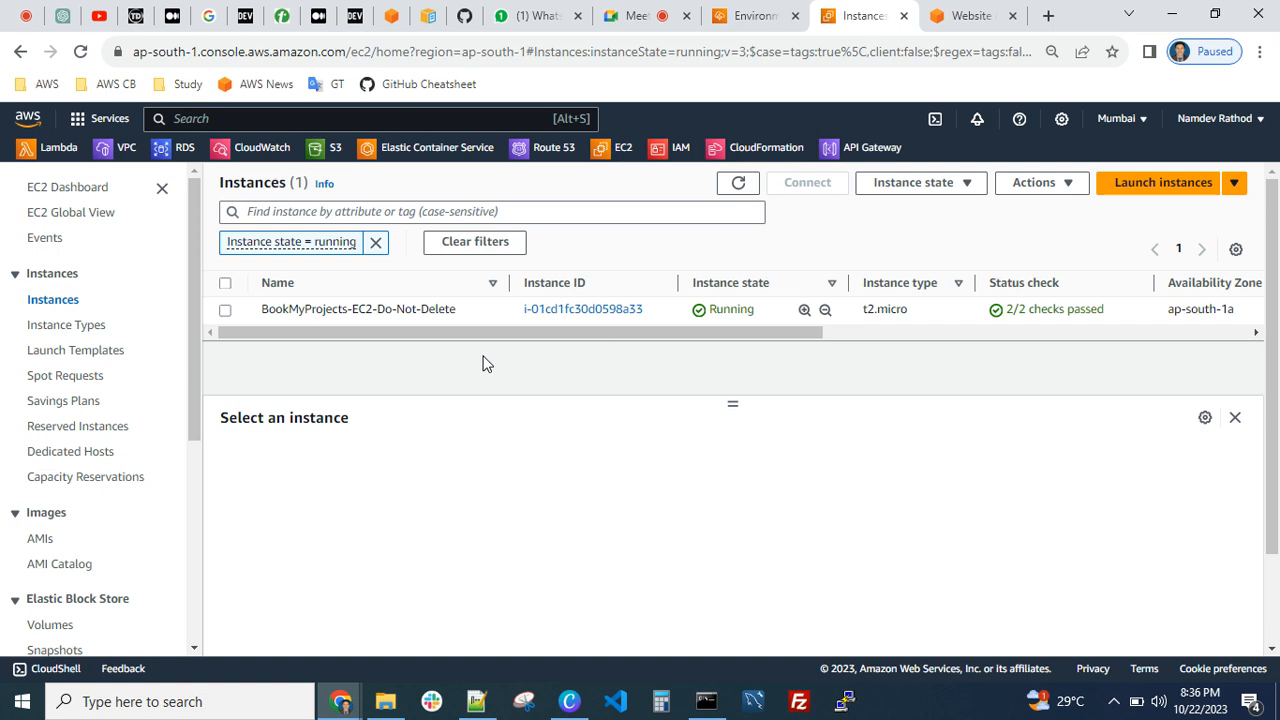
pyautogui.click(376, 242)
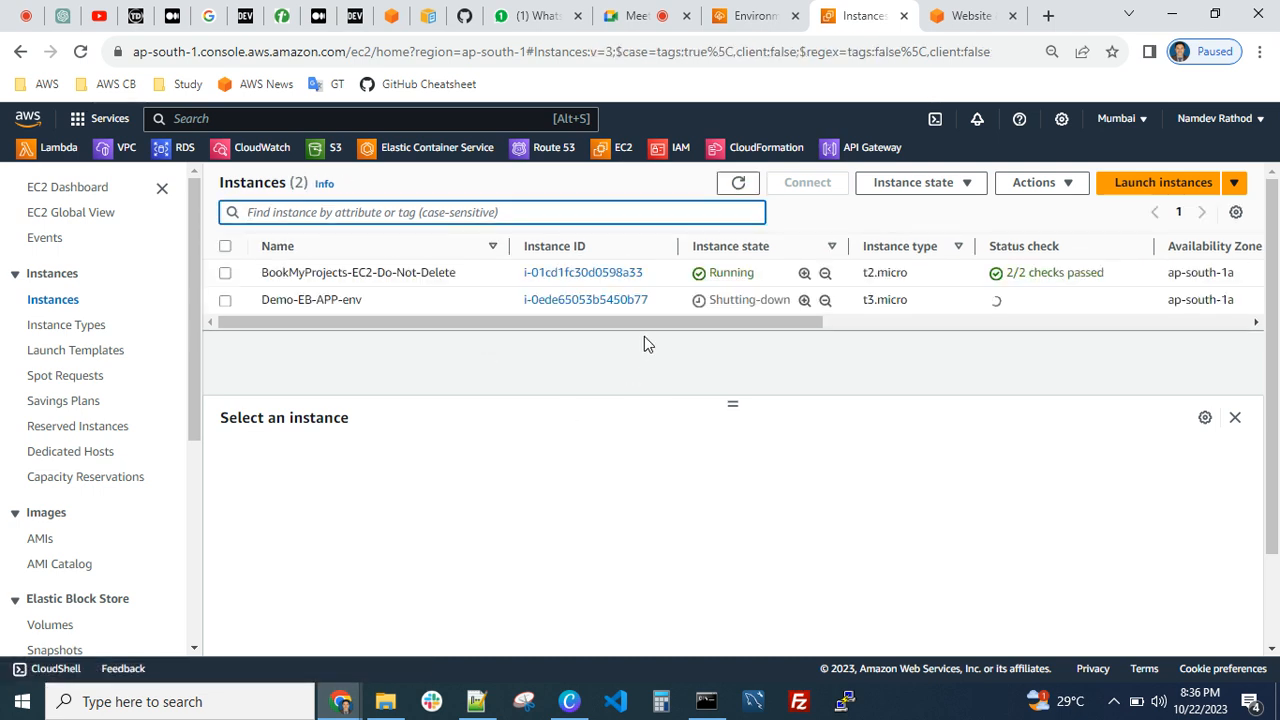
pyautogui.click(680, 347)
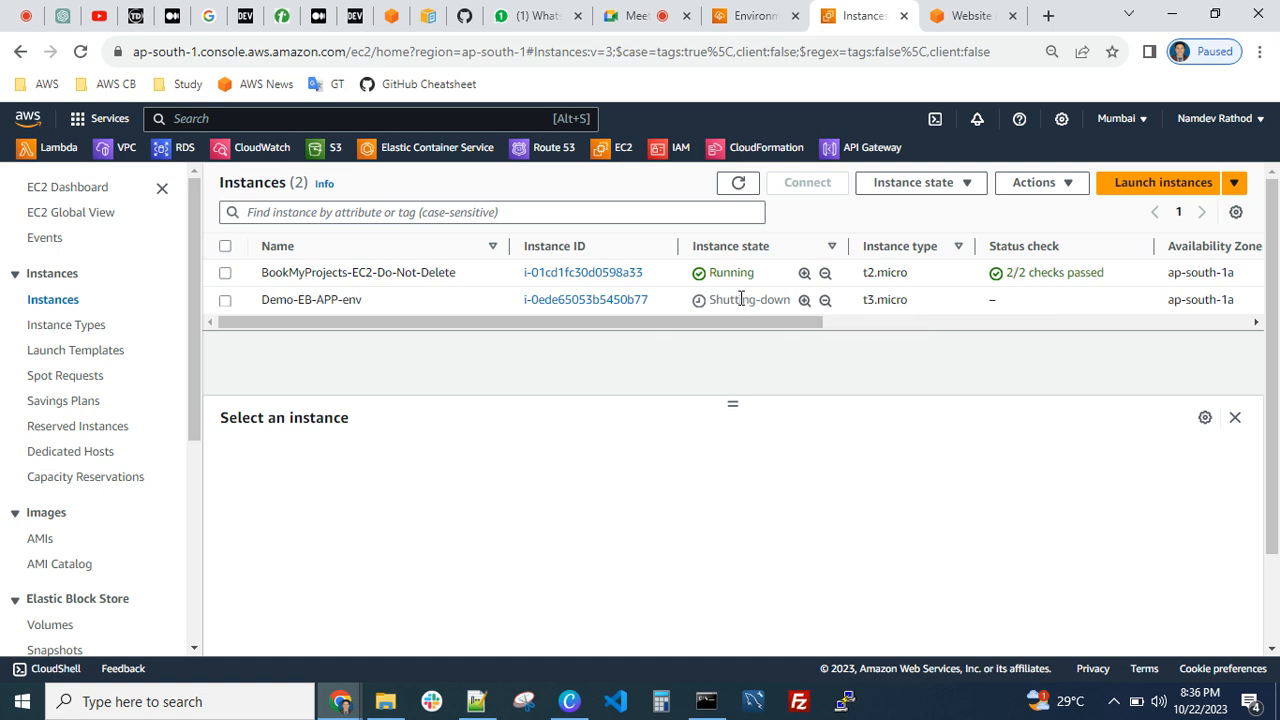
pyautogui.click(738, 186)
pyautogui.click(738, 183)
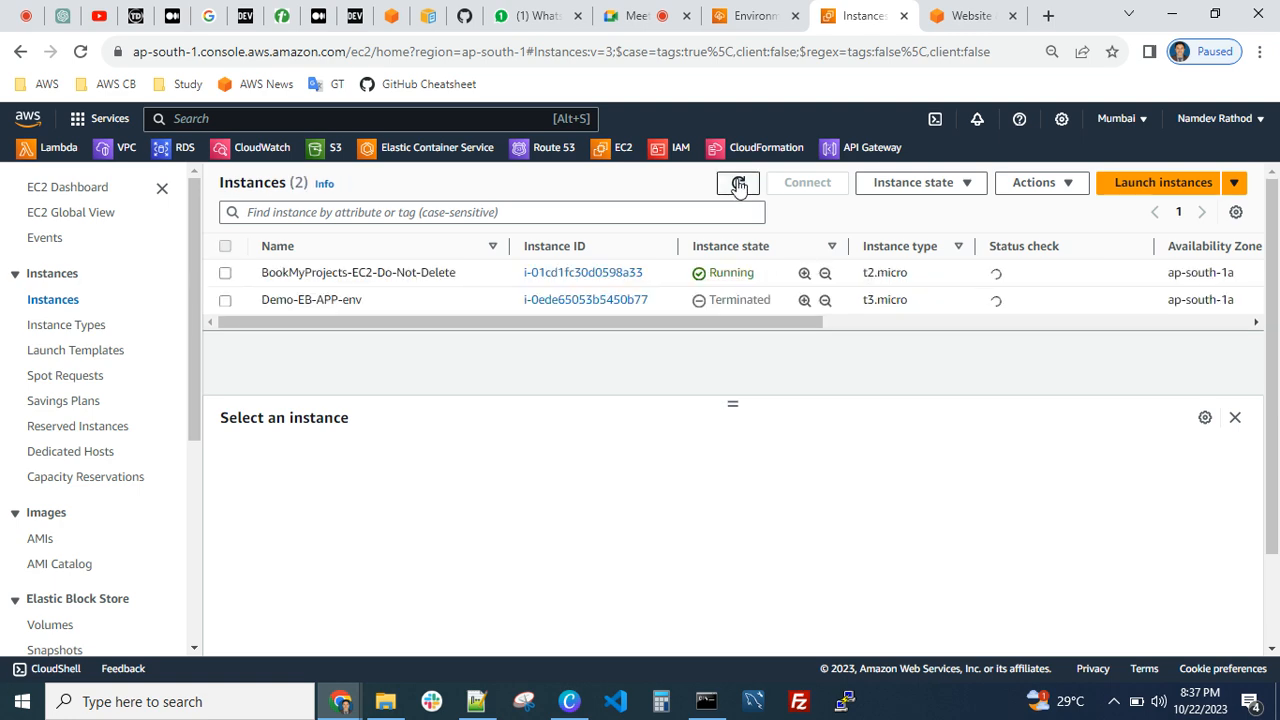
# Return to the Elastic Beanstalk applications list and reload it to check whether Demo-EB-APP is deleted
pyautogui.click(740, 15)
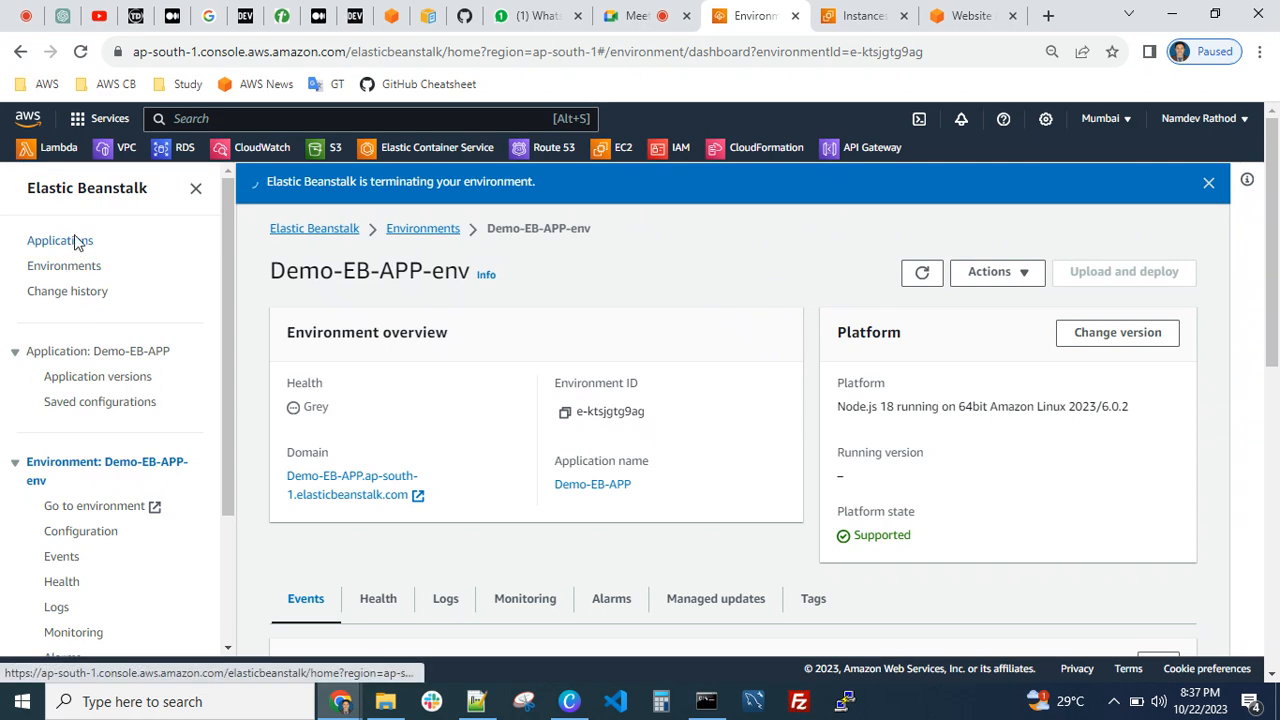
pyautogui.click(66, 240)
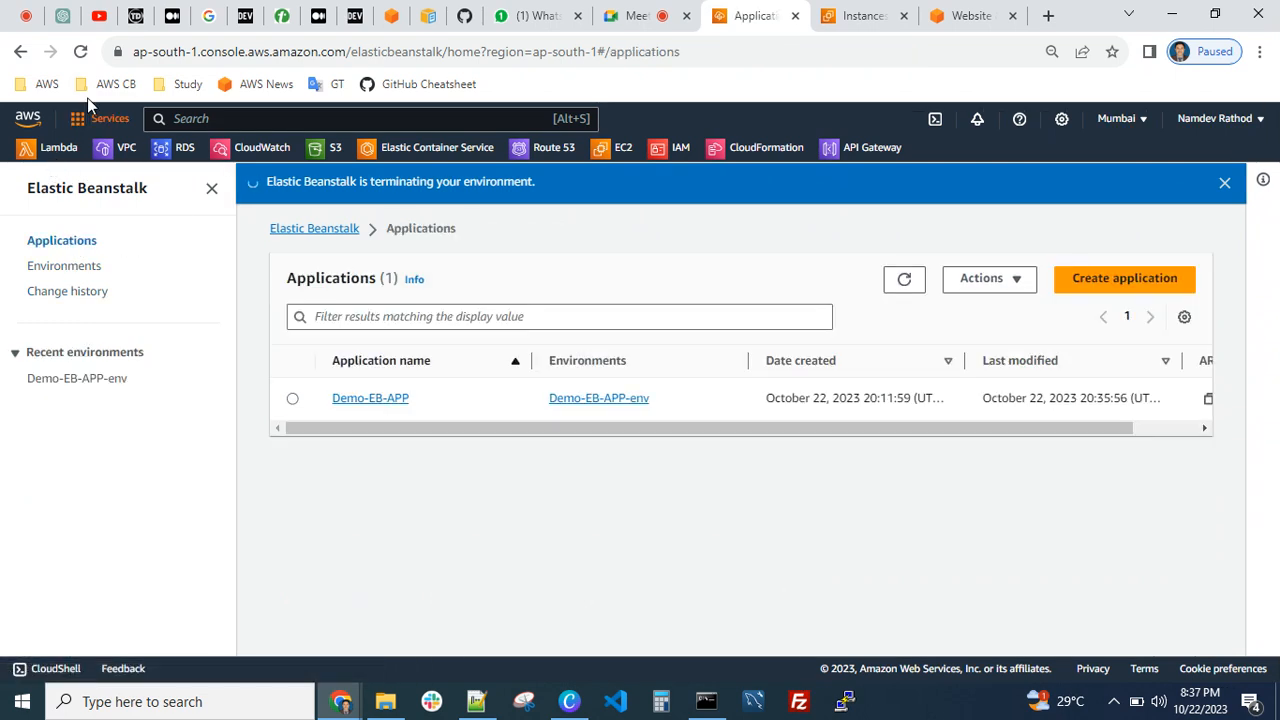
pyautogui.click(80, 51)
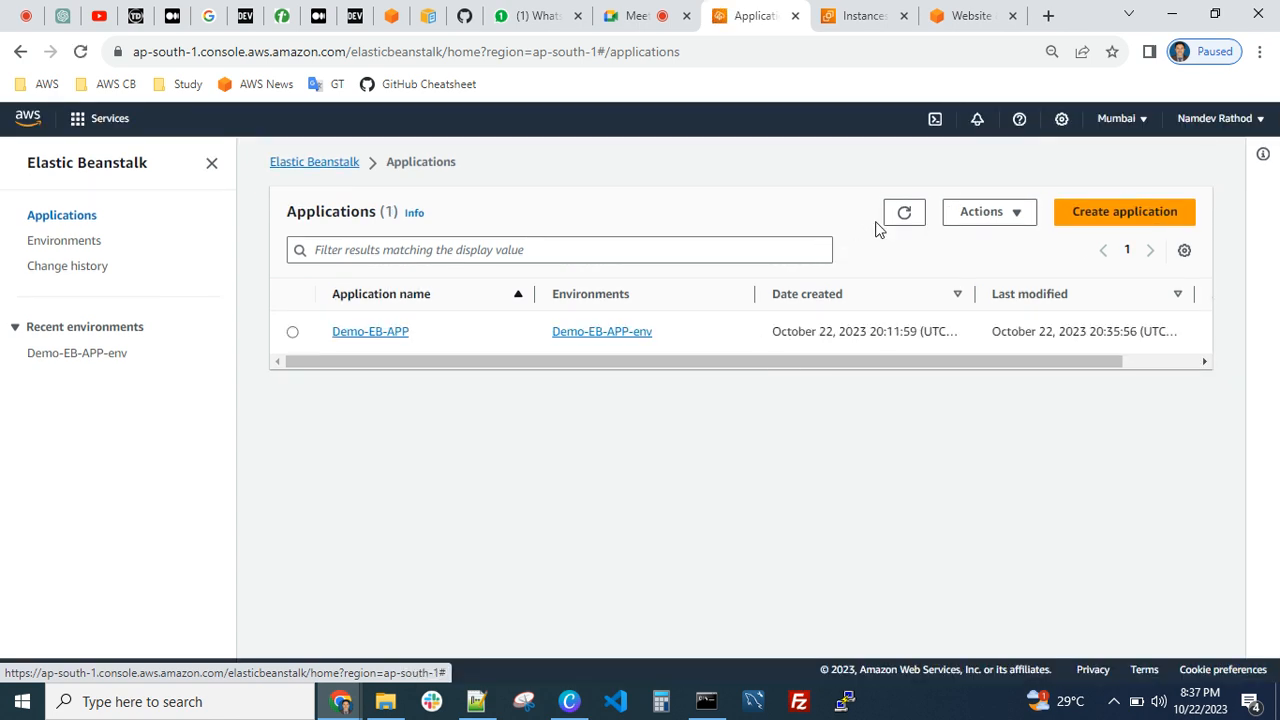
pyautogui.click(904, 238)
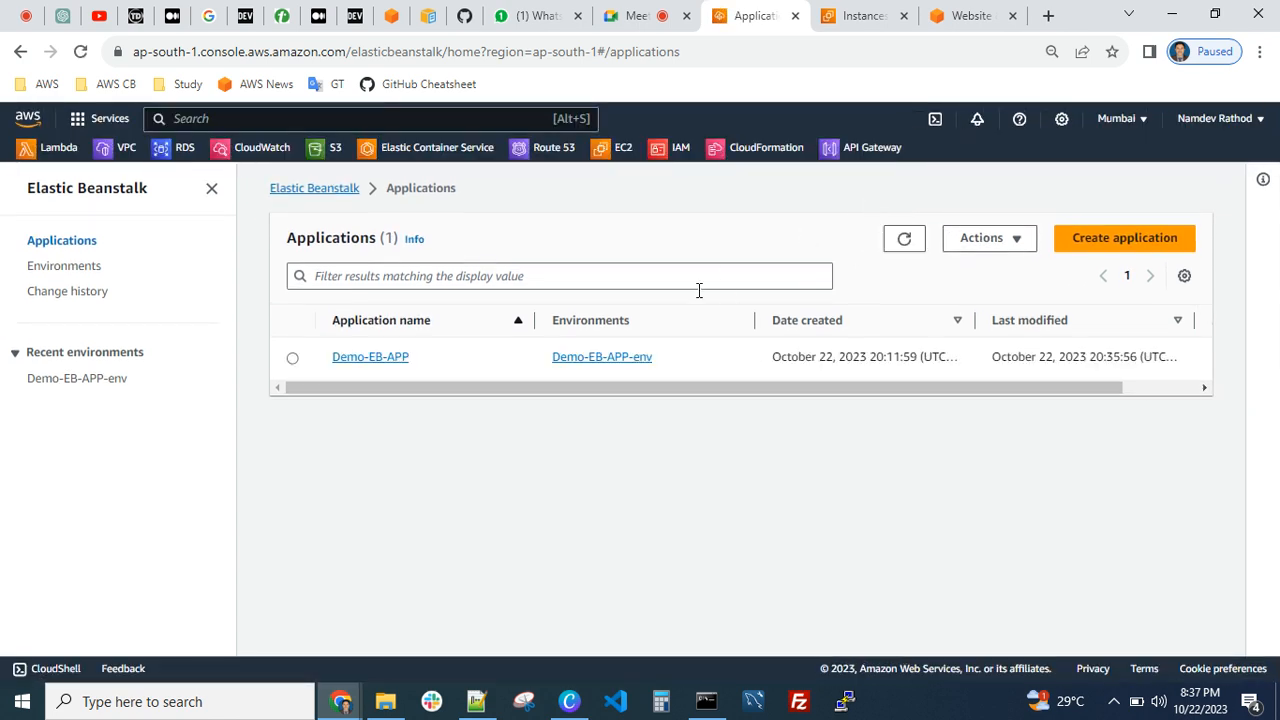
# Switch to Notepad++ and review the Real Time Troubleshooting list in AWS-Assignments.txt
pyautogui.click(477, 701)
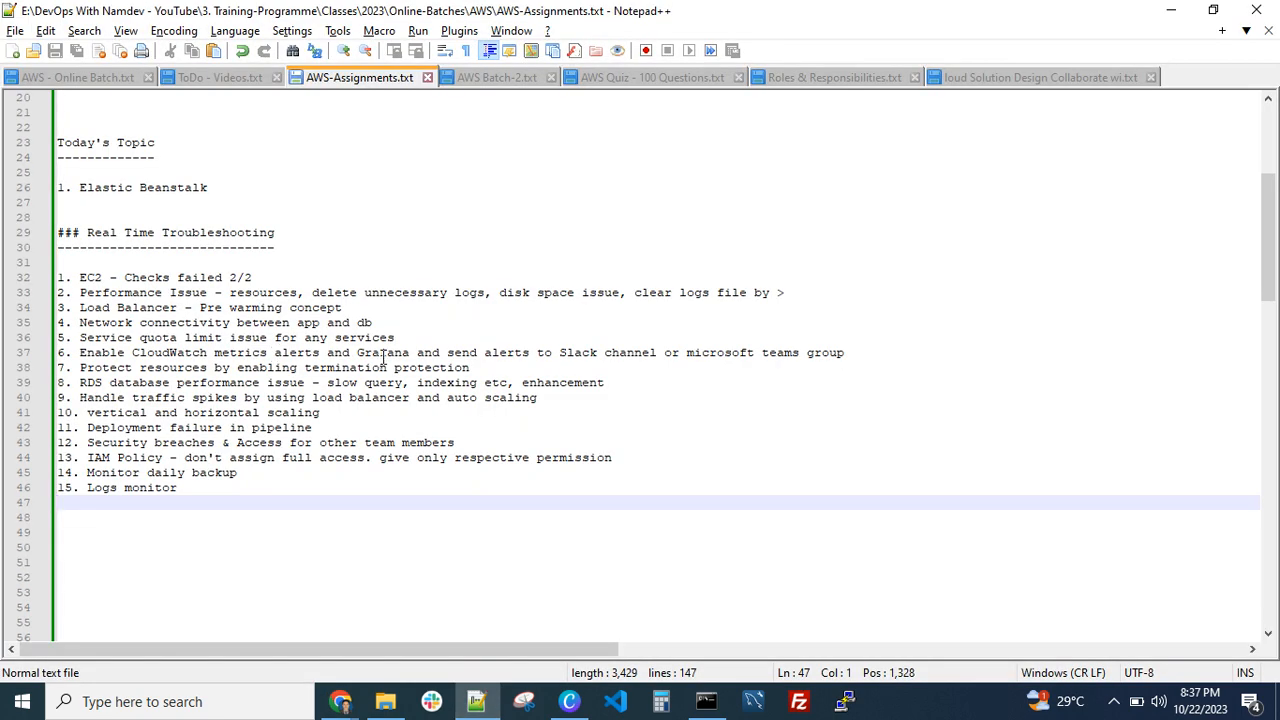
pyautogui.click(109, 204)
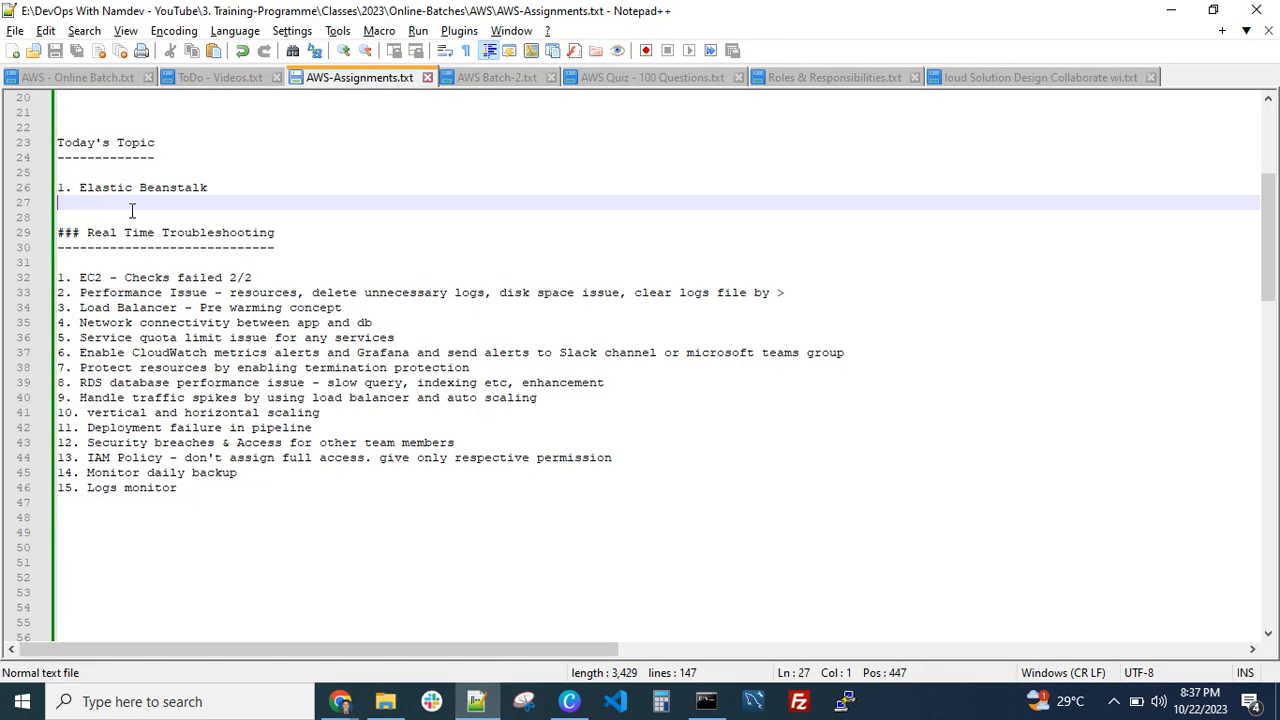
pyautogui.click(343, 702)
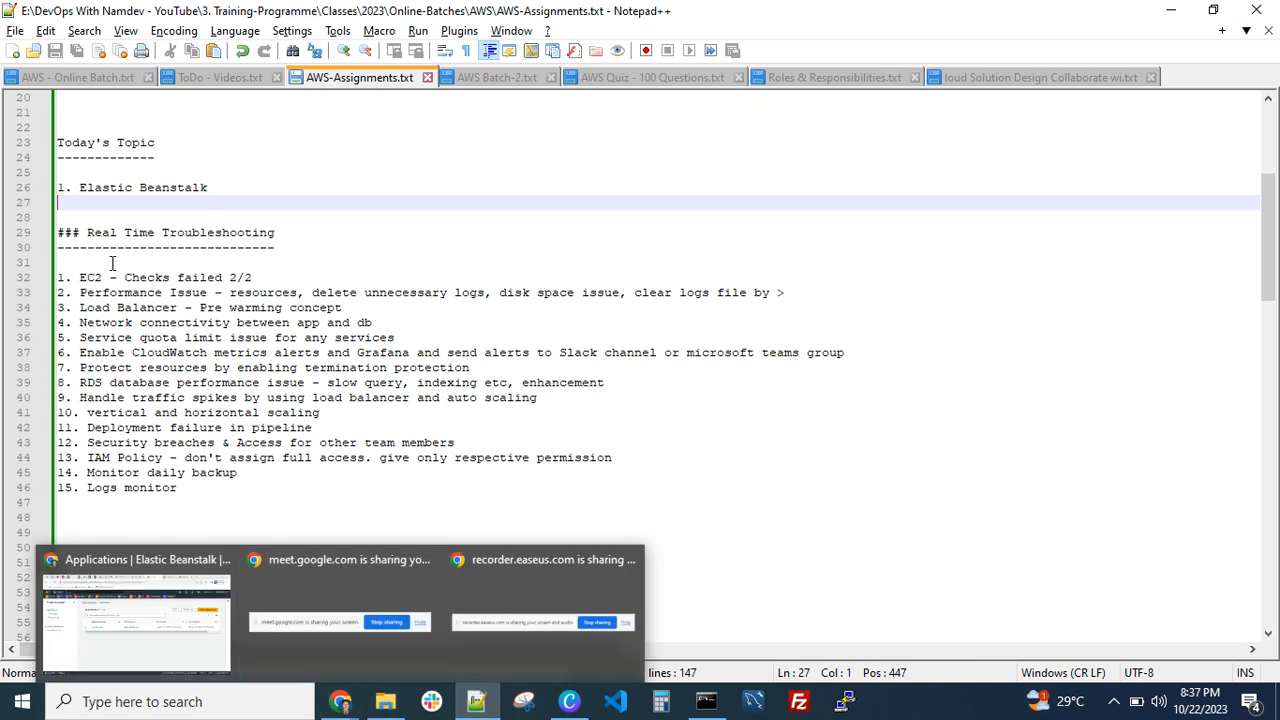
pyautogui.click(170, 412)
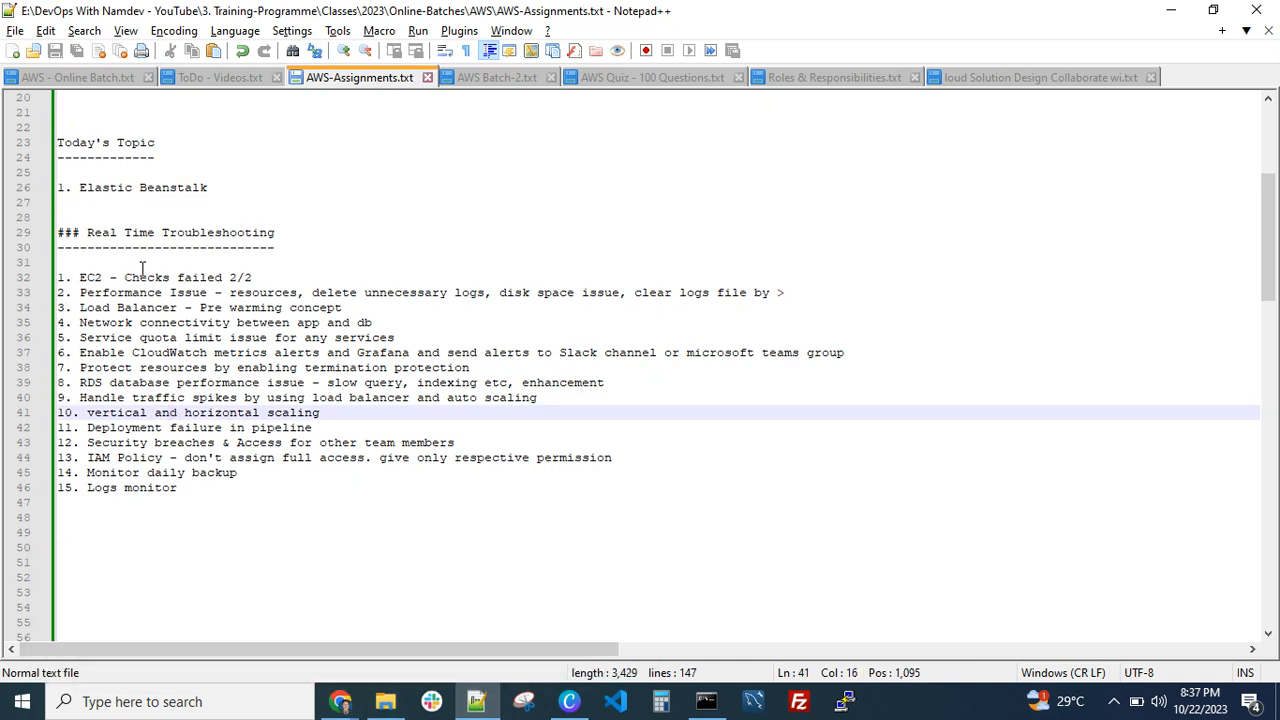
pyautogui.click(84, 258)
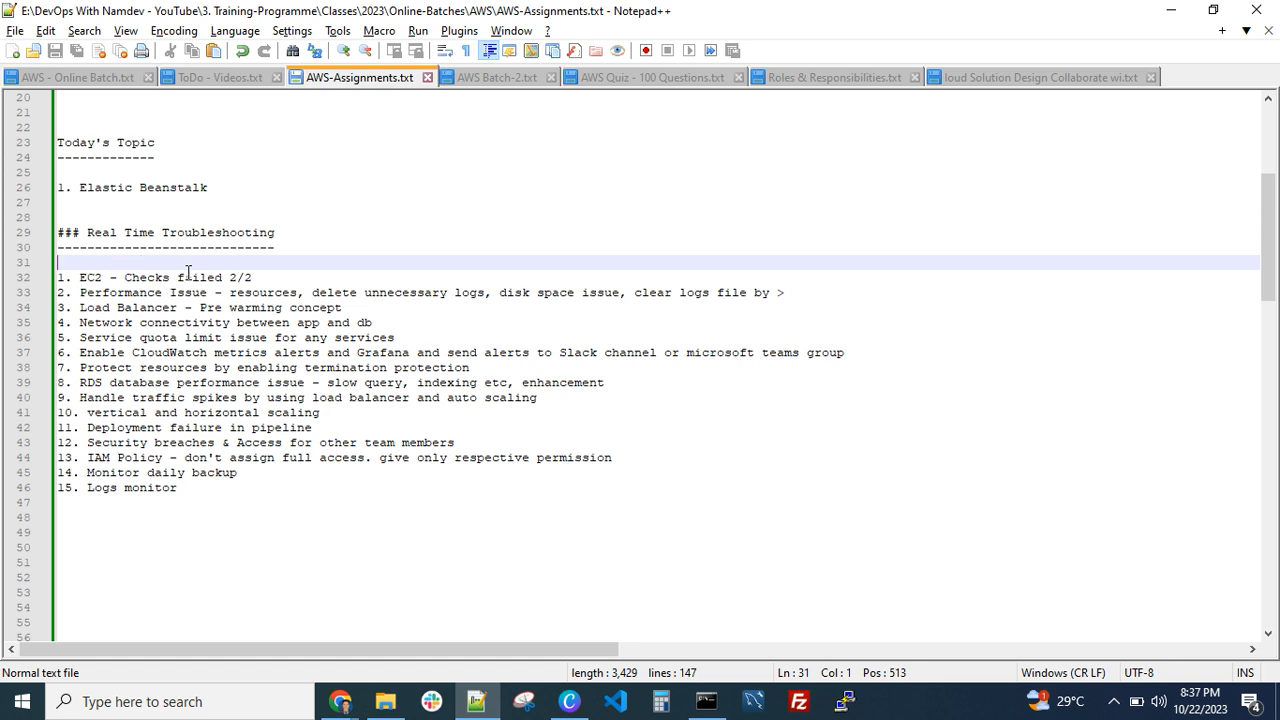
# Switch back to Chrome and refresh the Elastic Beanstalk applications list and the EC2 instances list
pyautogui.click(348, 706)
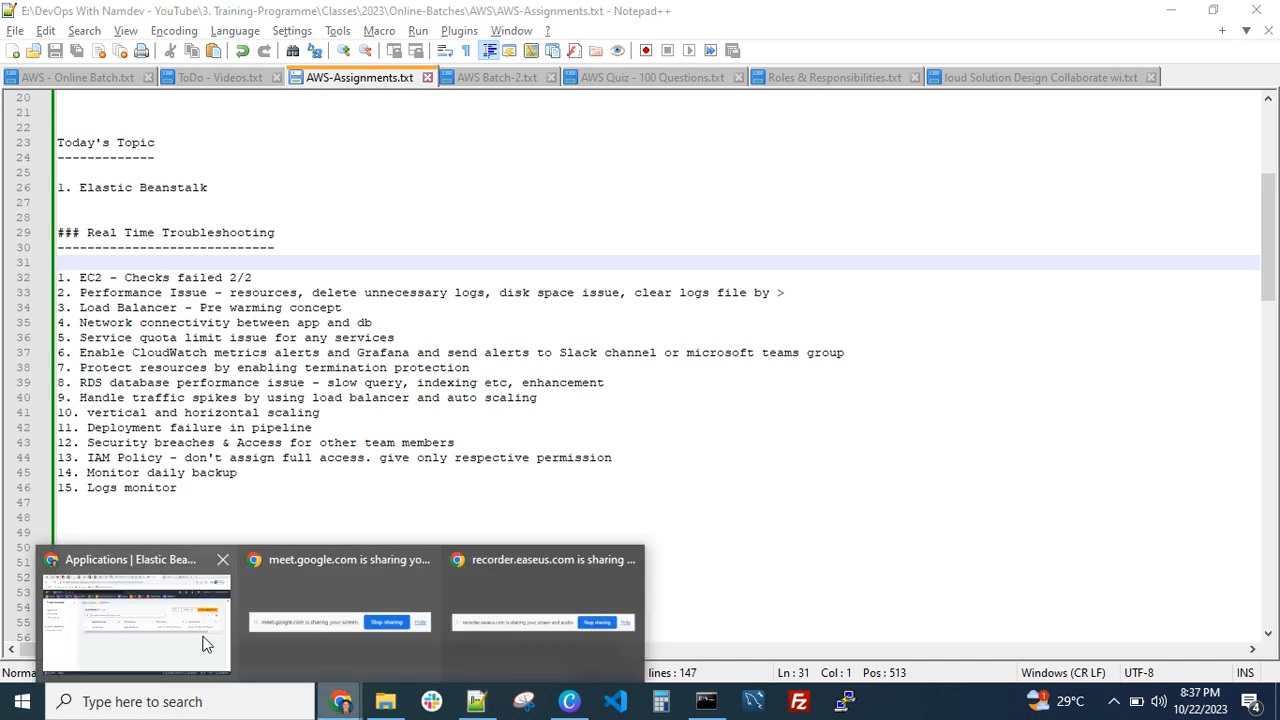
pyautogui.click(203, 640)
pyautogui.click(908, 245)
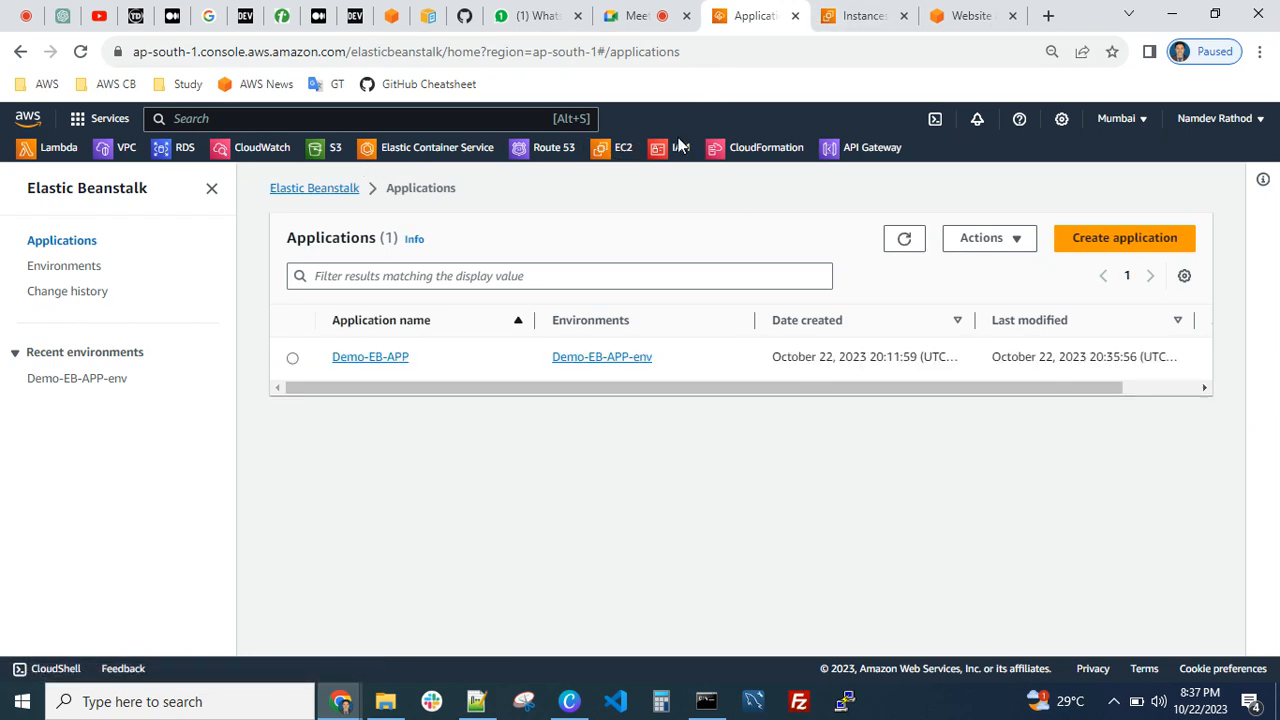
pyautogui.click(864, 16)
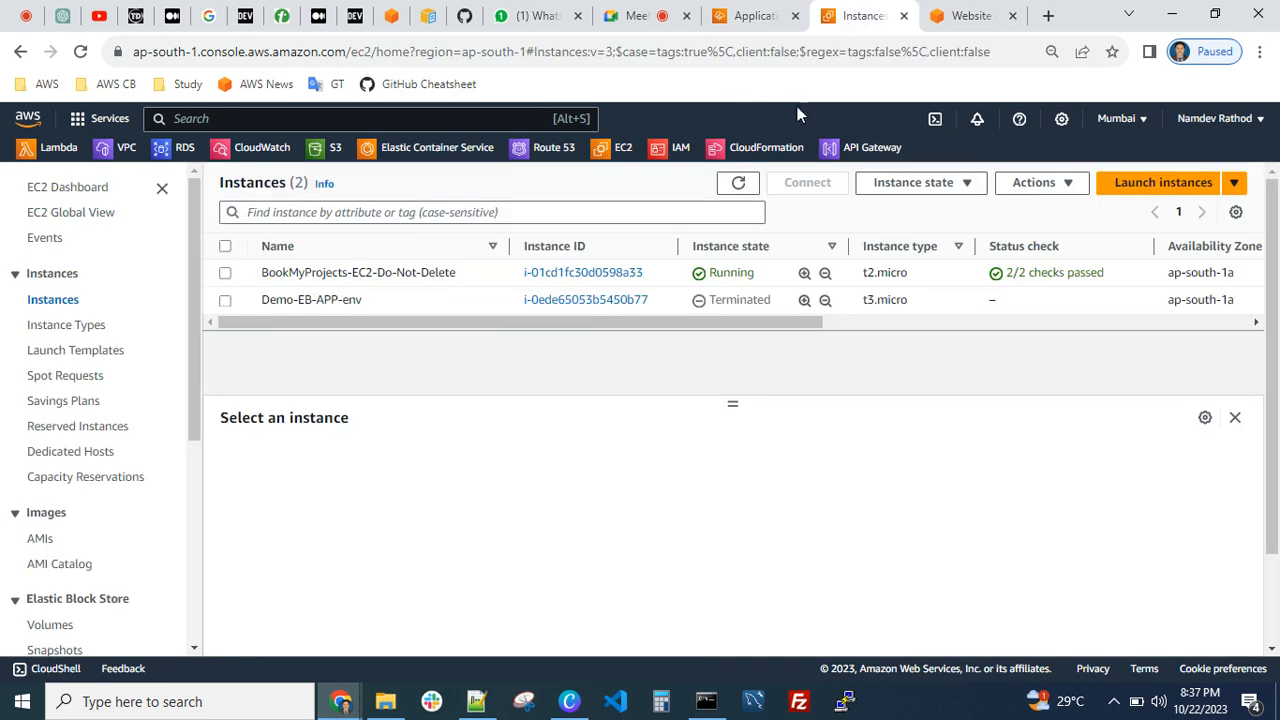
pyautogui.click(741, 182)
# Examine the status checks of the BookMyProjects-EC2-Do-Not-Delete instance and collapse its details
pyautogui.click(297, 272)
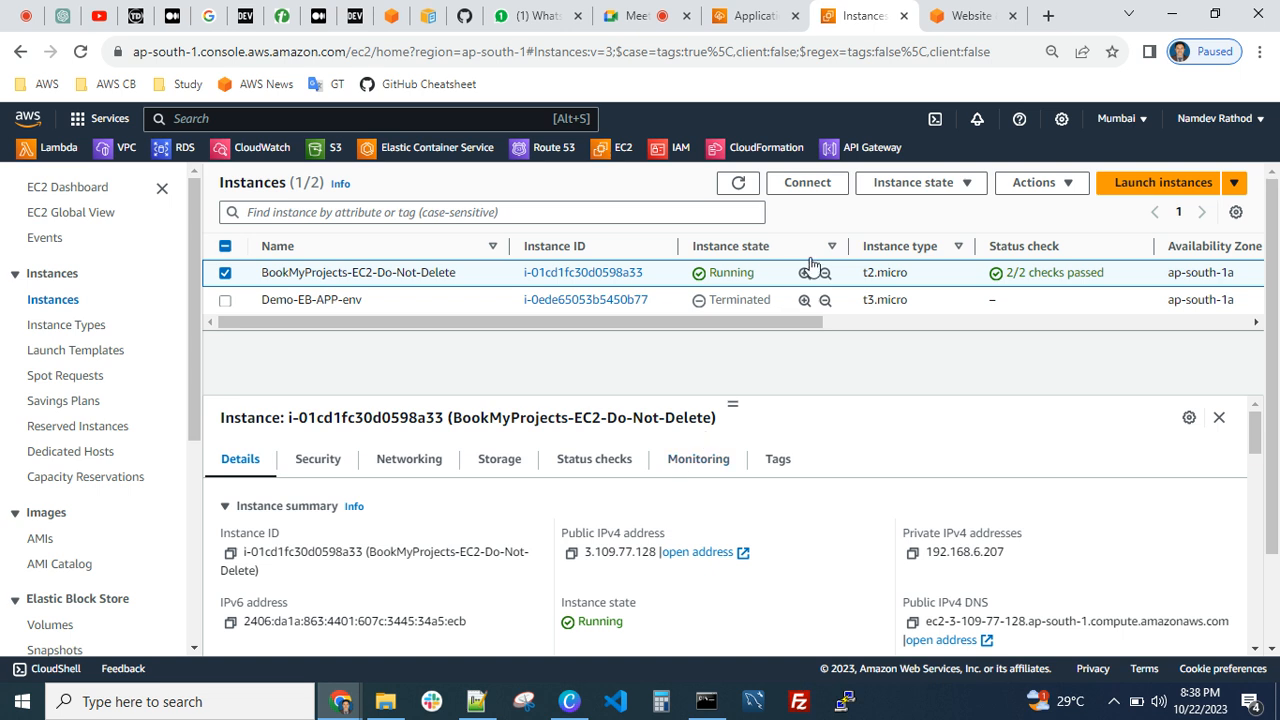
pyautogui.click(590, 462)
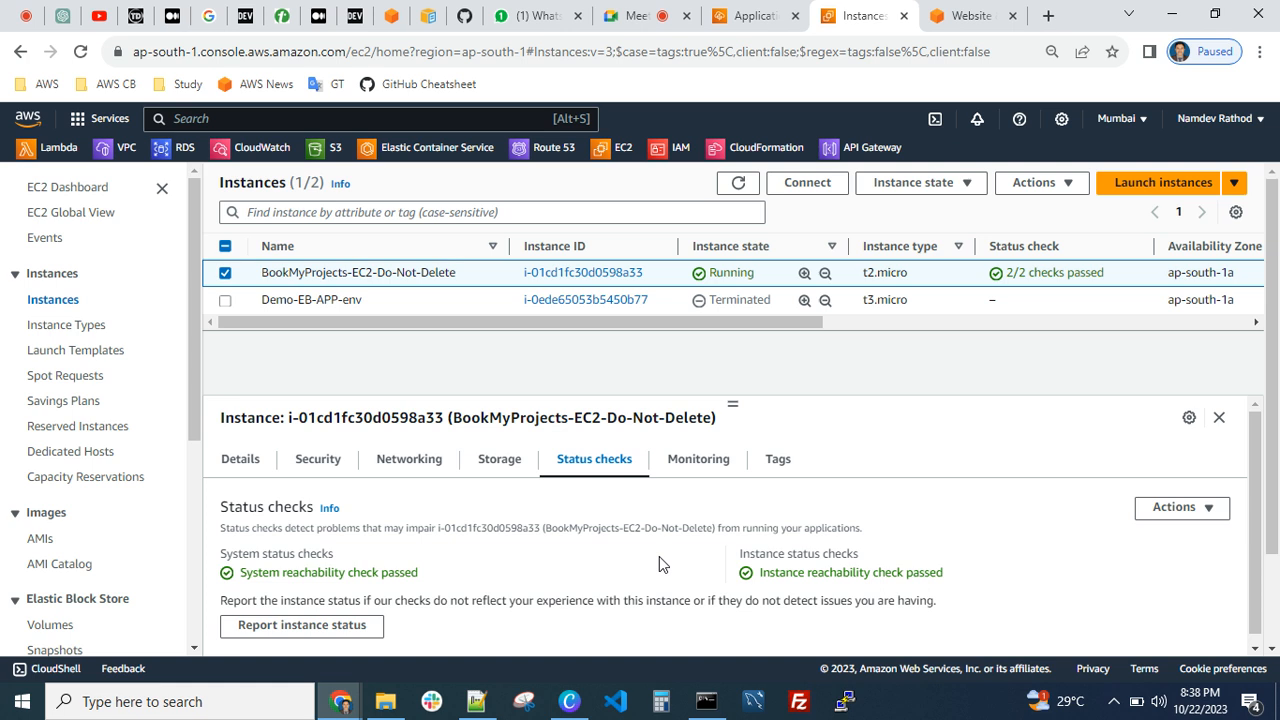
pyautogui.click(1216, 420)
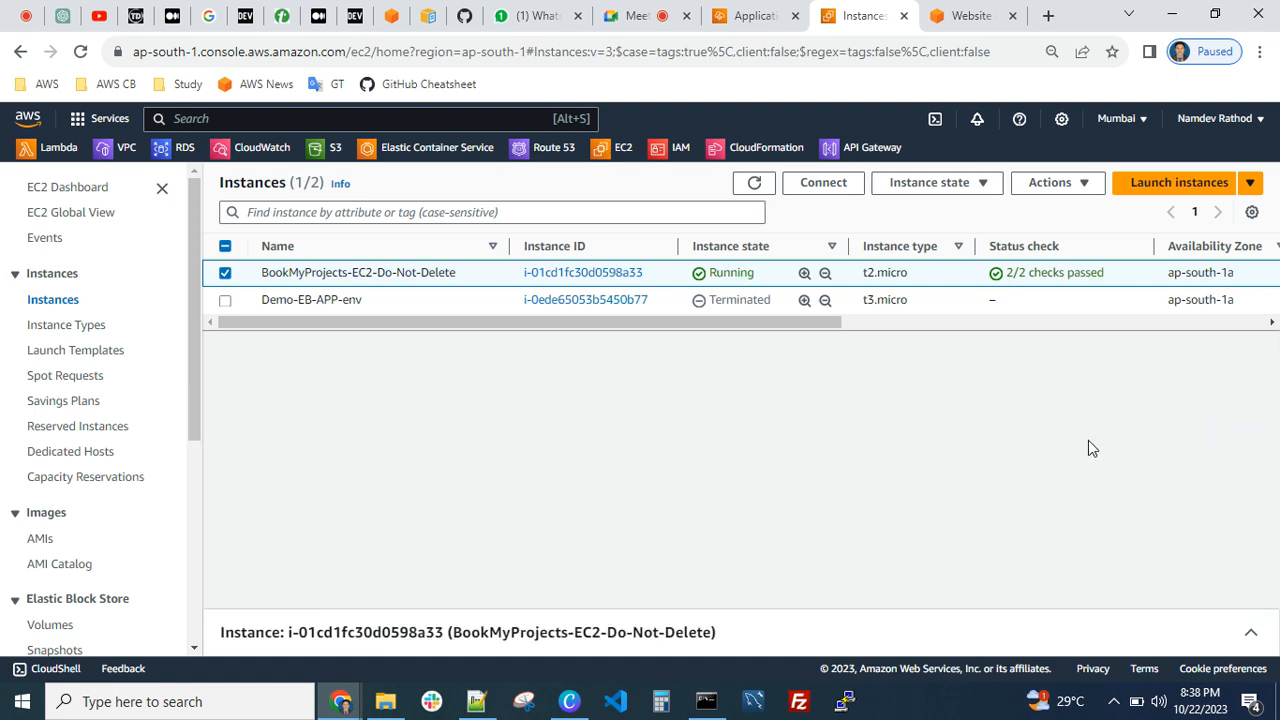
# Refresh the instances list and view the state-change options for BookMyProjects-EC2-Do-Not-Delete without applying any
pyautogui.click(753, 184)
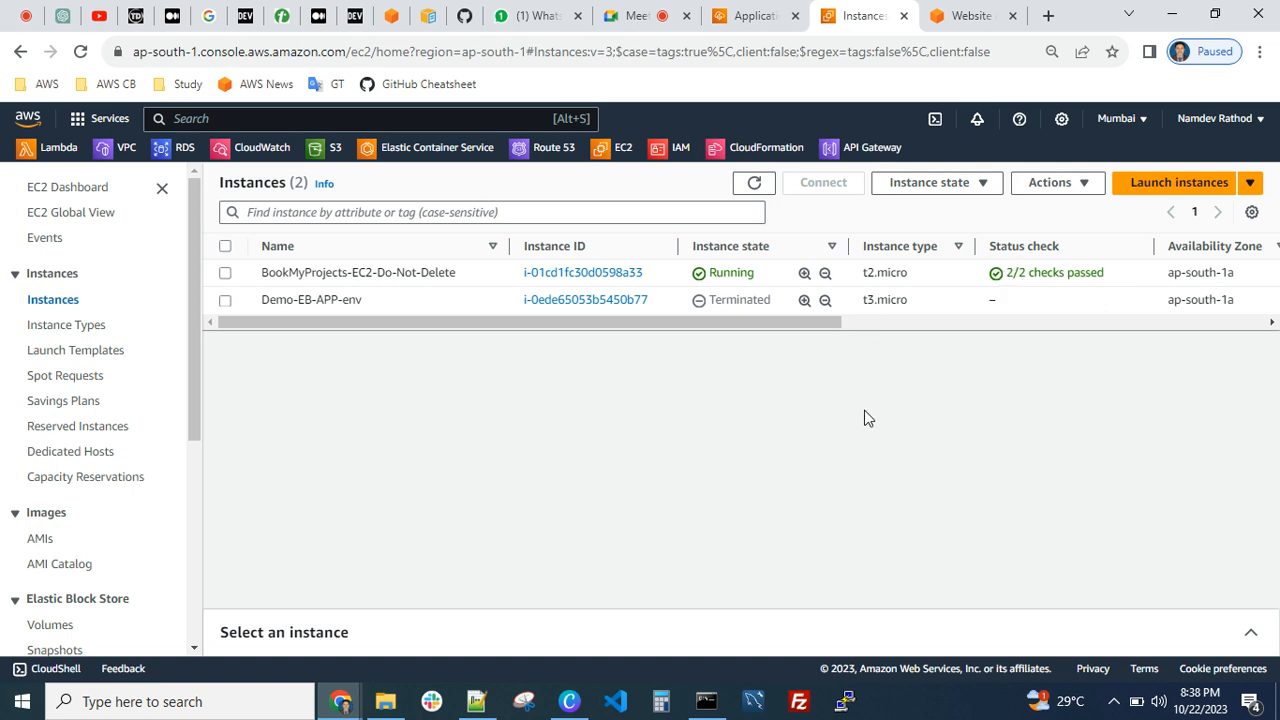
pyautogui.click(225, 273)
pyautogui.click(940, 183)
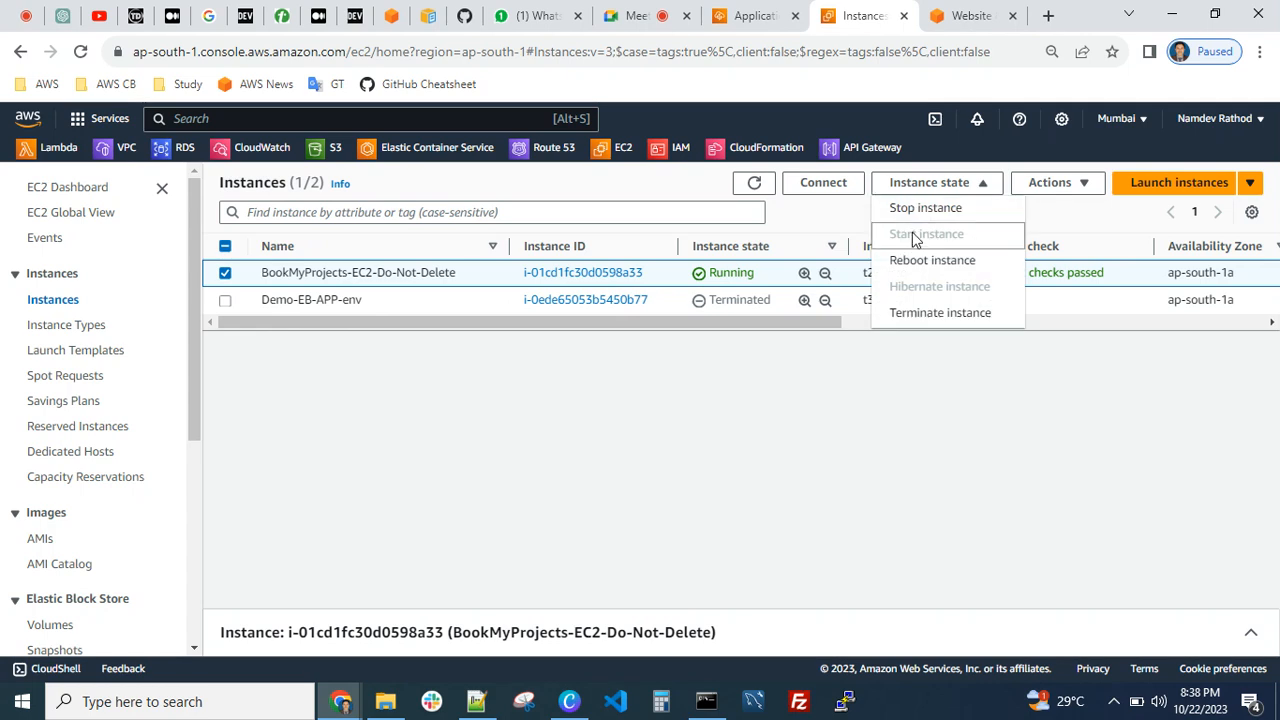
pyautogui.click(794, 377)
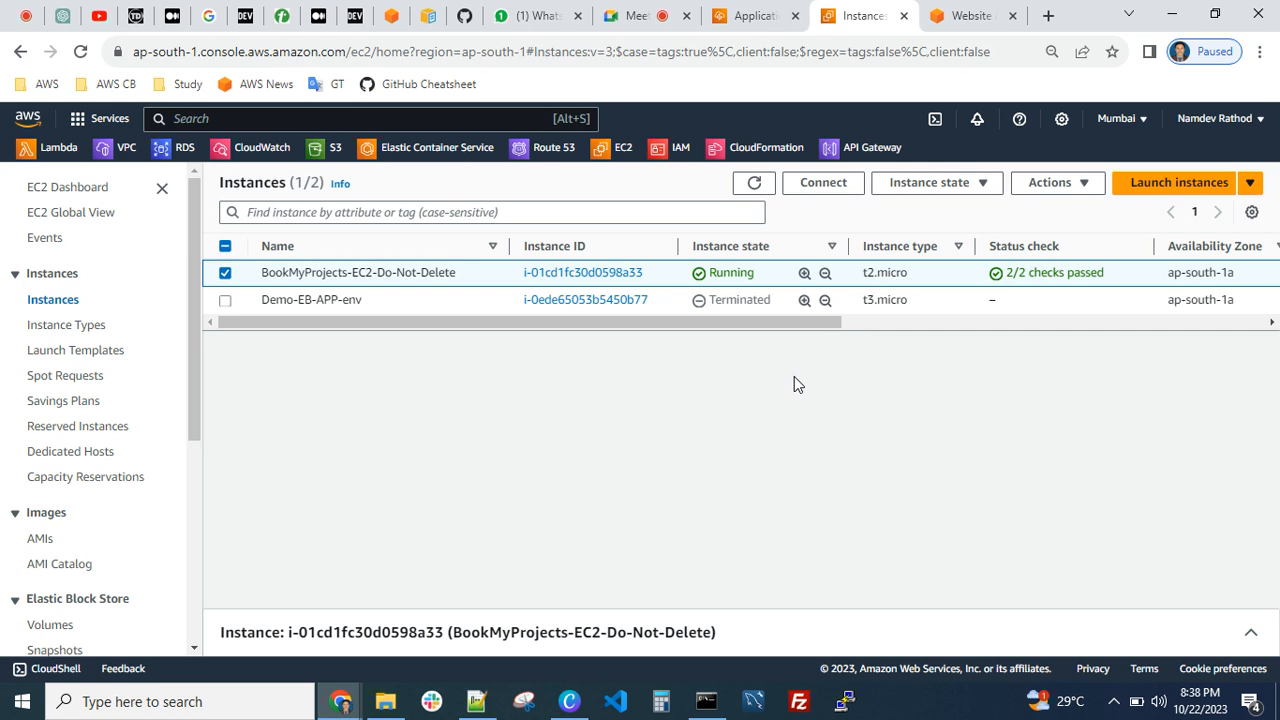
pyautogui.click(955, 185)
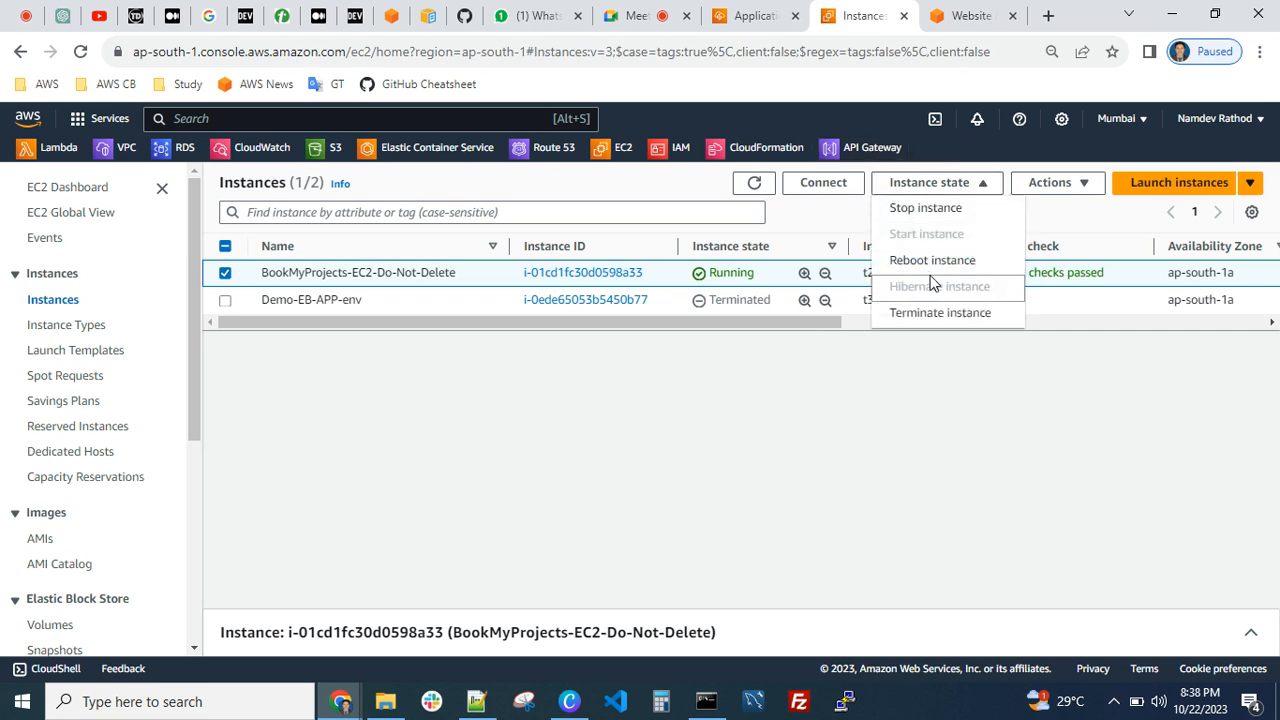
pyautogui.click(810, 360)
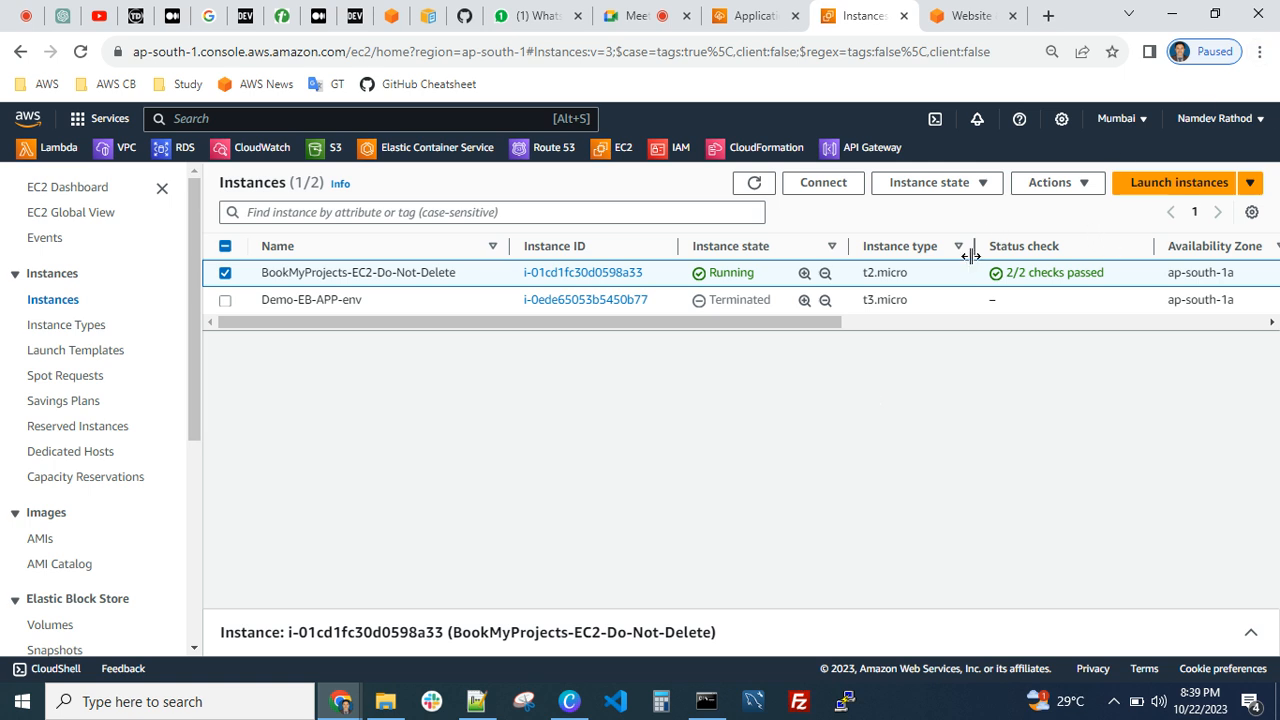
# Glance at the troubleshooting notes in Notepad++, return to Chrome and refresh the EC2 instances list
pyautogui.click(477, 704)
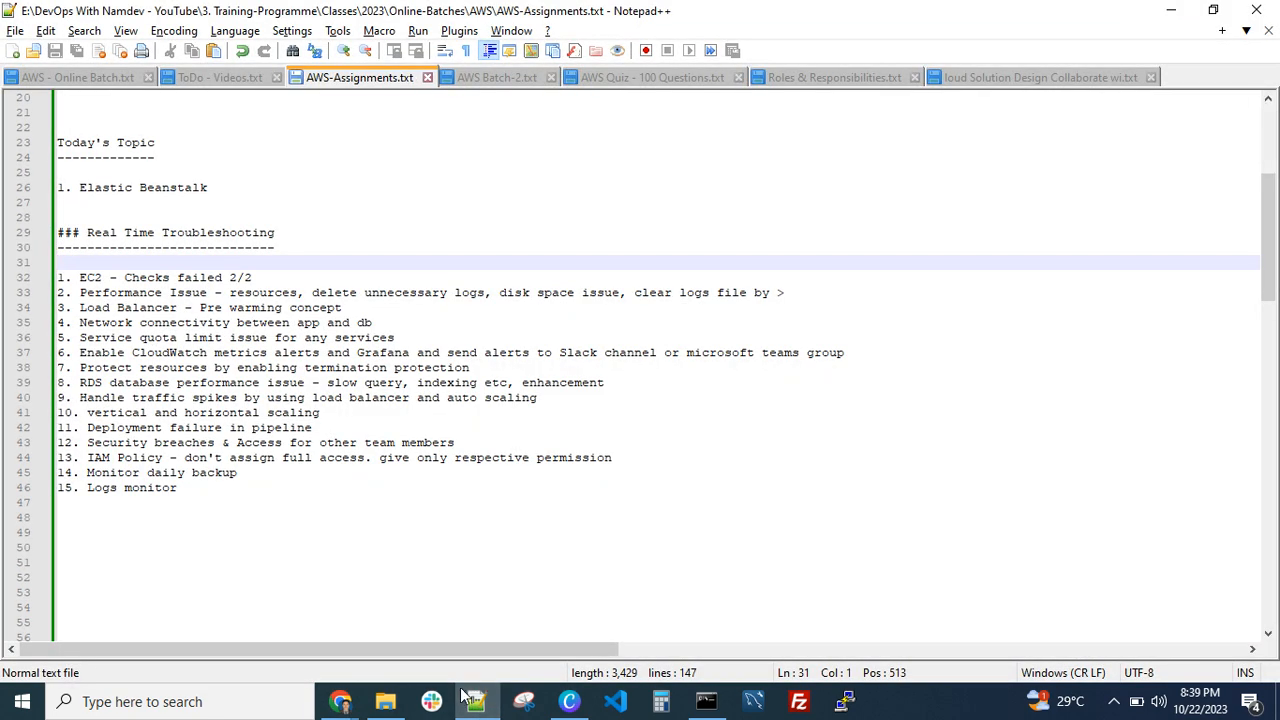
pyautogui.click(340, 701)
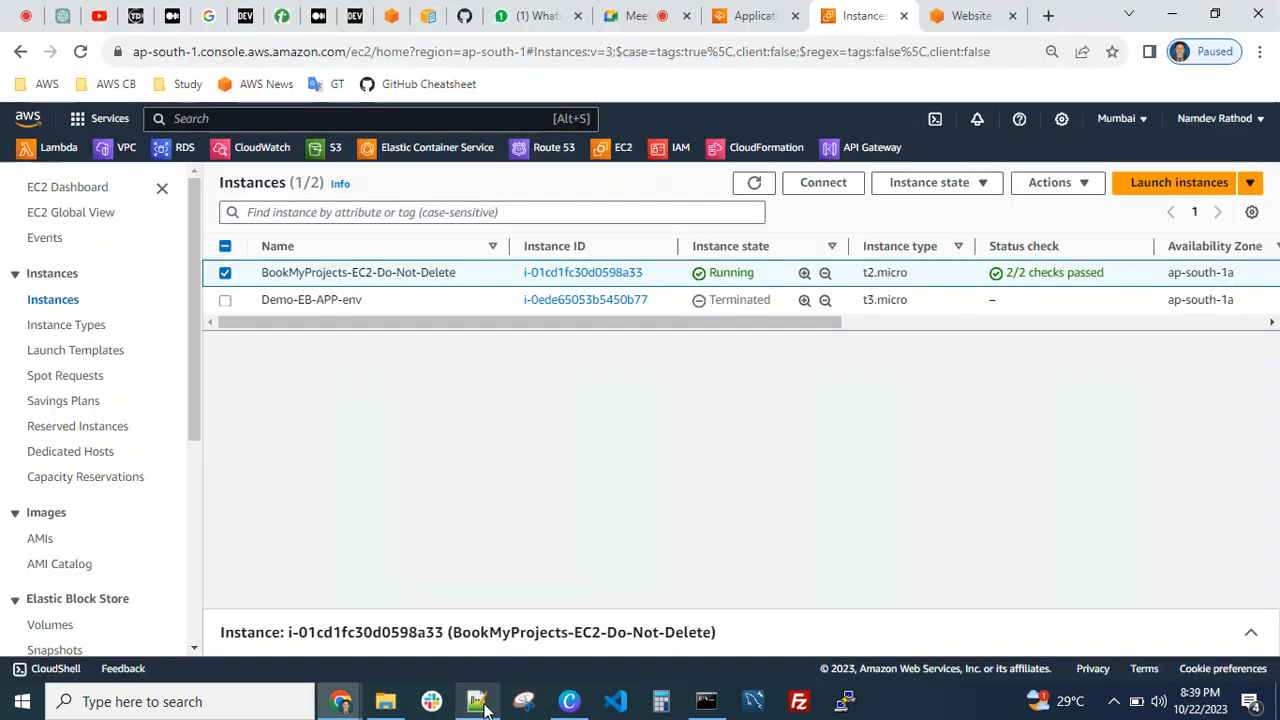
pyautogui.click(754, 183)
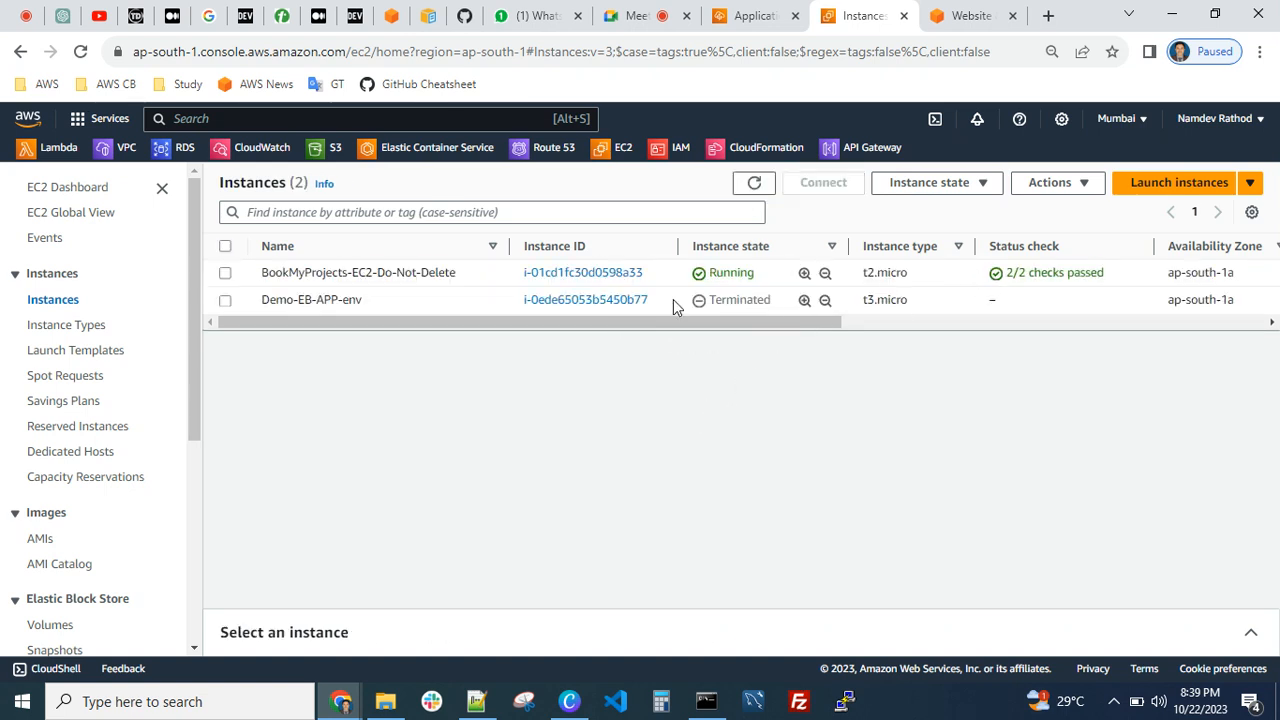
# Select the BookMyProjects-EC2-Do-Not-Delete instance, expand its details and examine its status checks
pyautogui.click(226, 274)
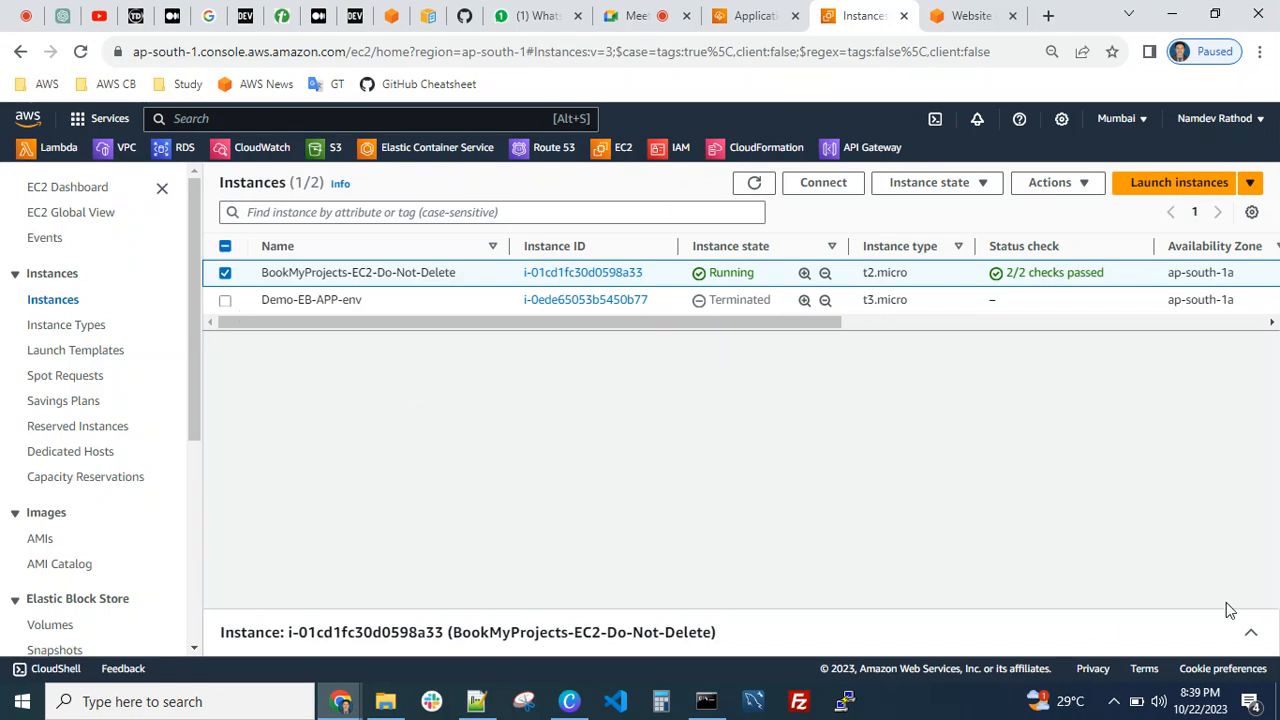
pyautogui.click(1250, 632)
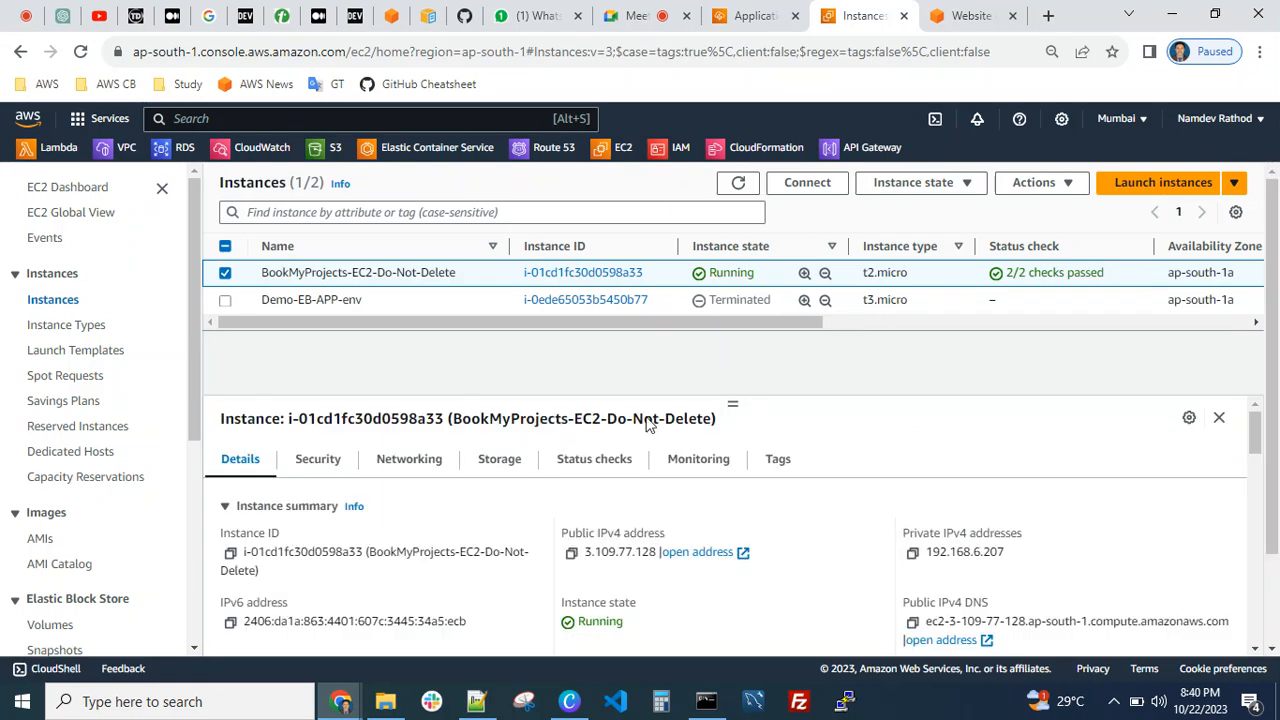
pyautogui.click(594, 460)
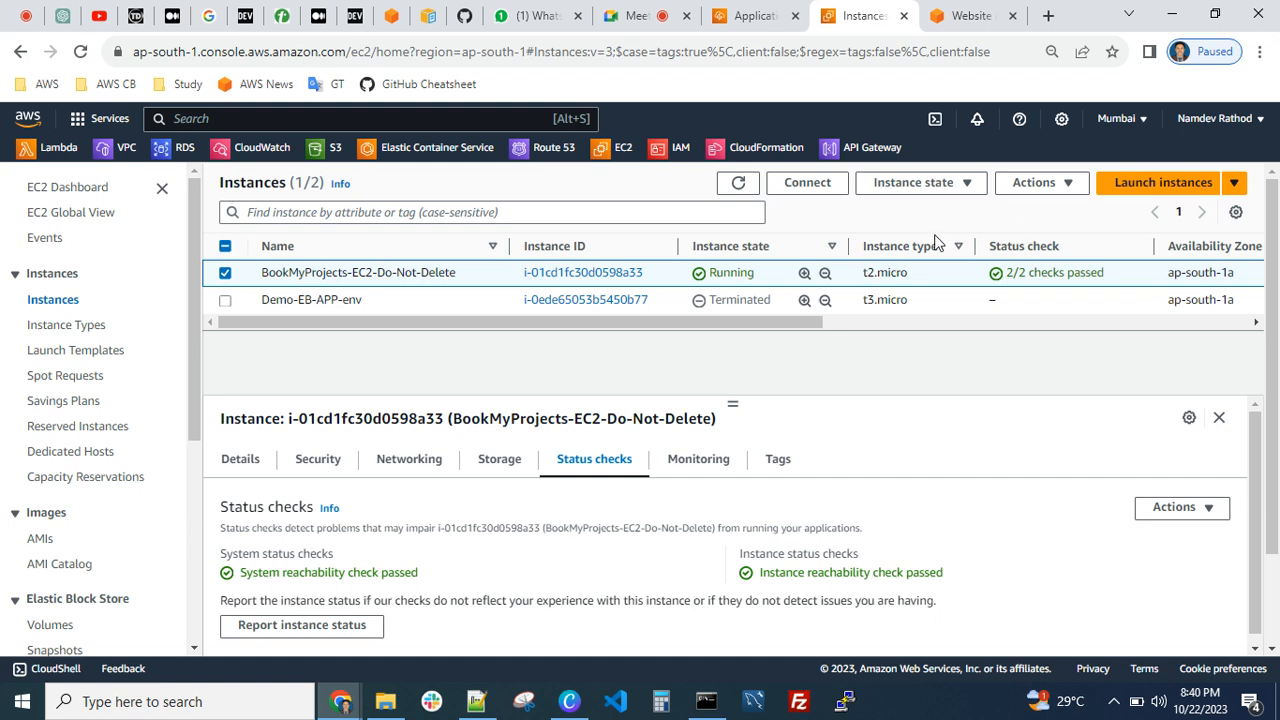
# View the state-change options for BookMyProjects-EC2-Do-Not-Delete without applying any, and refresh the instances list
pyautogui.click(907, 186)
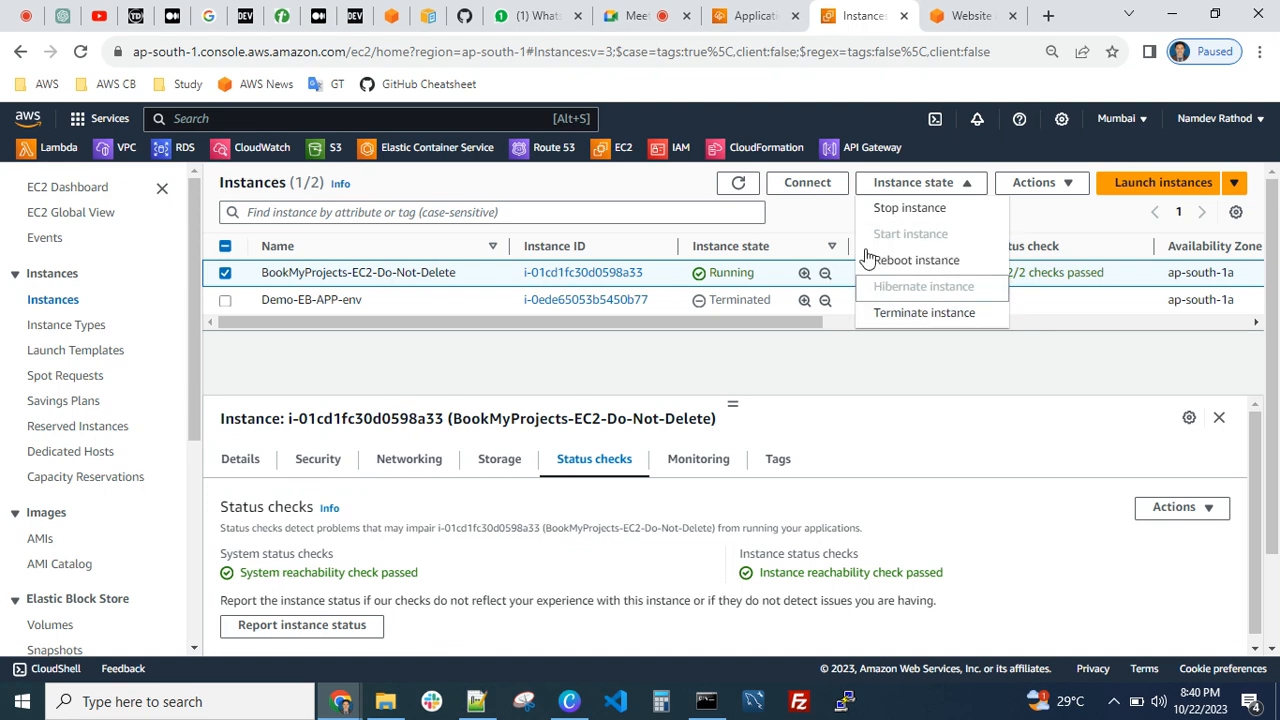
pyautogui.click(760, 362)
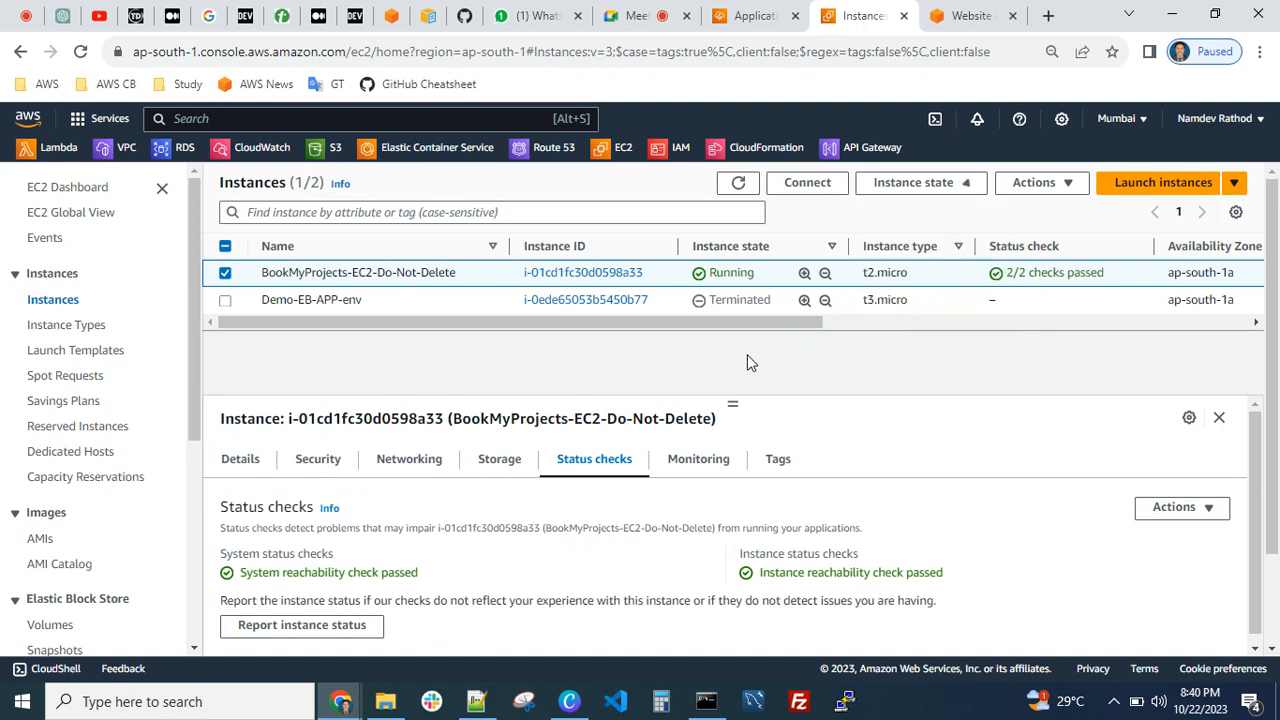
pyautogui.click(740, 183)
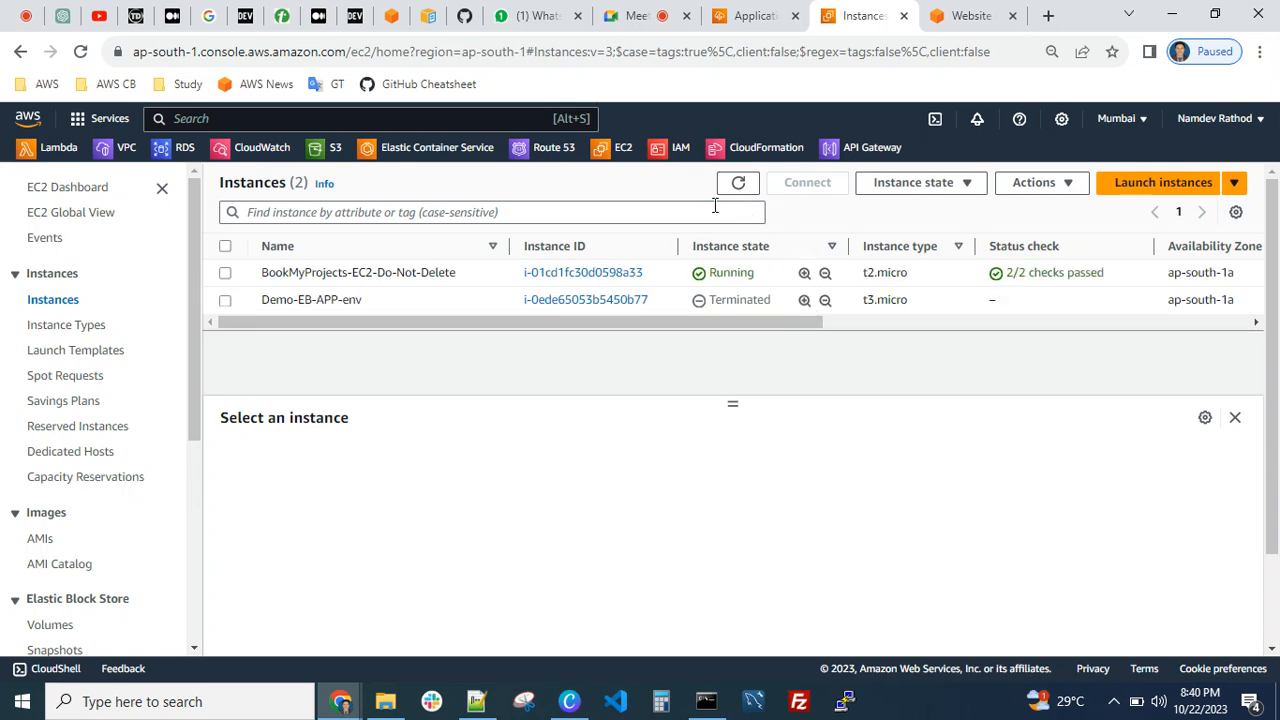
pyautogui.click(738, 185)
pyautogui.click(735, 182)
# Switch to Notepad++ and review the Performance Issue item in AWS-Assignments.txt, highlighting its disk space issue part
pyautogui.click(476, 705)
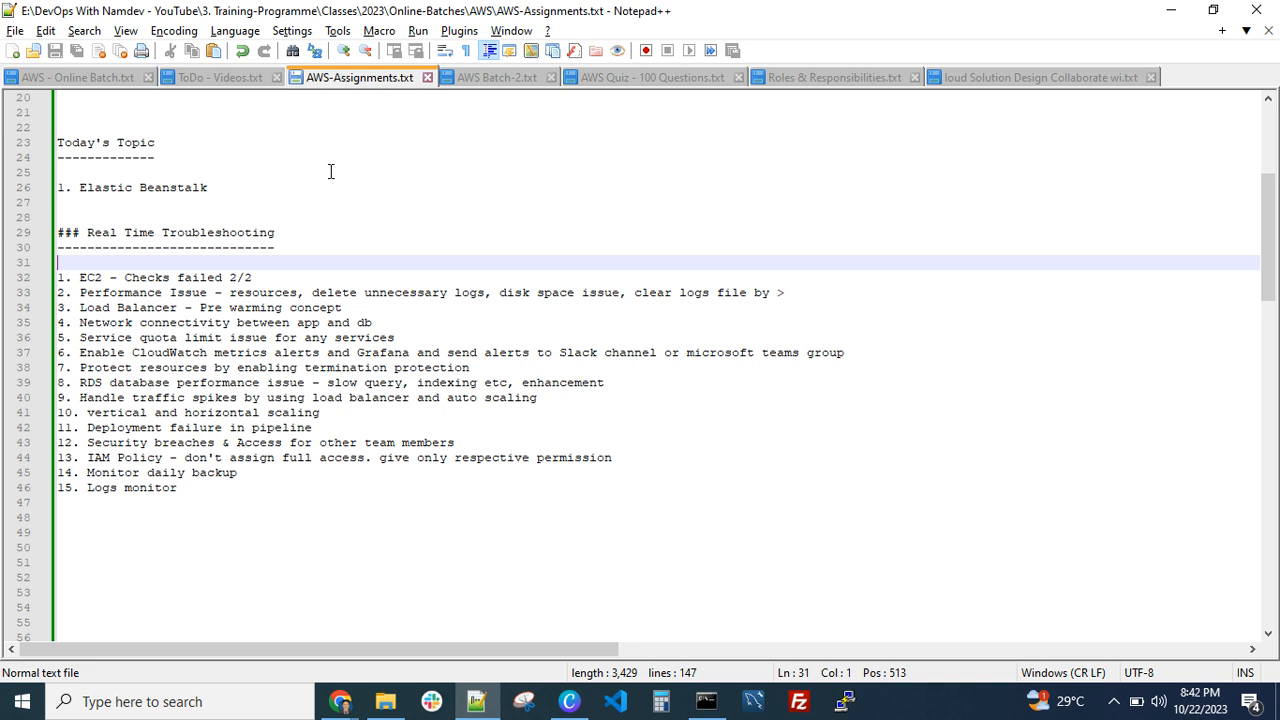
pyautogui.click(360, 293)
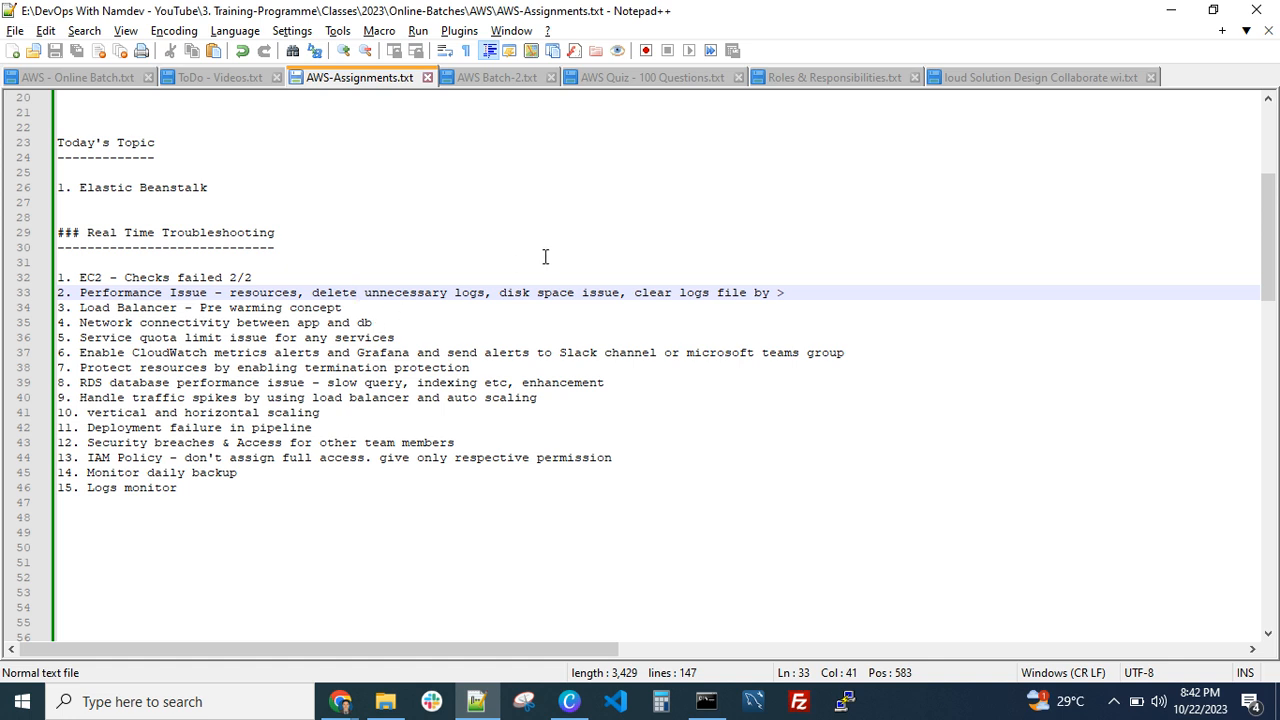
pyautogui.click(561, 292)
pyautogui.moveTo(621, 292); pyautogui.dragTo(515, 292)
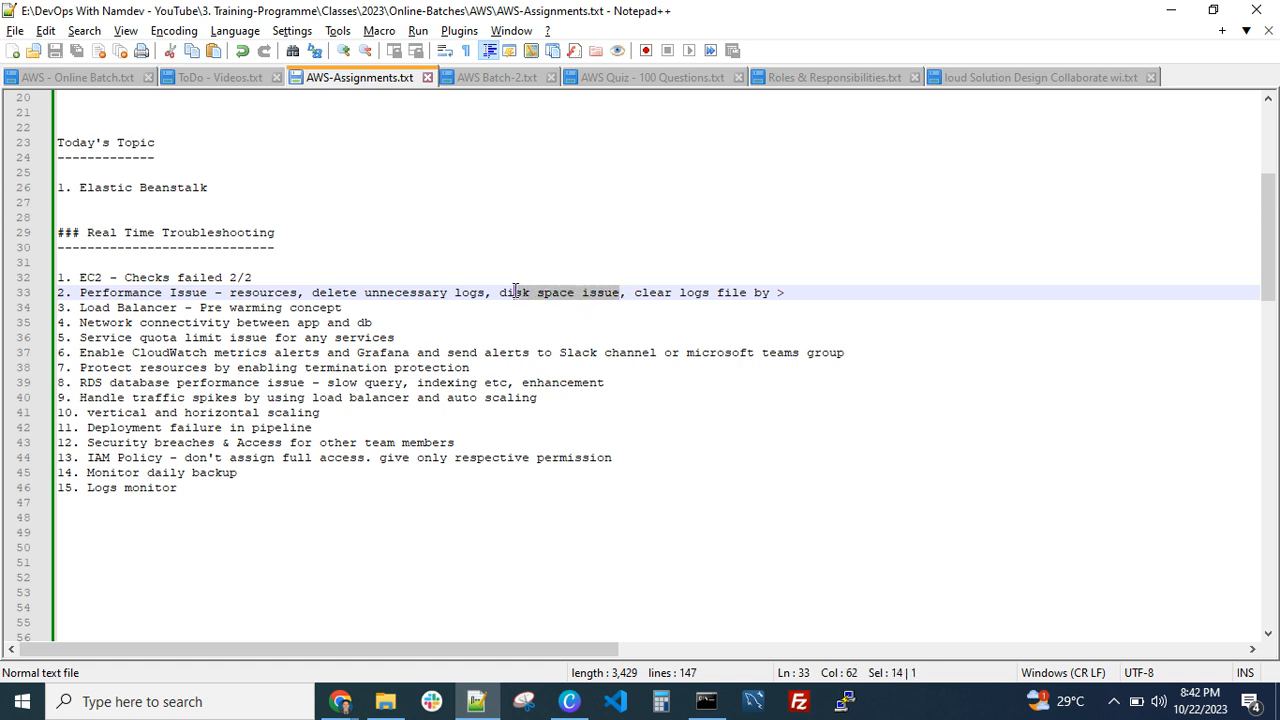
pyautogui.click(487, 293)
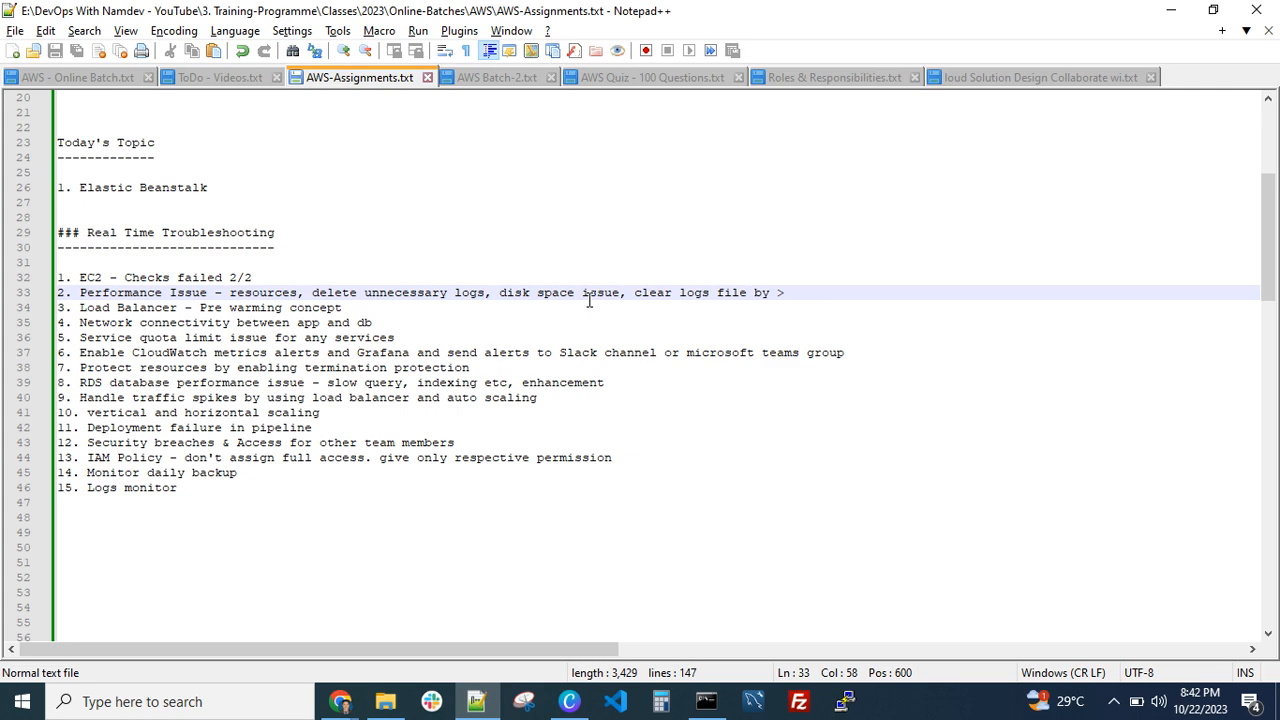
# Return to Chrome and connect to BookMyProjects-EC2-Do-Not-Delete using EC2 Instance Connect as ec2-user
pyautogui.moveTo(341, 701)
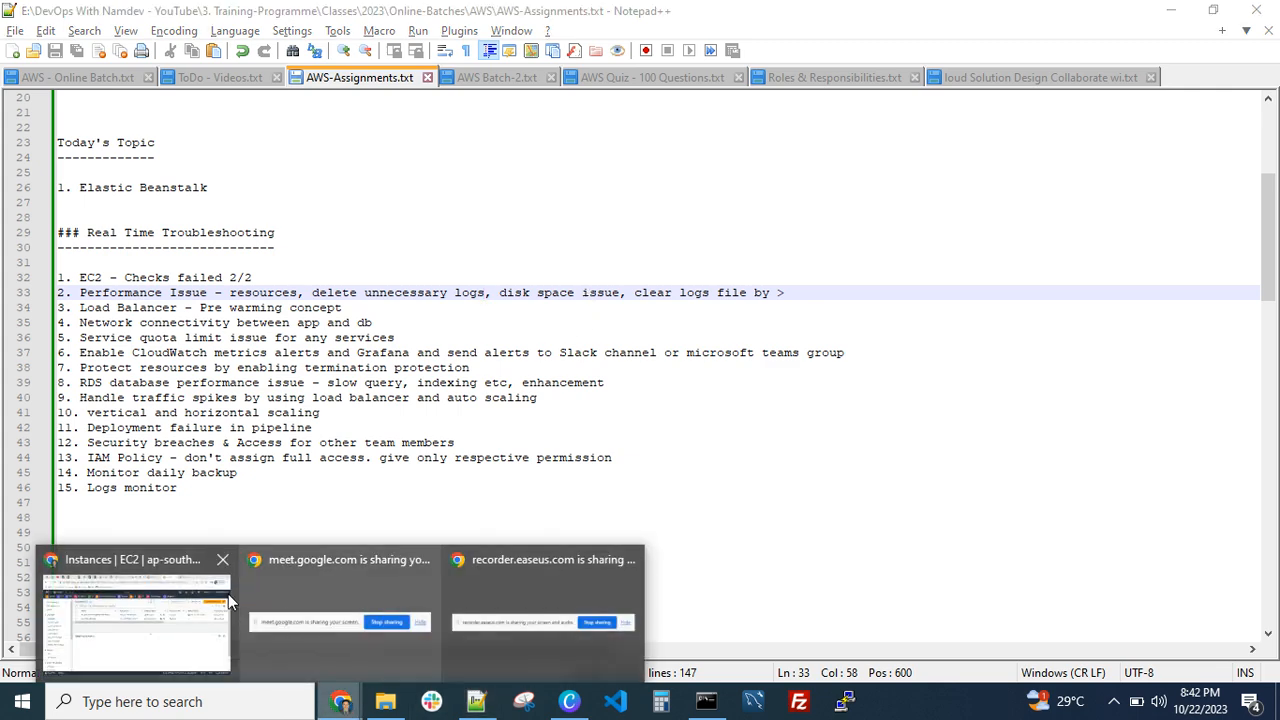
pyautogui.click(268, 560)
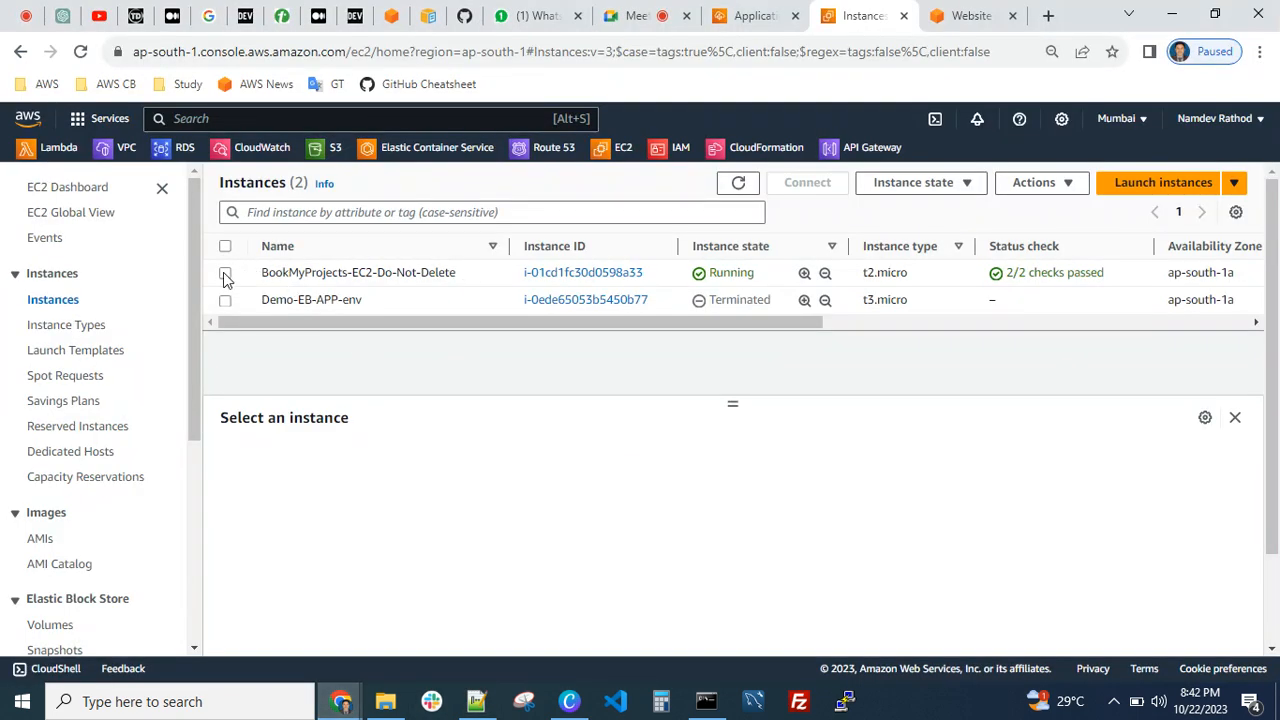
pyautogui.click(371, 274)
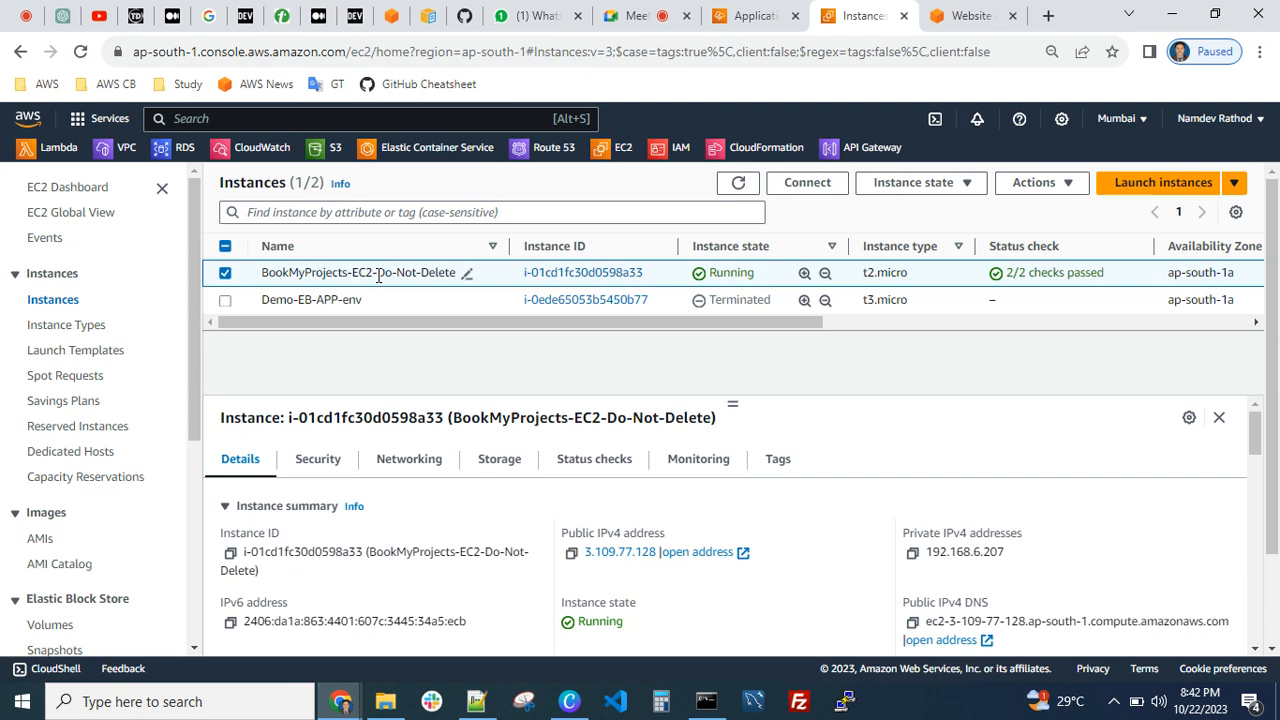
pyautogui.click(805, 183)
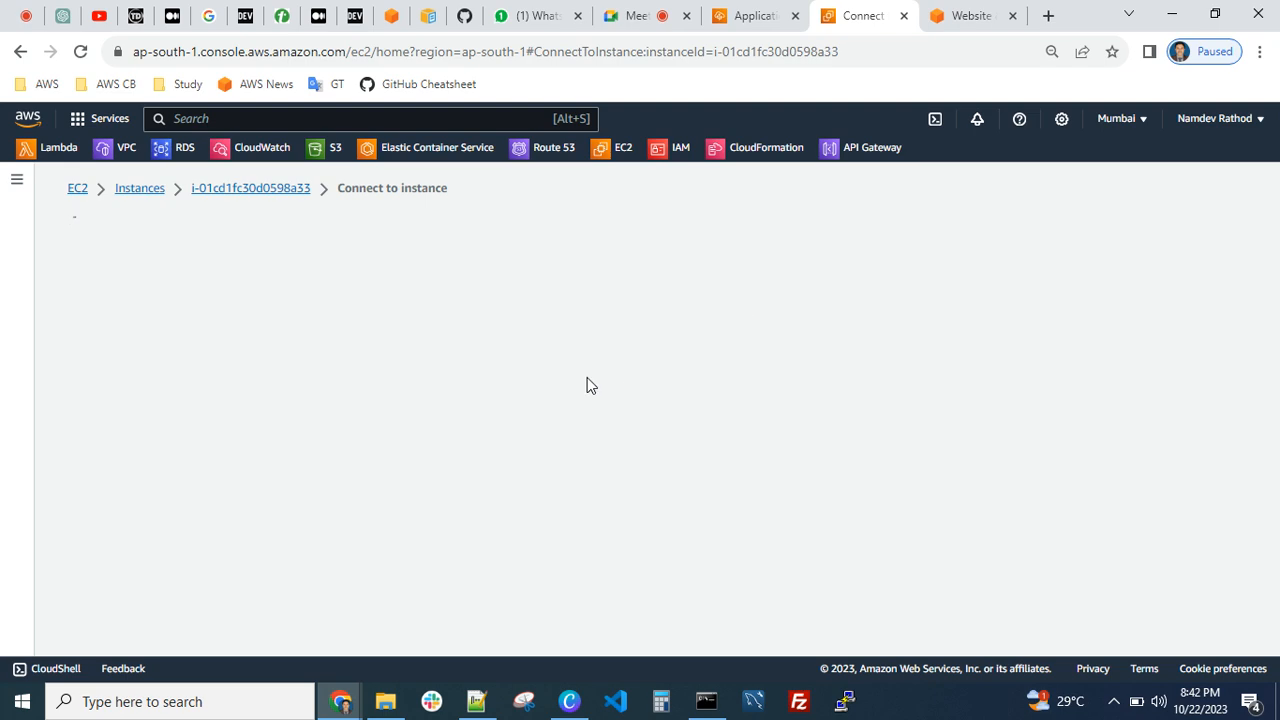
pyautogui.scroll(-1, 551, 496)
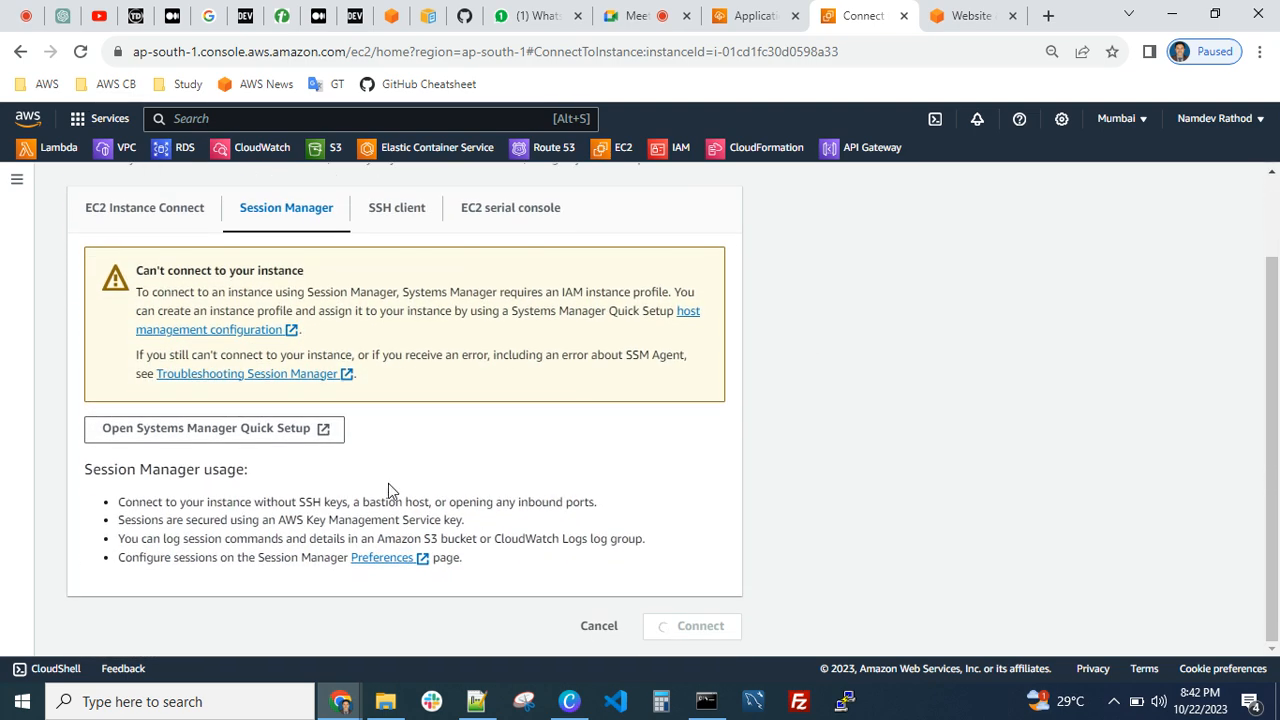
pyautogui.click(77, 198)
pyautogui.scroll(-1, 552, 482)
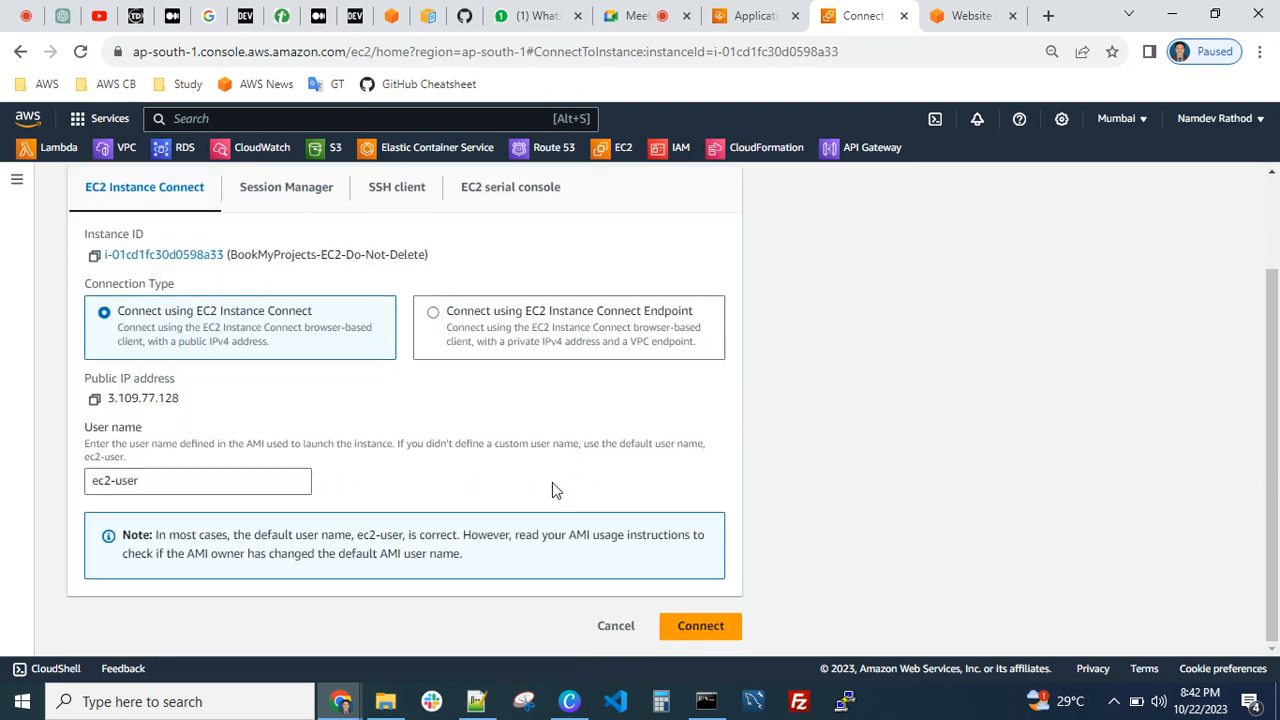
pyautogui.click(699, 625)
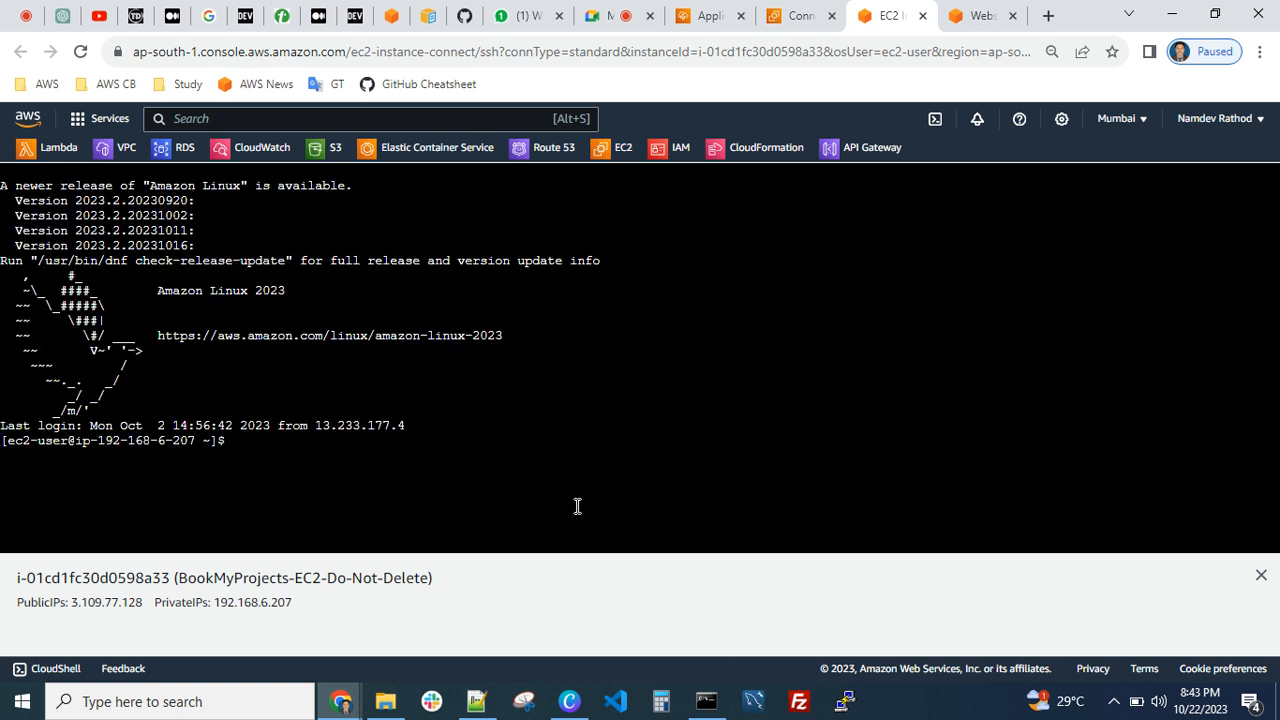
# Close the instance information pane, become root with sudo su, and go to the home directory with cd
pyautogui.click(1261, 575)
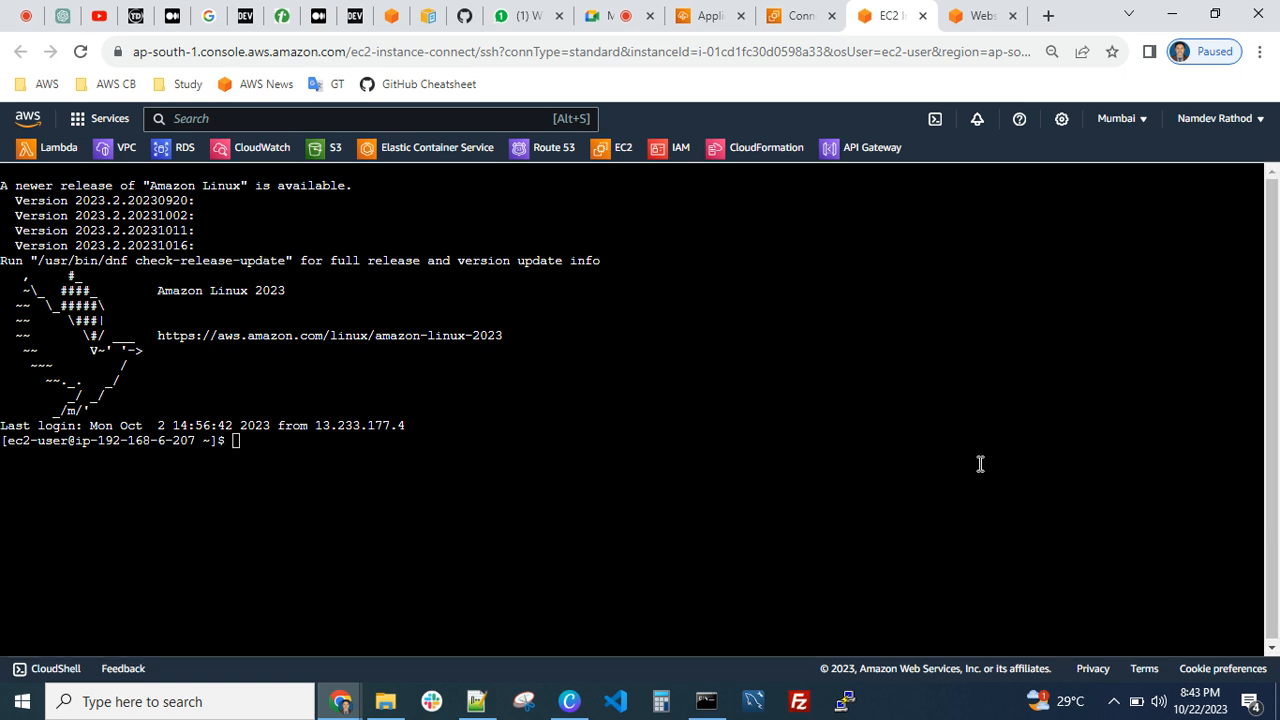
pyautogui.write('sudo su')
pyautogui.press('Return')
pyautogui.hotkey('ctrl', 'l')
pyautogui.write('cd')
pyautogui.press('Return')
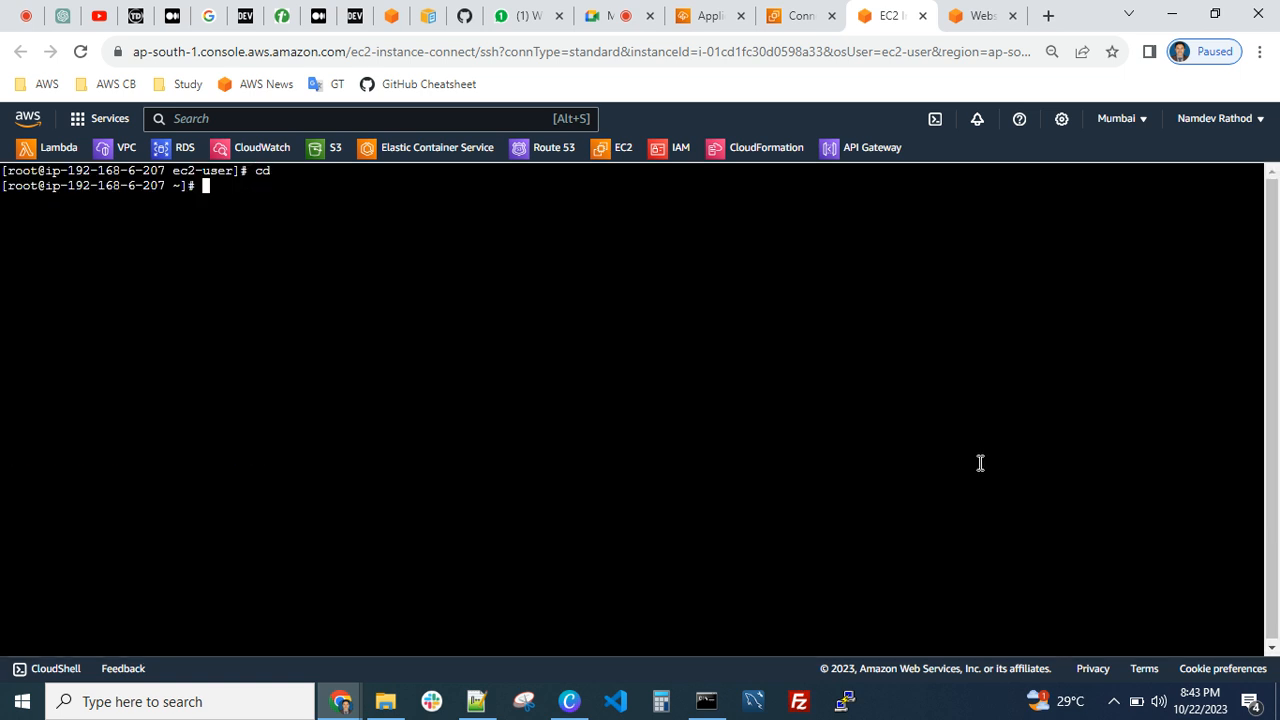
# Report the filesystem disk usage with df -h in a cleared terminal, with the page enlarged to 125%
pyautogui.hotkey('ctrl', 'l')
pyautogui.write('df -h')
pyautogui.press('Return')
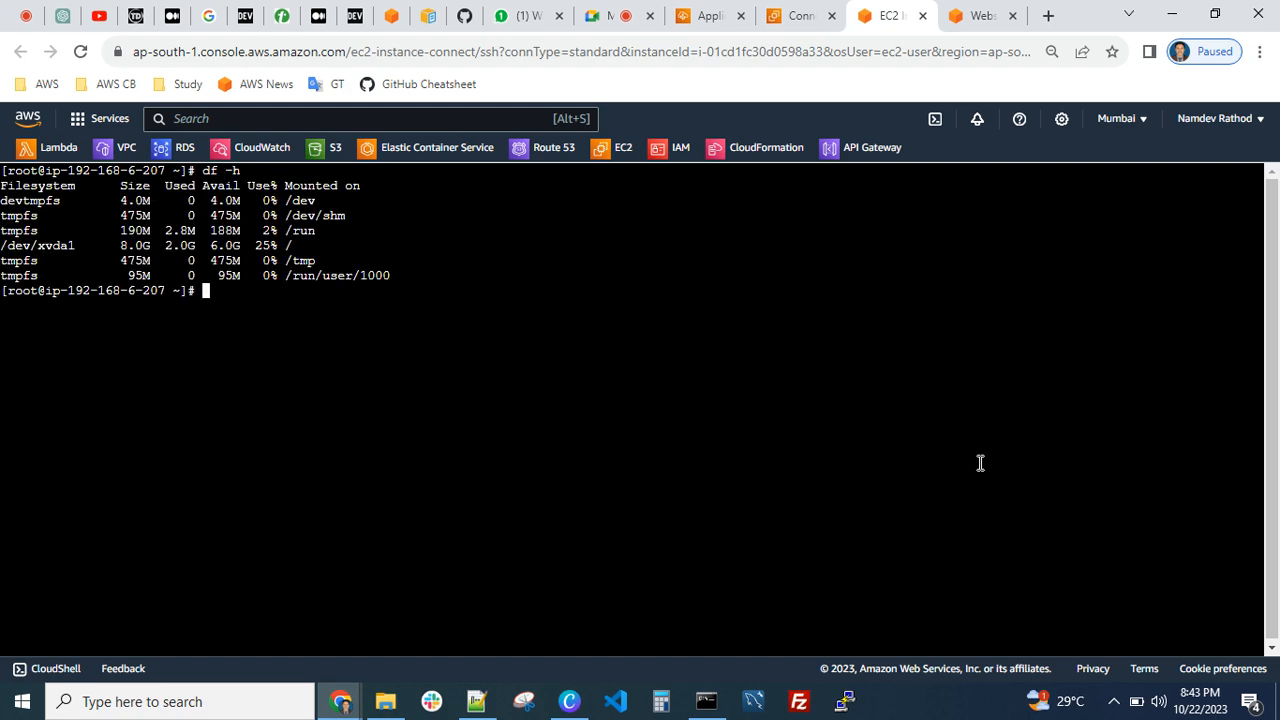
pyautogui.hotkey('ctrl', '+')
pyautogui.hotkey('ctrl', '+')
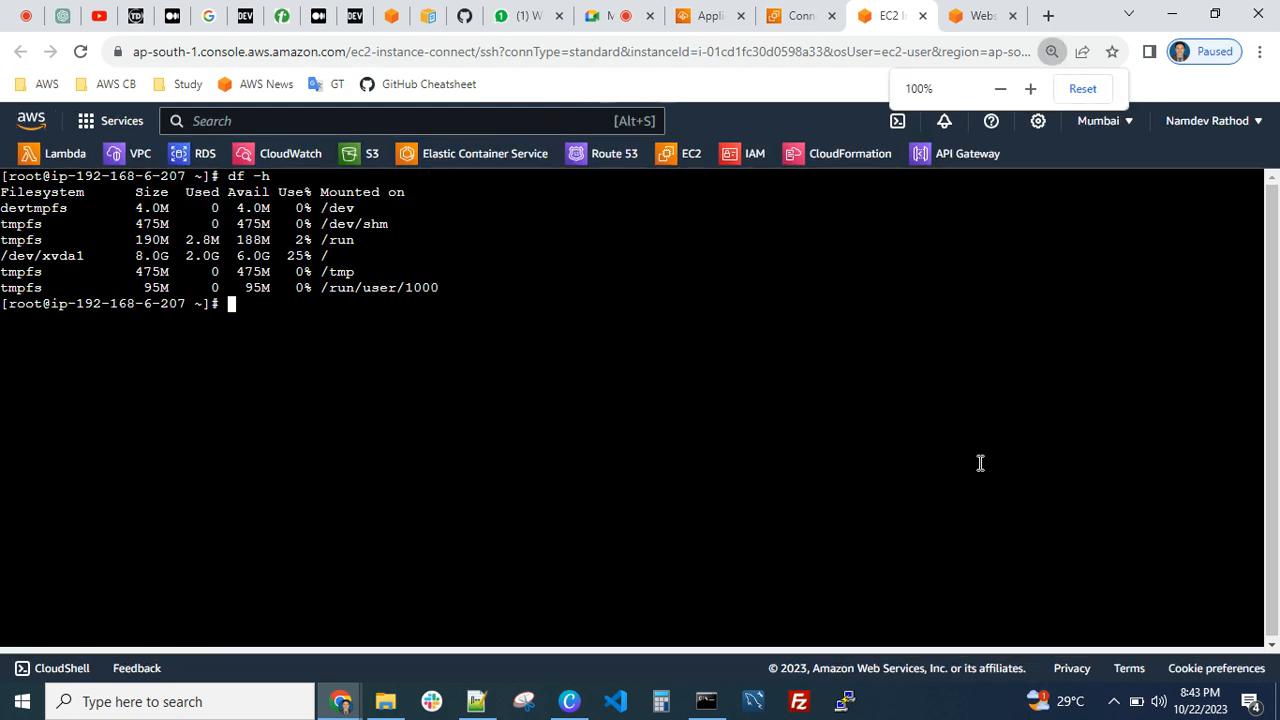
pyautogui.hotkey('ctrl', '+')
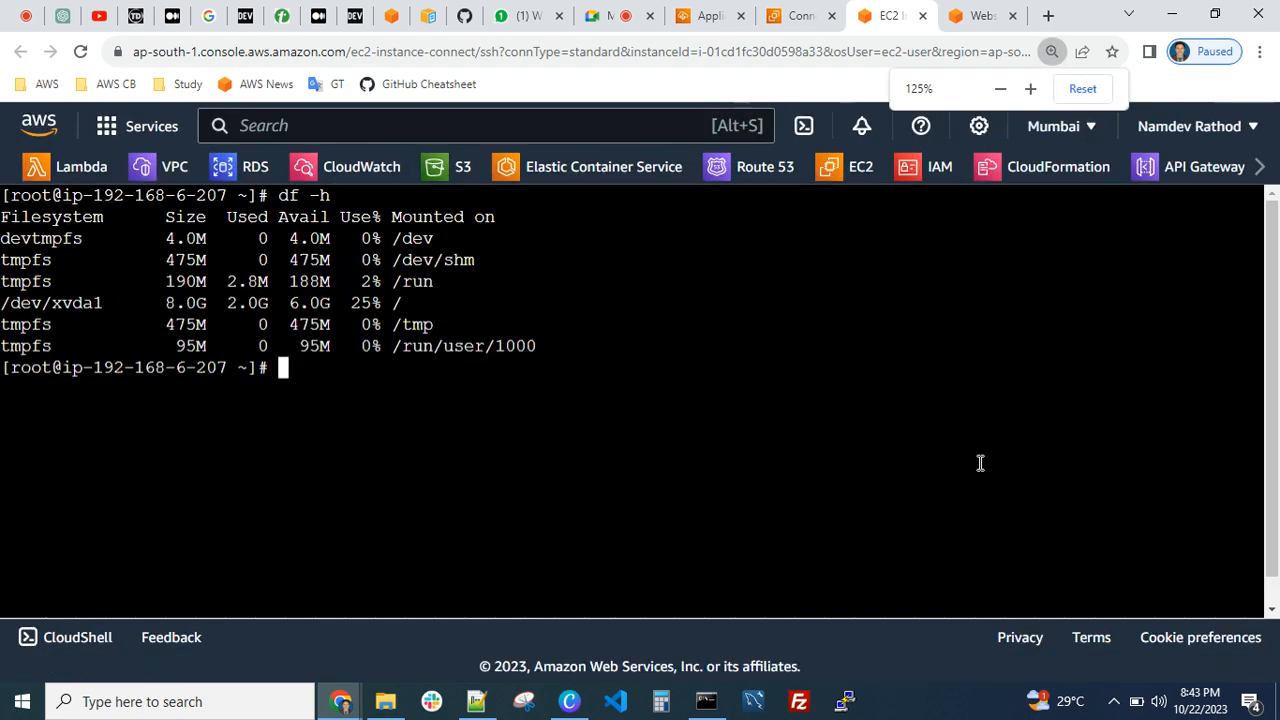
pyautogui.hotkey('ctrl', 'l')
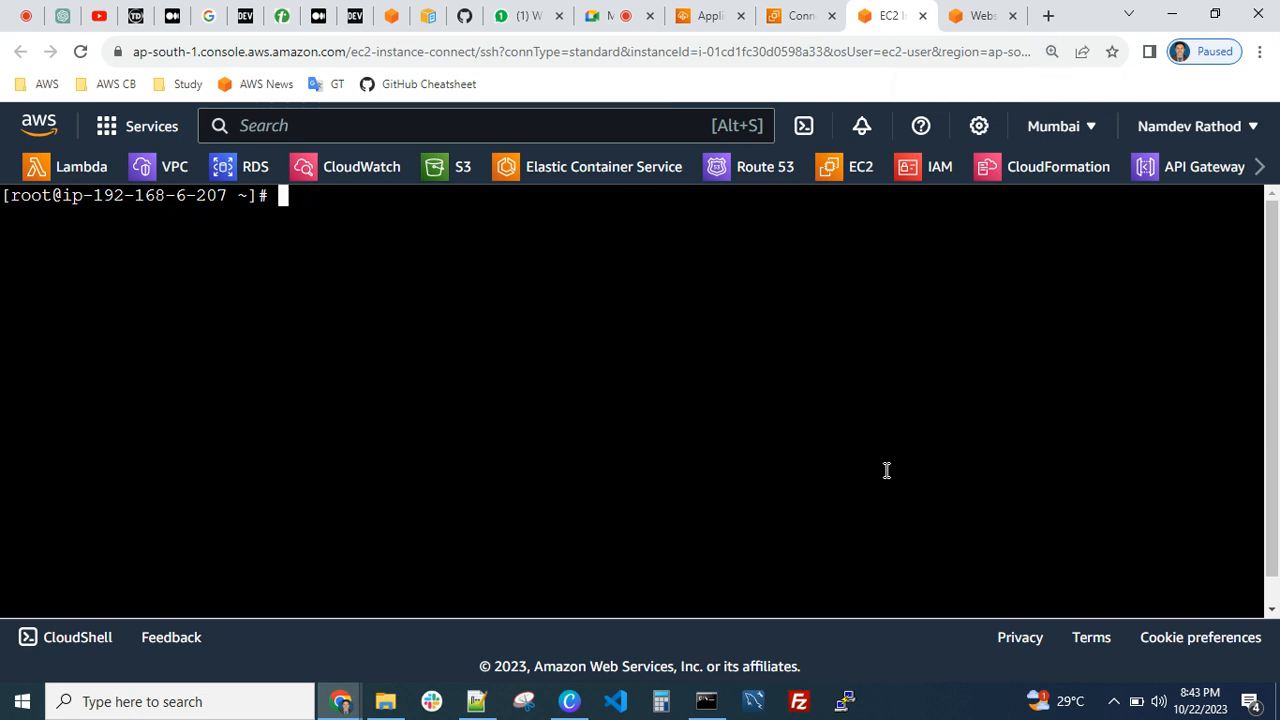
pyautogui.write('df -h')
pyautogui.press('Return')
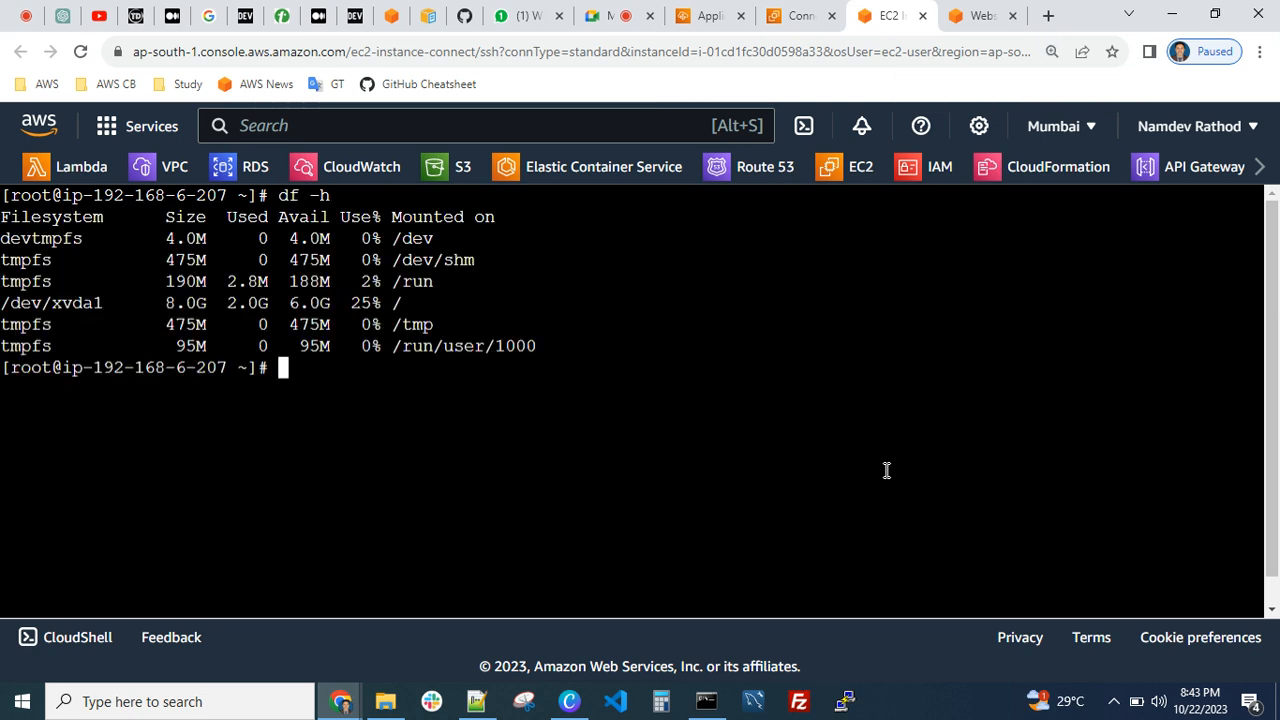
# Examine the /dev/xvda1 row mounted on / in the disk usage output, highlighting its size
pyautogui.moveTo(412, 304); pyautogui.dragTo(321, 312)
pyautogui.click(407, 305)
pyautogui.click(321, 312)
pyautogui.moveTo(414, 304); pyautogui.dragTo(168, 305)
pyautogui.click(170, 303)
pyautogui.moveTo(166, 302); pyautogui.dragTo(205, 302)
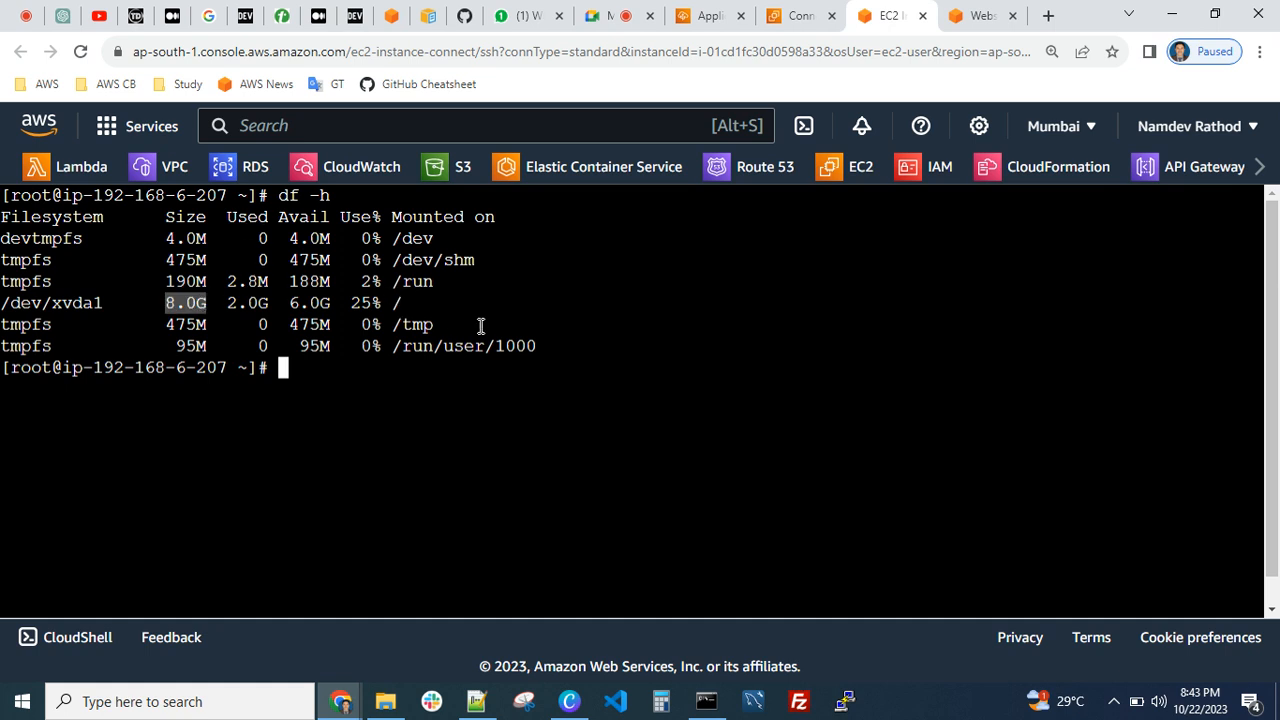
# Go to the root directory with cd /, list its contents, and measure each folder's size with du -sh *
pyautogui.write('cd /')
pyautogui.press('Return')
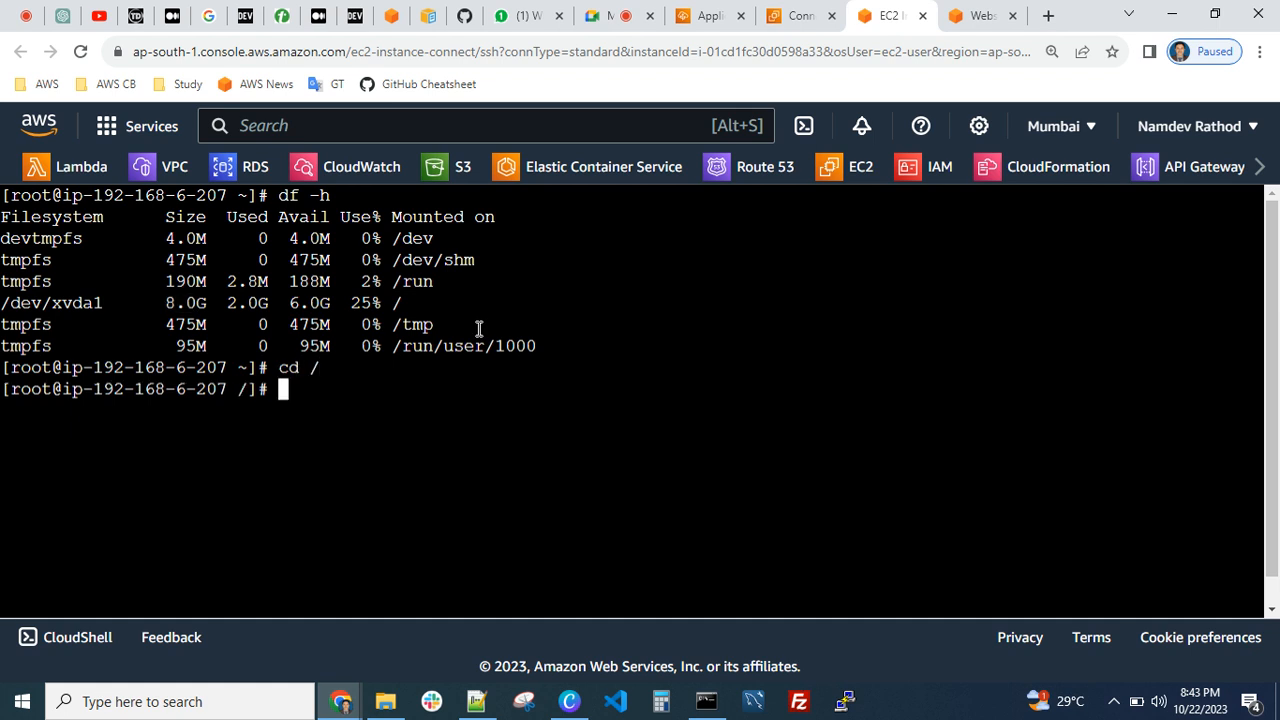
pyautogui.write('ls')
pyautogui.press('Return')
pyautogui.write('d')
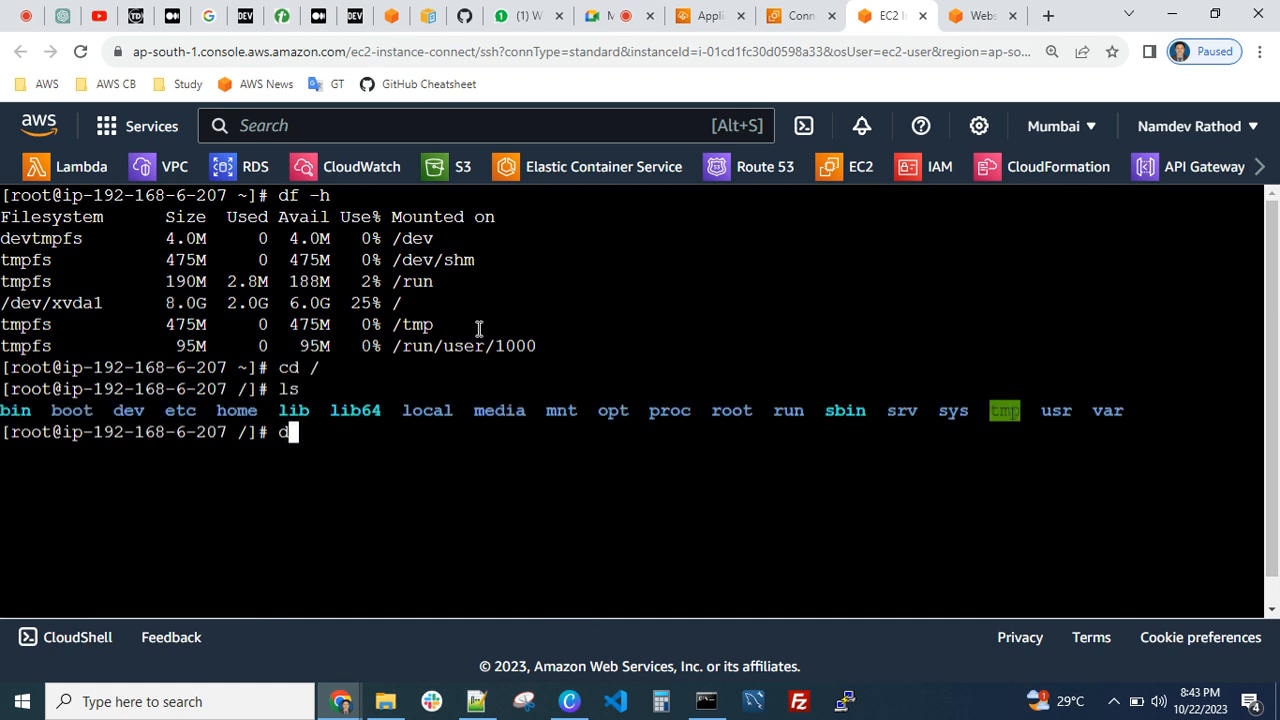
pyautogui.write('u -sh *')
pyautogui.press('Return')
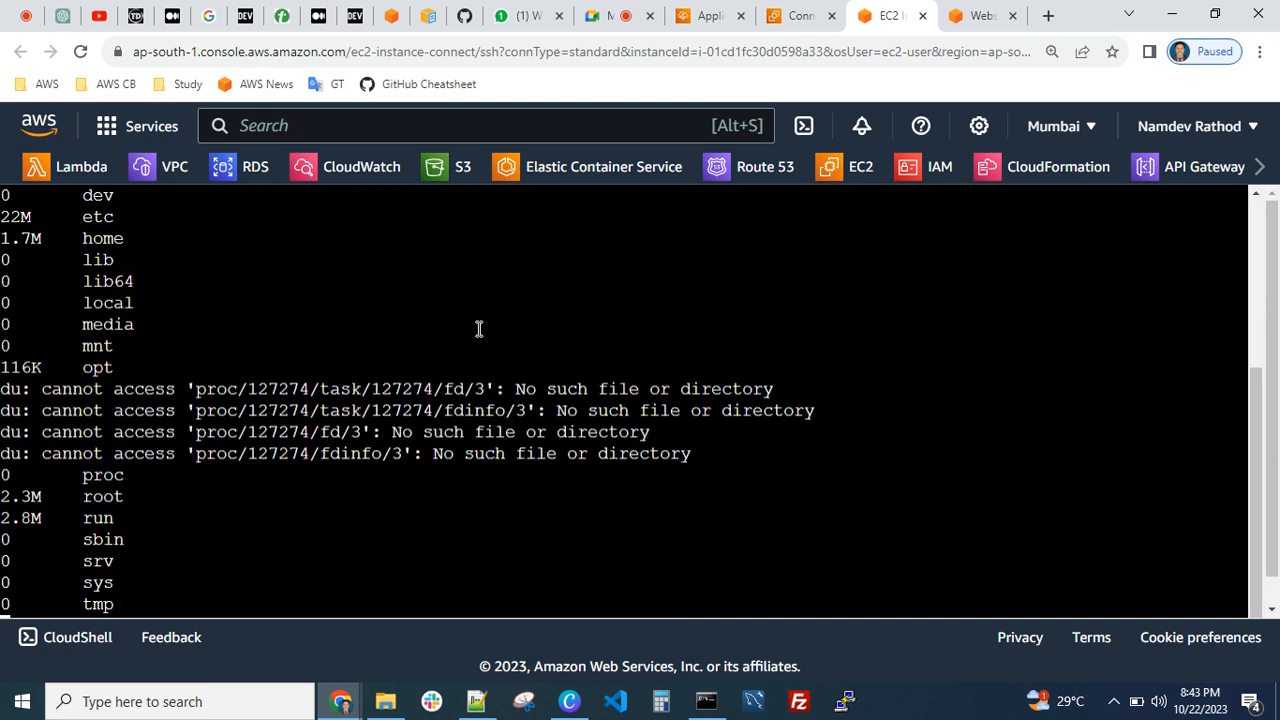
# Examine the folder sizes in the du output, highlighting the usr and var entries
pyautogui.scroll(4, 277, 430)
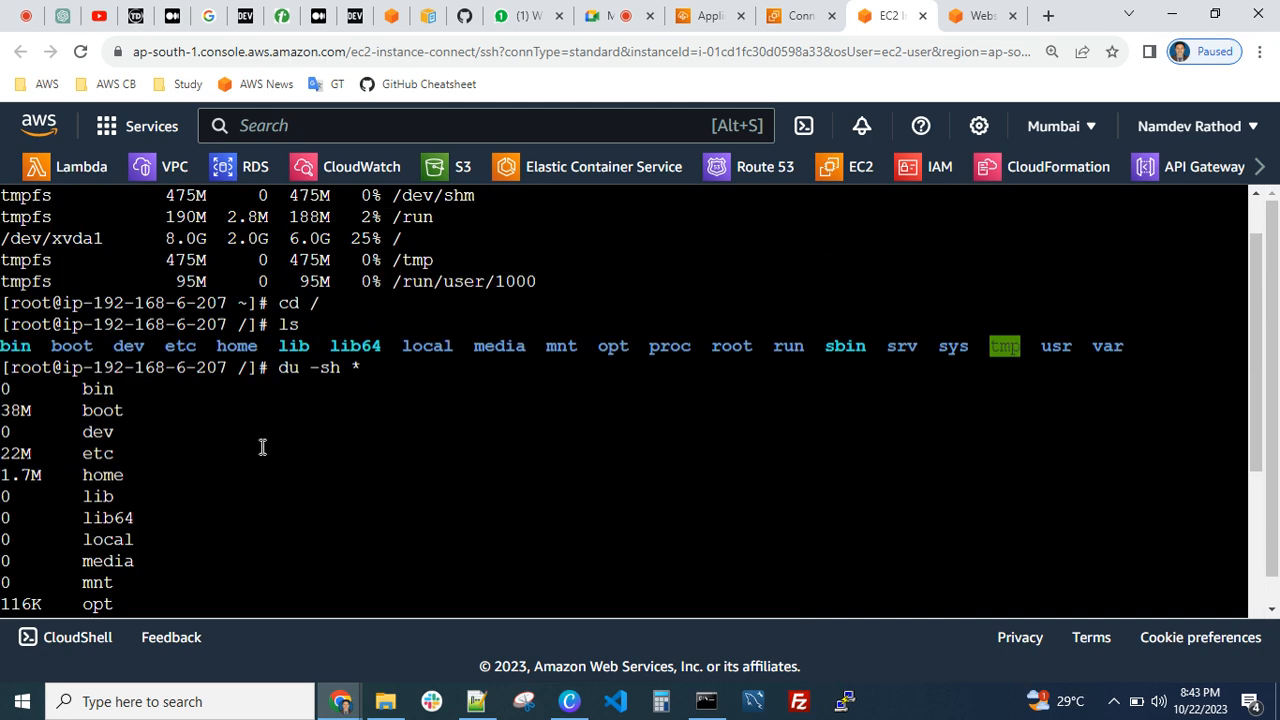
pyautogui.moveTo(5, 393); pyautogui.dragTo(23, 471)
pyautogui.click(11, 443)
pyautogui.click(22, 471)
pyautogui.scroll(-3, 23, 420)
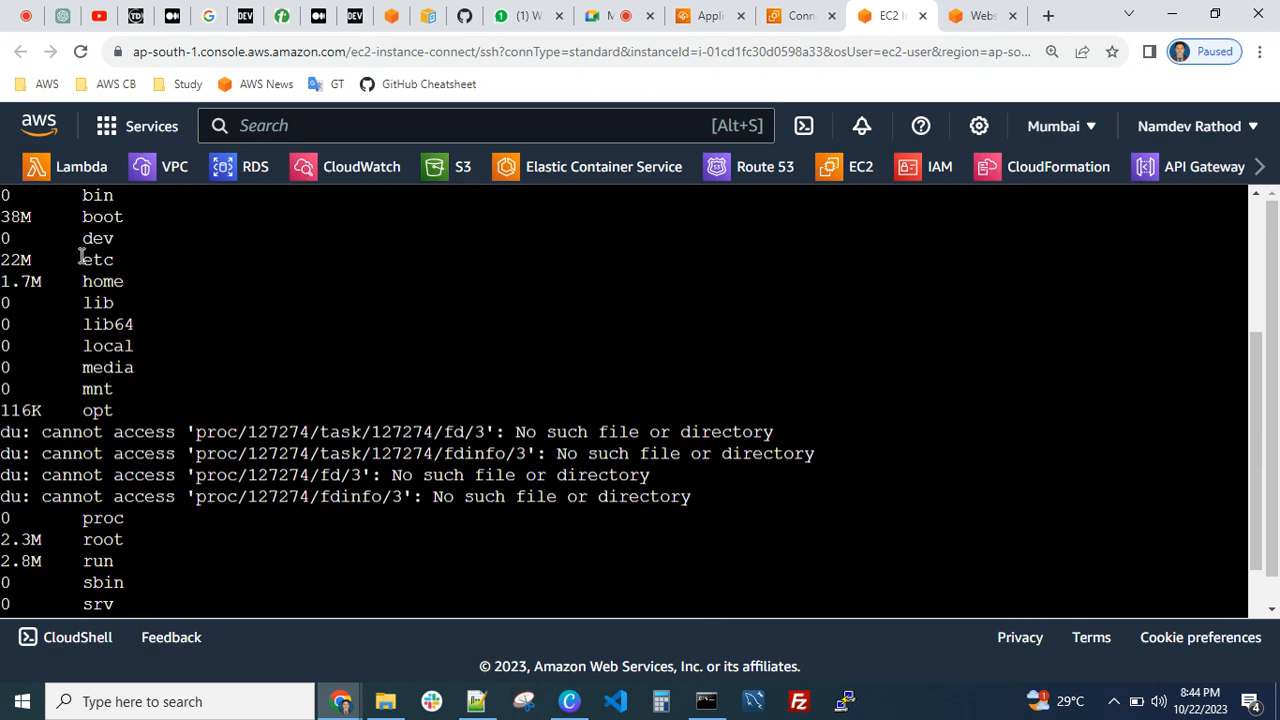
pyautogui.scroll(-2, 106, 344)
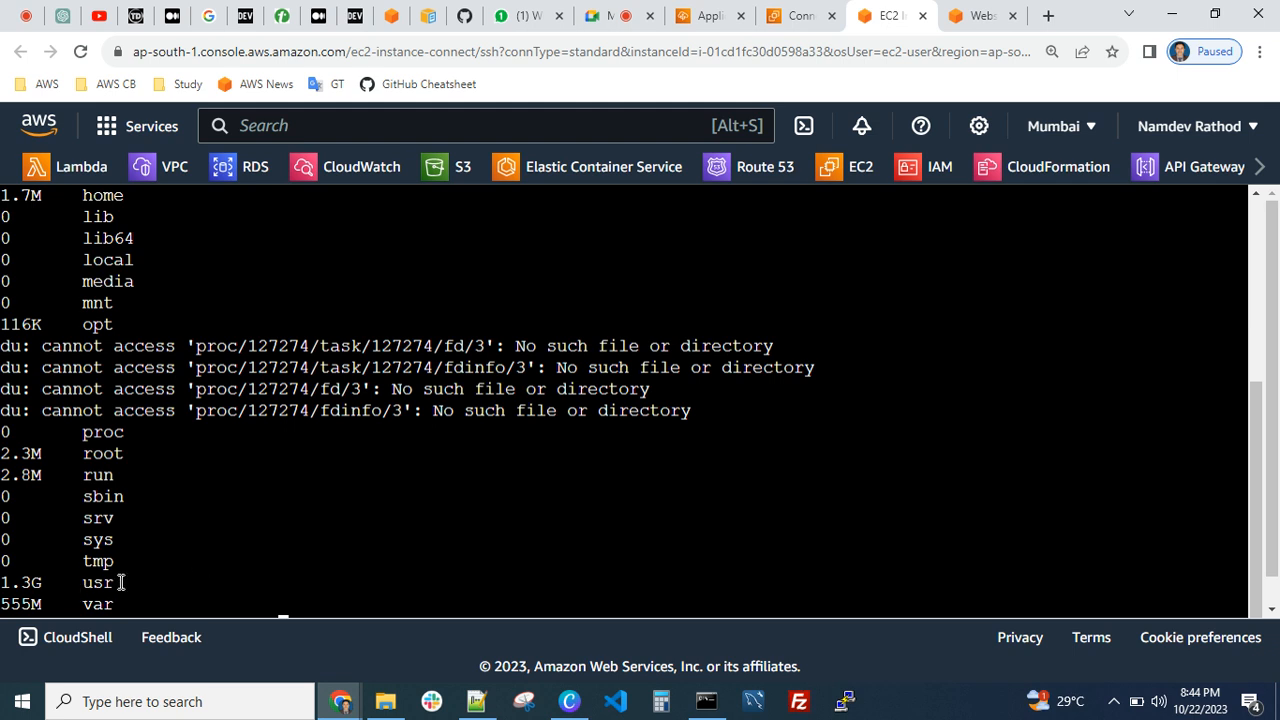
pyautogui.moveTo(114, 583); pyautogui.dragTo(3, 583)
pyautogui.click(7, 581)
pyautogui.moveTo(125, 603); pyautogui.dragTo(13, 604)
pyautogui.click(47, 602)
# Clear the terminal, enter the var directory with cd var/, and list its contents with ls
pyautogui.hotkey('ctrl', 'l')
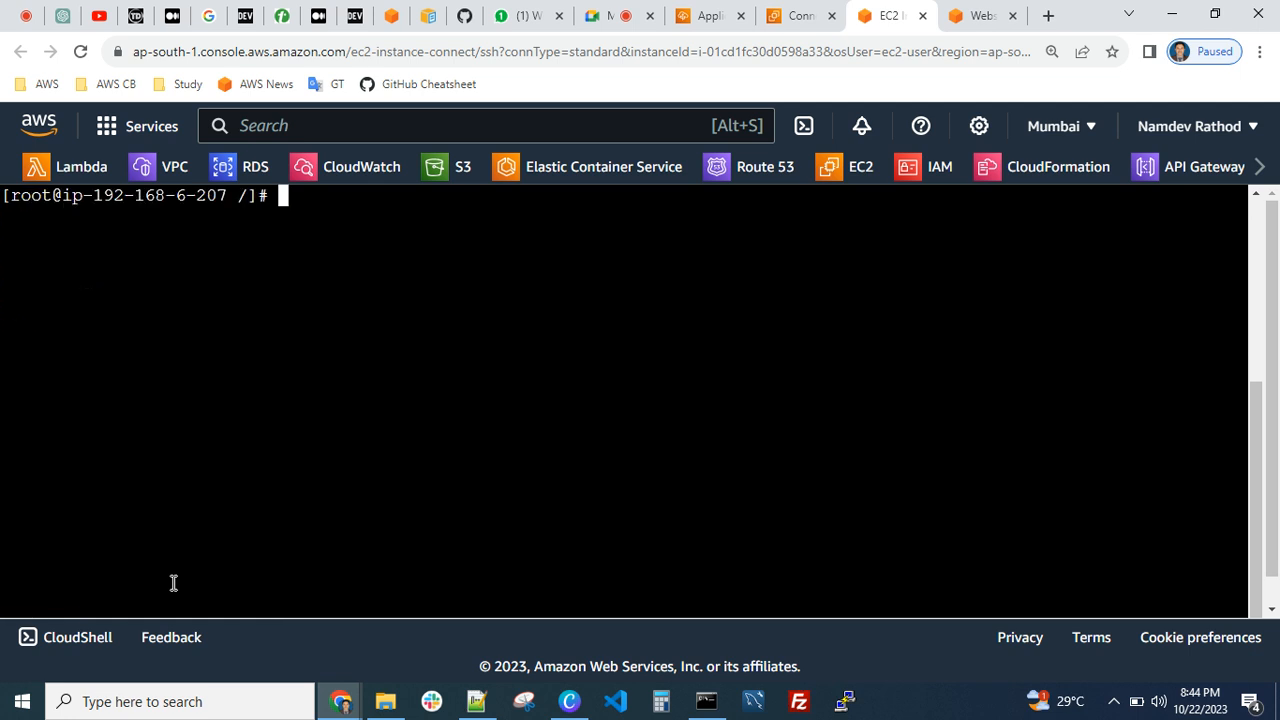
pyautogui.write('cd var/')
pyautogui.press('Return')
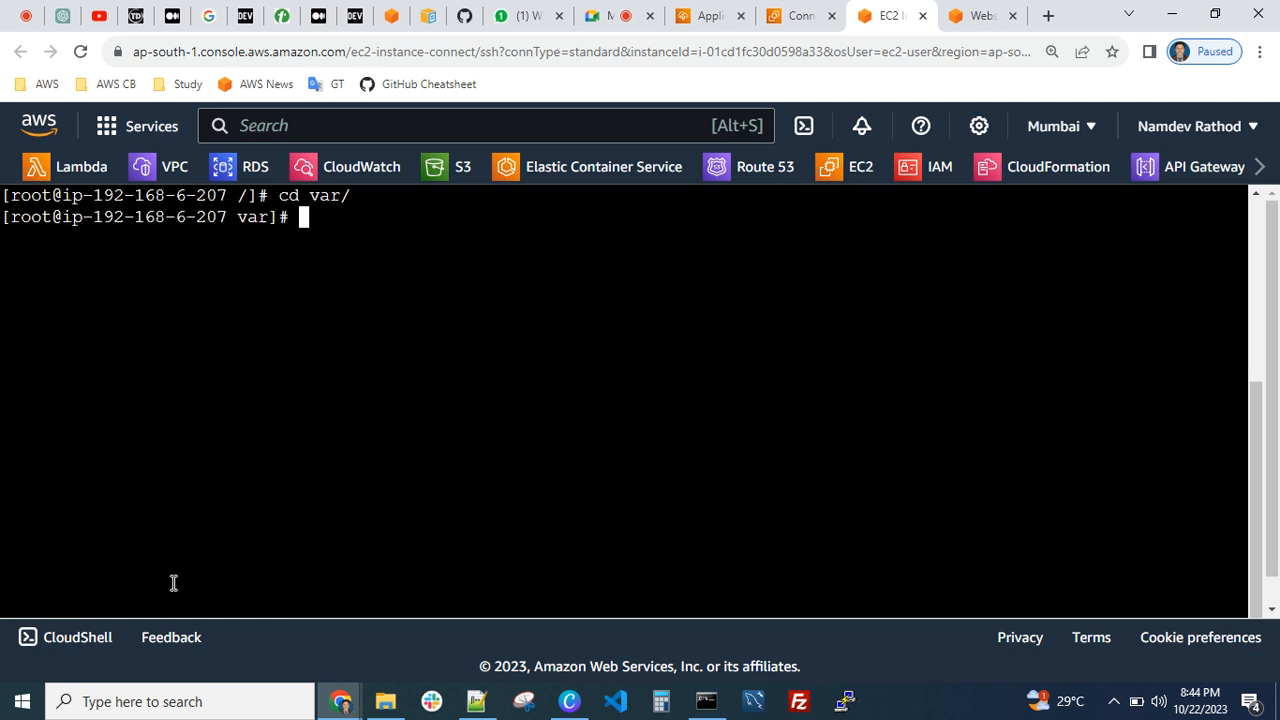
pyautogui.write('ls')
pyautogui.press('Return')
# Measure the size of each item in the var directory with du -sh *
pyautogui.press('Up')
pyautogui.press('Up')
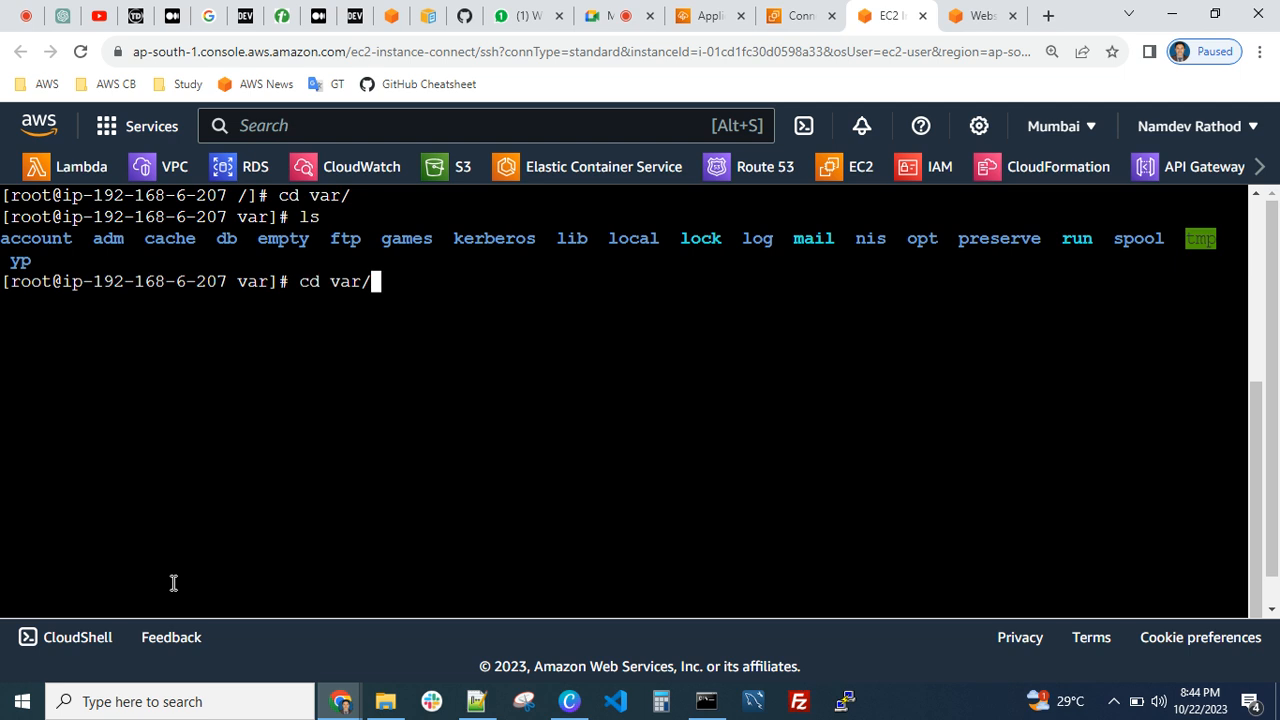
pyautogui.press('Up')
pyautogui.press('Return')
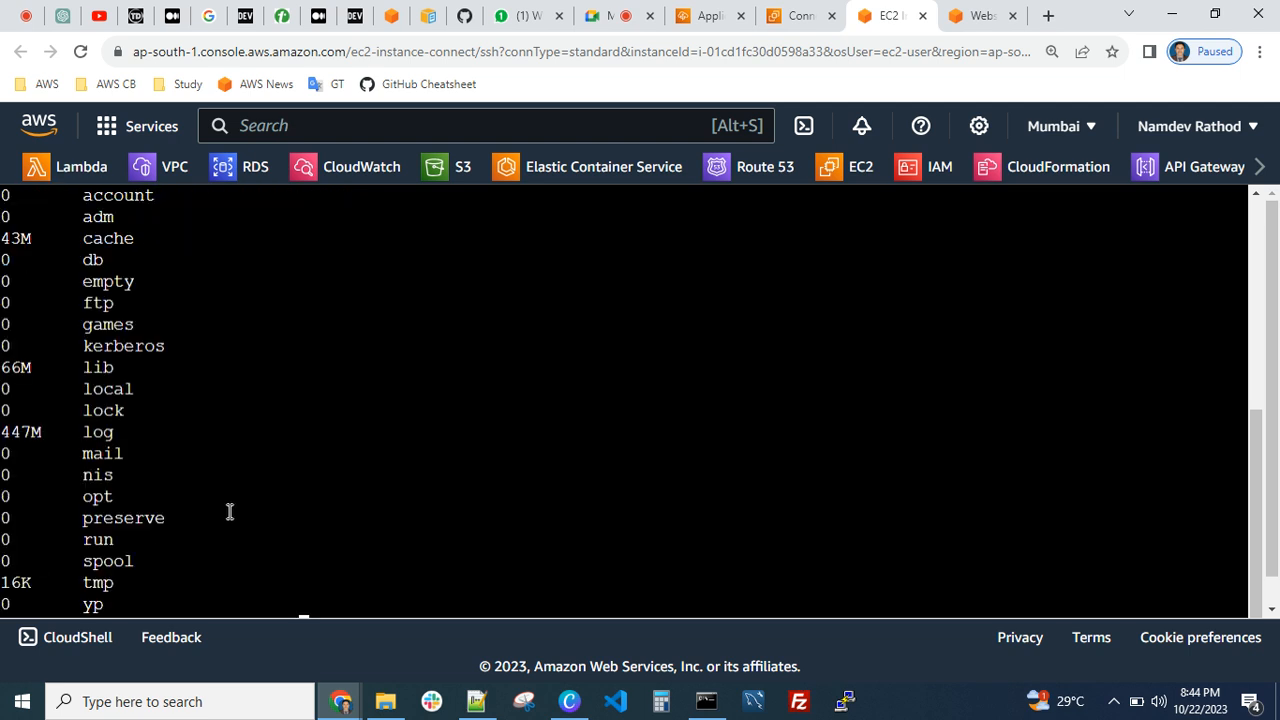
# Examine the item sizes in the var du output, highlighting the first entries and the log entry
pyautogui.scroll(3, 229, 512)
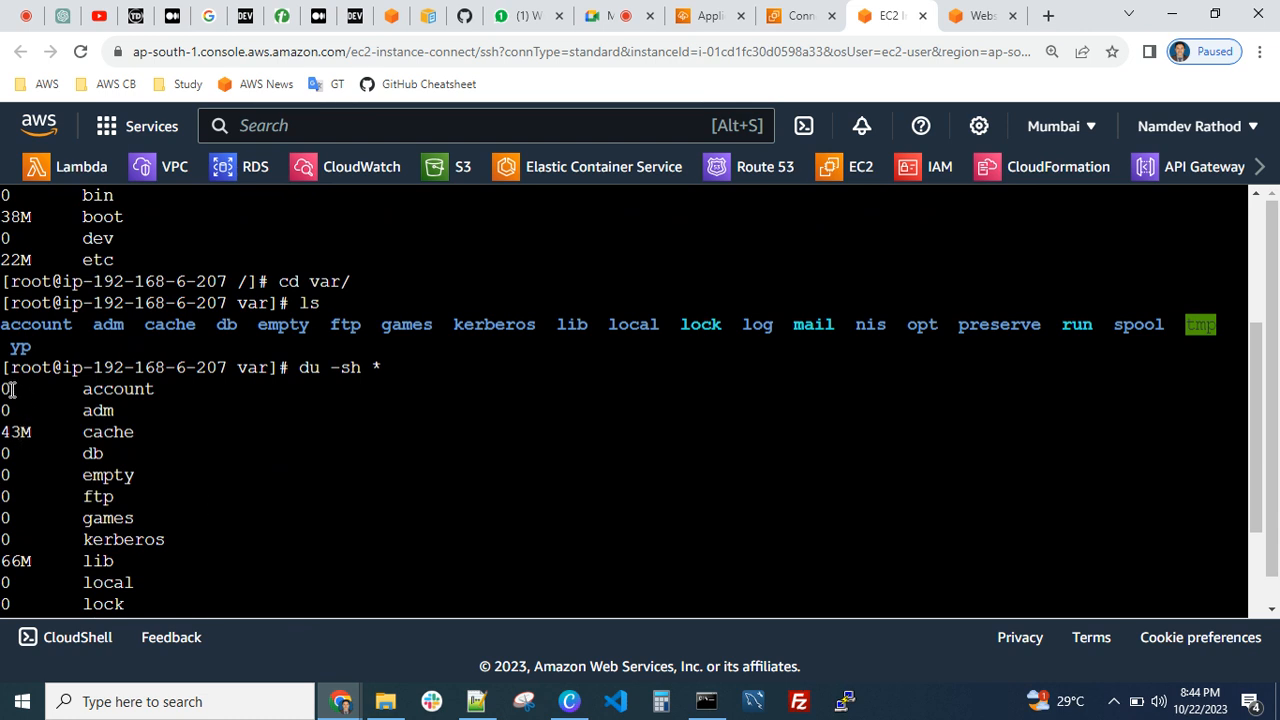
pyautogui.moveTo(8, 389); pyautogui.dragTo(46, 514)
pyautogui.click(49, 509)
pyautogui.moveTo(22, 414); pyautogui.dragTo(71, 523)
pyautogui.scroll(-3, 104, 487)
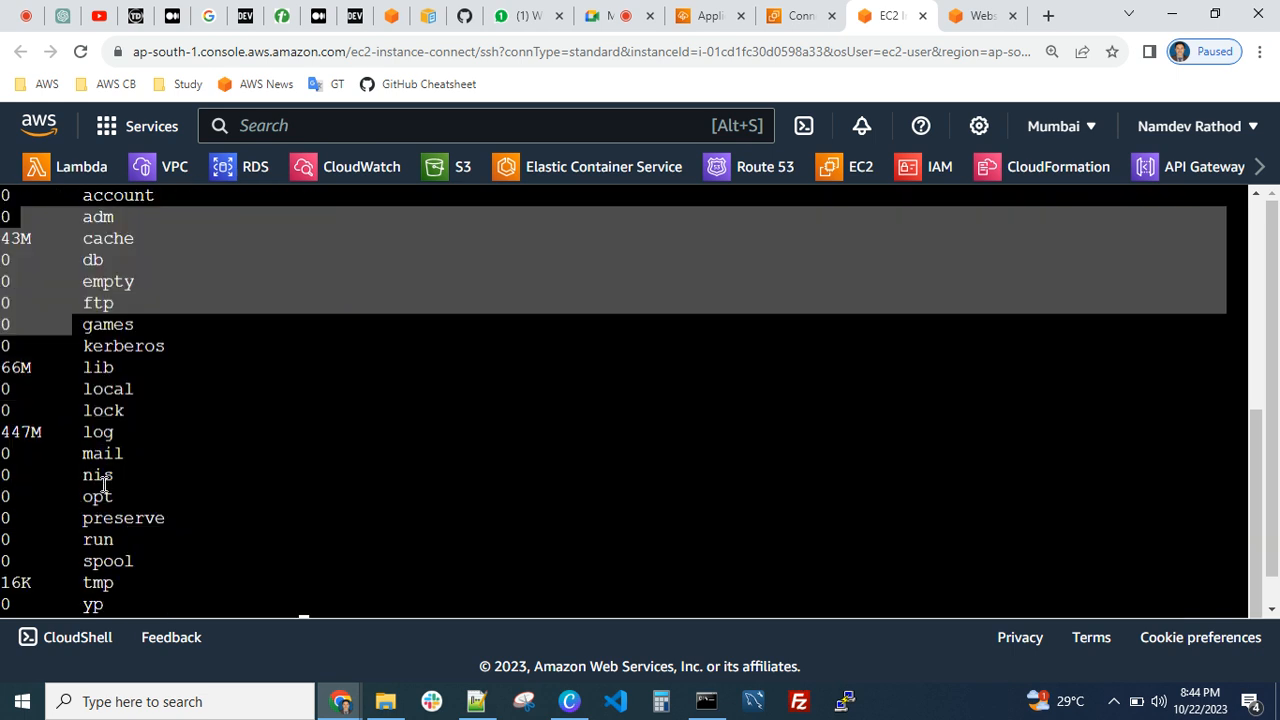
pyautogui.click(328, 428)
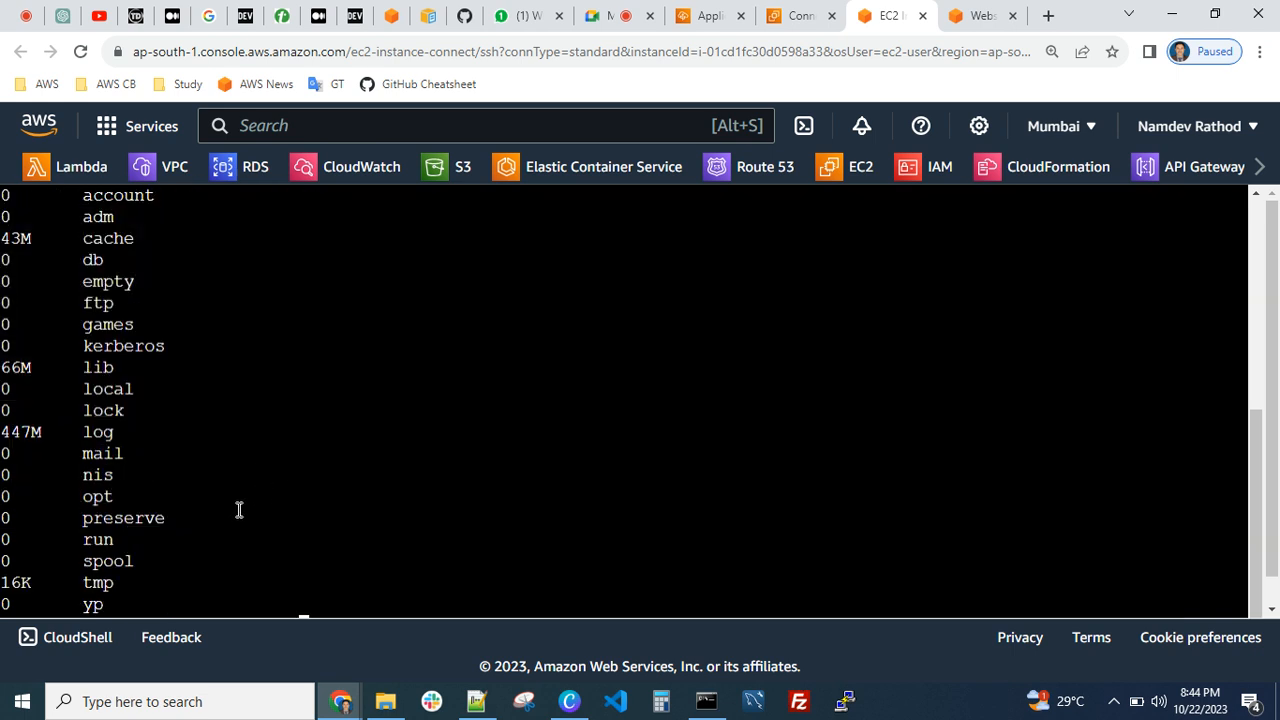
pyautogui.moveTo(126, 431); pyautogui.dragTo(8, 434)
pyautogui.click(81, 439)
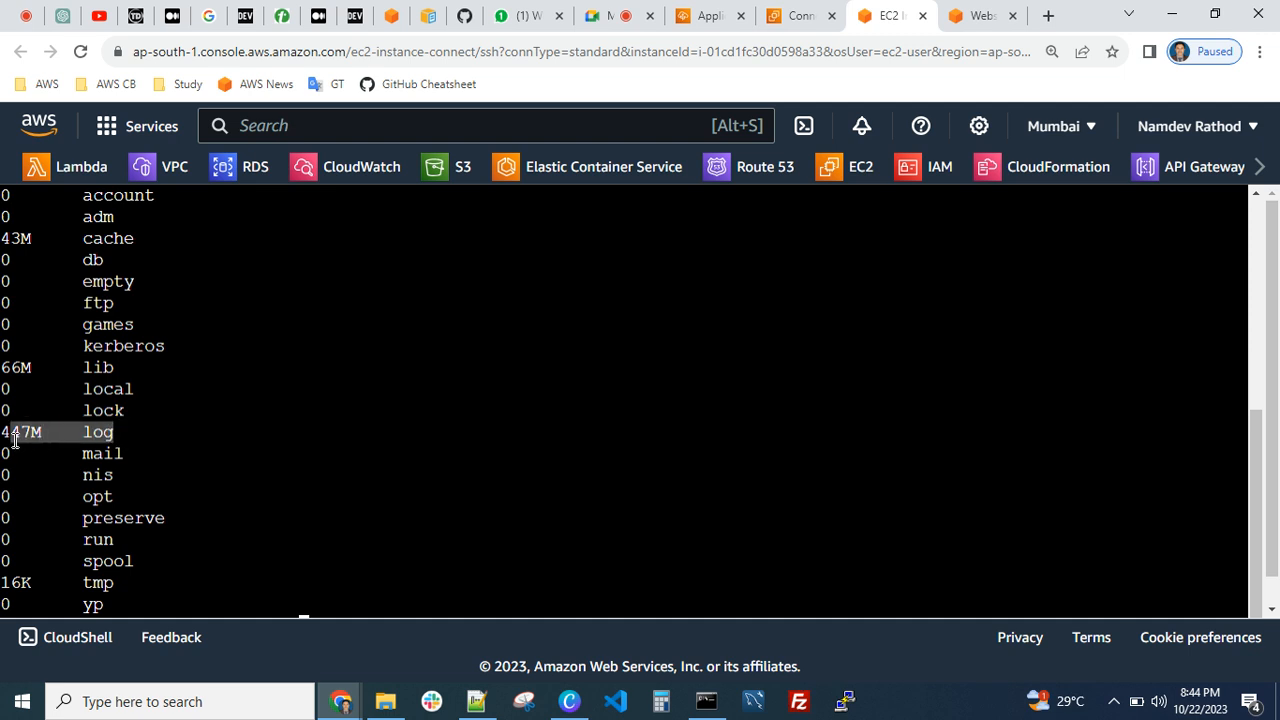
# Enter the log directory with cd log/, clear the terminal, and print the current path with pwd
pyautogui.click(179, 474)
pyautogui.write('cd log/')
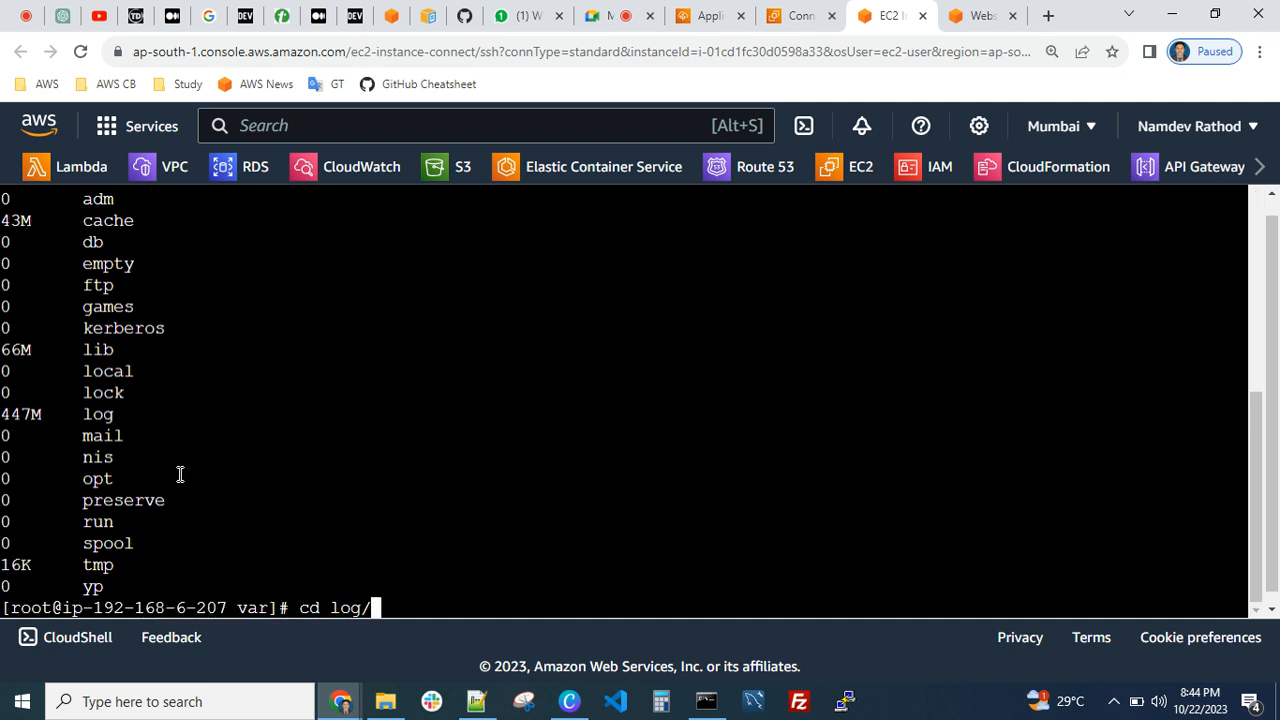
pyautogui.press('Return')
pyautogui.hotkey('ctrl', 'l')
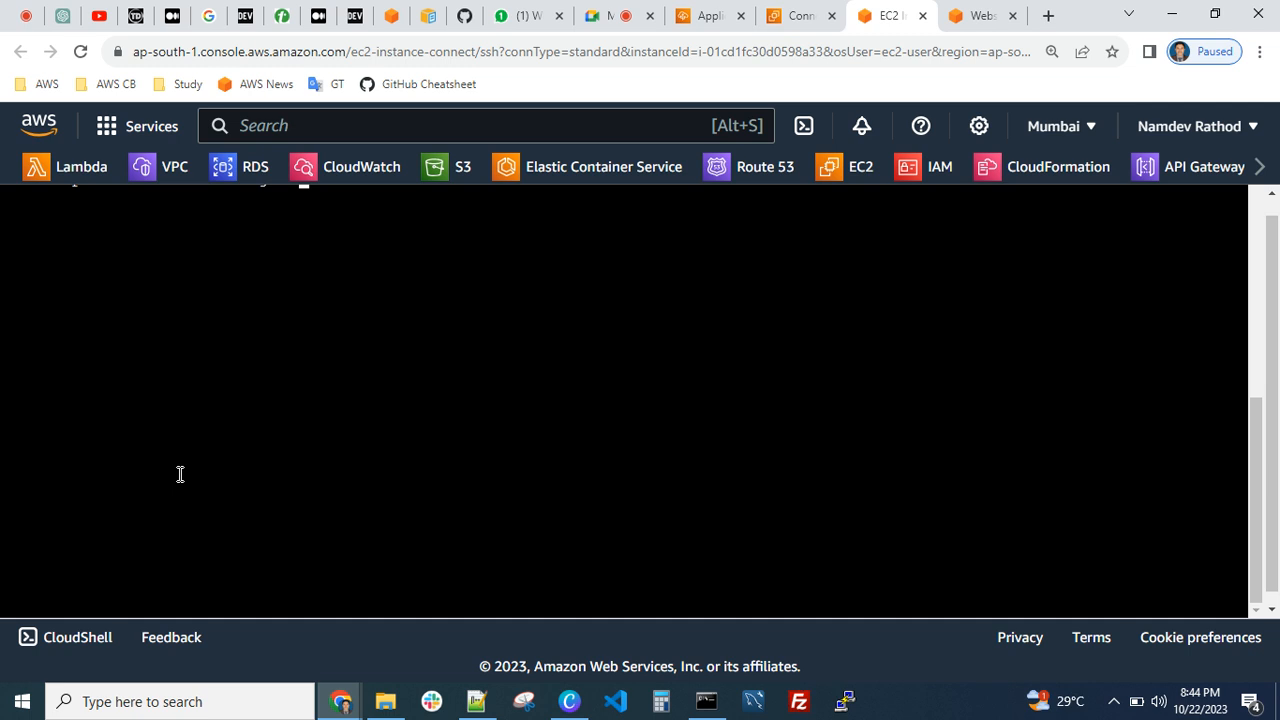
pyautogui.press('Return')
pyautogui.write('pwd')
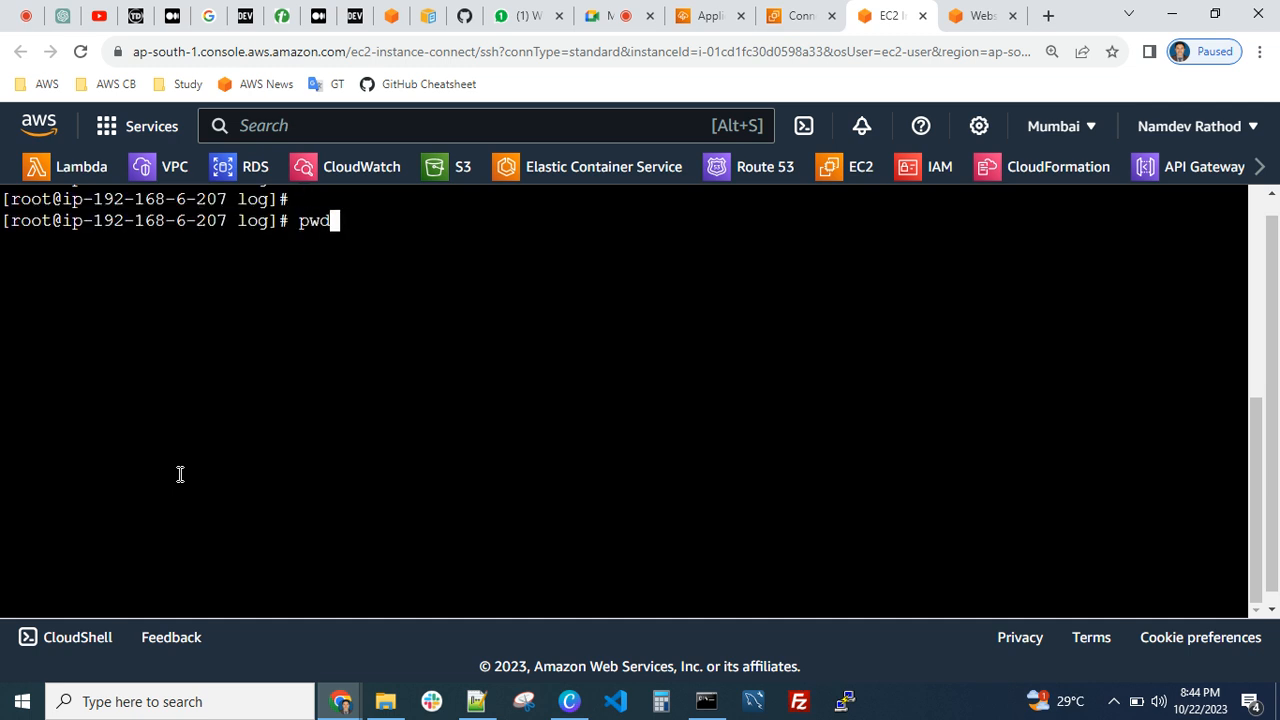
pyautogui.press('Return')
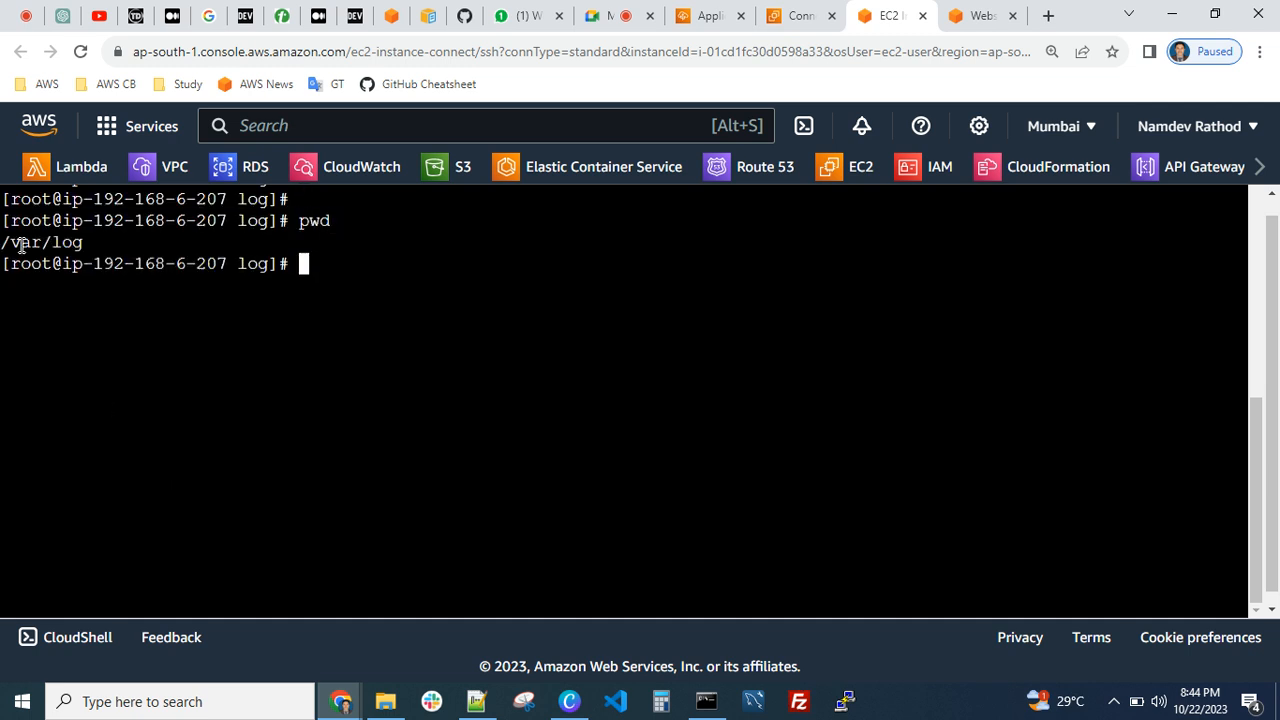
# List the contents of /var/log with ls and measure each item's size with du -sh *
pyautogui.write('ls')
pyautogui.press('Return')
pyautogui.write('du -sh')
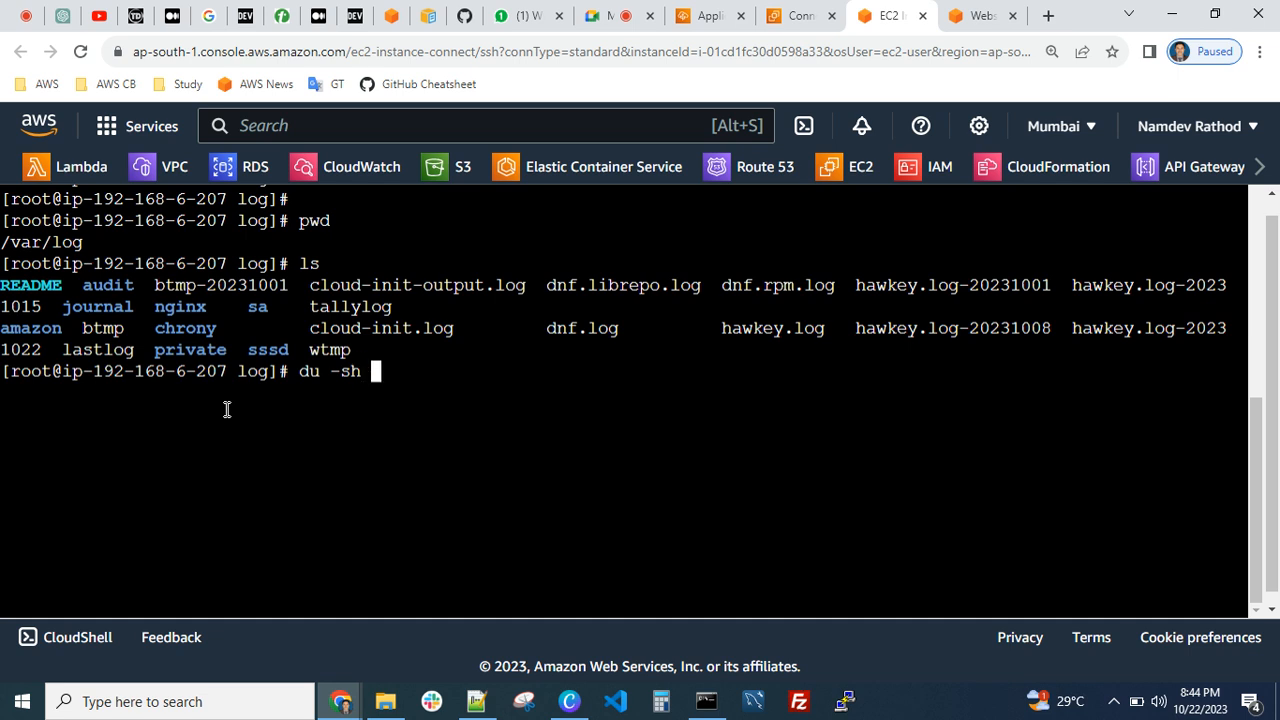
pyautogui.write('  *')
pyautogui.press('Return')
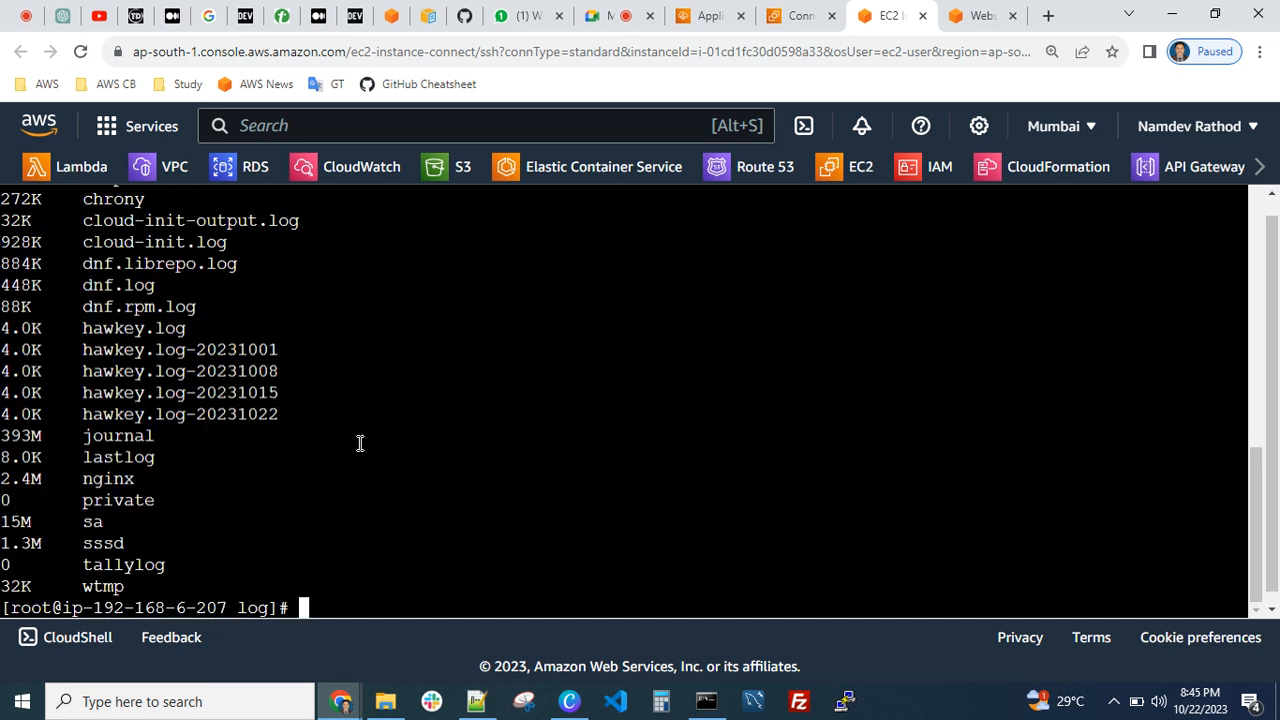
# Examine the item sizes in the /var/log du output, highlighting the journal entry
pyautogui.scroll(3, 362, 445)
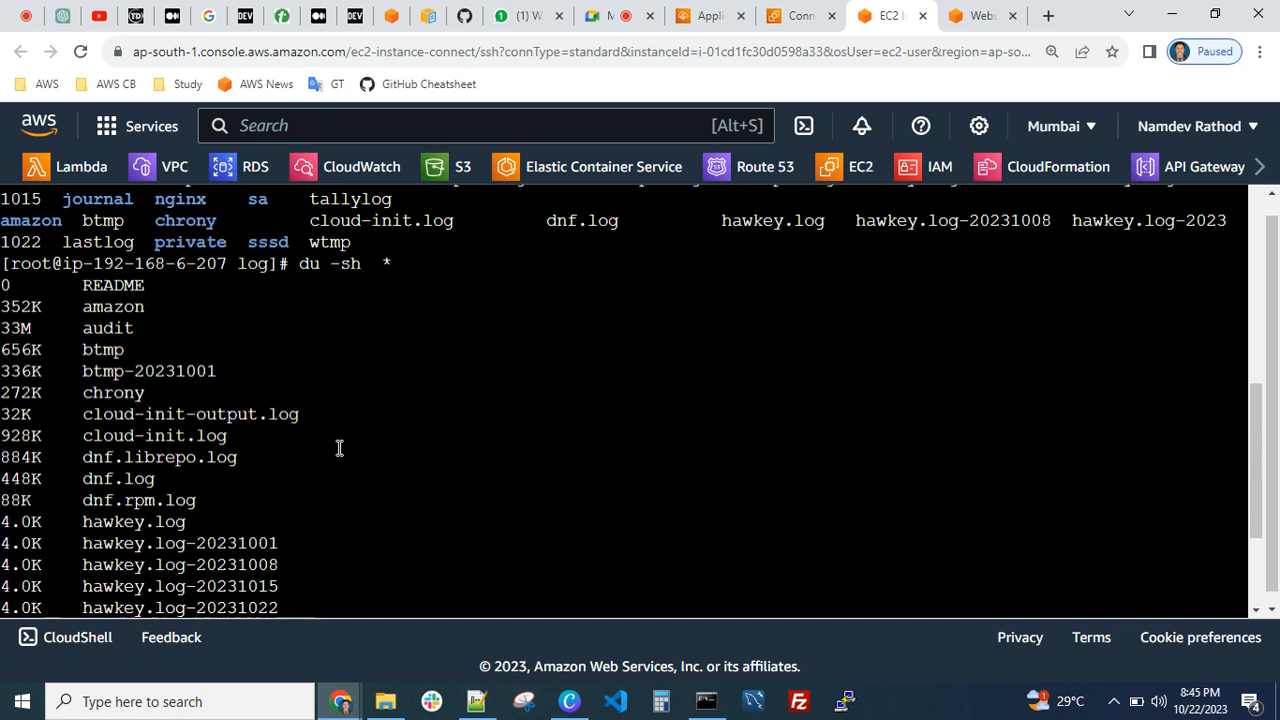
pyautogui.scroll(-2, 320, 400)
pyautogui.scroll(2, 274, 385)
pyautogui.scroll(-3, 130, 410)
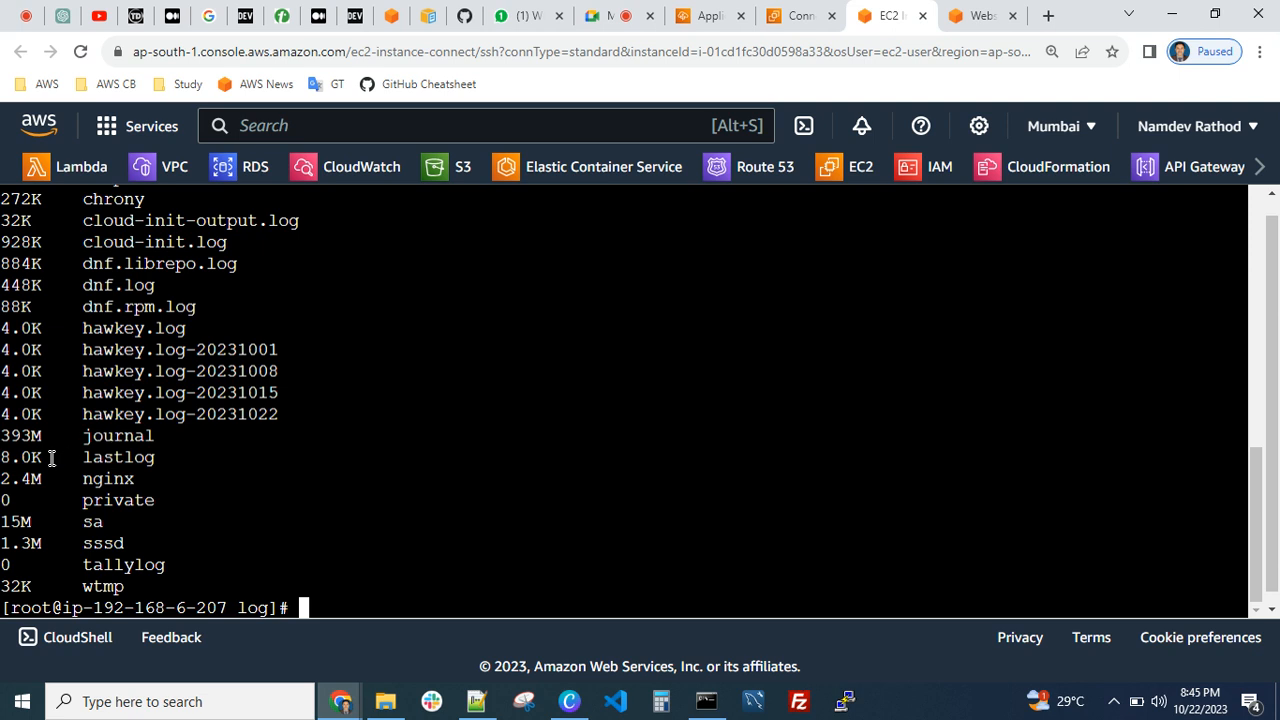
pyautogui.doubleClick(113, 440)
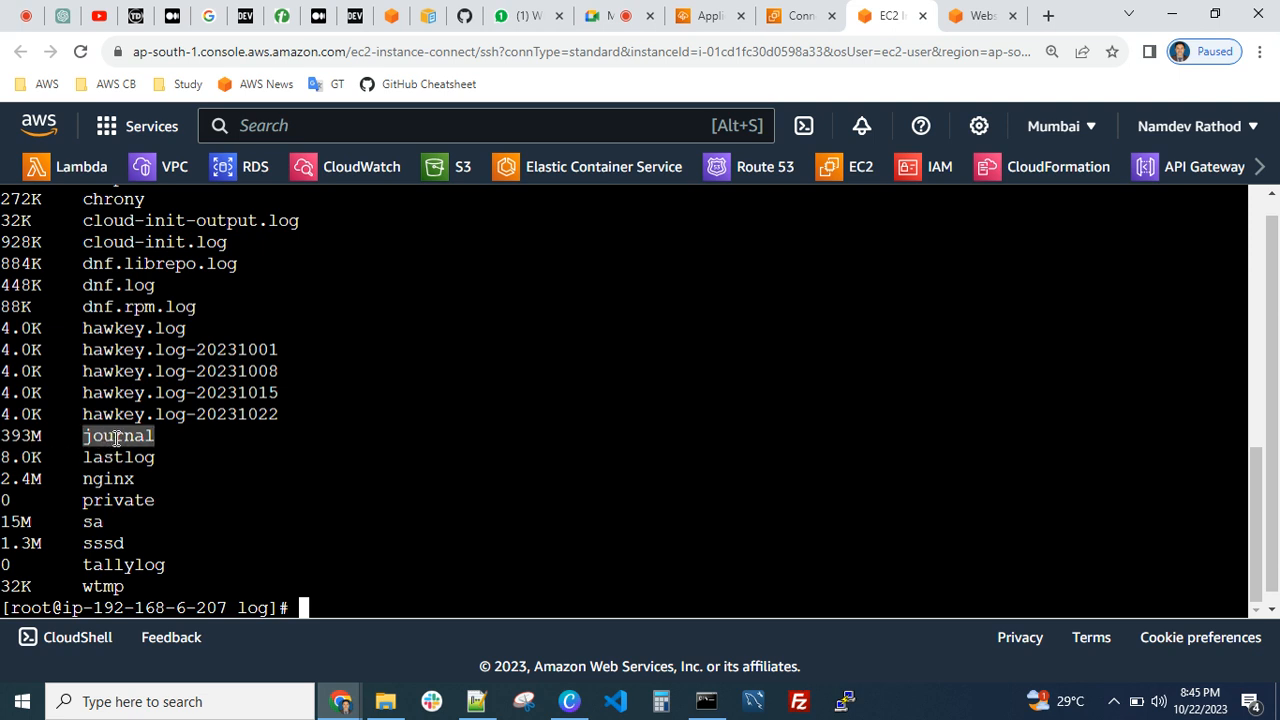
pyautogui.click(30, 440)
# Enter the journal directory with cd journal/, clear the terminal, and list its contents with ls
pyautogui.write('cd ')
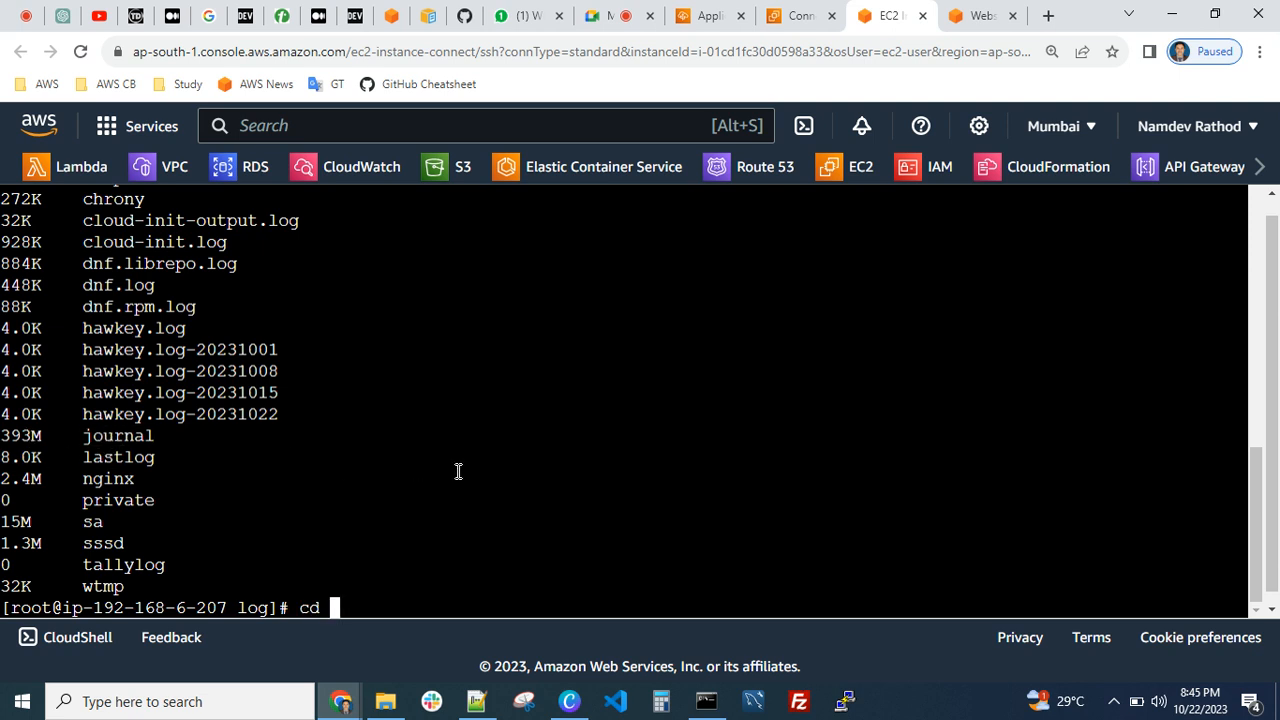
pyautogui.write('journal/')
pyautogui.press('Return')
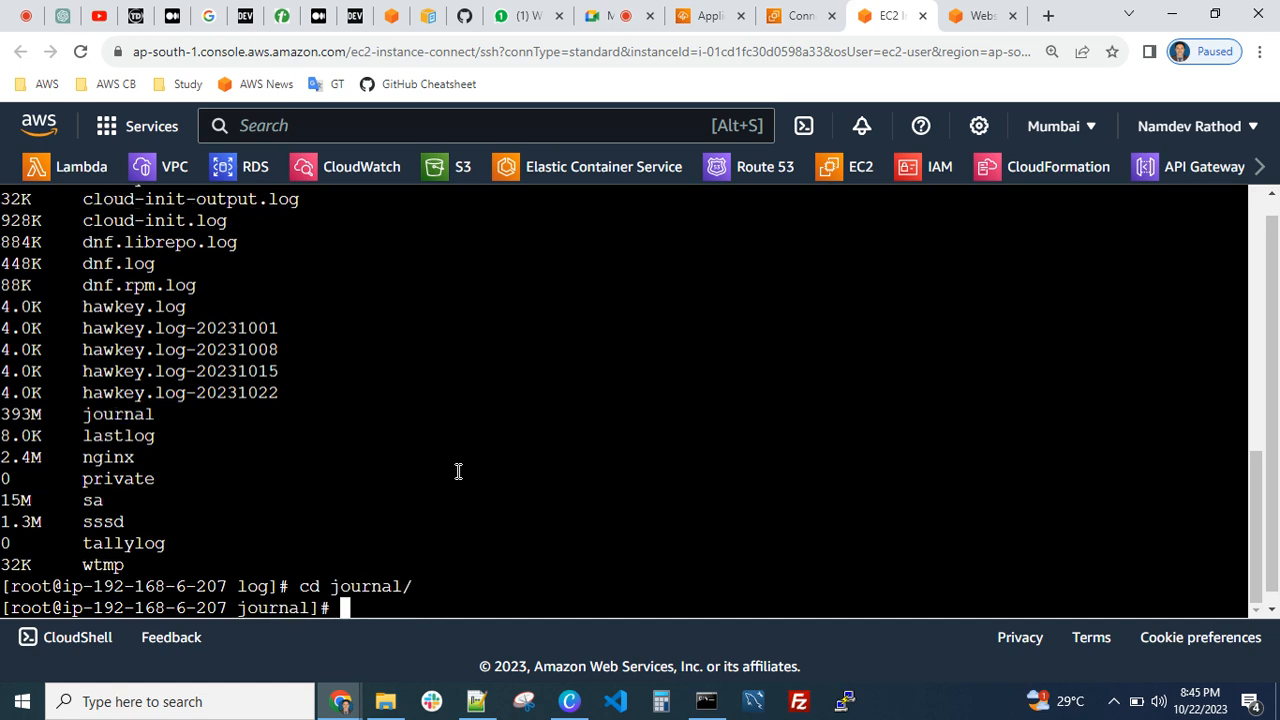
pyautogui.hotkey('ctrl', 'l')
pyautogui.write('ls')
pyautogui.press('Return')
pyautogui.write('ls')
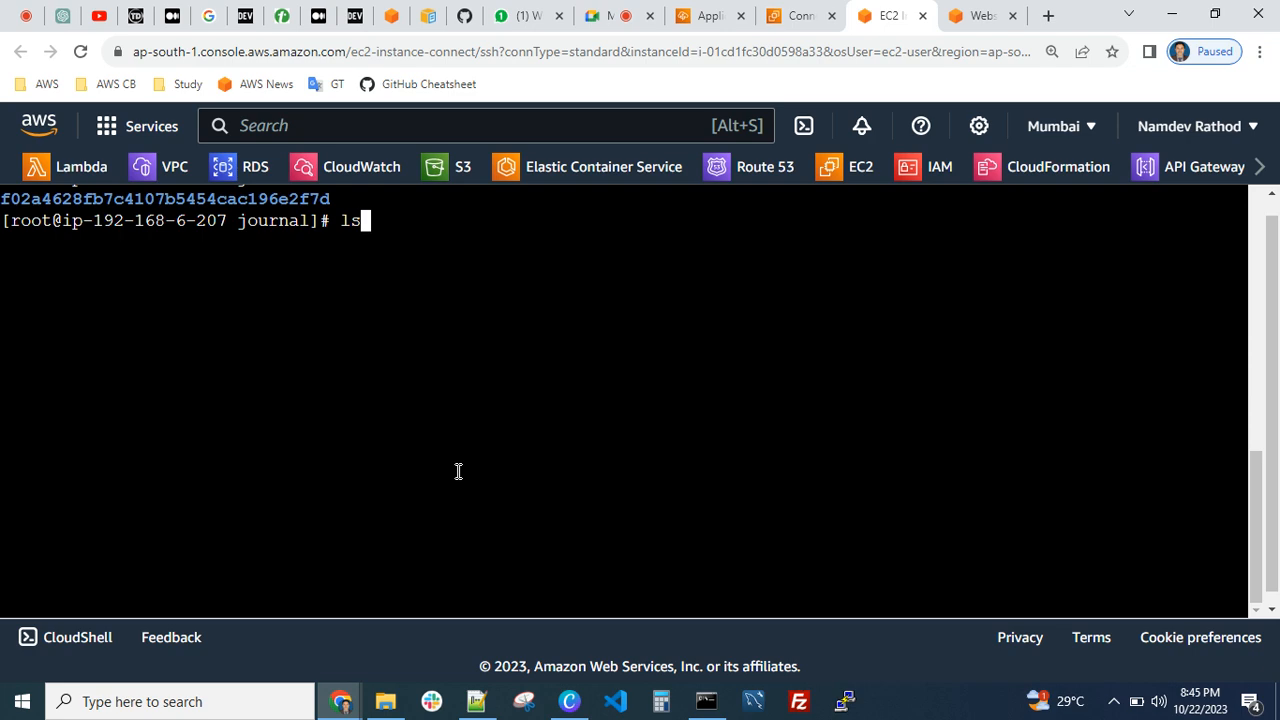
pyautogui.press('Return')
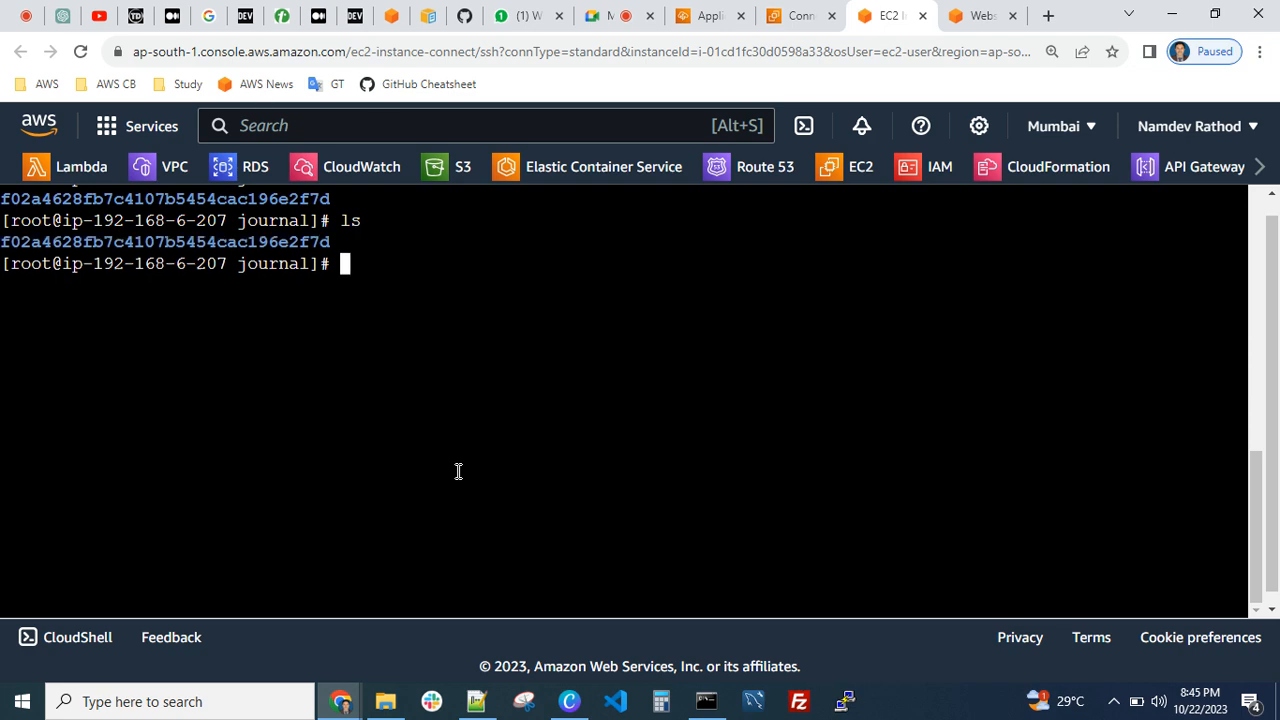
# Enter the f02a4628fb7c4107b5454cac196e2f7d directory, clear the terminal, and list its journal files with ls
pyautogui.write('cd f02a4628fb7c4107b5454cac196e2f7d/')
pyautogui.press('Return')
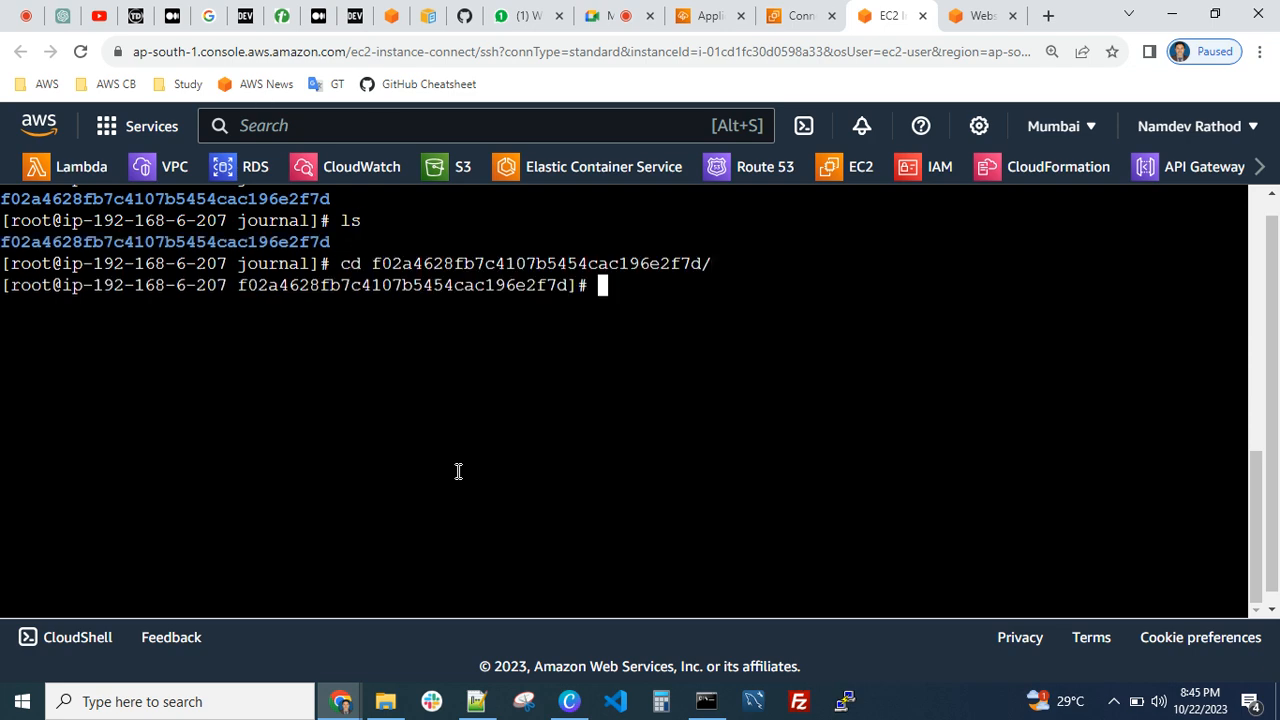
pyautogui.hotkey('ctrl', 'l')
pyautogui.write('ls')
pyautogui.press('Return')
# Measure the size of each journal file in the f02a4628fb7c4107b5454cac196e2f7d directory with du -sh *
pyautogui.write('du -sh ')
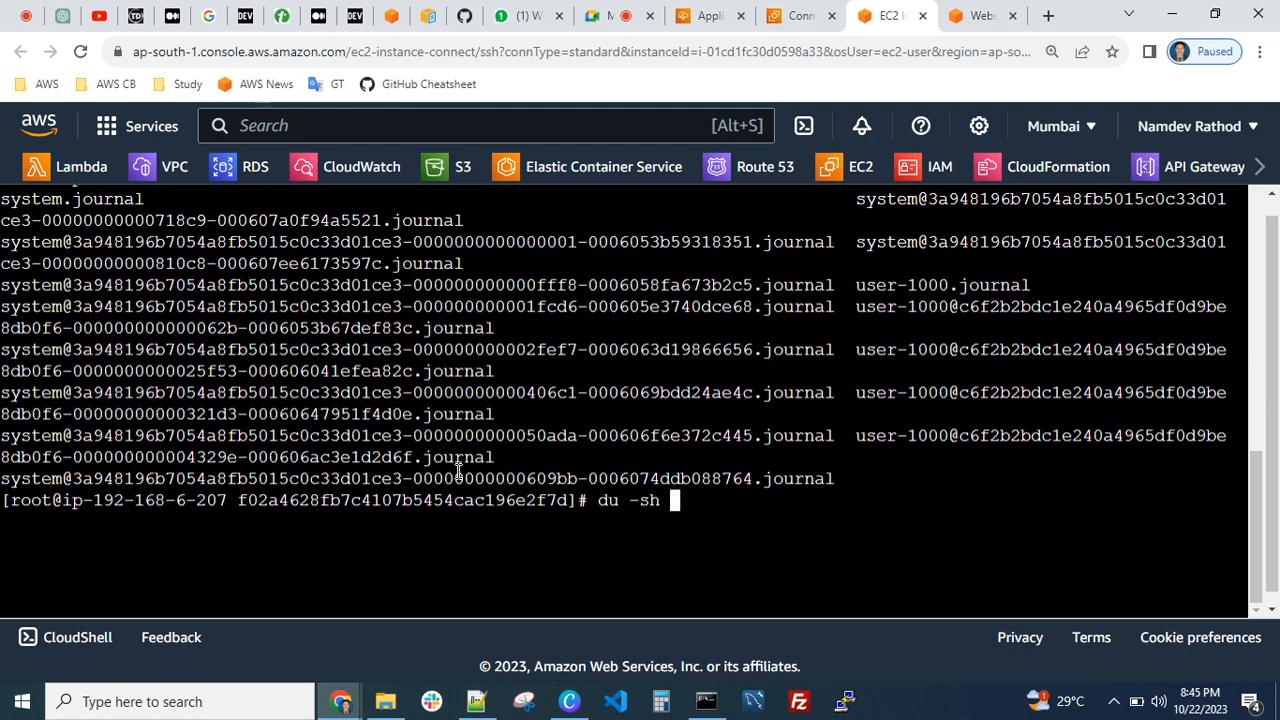
pyautogui.write('*')
pyautogui.press('Return')
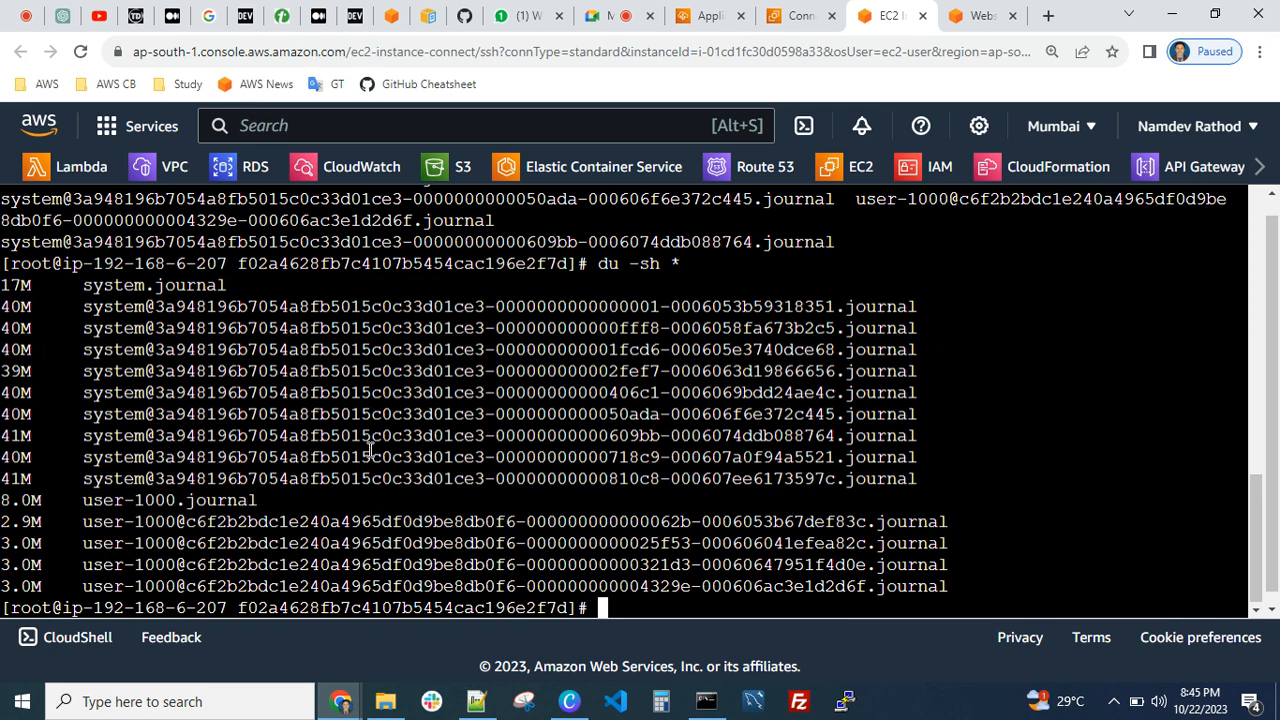
# Clear the terminal and list the journal files again with ls
pyautogui.hotkey('ctrl', 'l')
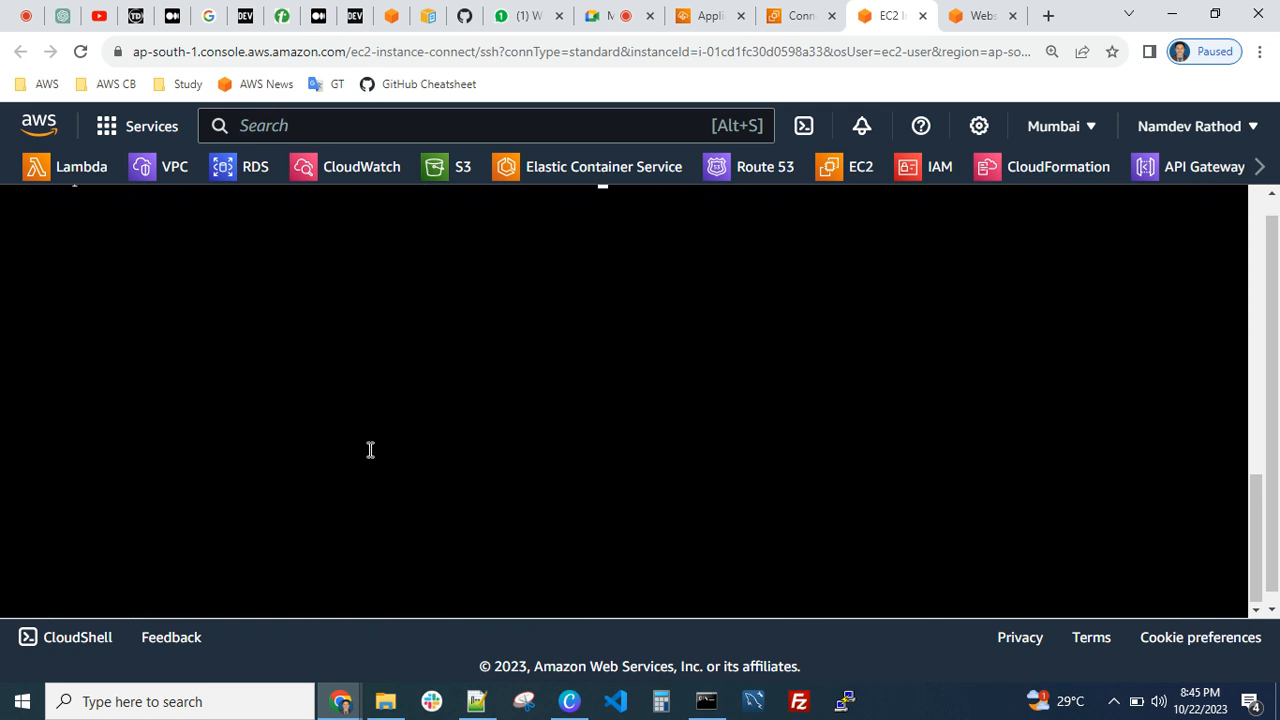
pyautogui.press('Return')
pyautogui.press('Return')
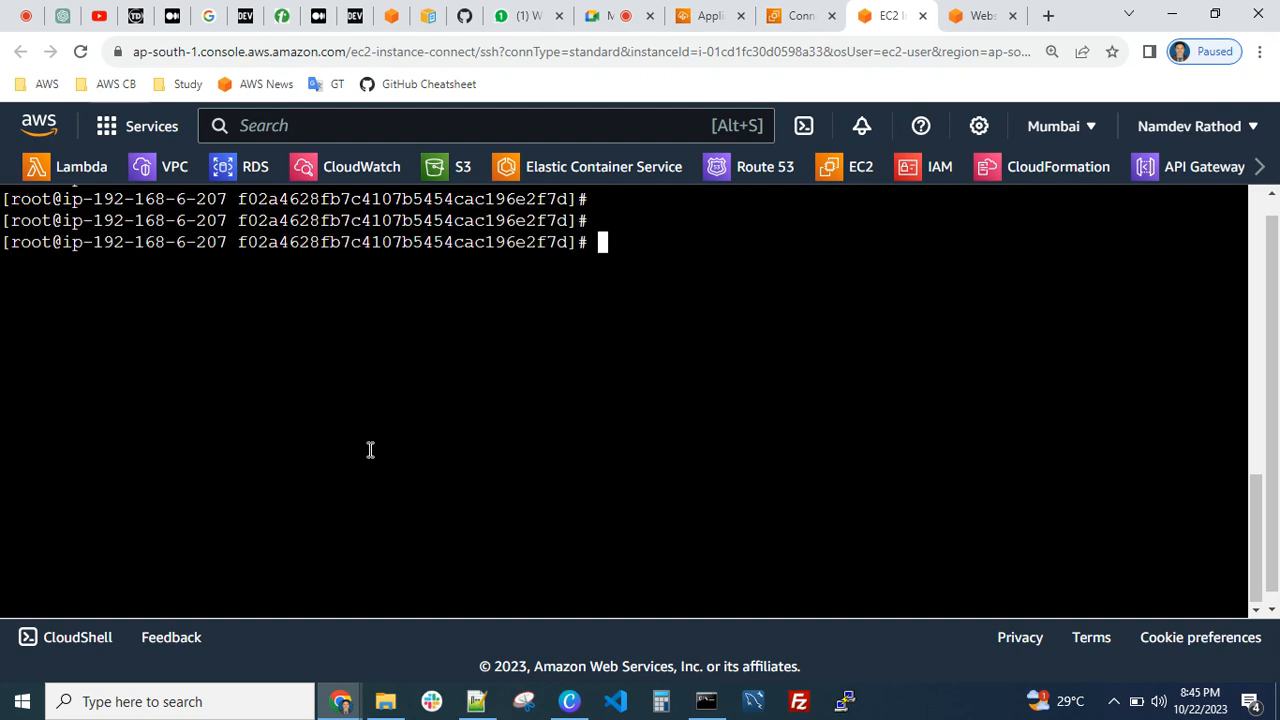
pyautogui.write('ls')
pyautogui.press('Return')
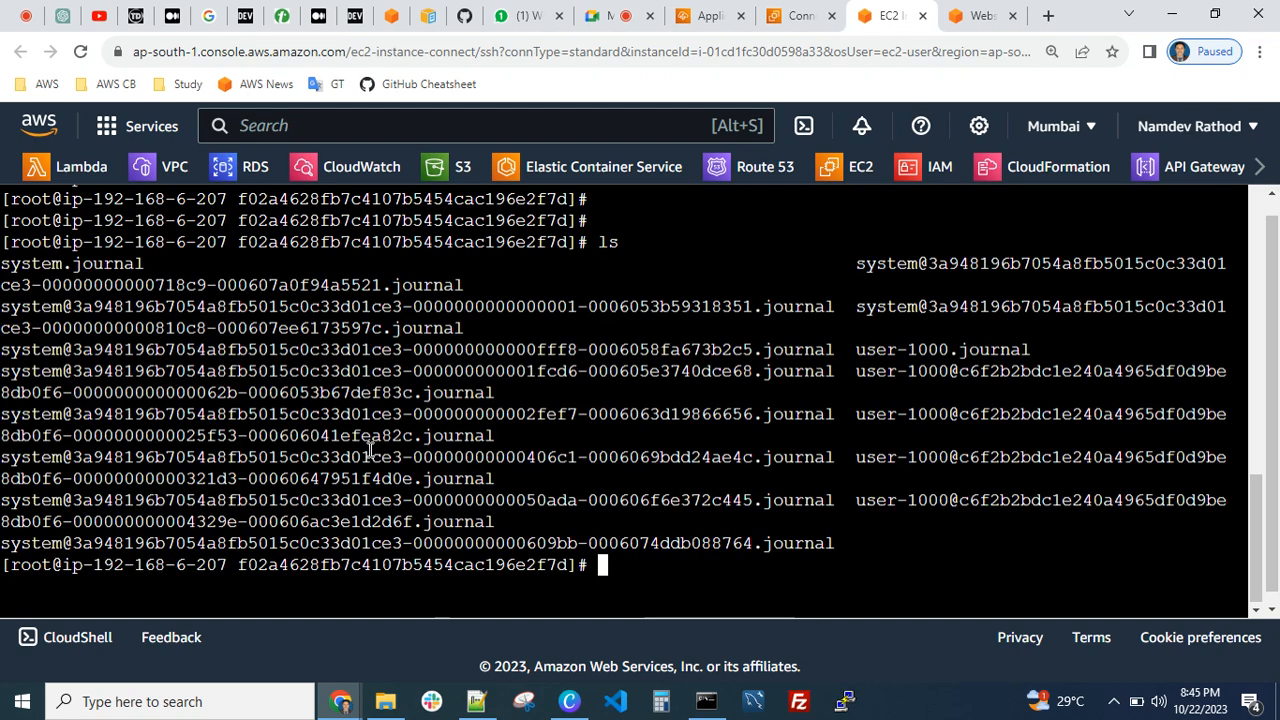
# Return to the parent journal directory with cd .. and clear the terminal
pyautogui.write('cd ..')
pyautogui.press('Return')
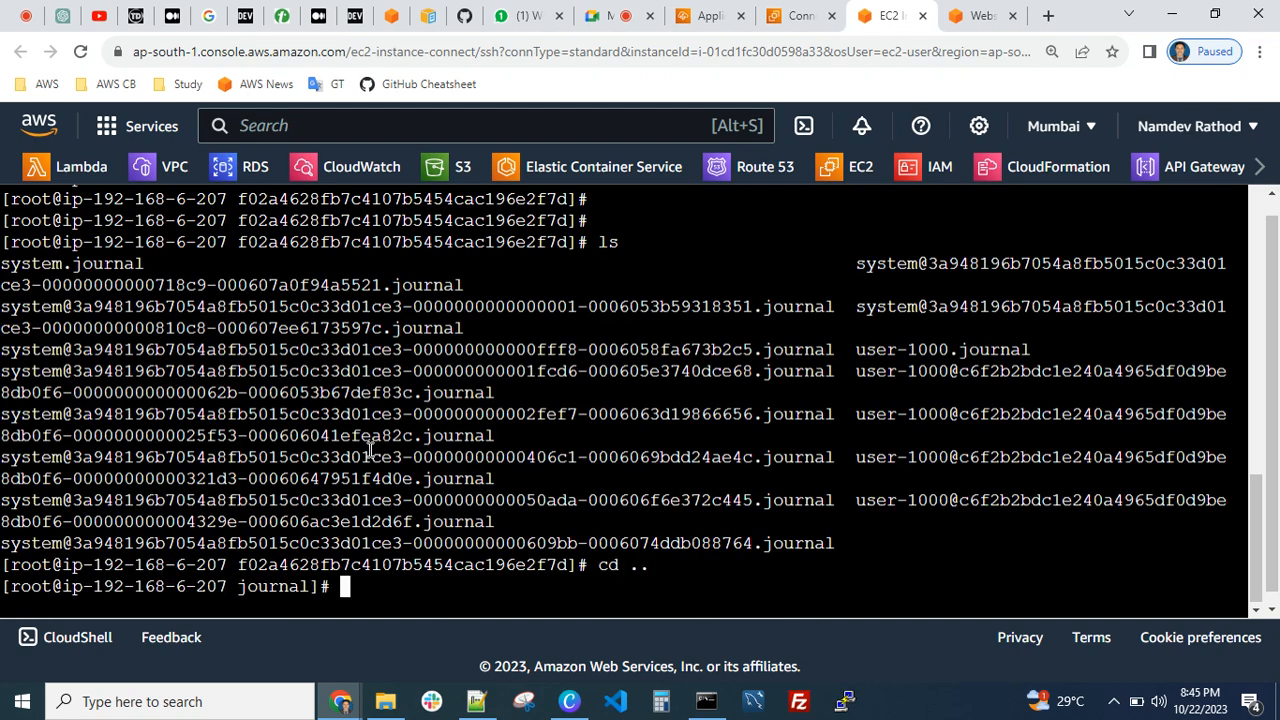
pyautogui.hotkey('ctrl', 'l')
pyautogui.press('Return')
pyautogui.press('Return')
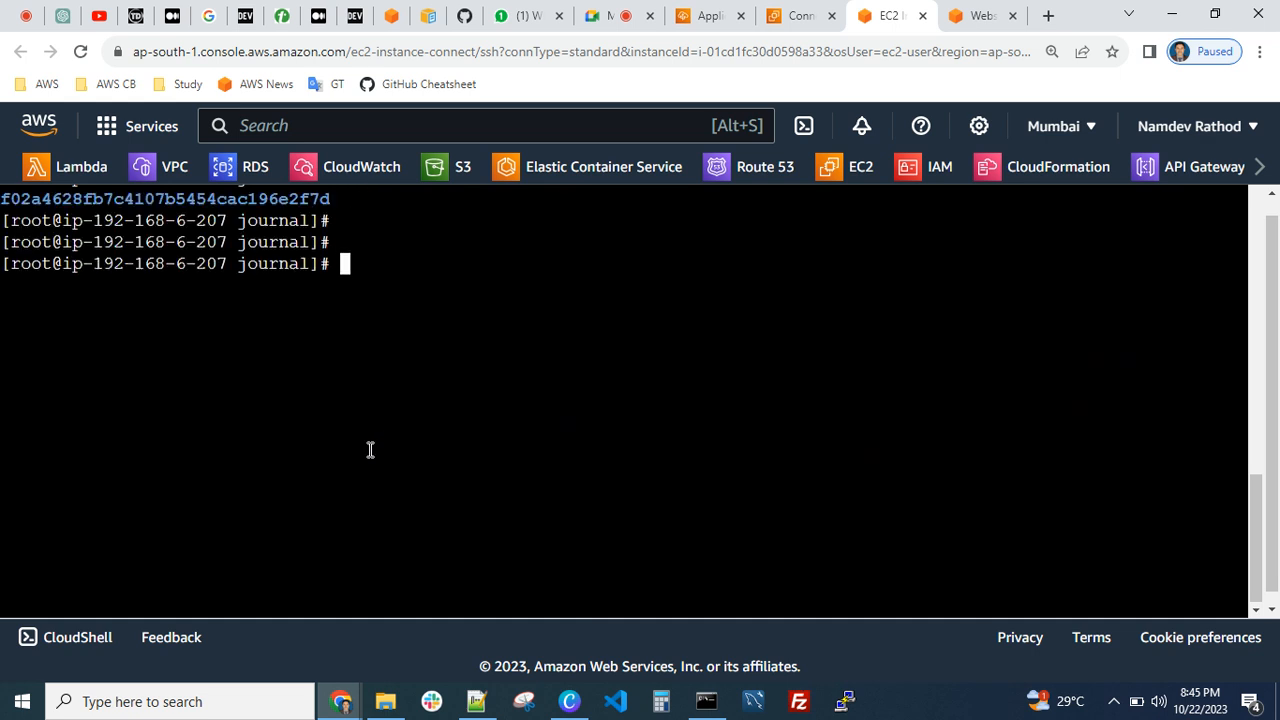
# Go to the log directory with cd /var/log/, clear the terminal, and list its contents with ls
pyautogui.hotkey('ctrl', 'l')
pyautogui.write('cd /var/log/')
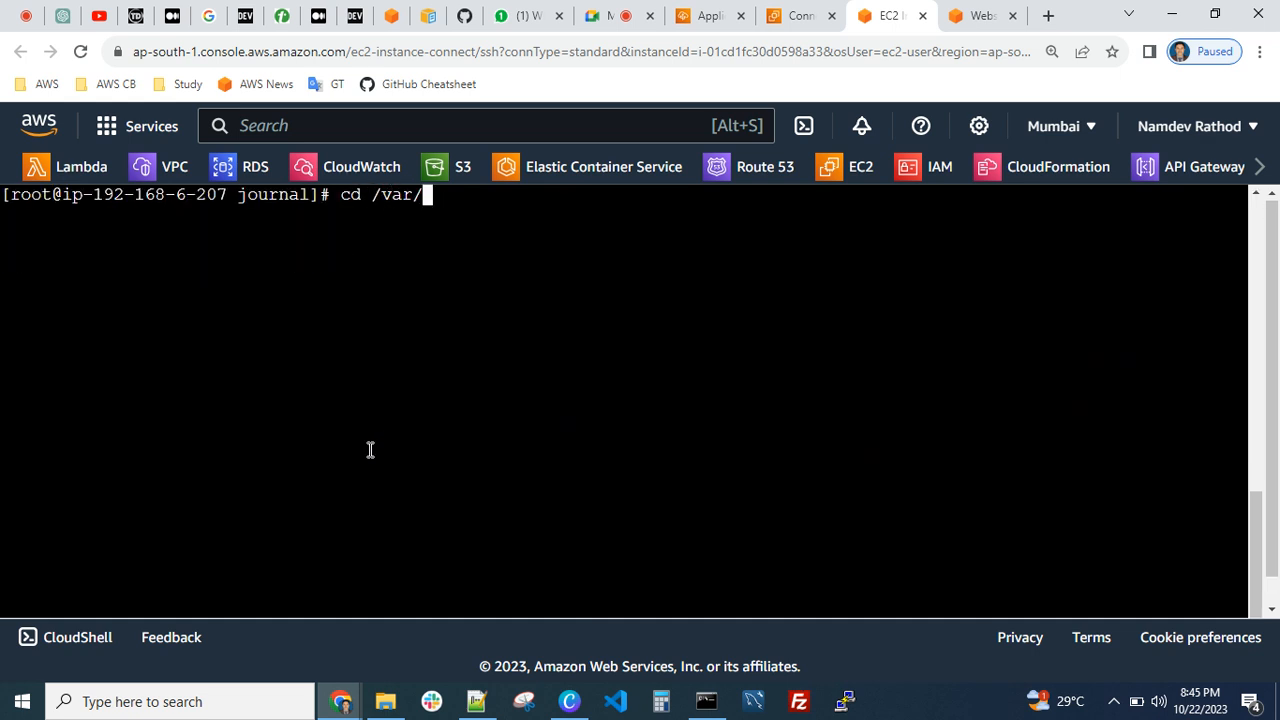
pyautogui.press('Return')
pyautogui.hotkey('ctrl', 'l')
pyautogui.write('ls')
pyautogui.press('Return')
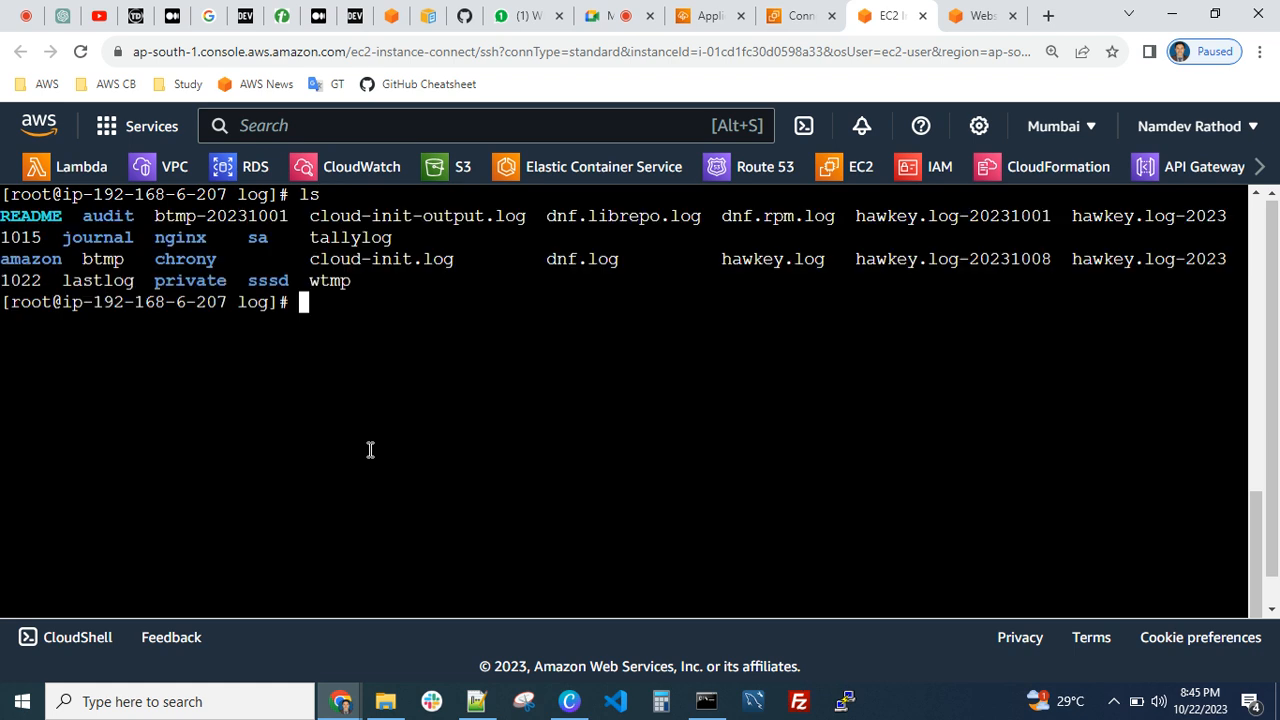
pyautogui.write('cd ng')
pyautogui.hotkey('ctrl', 'c')
# Enter the journal directory with cd journal/ and measure the size of its contents with du -sh *
pyautogui.write('cd jou')
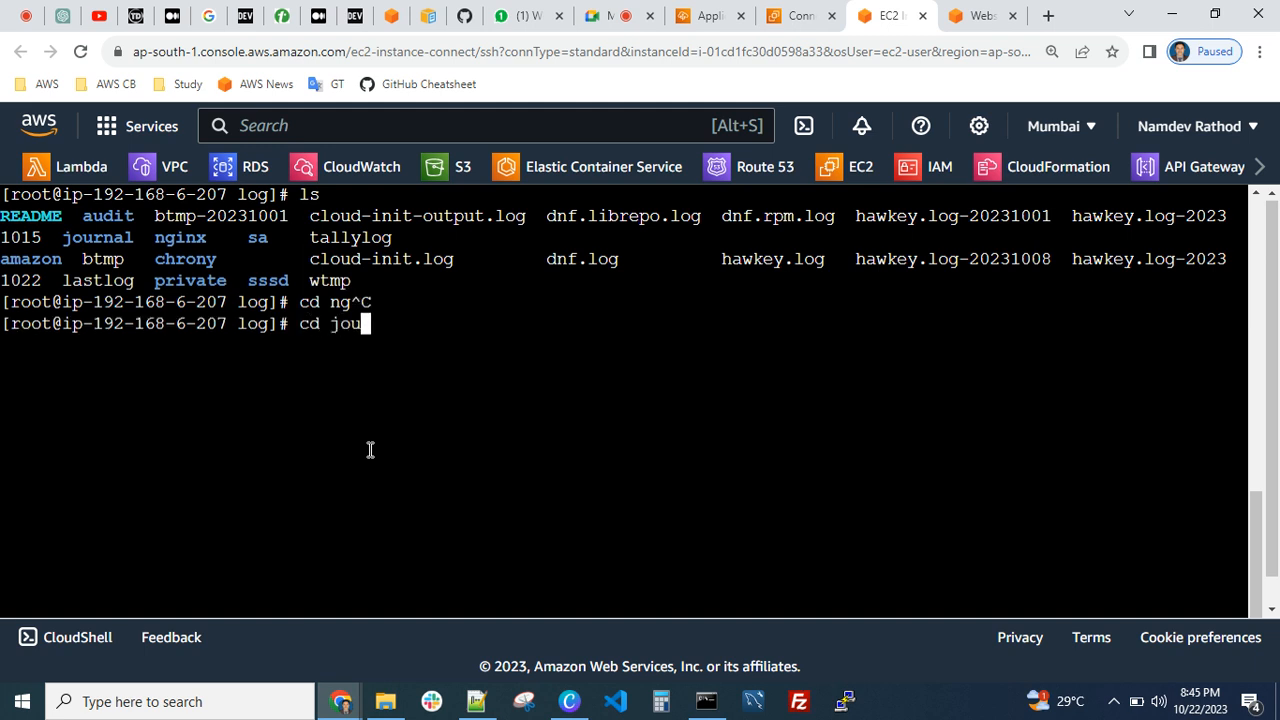
pyautogui.press('Tab')
pyautogui.press('Return')
pyautogui.write('du -sh *')
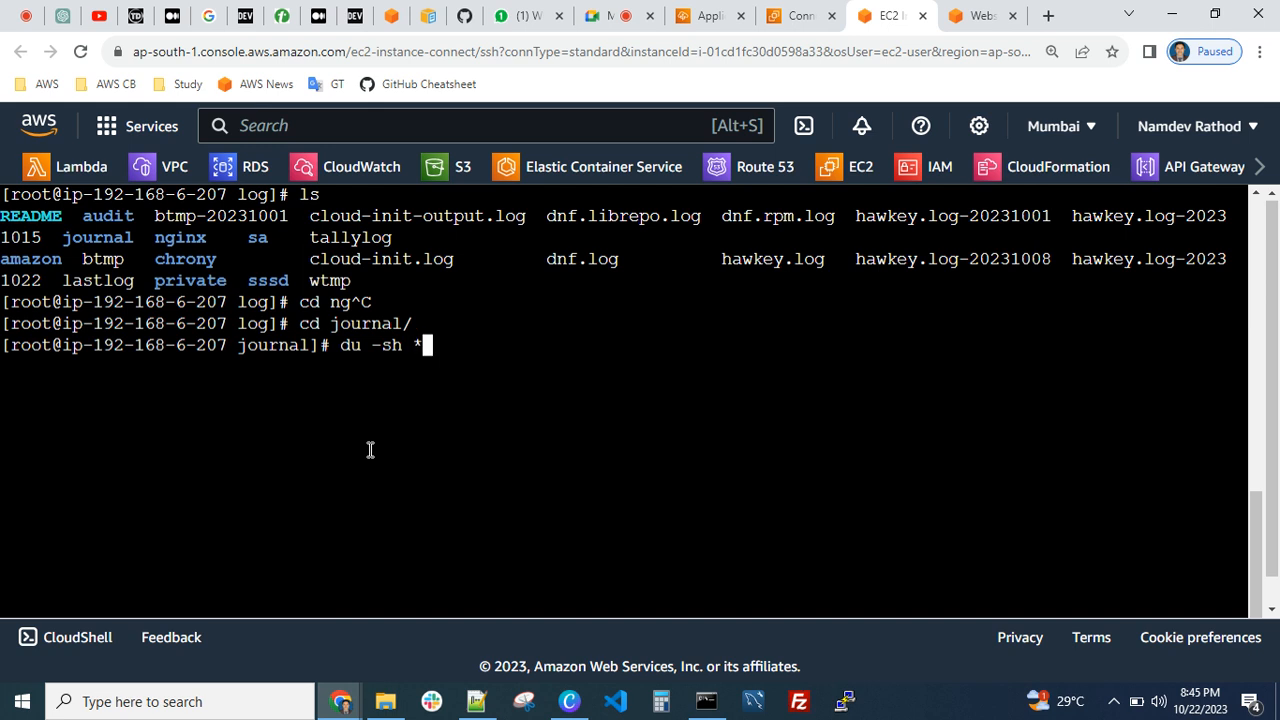
pyautogui.press('Return')
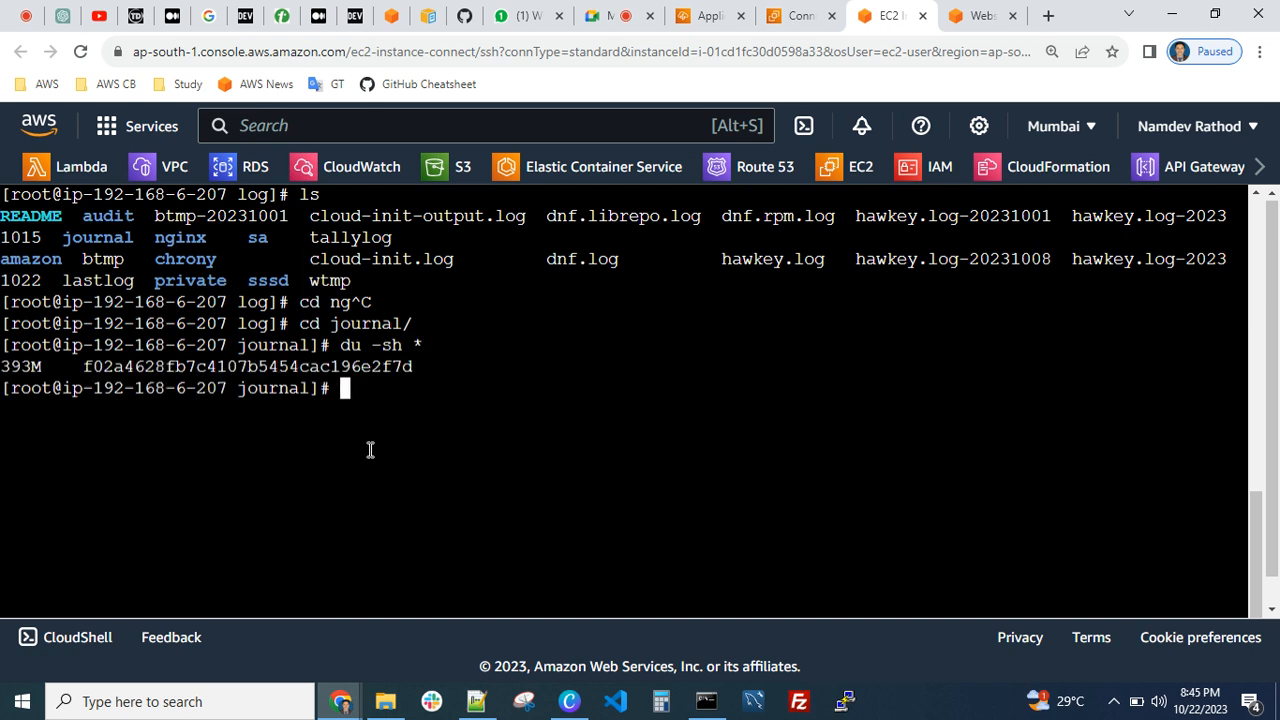
# Enter the f02a4628fb7c4107b5454cac196e2f7d directory inside journal and clear the terminal
pyautogui.write('cd f')
pyautogui.press('Tab')
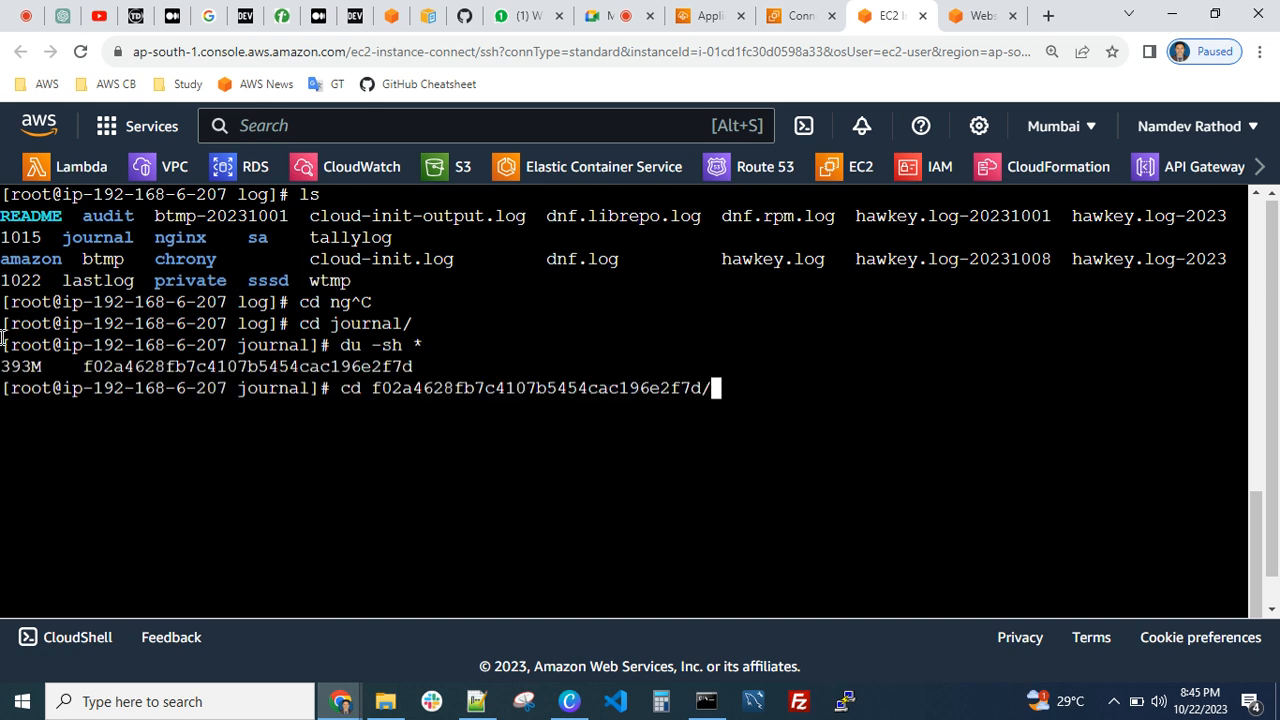
pyautogui.press('Return')
pyautogui.hotkey('ctrl', 'l')
# Print the current directory's full path with pwd and list its journal files with ls
pyautogui.write('pwd')
pyautogui.press('Return')
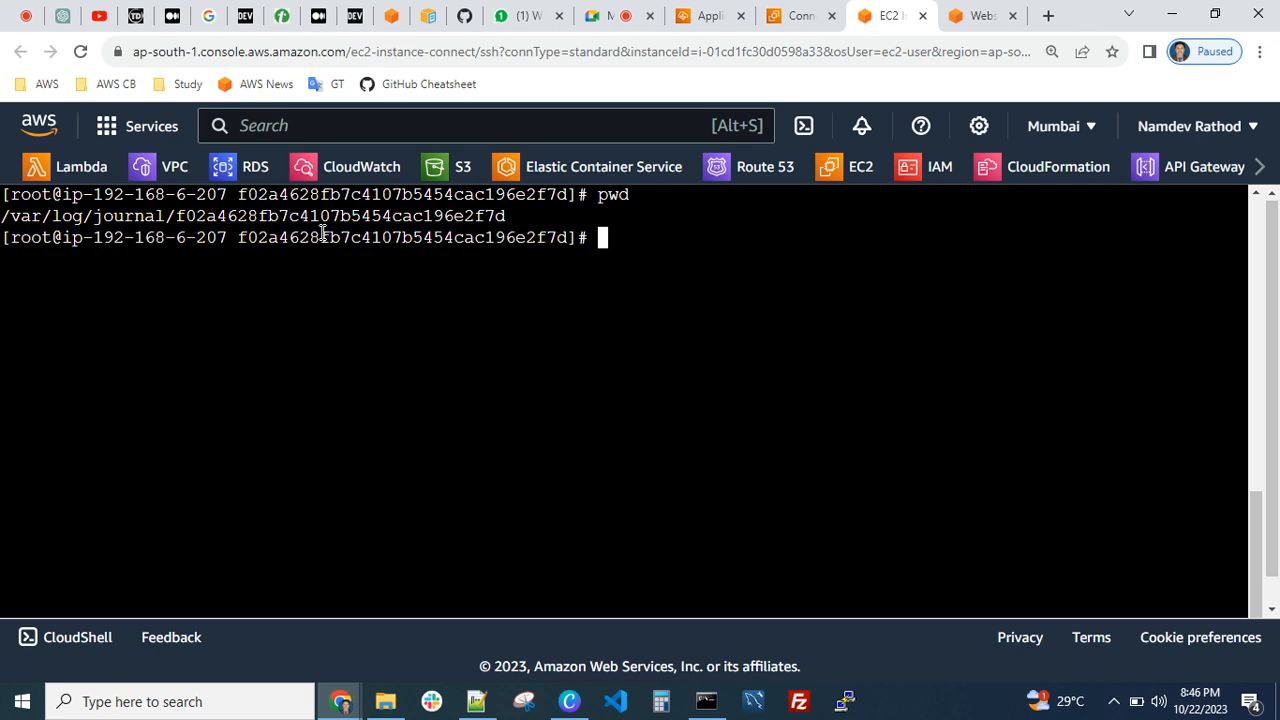
pyautogui.write('ls')
pyautogui.press('Return')
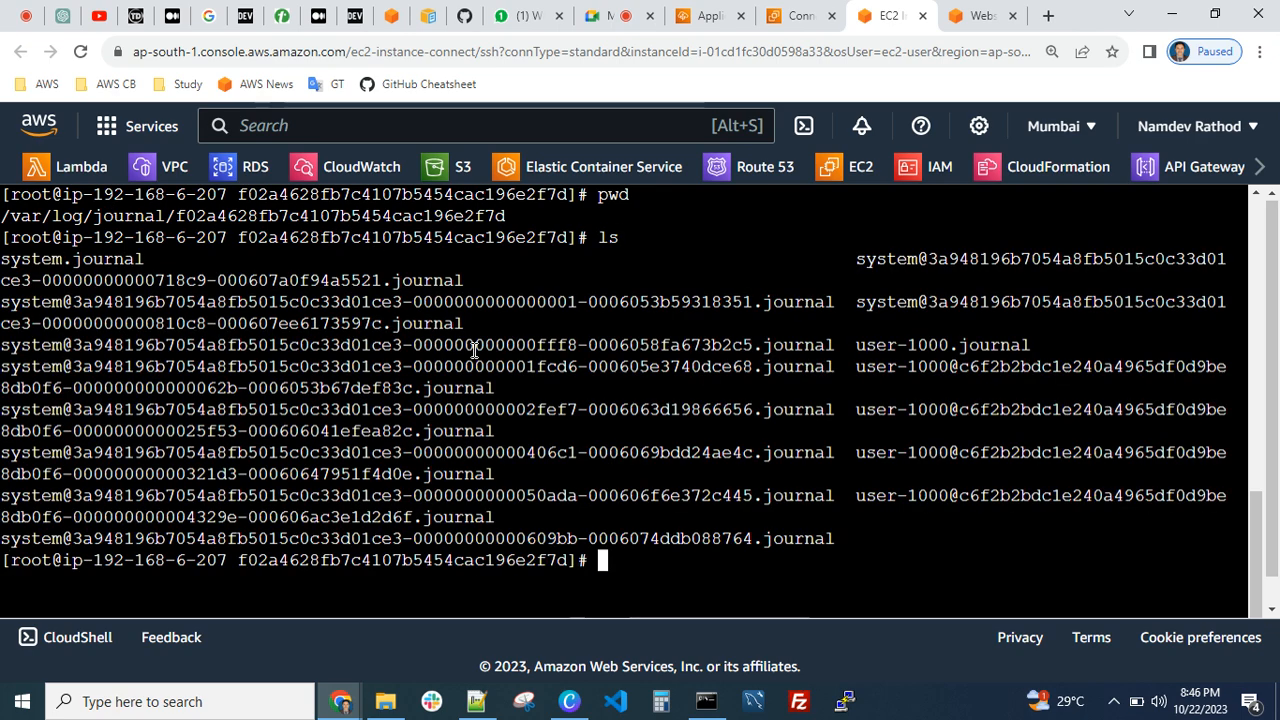
# Measure each journal file's size with du -sh *, highlight user-1000.journal in the output, and clear the terminal
pyautogui.write('du -sh *')
pyautogui.press('Return')
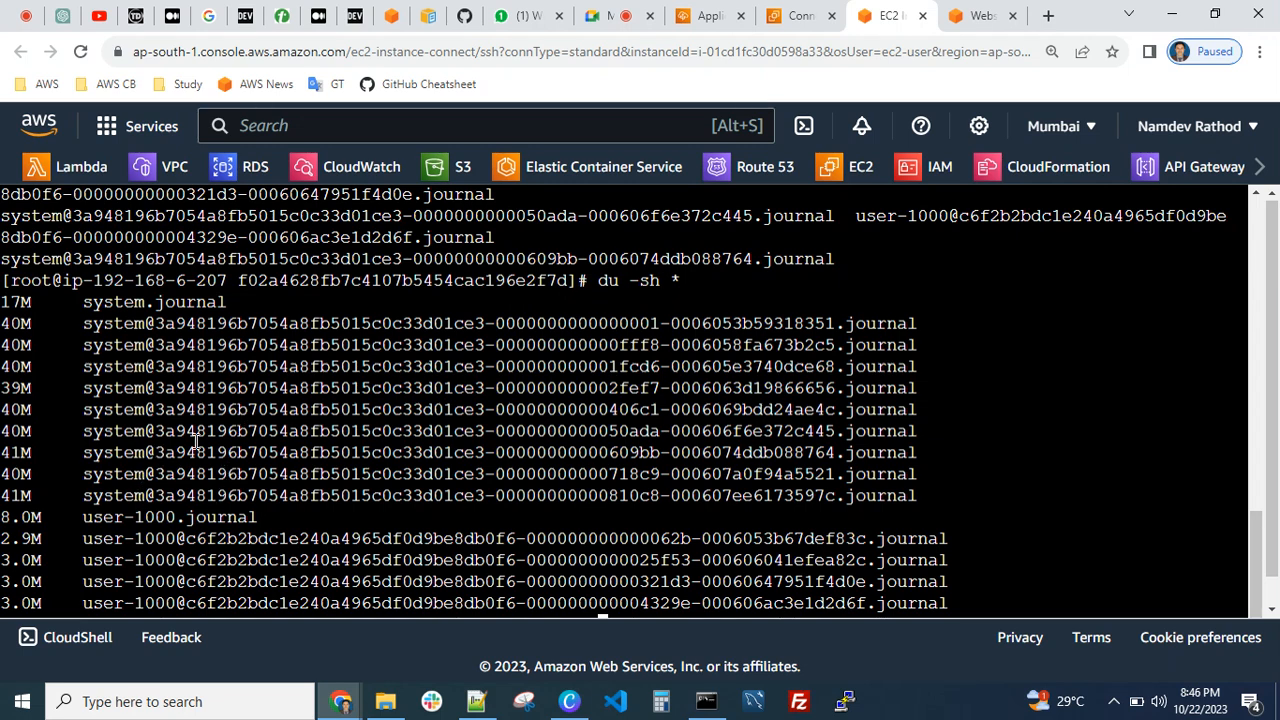
pyautogui.moveTo(252, 517); pyautogui.dragTo(88, 523)
pyautogui.click(99, 517)
pyautogui.moveTo(268, 520); pyautogui.dragTo(82, 520)
pyautogui.click(16, 517)
pyautogui.hotkey('ctrl', 'l')
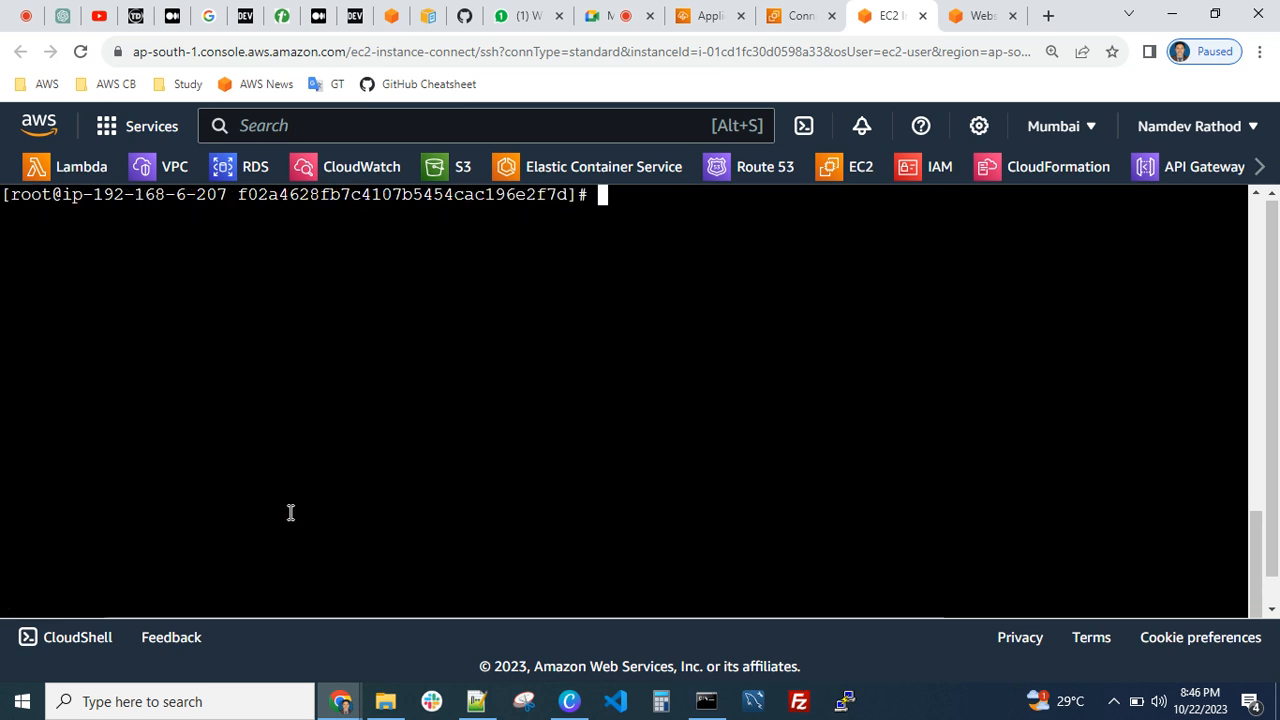
pyautogui.write('tail -')
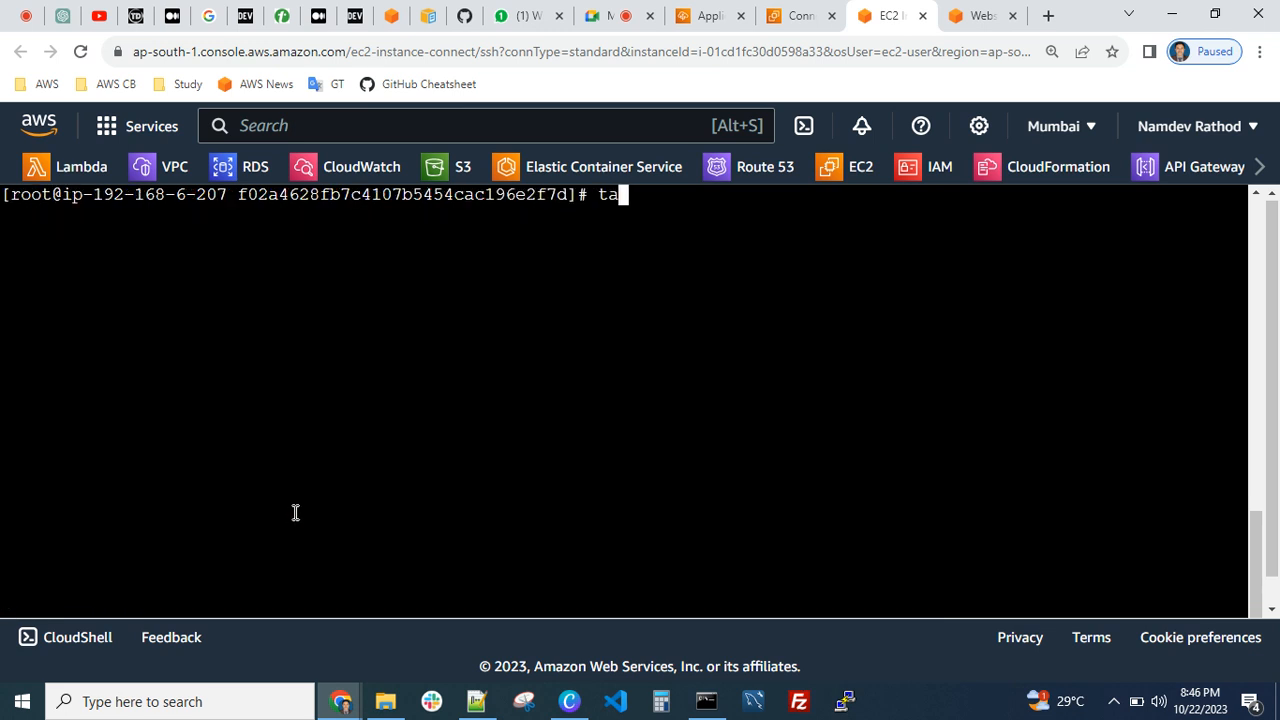
pyautogui.write('f j')
pyautogui.press('BackSpace')
pyautogui.press('BackSpace')
pyautogui.hotkey('ctrl', 'c')
pyautogui.hotkey('ctrl', 'l')
pyautogui.press('Return')
pyautogui.press('Return')
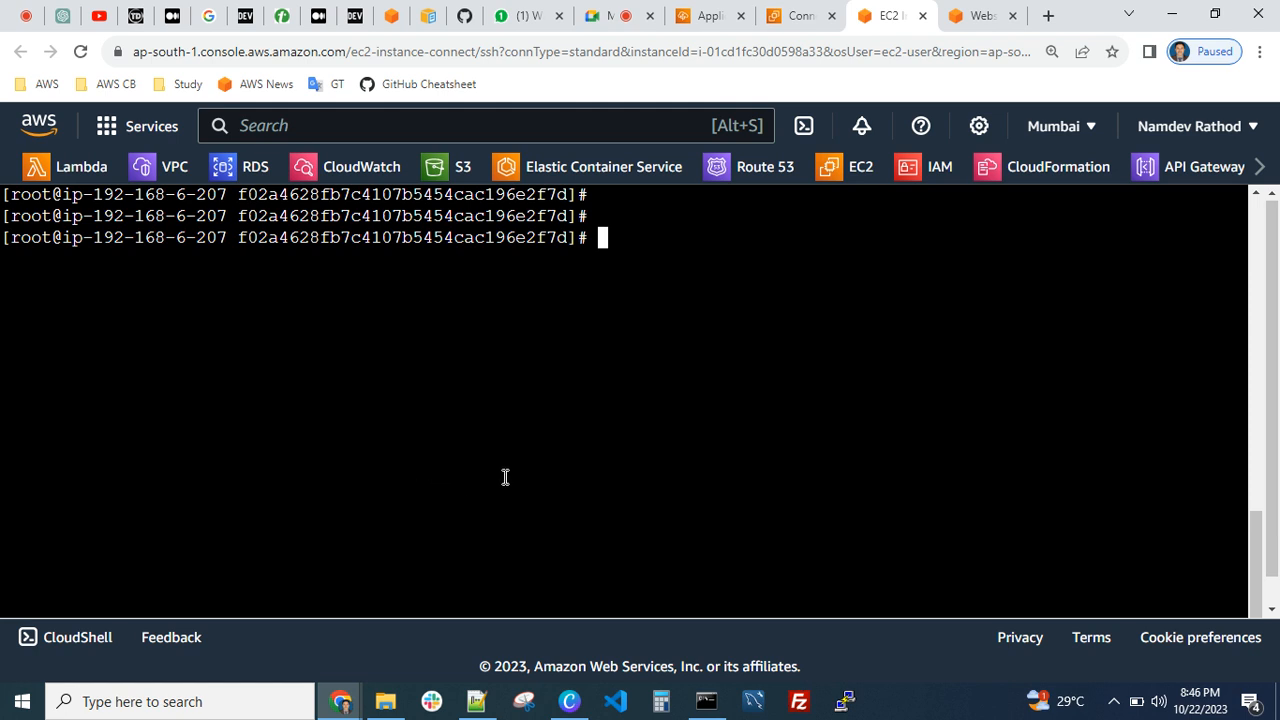
# List the journal files with ls, and show their permissions, sizes and dates with ll
pyautogui.scroll(1, 552, 446)
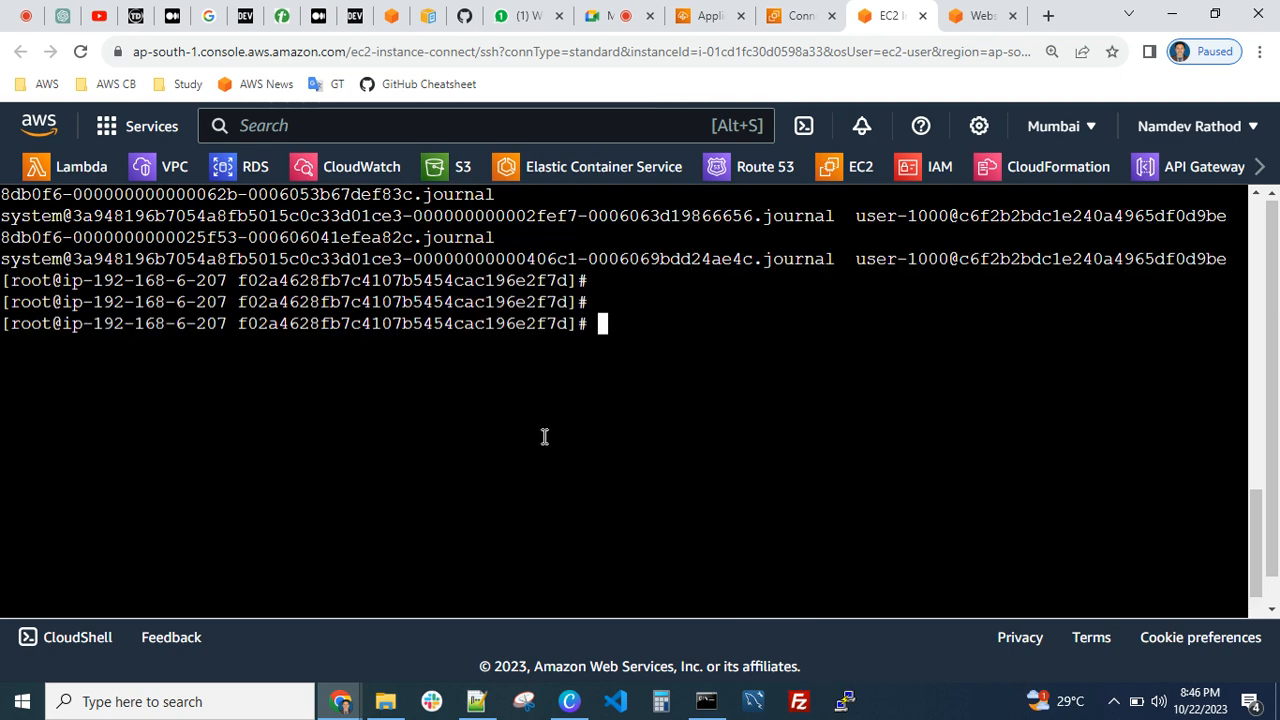
pyautogui.write('ls')
pyautogui.press('Return')
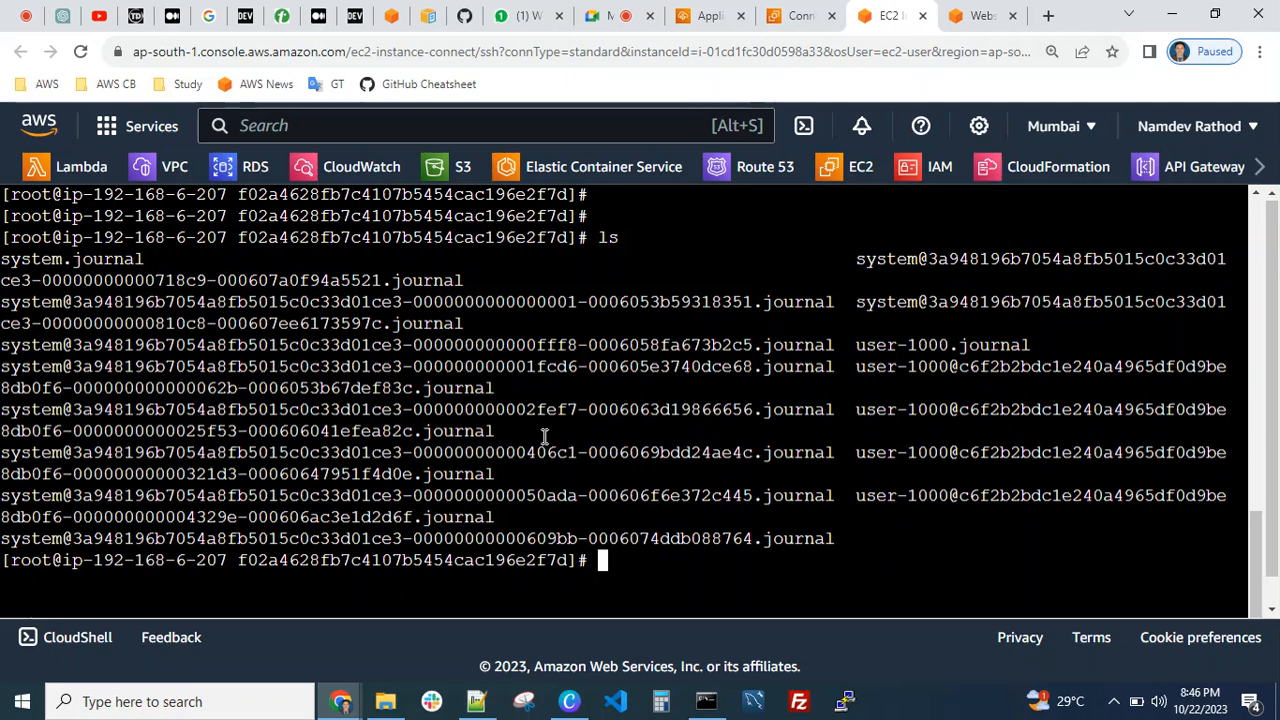
pyautogui.write('ll')
pyautogui.press('Return')
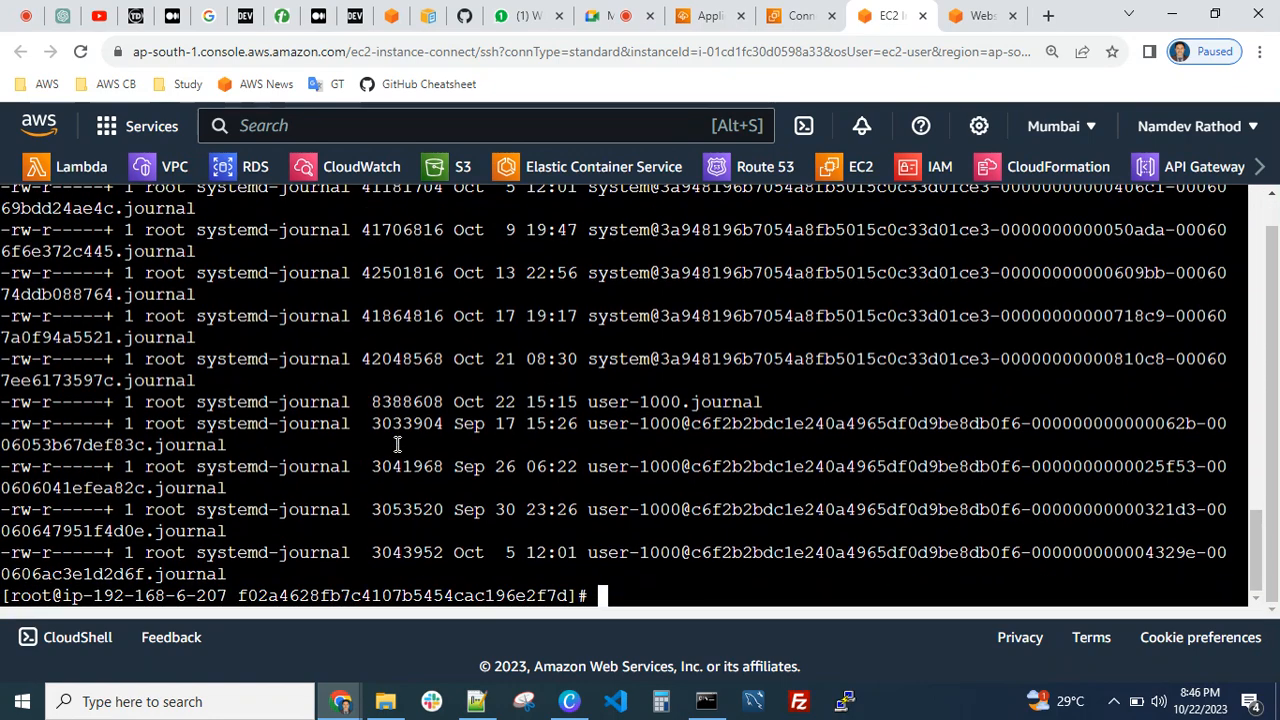
pyautogui.write('rm')
pyautogui.press('BackSpace')
pyautogui.press('BackSpace')
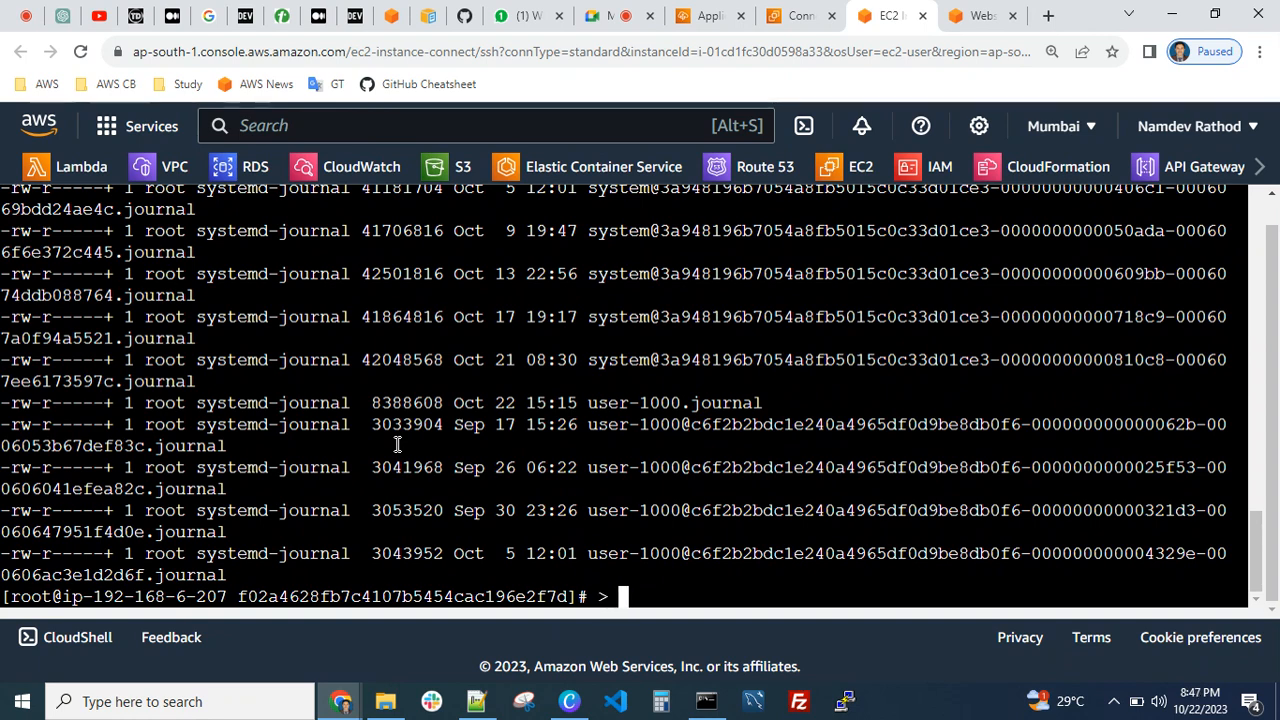
# Begin a shell redirection command that targets the user-1000 journal file, entering its name as user-1000 after the > operator
pyautogui.write('user-1000')
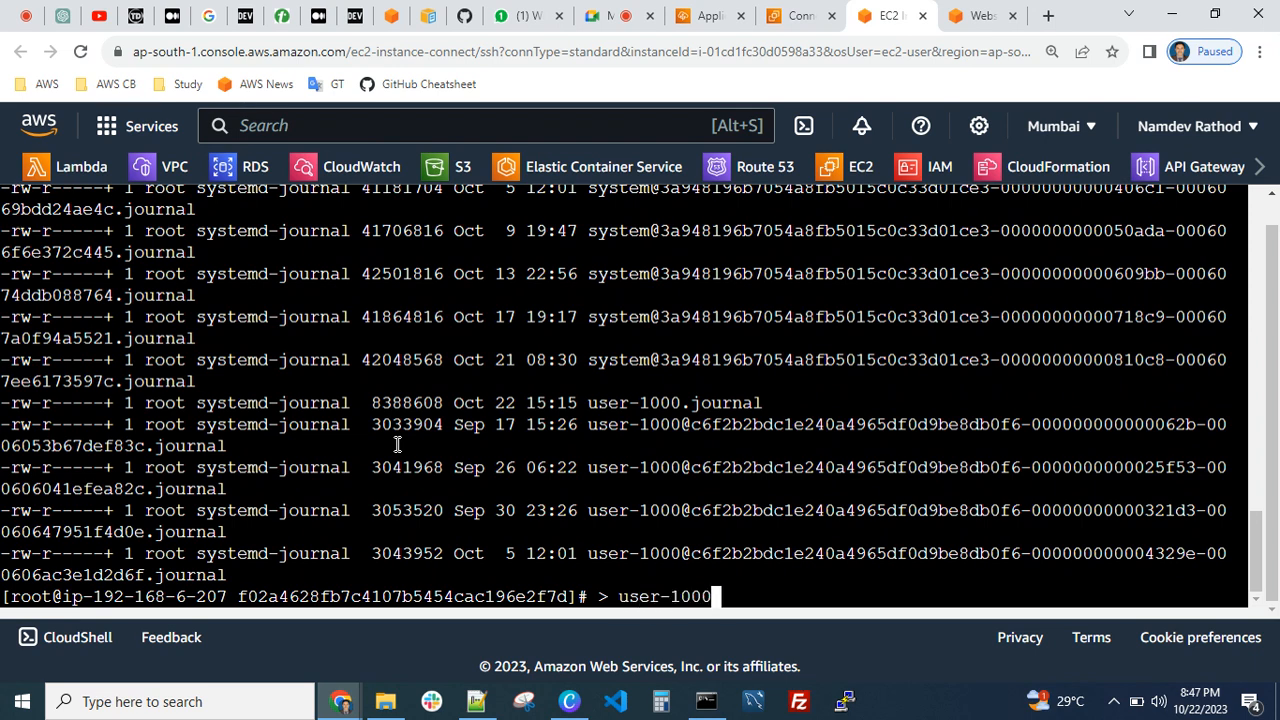
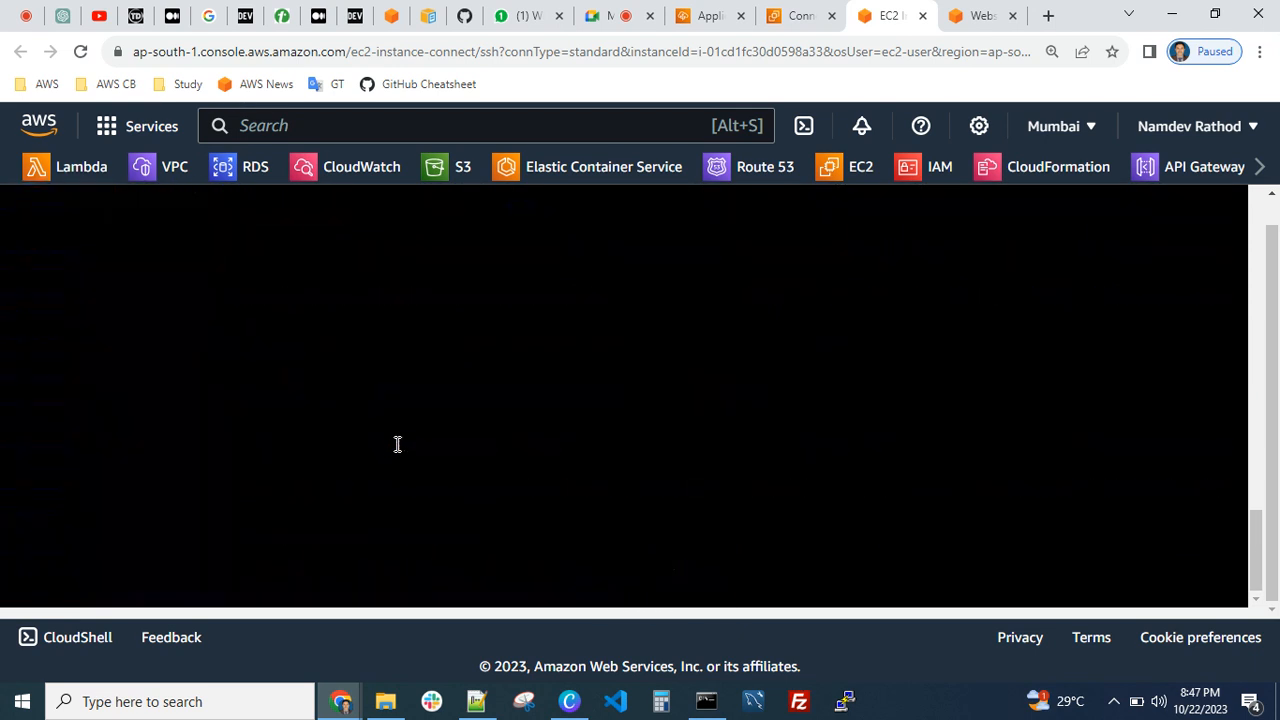
pyautogui.press('Return')
pyautogui.press('Return')
pyautogui.press('Return')
pyautogui.press('Return')
pyautogui.press('Return')
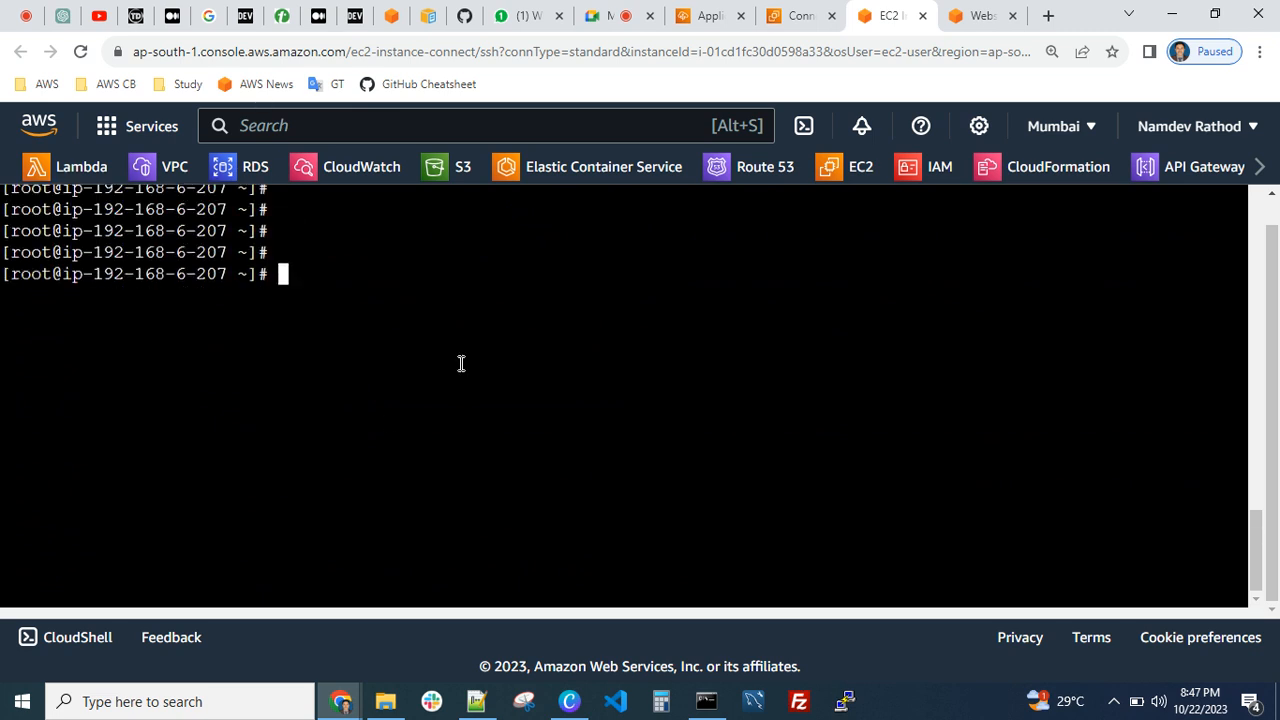
# Search the web in a new browser tab for how to generate a dummy large size file in Linux
pyautogui.click(1049, 17)
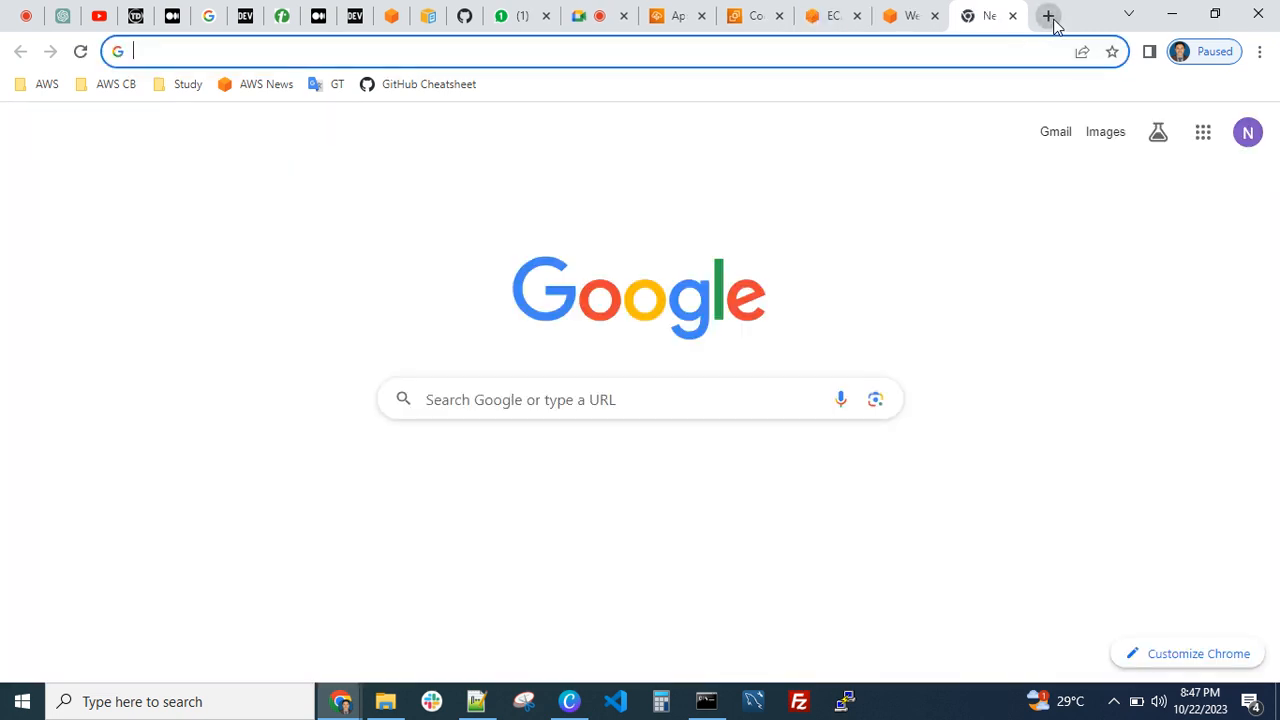
pyautogui.write('how to ')
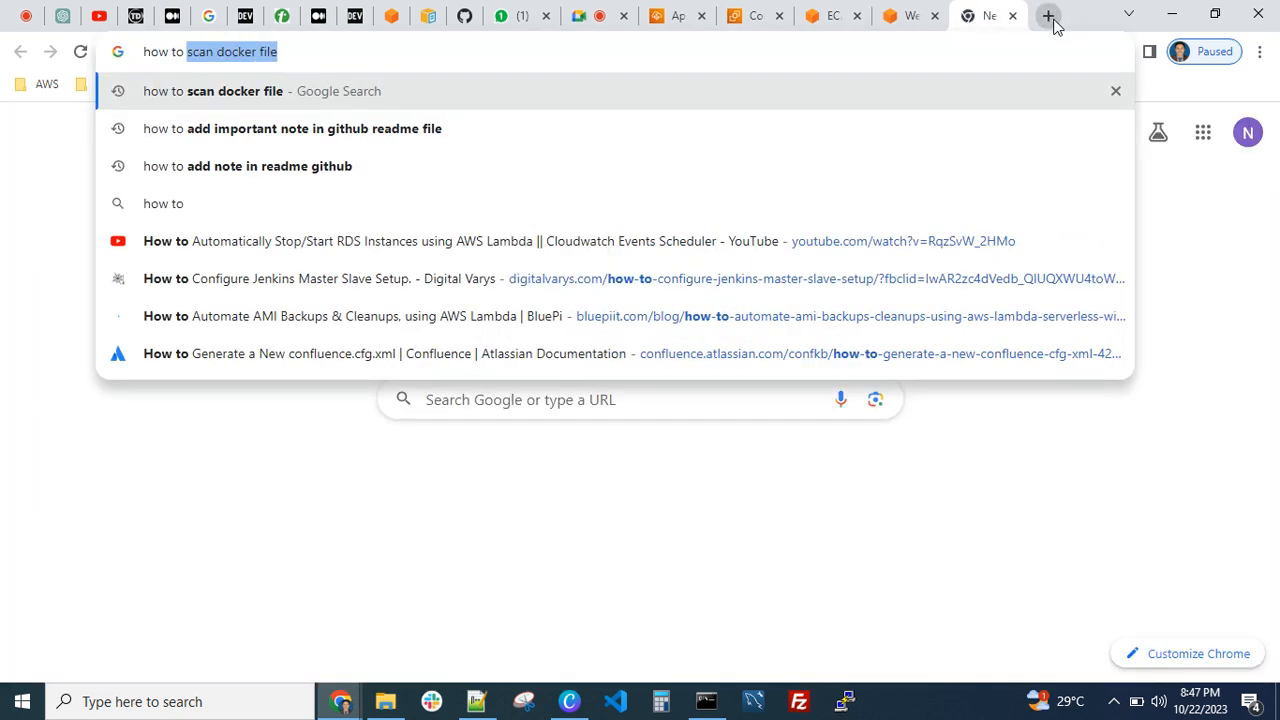
pyautogui.write('denerate dum')
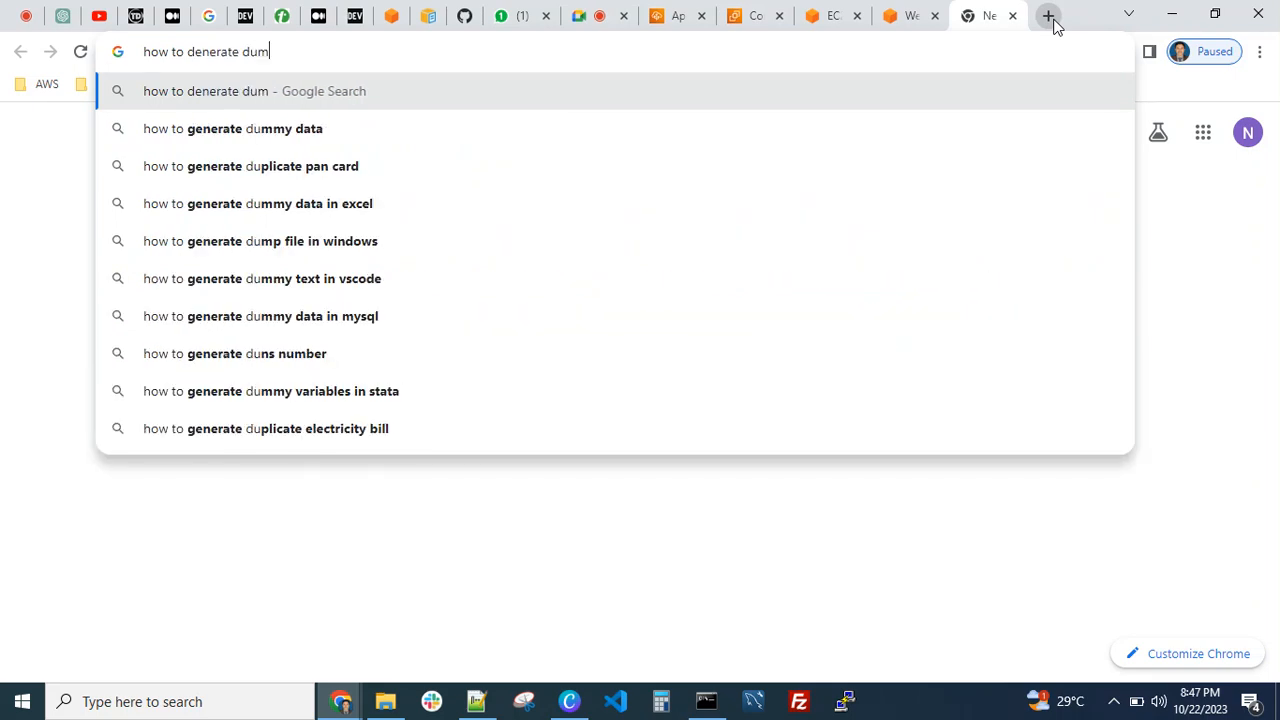
pyautogui.write('my lar')
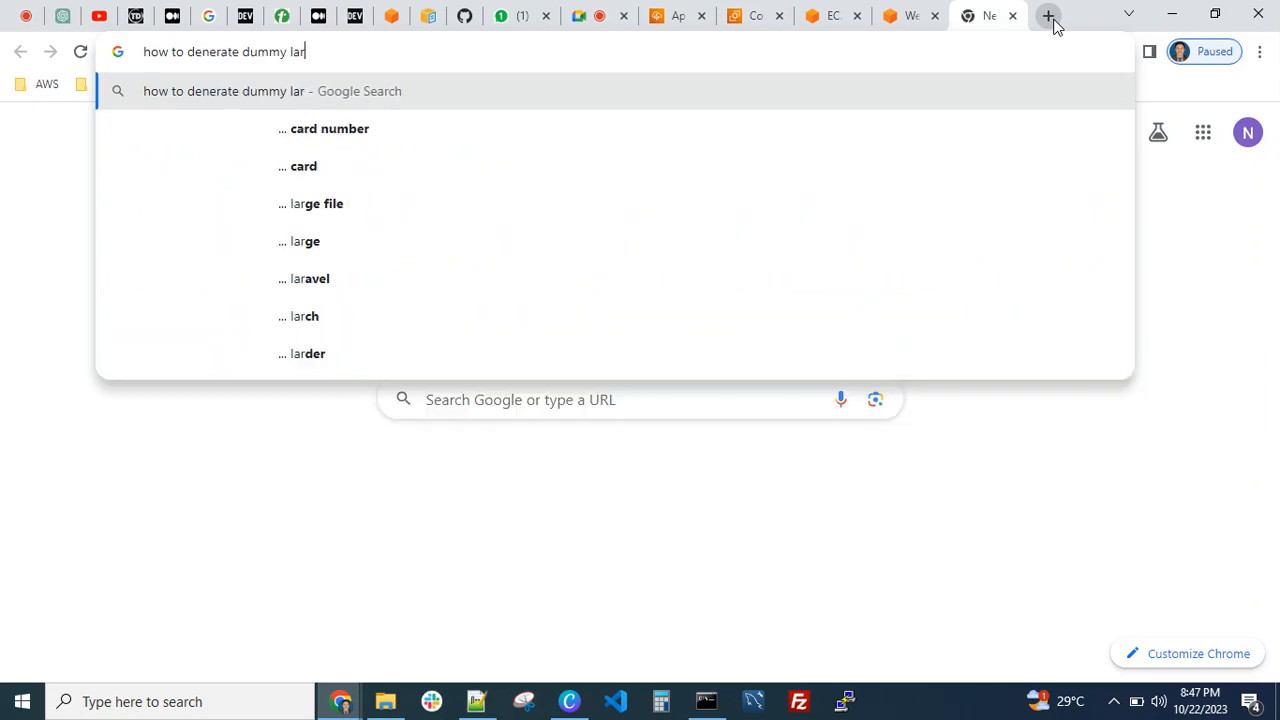
pyautogui.write('ge siz')
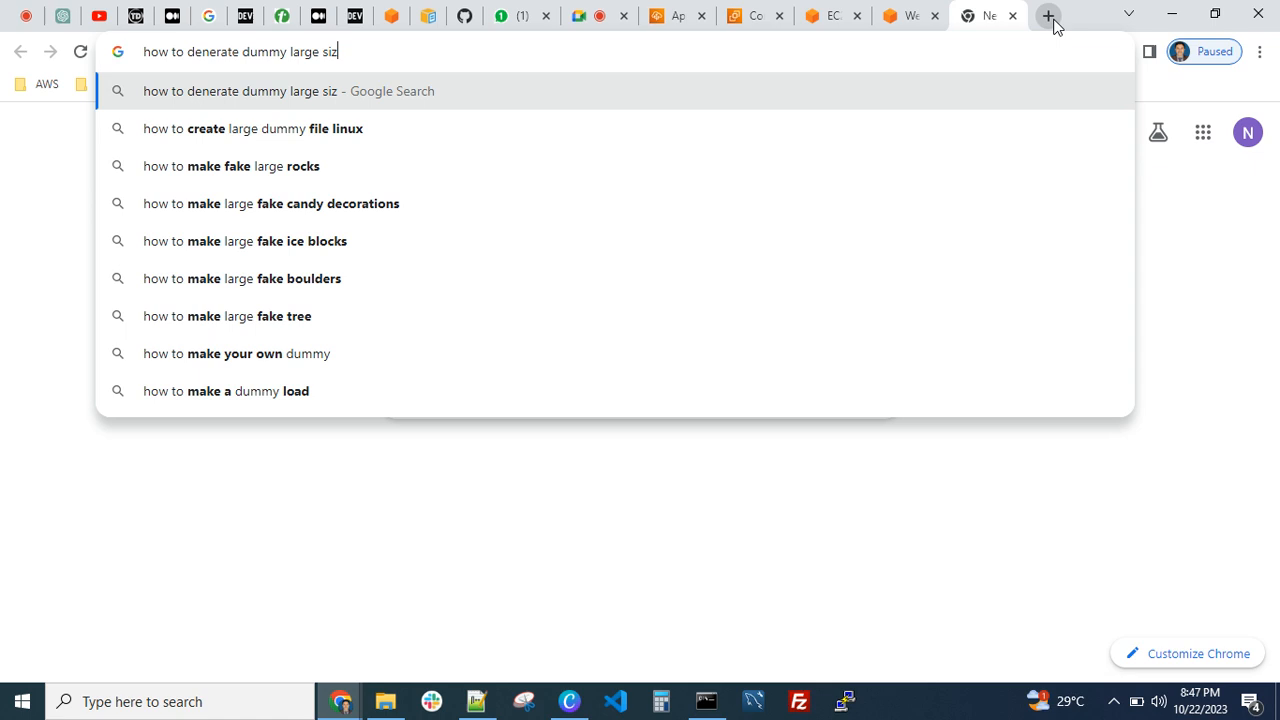
pyautogui.write('e file in linux')
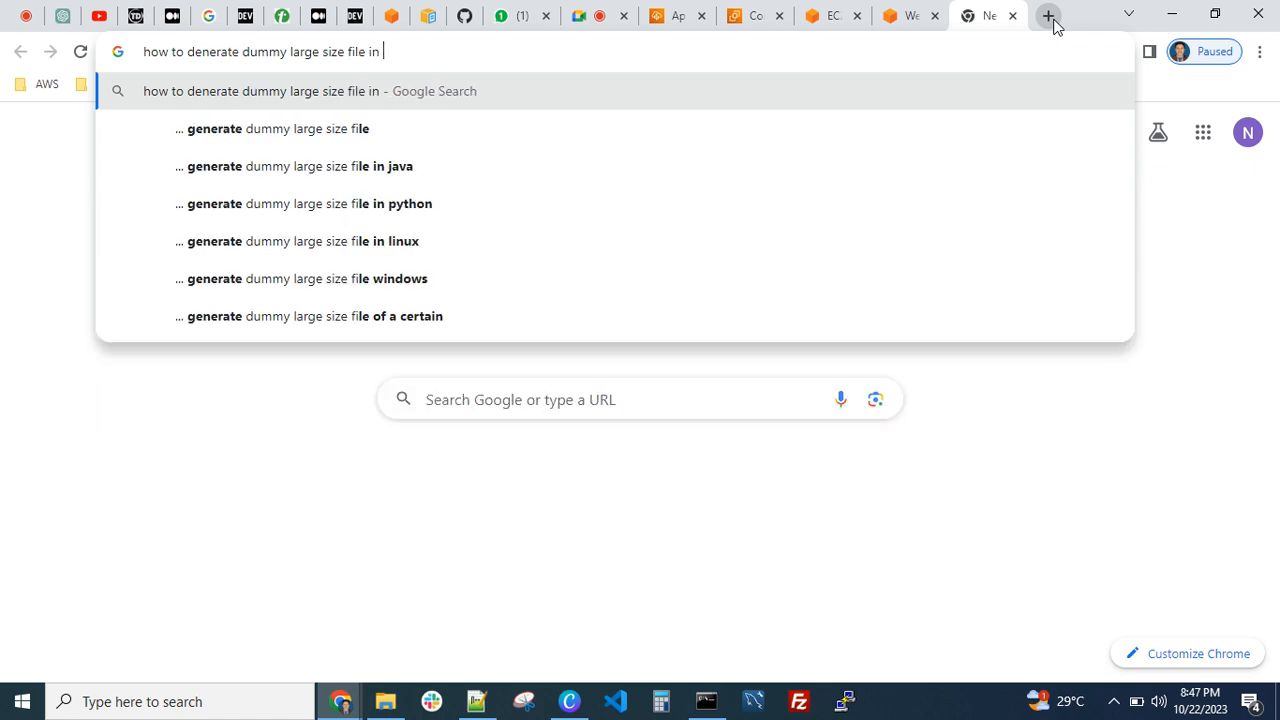
pyautogui.press('Return')
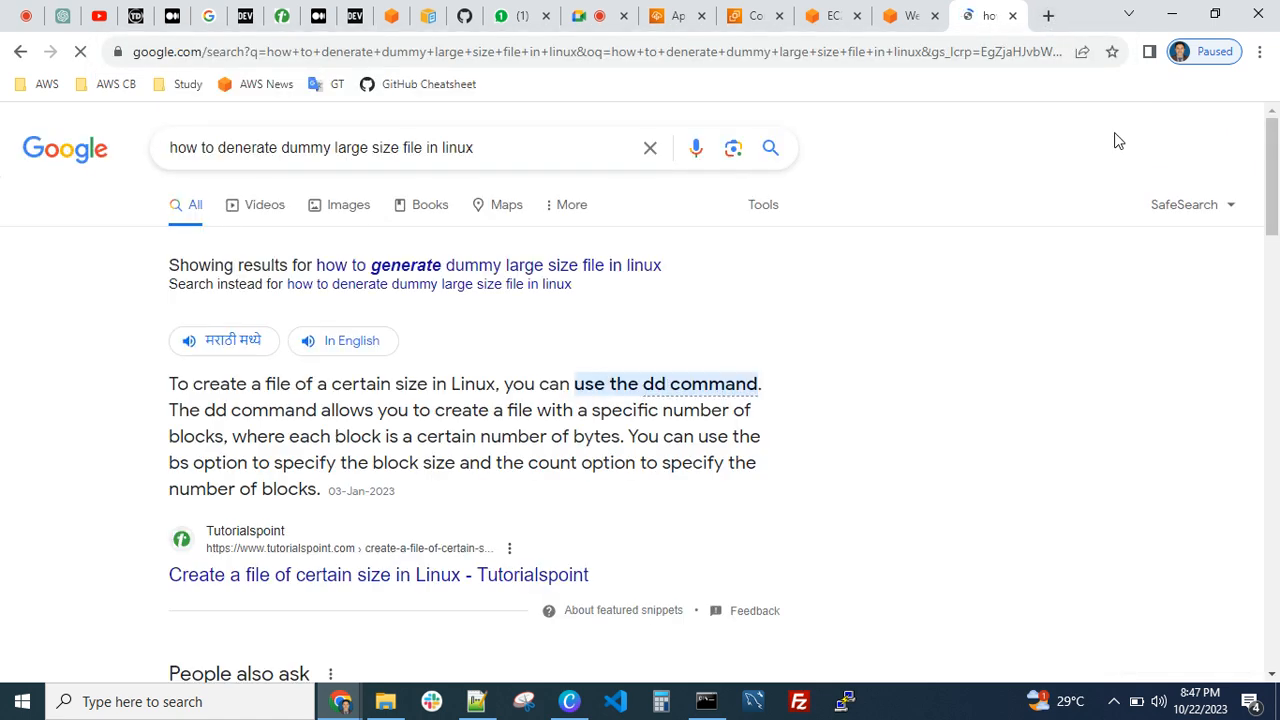
# Open the Tutorialspoint article on creating a file of certain size in Linux and examine its dd, head and tail examples
pyautogui.scroll(-1, 768, 427)
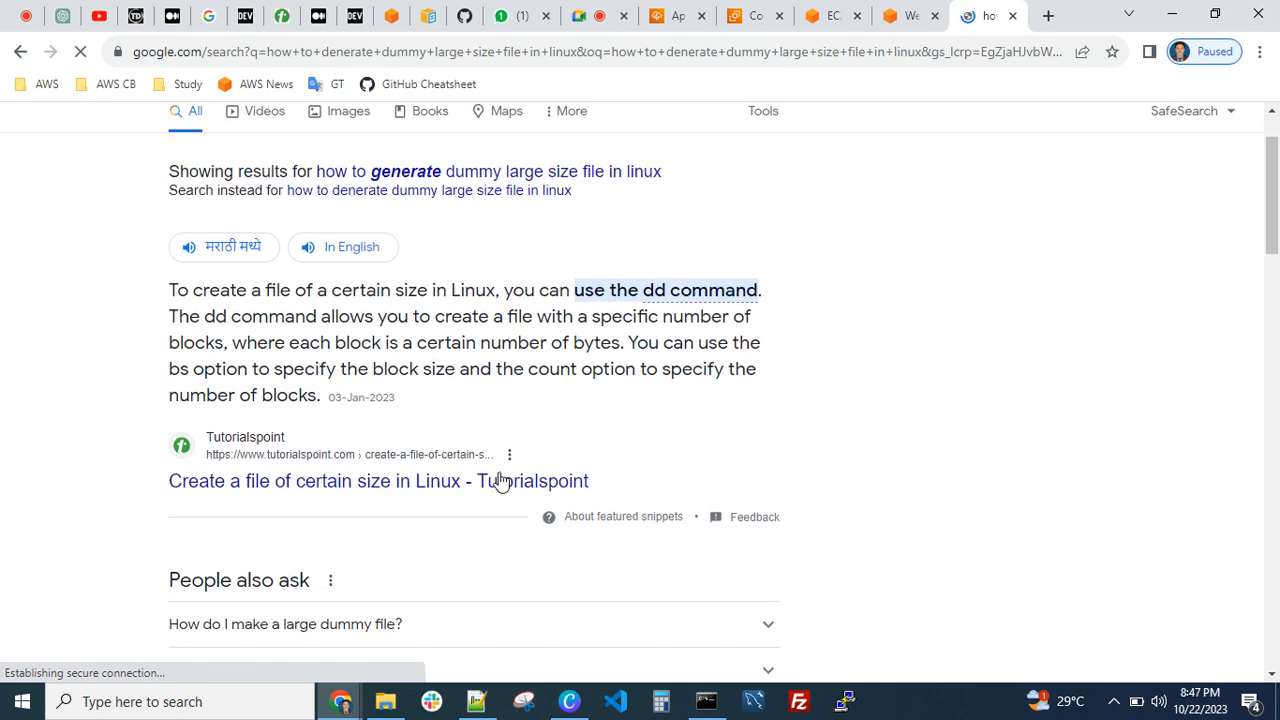
pyautogui.scroll(-2, 450, 520)
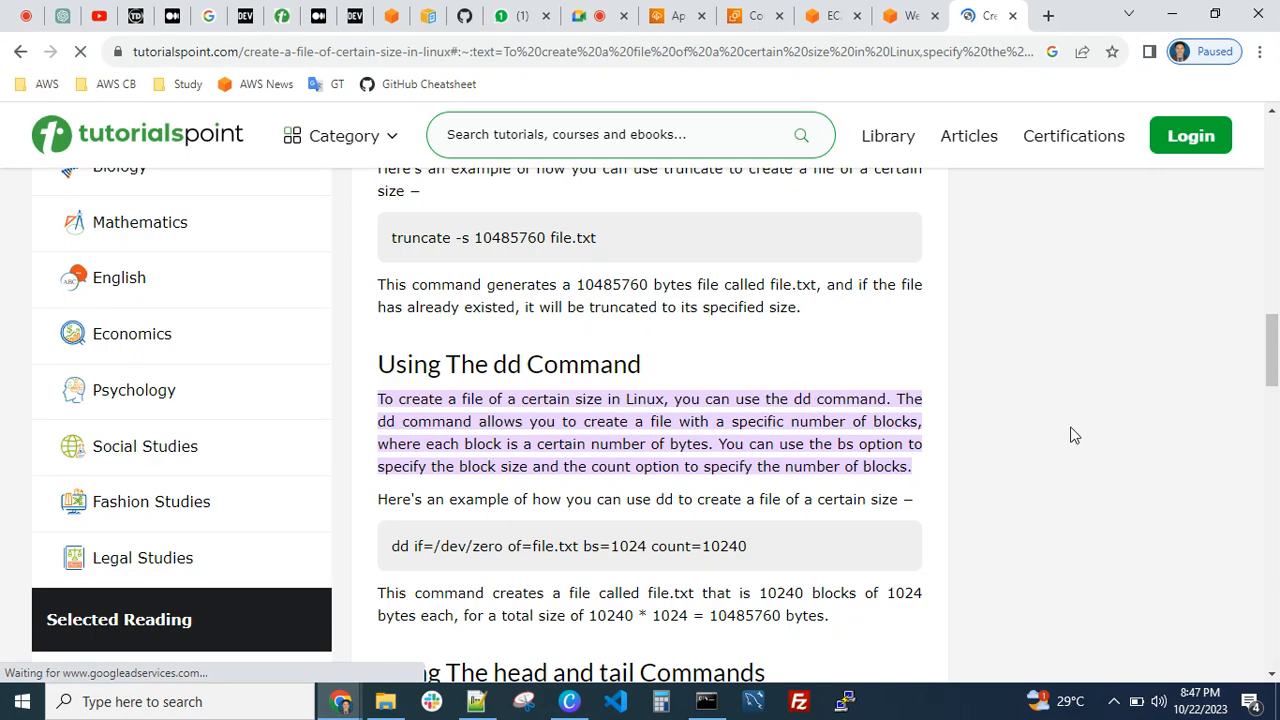
pyautogui.scroll(-2, 950, 400)
pyautogui.scroll(-1, 825, 349)
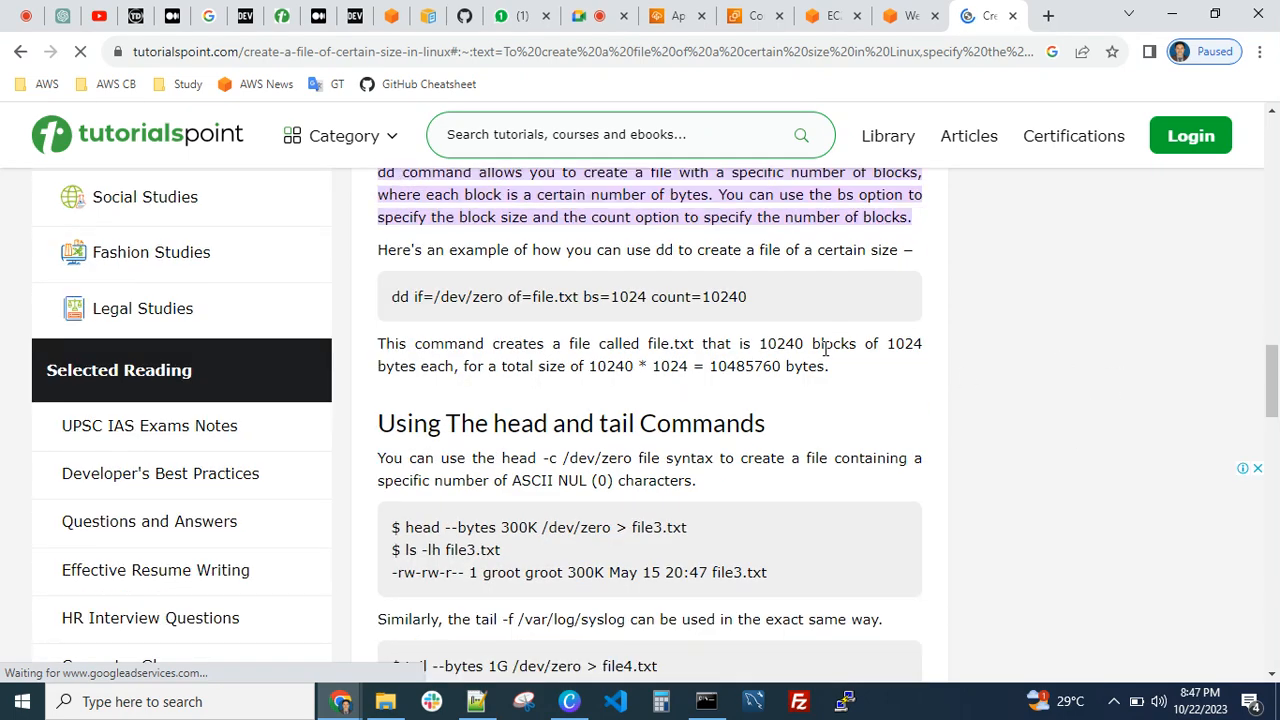
pyautogui.scroll(-1, 825, 349)
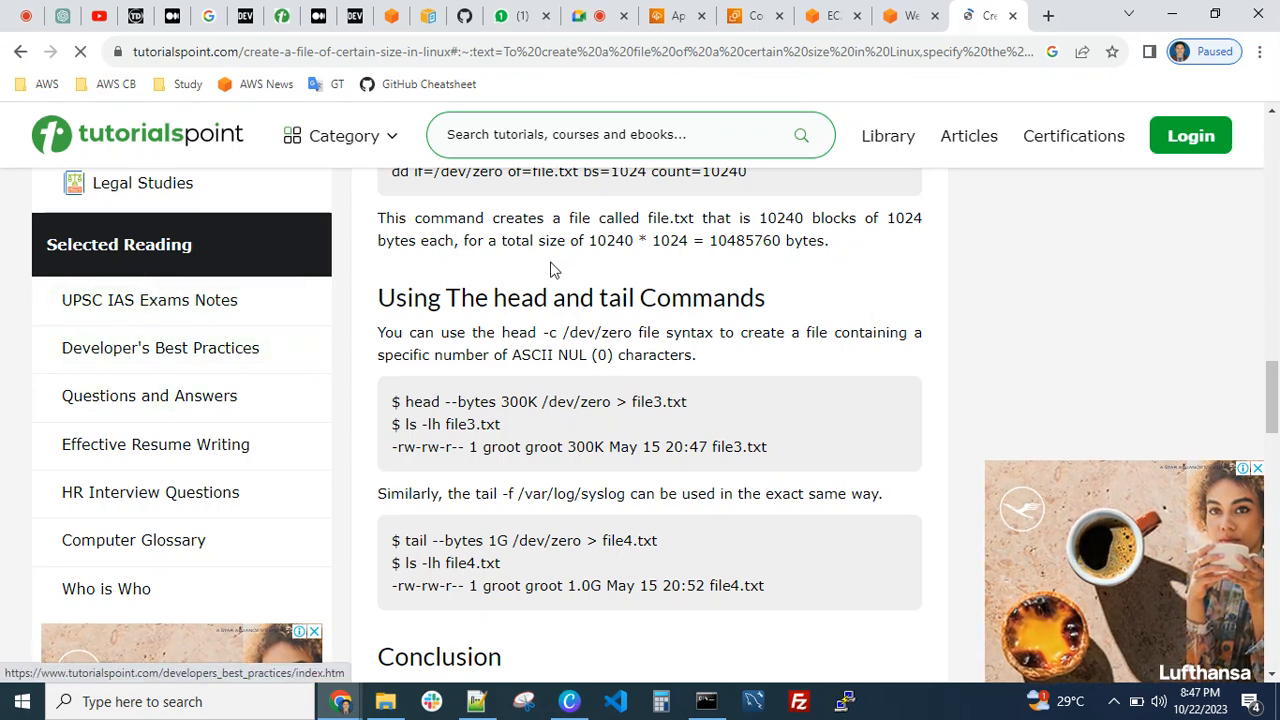
pyautogui.scroll(-2, 595, 376)
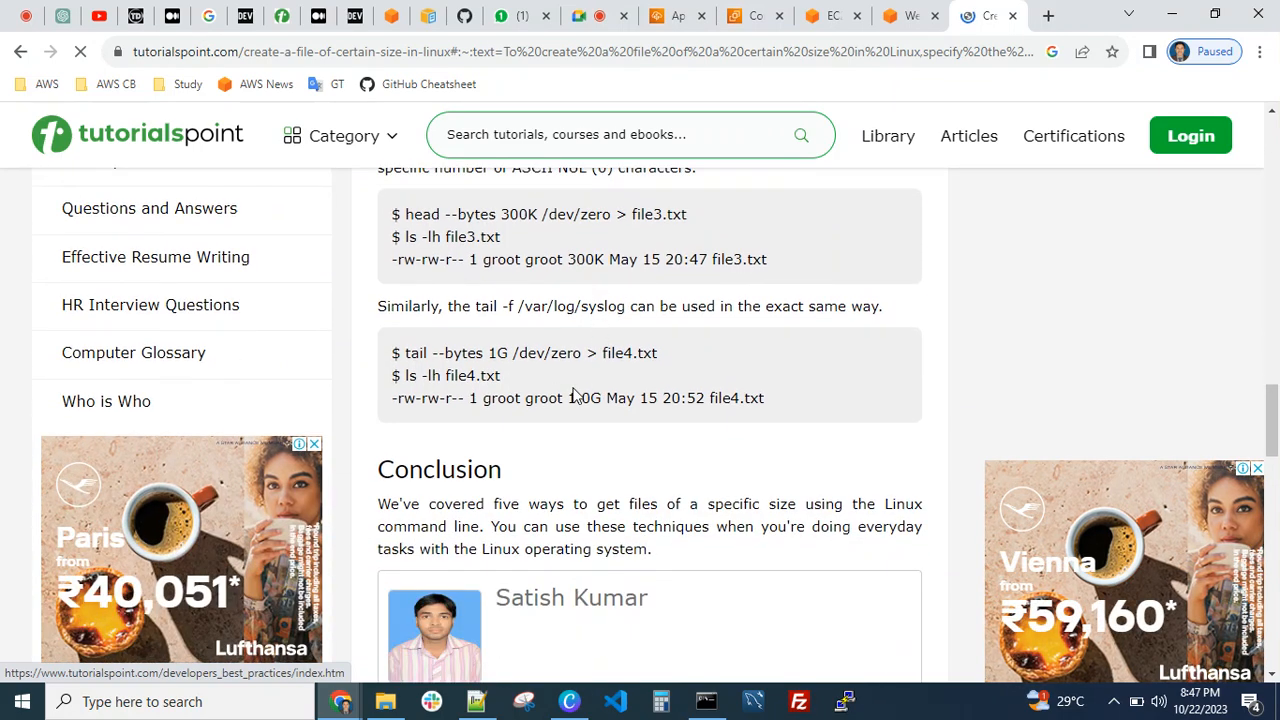
pyautogui.scroll(1, 575, 395)
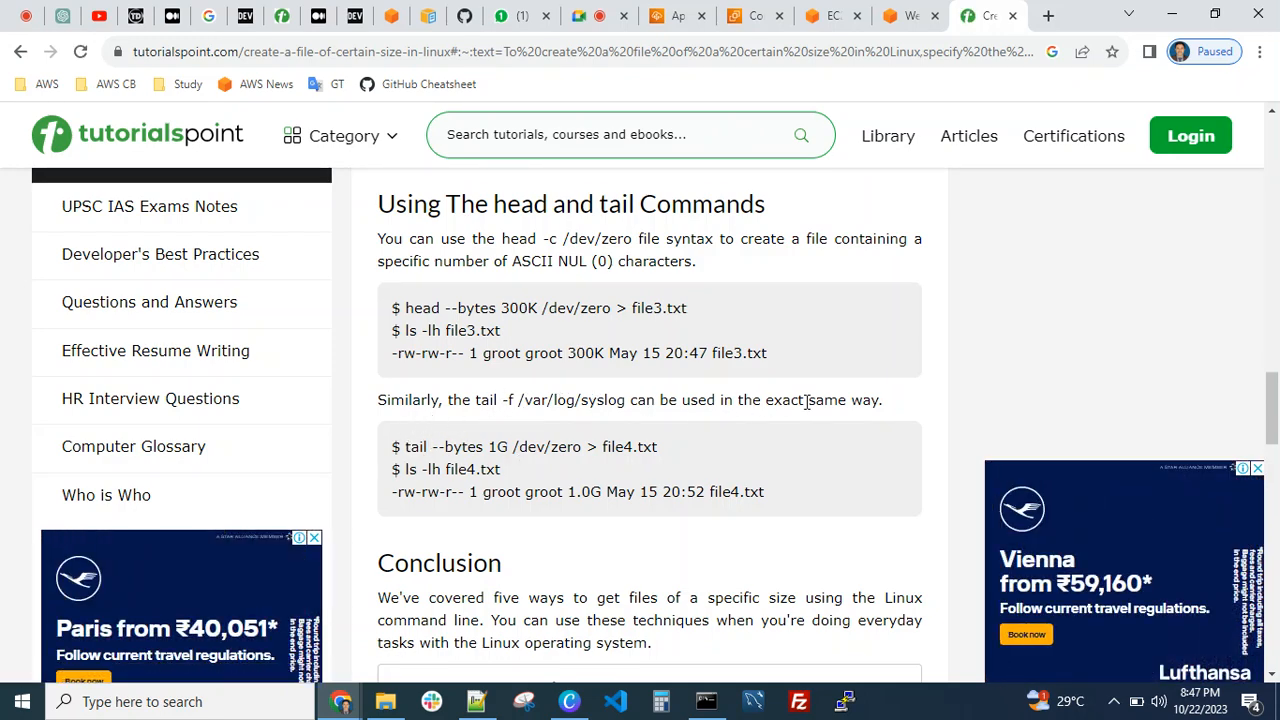
pyautogui.scroll(4, 734, 425)
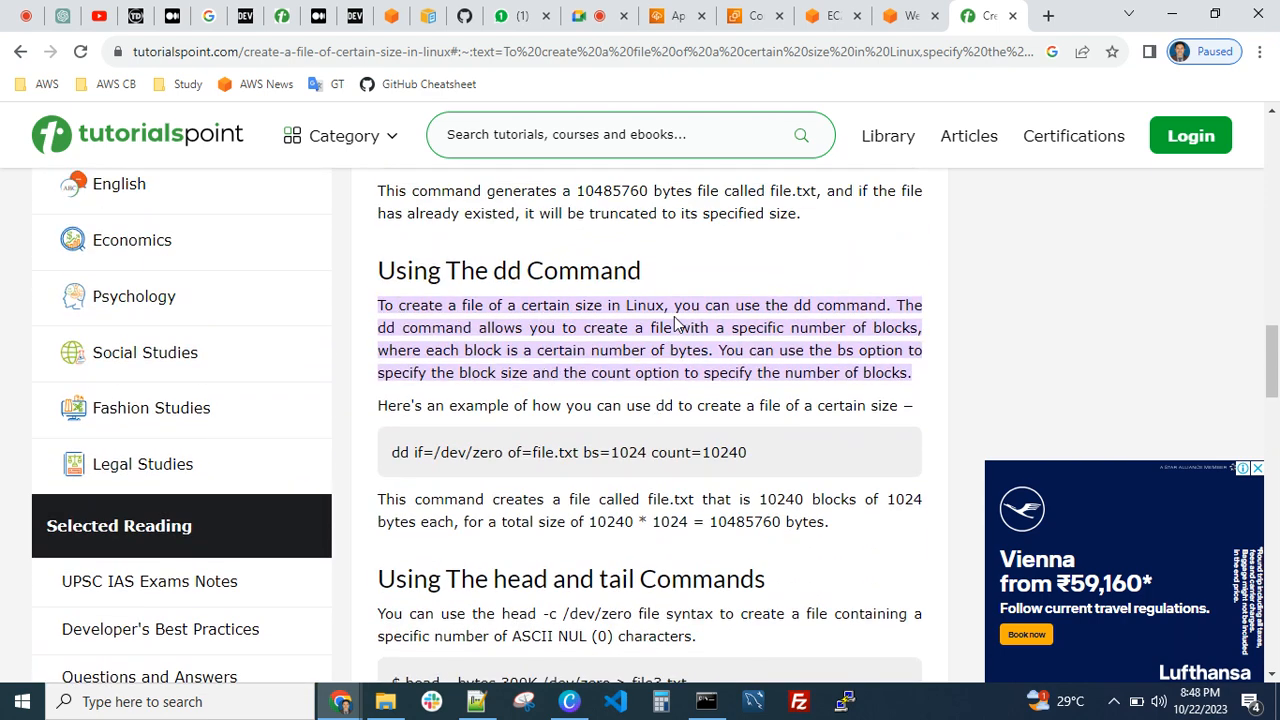
pyautogui.scroll(-1, 519, 420)
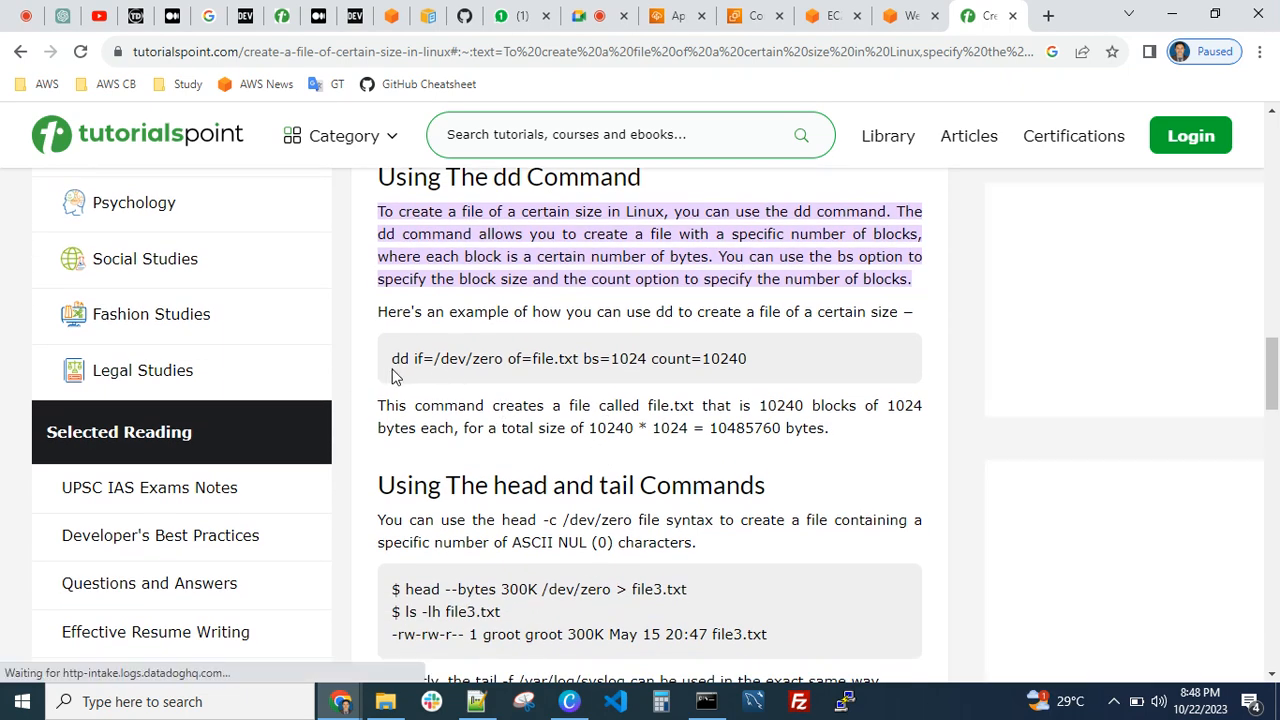
# Copy the article's example dd command and return to the EC2 terminal session, closing the instance connection page
pyautogui.moveTo(392, 366); pyautogui.dragTo(746, 363)
pyautogui.hotkey('ctrl', 'c')
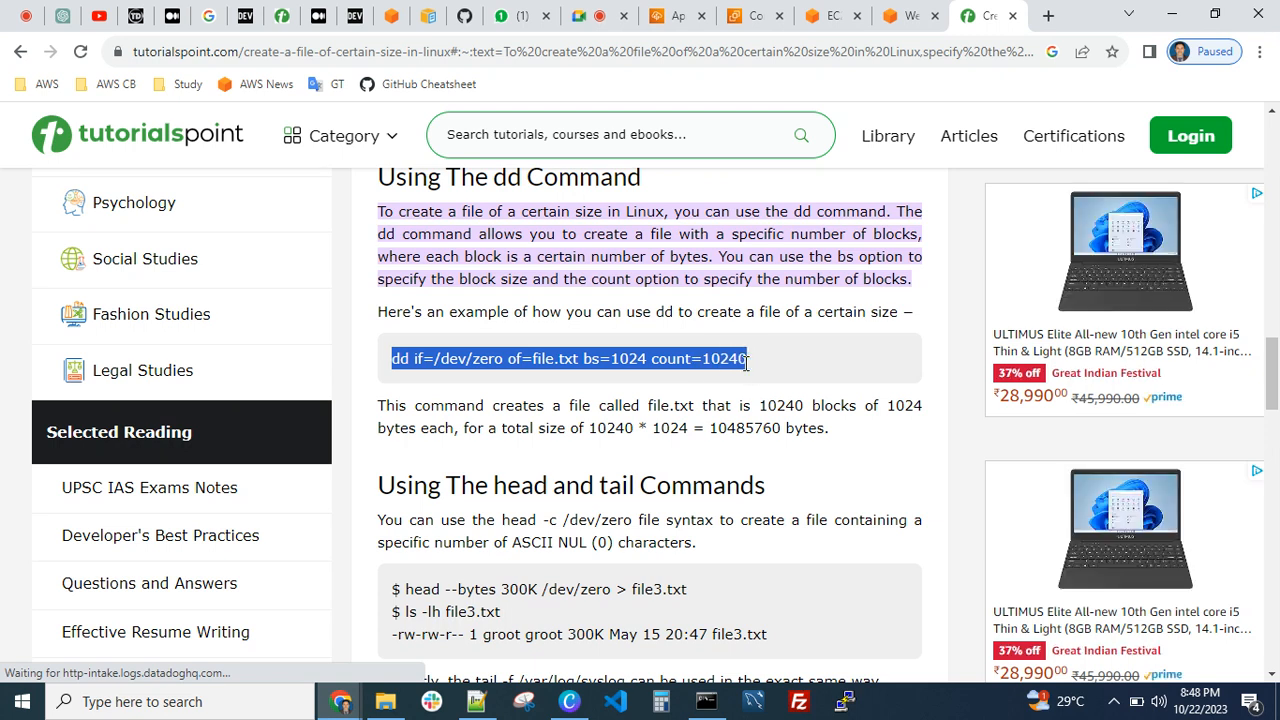
pyautogui.click(672, 405)
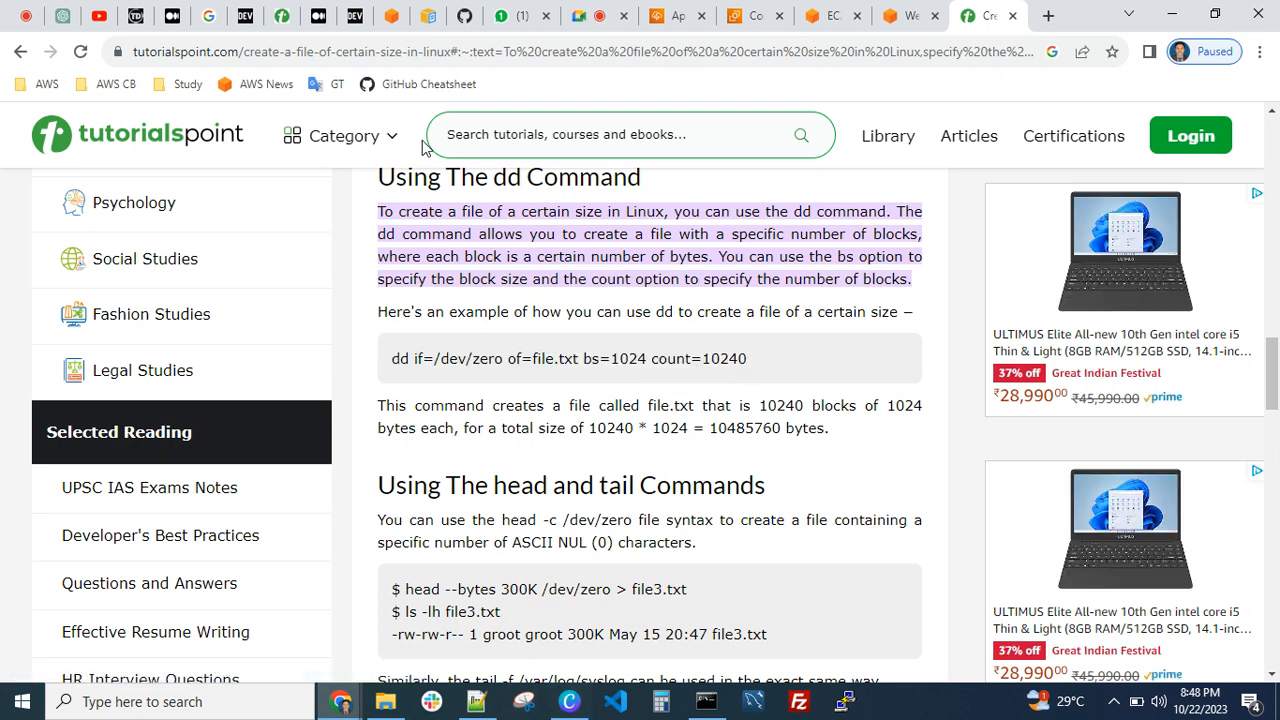
pyautogui.click(688, 20)
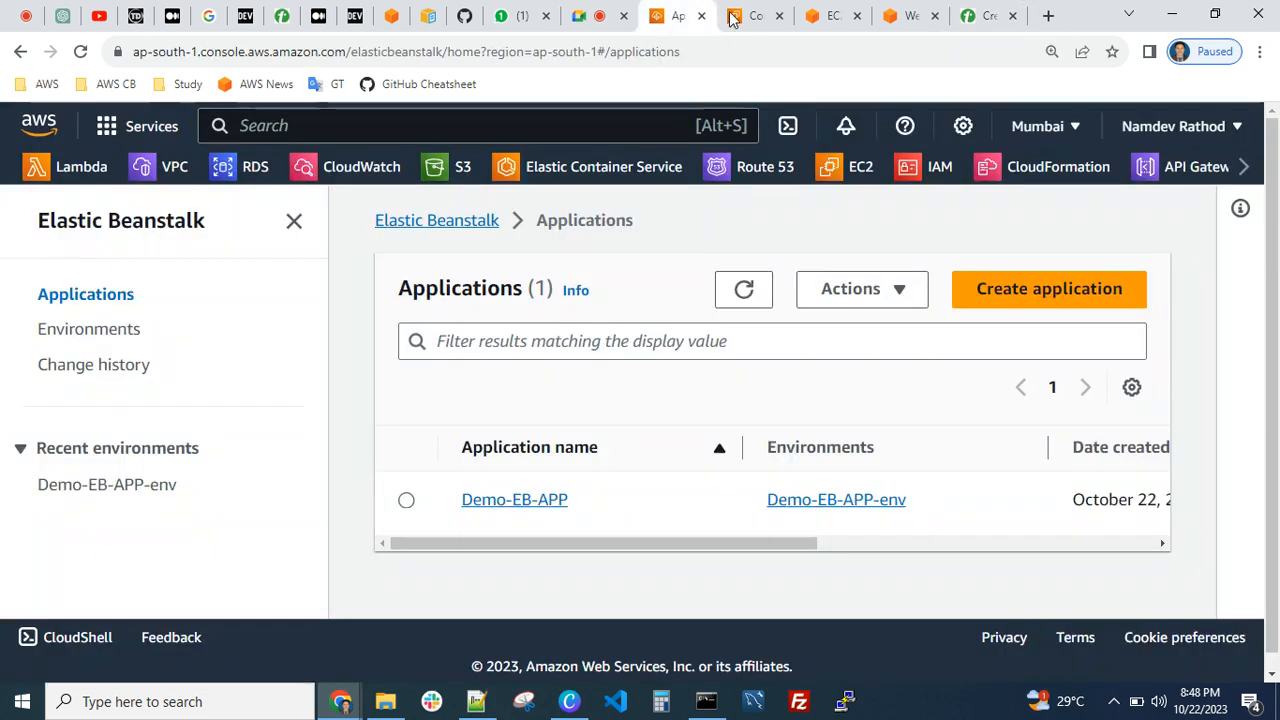
pyautogui.click(755, 16)
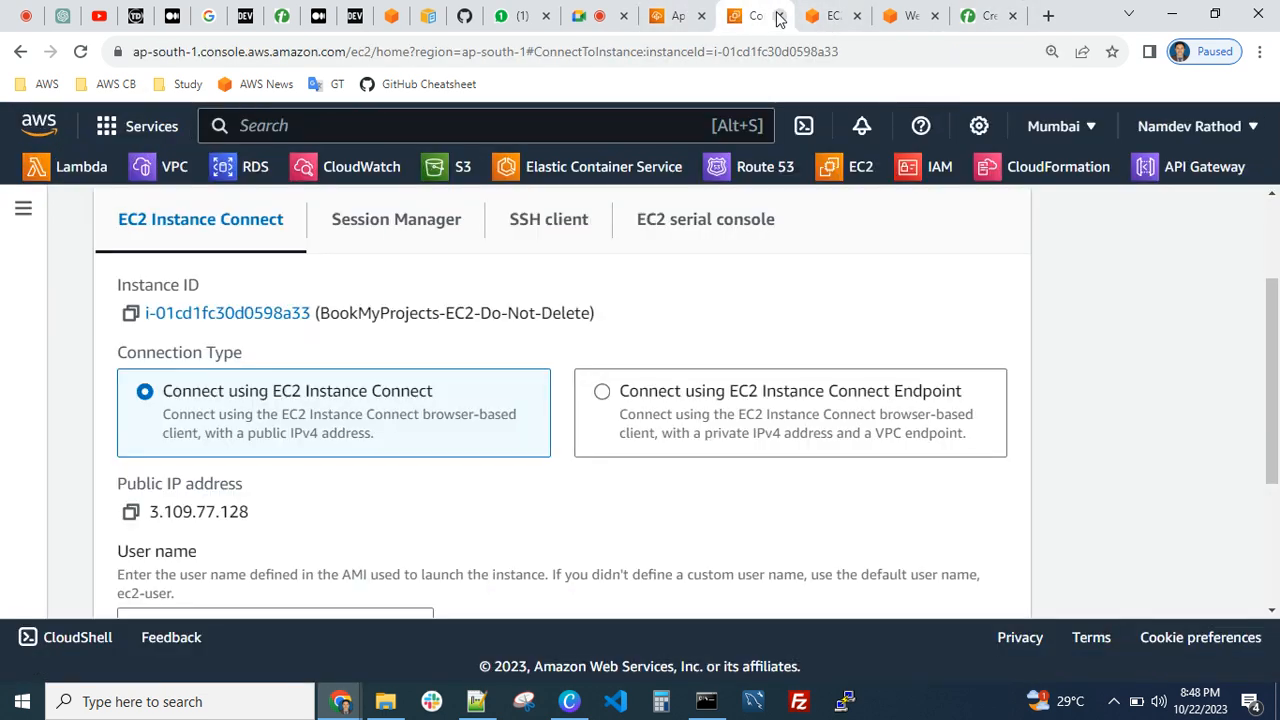
pyautogui.click(779, 16)
# Run df -h in the terminal and check the space used on the root file system /dev/xvda1
pyautogui.write('df -h')
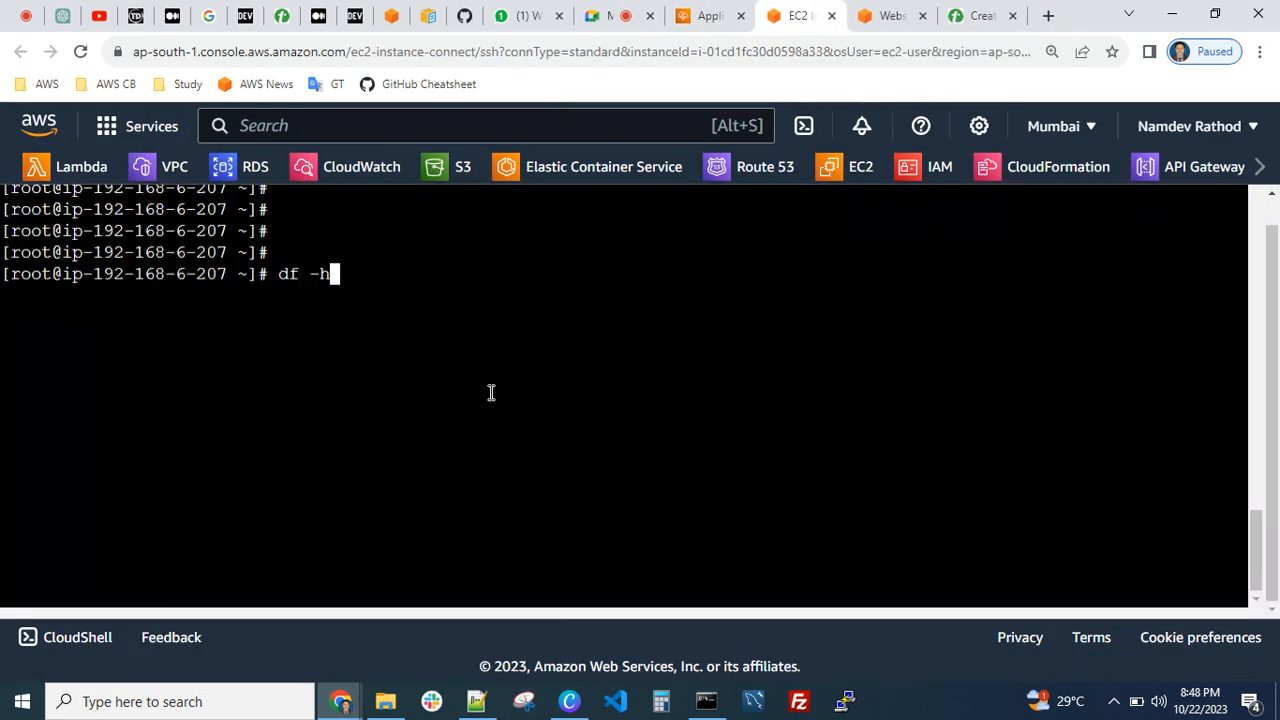
pyautogui.press('Return')
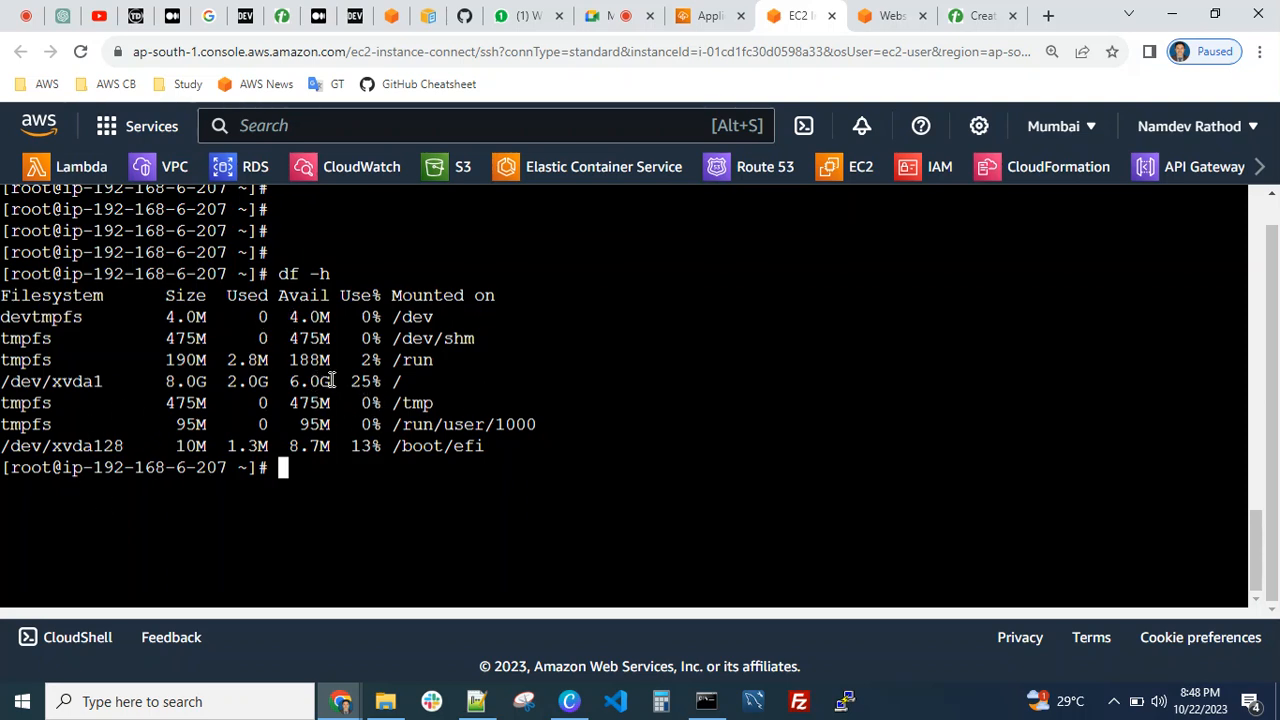
pyautogui.moveTo(331, 381); pyautogui.dragTo(228, 384)
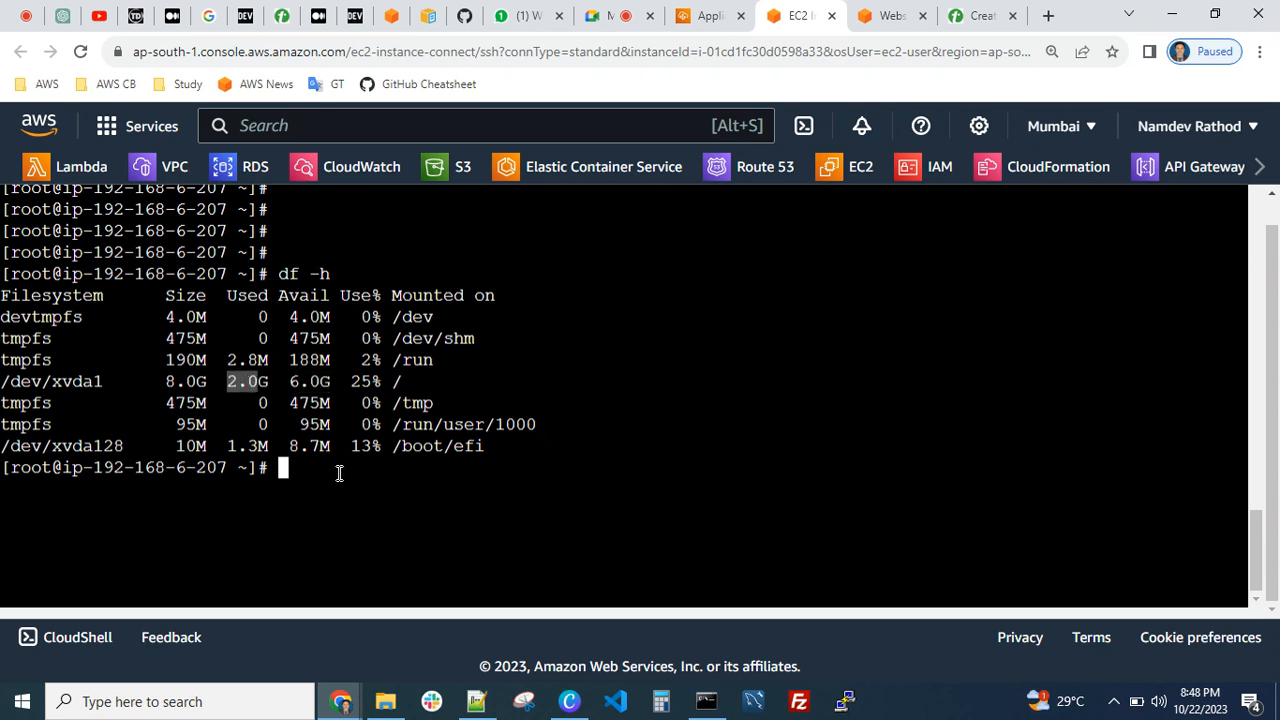
# Paste the copied dd command, remove its stray characters, and run dd if=/dev/zero of=file.txt bs=1024 count=10240
pyautogui.click(339, 473)
pyautogui.hotkey('ctrl', 'v')
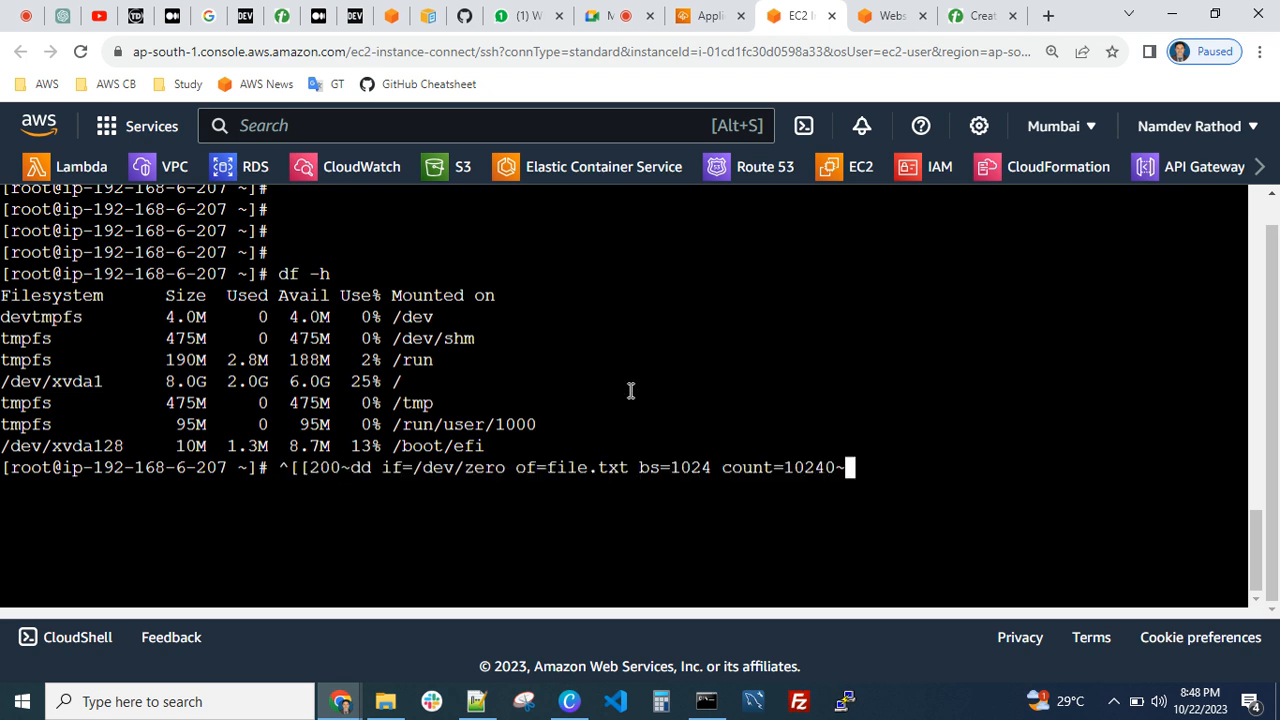
pyautogui.click(605, 16)
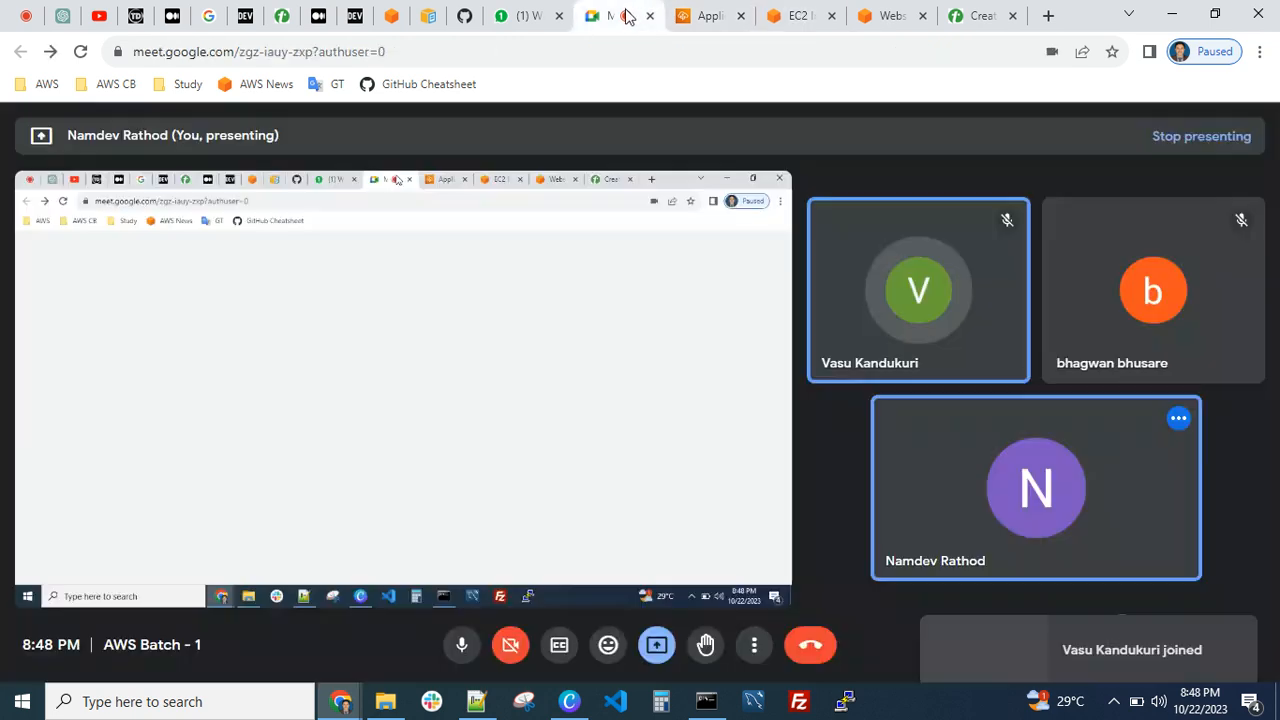
pyautogui.click(795, 18)
pyautogui.press('BackSpace')
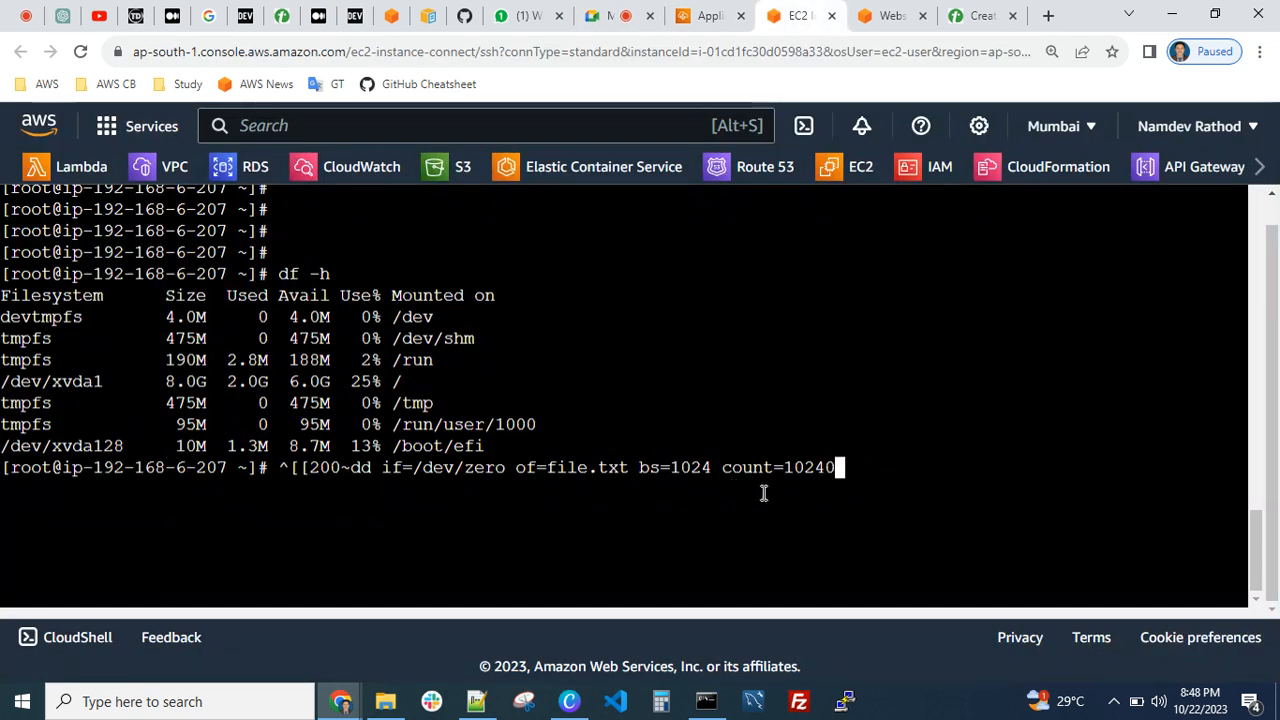
pyautogui.press('Left')
pyautogui.press('Left')
pyautogui.press('Left')
pyautogui.press('Left')
pyautogui.press('Left')
pyautogui.press('Left')
pyautogui.press('Left')
pyautogui.press('Left')
pyautogui.press('Left')
pyautogui.press('Left')
pyautogui.press('Left')
pyautogui.press('Left')
pyautogui.press('Left')
pyautogui.press('Left')
pyautogui.press('Left')
pyautogui.press('Left')
pyautogui.press('Left')
pyautogui.press('Left')
pyautogui.press('Left')
pyautogui.press('Left')
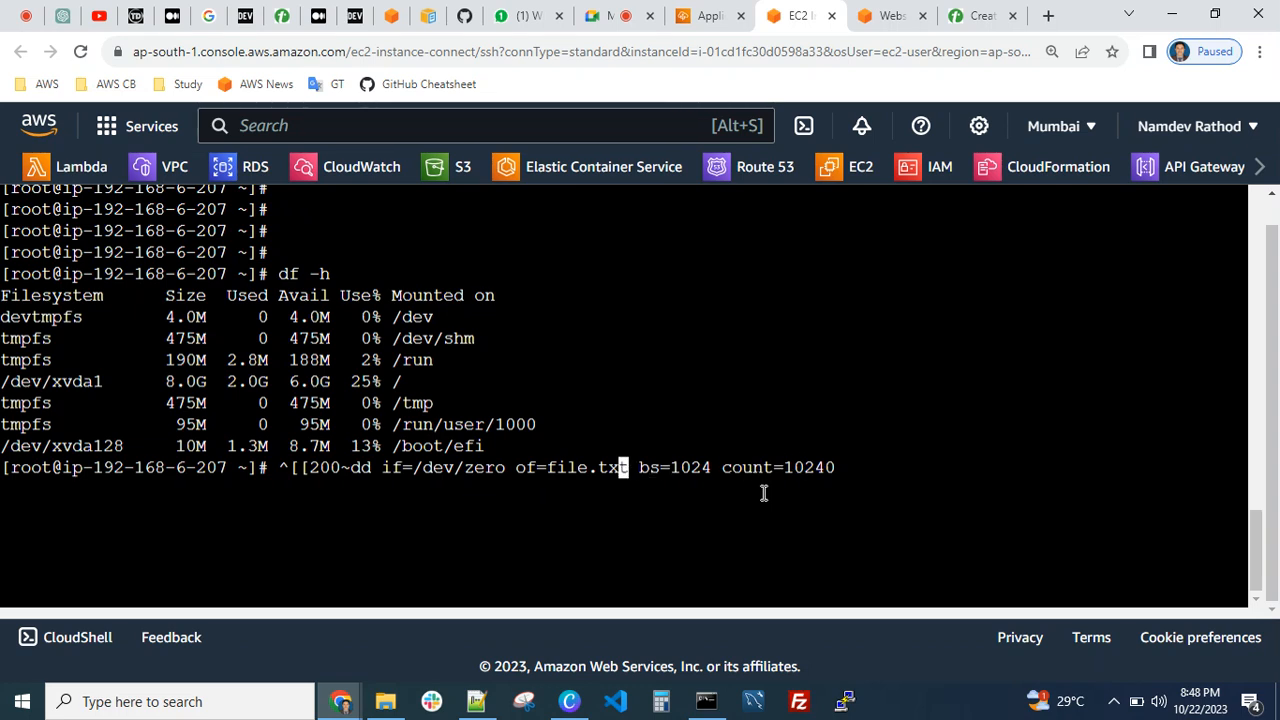
pyautogui.press('Left')
pyautogui.press('Left')
pyautogui.press('Left')
pyautogui.press('Left')
pyautogui.press('Left')
pyautogui.press('BackSpace')
pyautogui.press('BackSpace')
pyautogui.press('BackSpace')
pyautogui.press('BackSpace')
pyautogui.press('BackSpace')
pyautogui.press('BackSpace')
pyautogui.press('BackSpace')
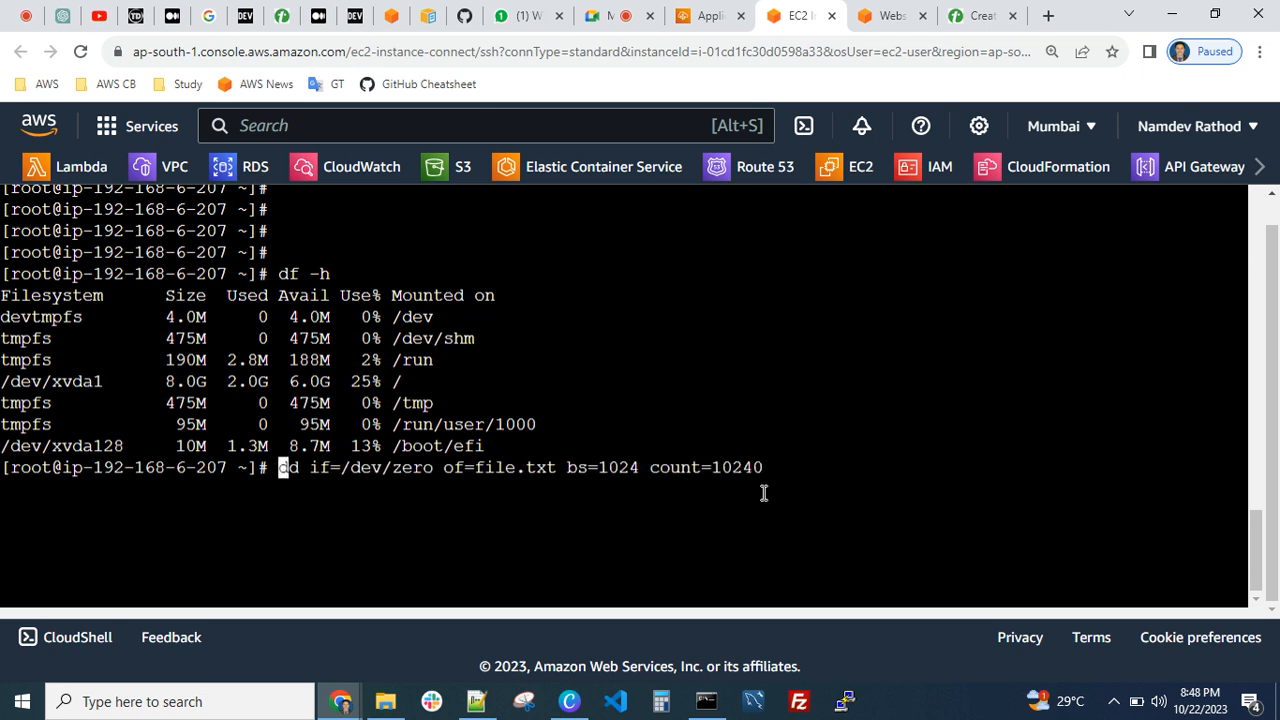
pyautogui.press('Return')
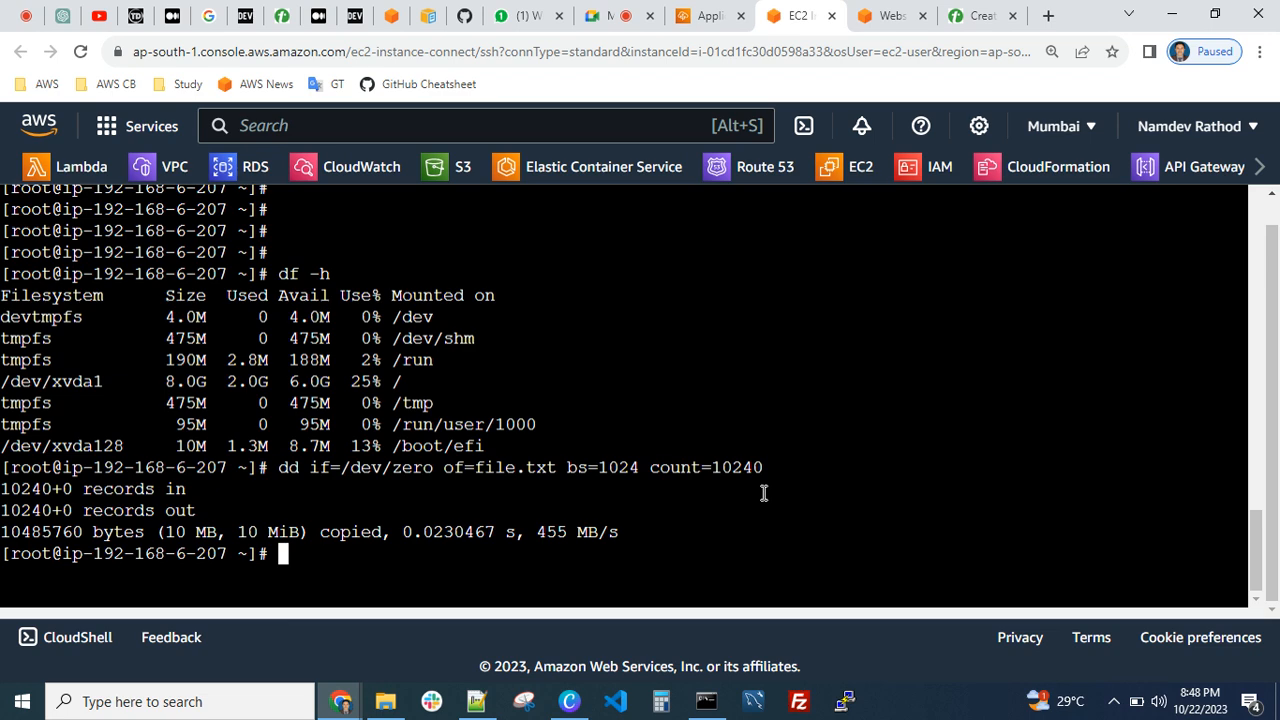
# Run df -h again to recheck disk usage with the dummy file in place
pyautogui.write('df -h')
pyautogui.press('Return')
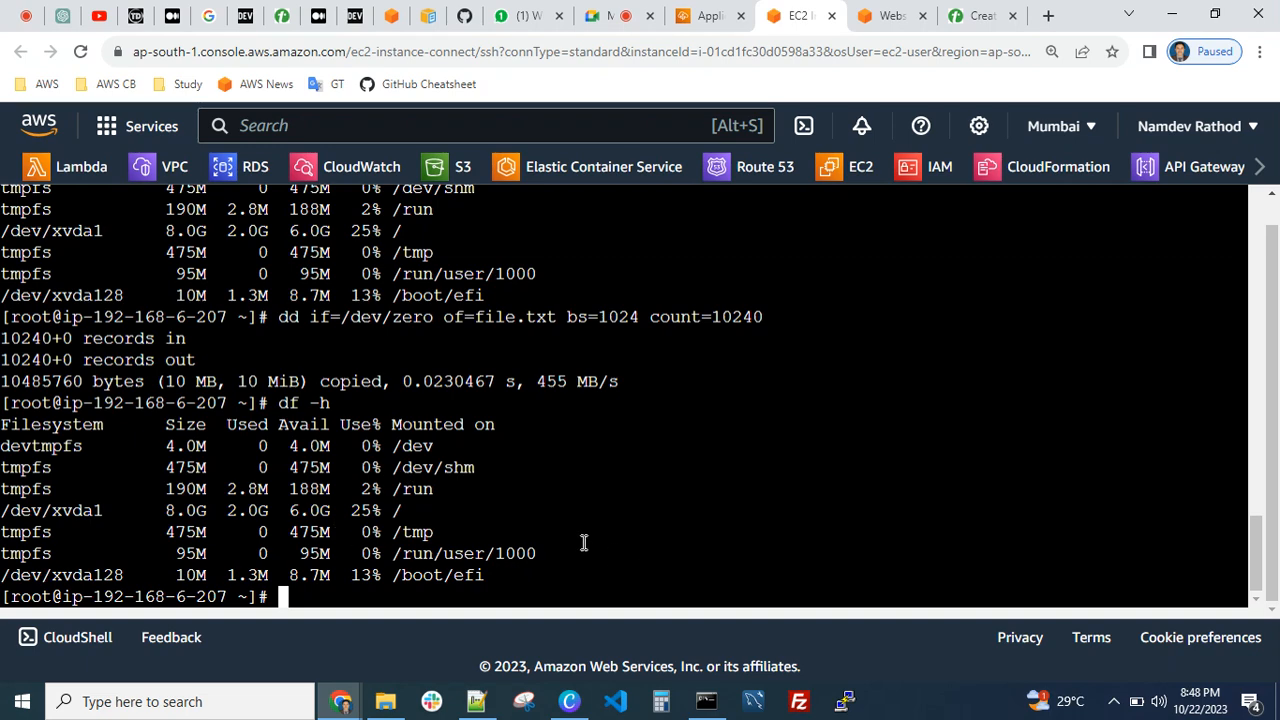
# List the home directory's contents and check the size of file.txt with du -sh
pyautogui.write('ls')
pyautogui.press('Return')
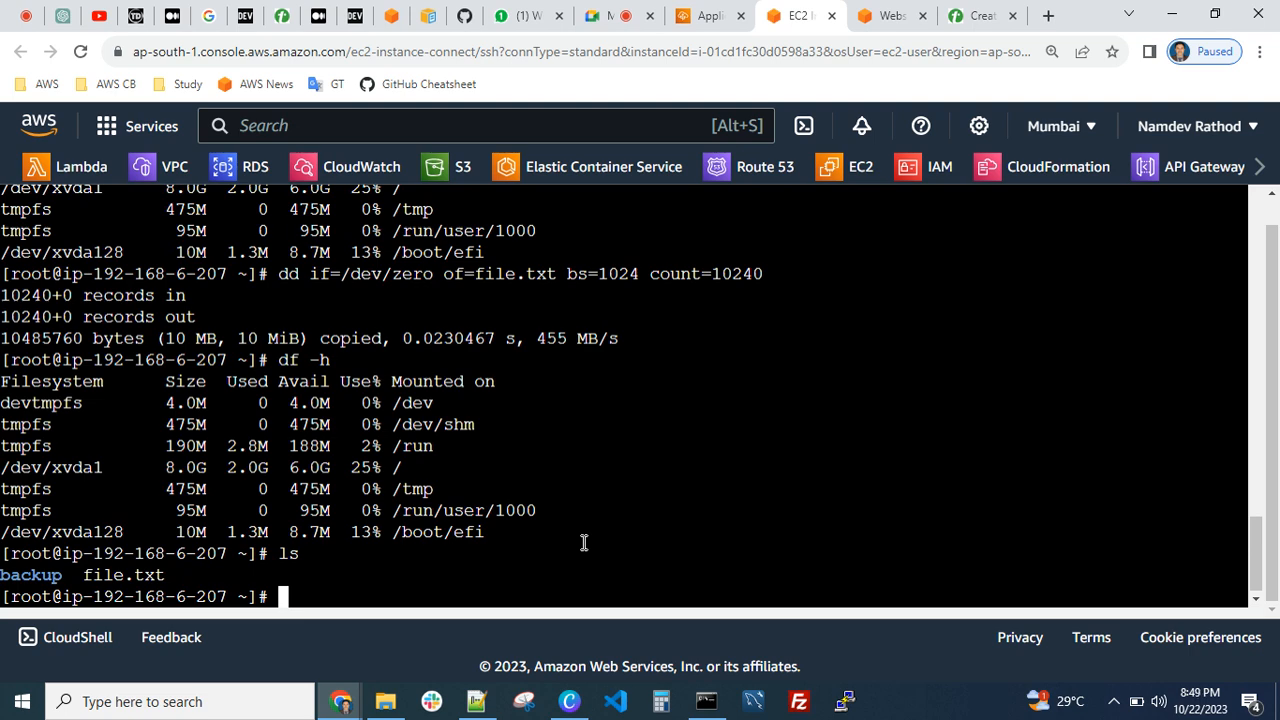
pyautogui.write('du -sh fi')
pyautogui.press('Tab')
pyautogui.press('Return')
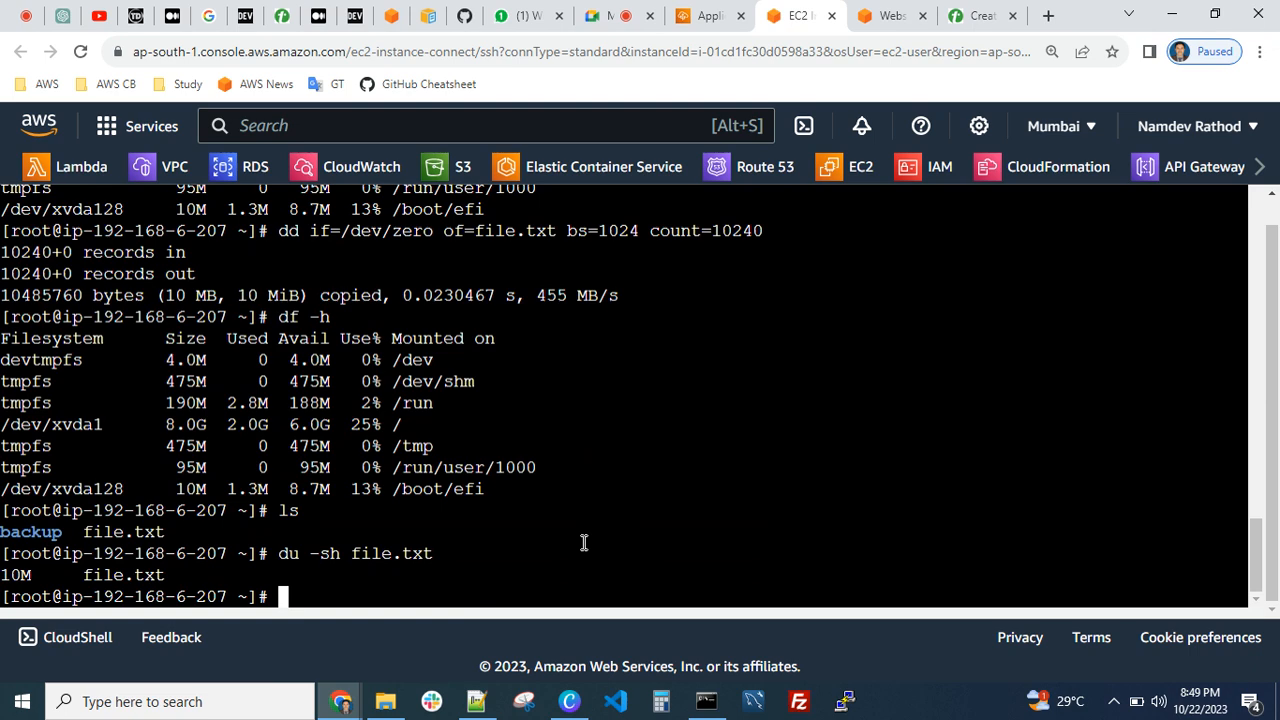
# Recall the dd command that writes file.txt with bs=1024 count=10240 at the prompt without running it
pyautogui.press('Up')
pyautogui.press('Up')
pyautogui.press('Up')
pyautogui.press('Up')
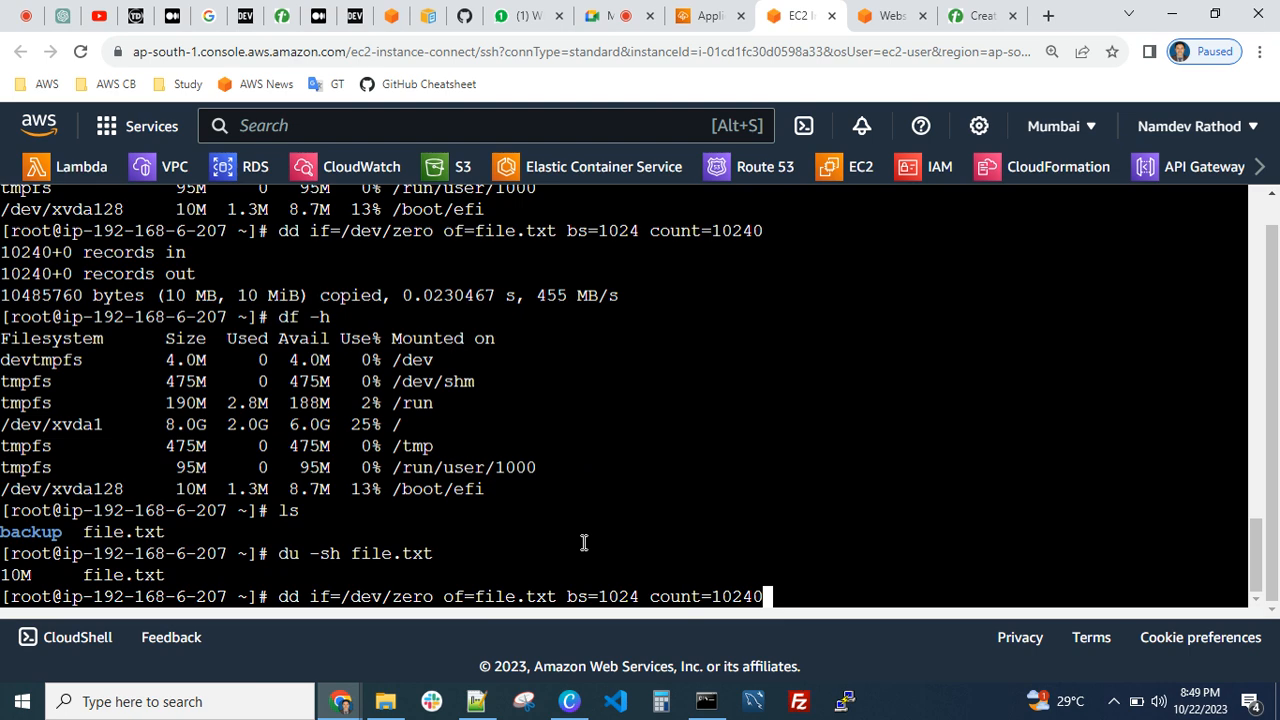
# Search Google in a new browser tab for "mb to gb cal"
pyautogui.click(1048, 16)
pyautogui.write('mb to ')
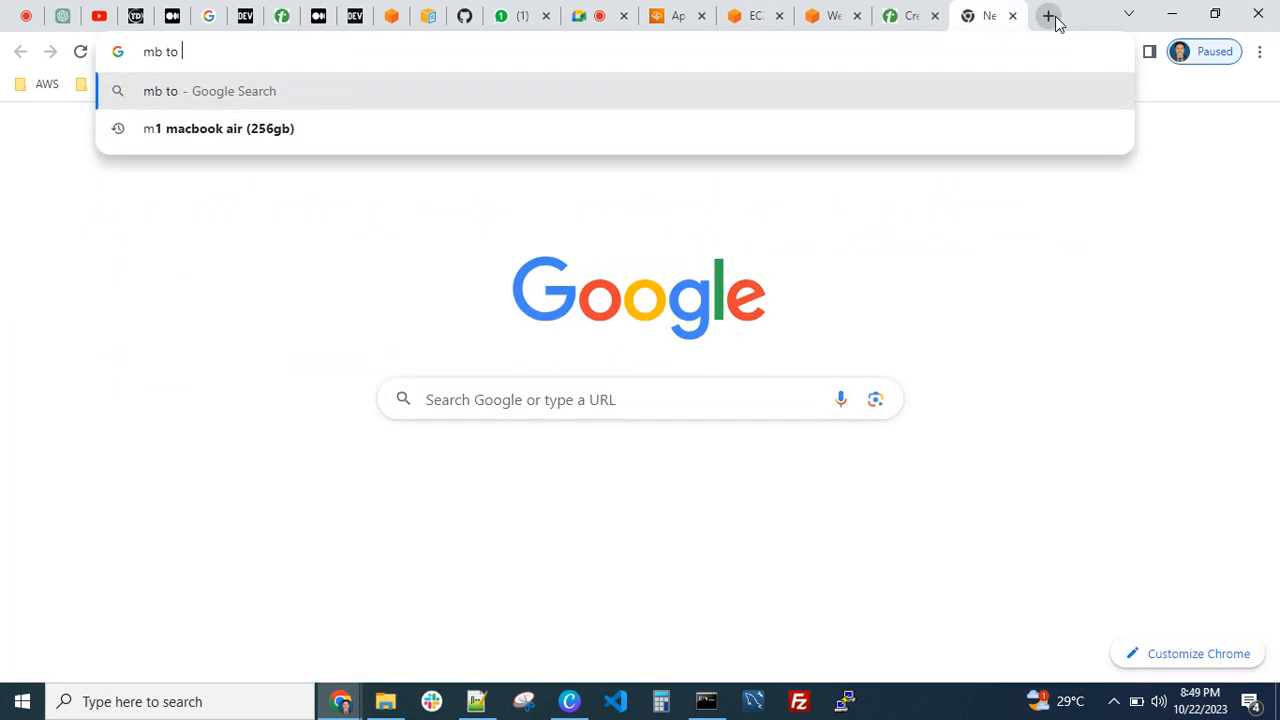
pyautogui.write('gb cal')
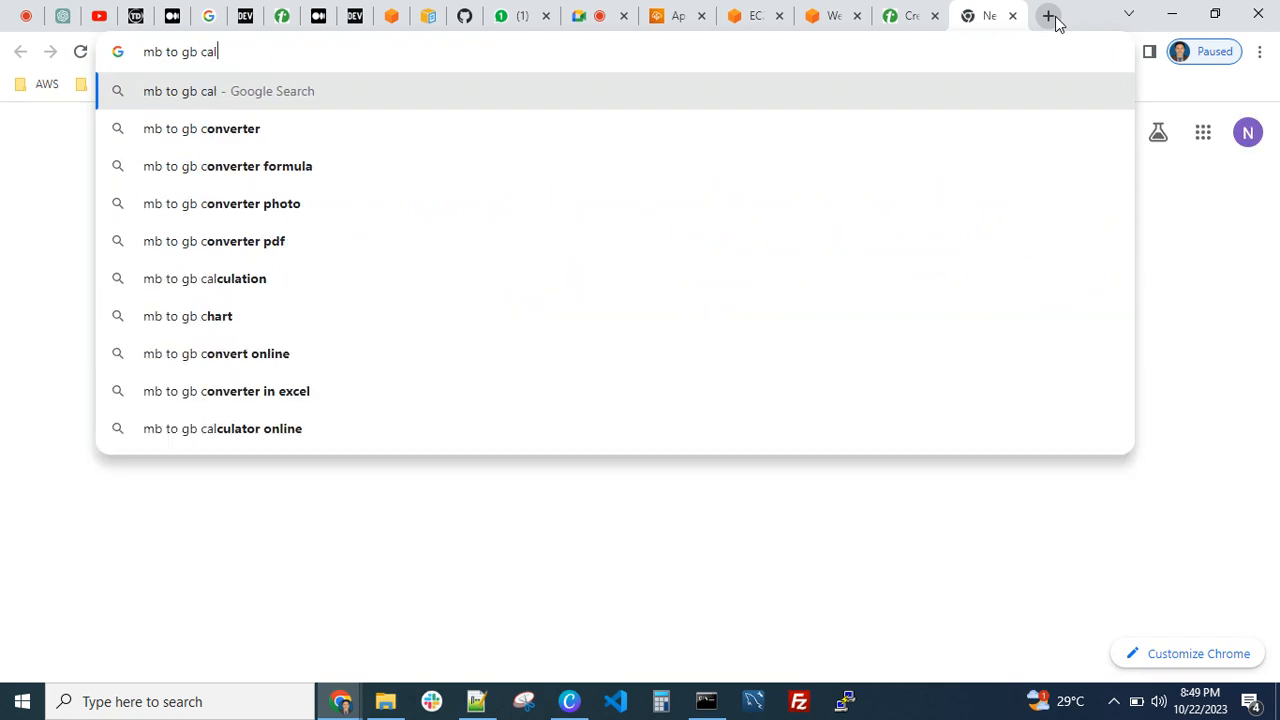
pyautogui.press('Return')
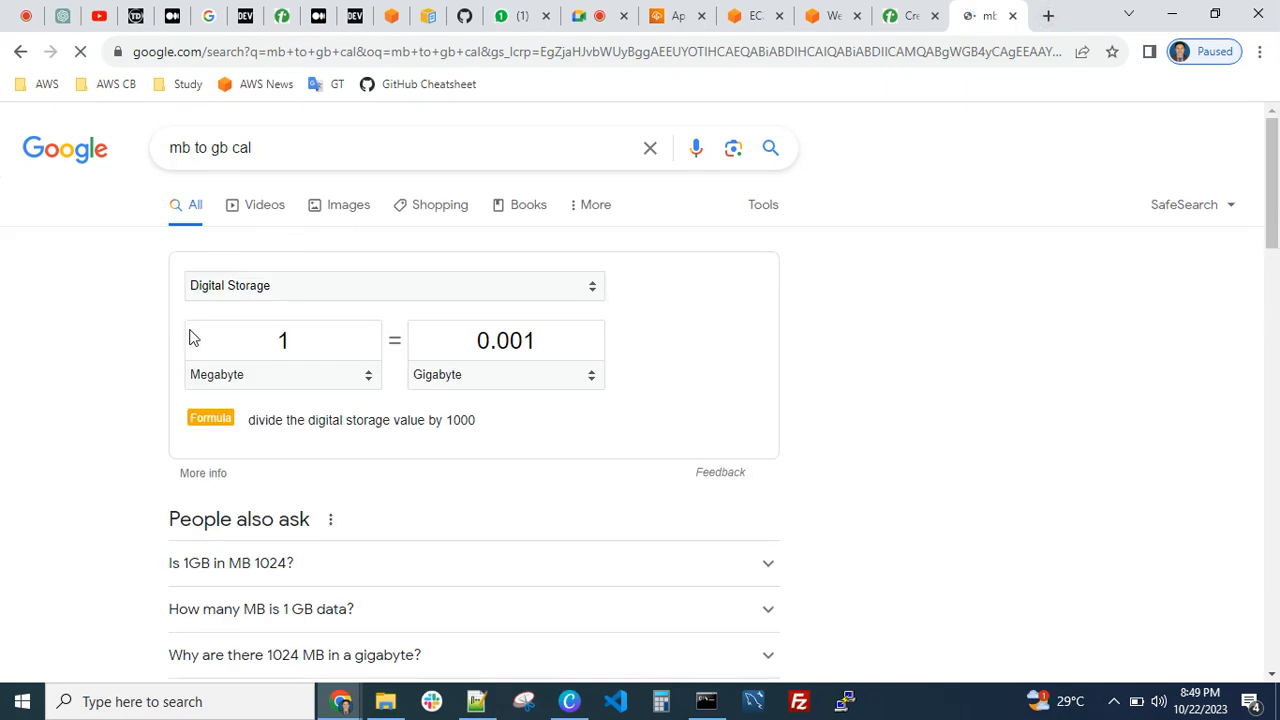
# Convert 5 gigabytes to megabytes in the digital storage converter
pyautogui.click(246, 337)
pyautogui.click(587, 331)
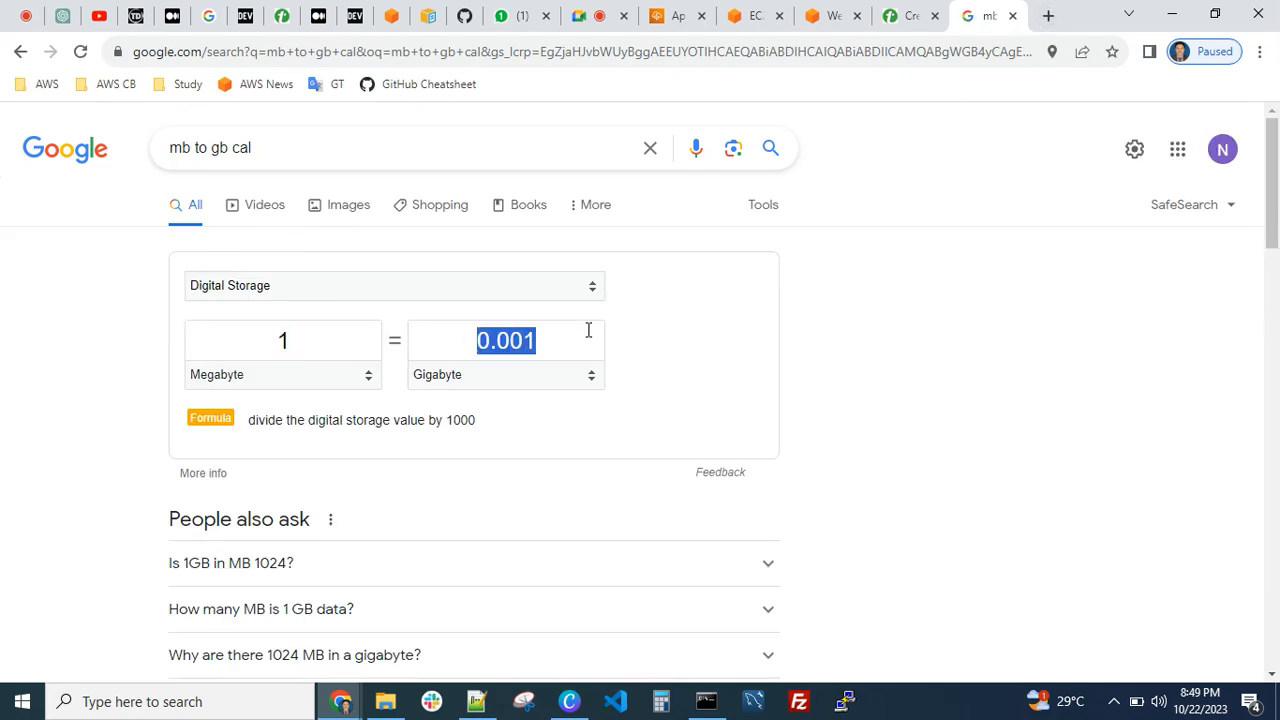
pyautogui.write('1')
pyautogui.press('BackSpace')
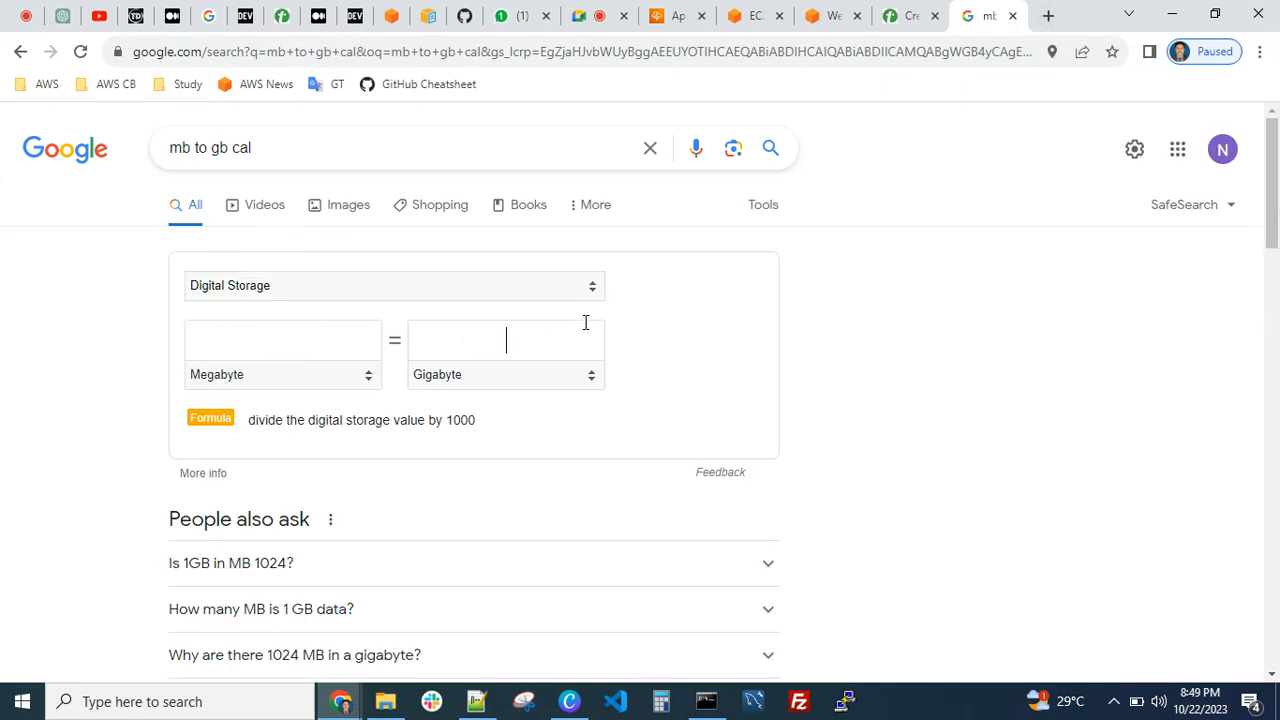
pyautogui.write('5')
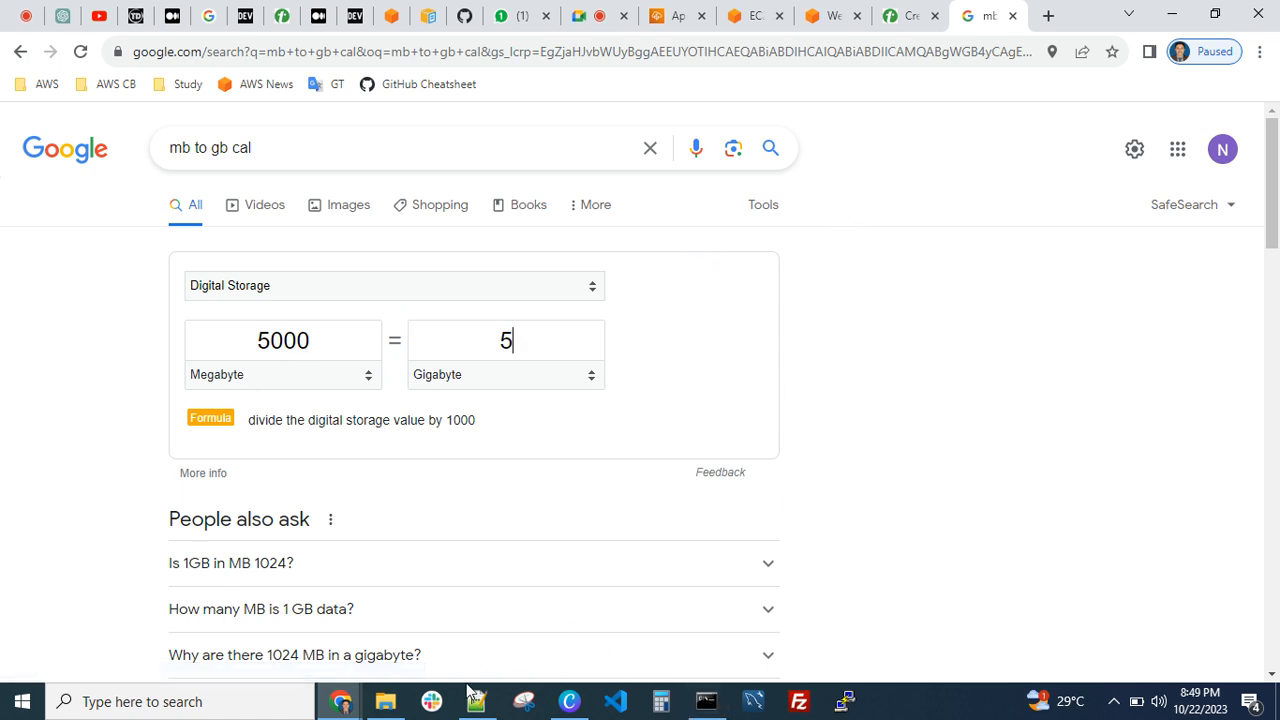
# Return to the EC2 terminal, run dd if=/dev/zero of=file.txt bs=1024 count=1024033, and interrupt it after a few seconds
pyautogui.click(706, 701)
pyautogui.click(879, 40)
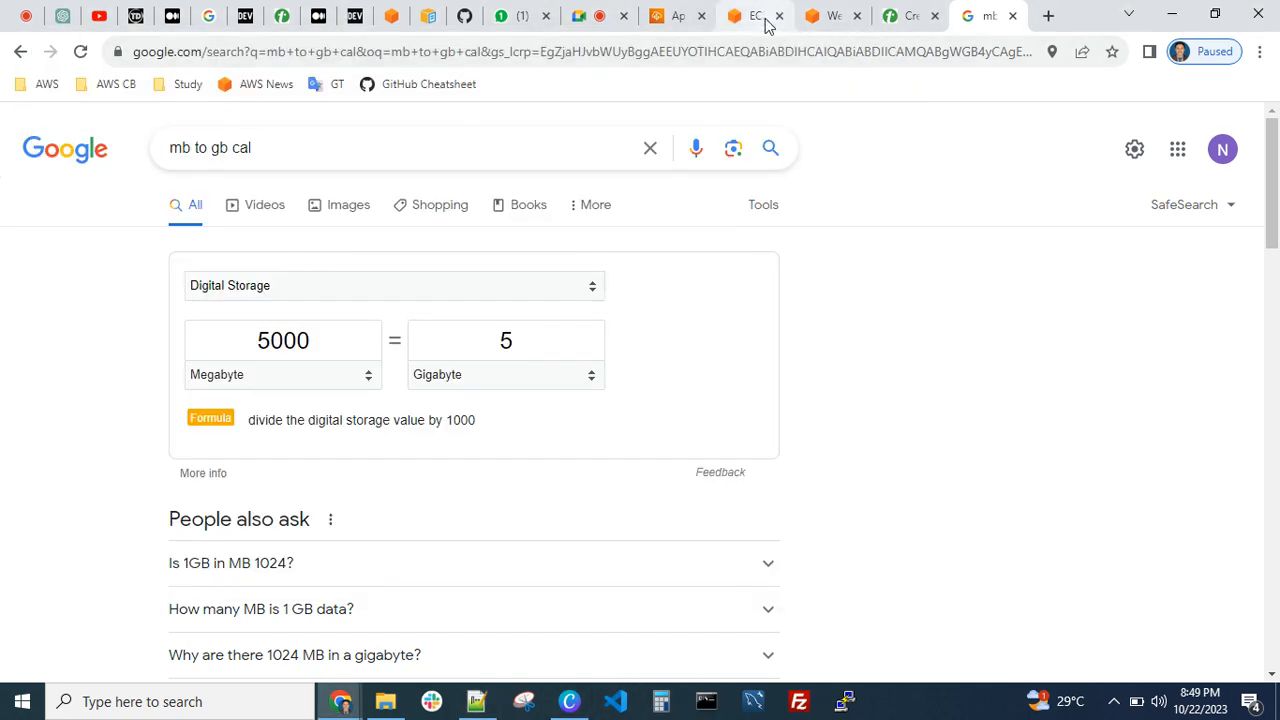
pyautogui.click(764, 18)
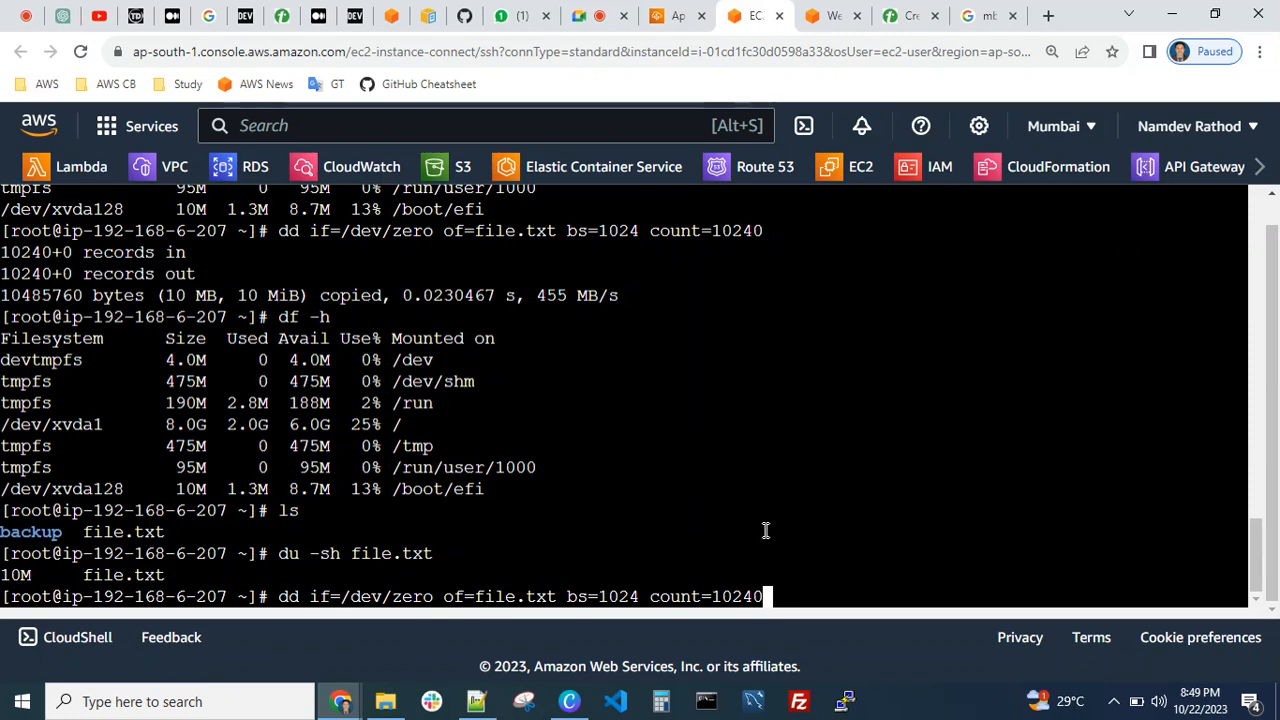
pyautogui.write('33')
pyautogui.press('Return')
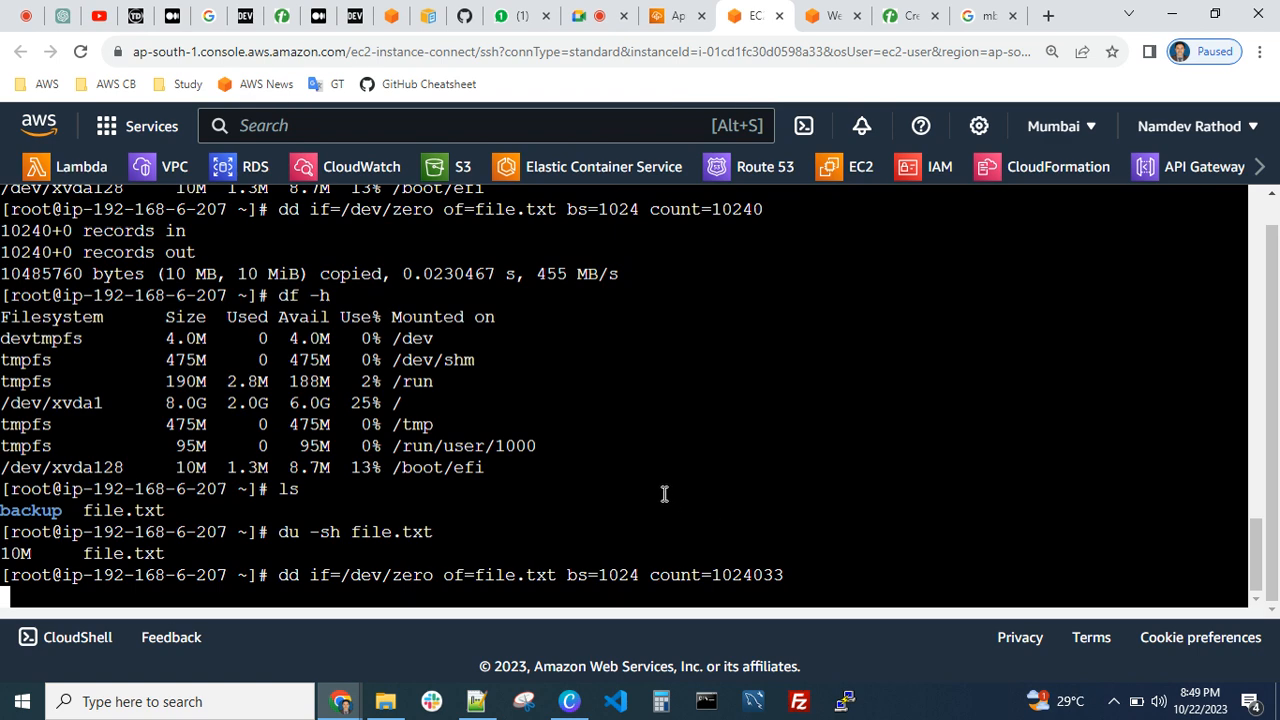
pyautogui.hotkey('ctrl', 'c')
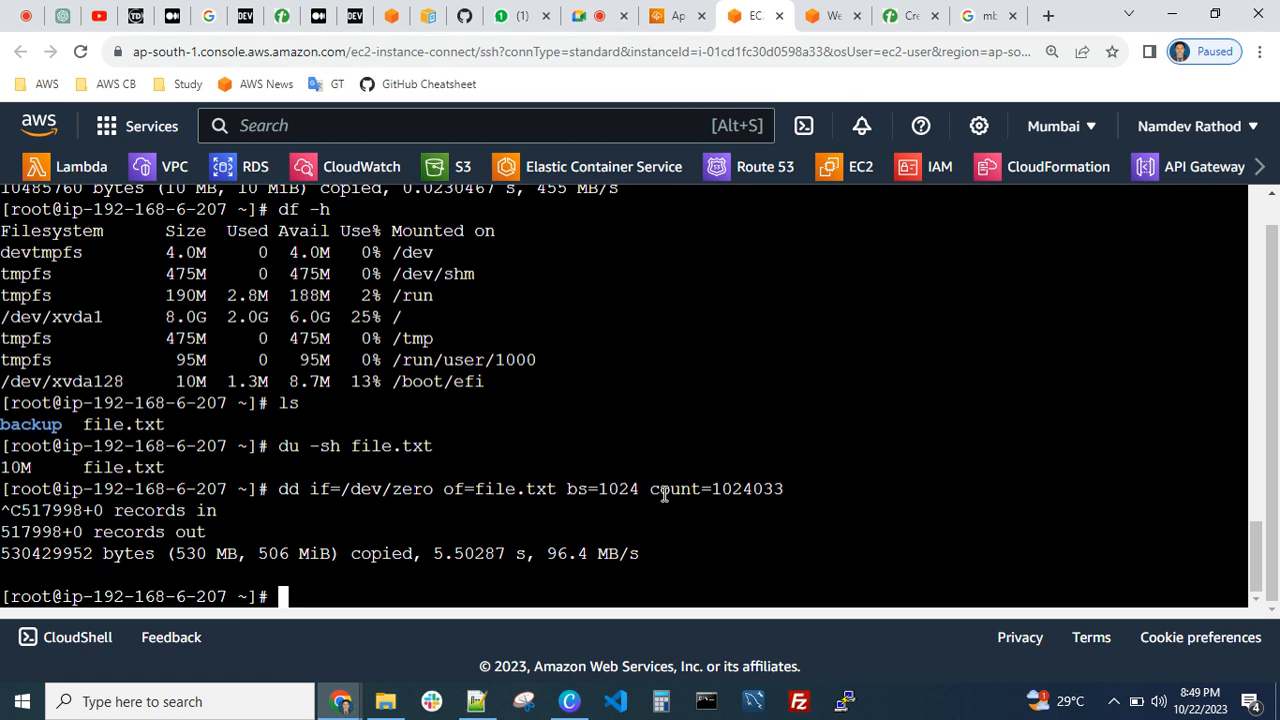
# List the home directory's contents and recheck the size of file.txt with du -sh
pyautogui.write('ls')
pyautogui.press('Return')
pyautogui.write('du')
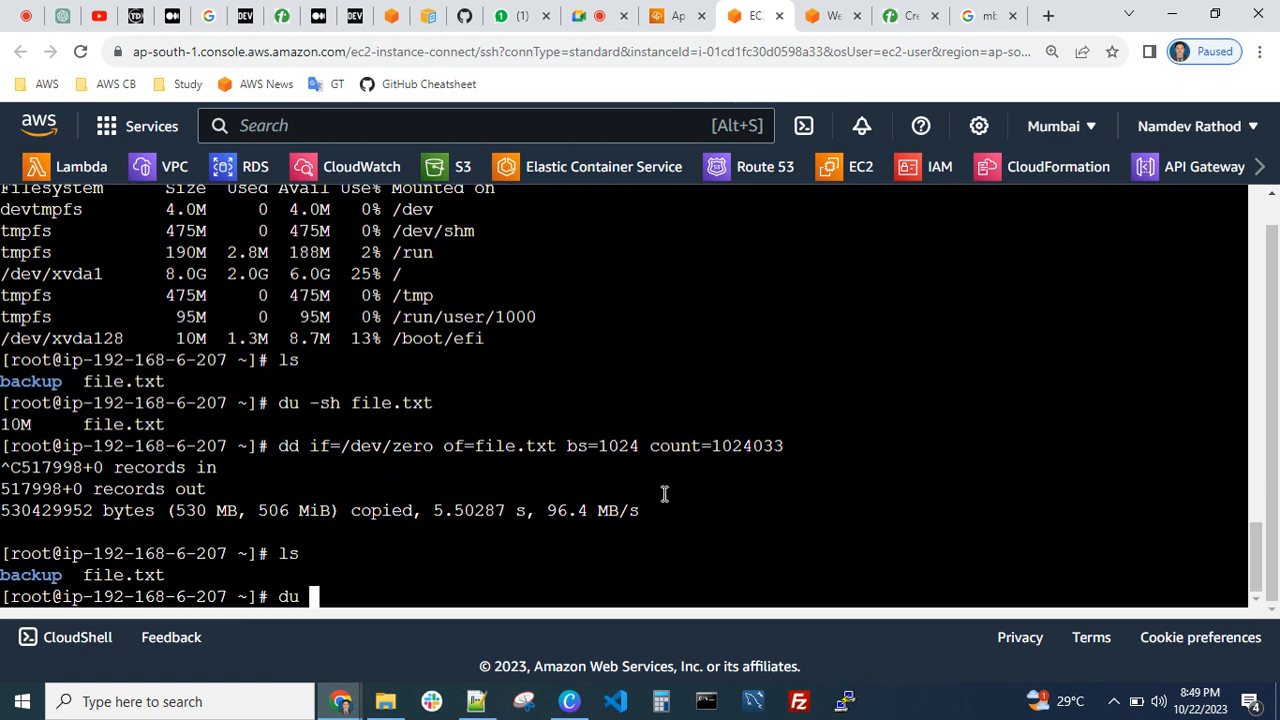
pyautogui.press('Up')
pyautogui.press('Up')
pyautogui.press('Up')
pyautogui.press('Return')
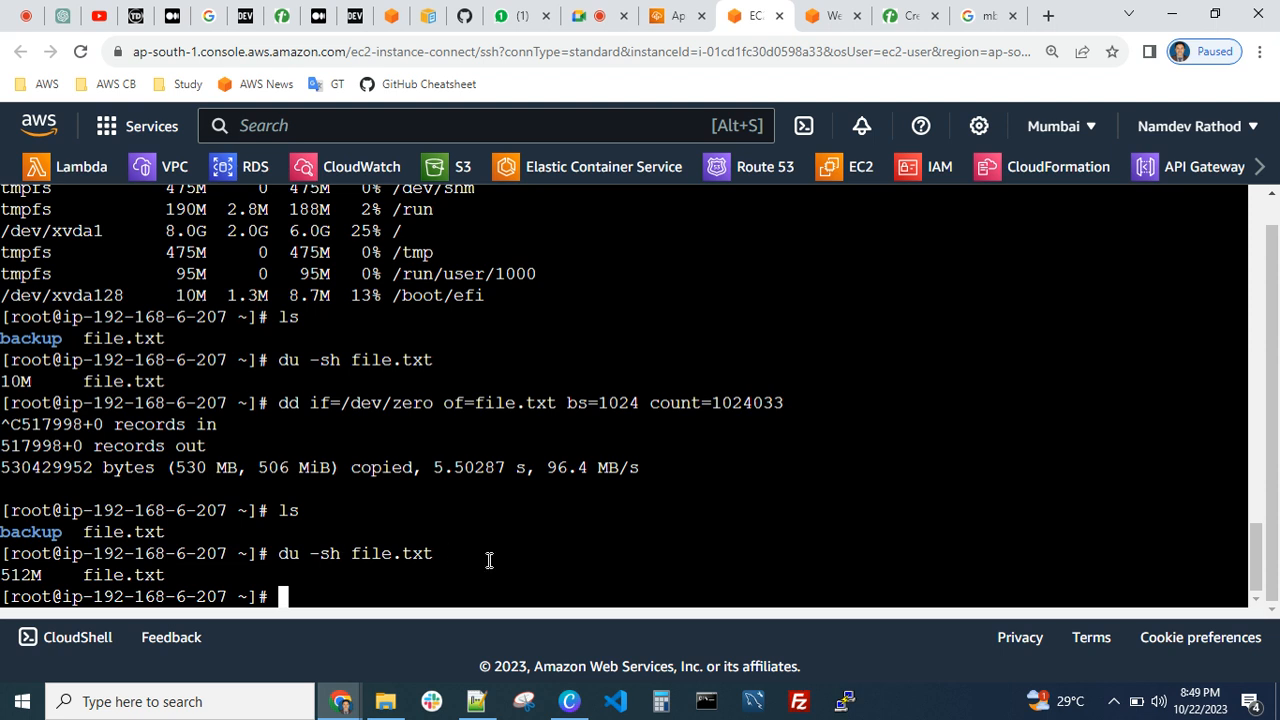
# Rerun the dd command on file.txt with count=10243033 and interrupt it after a while
pyautogui.press('Up')
pyautogui.press('Up')
pyautogui.press('Up')
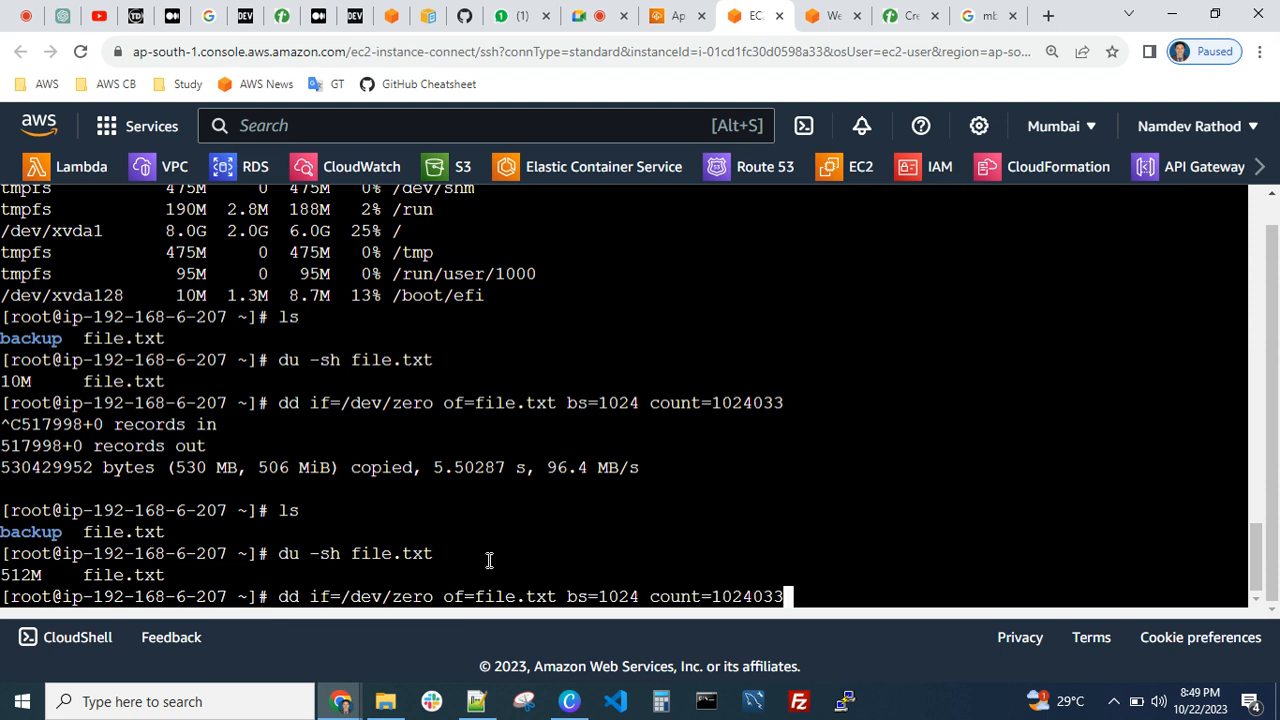
pyautogui.press('Left')
pyautogui.press('Left')
pyautogui.press('Left')
pyautogui.write('3')
pyautogui.press('Return')
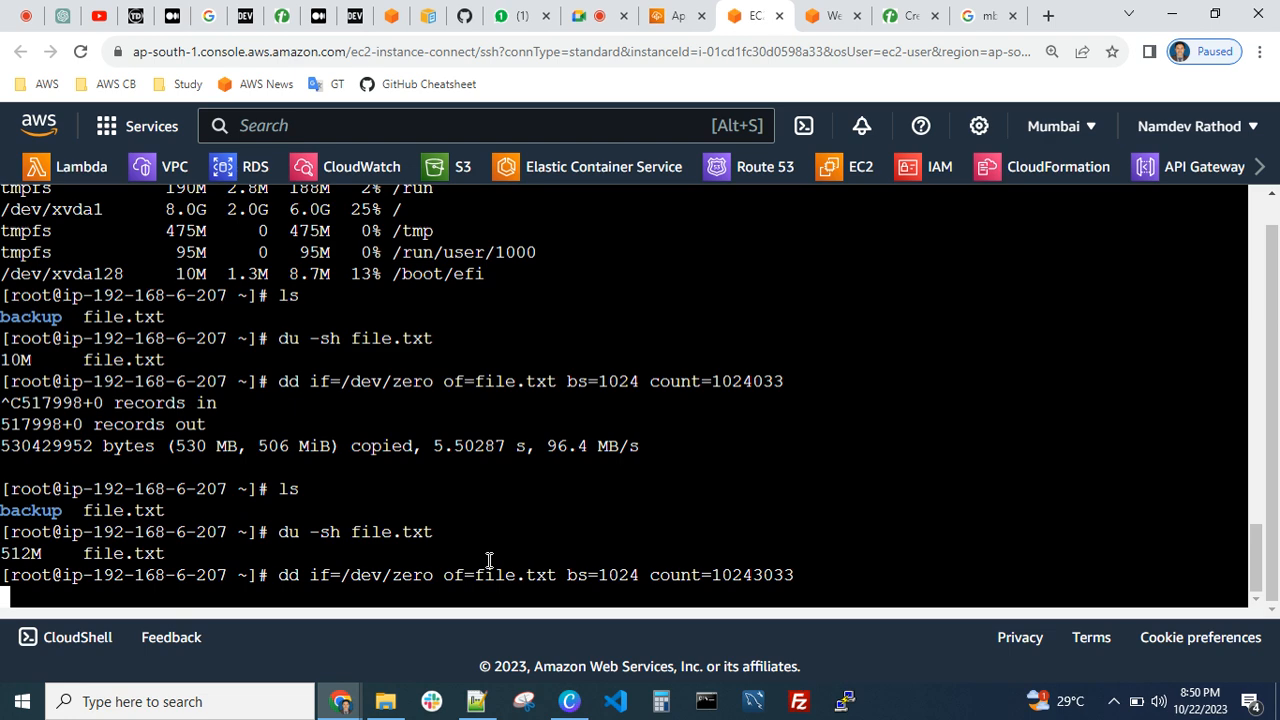
pyautogui.hotkey('ctrl', 'c')
# Clear the terminal and run du -sh file.txt to check the file's size again
pyautogui.hotkey('ctrl', 'l')
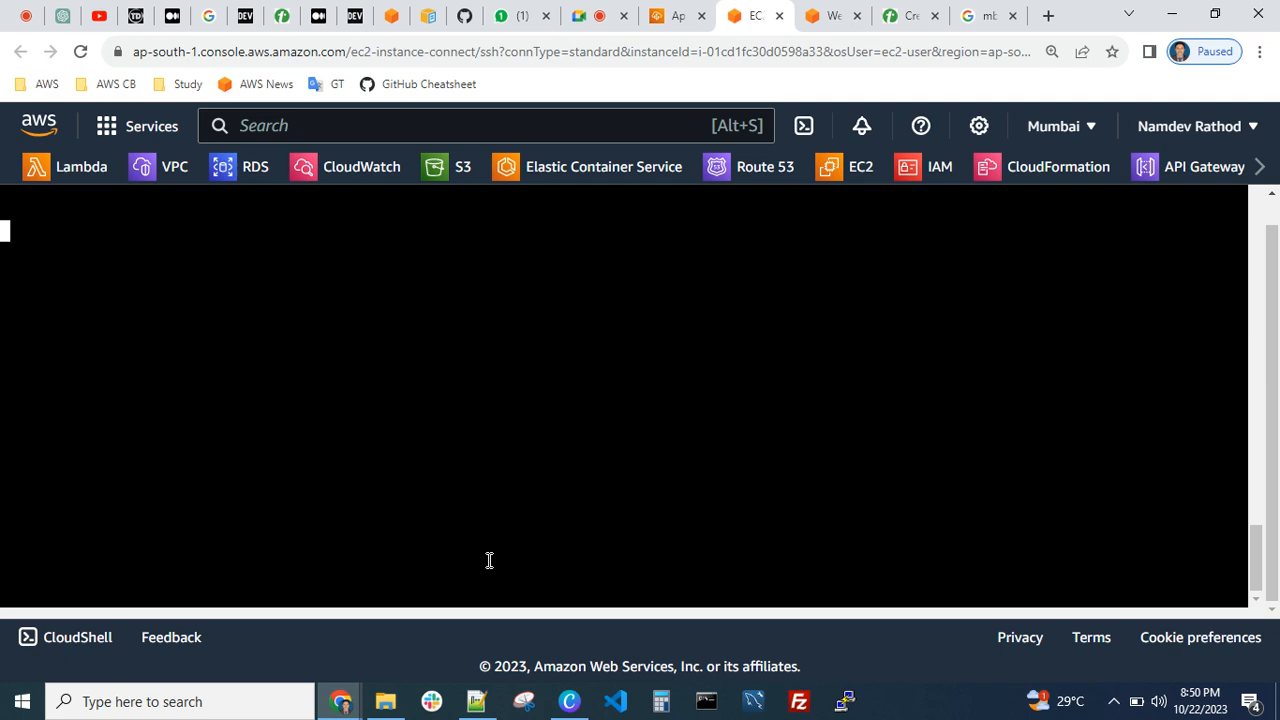
pyautogui.hotkey('ctrl', 'c')
pyautogui.hotkey('ctrl', 'l')
pyautogui.press('Return')
pyautogui.press('Return')
pyautogui.press('Return')
pyautogui.press('Up')
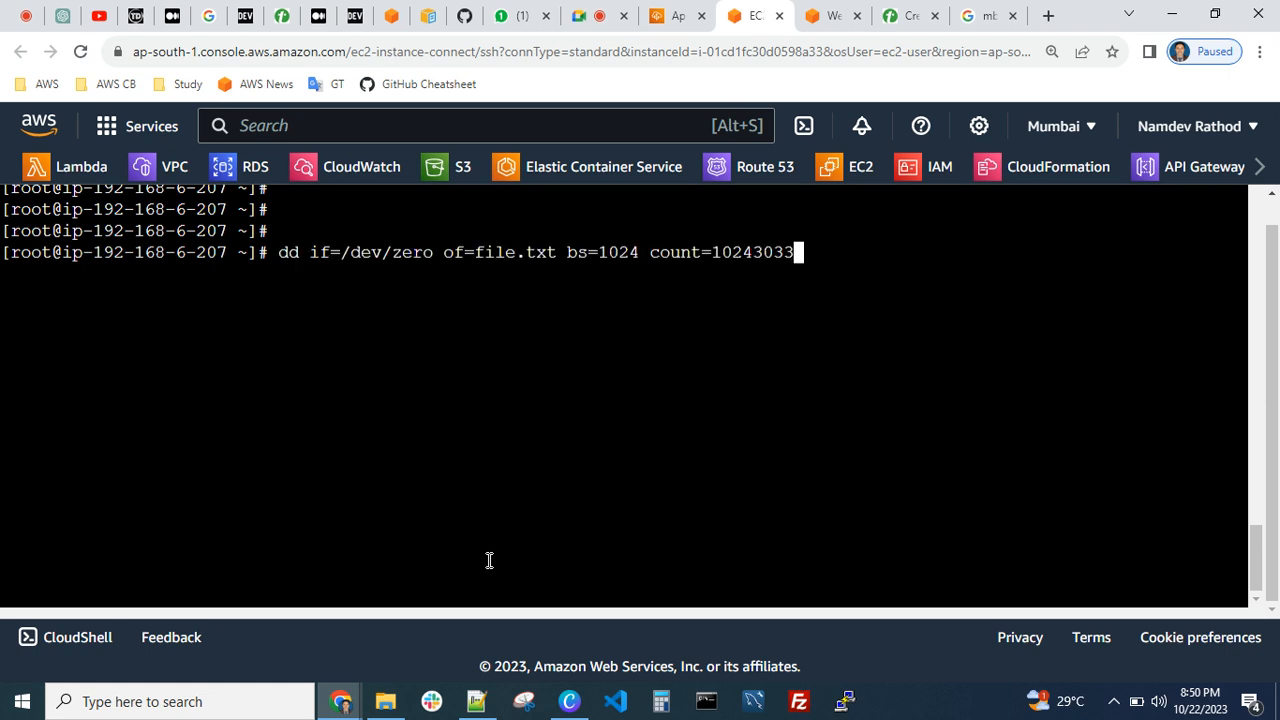
pyautogui.press('Up')
pyautogui.press('Return')
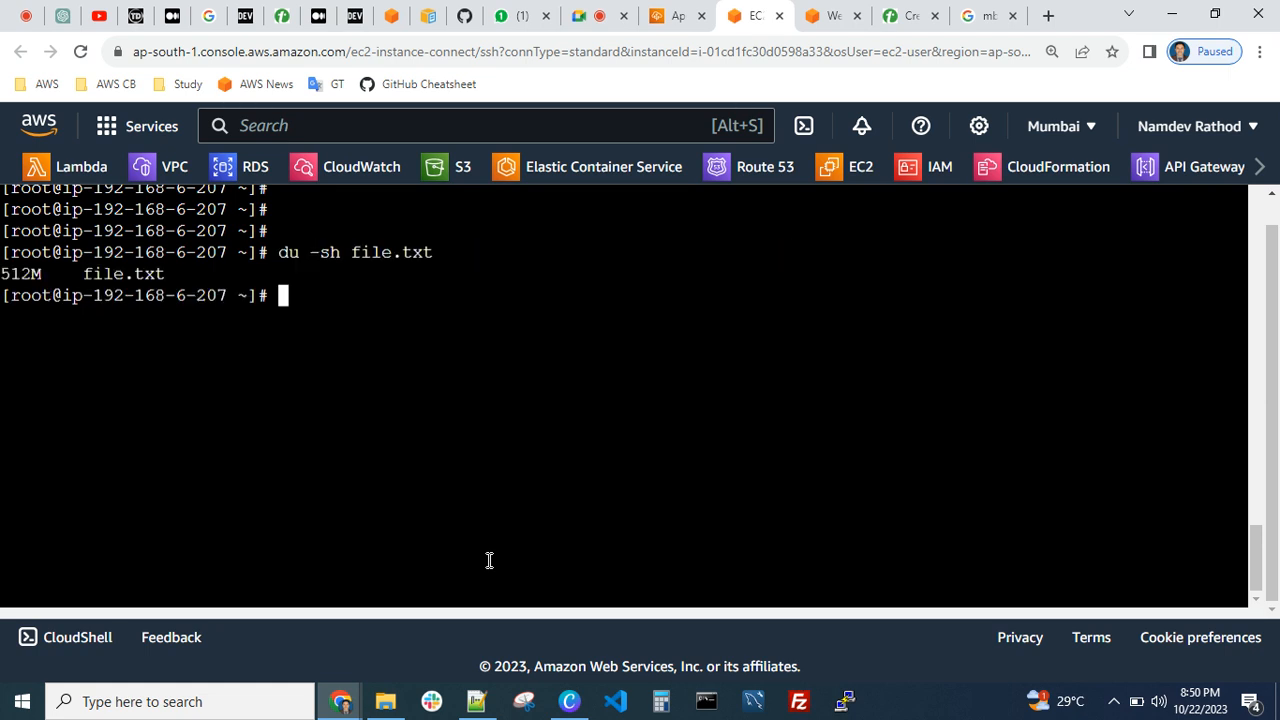
# Run dd on file.txt with count=102430333, glance at the troubleshooting notes in Notepad++ while it writes, and interrupt the command
pyautogui.press('Up')
pyautogui.press('Up')
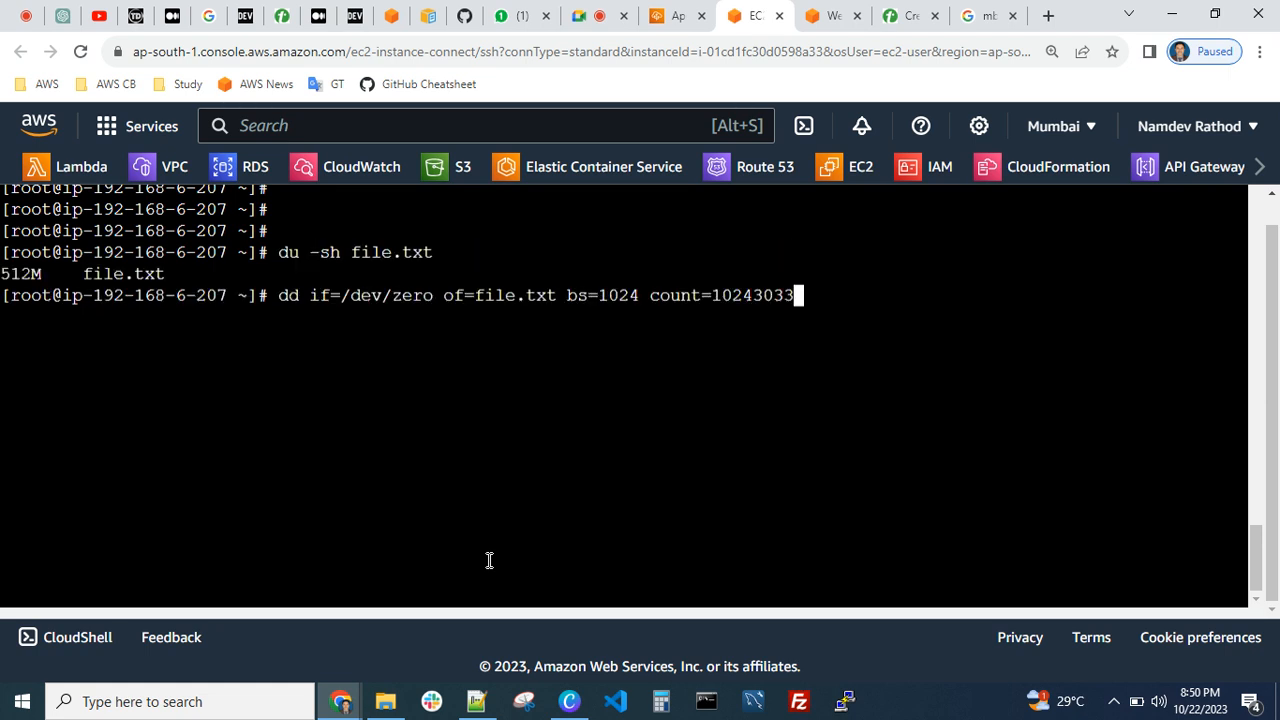
pyautogui.write('3')
pyautogui.press('Return')
pyautogui.click(476, 701)
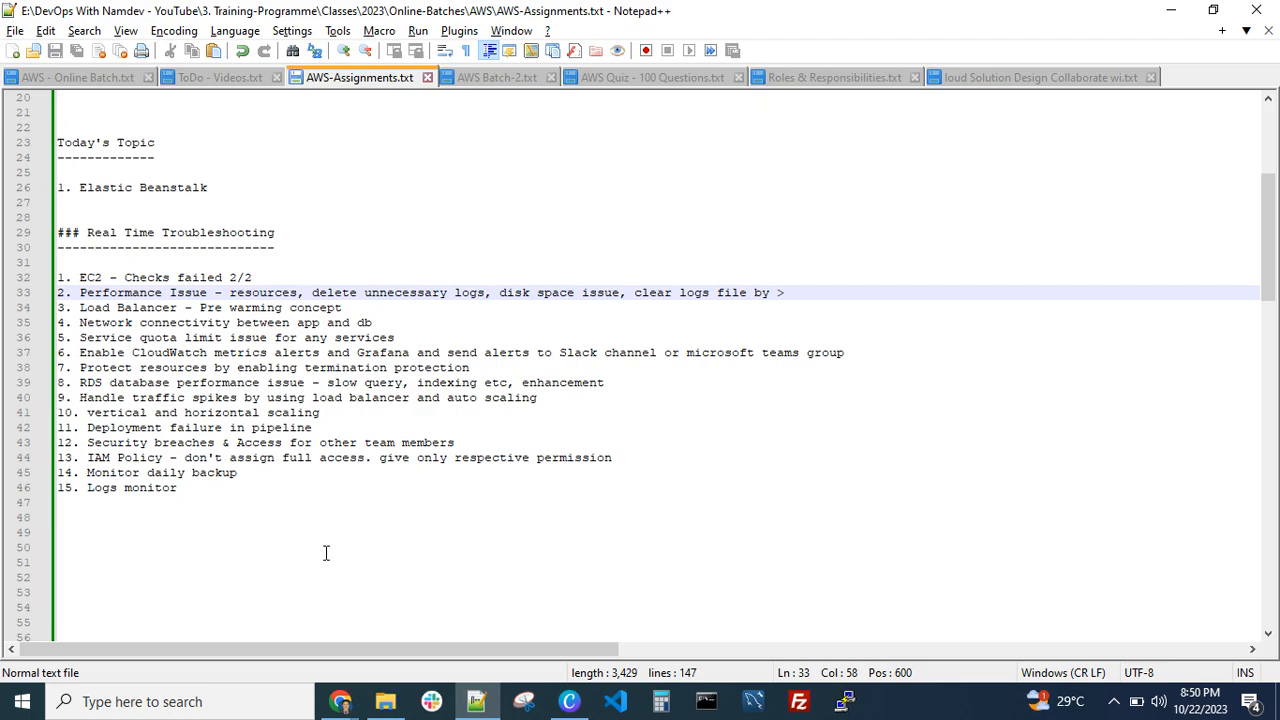
pyautogui.click(341, 704)
pyautogui.click(169, 652)
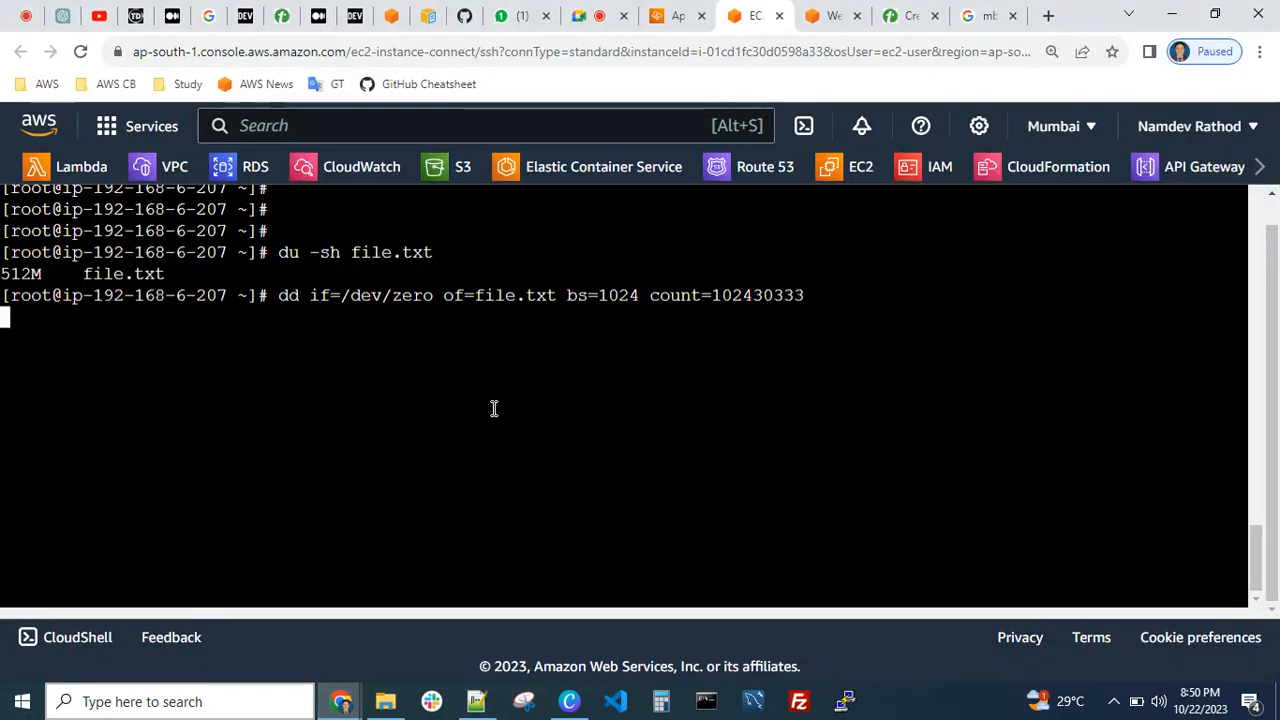
pyautogui.hotkey('ctrl', 'c')
# Check the enlarged file.txt with du -sh and highlight its reported size
pyautogui.press('Up')
pyautogui.press('Up')
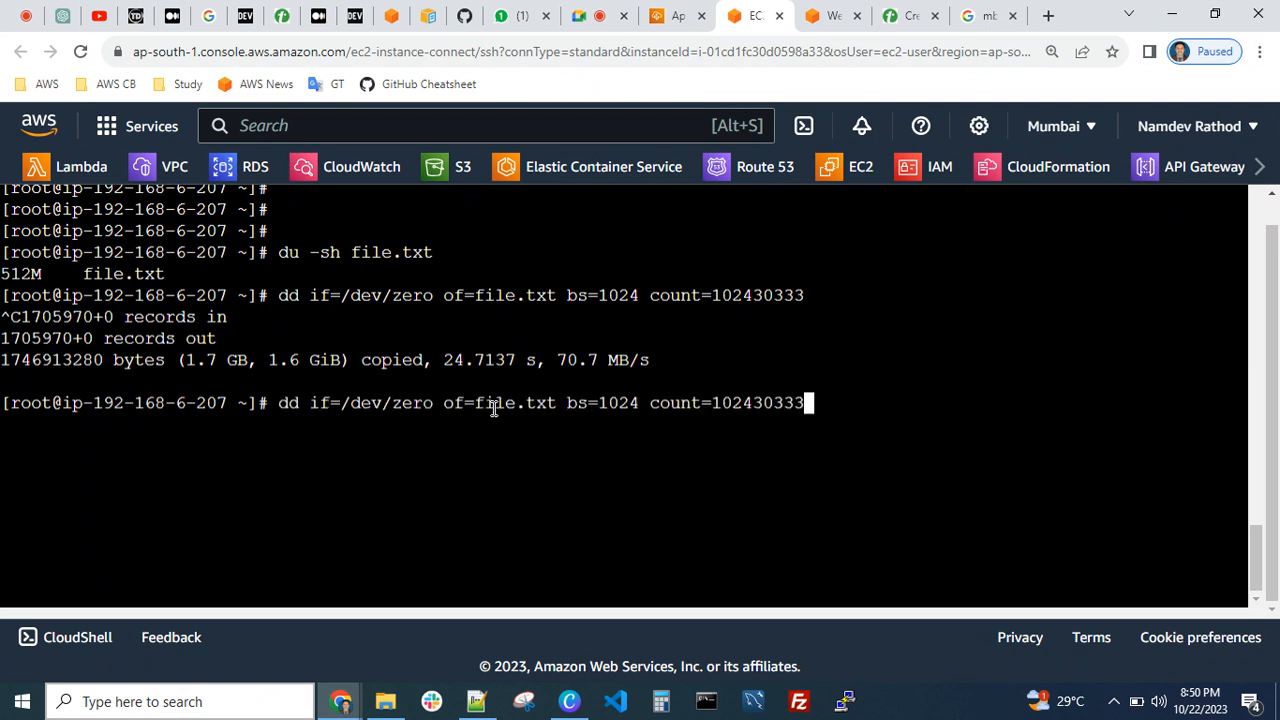
pyautogui.press('Return')
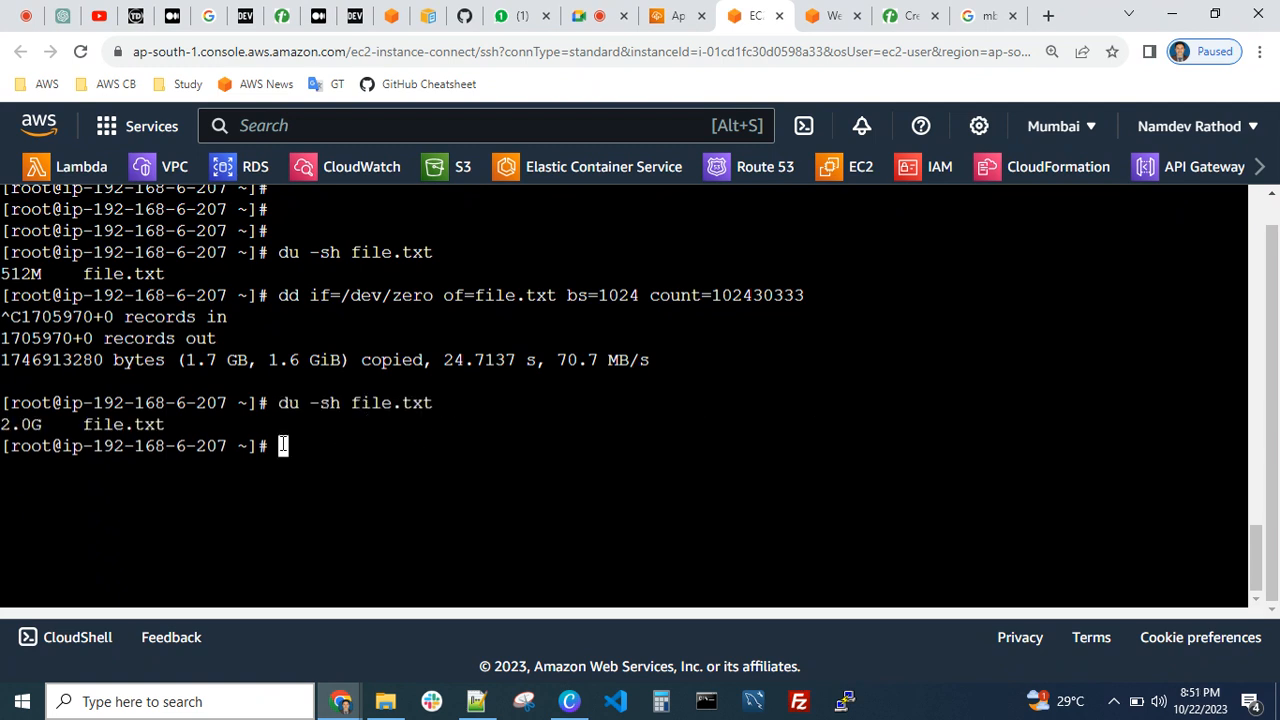
pyautogui.moveTo(44, 428); pyautogui.dragTo(8, 428)
pyautogui.click(98, 447)
# Run df -h and highlight the available space on /dev/xvda1
pyautogui.write('df -h')
pyautogui.press('Return')
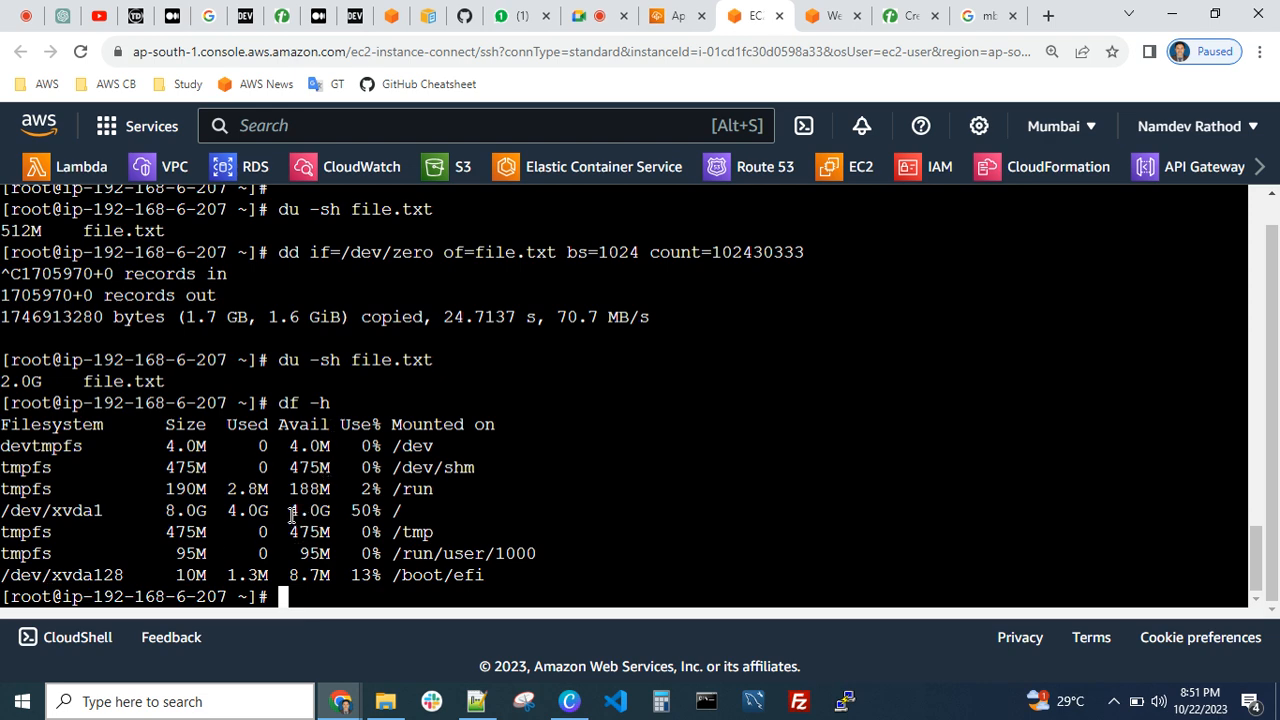
pyautogui.moveTo(289, 510); pyautogui.dragTo(304, 511)
pyautogui.click(332, 512)
# List the home directory's contents and empty file.txt with the redirect command > file.txt
pyautogui.write('ls')
pyautogui.press('Return')
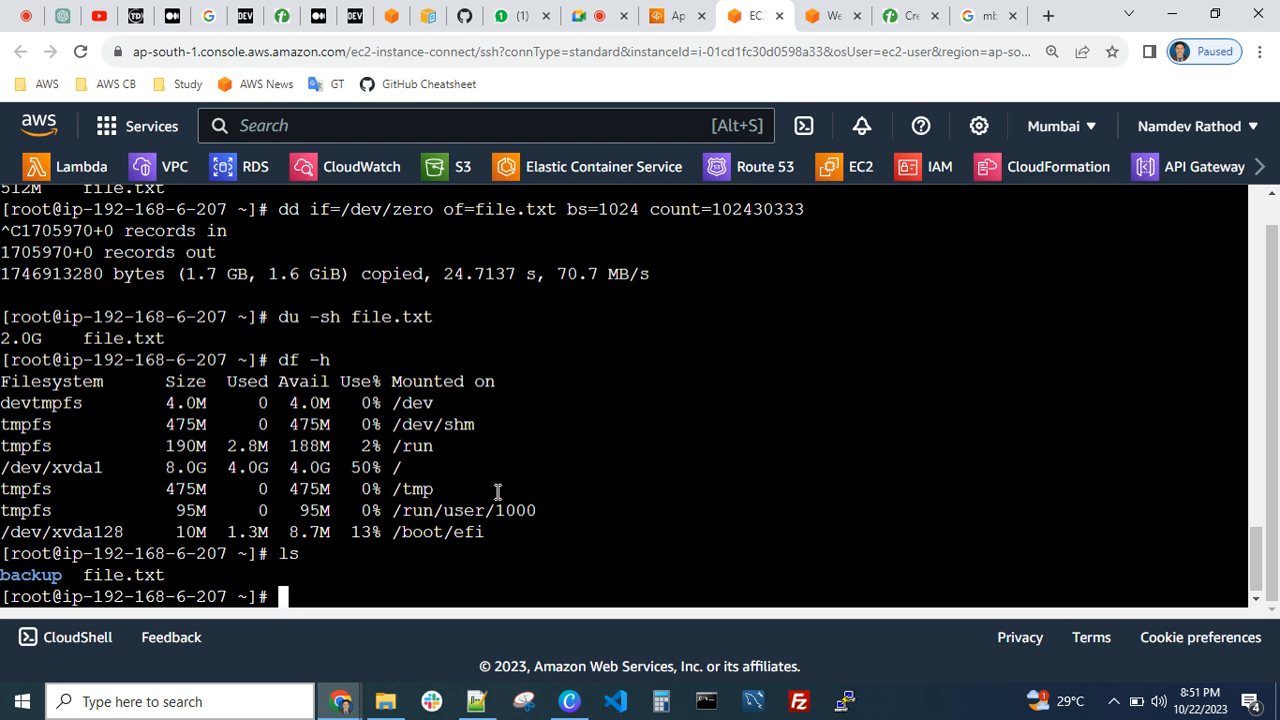
pyautogui.write('rm')
pyautogui.press('BackSpace')
pyautogui.press('BackSpace')
pyautogui.press('BackSpace')
pyautogui.write('> file.txt')
pyautogui.press('Return')
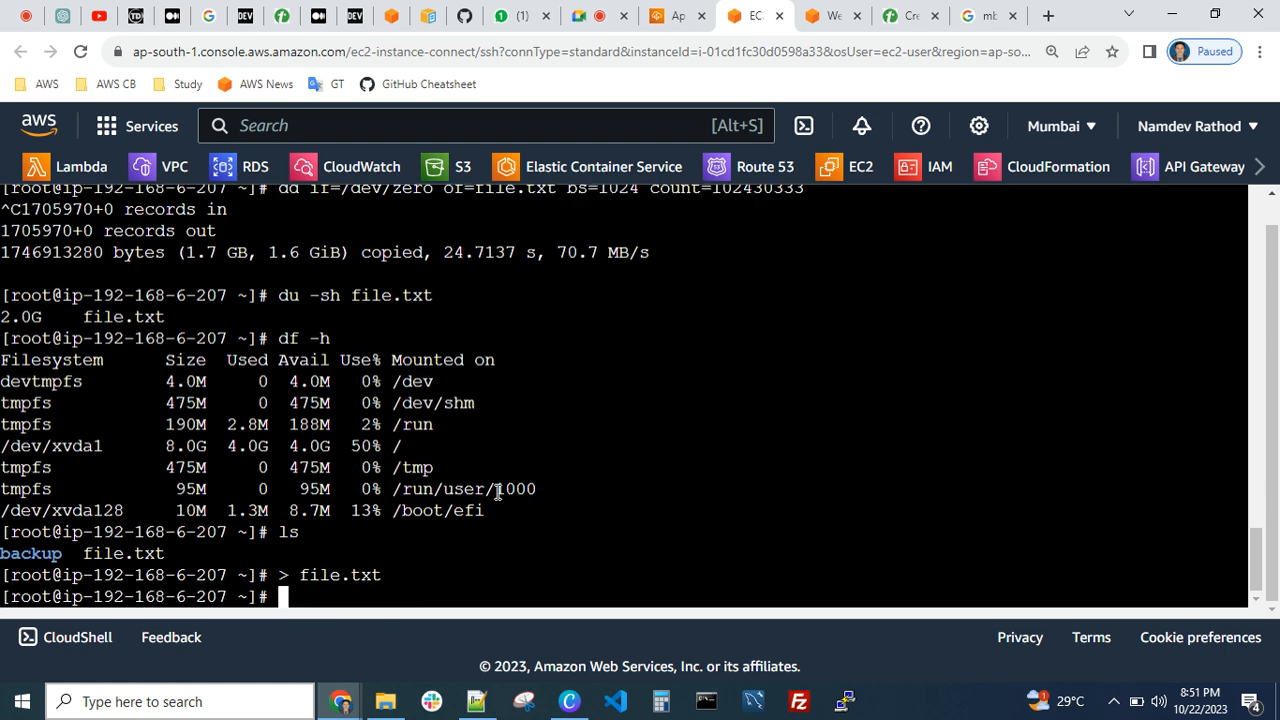
# Rerun df -h and compare the available space on /dev/xvda1 before and after emptying the file
pyautogui.press('Up')
pyautogui.press('Up')
pyautogui.press('Up')
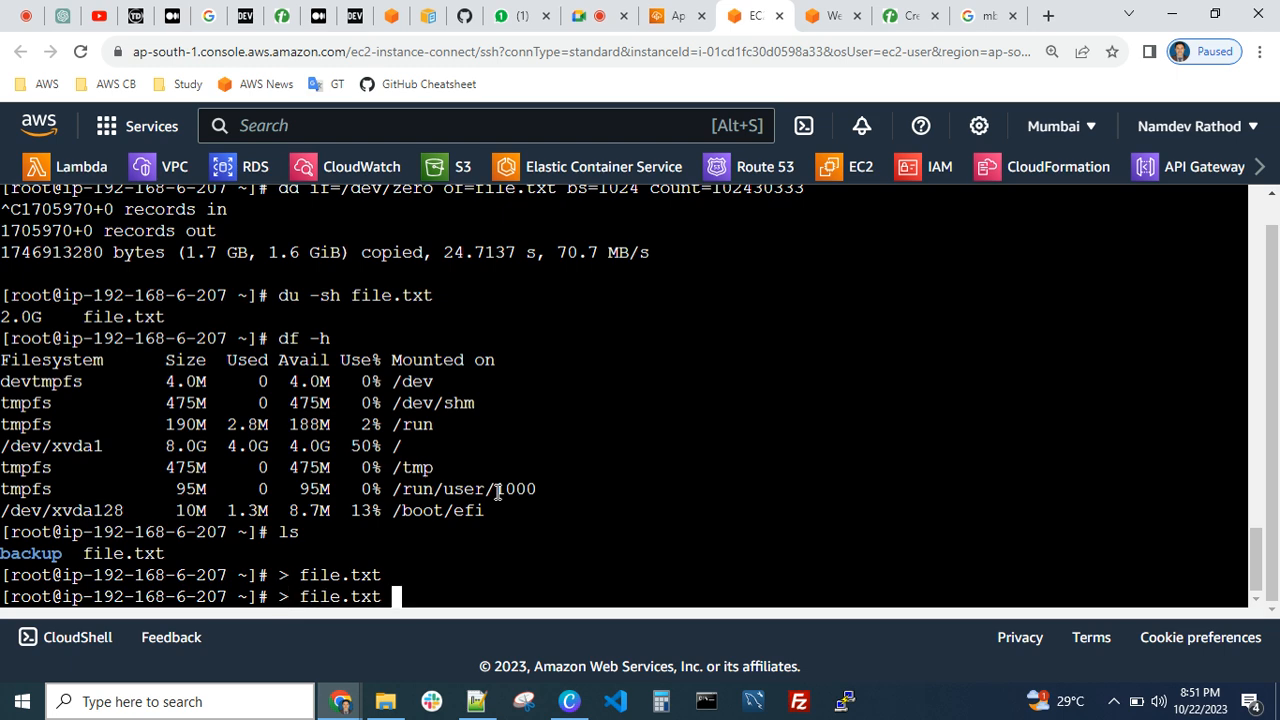
pyautogui.press('Return')
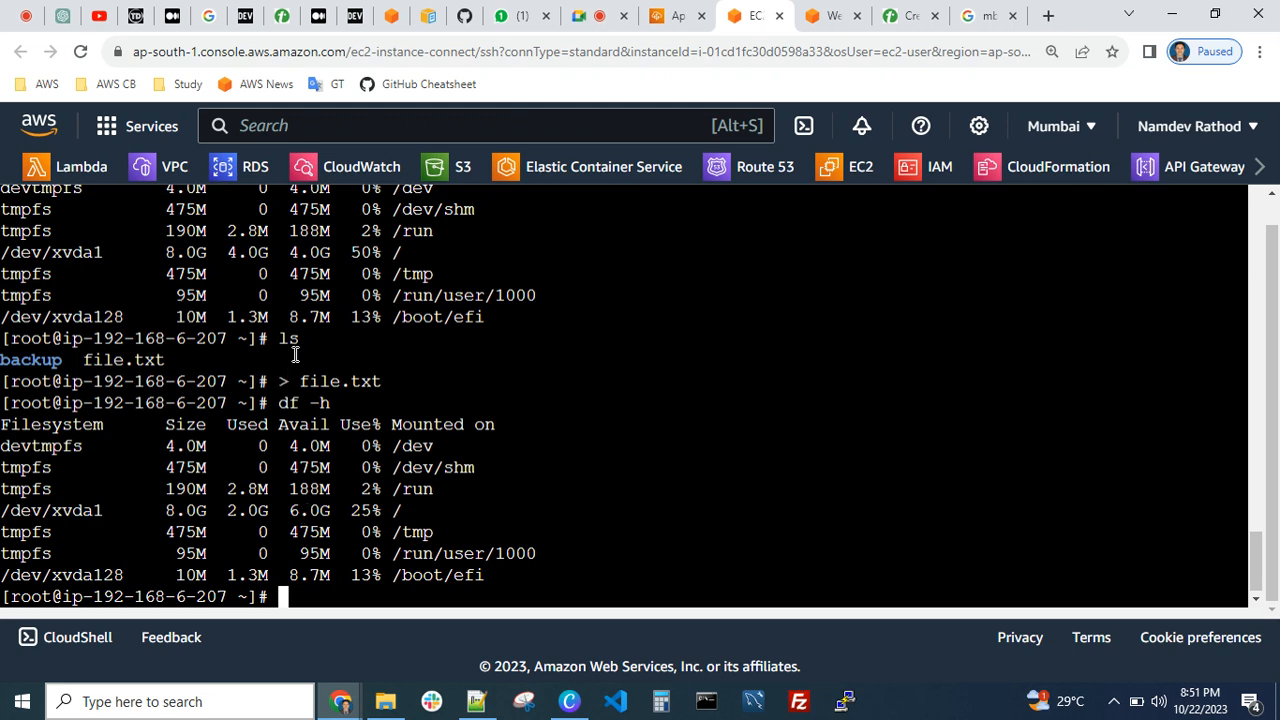
pyautogui.moveTo(285, 252); pyautogui.dragTo(332, 252)
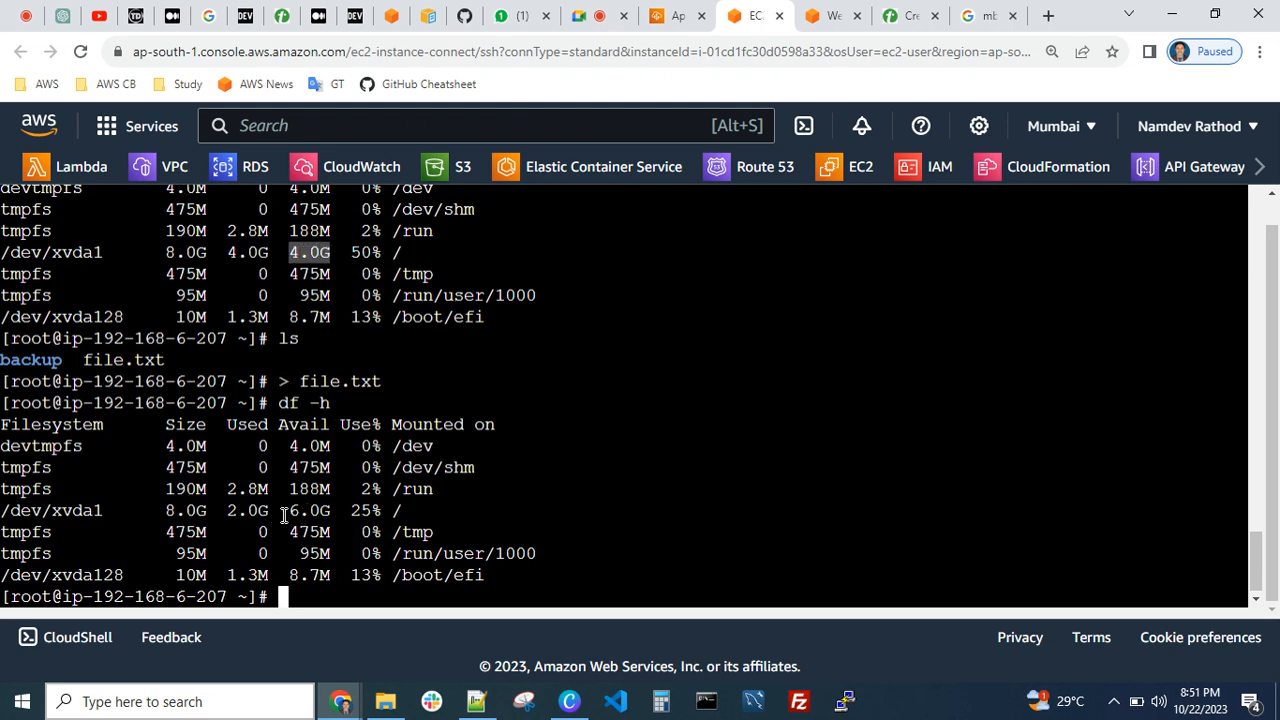
pyautogui.moveTo(288, 510); pyautogui.dragTo(332, 511)
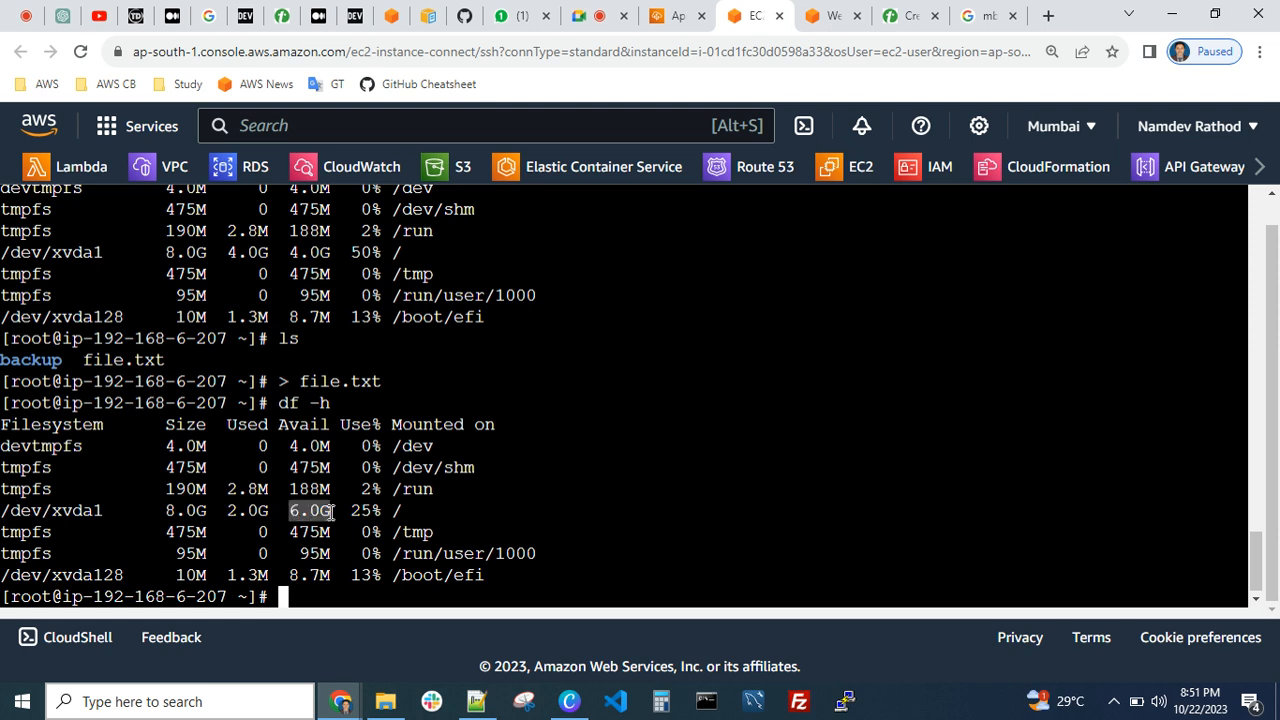
# Check the emptied file with du -sh file.txt and highlight its output and the redirect command that cleared it
pyautogui.write('du -s')
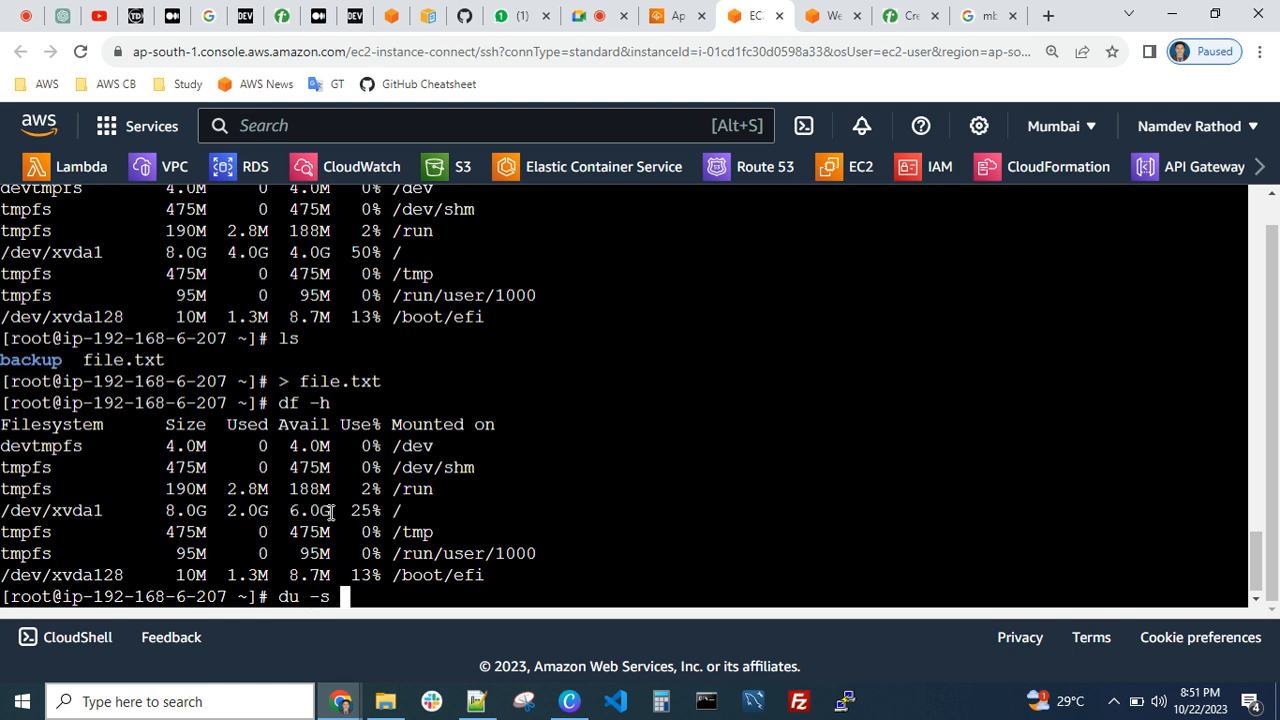
pyautogui.press('BackSpace')
pyautogui.write('h file.txt')
pyautogui.press('Return')
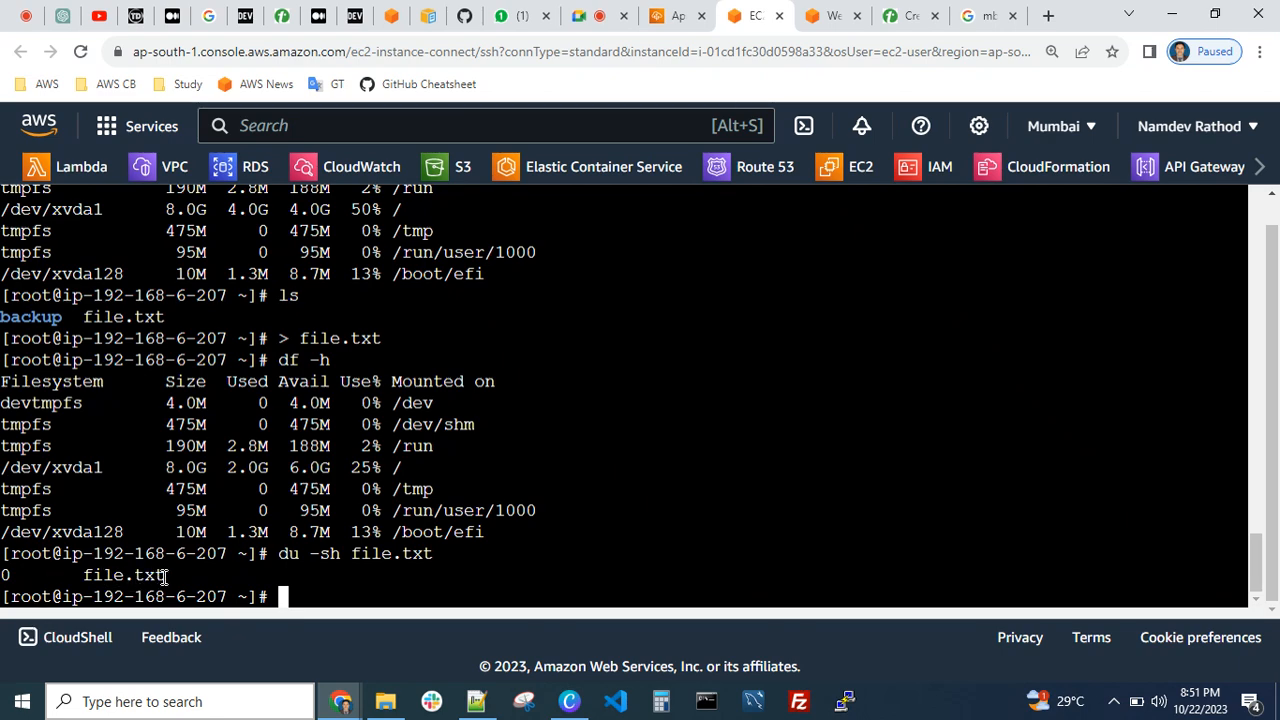
pyautogui.moveTo(178, 577); pyautogui.dragTo(55, 576)
pyautogui.click(250, 547)
pyautogui.moveTo(279, 340); pyautogui.dragTo(346, 342)
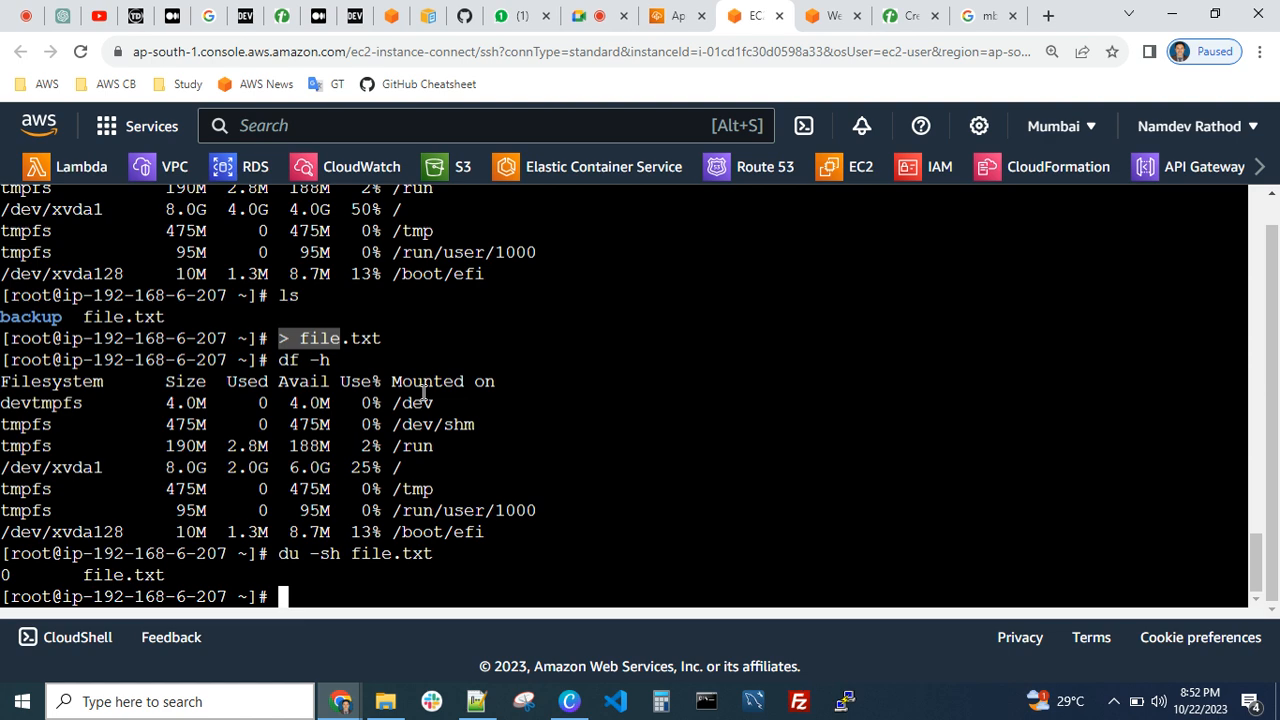
# Clear the terminal and list the home directory's contents with ls
pyautogui.hotkey('ctrl', 'c')
pyautogui.hotkey('ctrl', 'l')
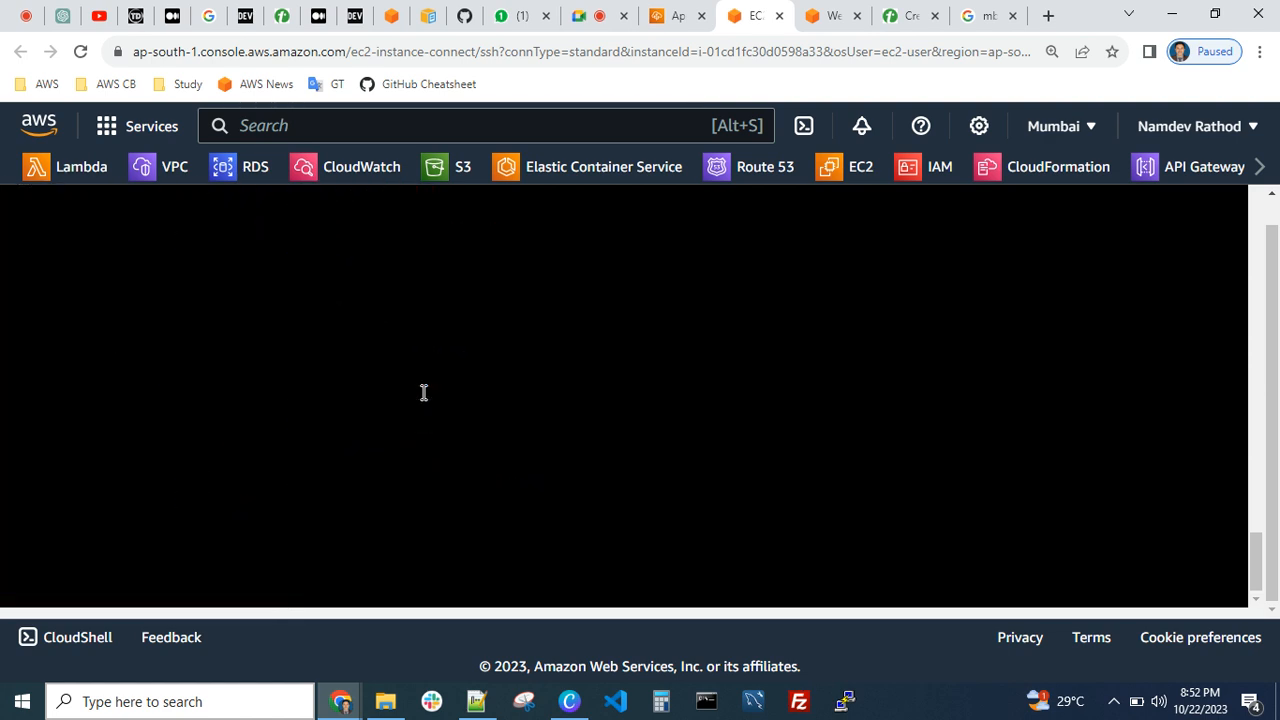
pyautogui.press('Return')
pyautogui.press('Return')
pyautogui.press('Return')
pyautogui.write('ls')
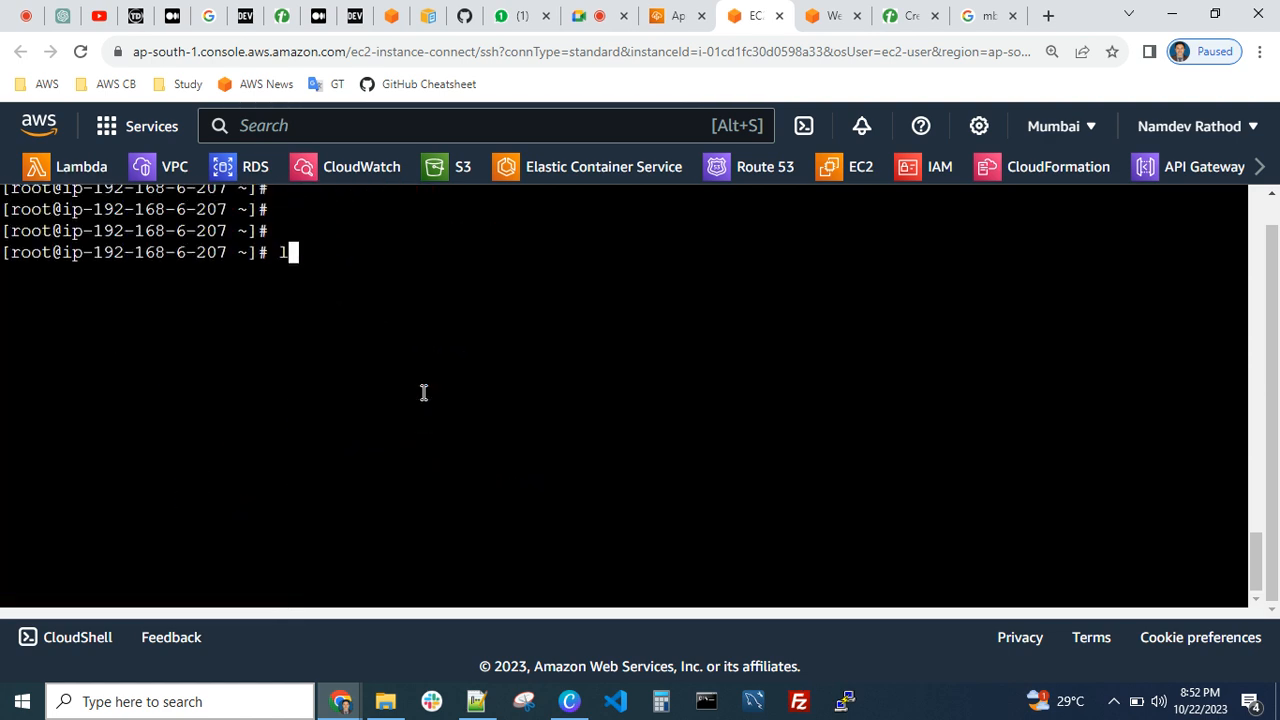
pyautogui.press('Return')
pyautogui.press('Return')
# List the home directory, run df -h to check disk usage, and highlight the usage figures for /dev/xvda1
pyautogui.write('df -h')
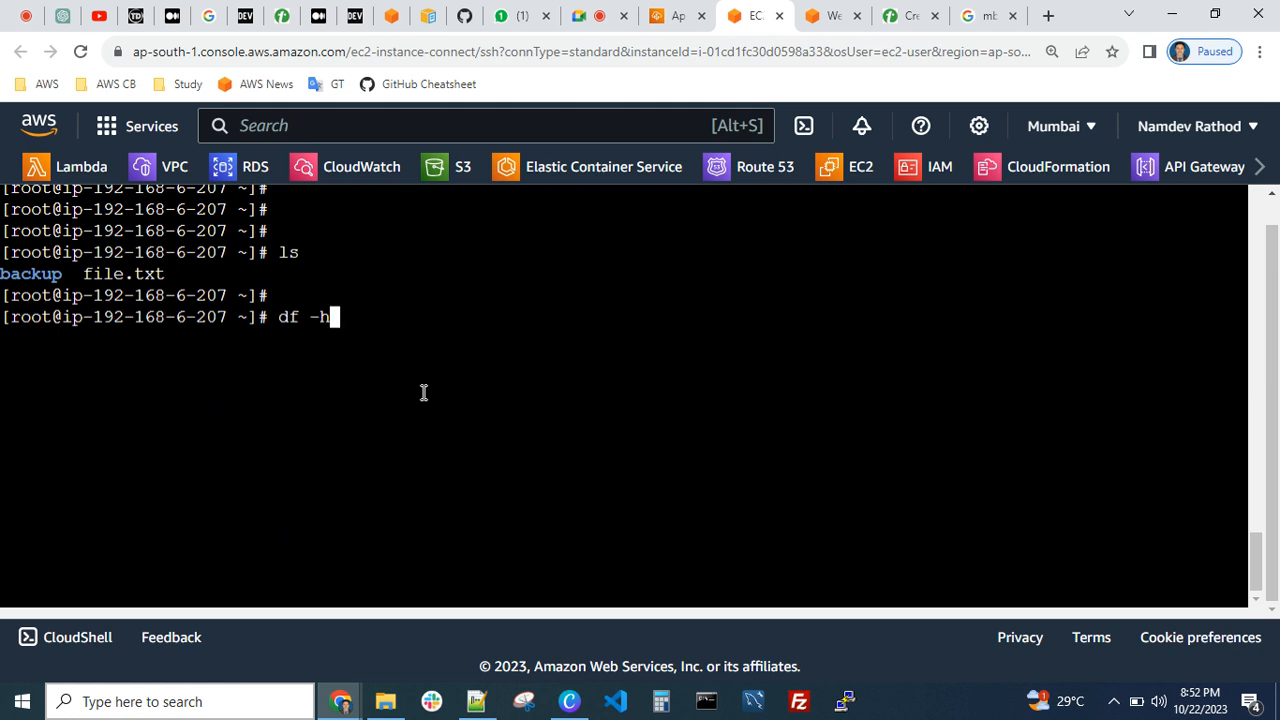
pyautogui.press('Return')
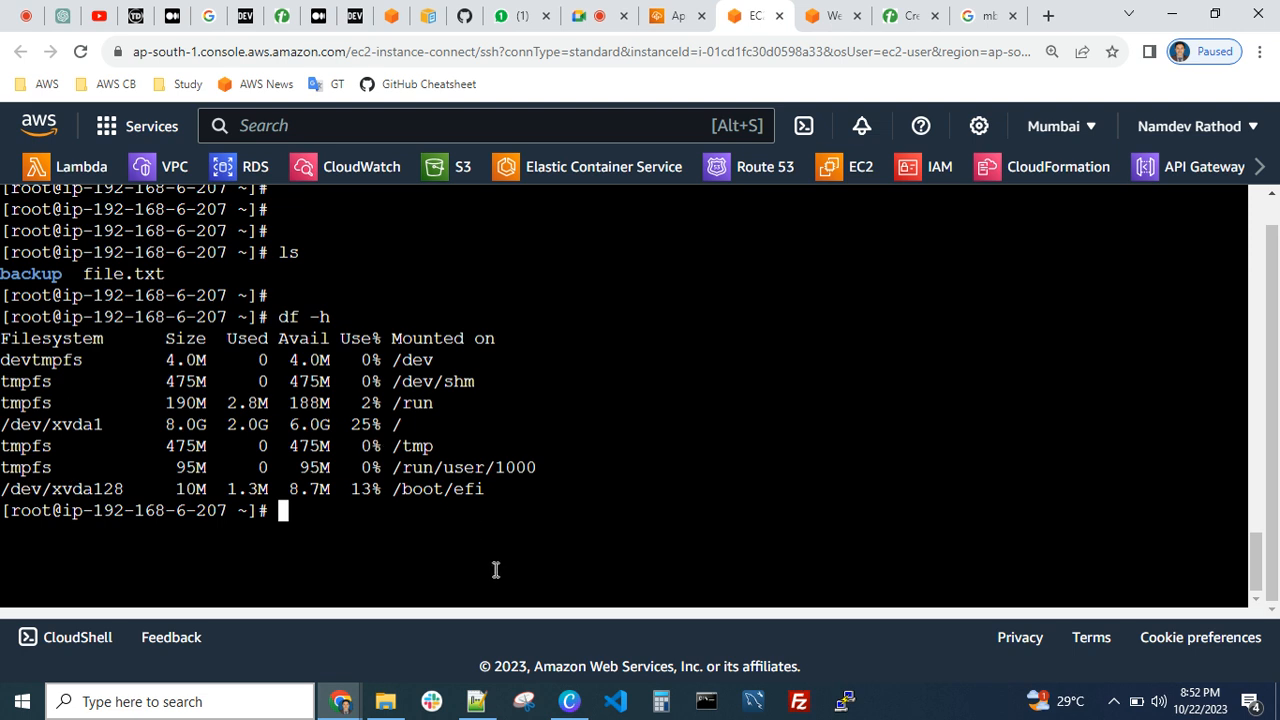
pyautogui.moveTo(403, 426); pyautogui.dragTo(283, 428)
pyautogui.click(290, 426)
# Clear the terminal, list all running processes as a tree with ps -auxf, and return to the start of the output
pyautogui.hotkey('ctrl', 'l')
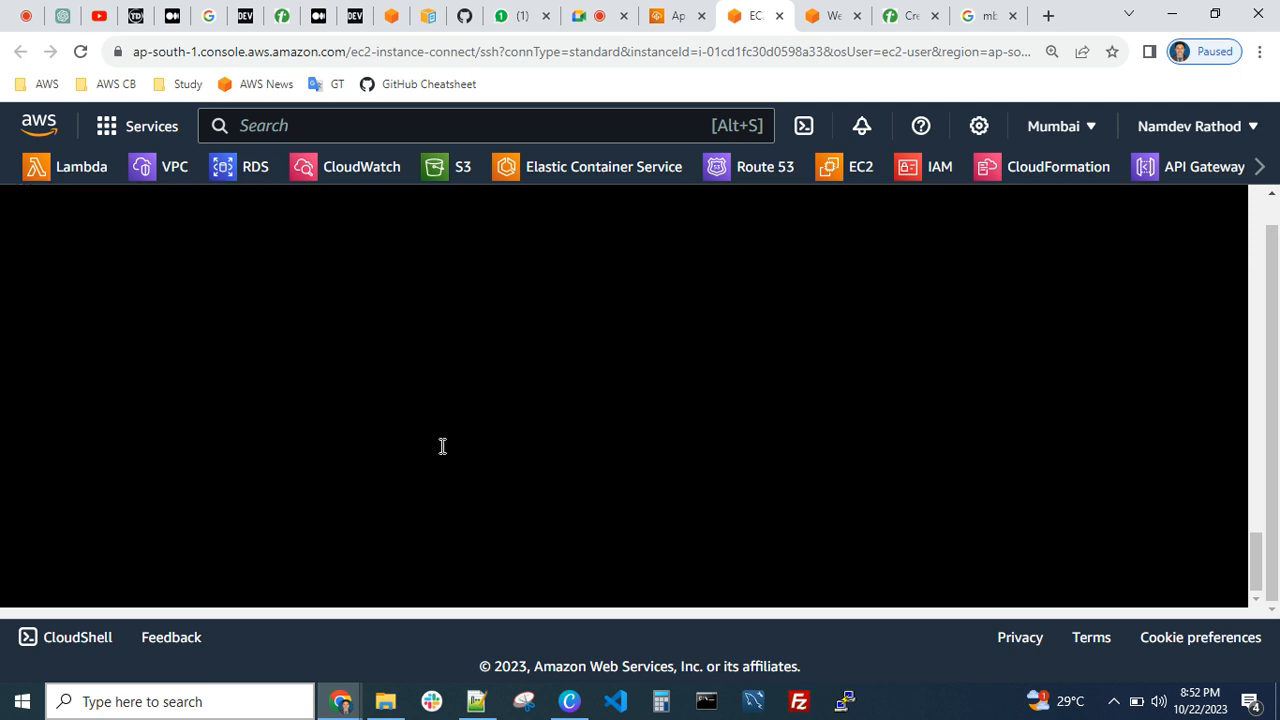
pyautogui.write('ps -auxf')
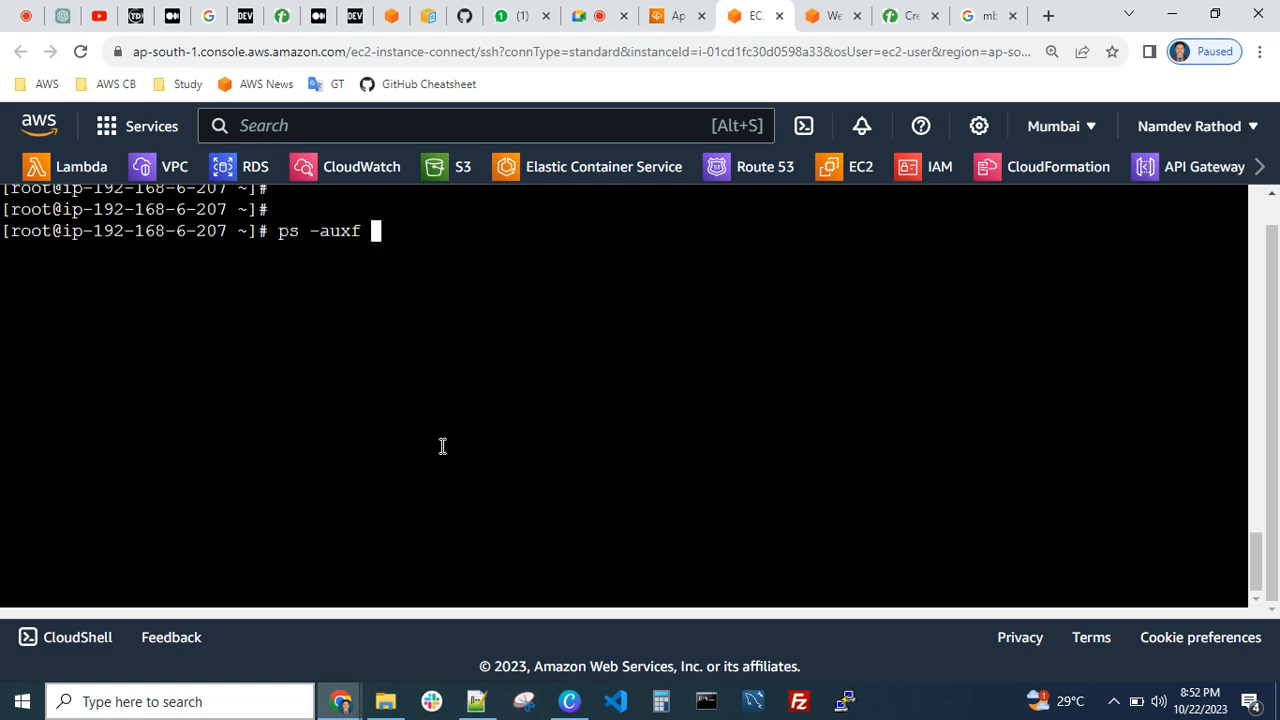
pyautogui.press('Return')
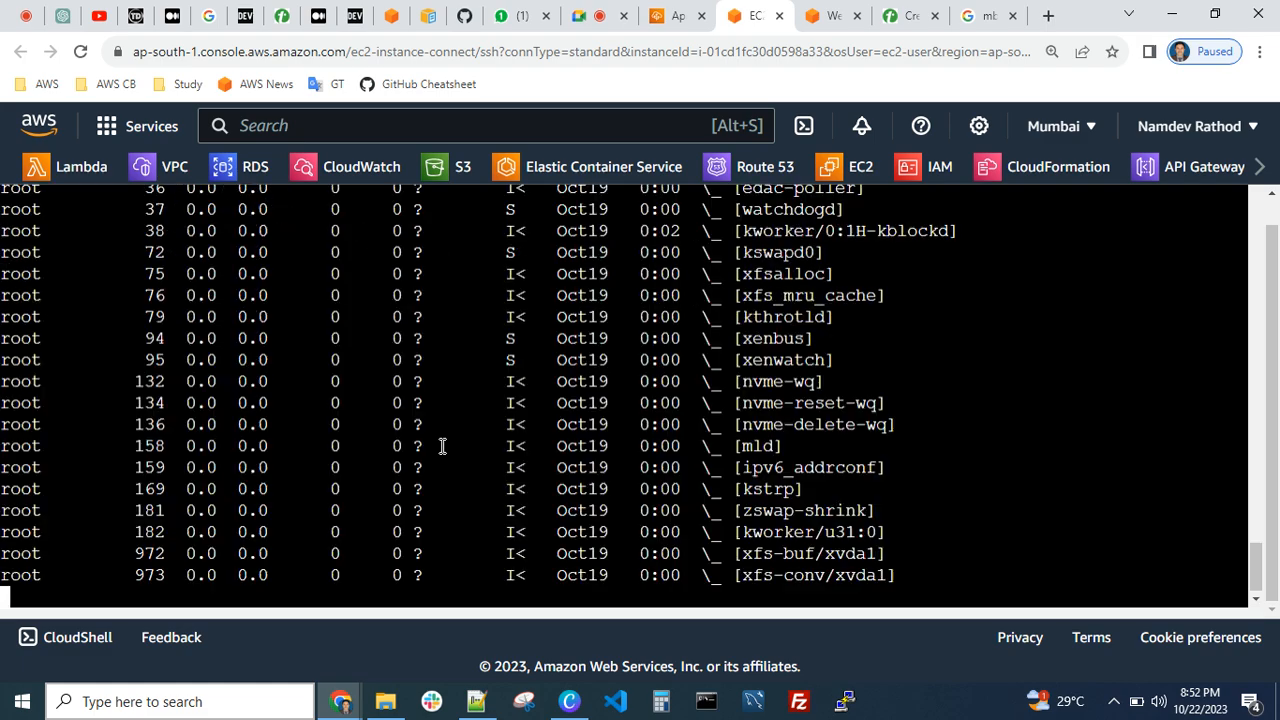
pyautogui.scroll(10, 472, 446)
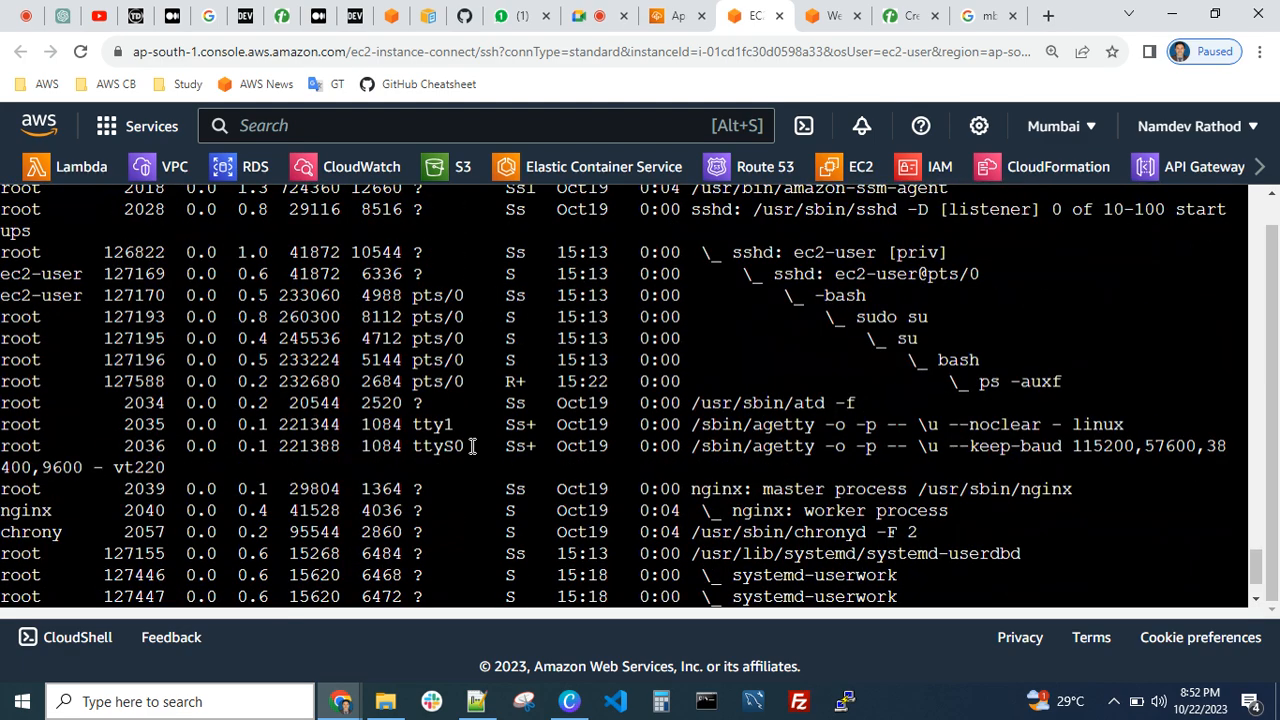
pyautogui.scroll(10, 752, 458)
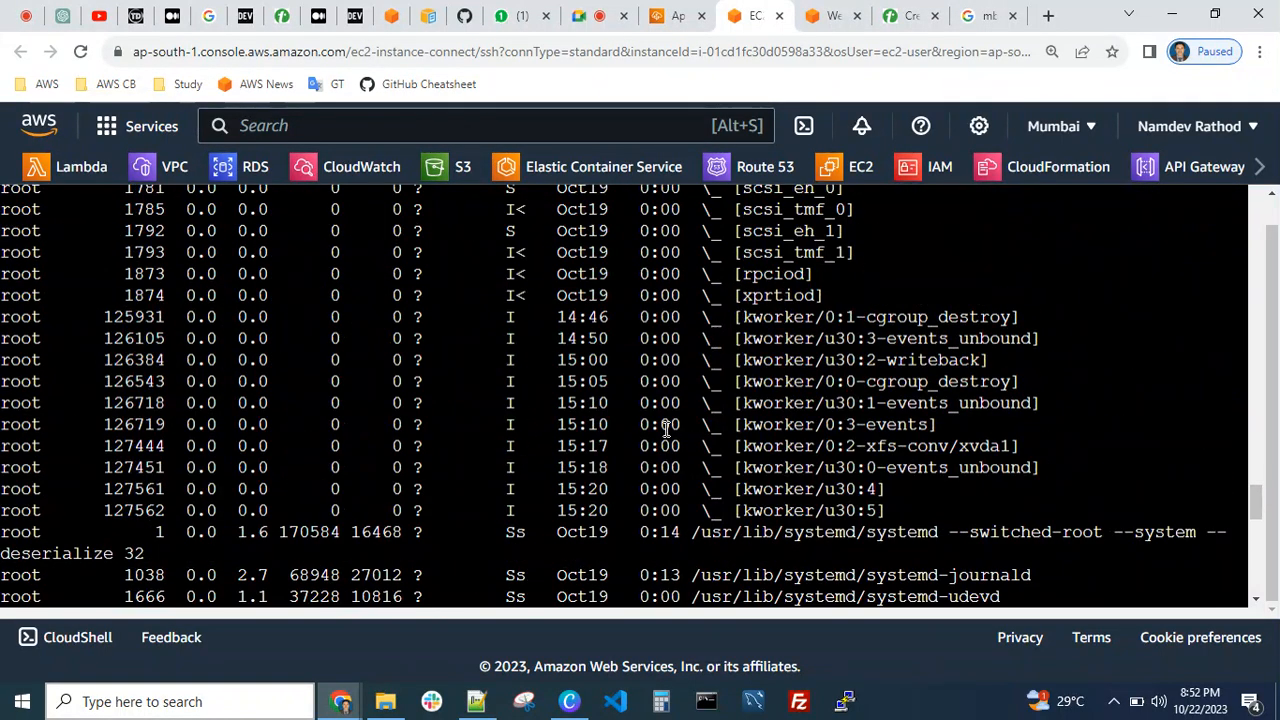
pyautogui.scroll(-1, 676, 428)
pyautogui.scroll(7, 670, 428)
pyautogui.scroll(20, 666, 428)
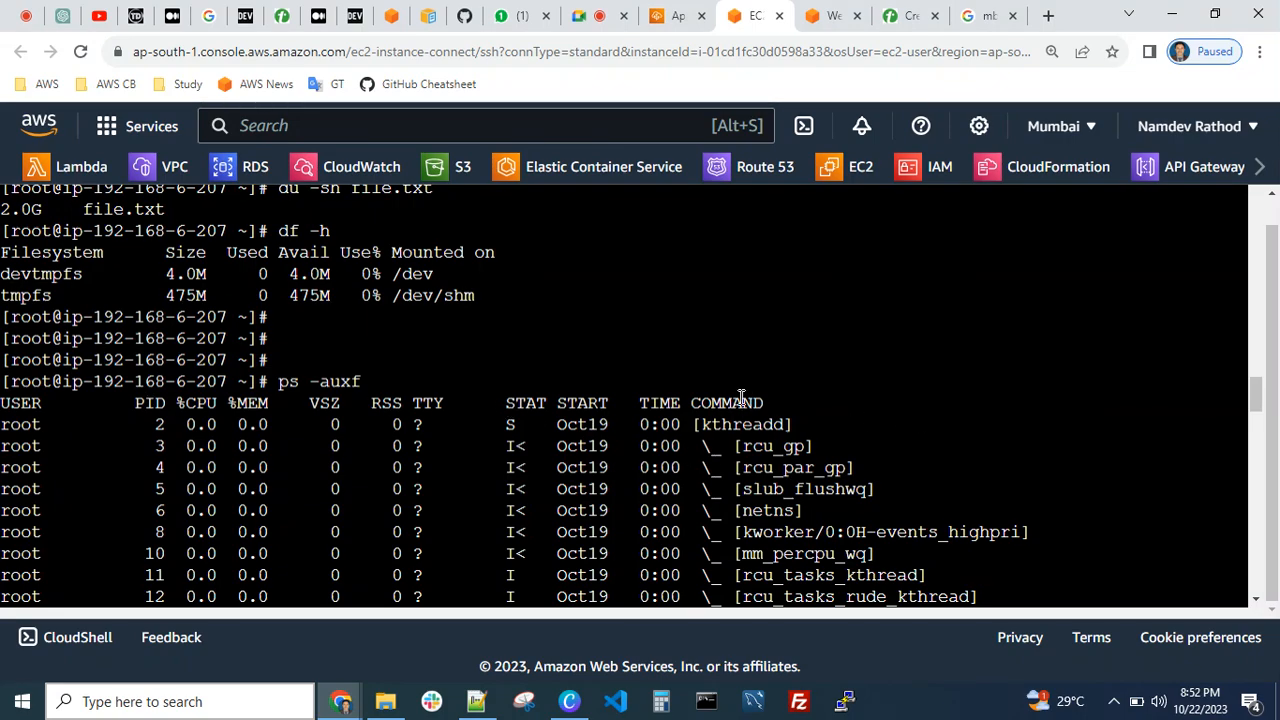
# Highlight the COMMAND heading of the process list and review the commands listed beneath it
pyautogui.moveTo(704, 403); pyautogui.dragTo(765, 401)
pyautogui.click(796, 409)
pyautogui.scroll(-3, 800, 412)
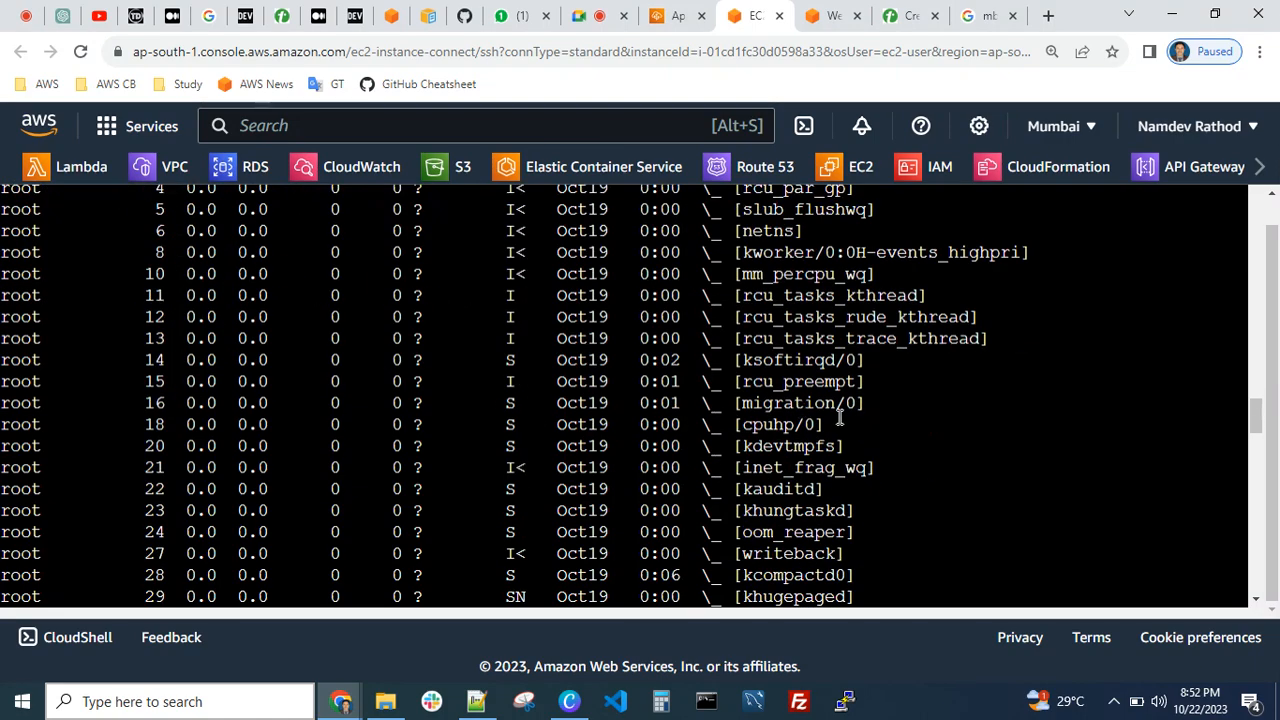
pyautogui.scroll(3, 836, 425)
pyautogui.scroll(-10, 838, 442)
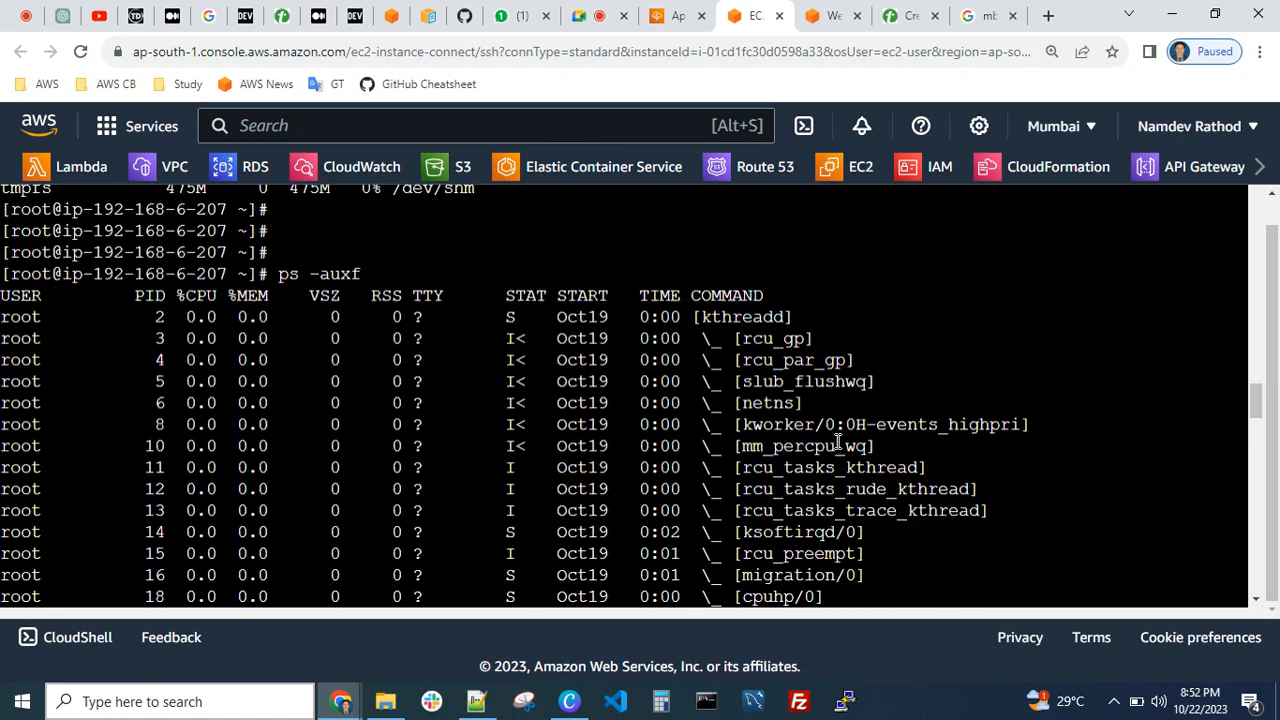
pyautogui.scroll(-4, 851, 388)
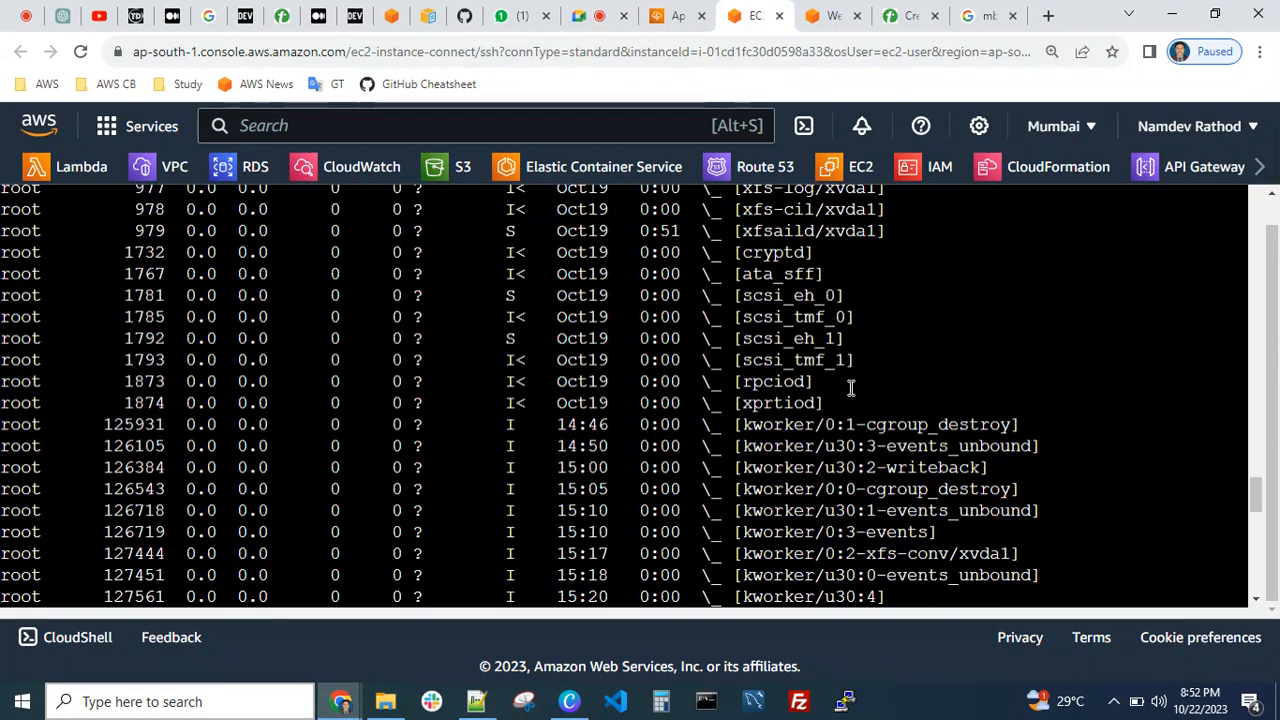
pyautogui.scroll(-3, 878, 447)
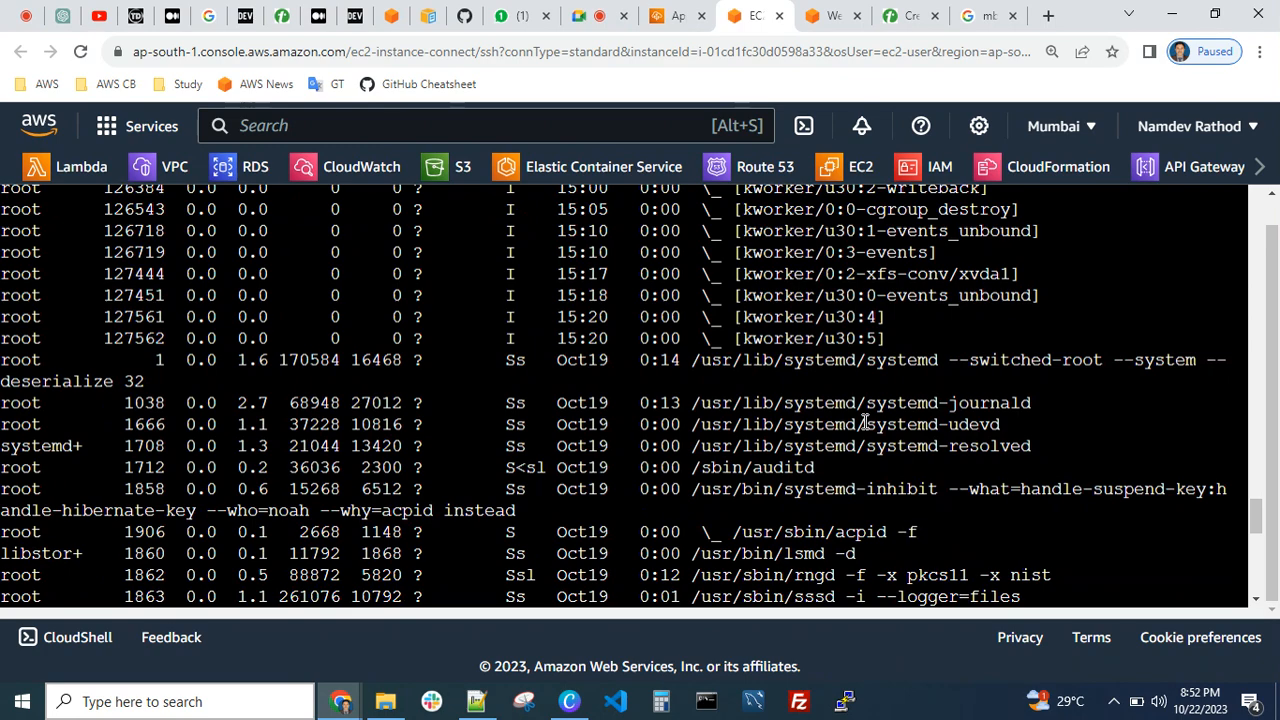
# Highlight the PID of the kcompactd0 process in the process list
pyautogui.scroll(7, 858, 415)
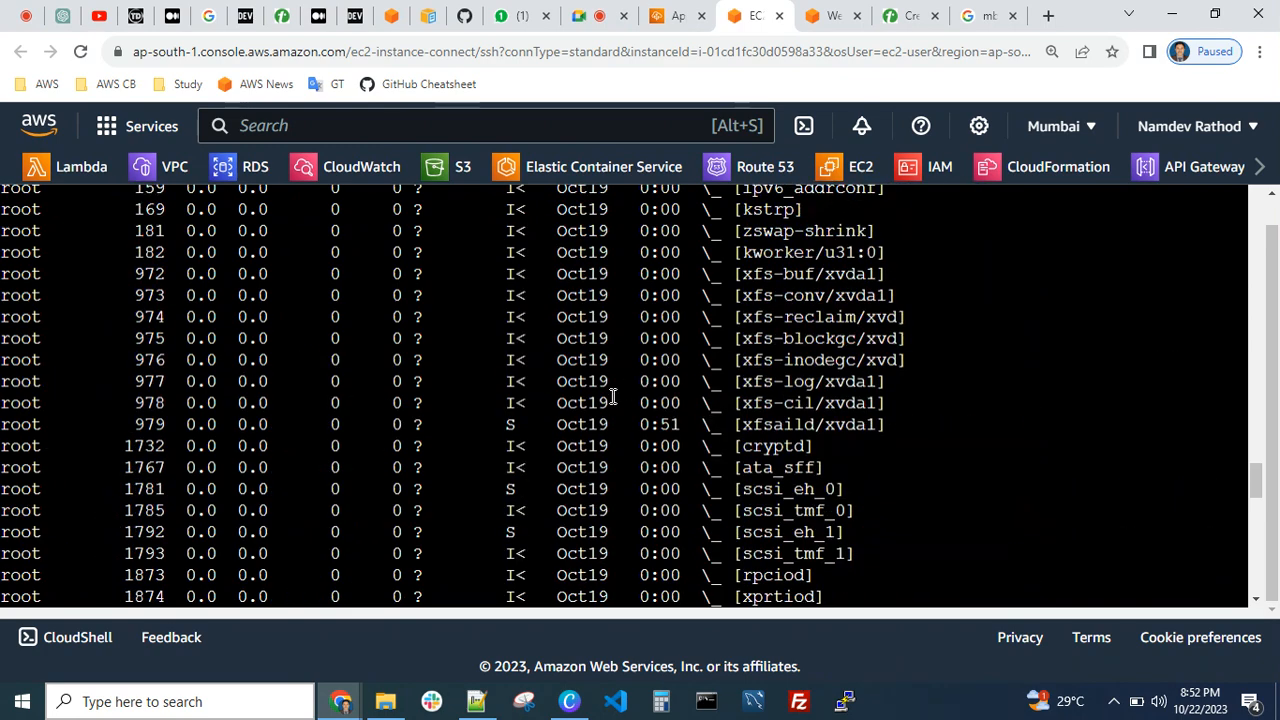
pyautogui.scroll(-1, 400, 384)
pyautogui.scroll(5, 220, 360)
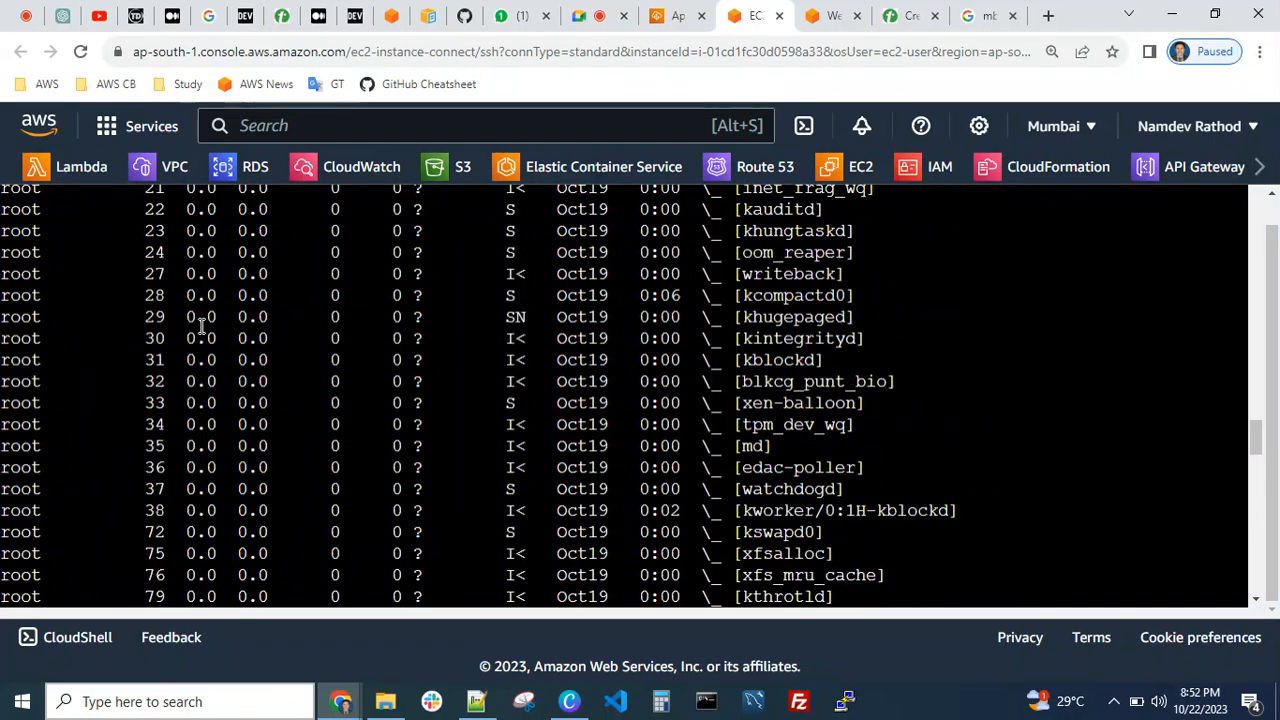
pyautogui.doubleClick(154, 295)
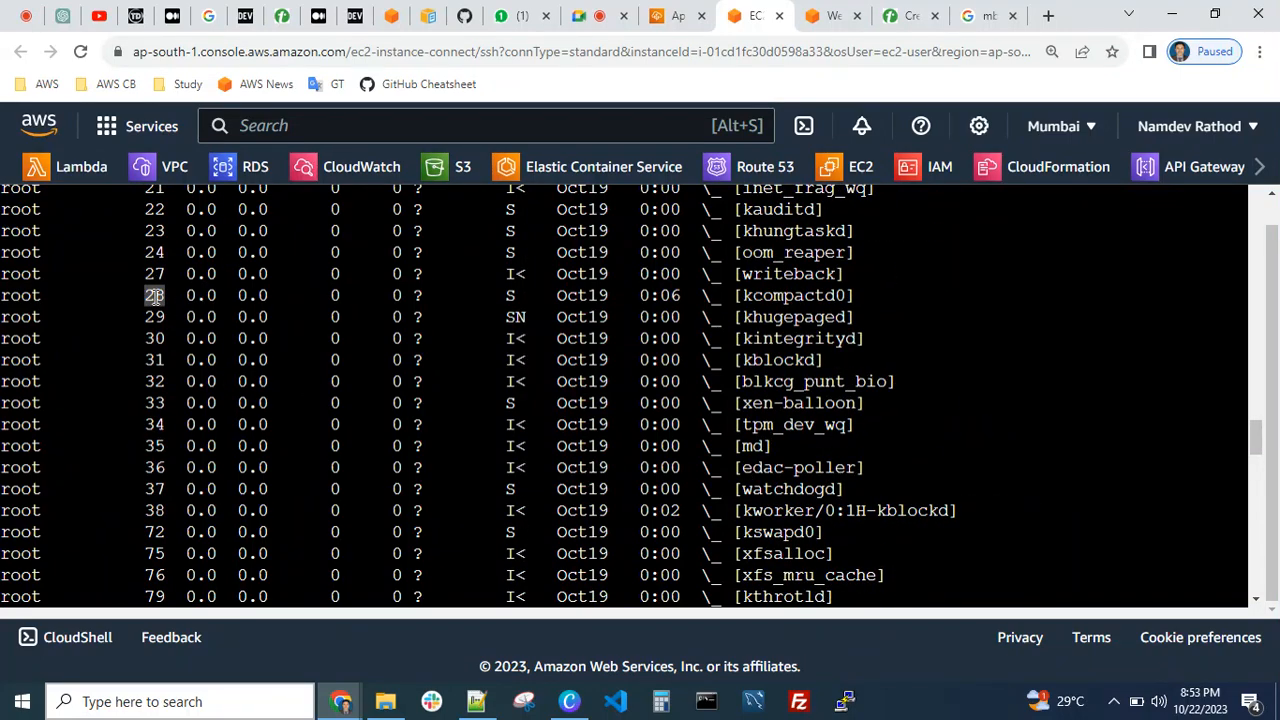
pyautogui.scroll(-3, 306, 359)
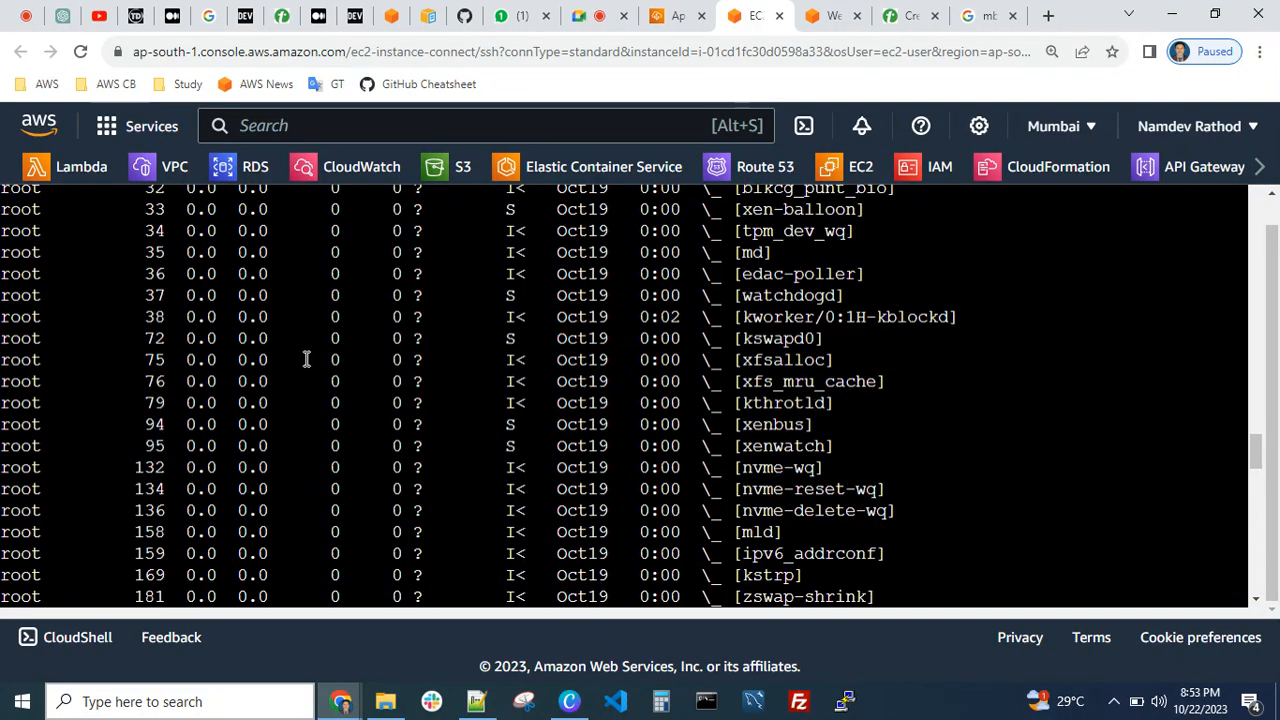
pyautogui.hotkey('ctrl', 'l')
pyautogui.press('Return')
pyautogui.press('Return')
pyautogui.press('Return')
pyautogui.write('k')
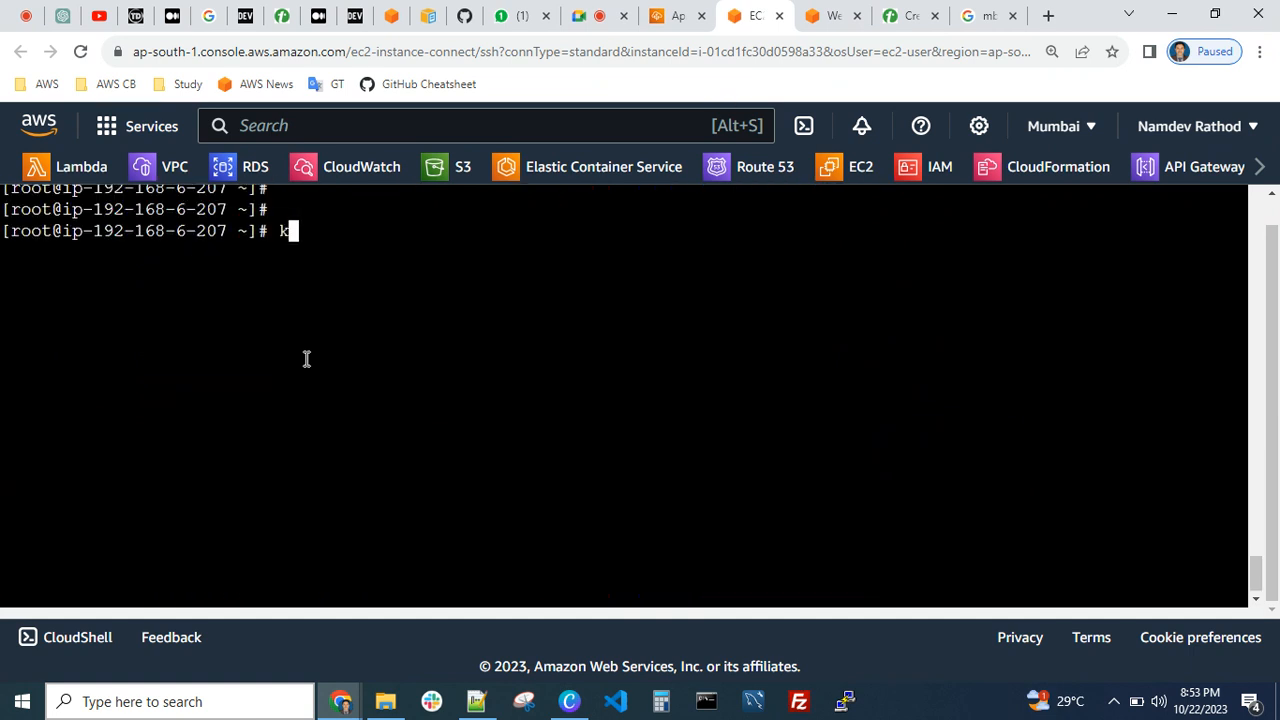
pyautogui.write('ill')
pyautogui.hotkey('ctrl', 'c')
pyautogui.hotkey('ctrl', 'l')
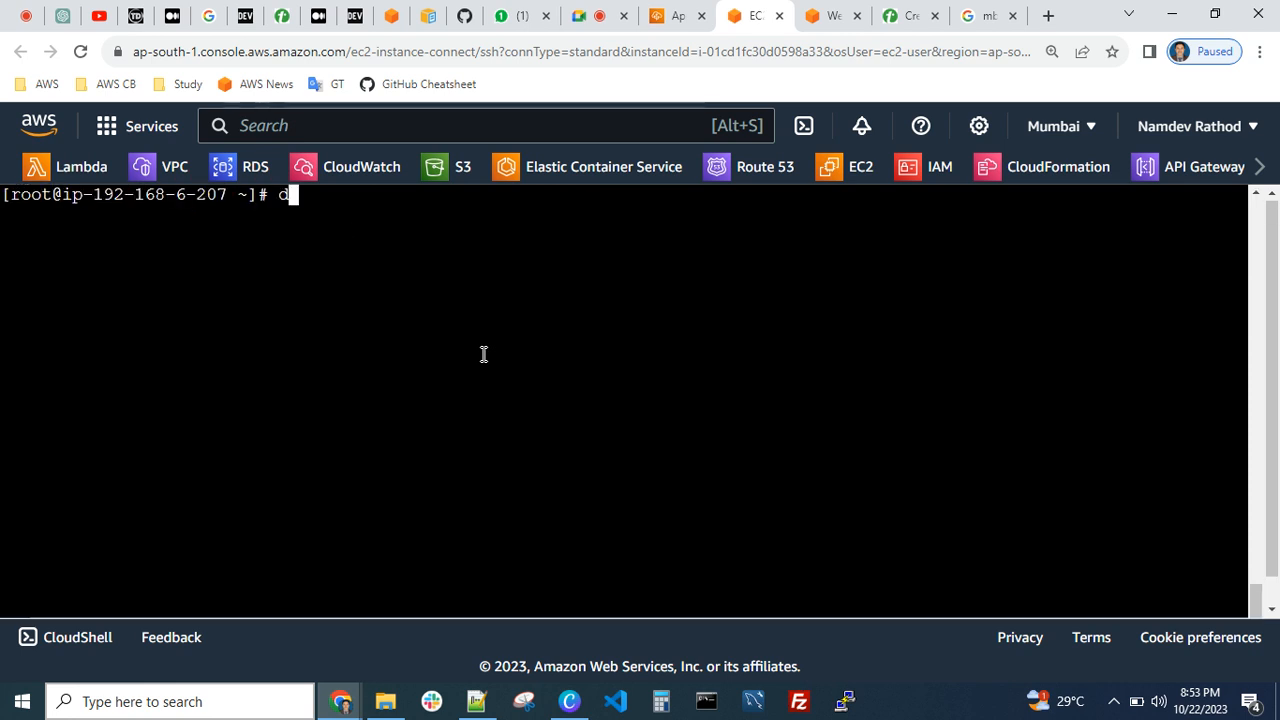
# Run df -h again to check the space used on the instance's filesystems
pyautogui.write('df -h')
pyautogui.press('Return')
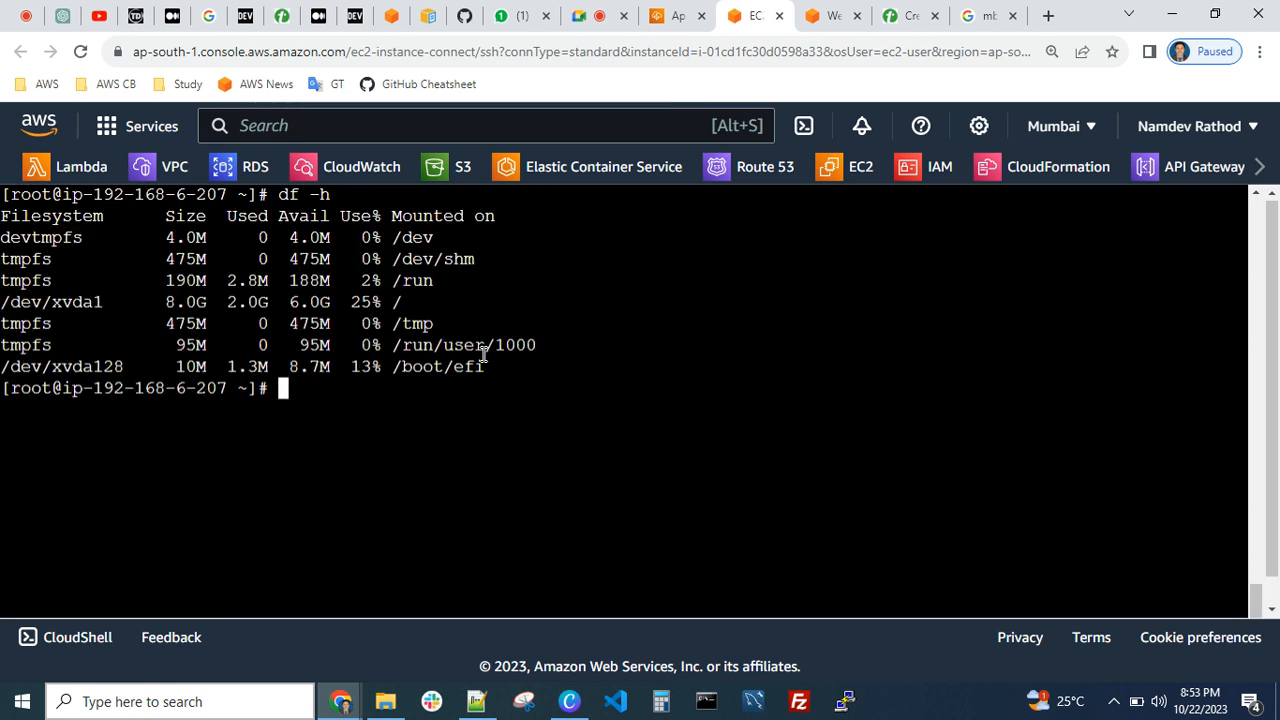
pyautogui.press('Return')
pyautogui.press('Return')
pyautogui.press('Return')
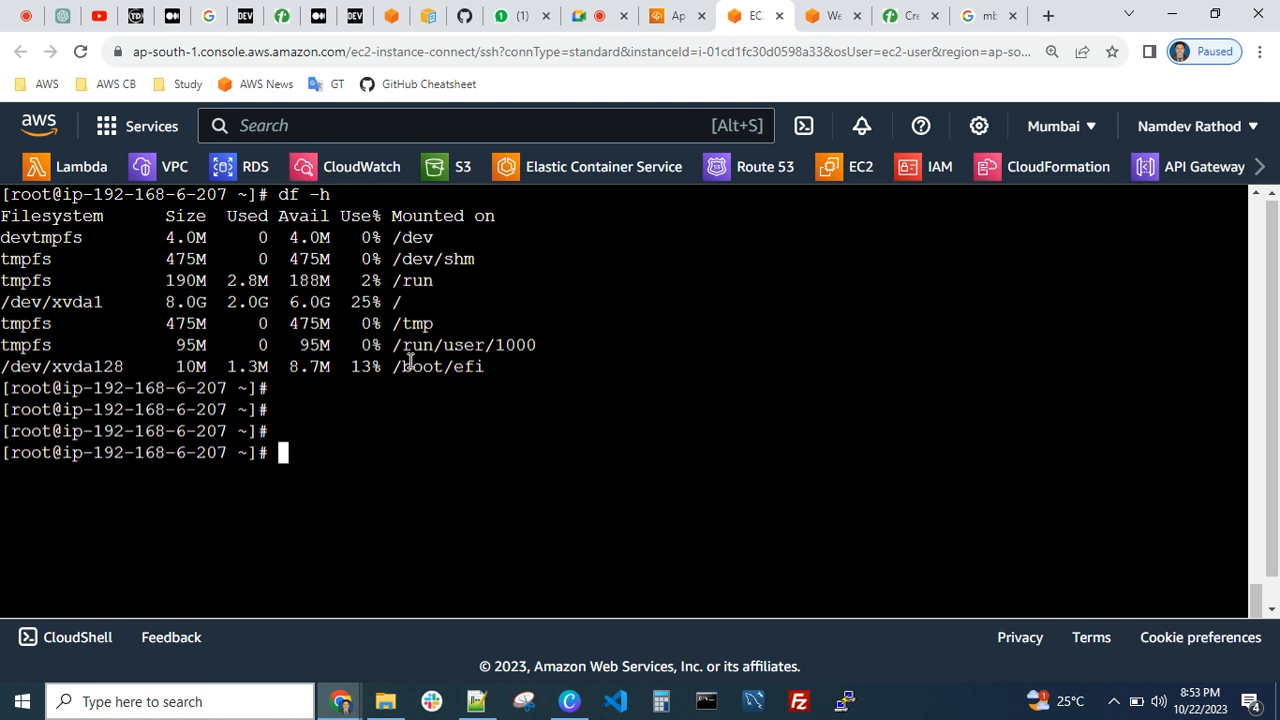
pyautogui.hotkey('ctrl', 'c')
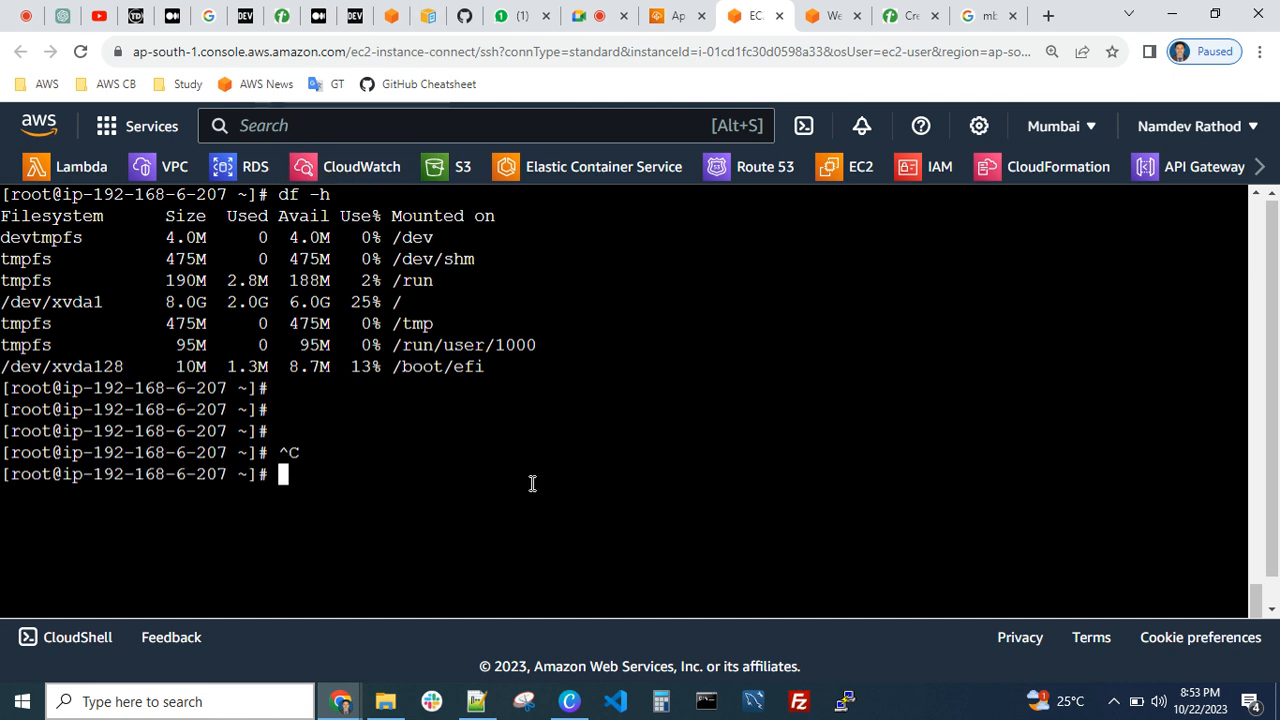
# Clear the terminal and close the EC2 Instance Connect session
pyautogui.hotkey('ctrl', 'l')
pyautogui.press('Return')
pyautogui.press('Return')
pyautogui.press('Return')
pyautogui.press('Return')
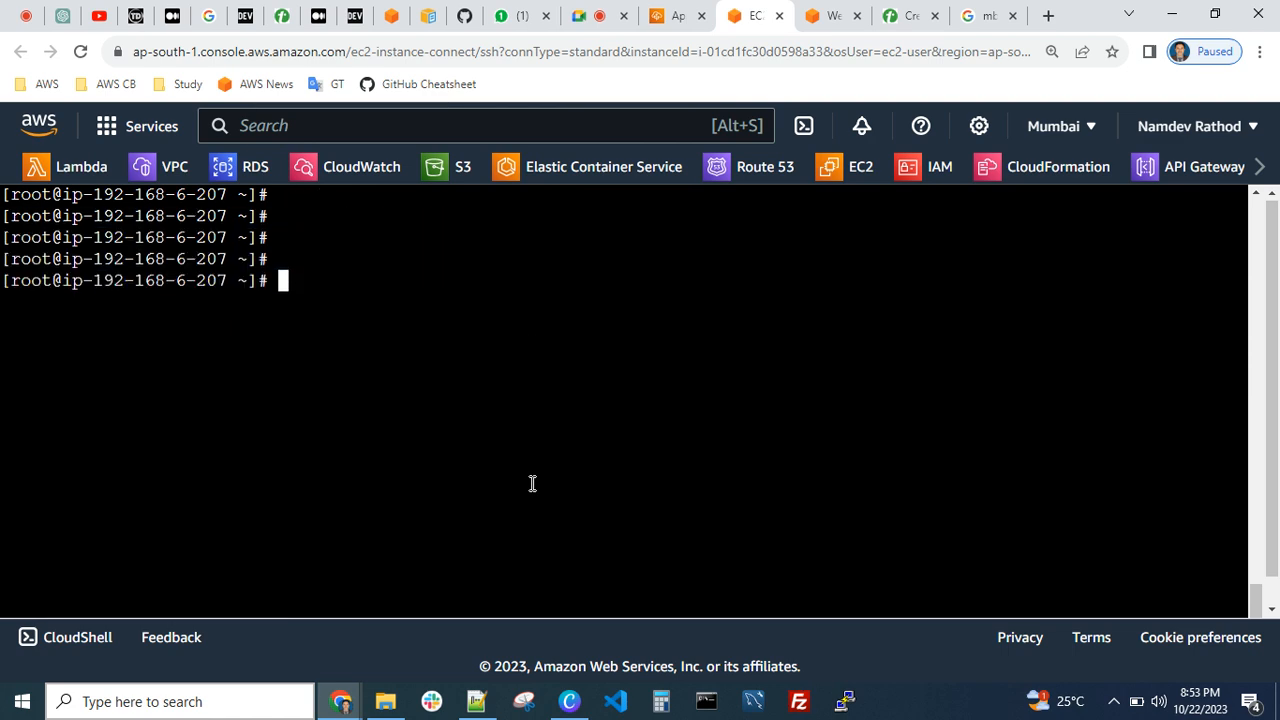
pyautogui.hotkey('ctrl', 'w')
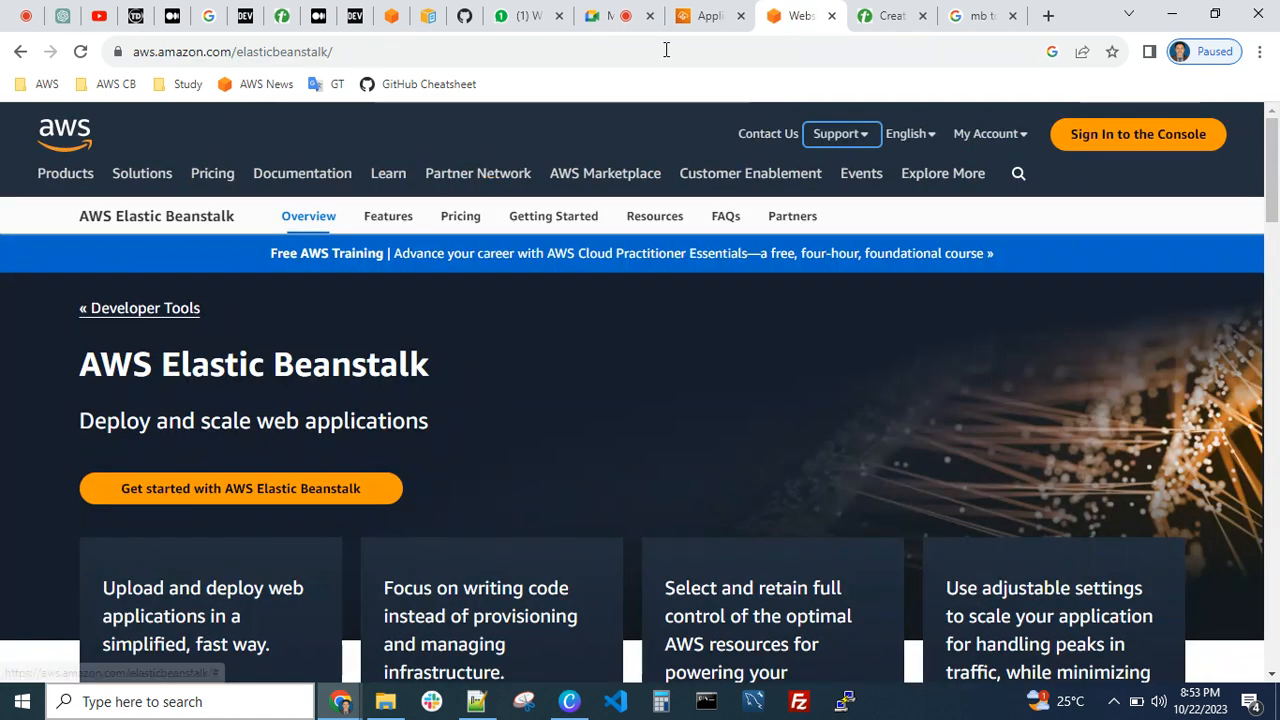
# Switch to Notepad++ and highlight troubleshooting item 3, "Load Balancer - Pre warming concept", in AWS-Assignments.txt
pyautogui.click(479, 701)
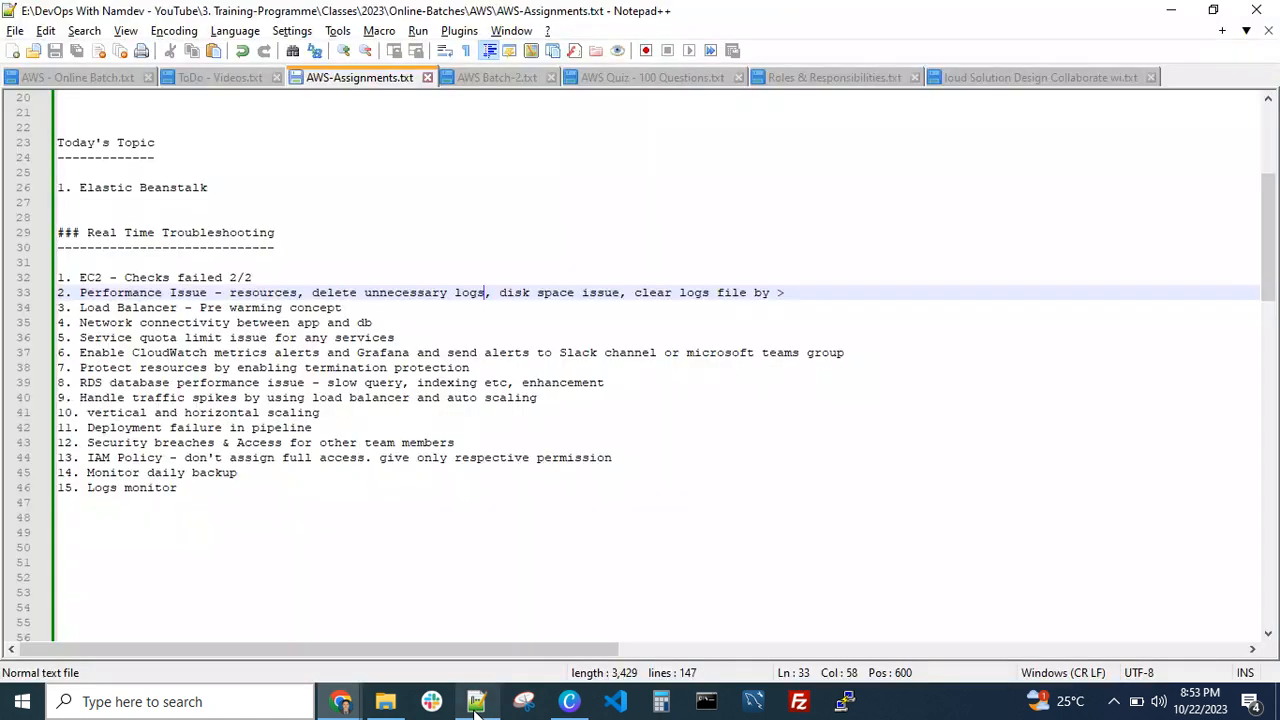
pyautogui.moveTo(362, 306); pyautogui.dragTo(71, 307)
pyautogui.click(117, 308)
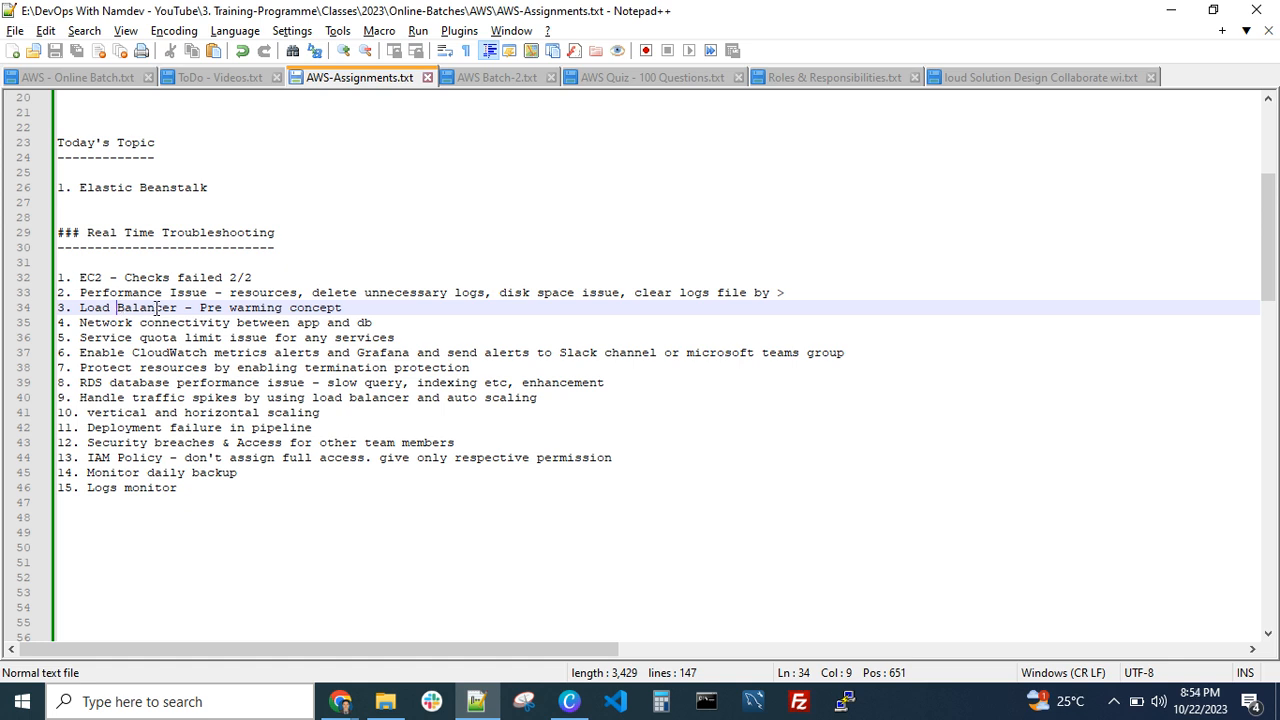
pyautogui.moveTo(193, 307); pyautogui.dragTo(118, 307)
pyautogui.click(118, 307)
pyautogui.moveTo(344, 307); pyautogui.dragTo(240, 299)
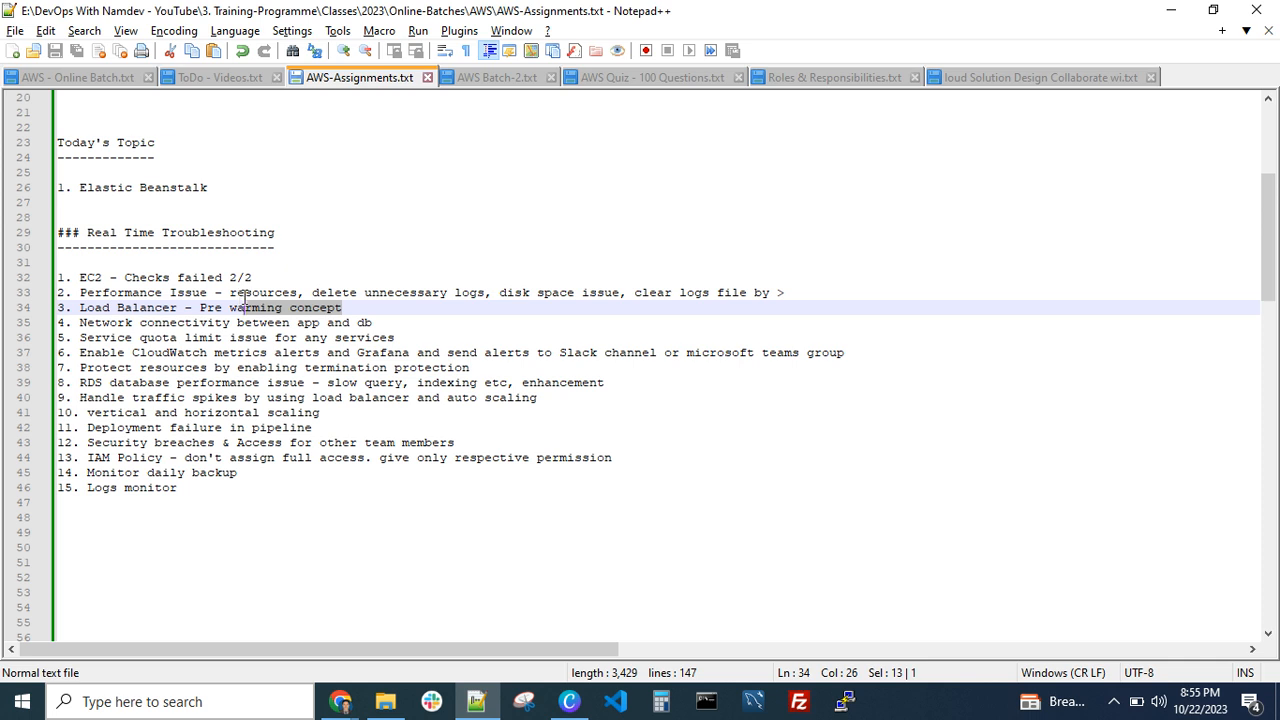
pyautogui.click(282, 320)
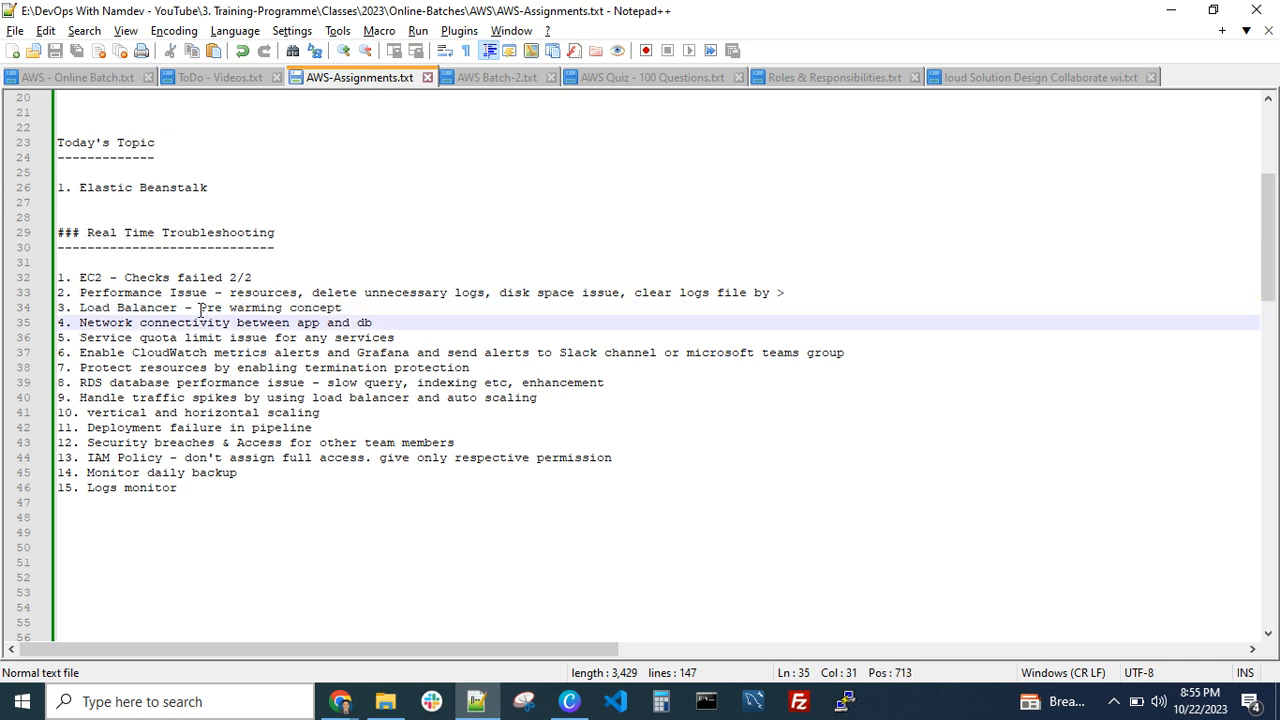
# Highlight troubleshooting item 4, "Network connectivity between app and db", in the notes
pyautogui.moveTo(200, 310); pyautogui.dragTo(318, 323)
pyautogui.click(375, 322)
pyautogui.click(384, 323)
pyautogui.moveTo(384, 323); pyautogui.dragTo(80, 322)
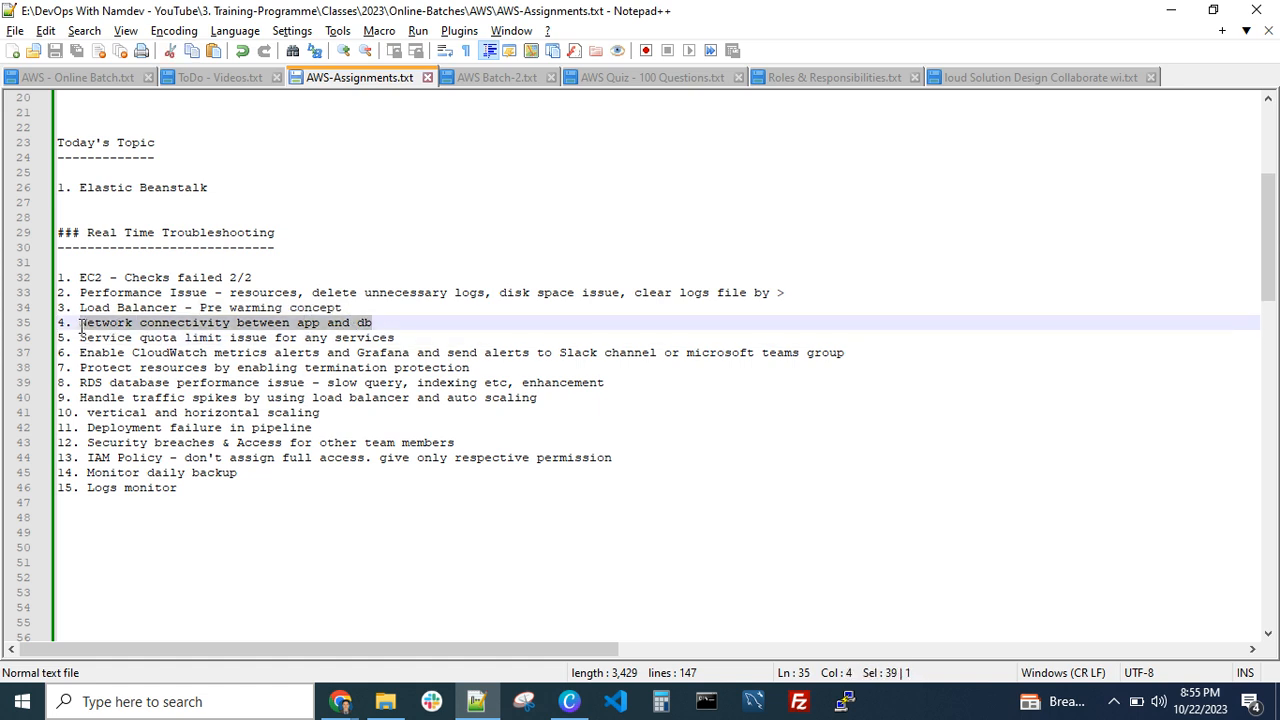
pyautogui.click(154, 323)
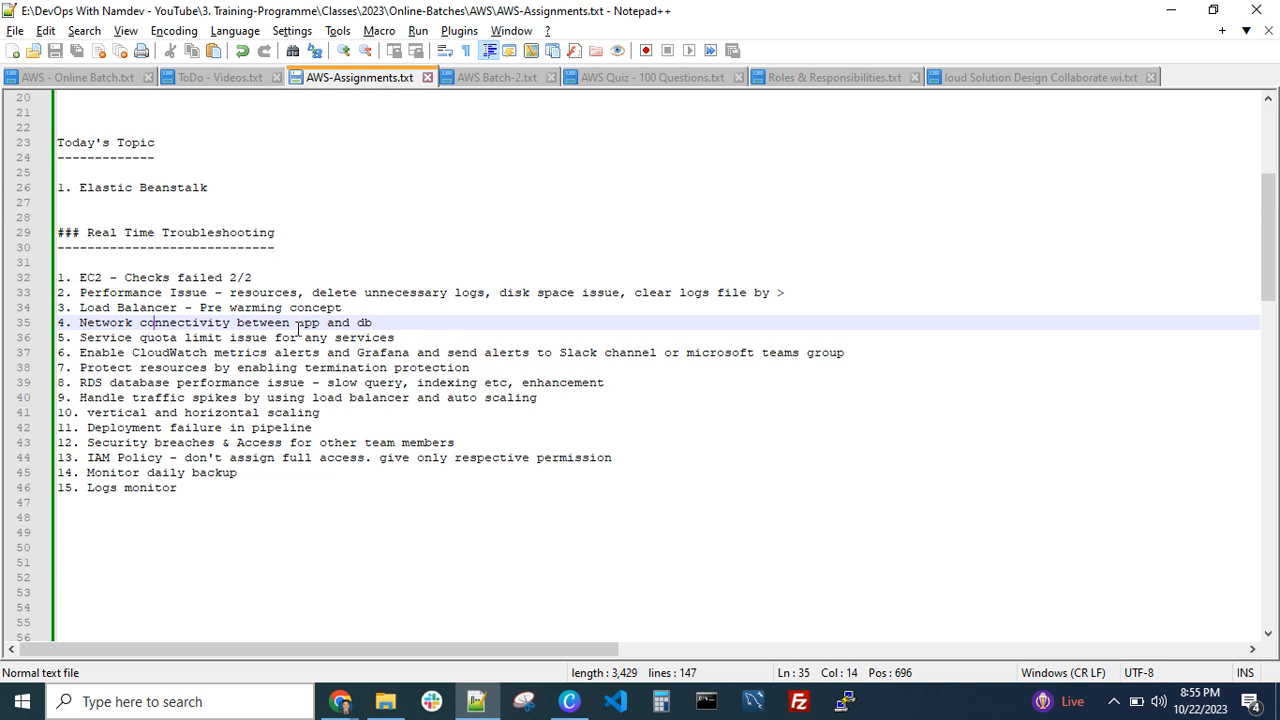
# Switch to Chrome, open the Tutorialspoint whiteboard and add a new blank board
pyautogui.moveTo(340, 701)
pyautogui.click(170, 612)
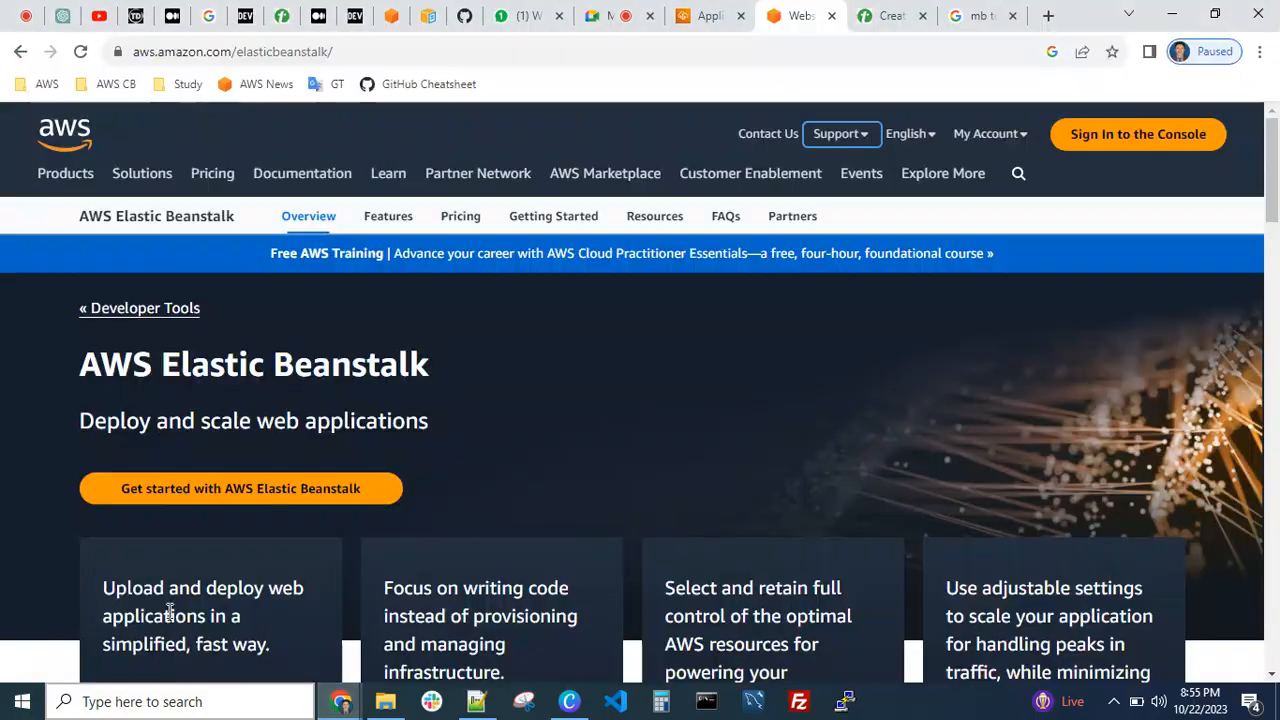
pyautogui.click(281, 16)
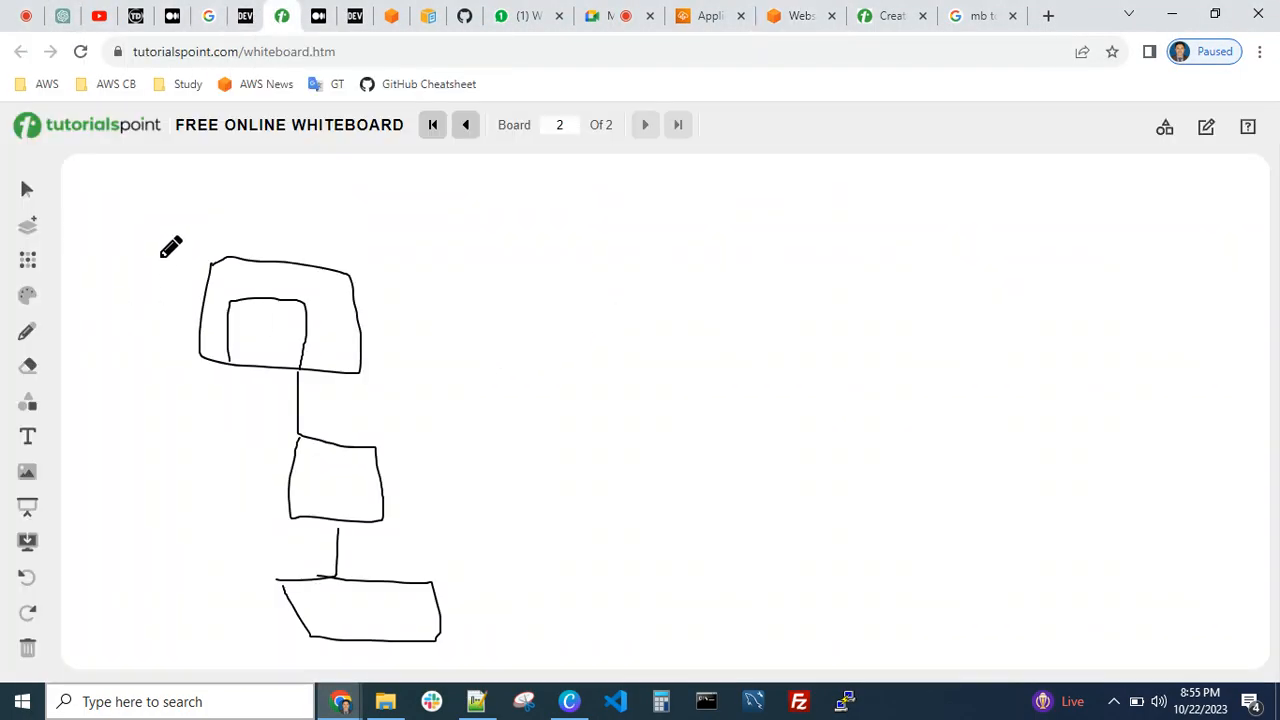
pyautogui.click(27, 229)
# Draw a freehand box on the left half of the board and handwrite "APP" inside it
pyautogui.moveTo(240, 276)
pyautogui.mouseDown()
pyautogui.moveTo(411, 423)
pyautogui.moveTo(376, 271)
pyautogui.moveTo(210, 272)
pyautogui.mouseUp()
pyautogui.moveTo(283, 355)
pyautogui.mouseDown()
pyautogui.moveTo(309, 356)
pyautogui.moveTo(305, 340)
pyautogui.moveTo(318, 338)
pyautogui.mouseUp()
pyautogui.moveTo(322, 334)
pyautogui.mouseDown()
pyautogui.moveTo(323, 359)
pyautogui.moveTo(327, 346)
pyautogui.moveTo(347, 362)
pyautogui.moveTo(369, 335)
pyautogui.mouseUp()
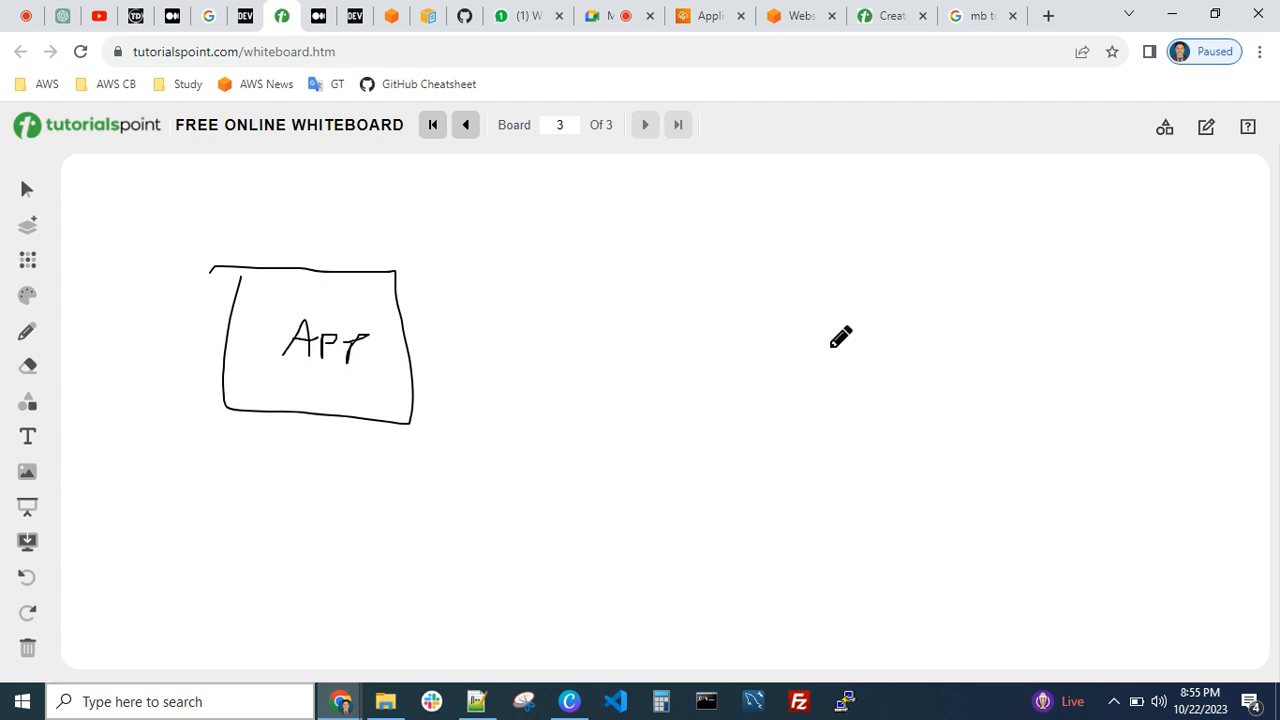
# Draw a wider freehand box on the right half of the board and handwrite "RDS" inside it
pyautogui.moveTo(786, 268)
pyautogui.mouseDown()
pyautogui.moveTo(788, 408)
pyautogui.moveTo(1095, 421)
pyautogui.moveTo(886, 268)
pyautogui.moveTo(775, 268)
pyautogui.mouseUp()
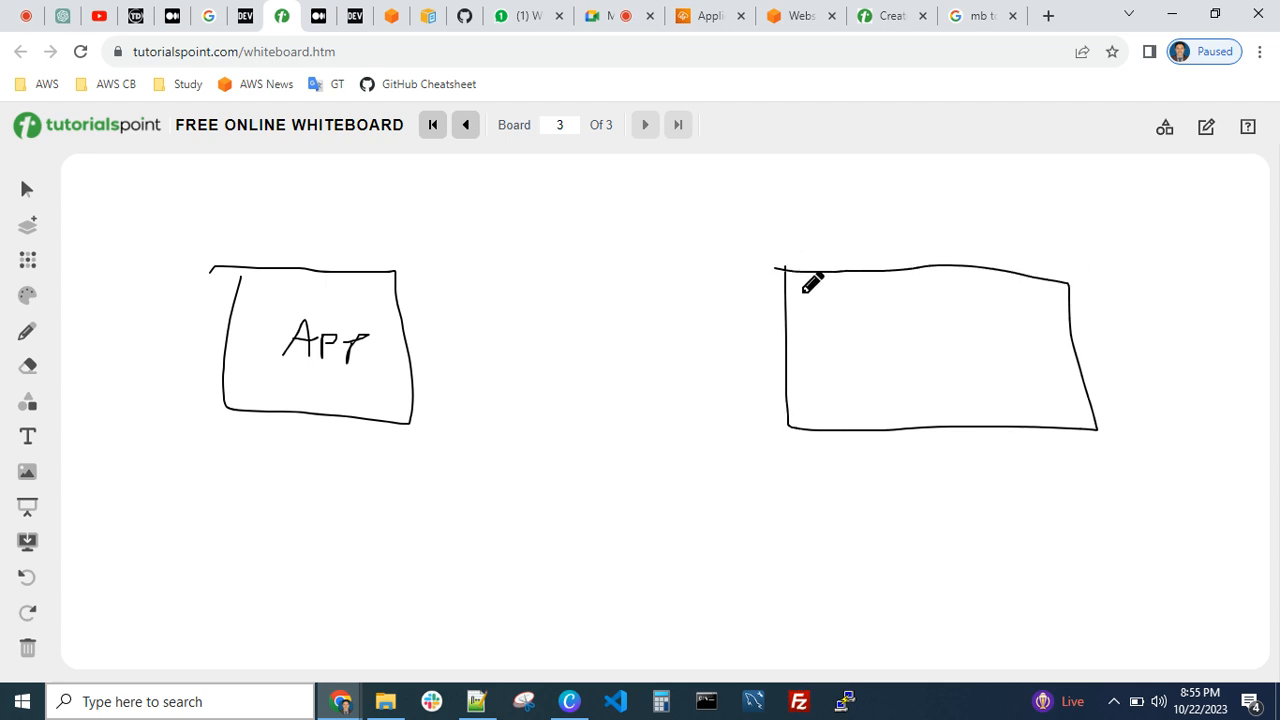
pyautogui.moveTo(828, 338)
pyautogui.mouseDown()
pyautogui.moveTo(823, 374)
pyautogui.moveTo(862, 372)
pyautogui.moveTo(878, 406)
pyautogui.mouseUp()
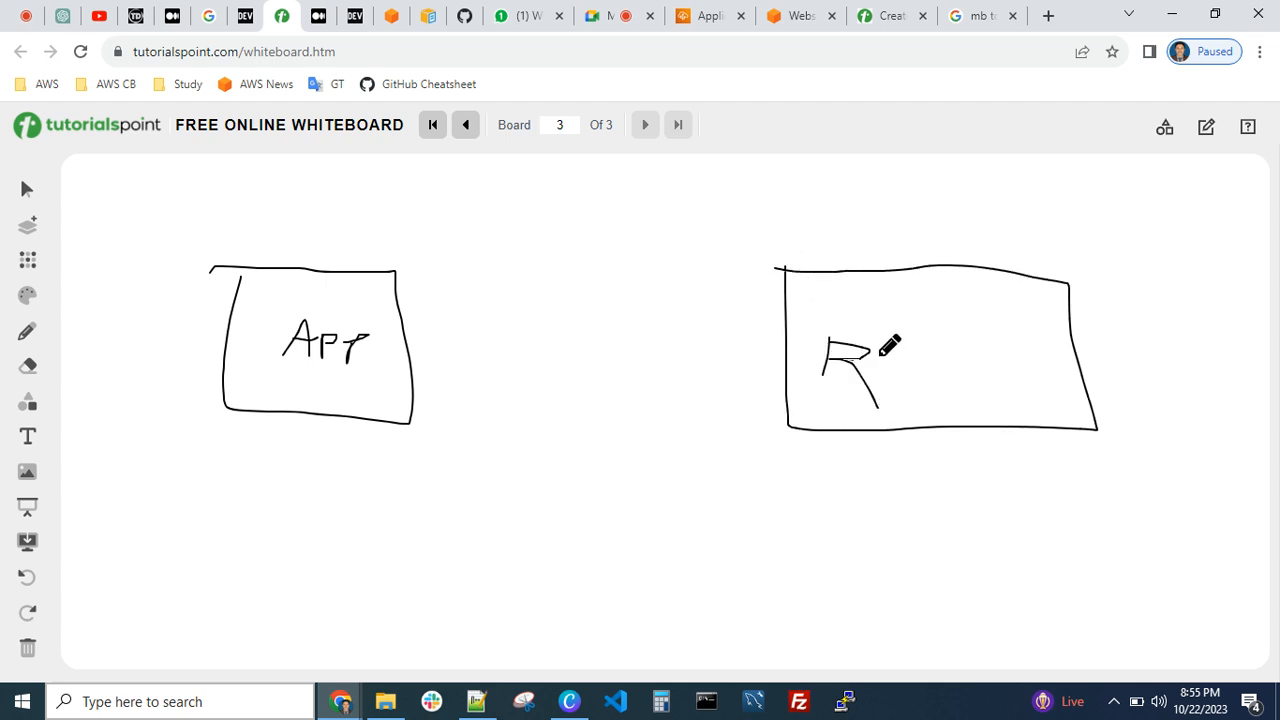
pyautogui.moveTo(878, 353)
pyautogui.mouseDown()
pyautogui.moveTo(914, 362)
pyautogui.moveTo(876, 380)
pyautogui.mouseUp()
pyautogui.moveTo(942, 353); pyautogui.dragTo(905, 393)
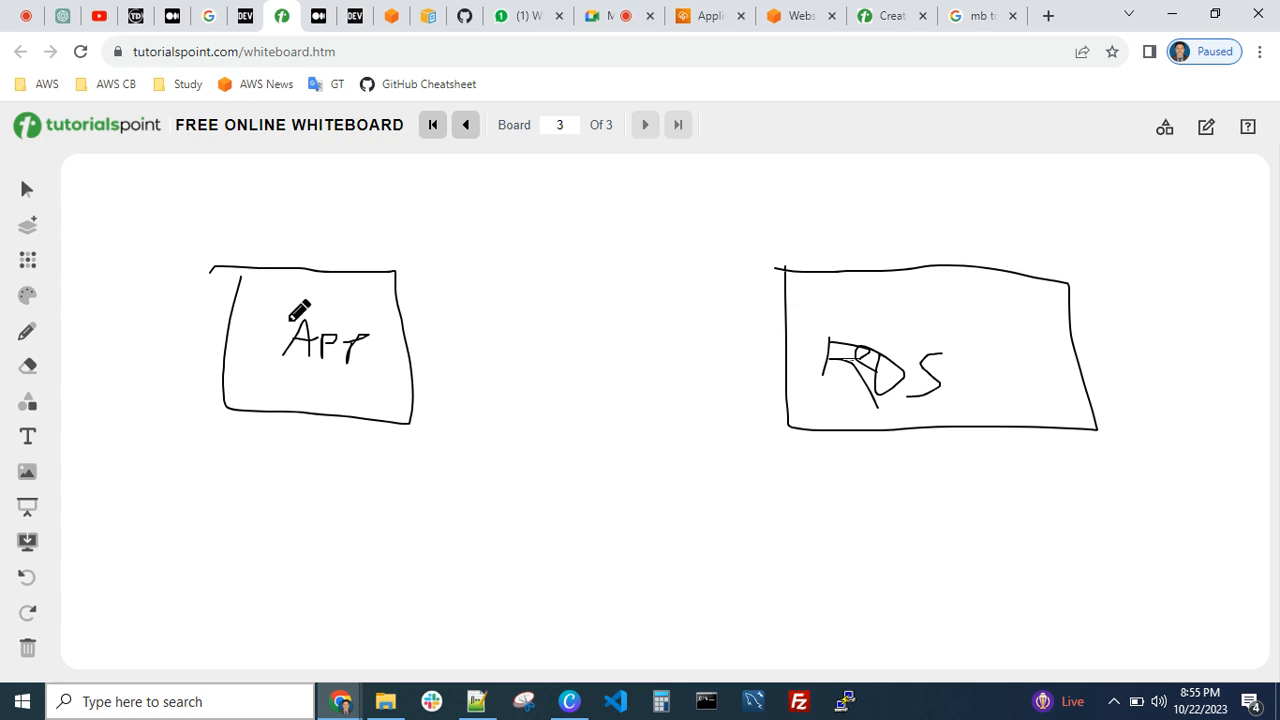
# Draw a freehand curved arrow from the APP box over to the RDS box
pyautogui.moveTo(288, 308)
pyautogui.mouseDown()
pyautogui.moveTo(360, 241)
pyautogui.moveTo(752, 262)
pyautogui.moveTo(837, 297)
pyautogui.mouseUp()
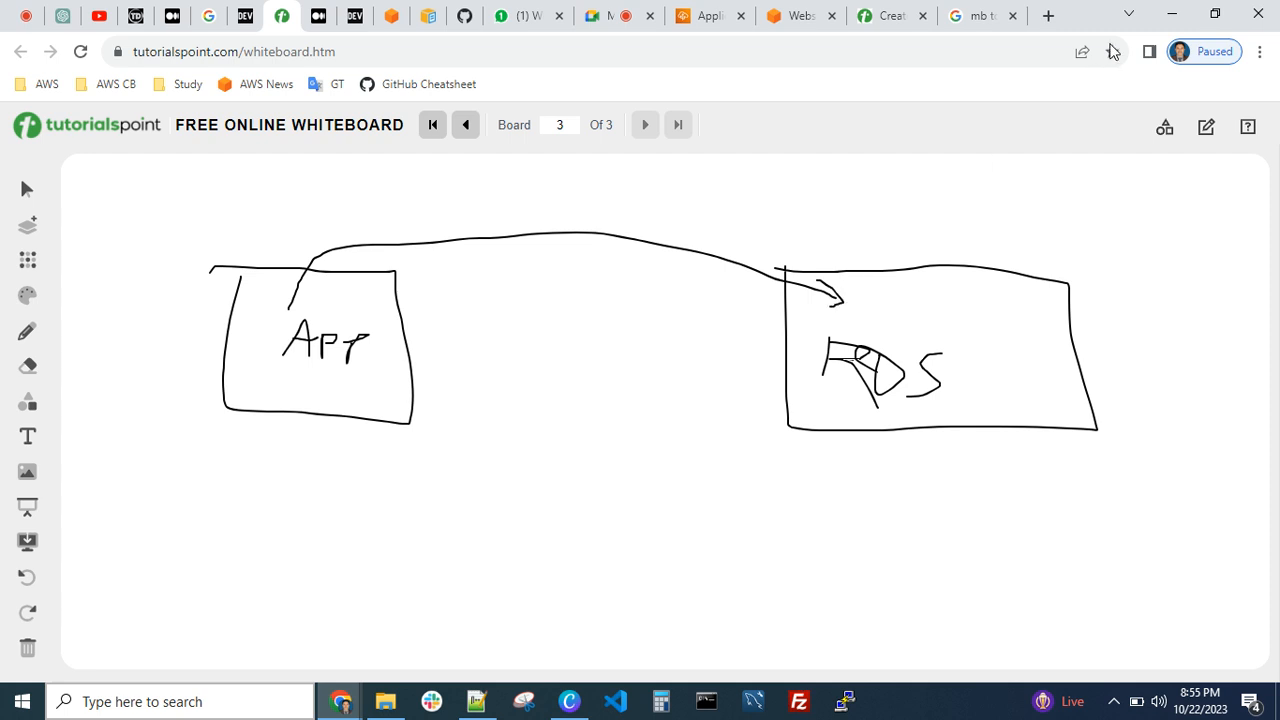
pyautogui.click(1048, 16)
pyautogui.write('flipkart.com')
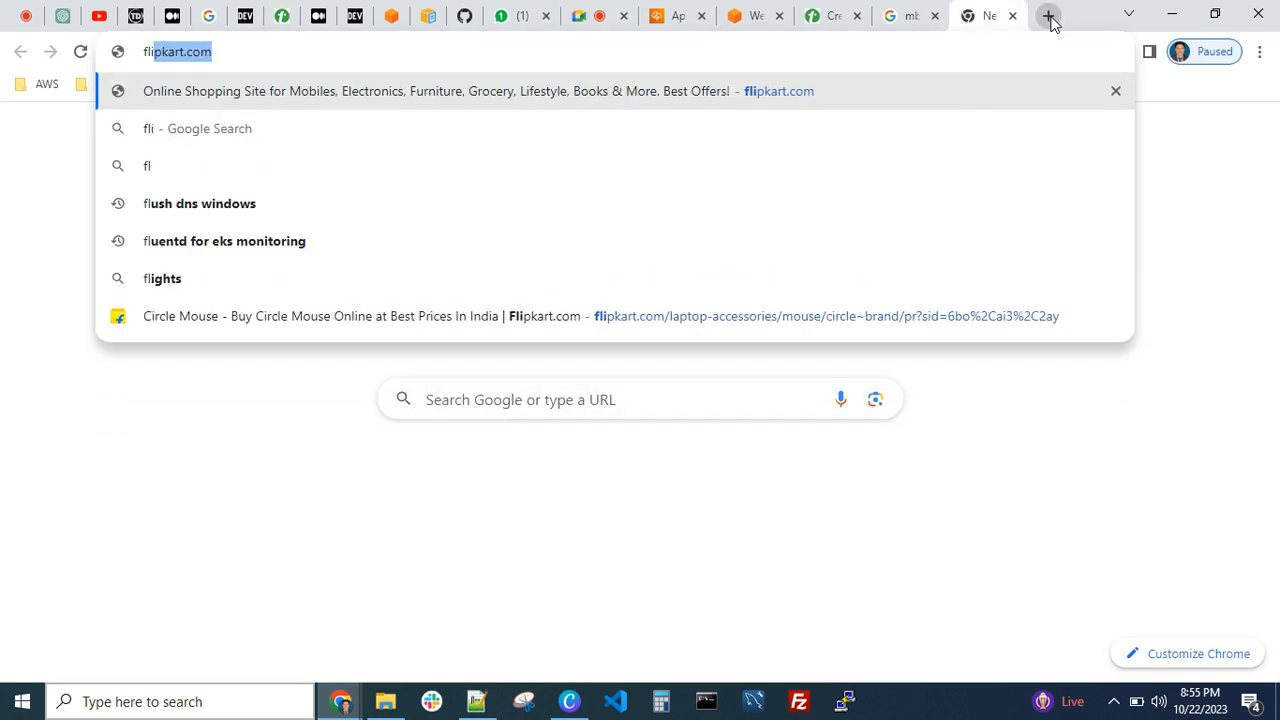
pyautogui.press('Return')
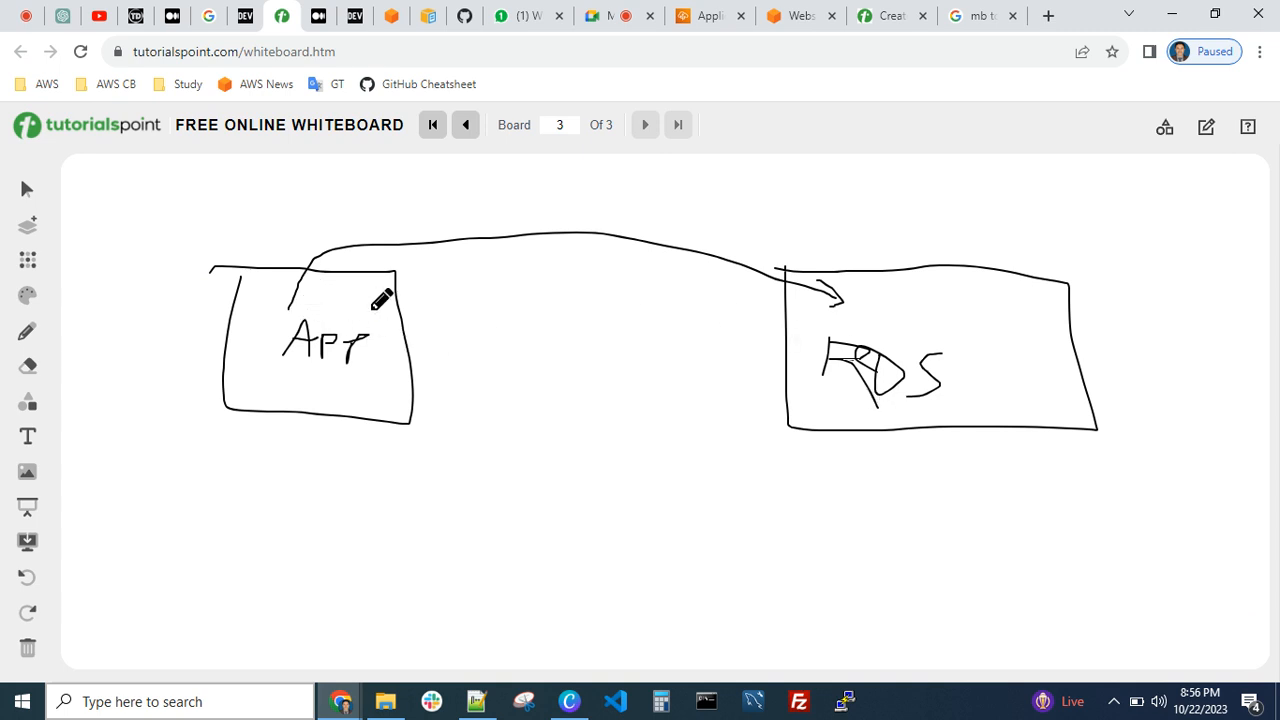
# Draw a straight arrow from APP to RDS and small freehand boxes beside APP and under RDS, outlining the lower APP one again
pyautogui.moveTo(370, 309)
pyautogui.mouseDown()
pyautogui.moveTo(792, 318)
pyautogui.moveTo(753, 331)
pyautogui.mouseUp()
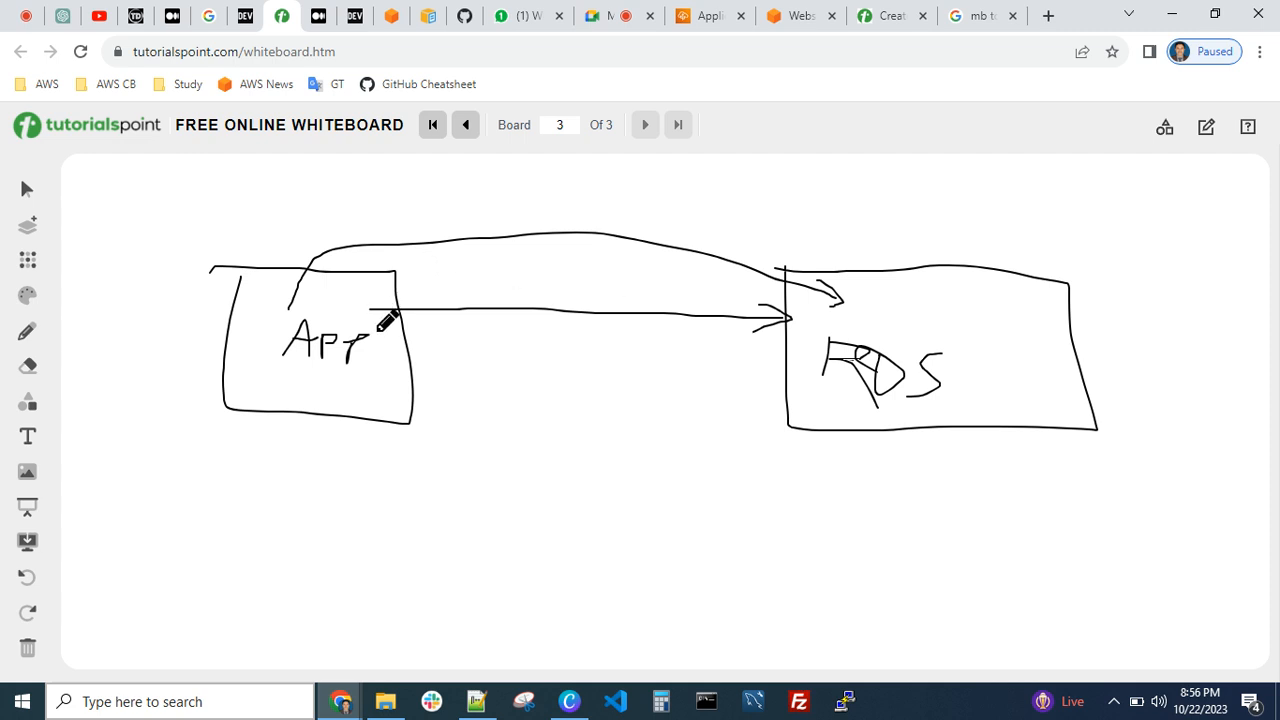
pyautogui.moveTo(415, 332)
pyautogui.mouseDown()
pyautogui.moveTo(422, 372)
pyautogui.moveTo(480, 366)
pyautogui.moveTo(446, 343)
pyautogui.mouseUp()
pyautogui.moveTo(426, 411)
pyautogui.mouseDown()
pyautogui.moveTo(477, 396)
pyautogui.moveTo(488, 455)
pyautogui.moveTo(423, 440)
pyautogui.moveTo(419, 411)
pyautogui.mouseUp()
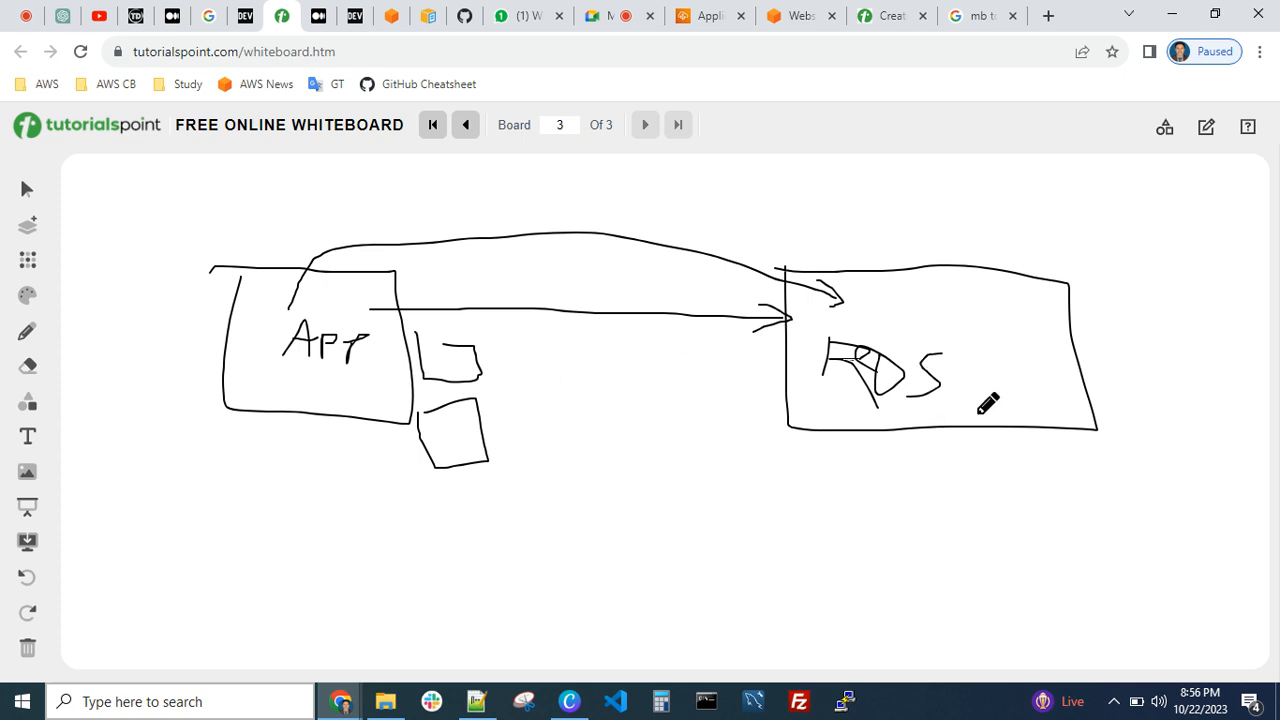
pyautogui.moveTo(958, 433)
pyautogui.mouseDown()
pyautogui.moveTo(1036, 478)
pyautogui.moveTo(984, 434)
pyautogui.mouseUp()
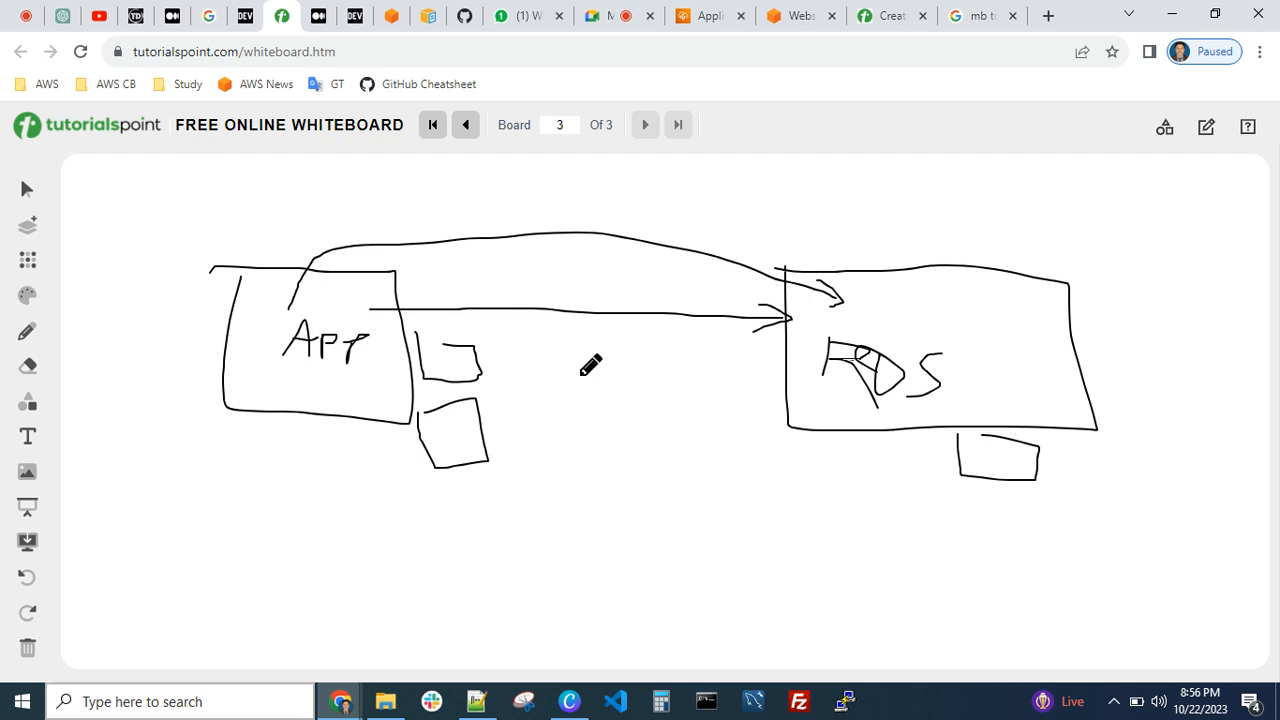
pyautogui.moveTo(423, 415)
pyautogui.mouseDown()
pyautogui.moveTo(445, 477)
pyautogui.moveTo(502, 408)
pyautogui.moveTo(405, 418)
pyautogui.mouseUp()
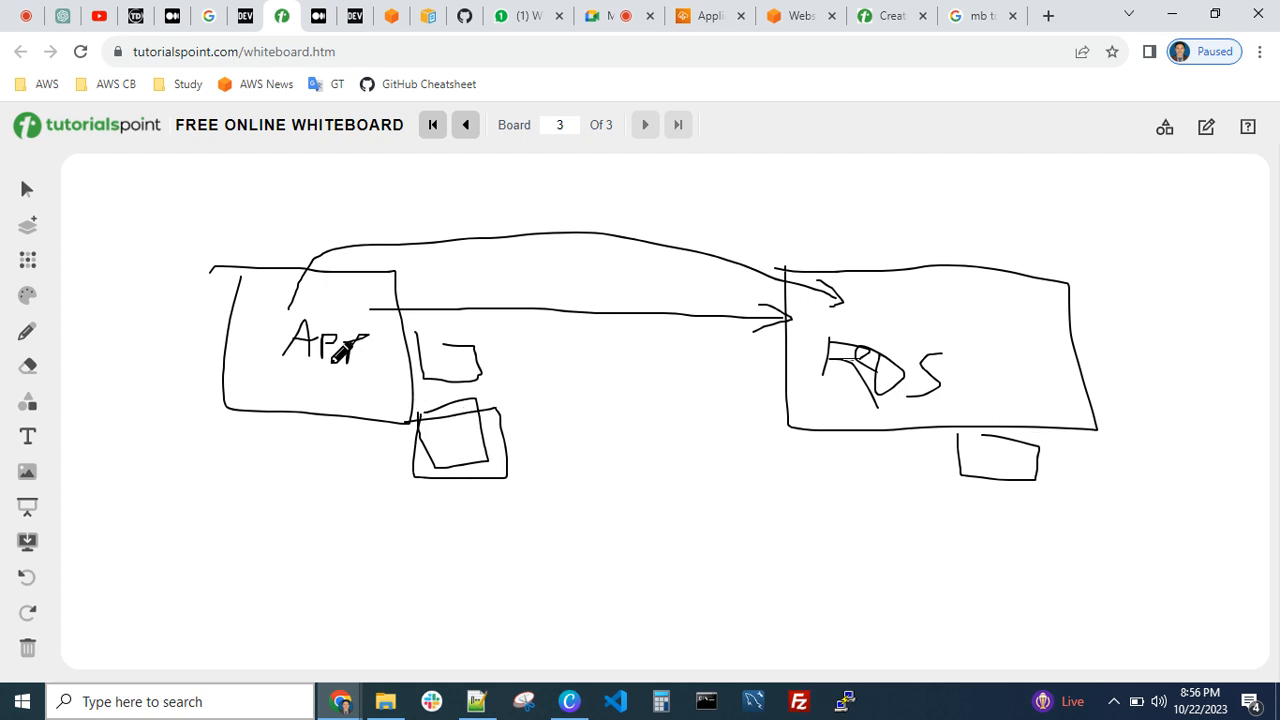
# Draw another curved arrow from APP to RDS and enclose the RDS box in large freehand outlines
pyautogui.moveTo(304, 310)
pyautogui.mouseDown()
pyautogui.moveTo(480, 247)
pyautogui.moveTo(805, 322)
pyautogui.moveTo(778, 347)
pyautogui.mouseUp()
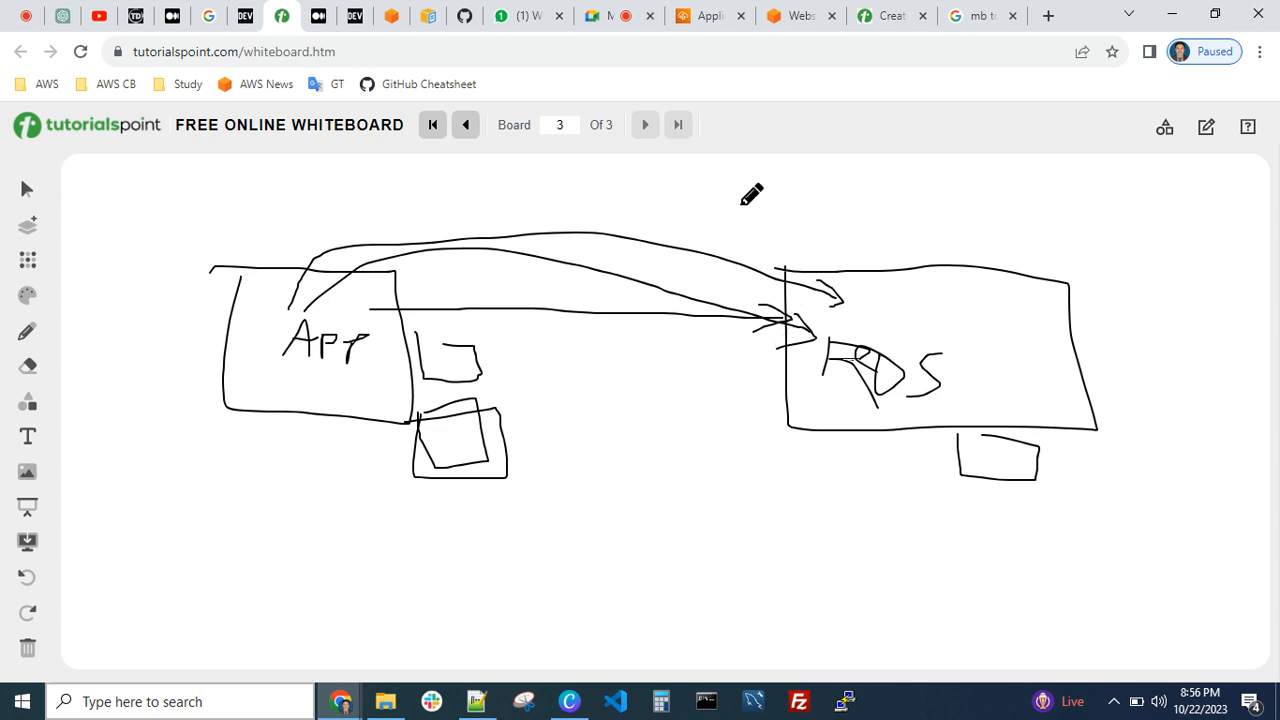
pyautogui.moveTo(741, 204)
pyautogui.mouseDown()
pyautogui.moveTo(735, 549)
pyautogui.moveTo(1115, 535)
pyautogui.moveTo(1145, 302)
pyautogui.moveTo(825, 168)
pyautogui.moveTo(799, 185)
pyautogui.moveTo(1077, 196)
pyautogui.moveTo(1110, 408)
pyautogui.mouseUp()
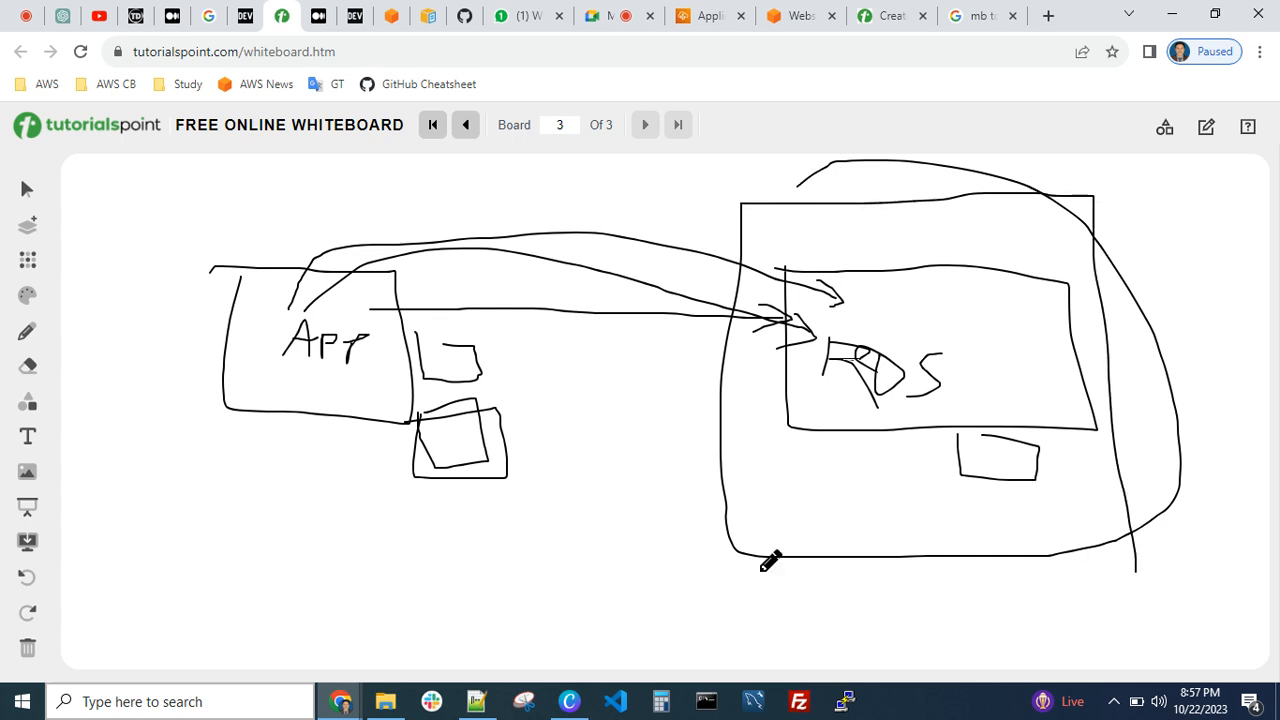
pyautogui.moveTo(725, 553); pyautogui.dragTo(920, 559)
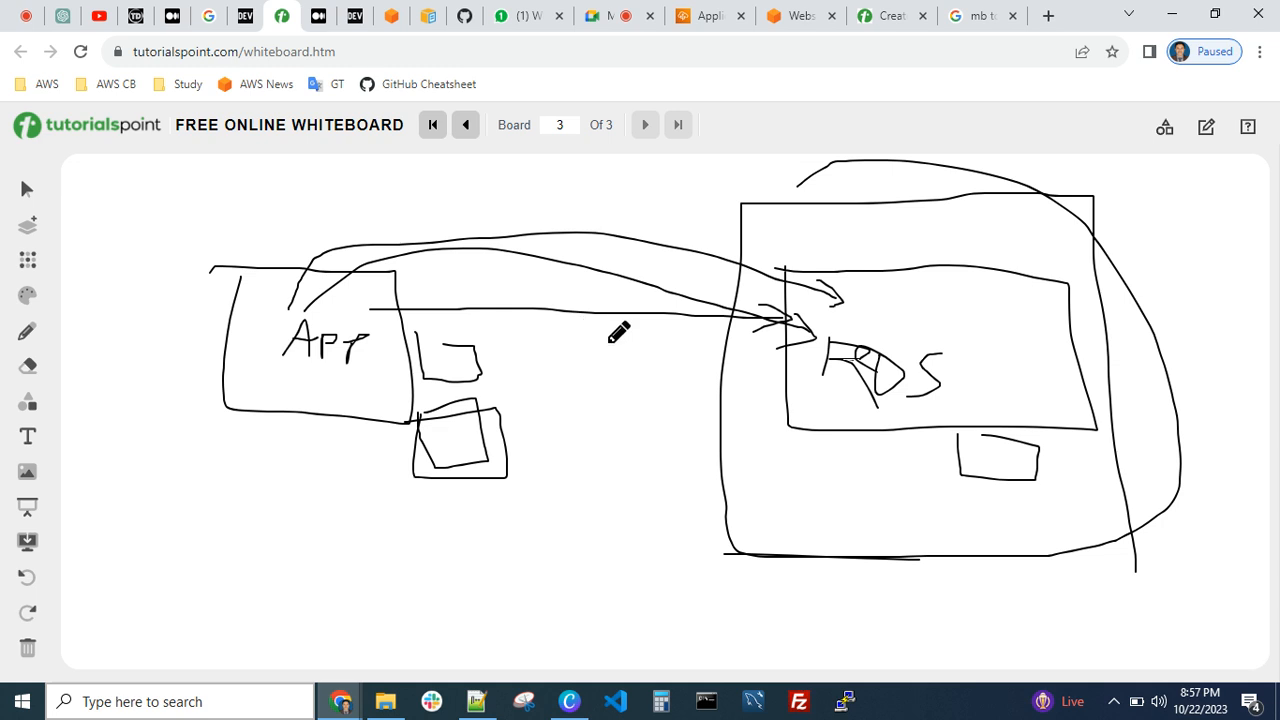
# Switch to Notepad++ and highlight troubleshooting items 2 to 4 and item 5, "Service quota limit issue for any services", in the notes
pyautogui.click(476, 703)
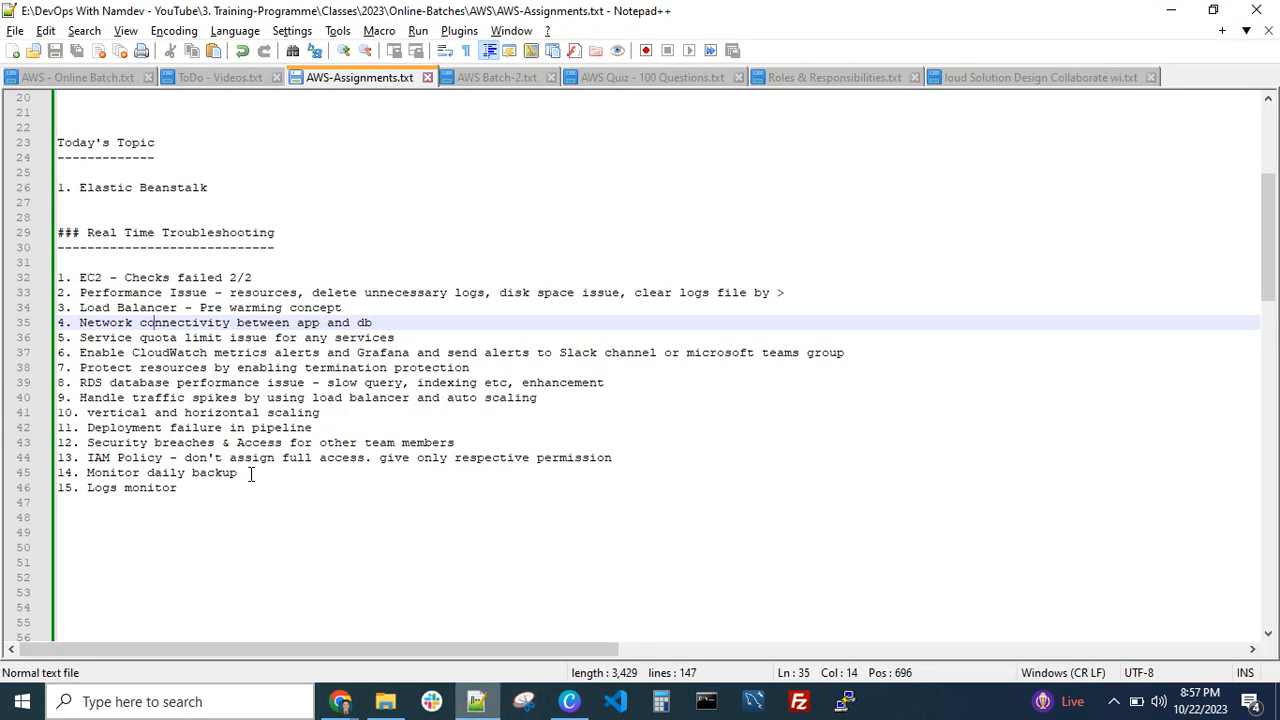
pyautogui.click(421, 336)
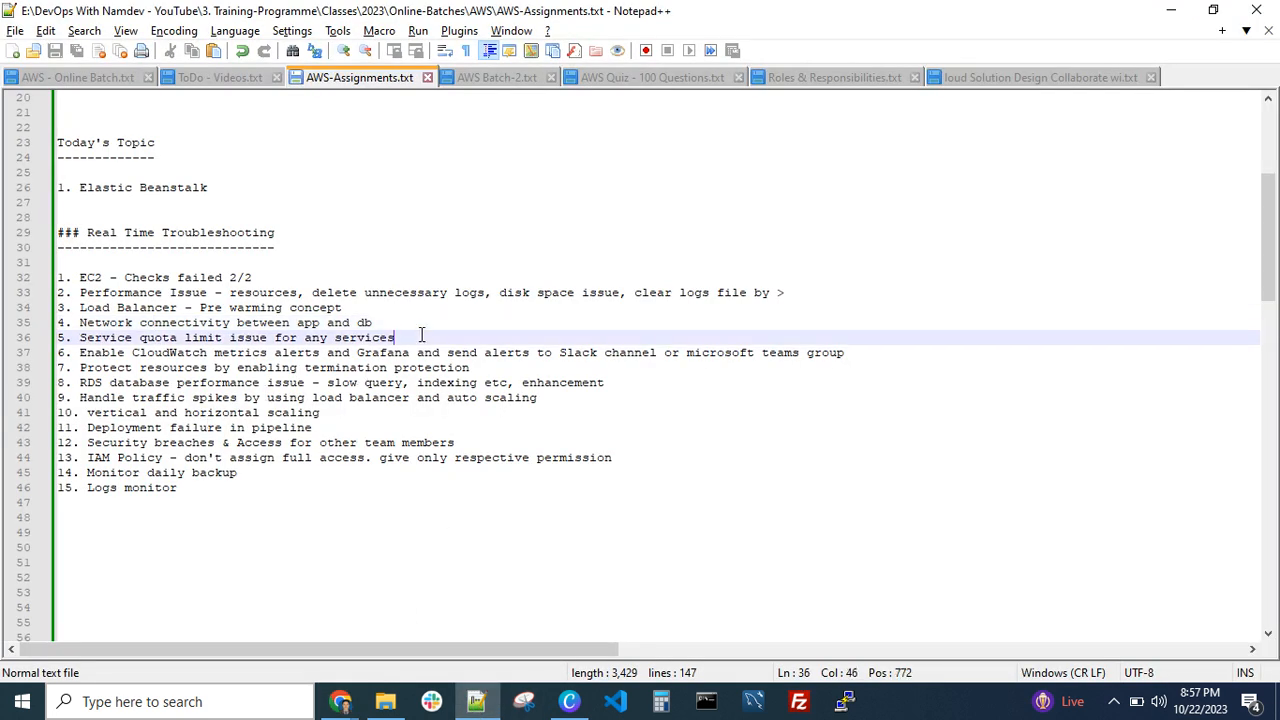
pyautogui.moveTo(390, 322); pyautogui.dragTo(157, 292)
pyautogui.click(259, 310)
pyautogui.moveTo(388, 321); pyautogui.dragTo(64, 292)
pyautogui.click(372, 293)
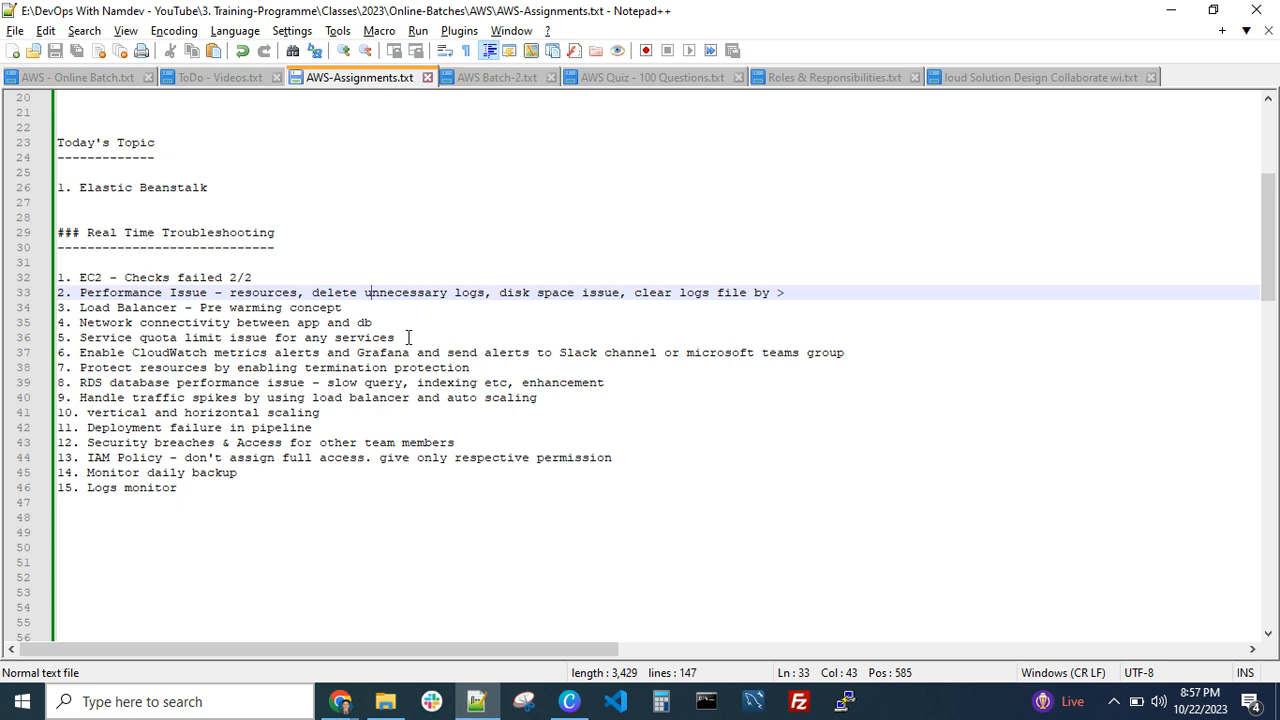
pyautogui.moveTo(408, 337); pyautogui.dragTo(140, 337)
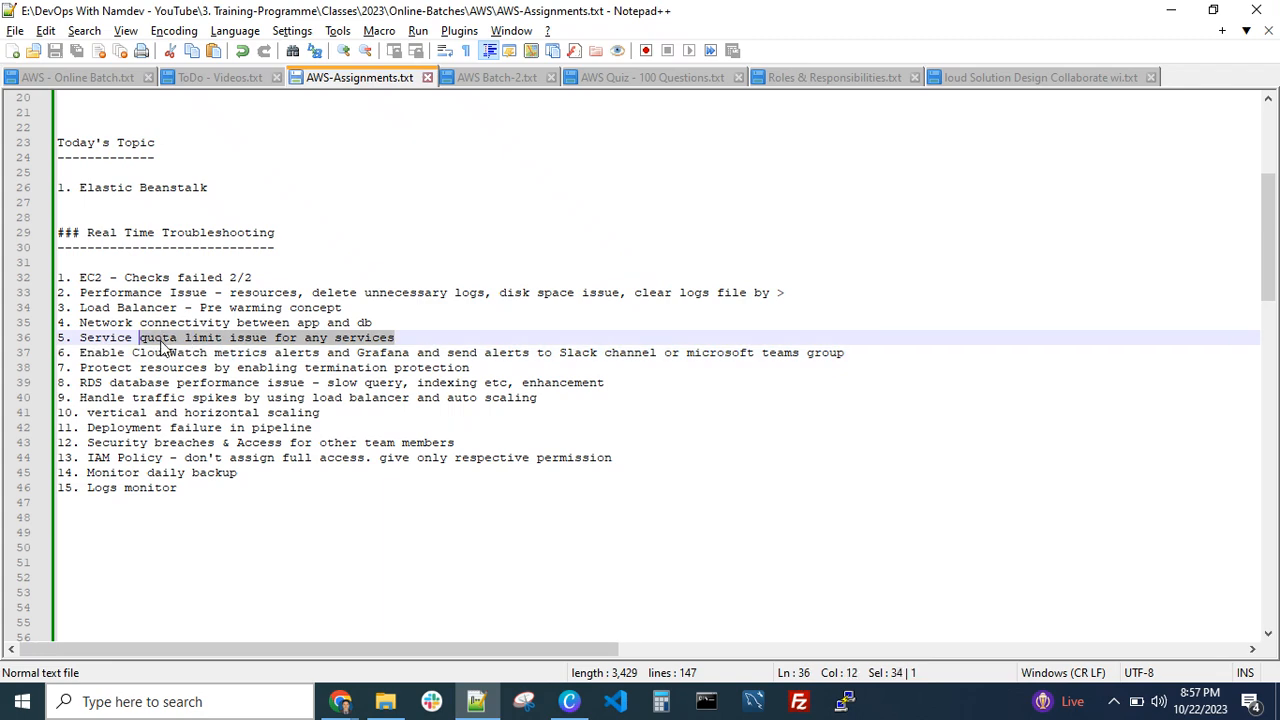
pyautogui.click(102, 337)
# Switch to Chrome, open the AWS Elastic Beanstalk console page and reduce the page's zoom level
pyautogui.moveTo(340, 701)
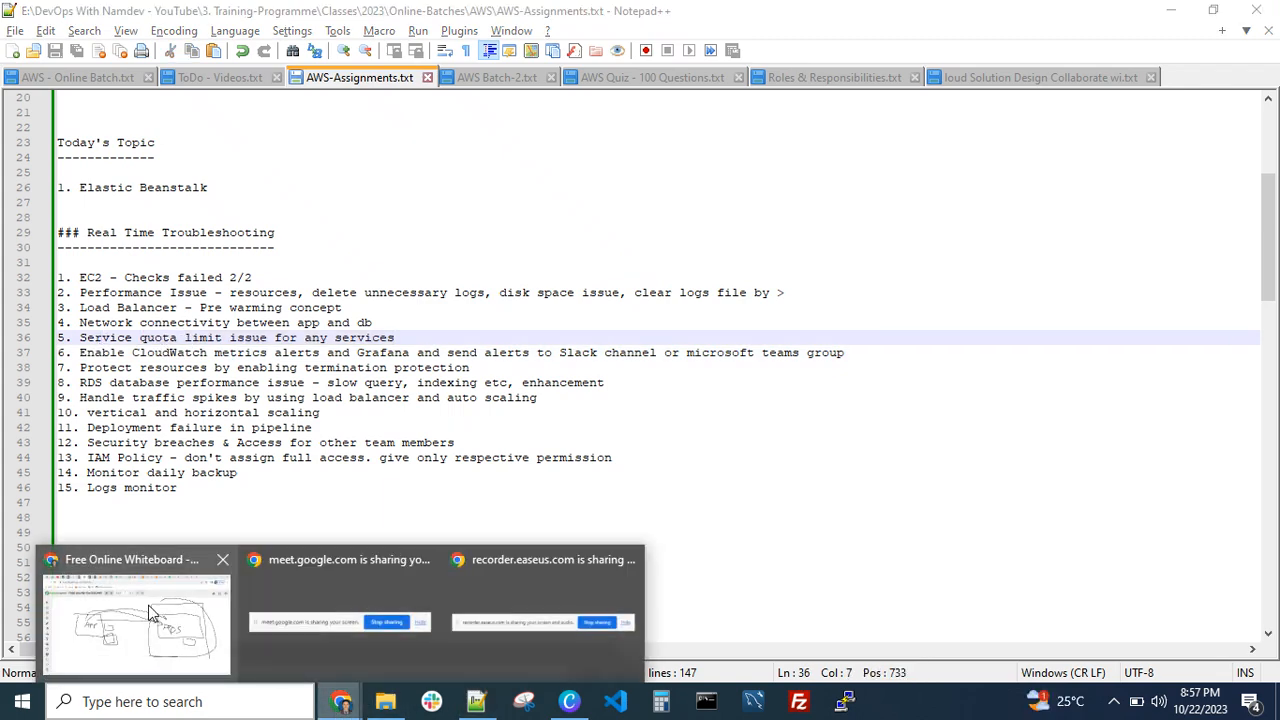
pyautogui.click(148, 612)
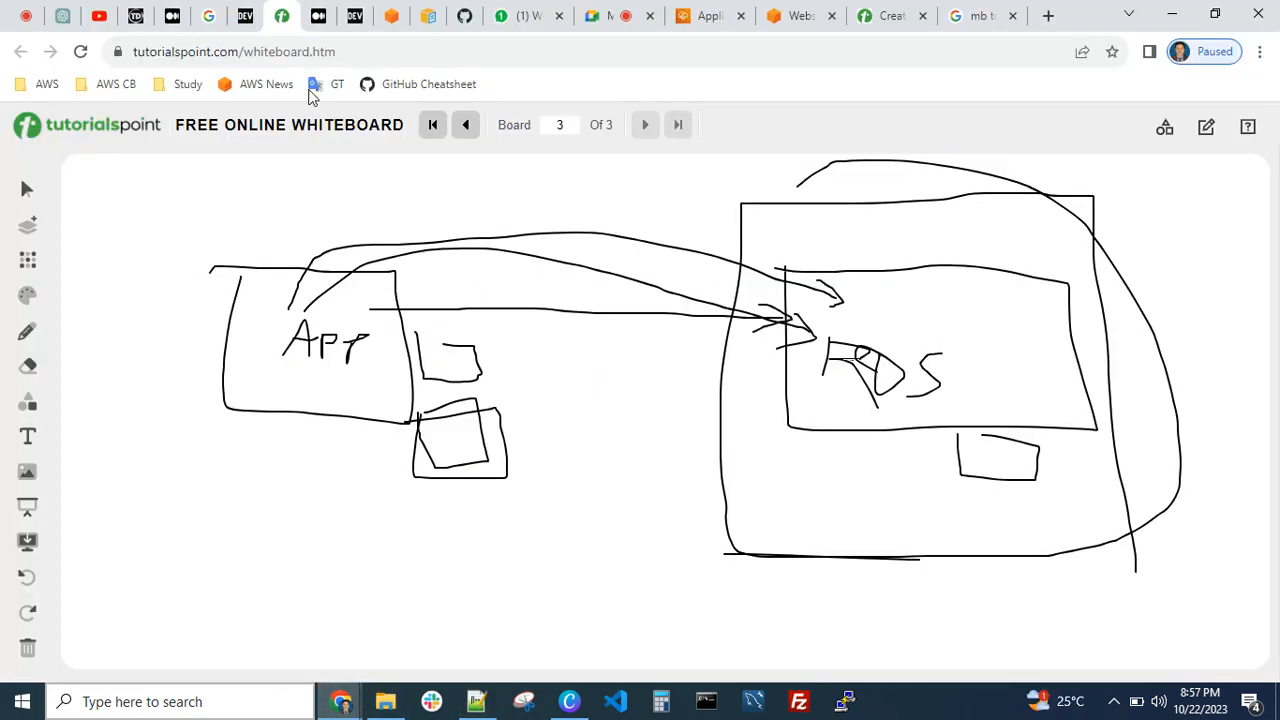
pyautogui.click(700, 16)
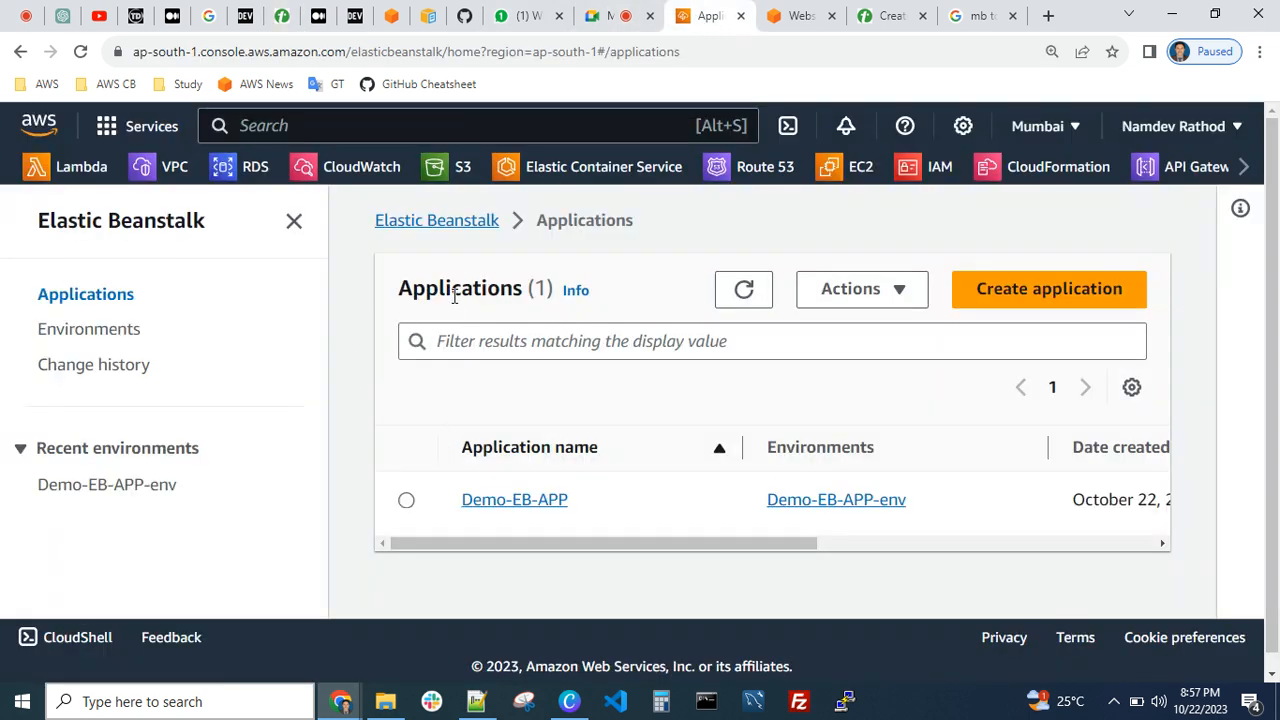
pyautogui.hotkey('ctrl', '-')
pyautogui.hotkey('ctrl', '-')
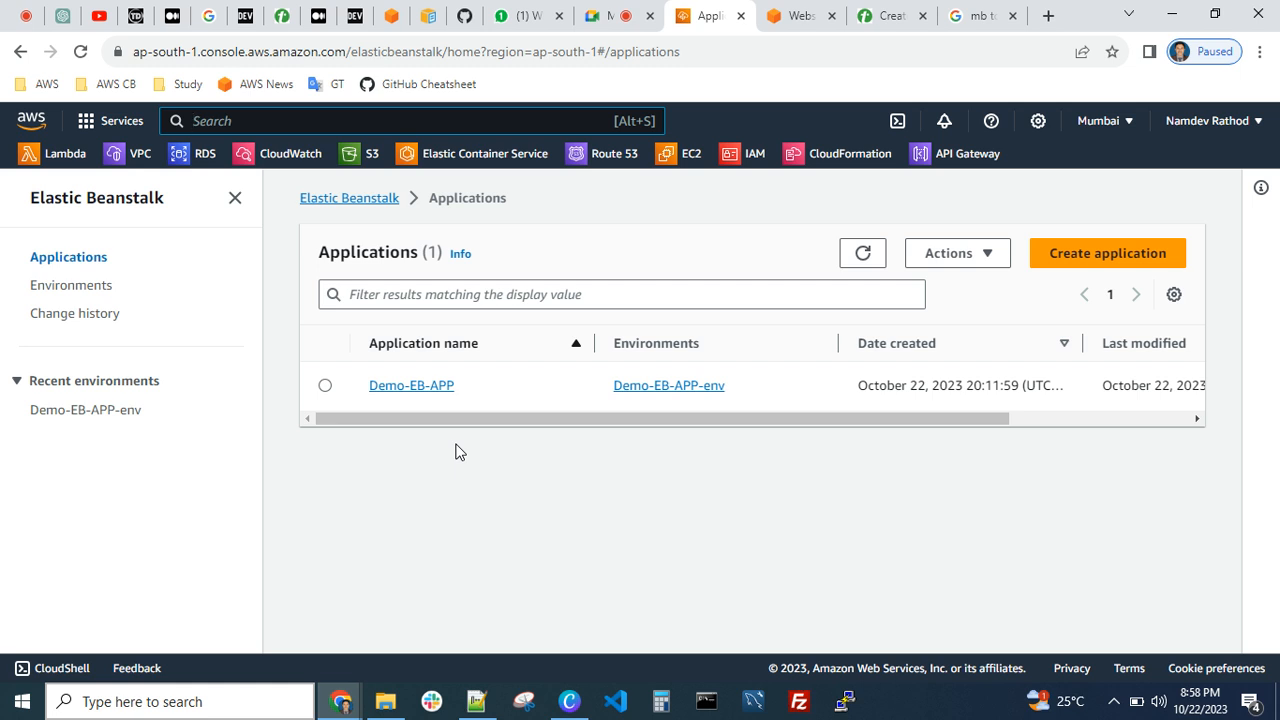
pyautogui.write('service')
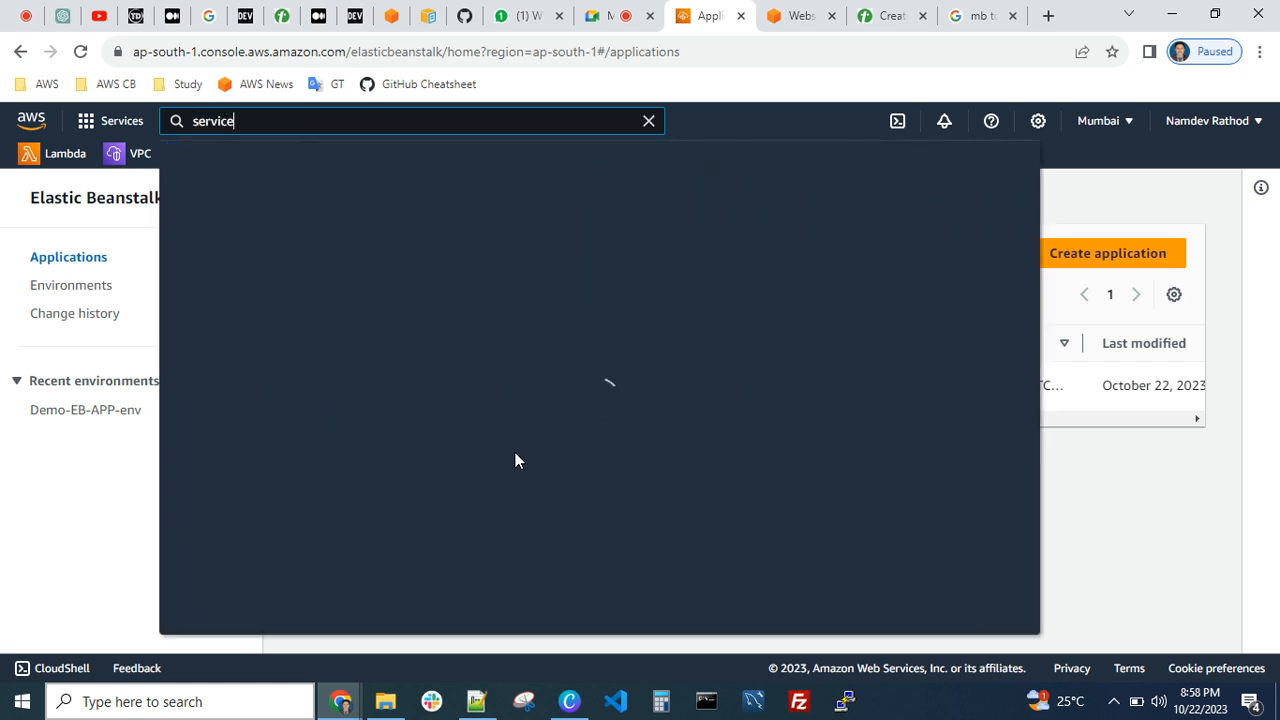
pyautogui.press('BackSpace')
pyautogui.press('BackSpace')
pyautogui.press('BackSpace')
pyautogui.press('BackSpace')
pyautogui.press('BackSpace')
pyautogui.press('BackSpace')
pyautogui.press('BackSpace')
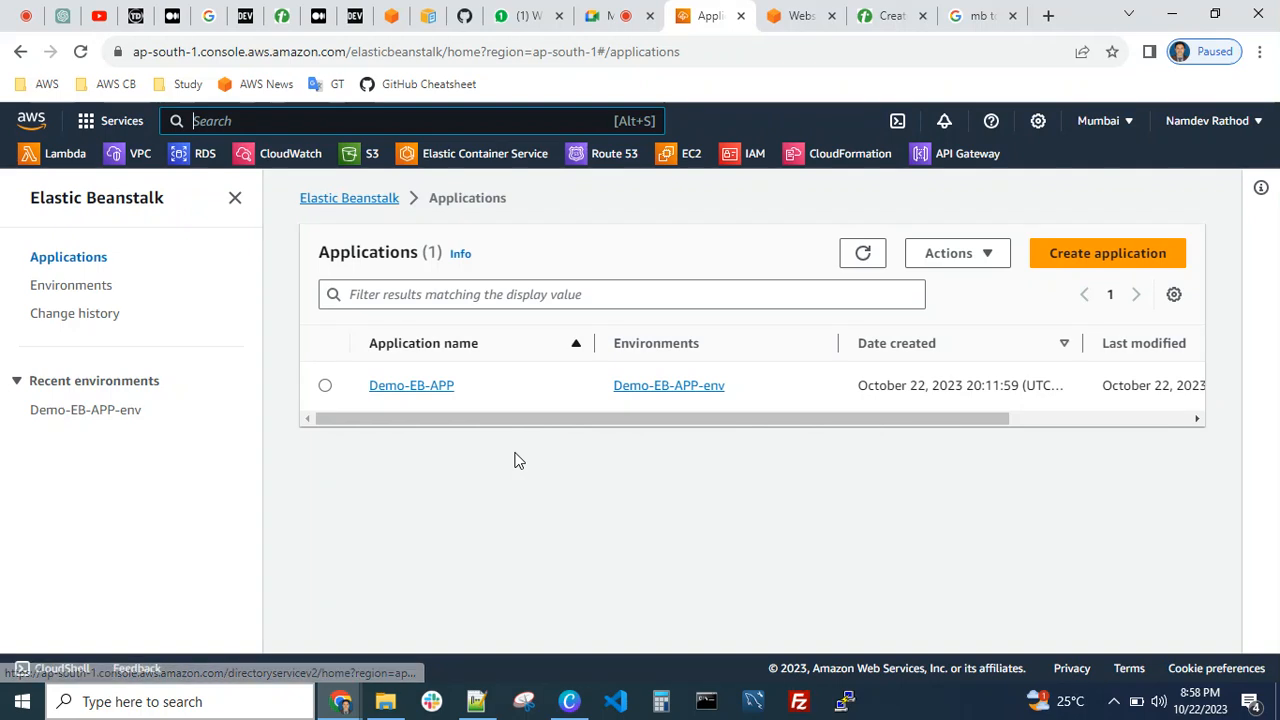
# Search the AWS console for "quota" and open the Service Quotas service
pyautogui.write('quota')
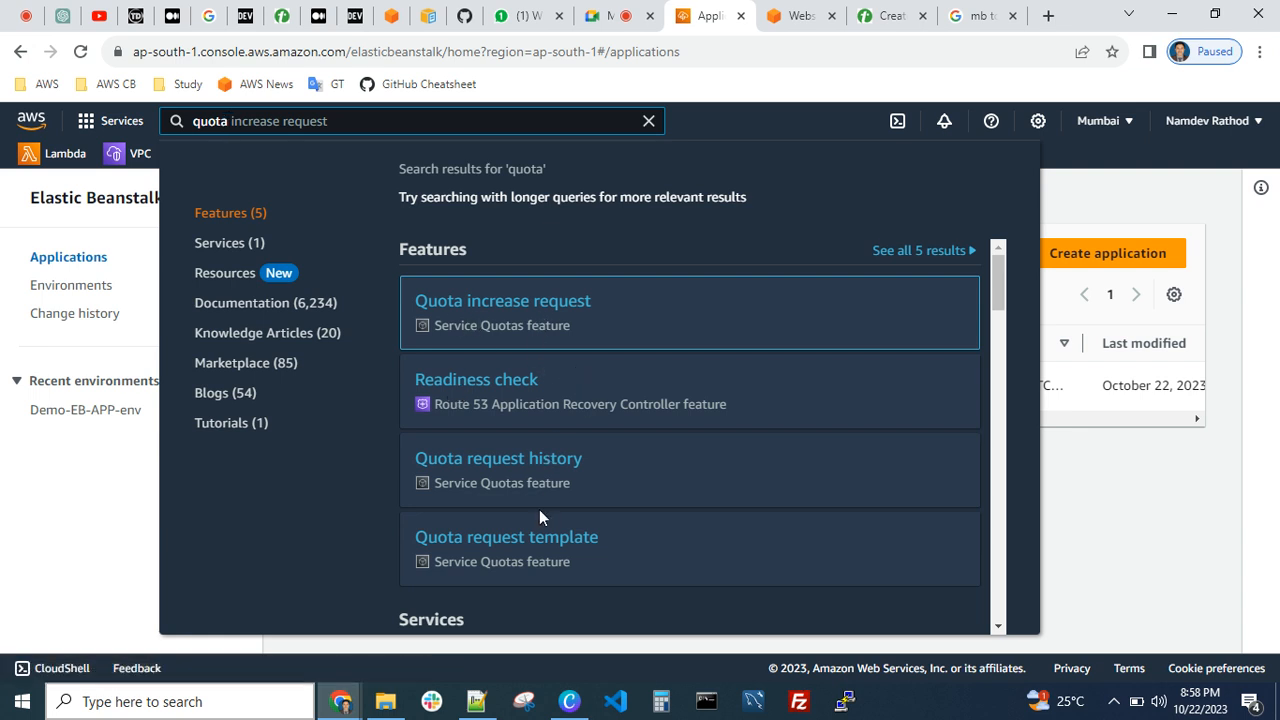
pyautogui.scroll(-1, 539, 516)
pyautogui.scroll(1, 586, 478)
pyautogui.scroll(-3, 586, 478)
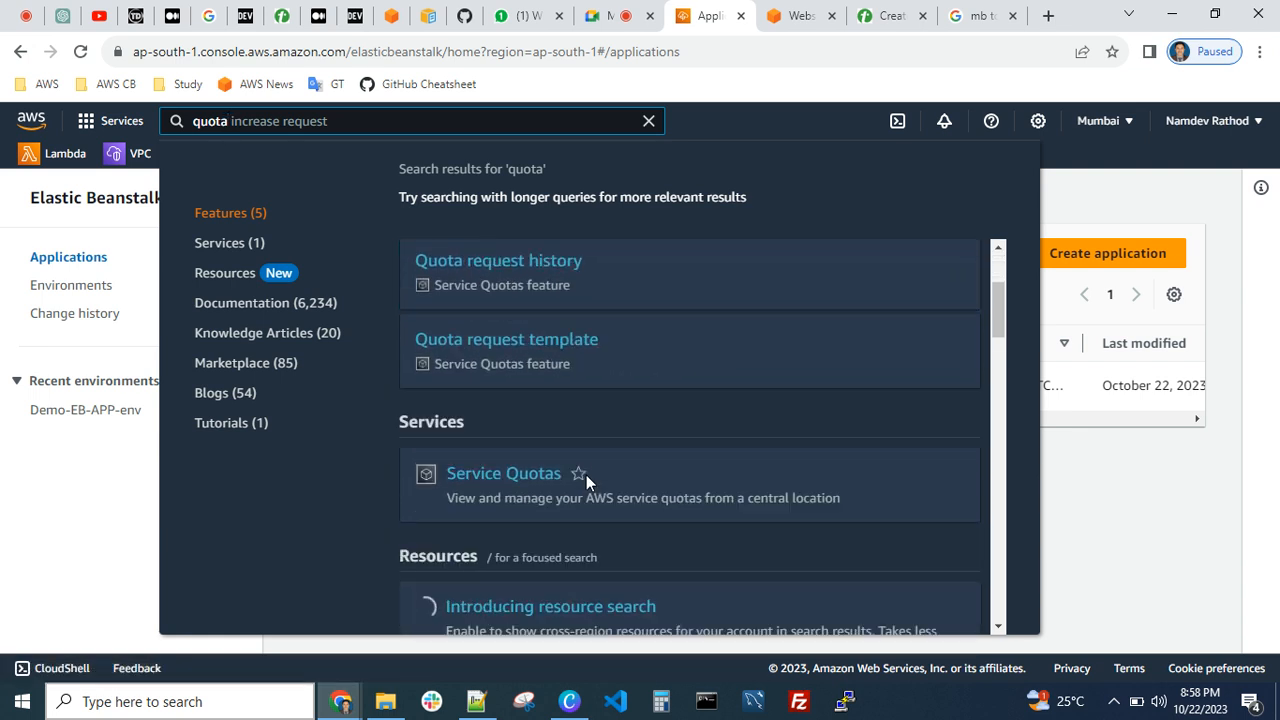
pyautogui.moveTo(502, 408)
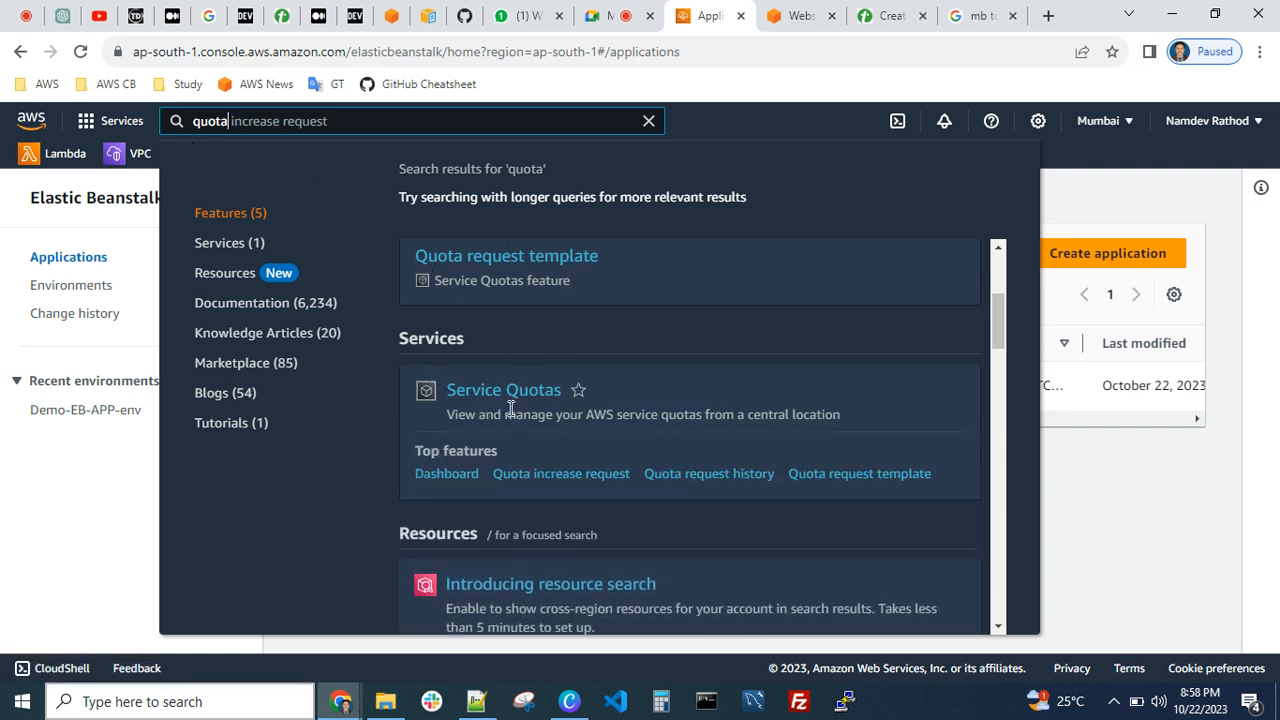
pyautogui.click(516, 392)
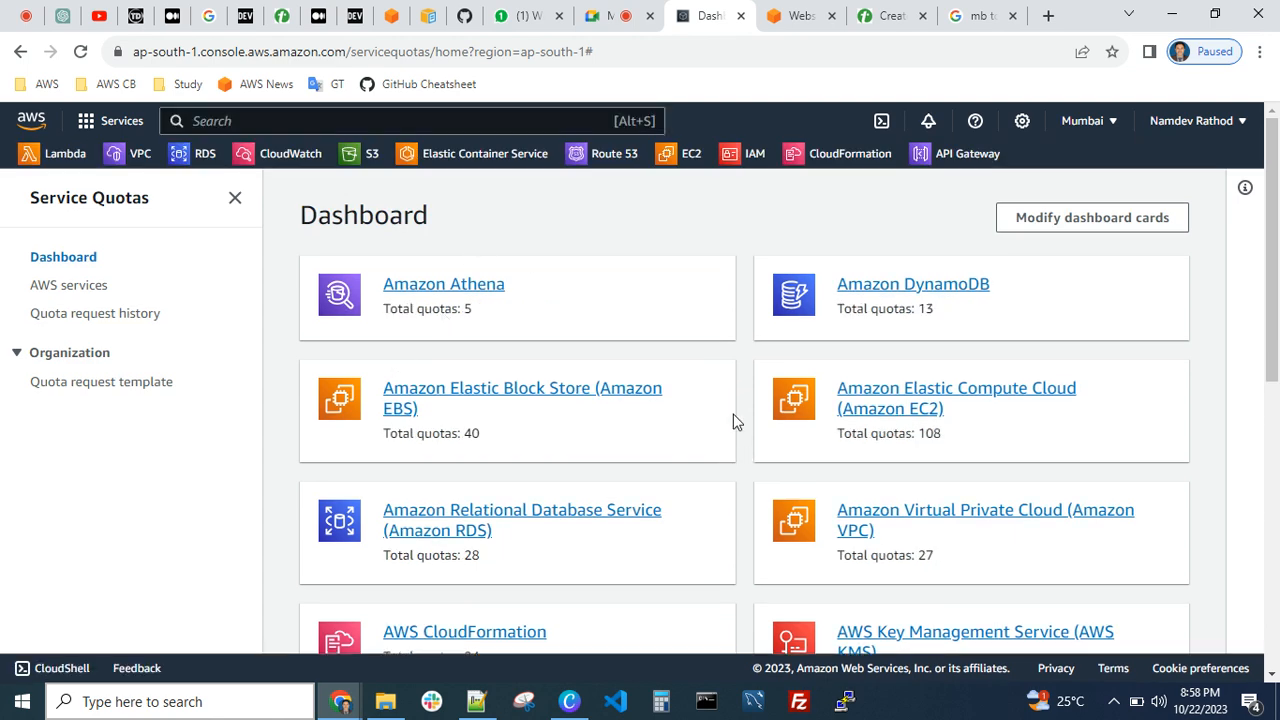
# Look through the service cards on the Service Quotas dashboard and open the AWS Lambda quotas
pyautogui.scroll(-2, 957, 445)
pyautogui.scroll(-1, 811, 437)
pyautogui.scroll(3, 709, 434)
pyautogui.scroll(-4, 620, 404)
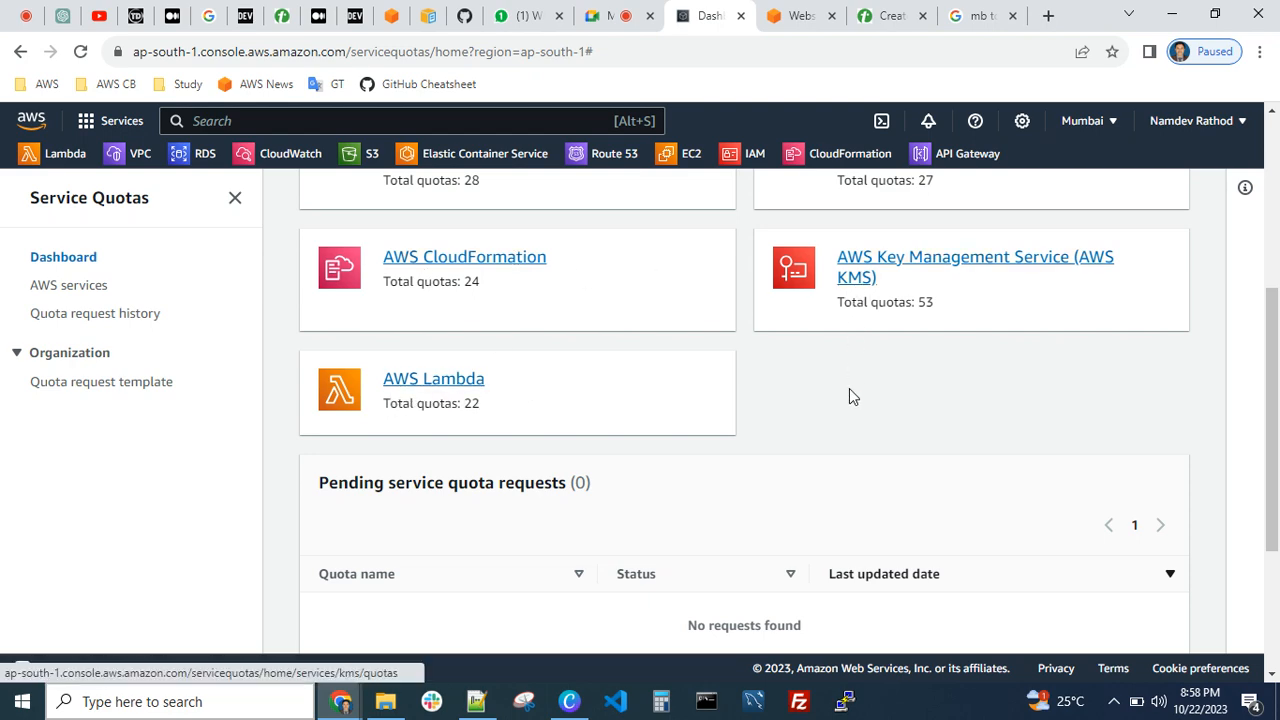
pyautogui.scroll(3, 849, 388)
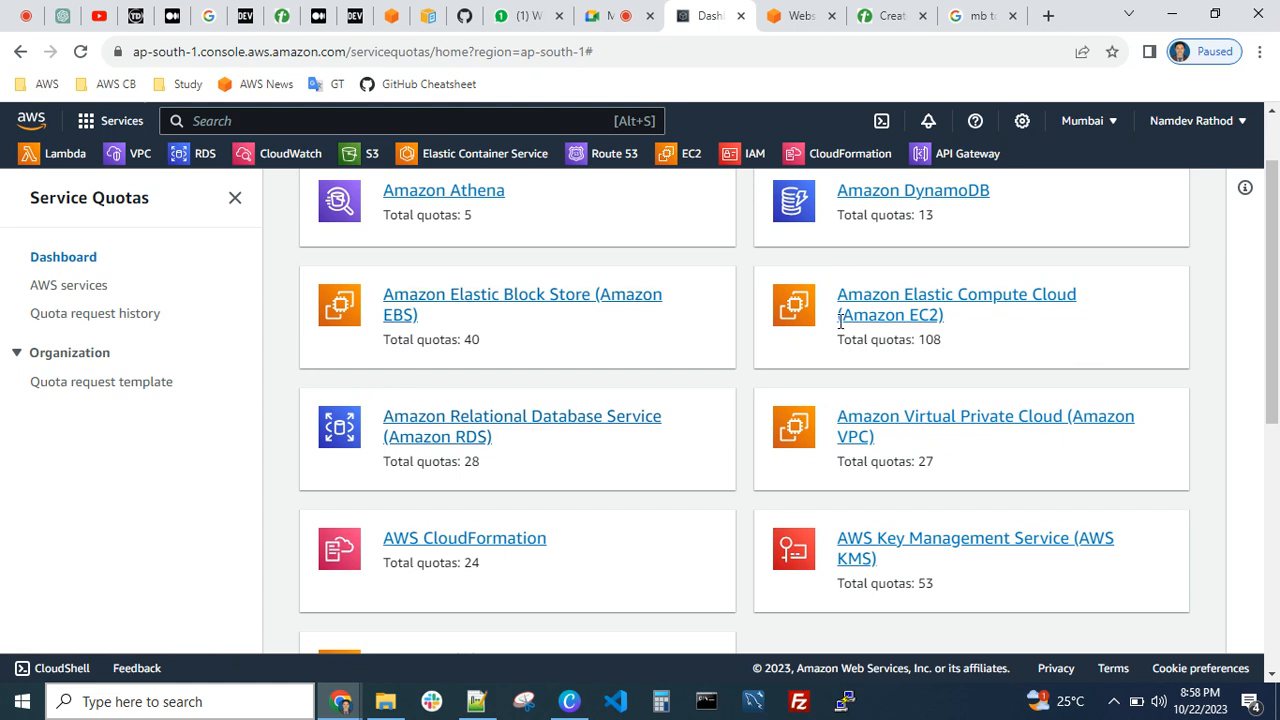
pyautogui.scroll(-3, 942, 467)
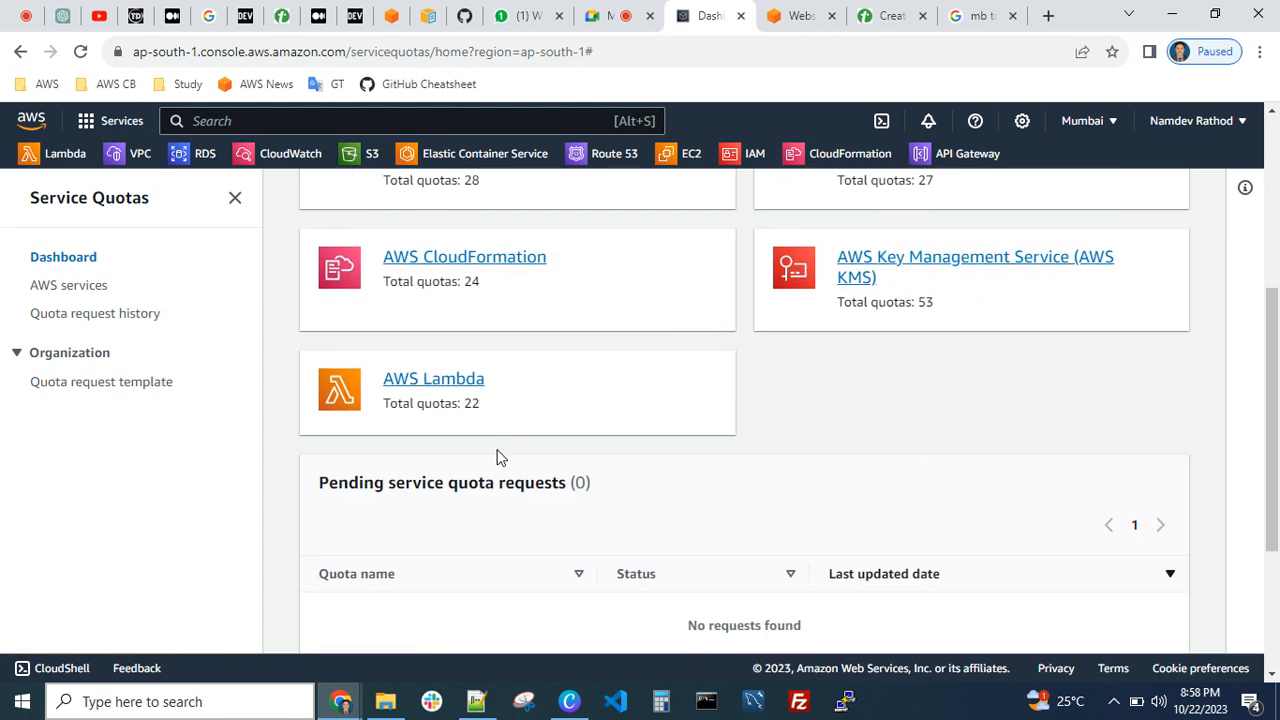
pyautogui.click(440, 381)
# Examine the AWS Lambda quota list with its applied values, default values and adjustability
pyautogui.scroll(-2, 757, 306)
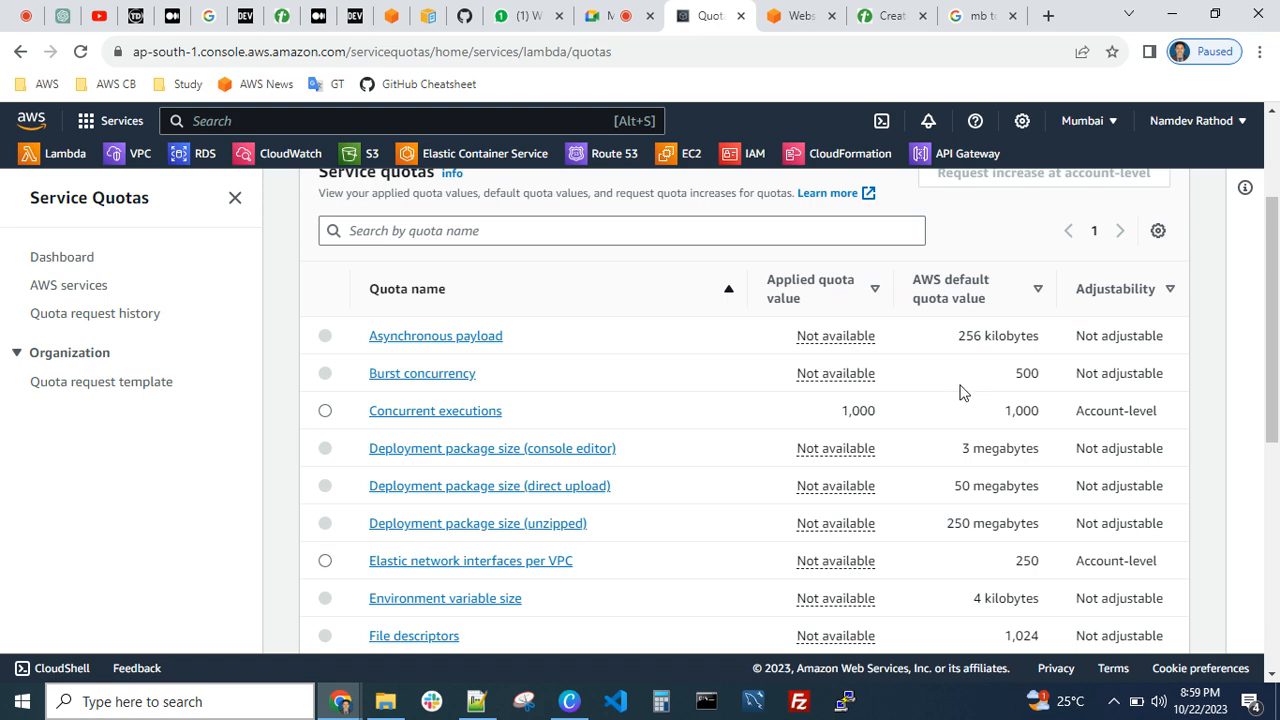
pyautogui.scroll(-2, 960, 392)
pyautogui.scroll(-1, 846, 407)
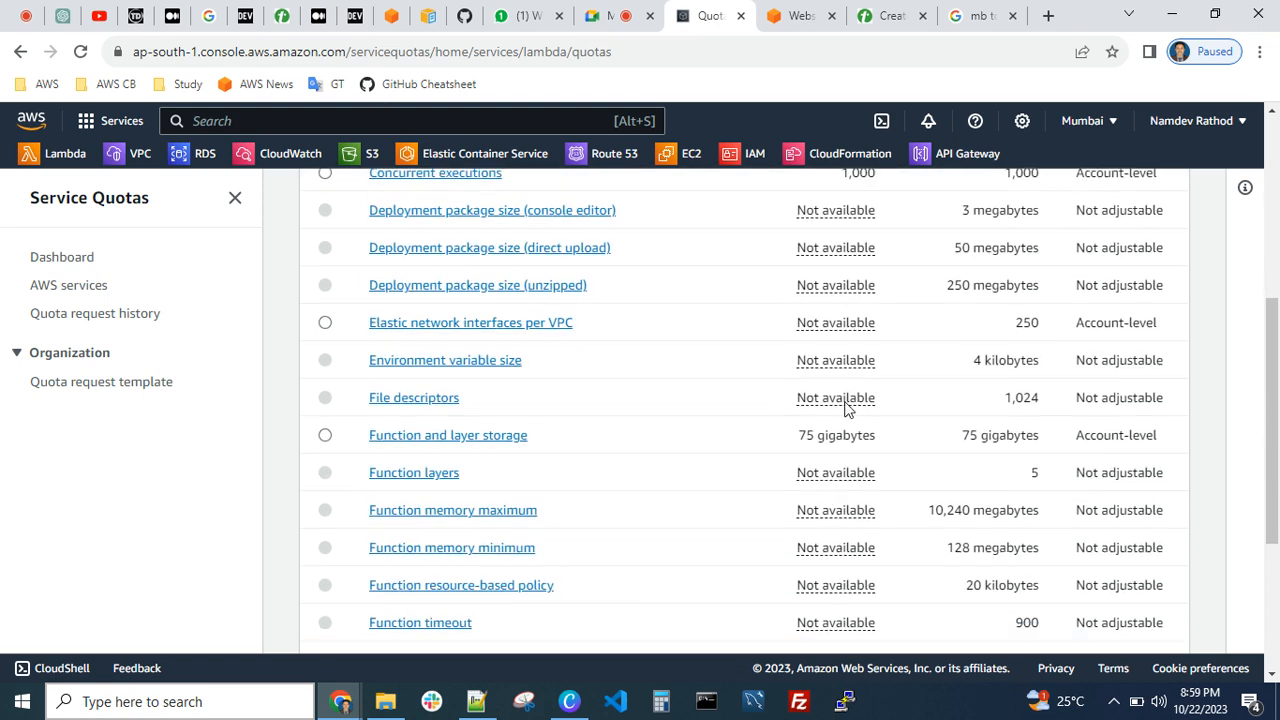
pyautogui.scroll(-3, 846, 407)
pyautogui.scroll(7, 846, 407)
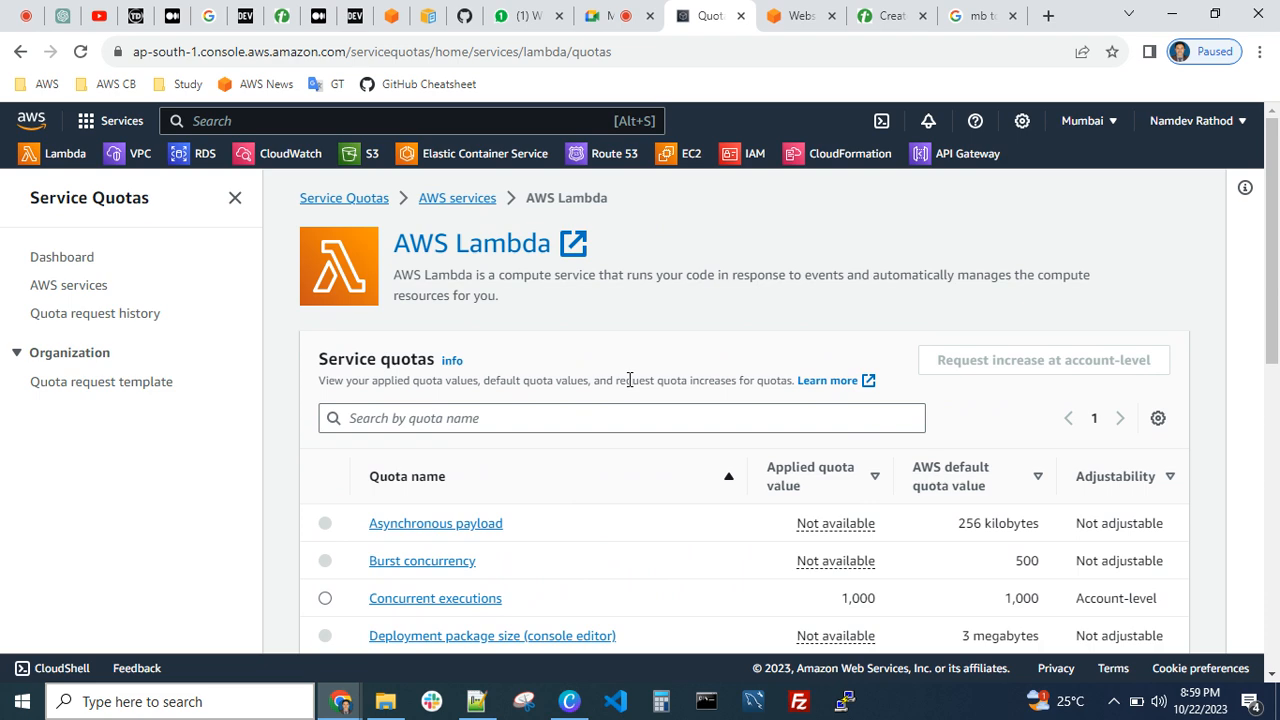
pyautogui.scroll(-5, 629, 380)
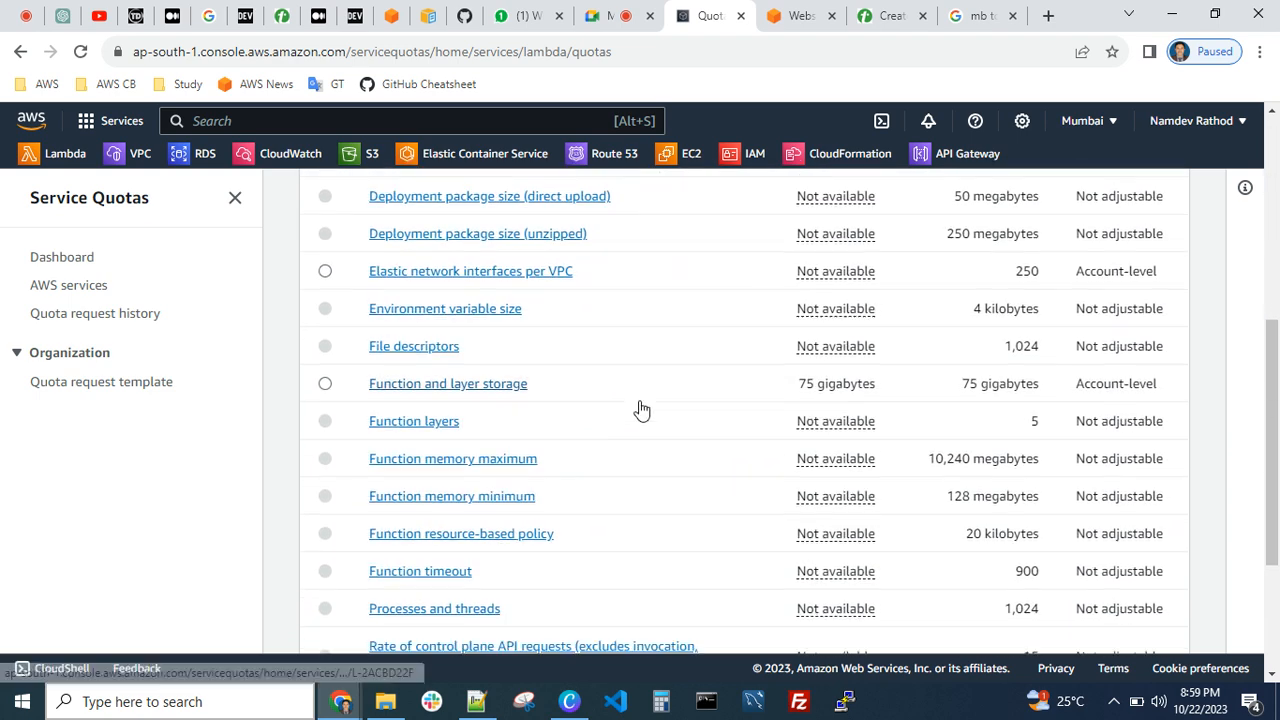
pyautogui.scroll(-2, 641, 410)
pyautogui.scroll(-1, 515, 390)
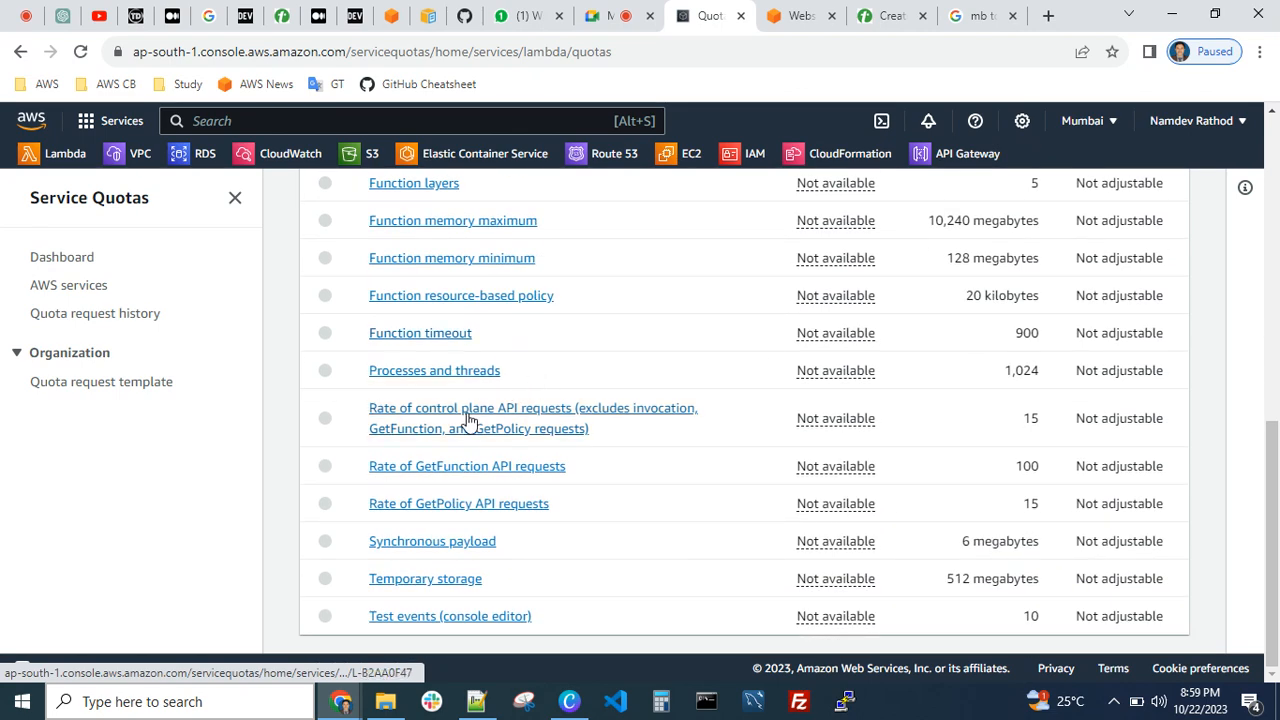
pyautogui.scroll(5, 470, 420)
pyautogui.scroll(-3, 467, 416)
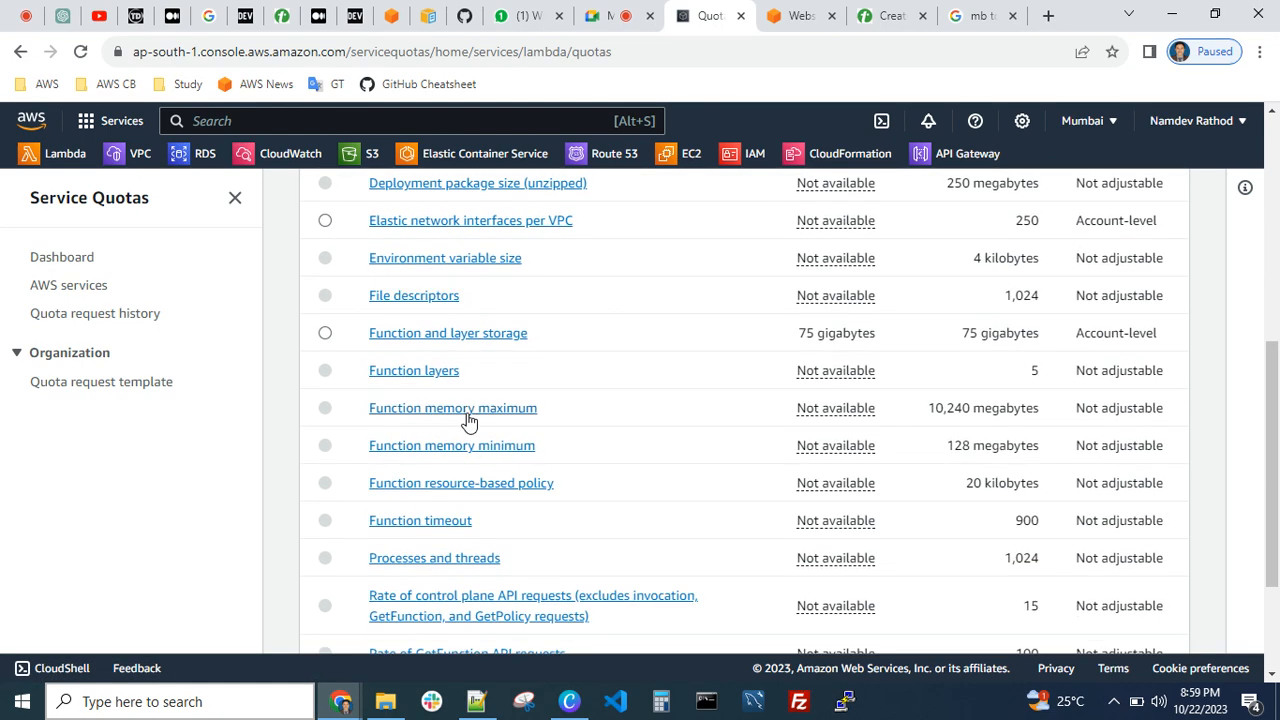
# Select the "Elastic network interfaces per VPC" quota and open an account-level increase request for it
pyautogui.scroll(1, 465, 418)
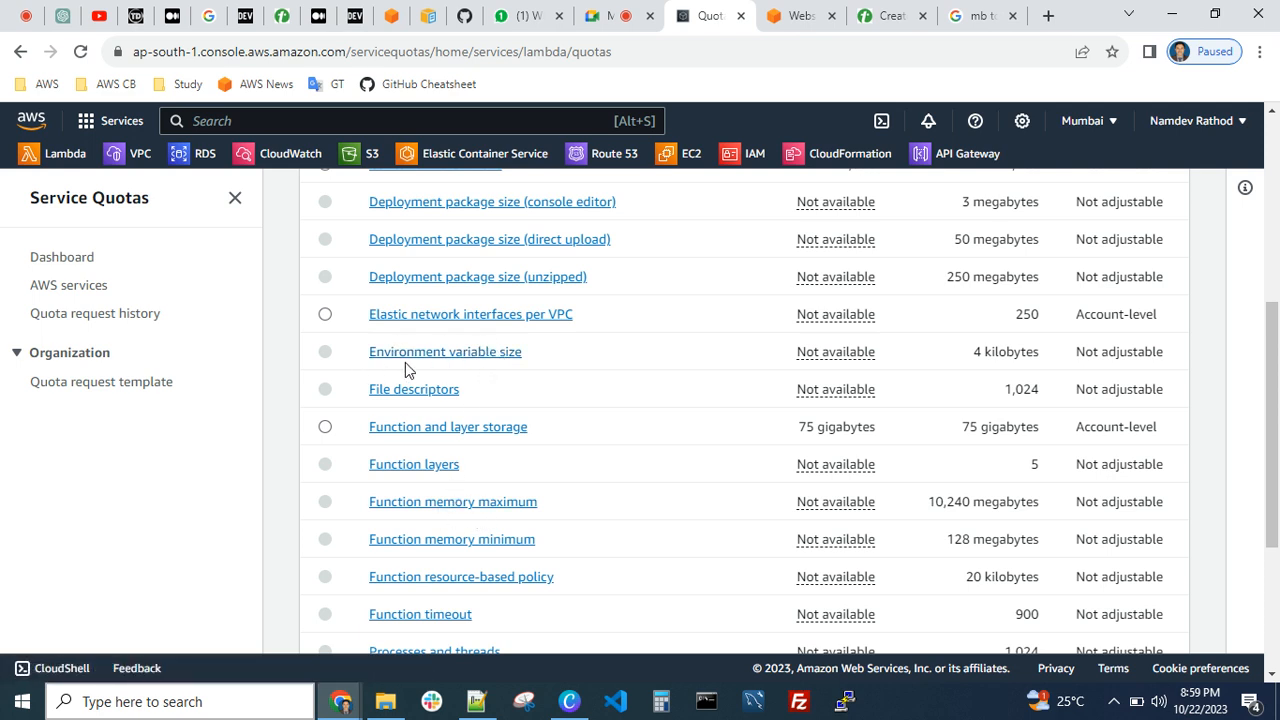
pyautogui.click(325, 314)
pyautogui.scroll(2, 581, 452)
pyautogui.scroll(2, 674, 449)
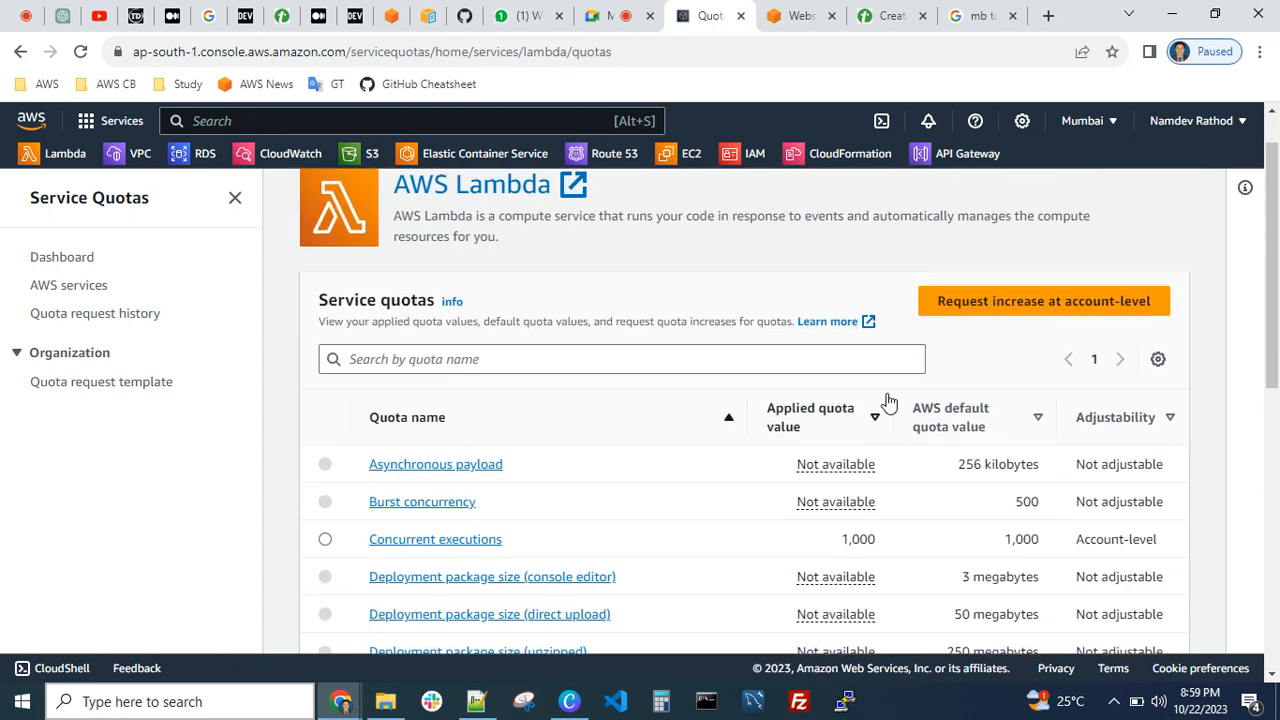
pyautogui.click(1030, 306)
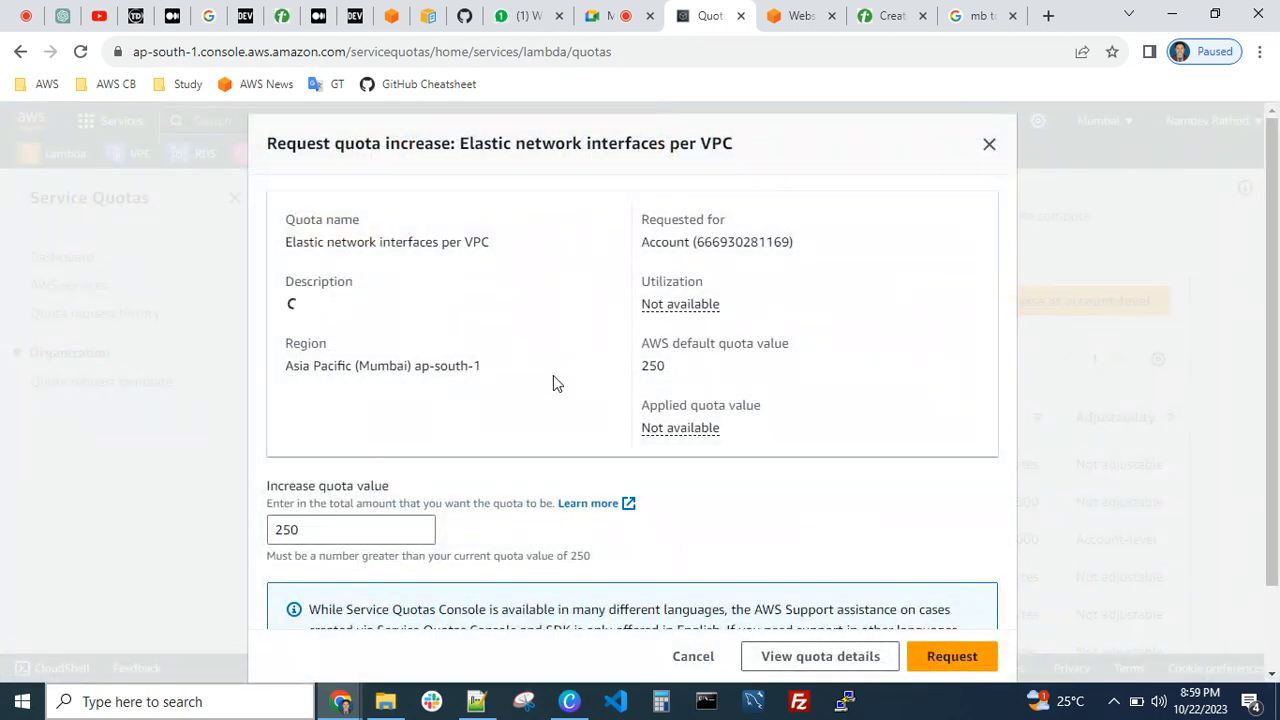
# Enter 500 as the increased quota value for Elastic network interfaces per VPC and close the request without submitting it
pyautogui.moveTo(330, 540); pyautogui.dragTo(243, 548)
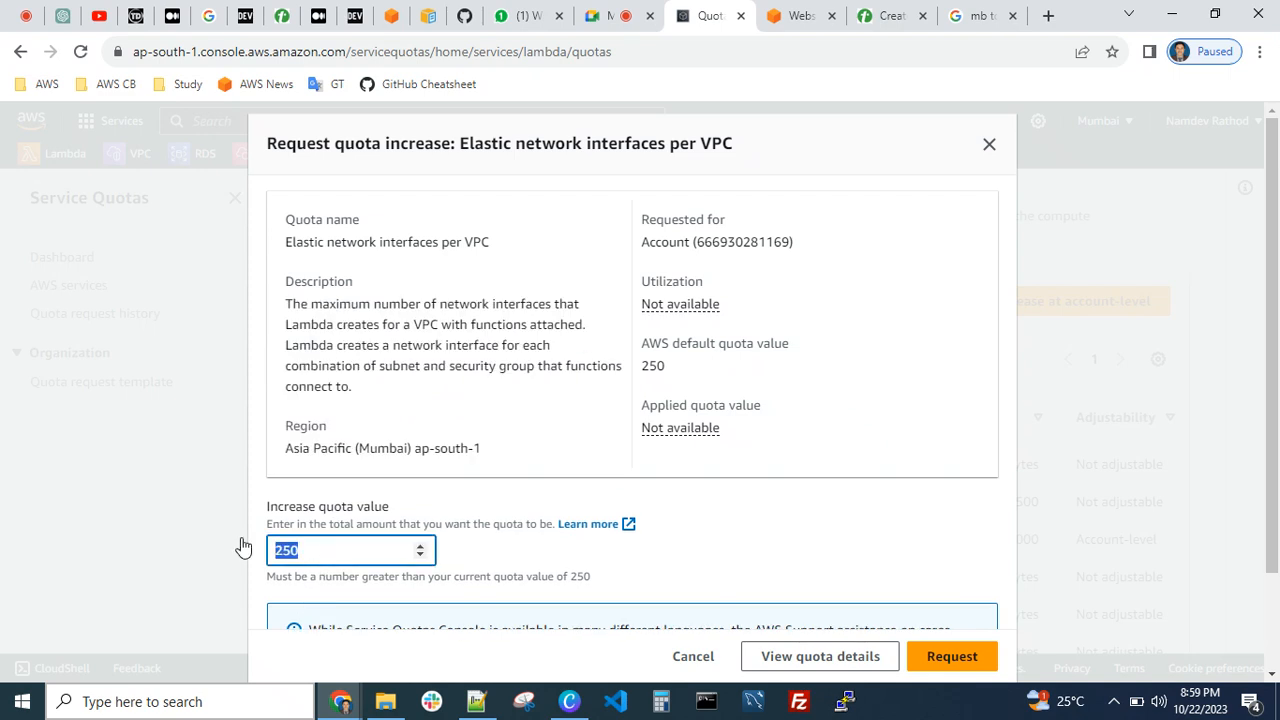
pyautogui.write('5')
pyautogui.scroll(-2, 965, 618)
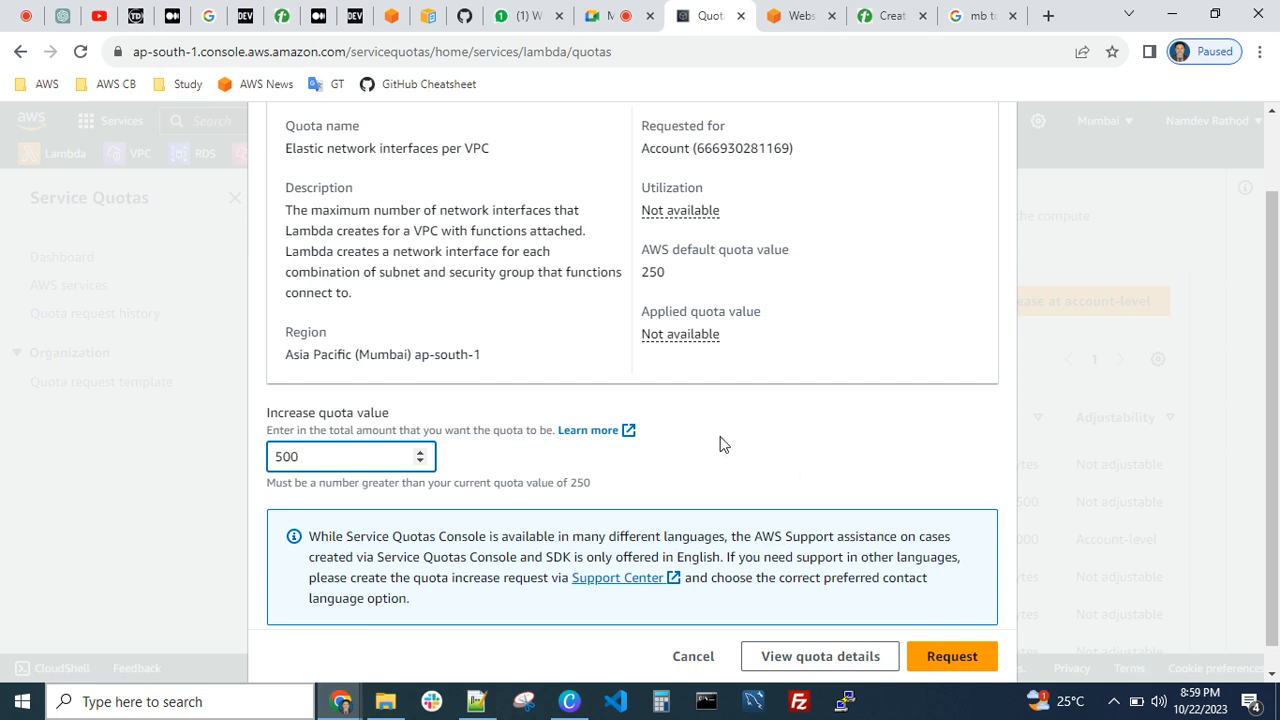
pyautogui.scroll(2, 722, 443)
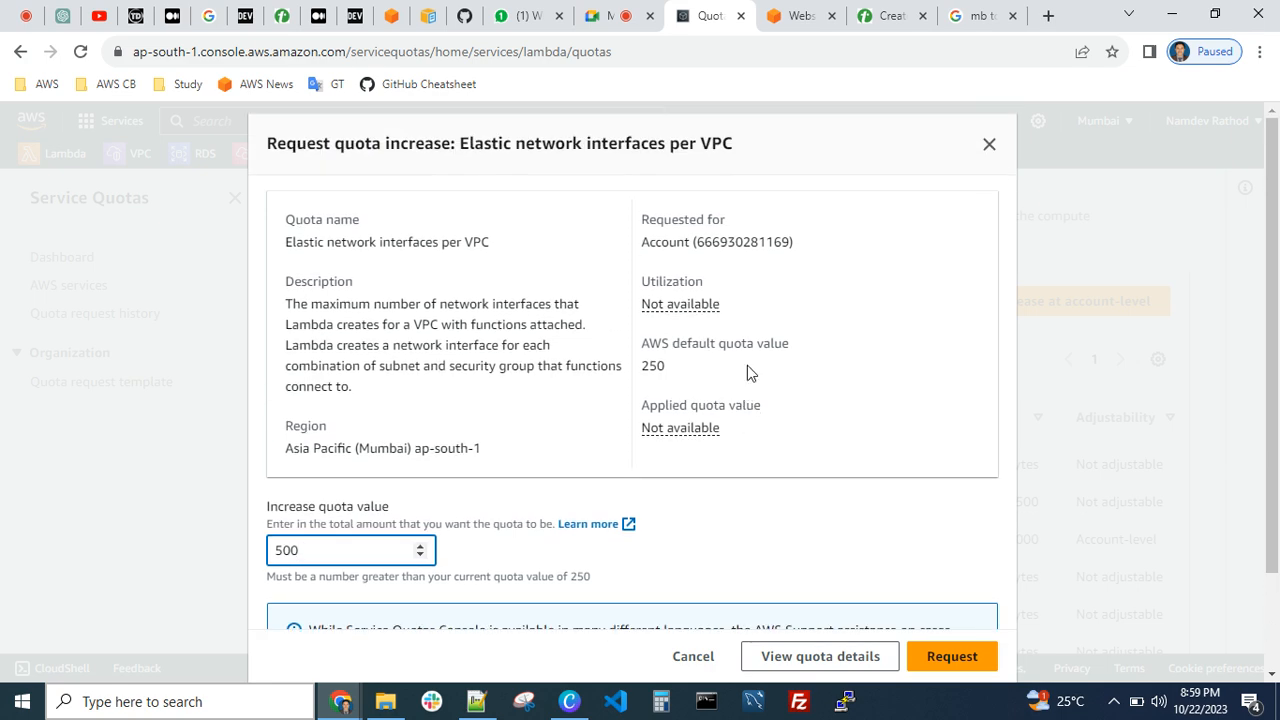
pyautogui.click(989, 145)
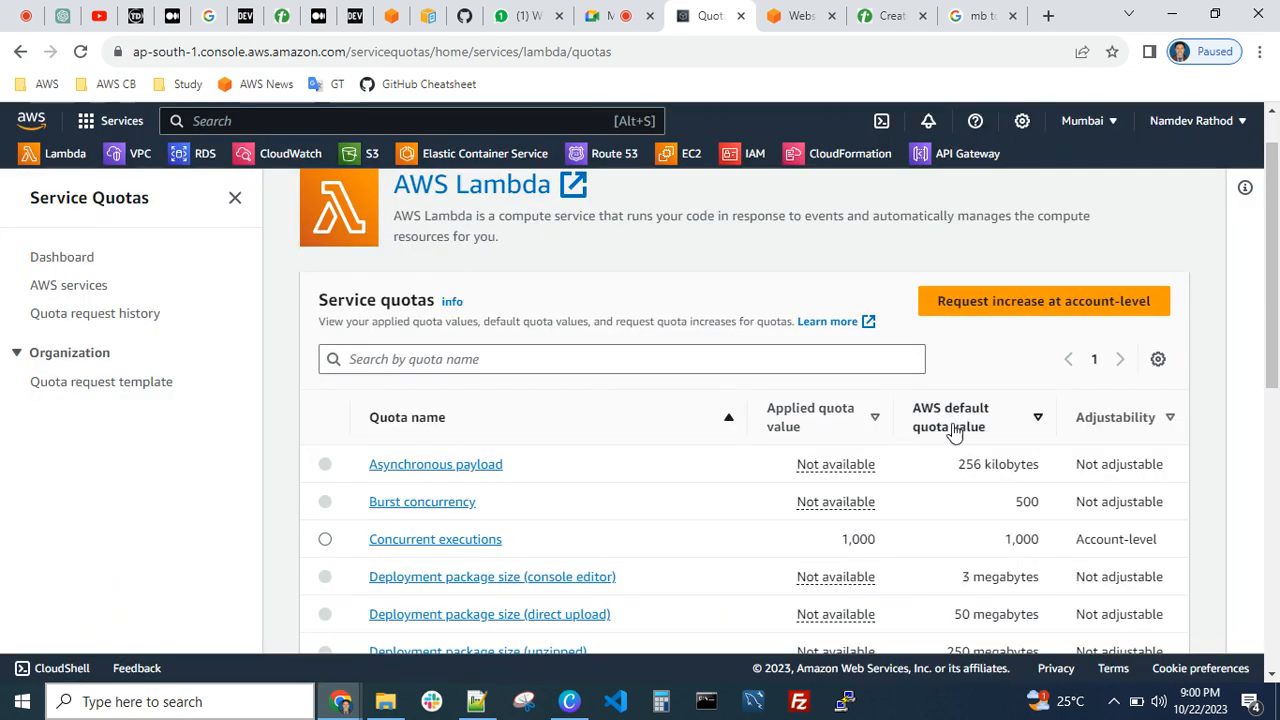
# Search the Service Quotas list of AWS services for "ec2" and open the Amazon Elastic Compute Cloud (Amazon EC2) quotas
pyautogui.scroll(-1, 545, 465)
pyautogui.scroll(-2, 540, 463)
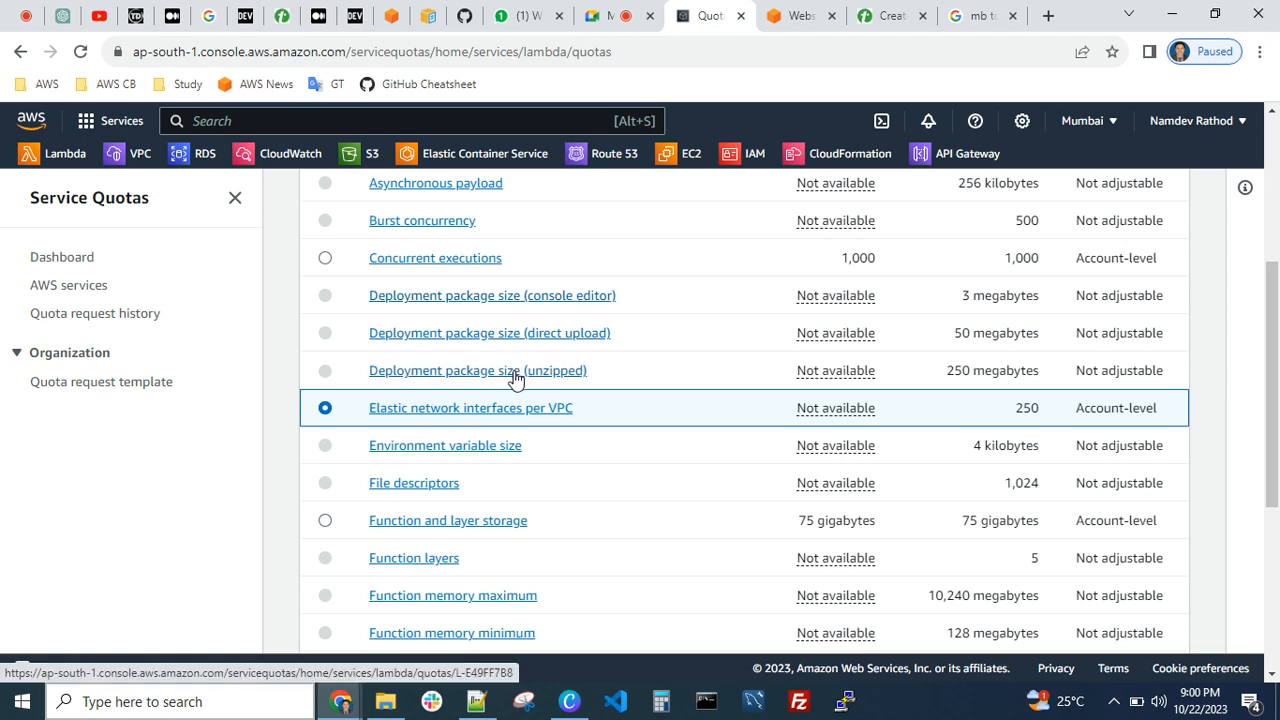
pyautogui.scroll(-3, 420, 540)
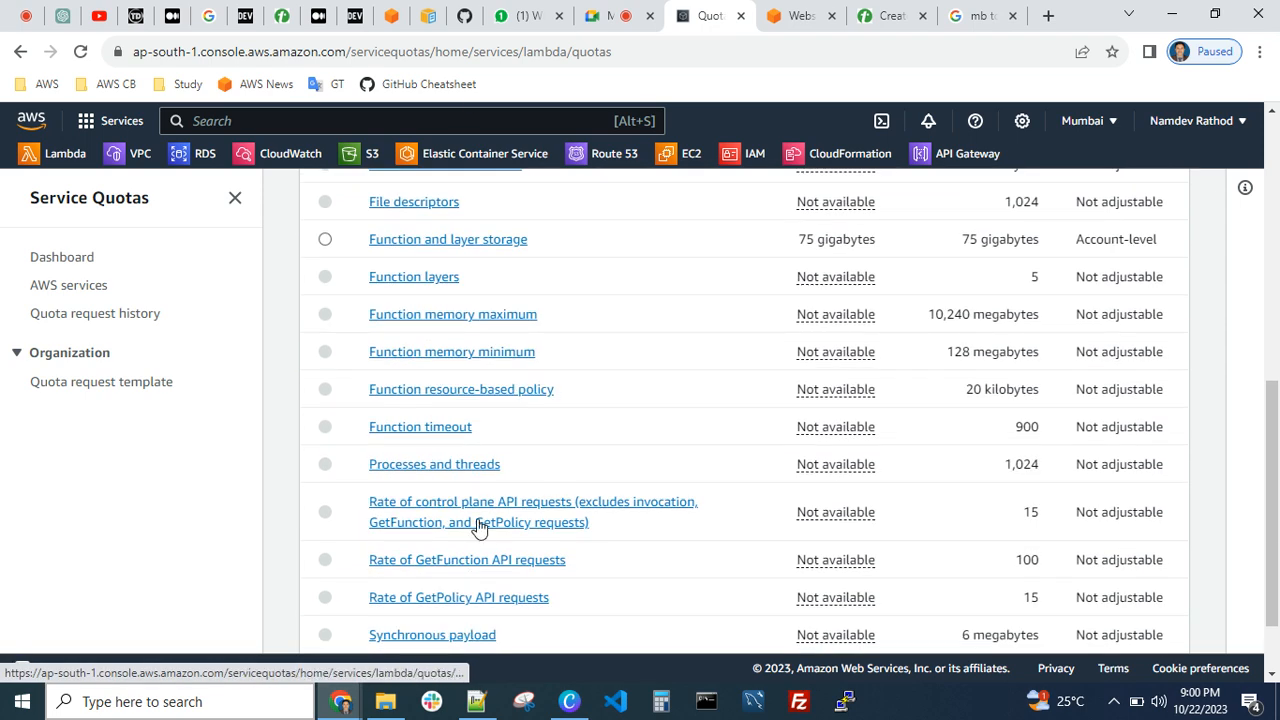
pyautogui.scroll(7, 475, 523)
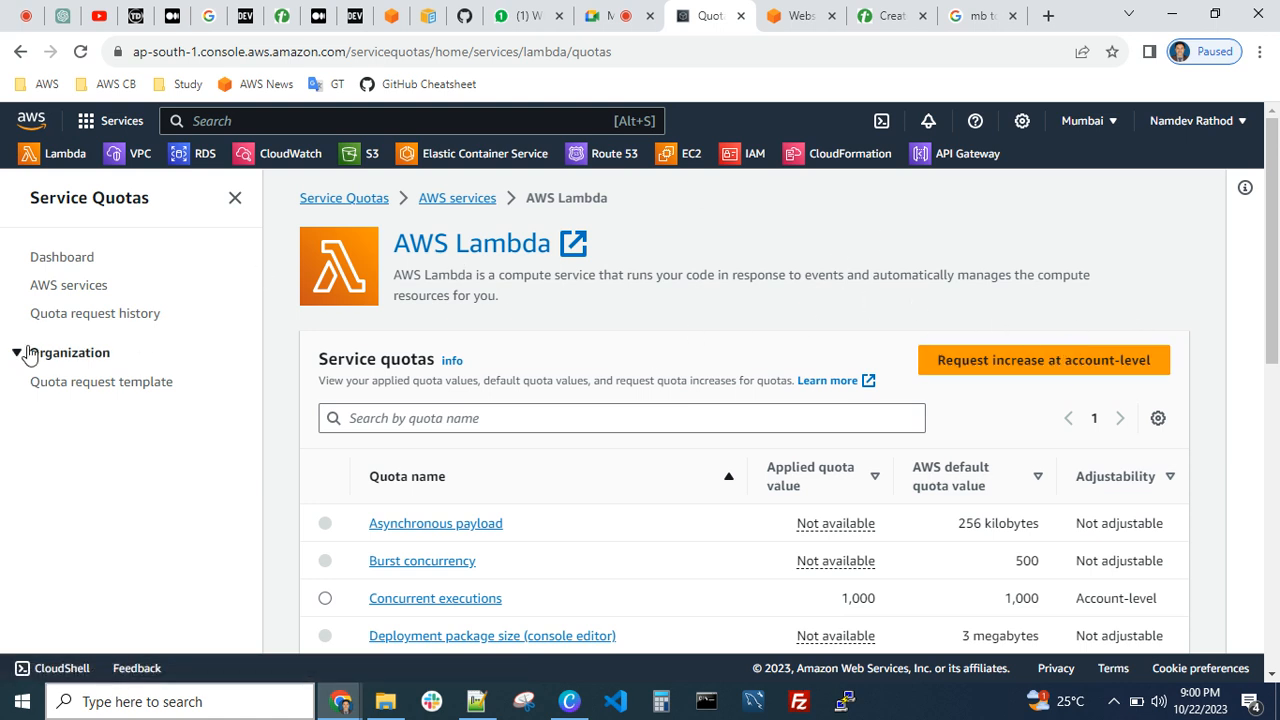
pyautogui.click(66, 287)
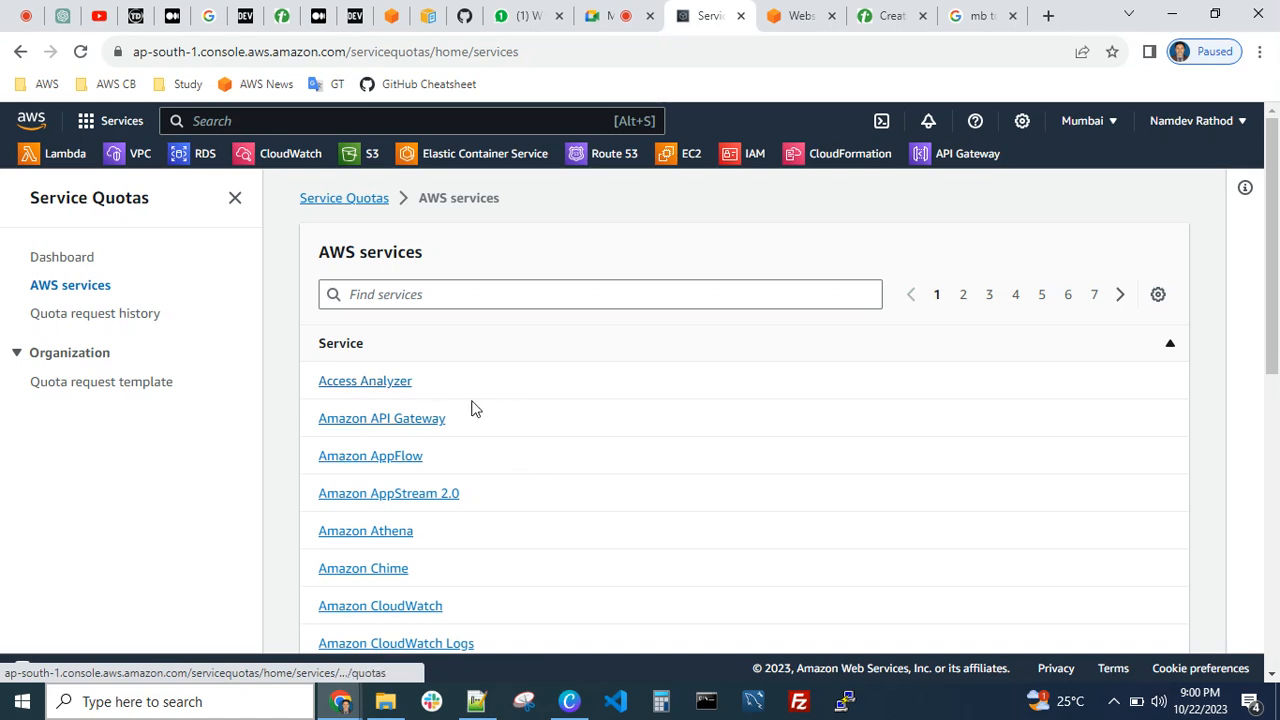
pyautogui.scroll(-2, 514, 432)
pyautogui.scroll(2, 517, 432)
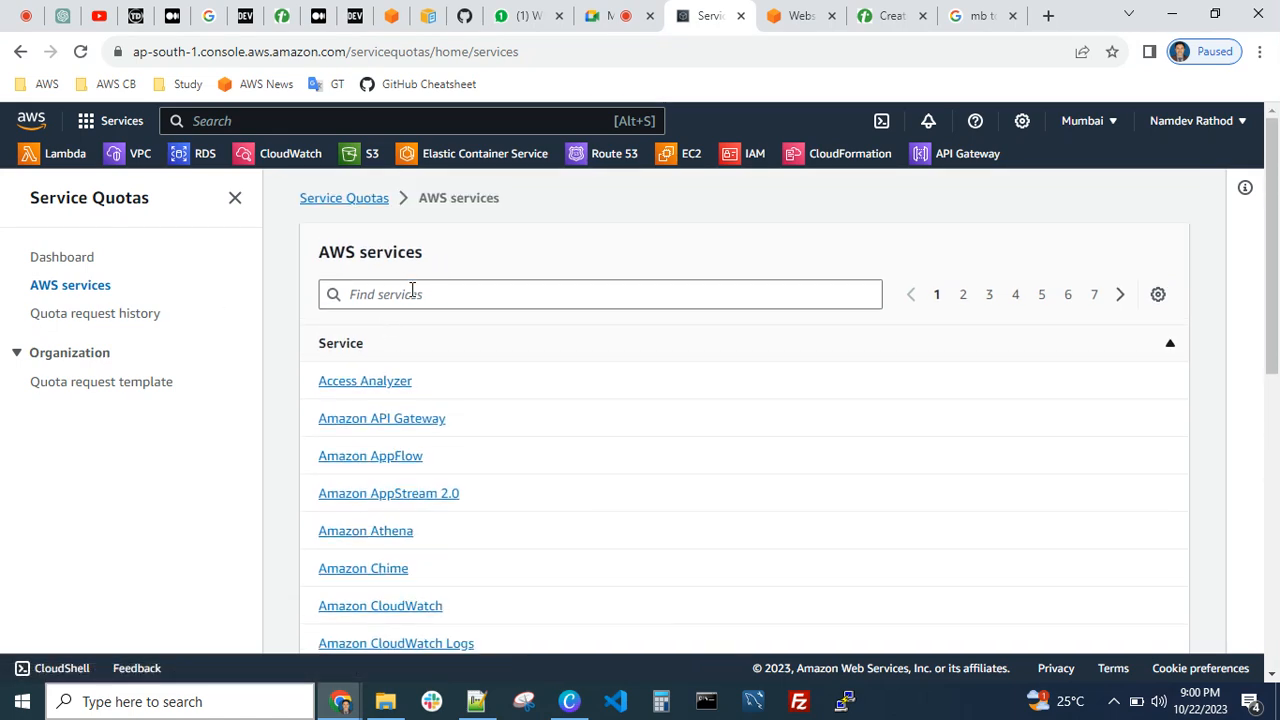
pyautogui.click(412, 292)
pyautogui.write('ec2')
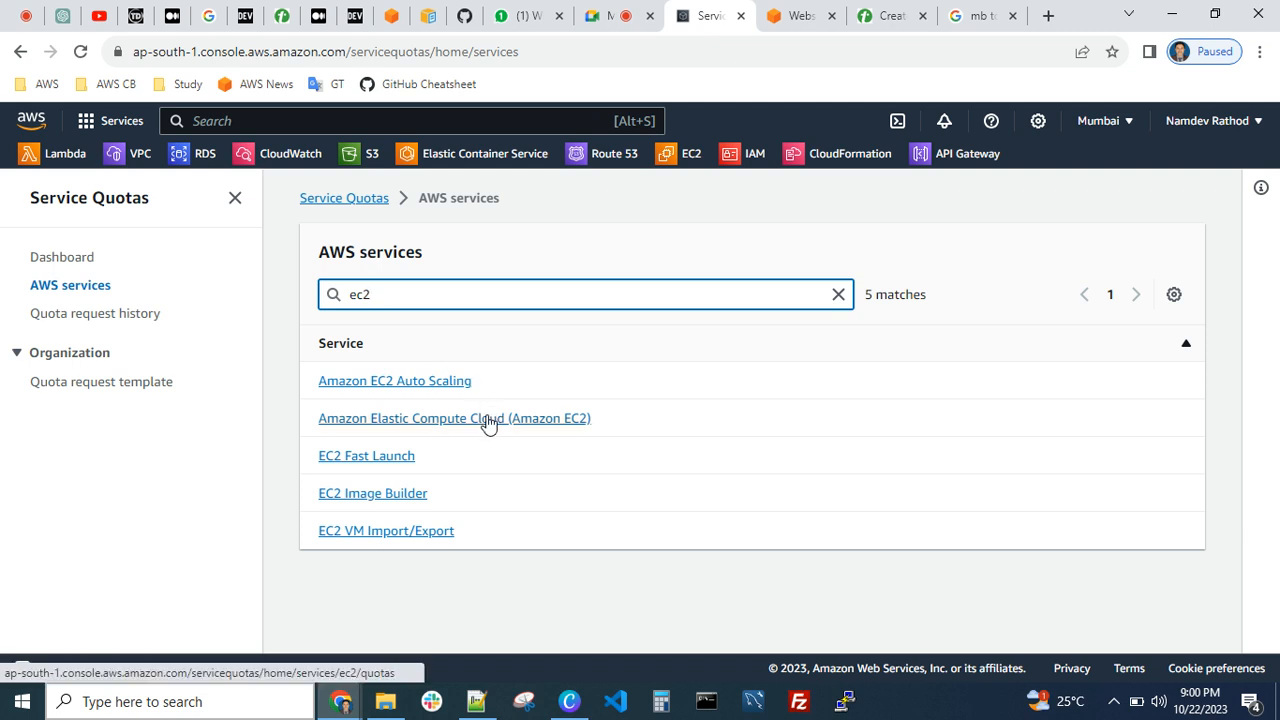
pyautogui.click(488, 420)
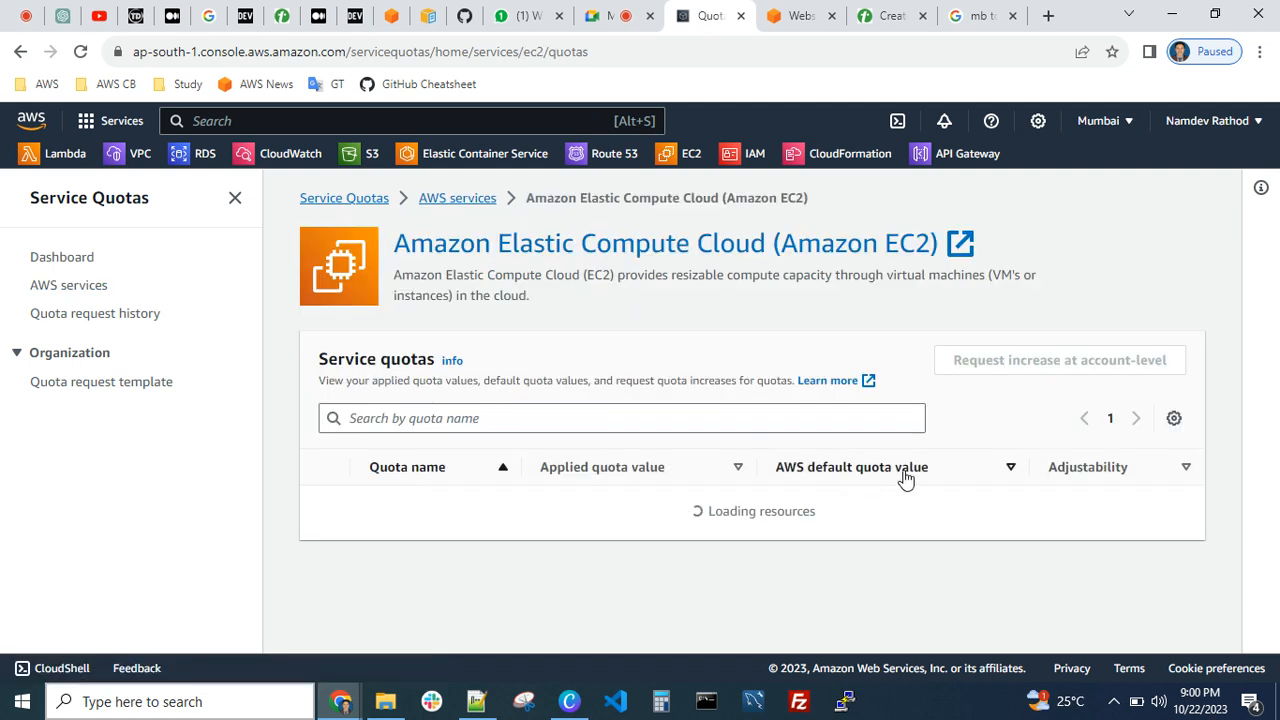
# Select the "EC2-VPC Elastic IPs" quota and open an account-level increase request for it
pyautogui.scroll(-2, 543, 574)
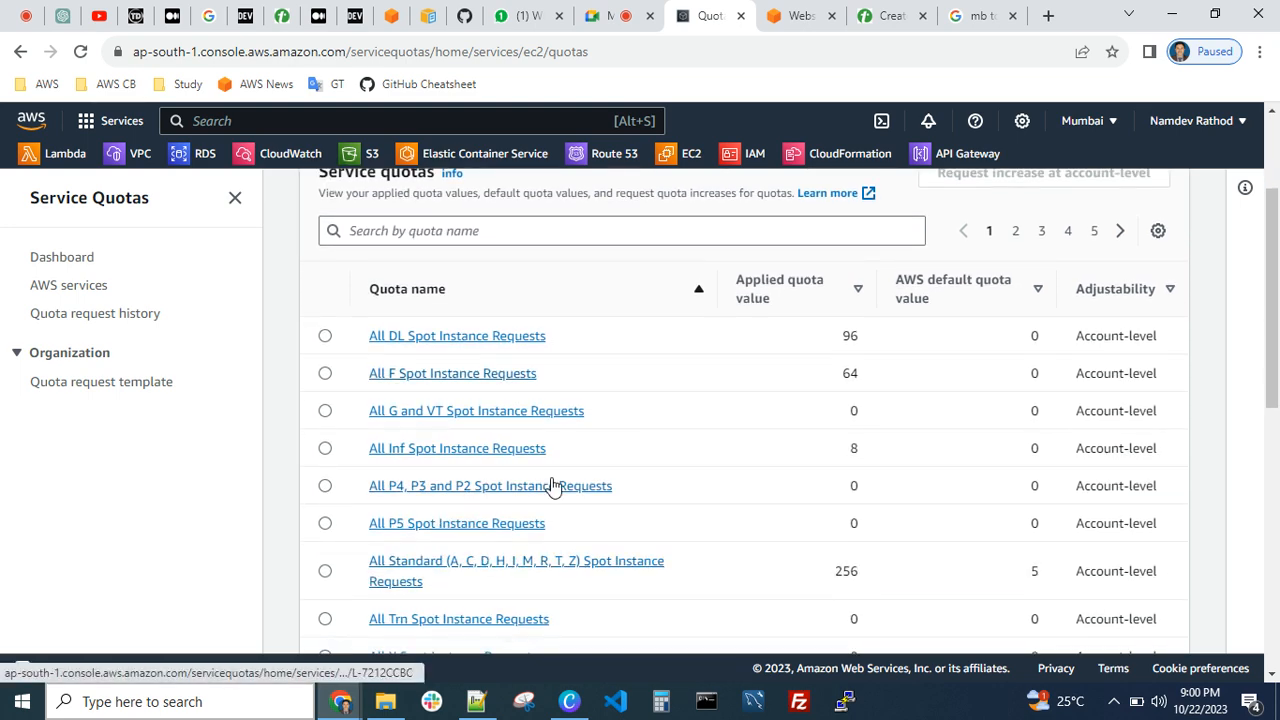
pyautogui.scroll(-2, 558, 472)
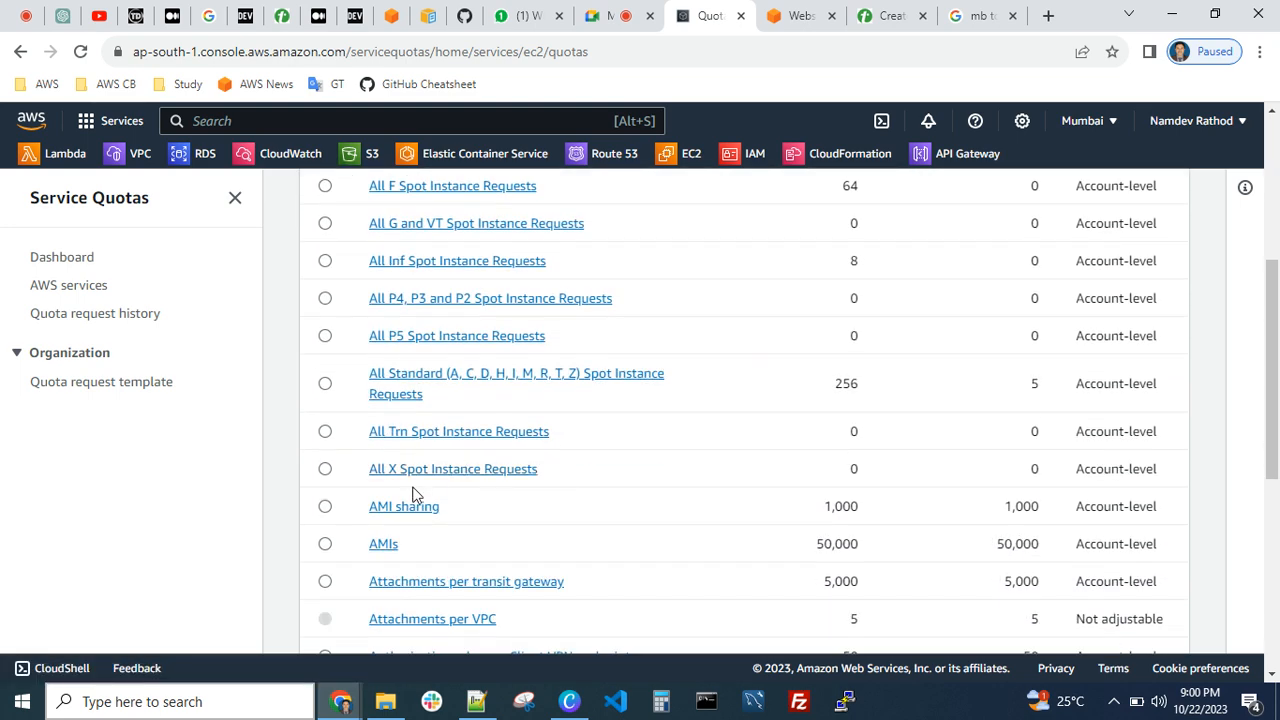
pyautogui.scroll(-2, 360, 500)
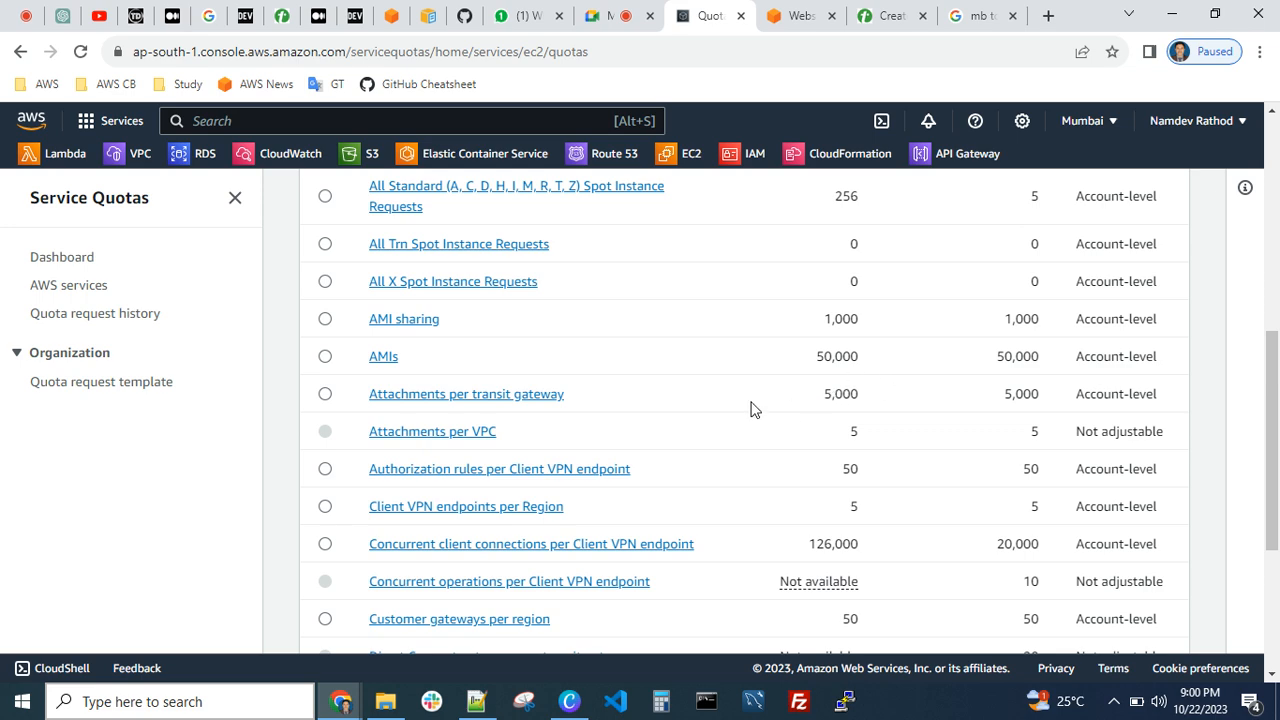
pyautogui.scroll(-2, 500, 515)
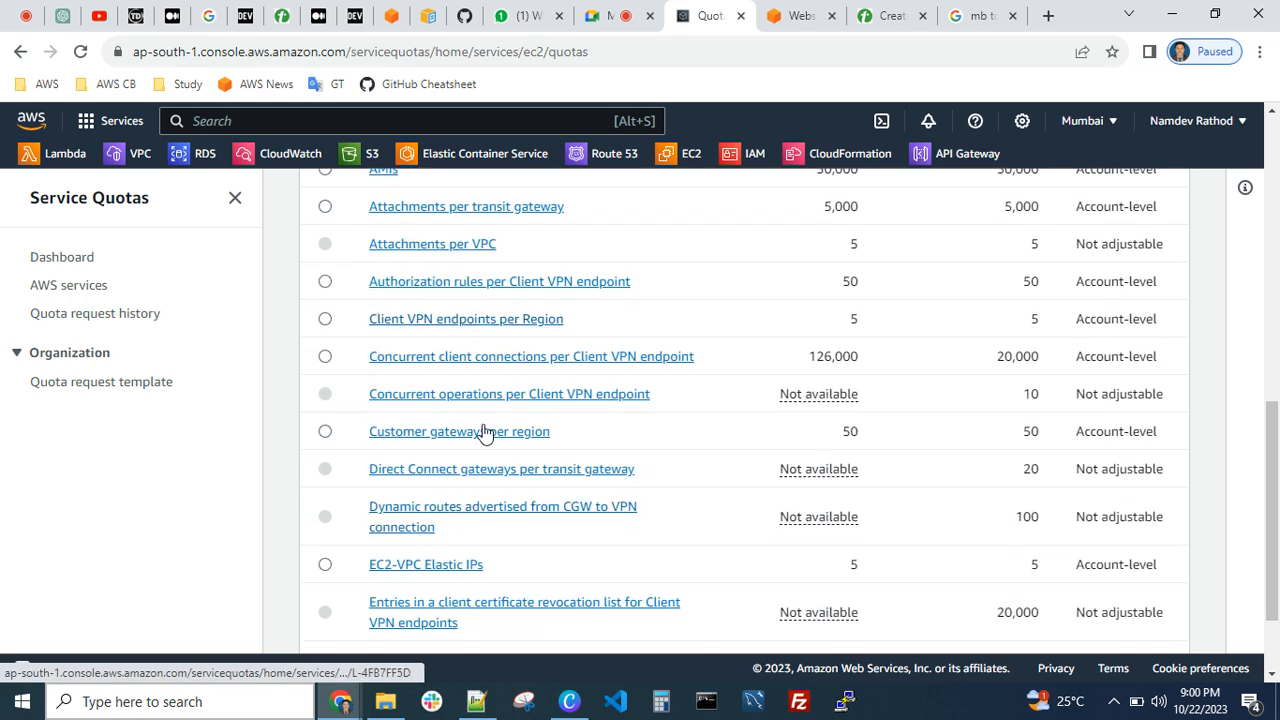
pyautogui.scroll(-1, 545, 490)
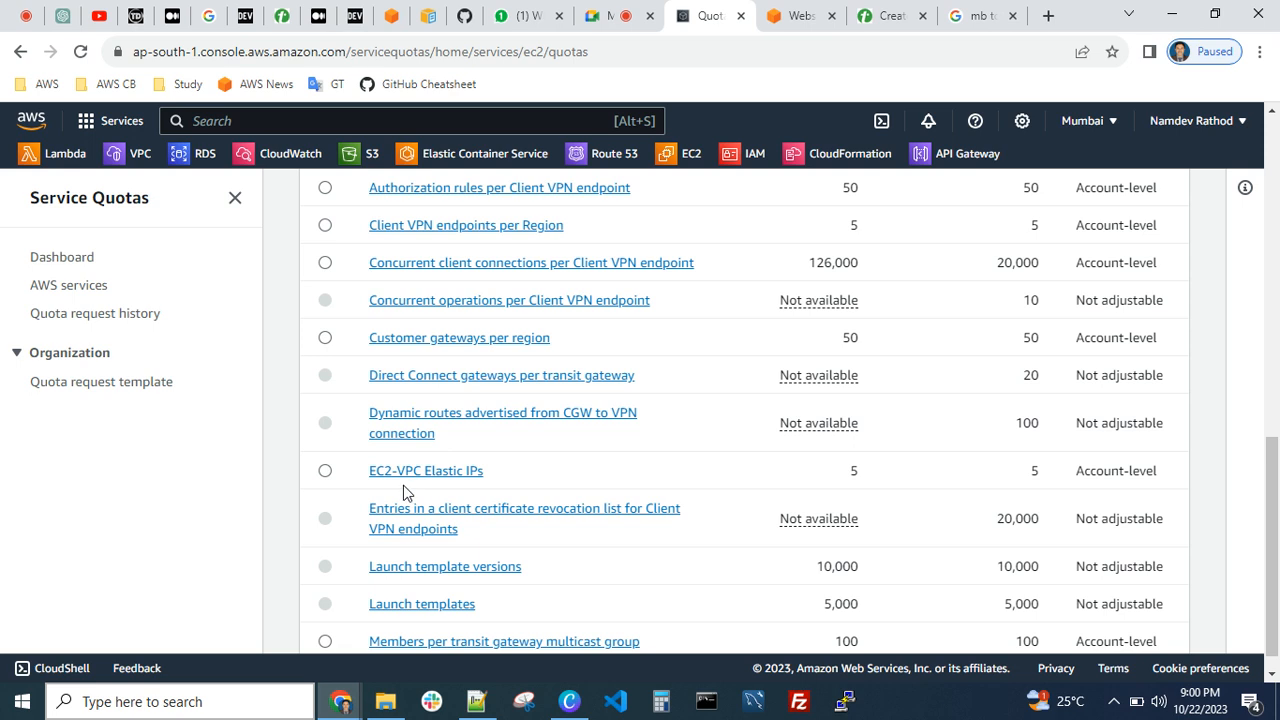
pyautogui.click(324, 471)
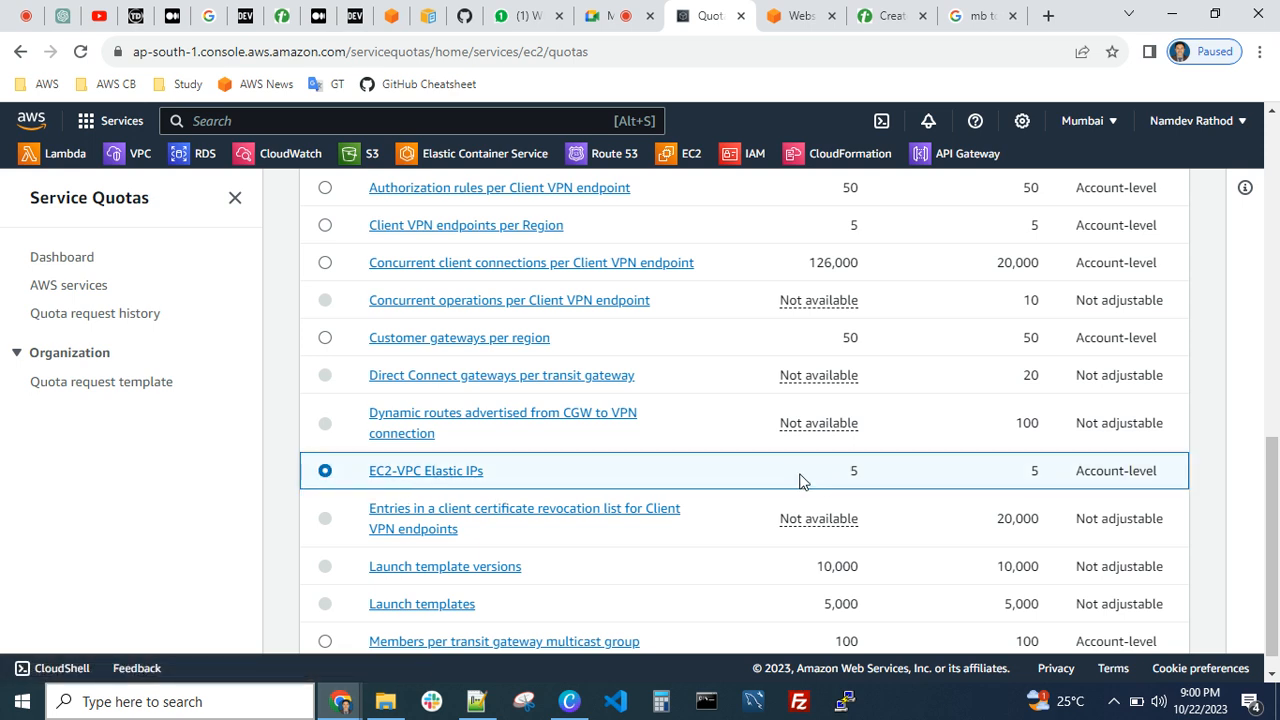
pyautogui.scroll(6, 491, 480)
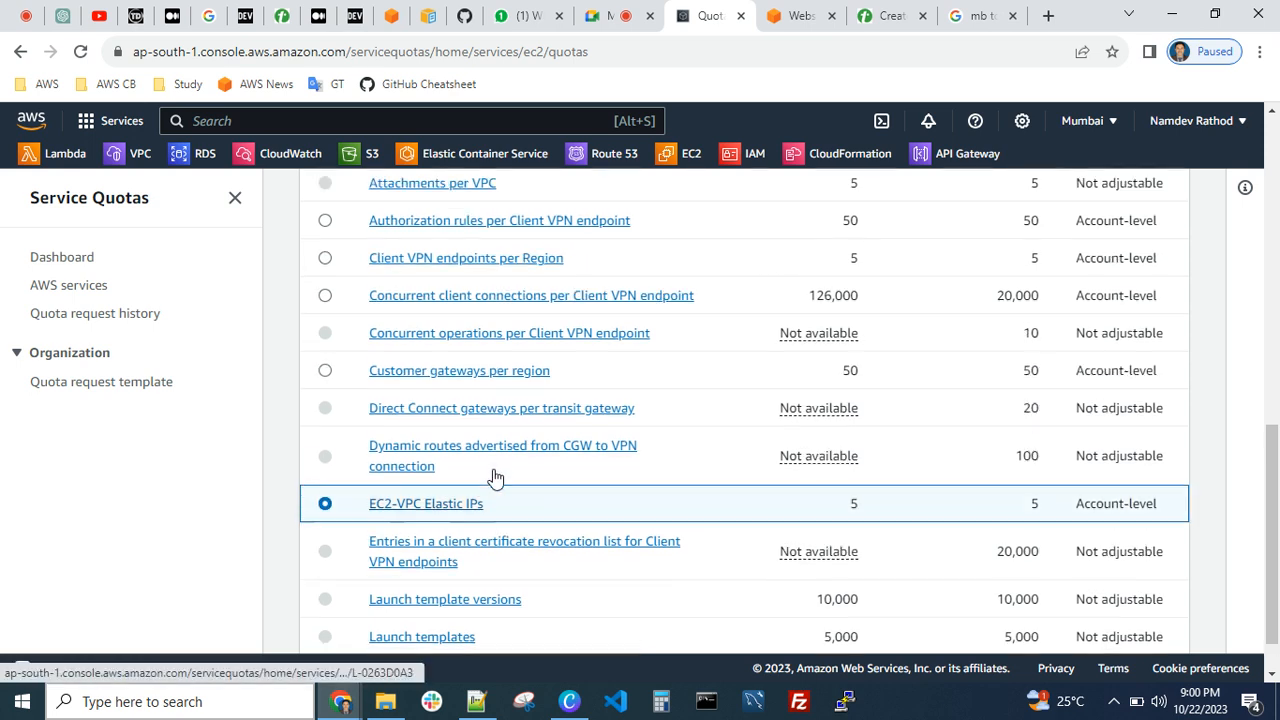
pyautogui.click(987, 355)
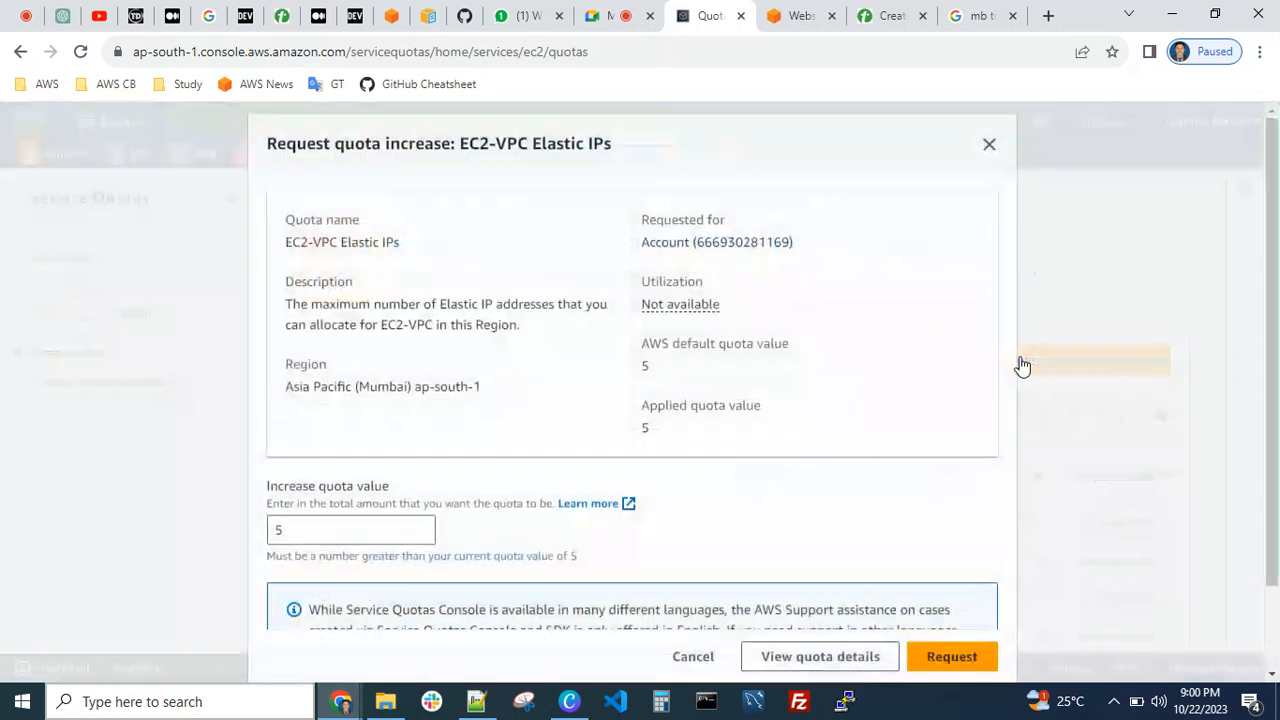
# Enter 100 as the increased quota value for EC2-VPC Elastic IPs and cancel the request
pyautogui.doubleClick(336, 537)
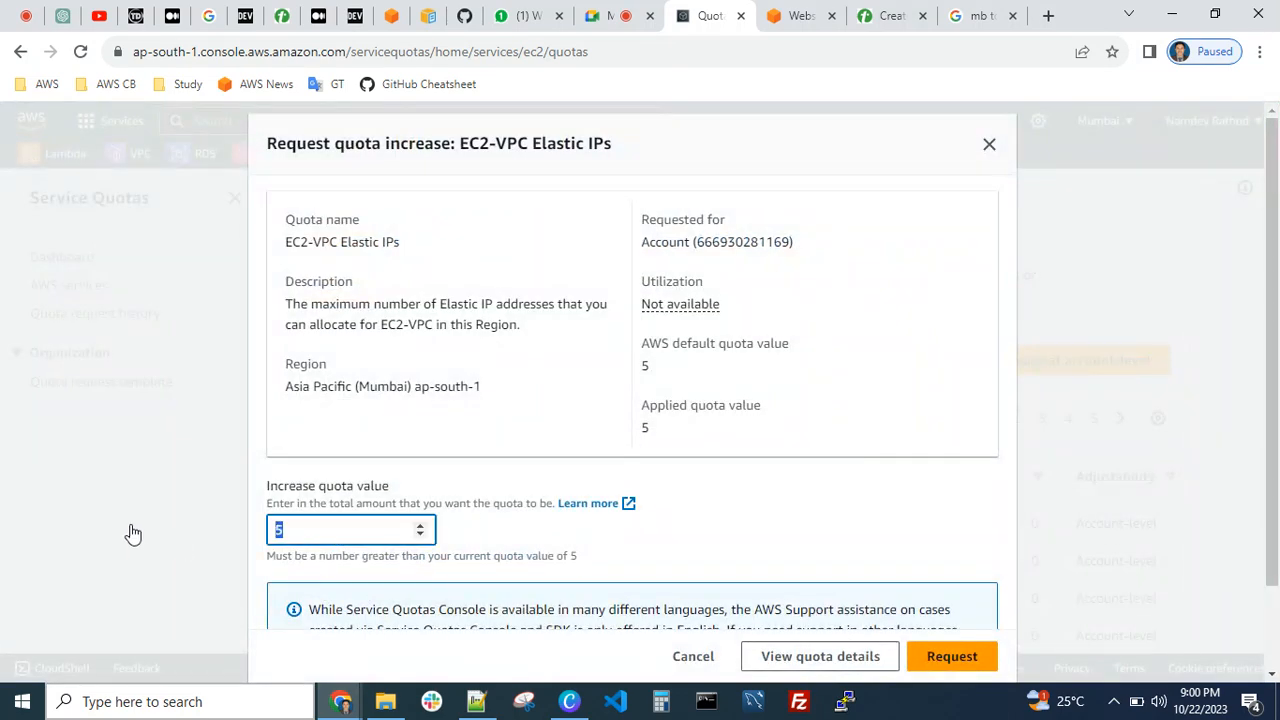
pyautogui.write('100')
pyautogui.scroll(-1, 600, 530)
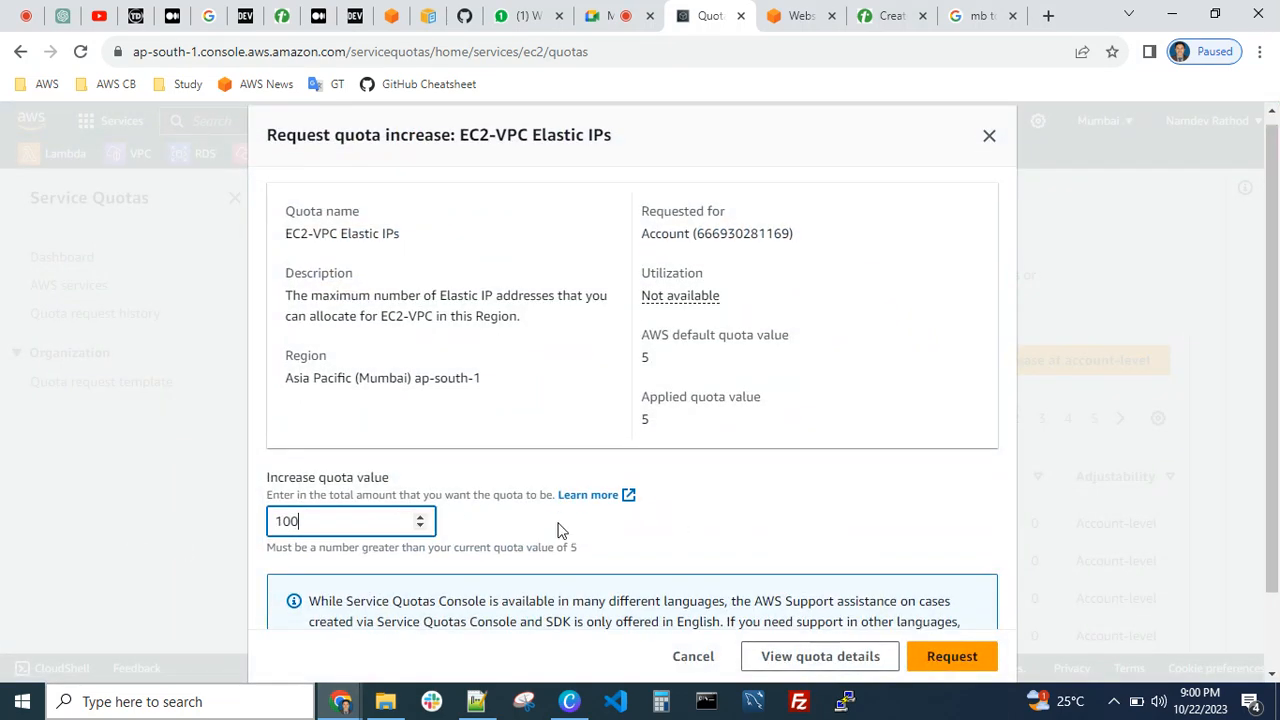
pyautogui.scroll(-1, 558, 530)
pyautogui.click(716, 648)
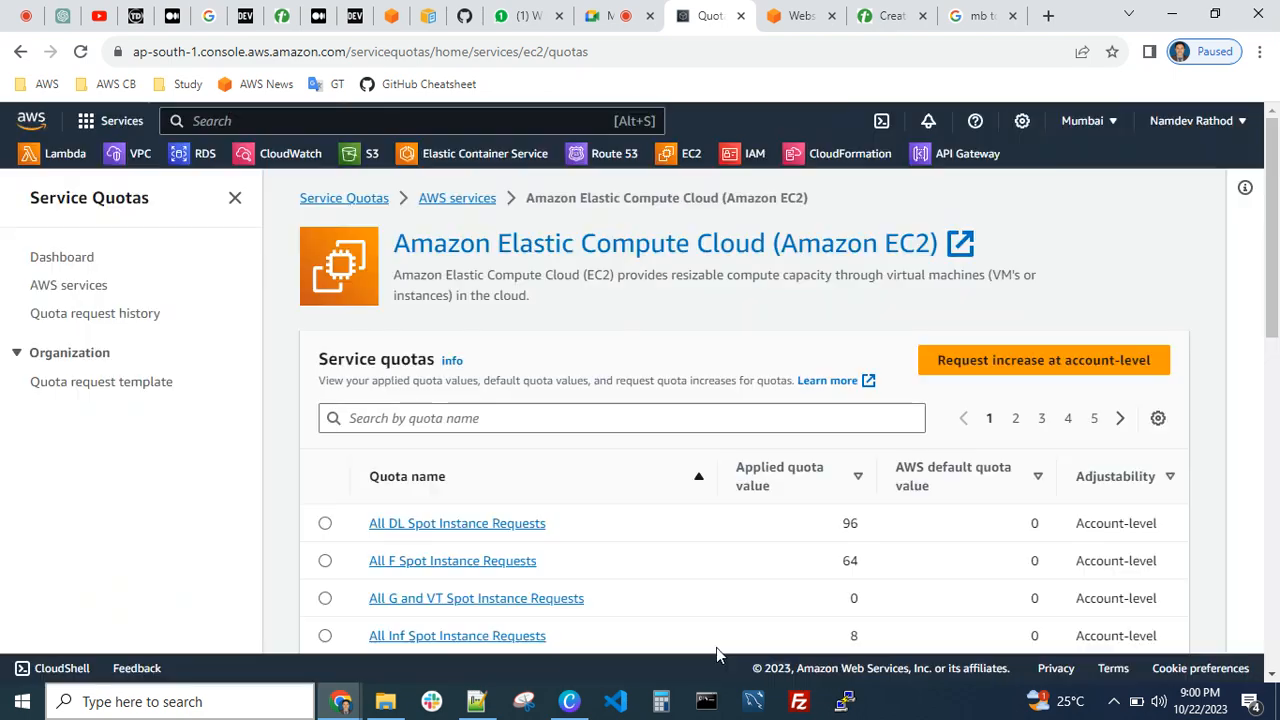
# Switch to the AWS-Assignments.txt notes in Notepad++ and highlight the line about CloudWatch metrics and Grafana alerts
pyautogui.scroll(-2, 640, 575)
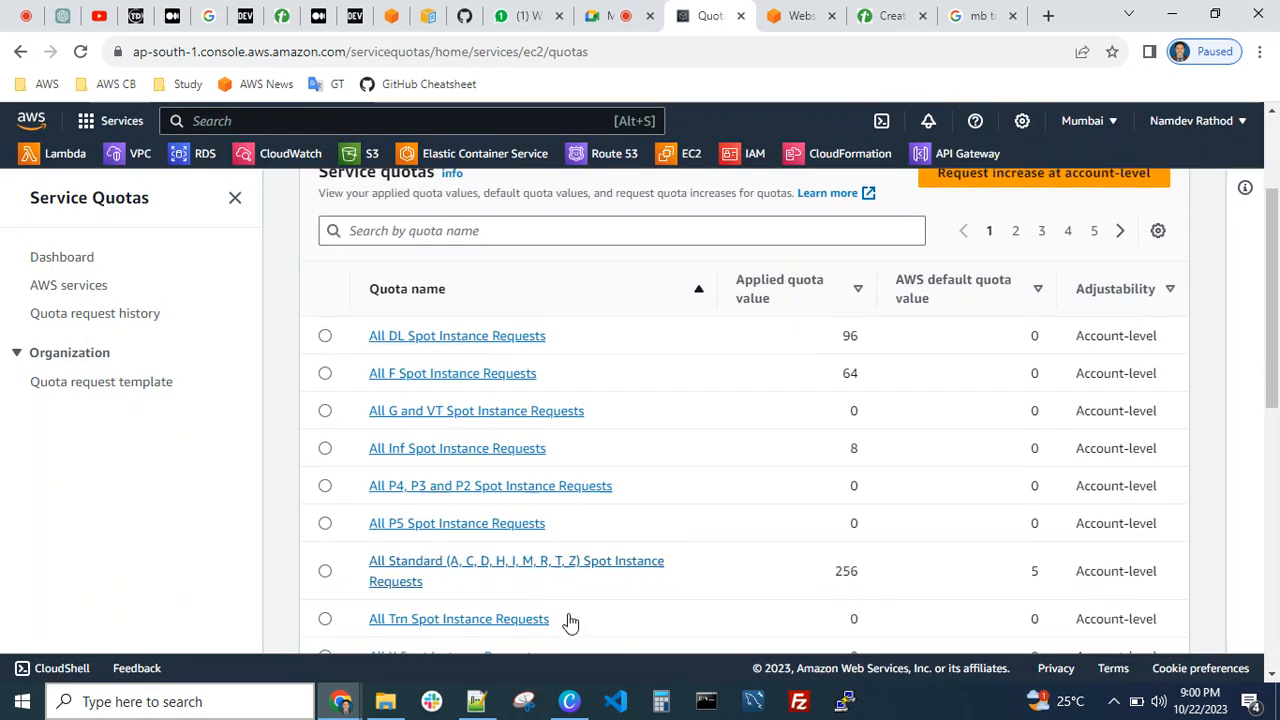
pyautogui.click(468, 703)
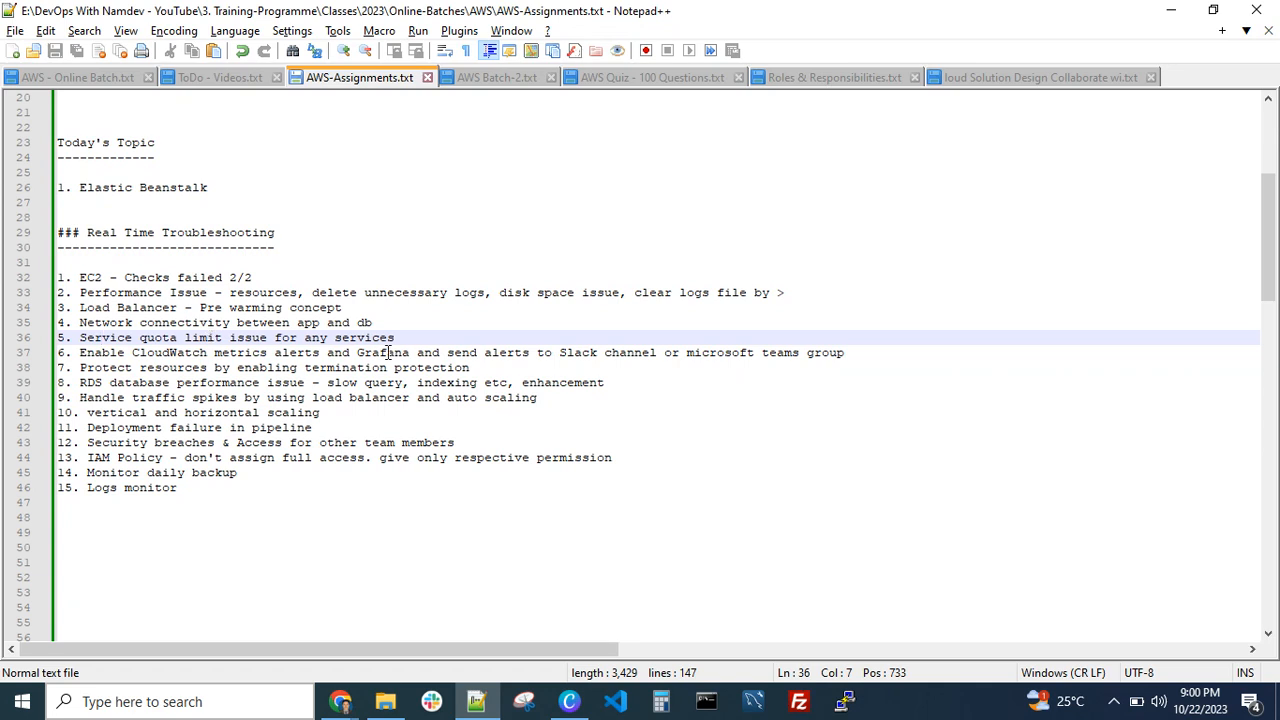
pyautogui.moveTo(848, 352); pyautogui.dragTo(82, 355)
pyautogui.click(118, 397)
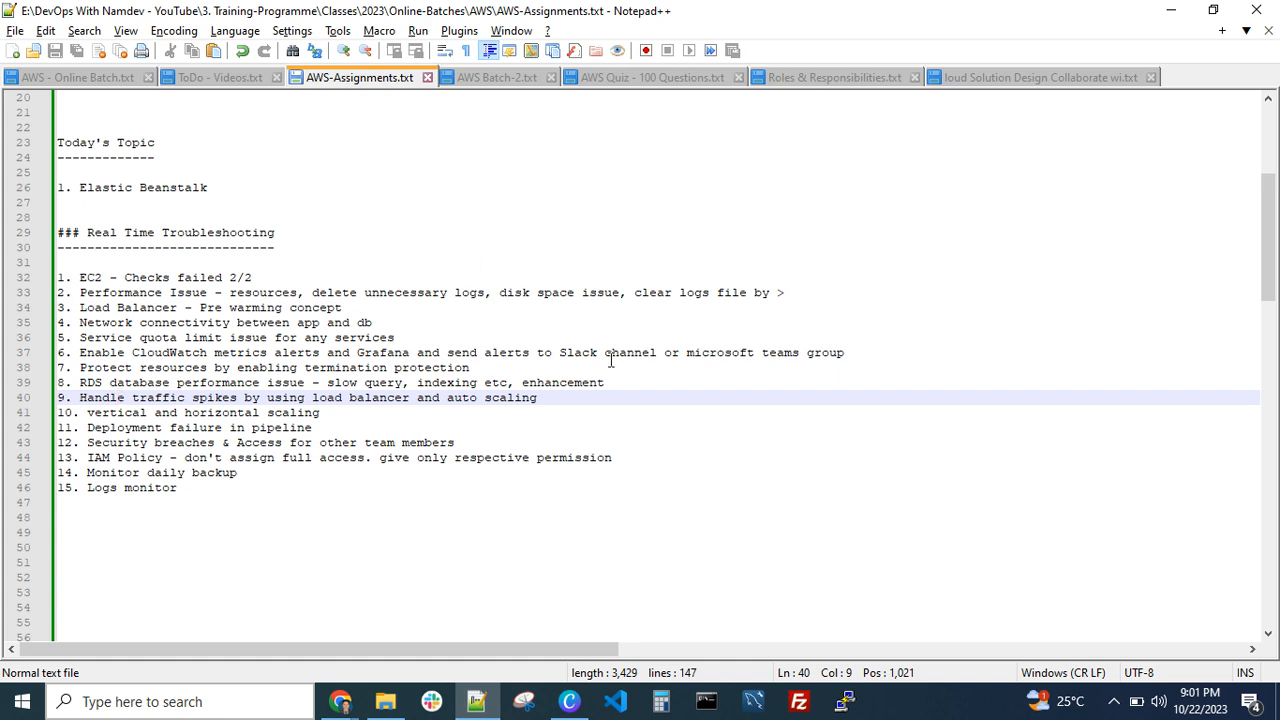
# Switch back to Chrome and close the leftover Google search page about MB, keeping the EC2 quotas page open
pyautogui.click(340, 705)
pyautogui.click(94, 623)
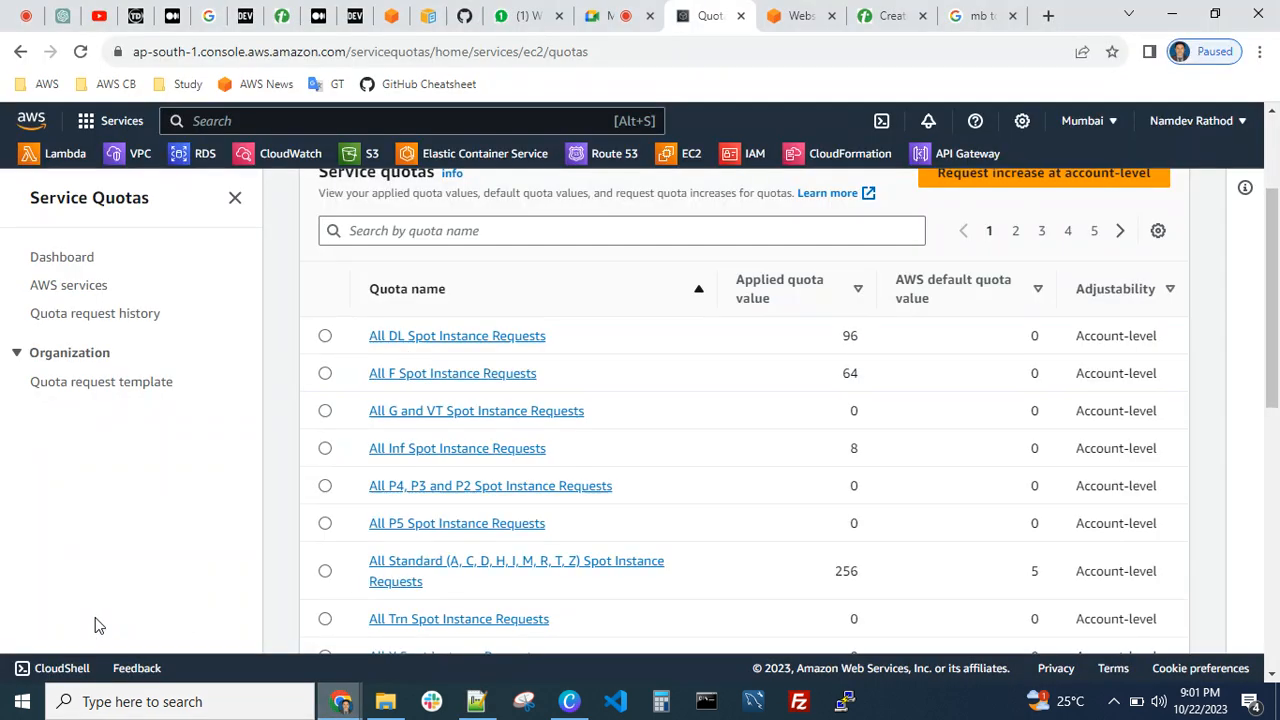
pyautogui.click(1048, 16)
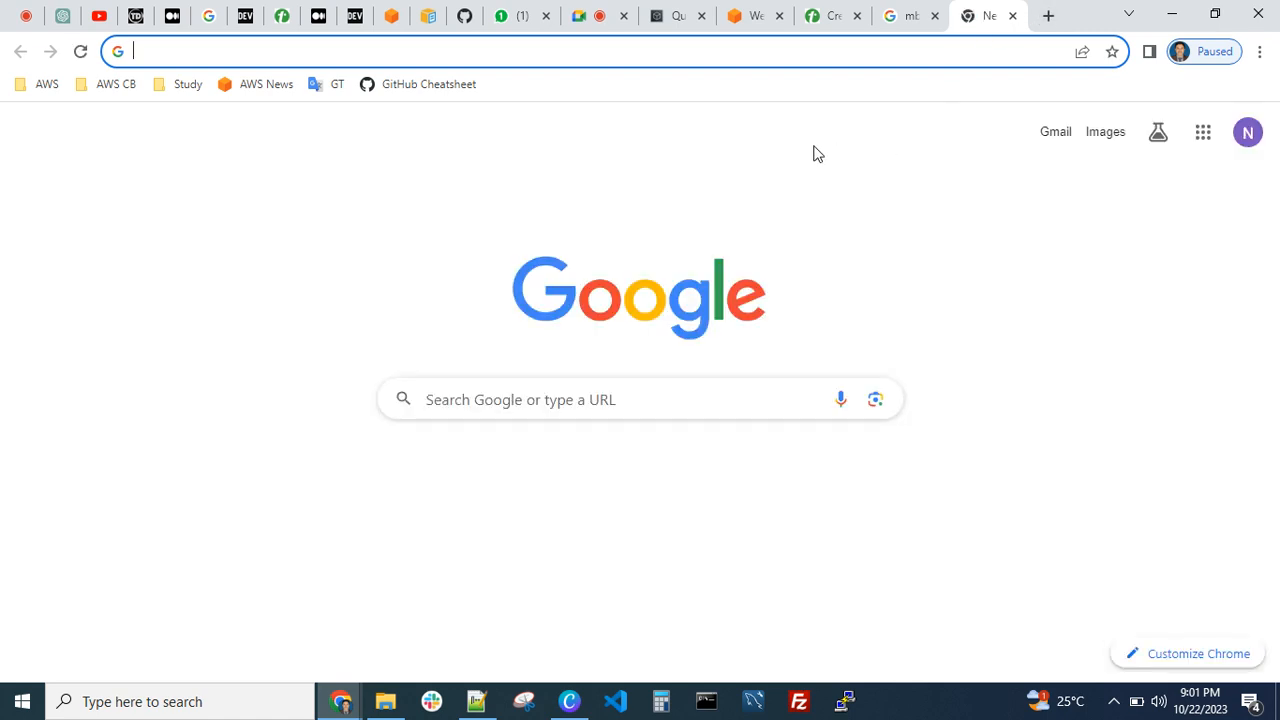
pyautogui.click(1011, 17)
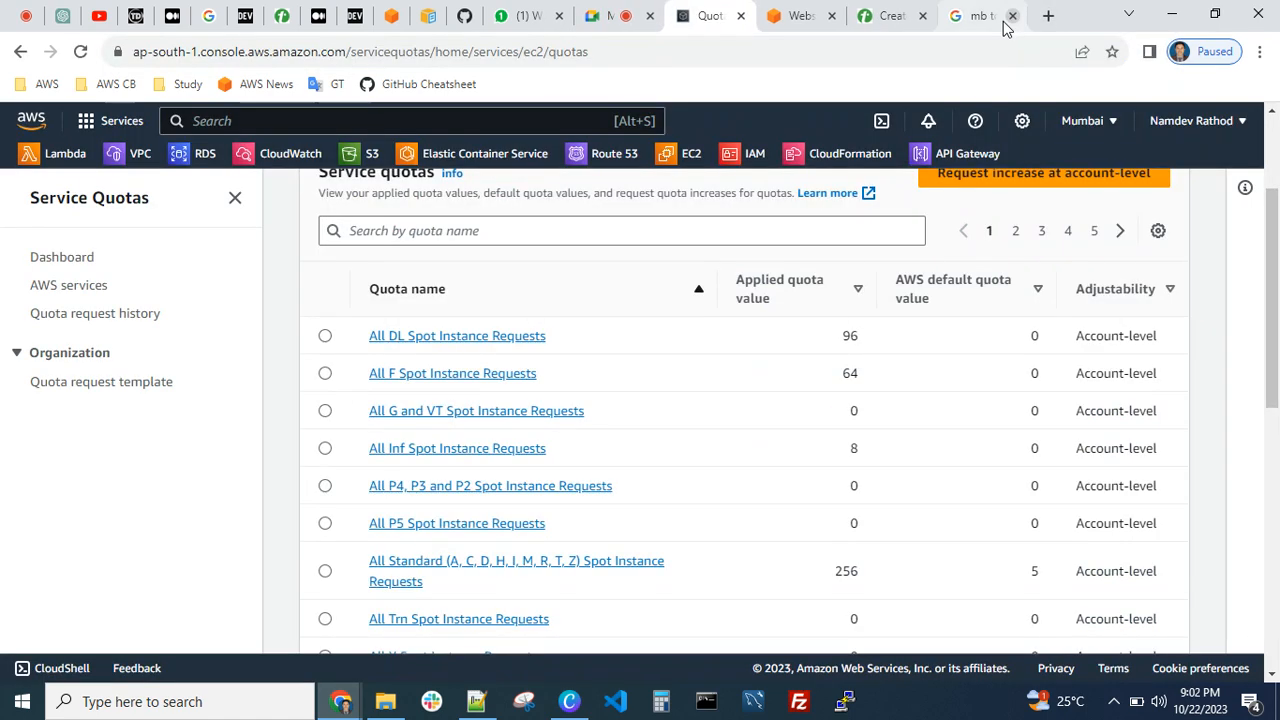
pyautogui.click(1011, 16)
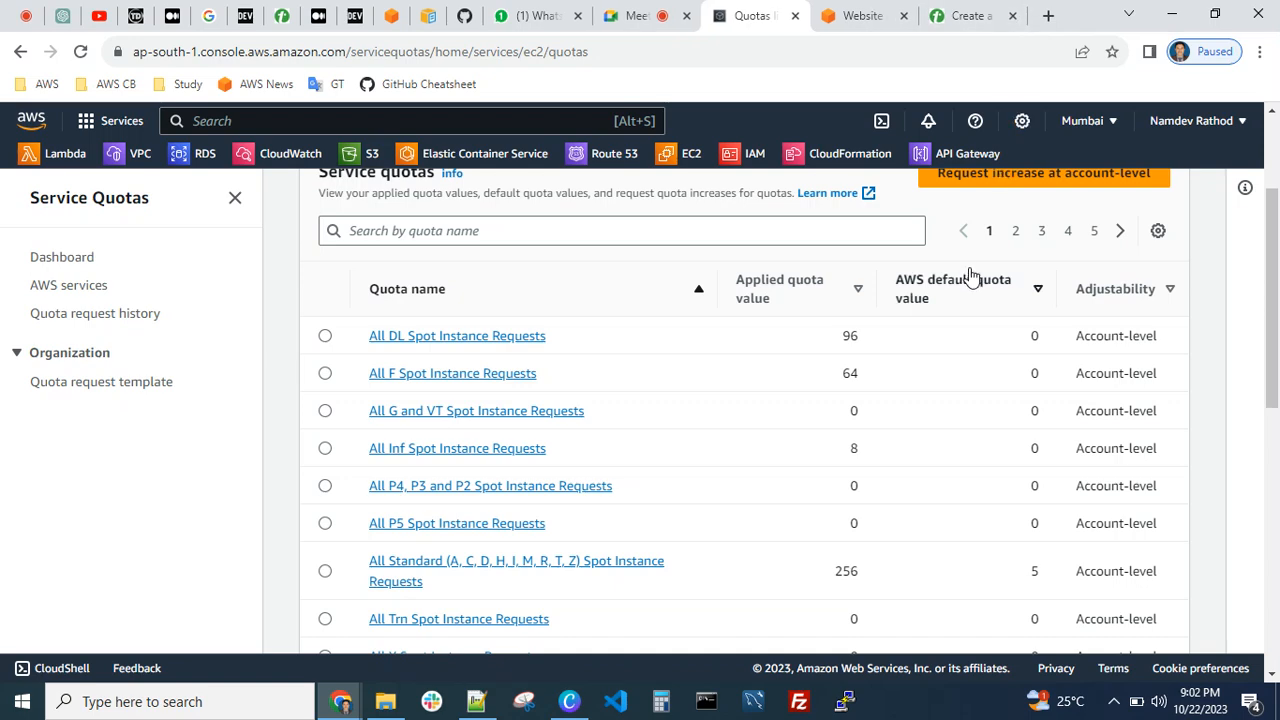
# Look through the Amazon EC2 quota list and return to the AWS-Assignments.txt notes in Notepad++
pyautogui.scroll(2, 645, 478)
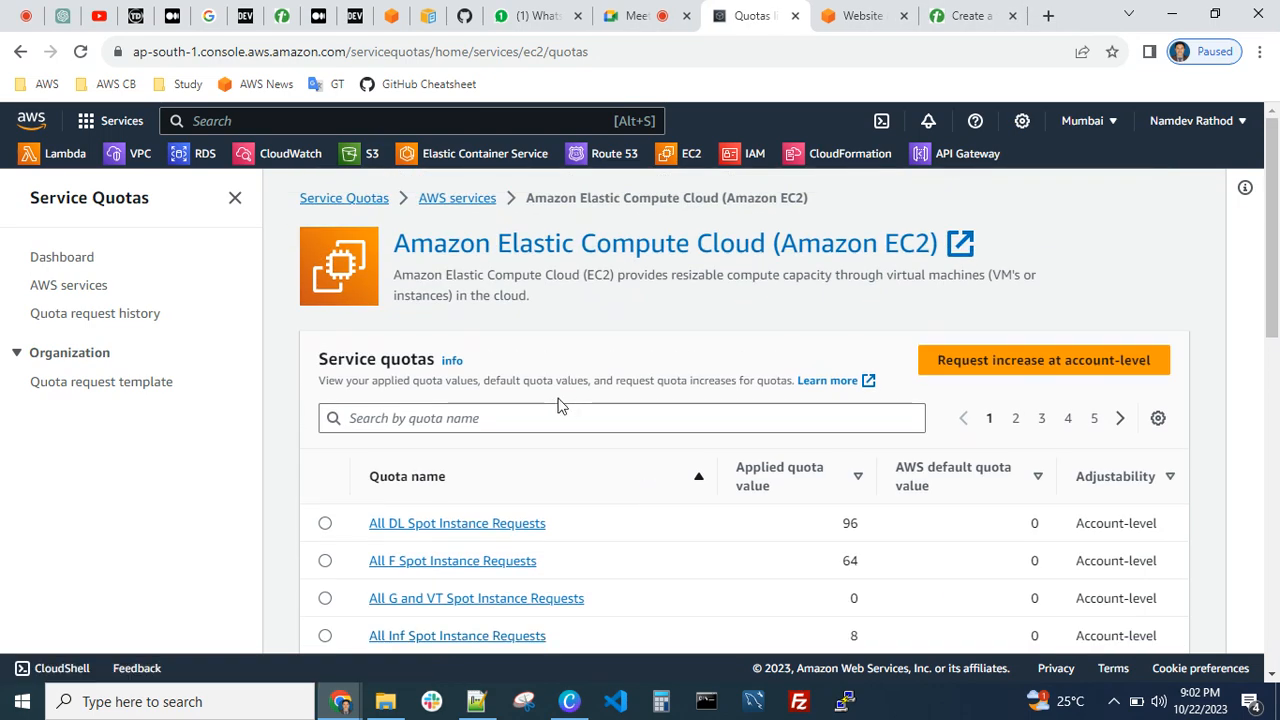
pyautogui.scroll(-2, 590, 398)
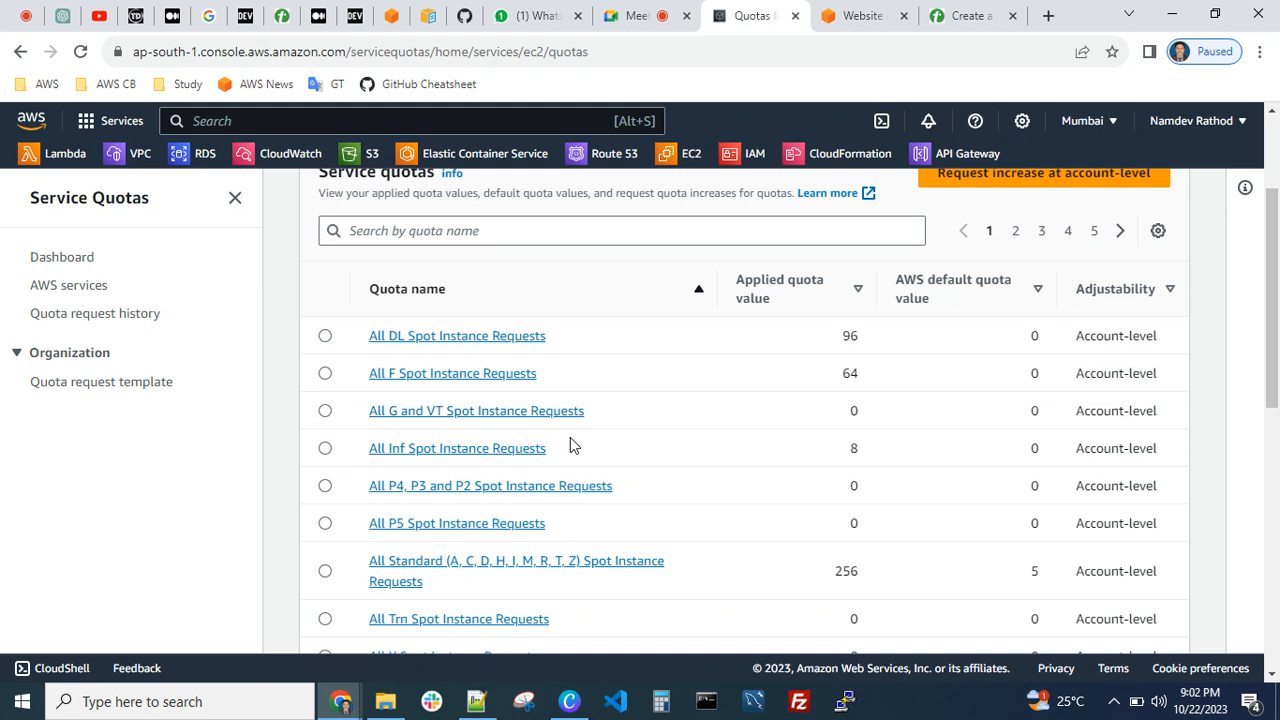
pyautogui.scroll(-2, 615, 420)
pyautogui.scroll(4, 612, 408)
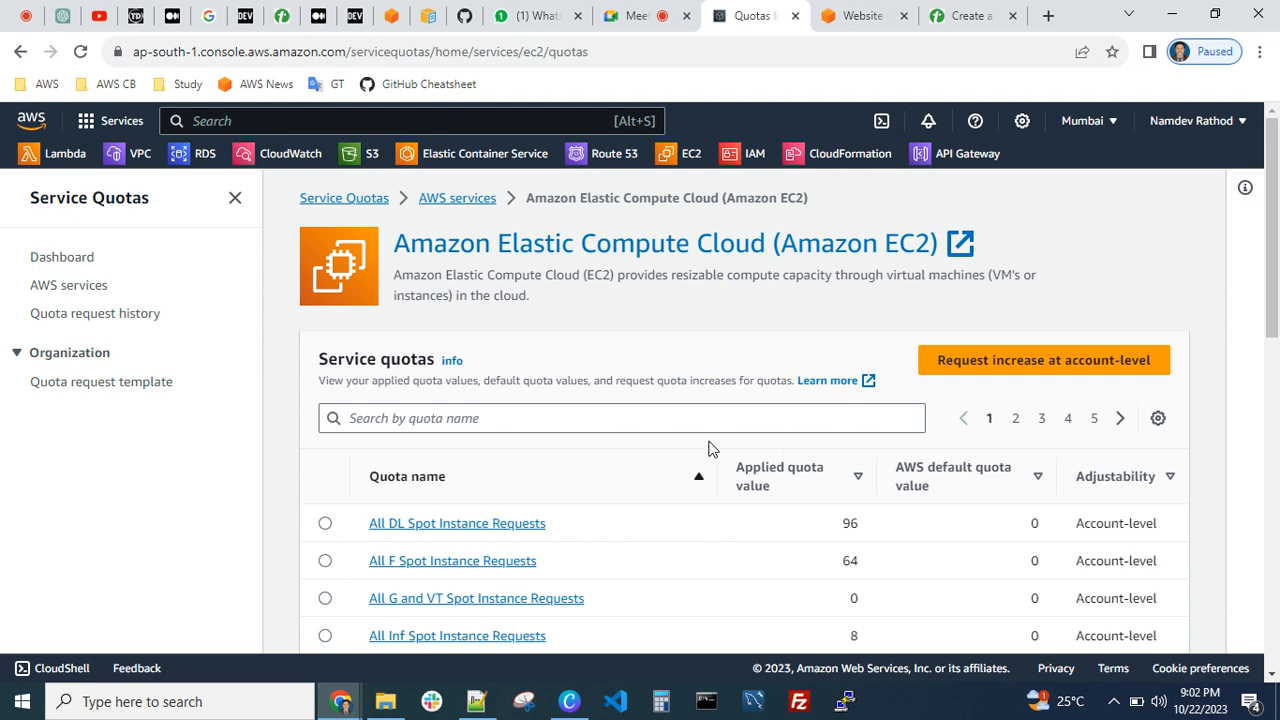
pyautogui.scroll(-2, 655, 460)
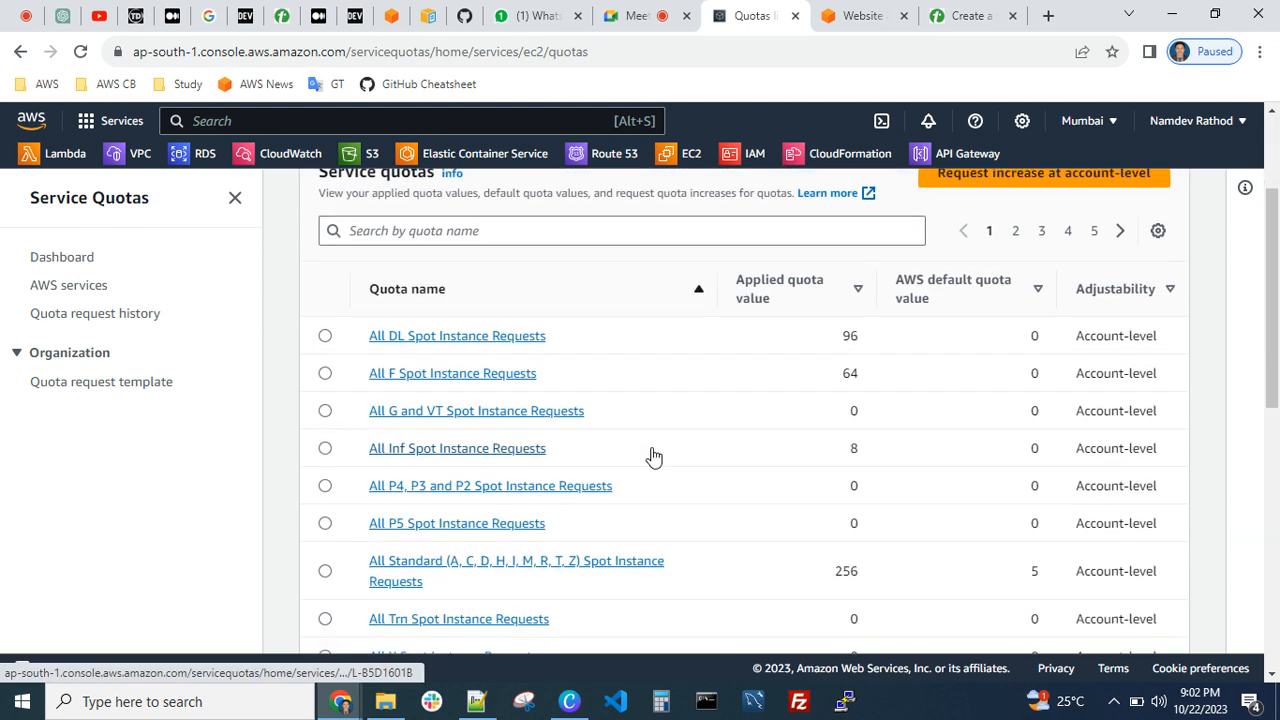
pyautogui.scroll(-2, 651, 456)
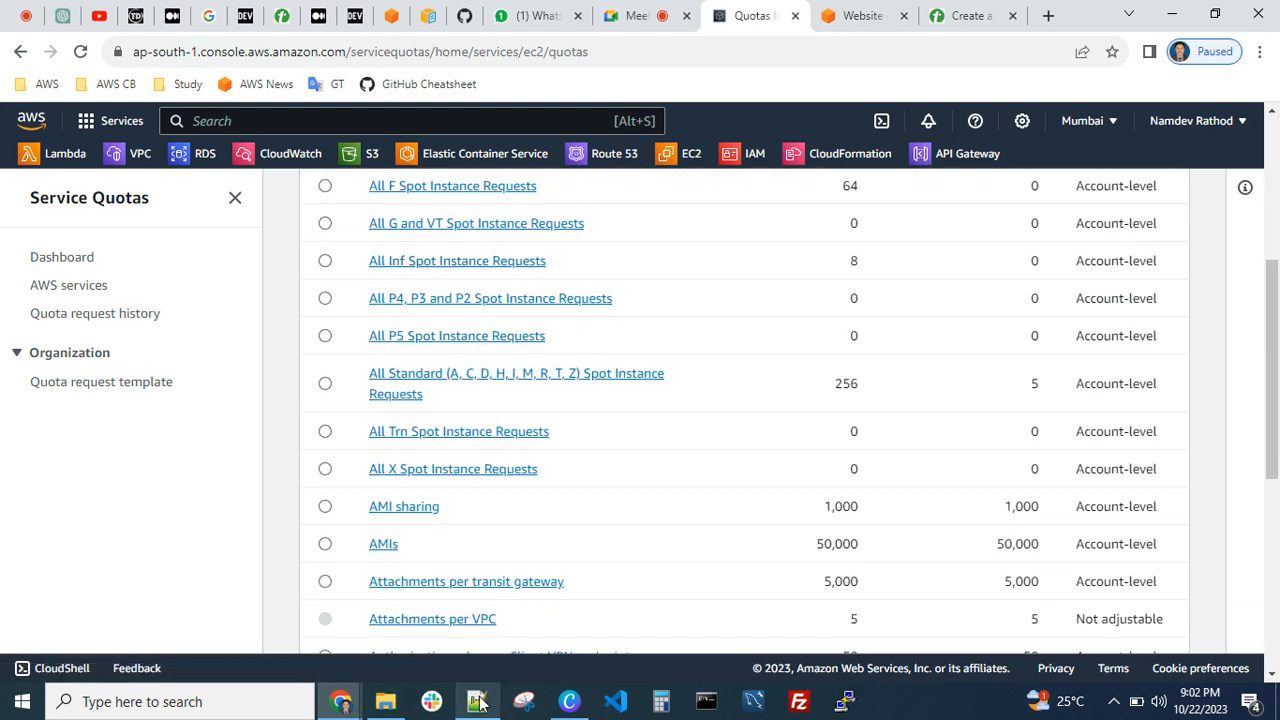
pyautogui.click(480, 699)
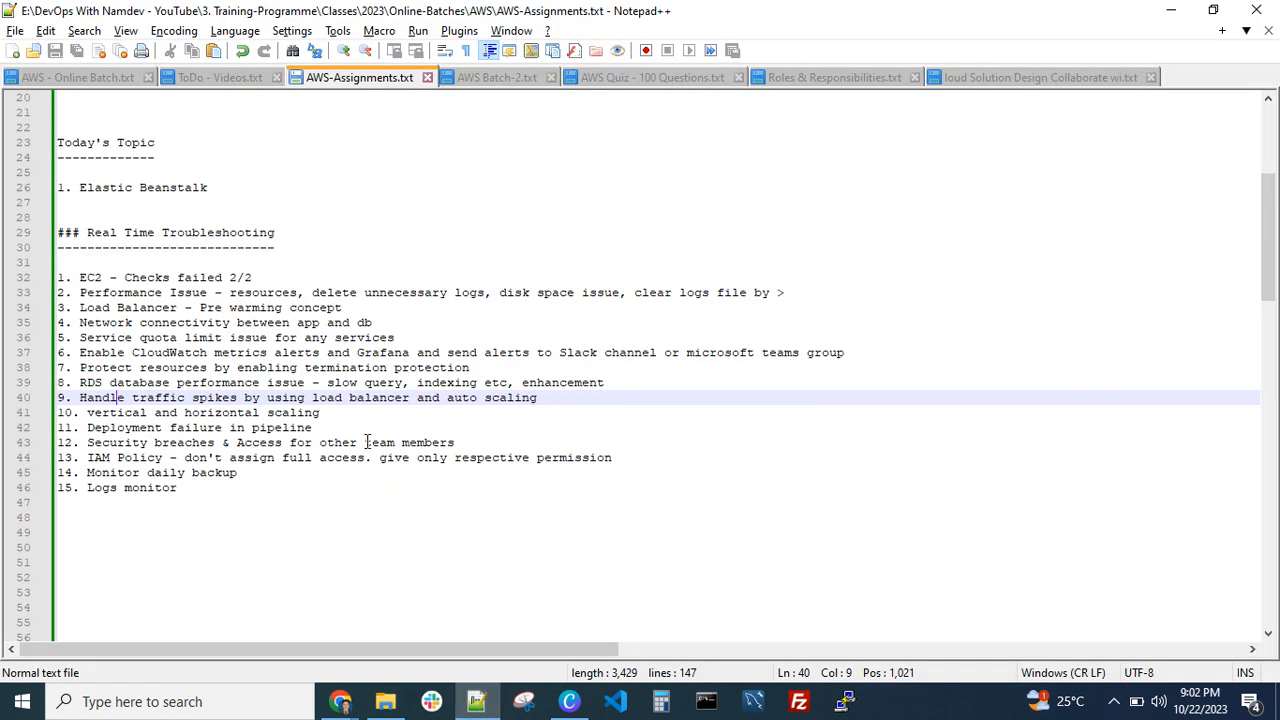
# Highlight the note about protecting resources by enabling termination protection
pyautogui.moveTo(514, 368); pyautogui.dragTo(82, 368)
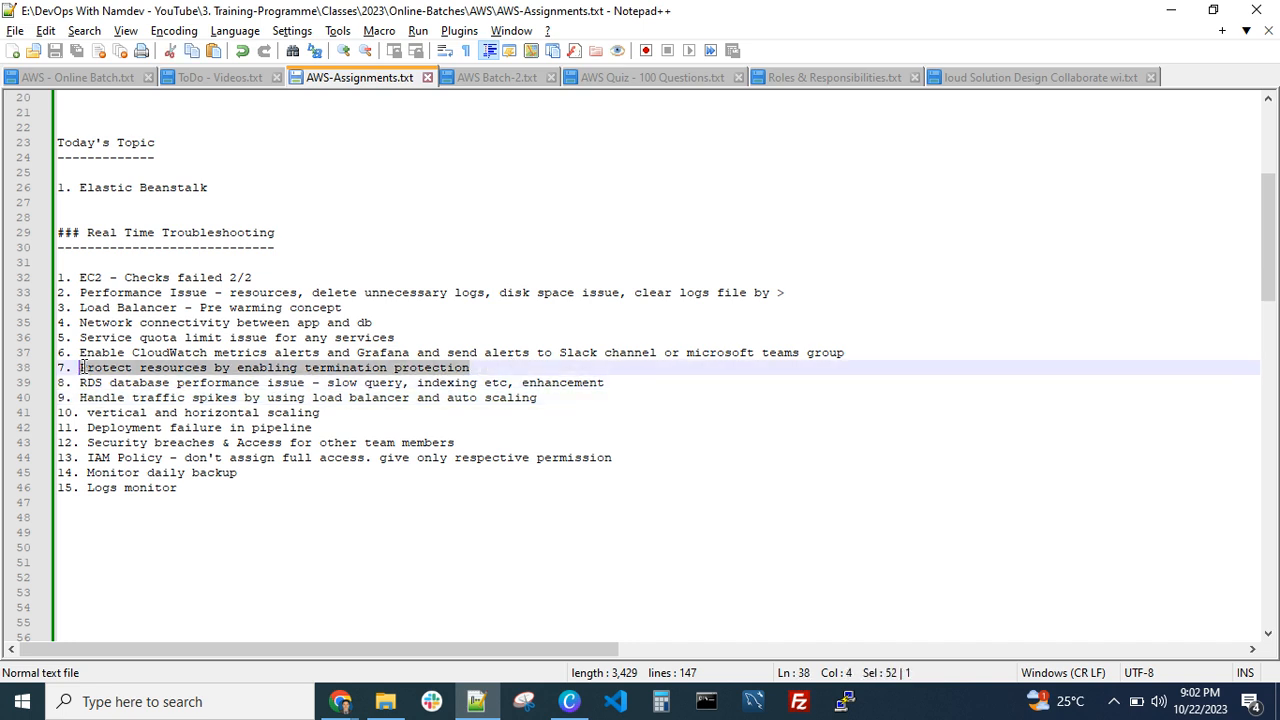
pyautogui.click(274, 368)
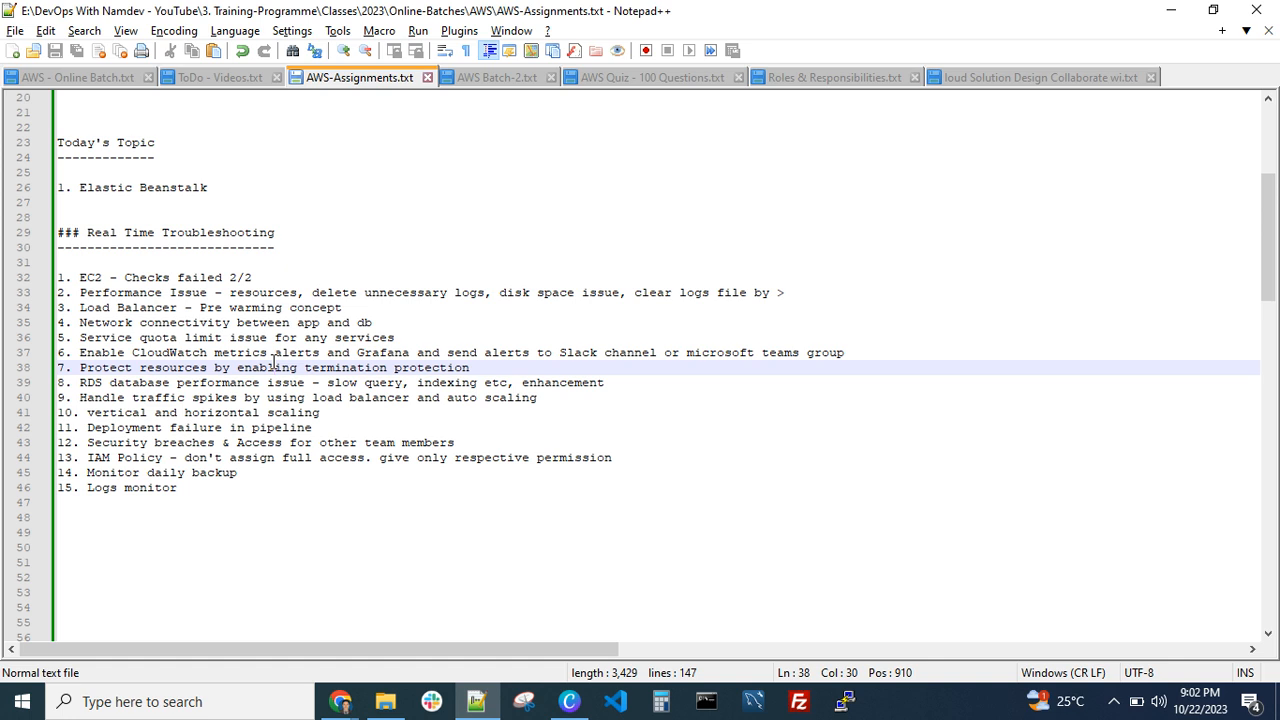
pyautogui.click(491, 368)
pyautogui.moveTo(491, 368); pyautogui.dragTo(140, 368)
pyautogui.click(213, 368)
pyautogui.click(334, 370)
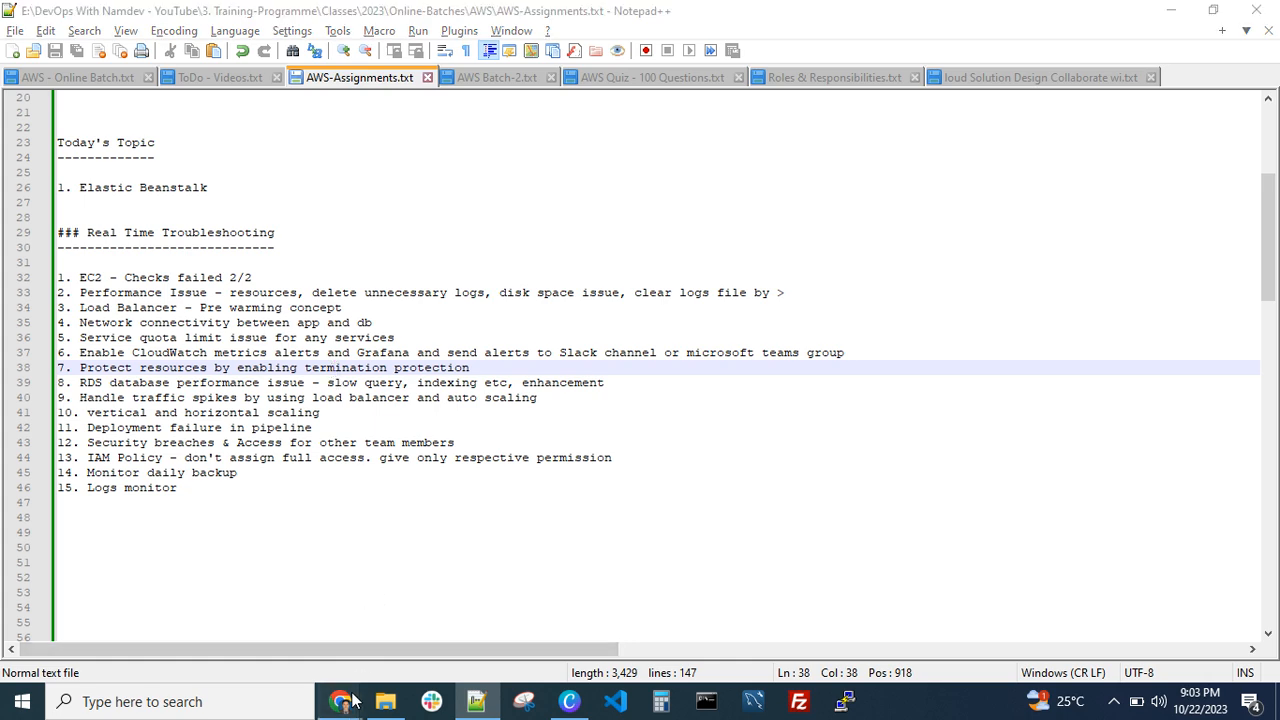
# Switch to Chrome, open the running EC2 instances list and select the BookMyProjects-EC2-Do-Not-Delete instance
pyautogui.moveTo(341, 701)
pyautogui.click(176, 616)
pyautogui.scroll(3, 426, 406)
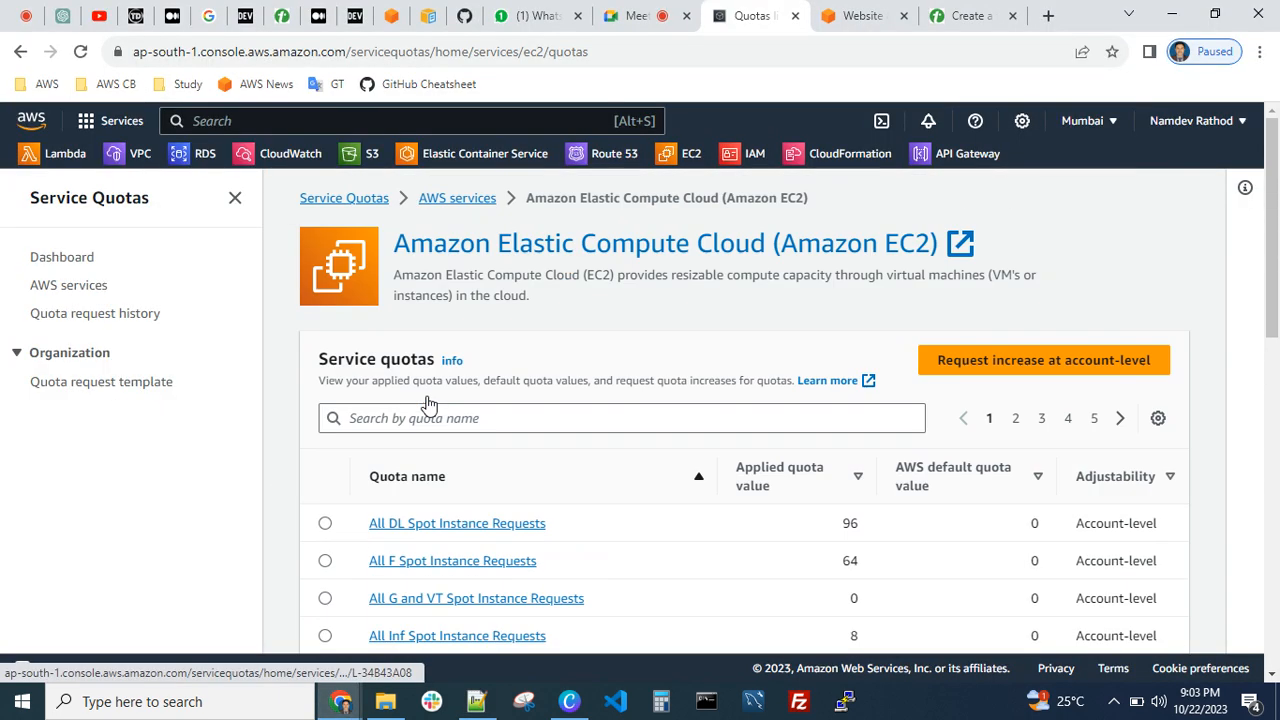
pyautogui.click(689, 155)
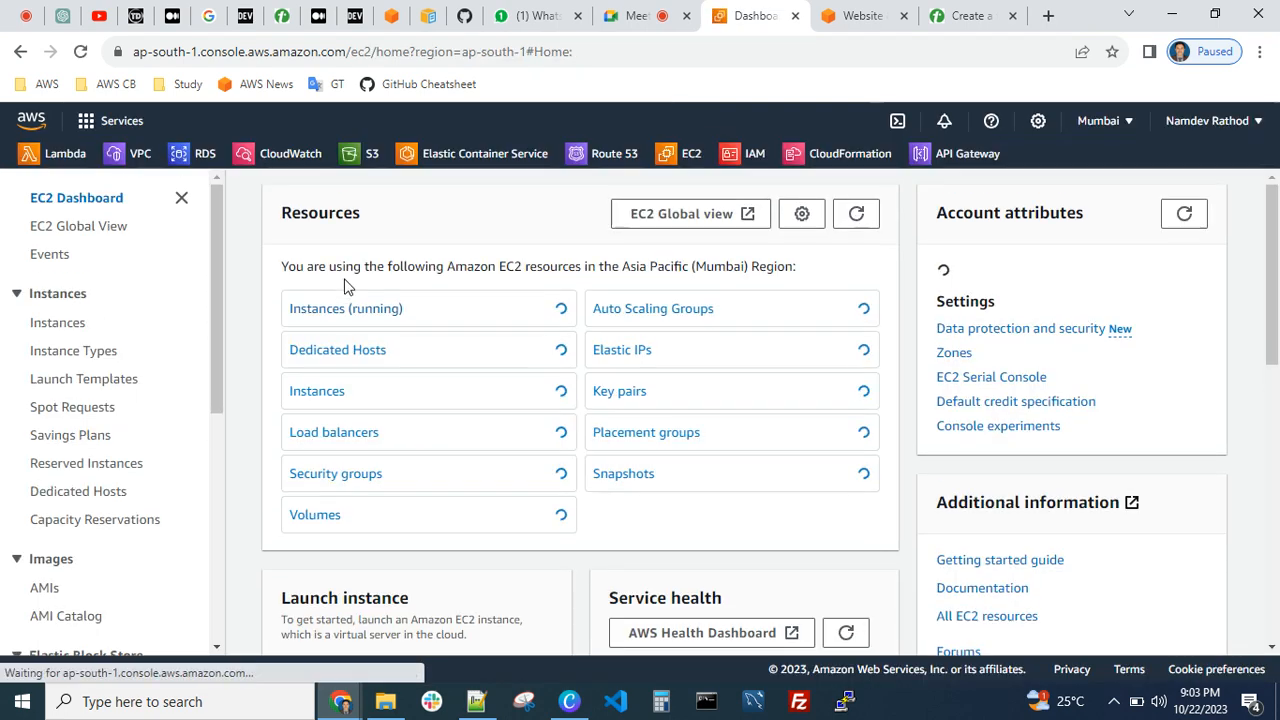
pyautogui.click(338, 312)
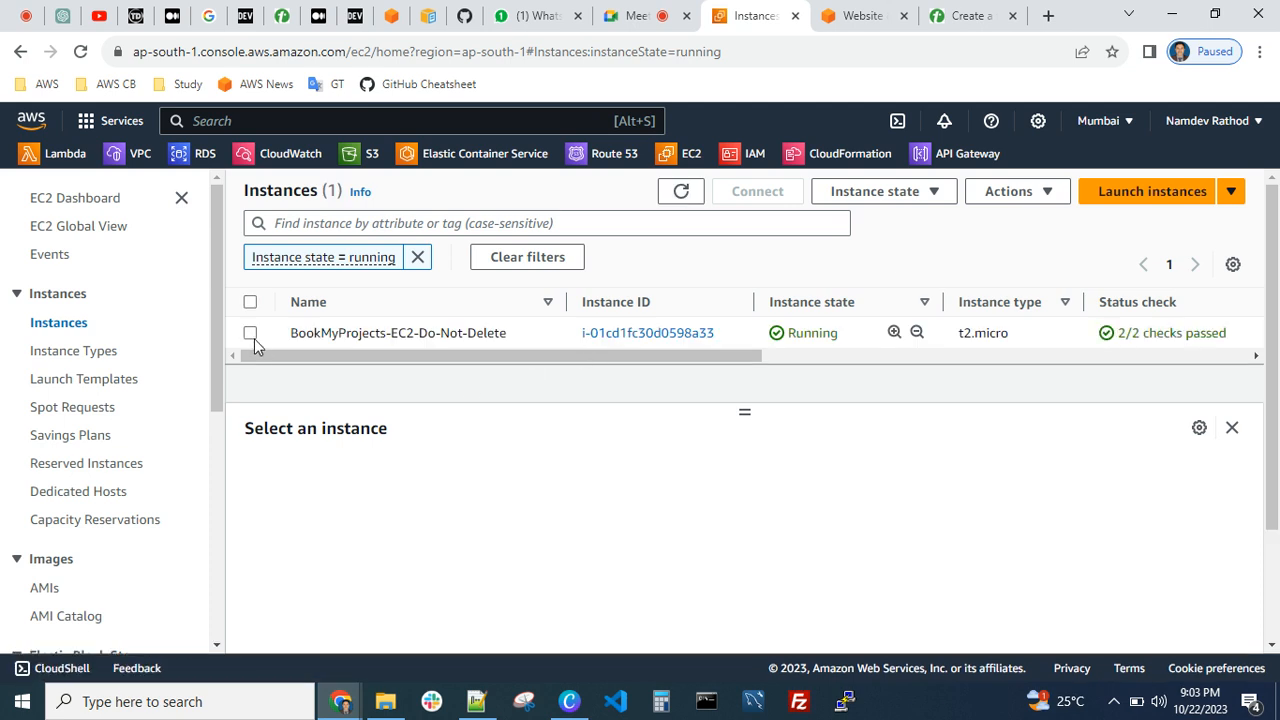
pyautogui.click(250, 335)
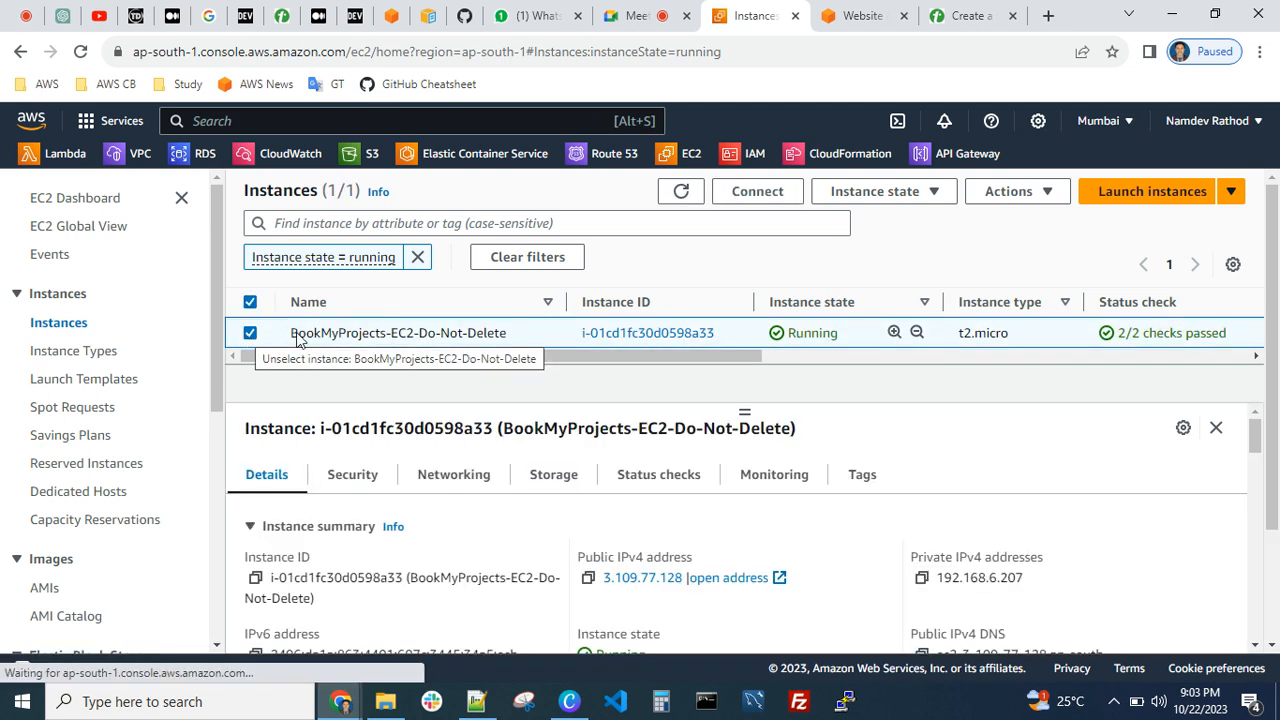
# Toggle the selected instance's termination protection off and on, cancel the change, and view the available instance state actions
pyautogui.click(1043, 191)
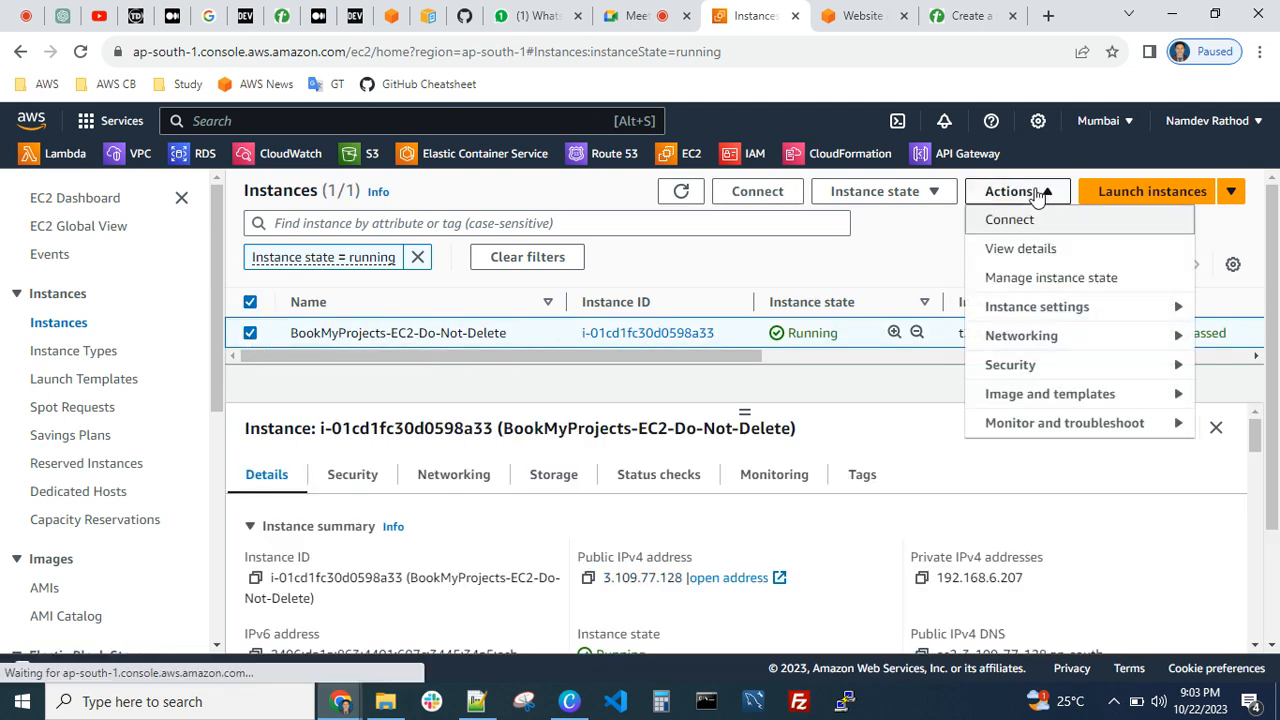
pyautogui.click(1020, 322)
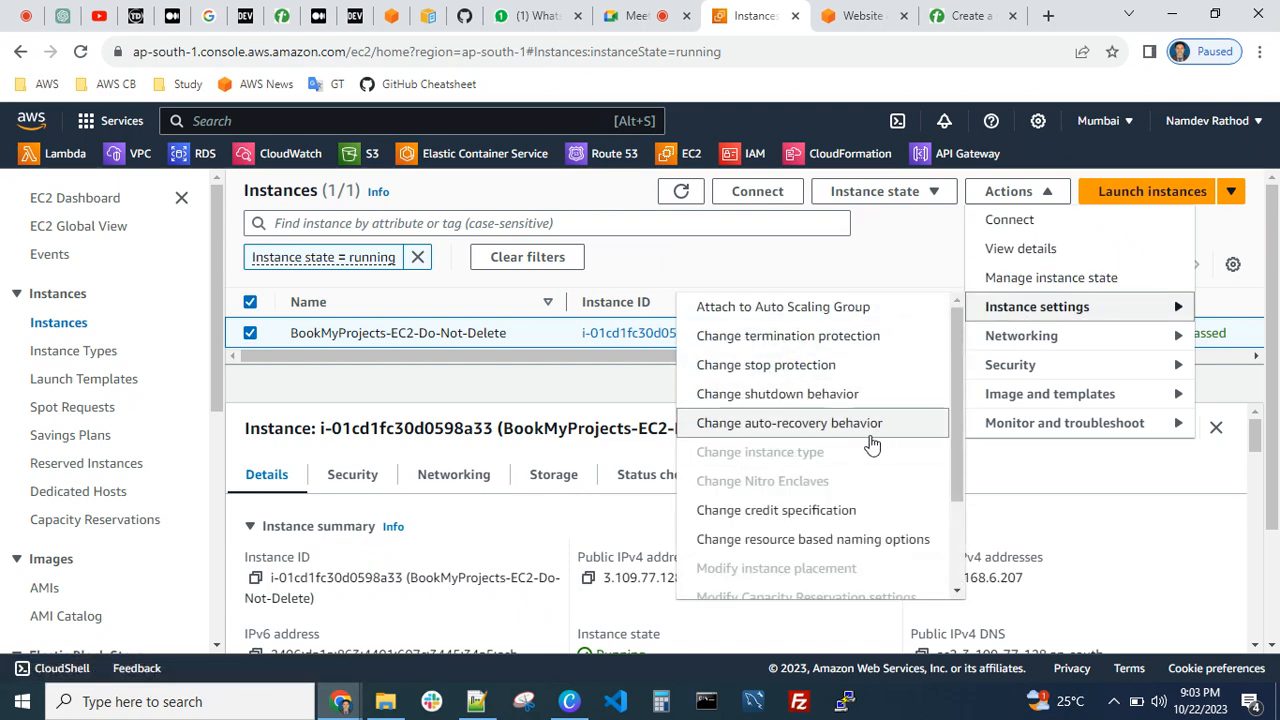
pyautogui.click(802, 342)
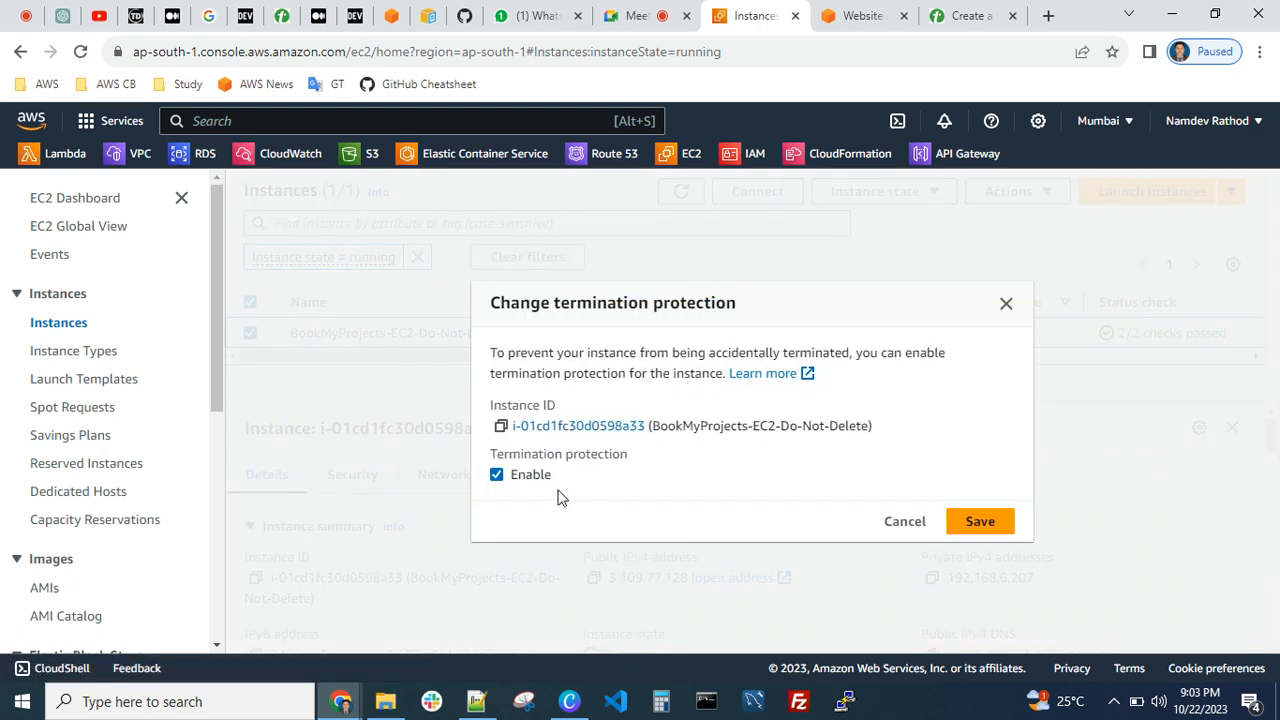
pyautogui.click(497, 474)
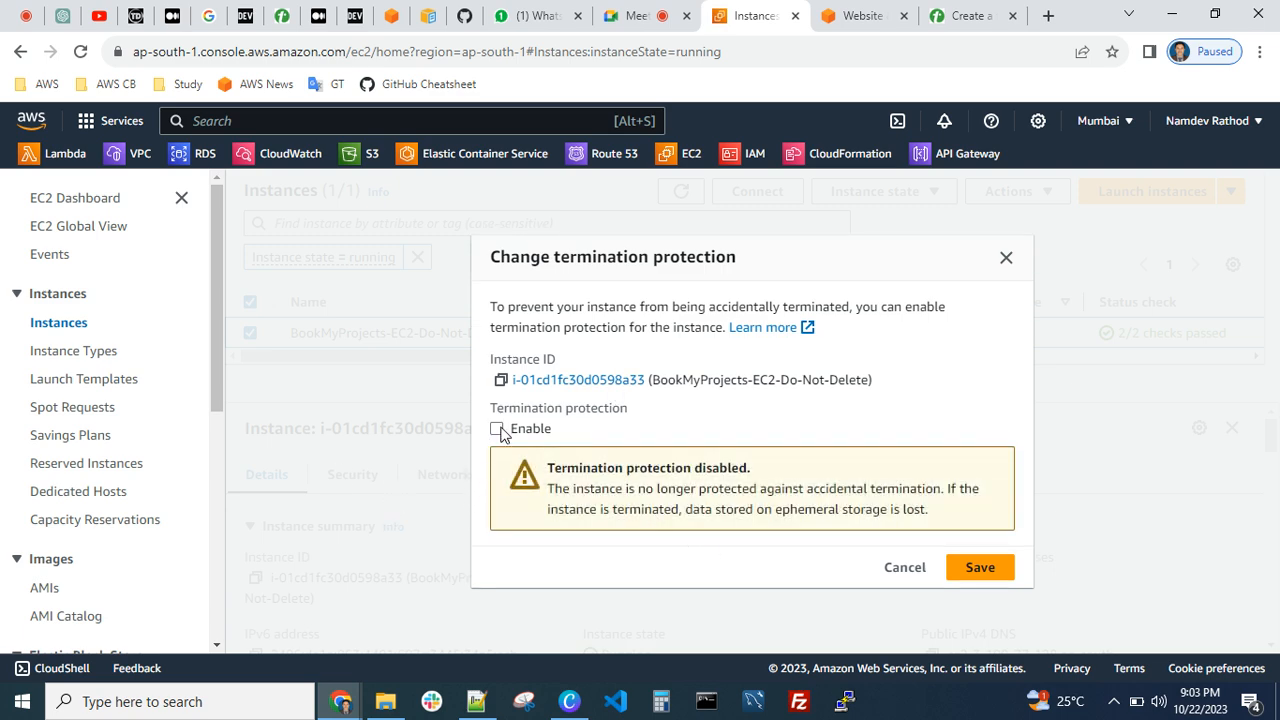
pyautogui.click(498, 429)
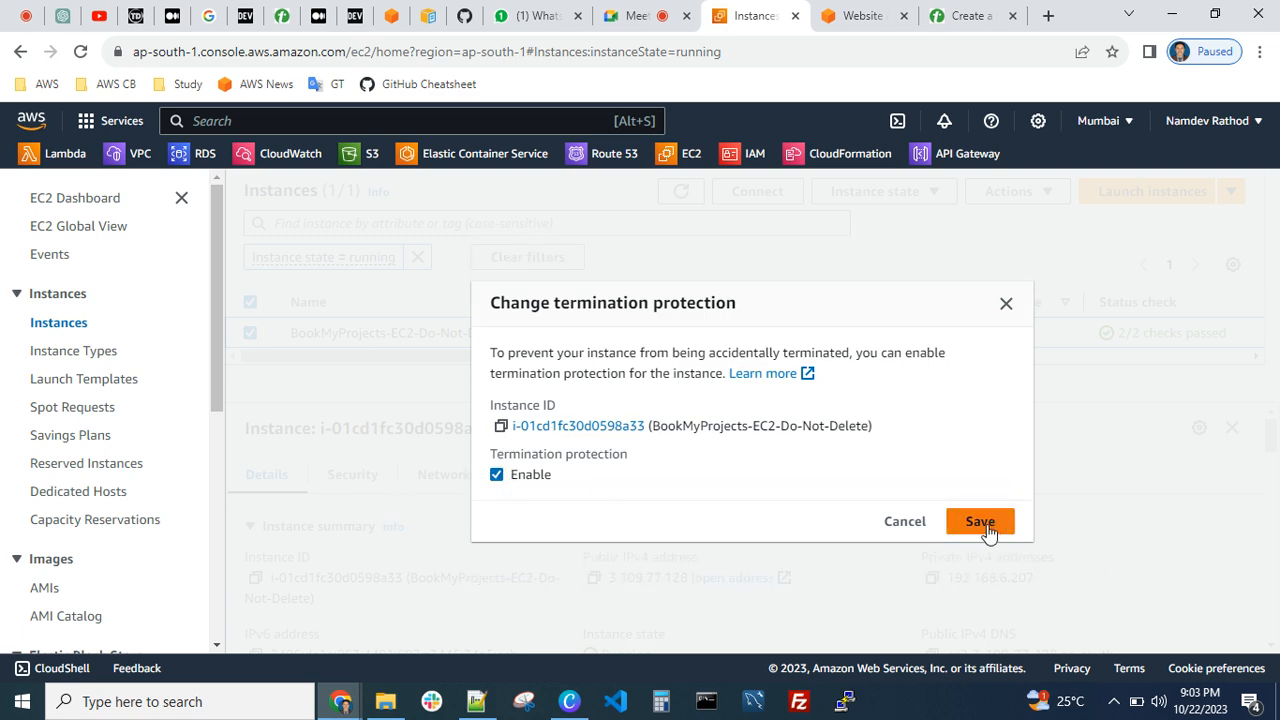
pyautogui.click(893, 524)
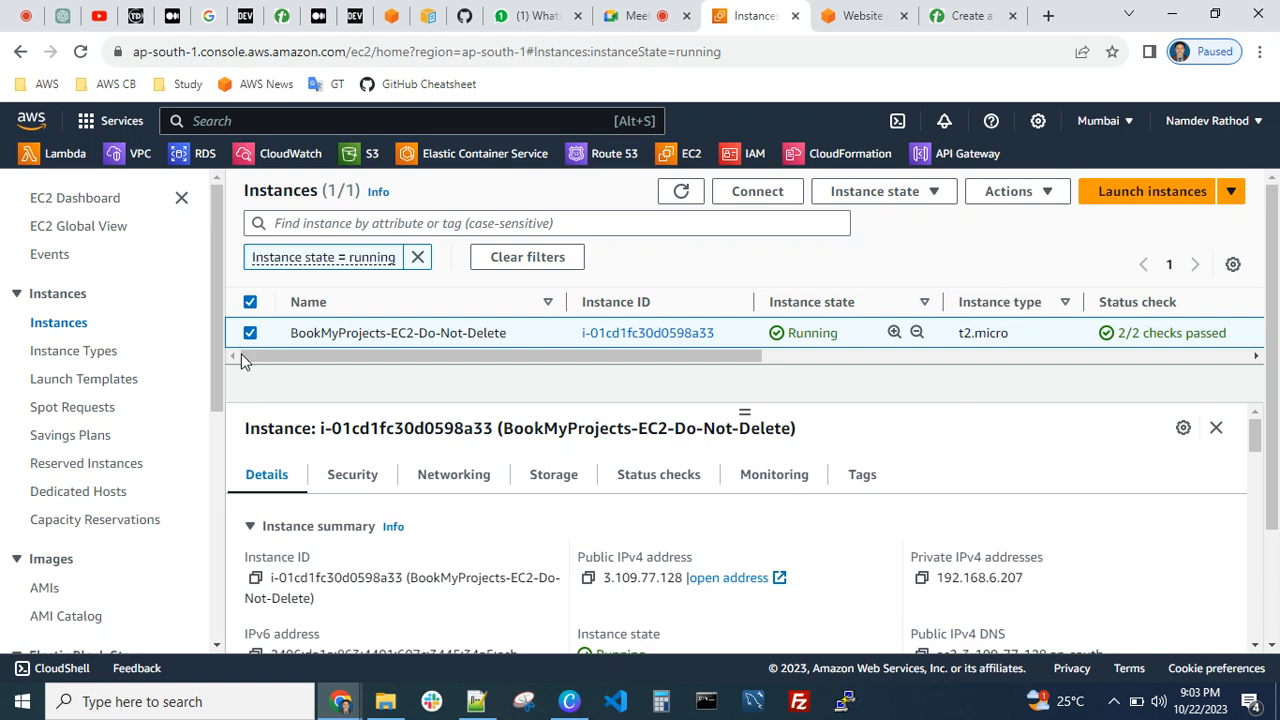
pyautogui.click(905, 194)
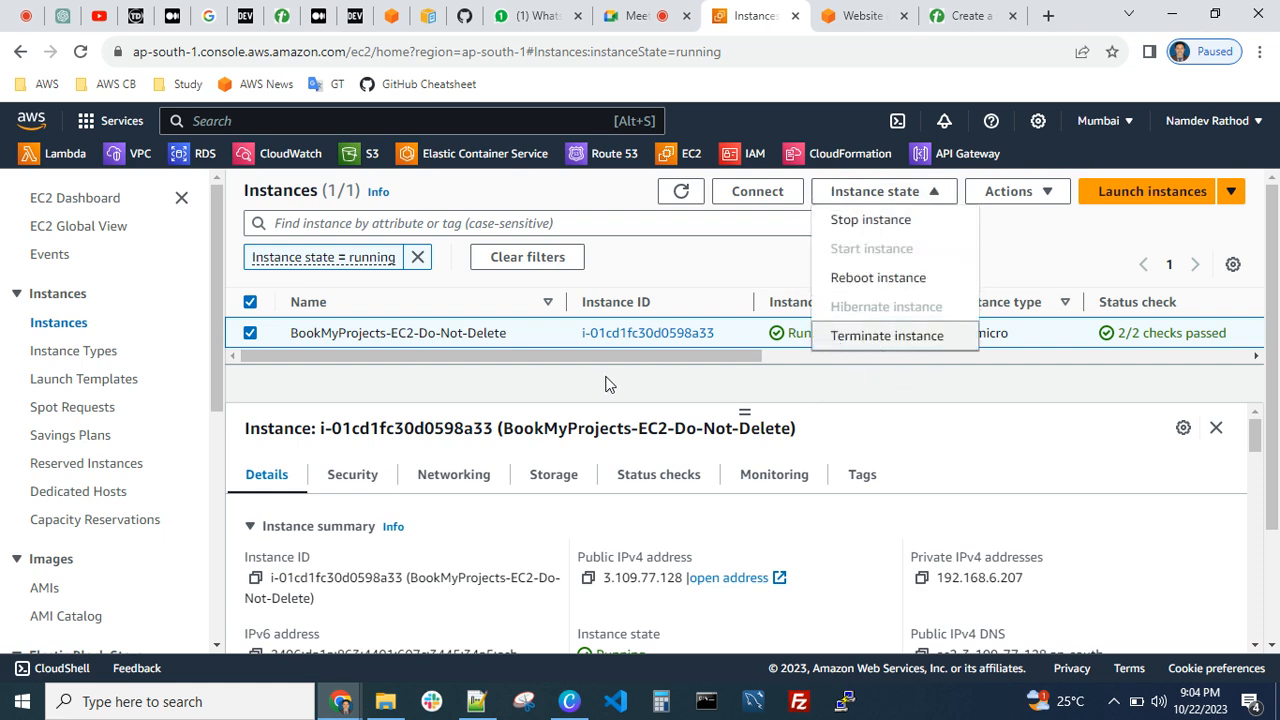
pyautogui.click(618, 425)
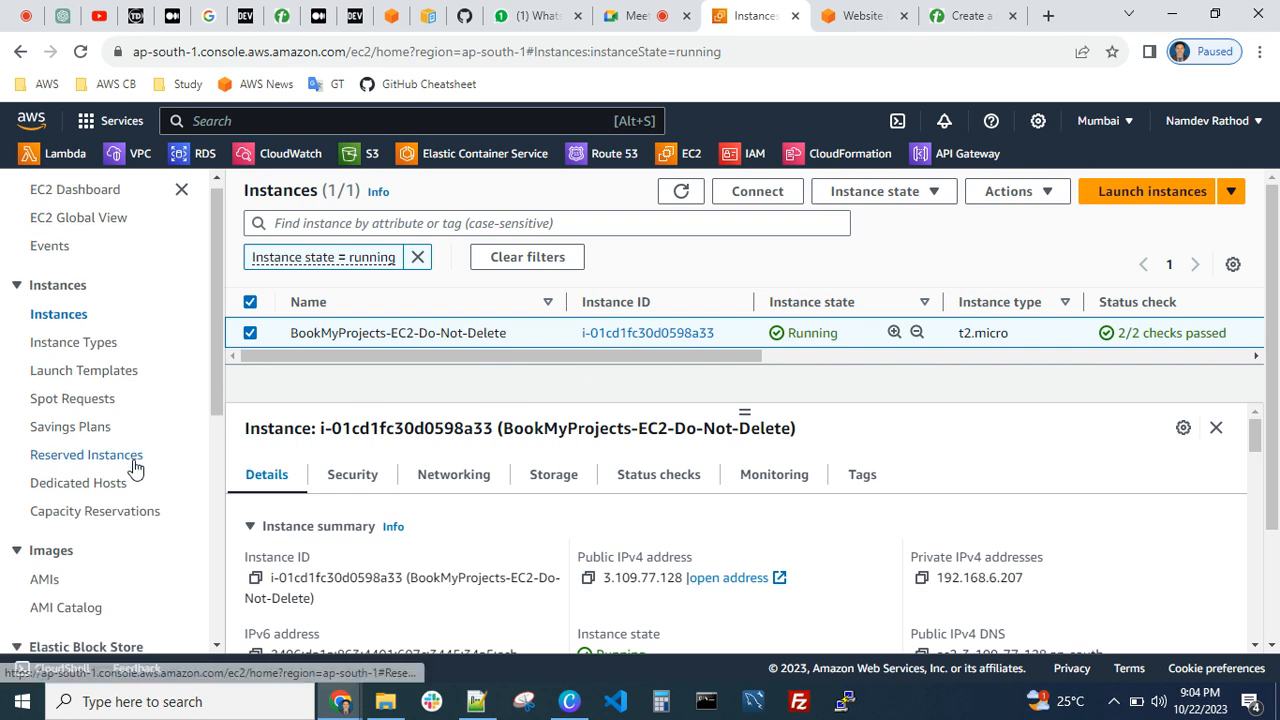
# Open the EC2 load balancers list, collapse the details pane and select LB-BookMyProjects
pyautogui.scroll(-5, 71, 405)
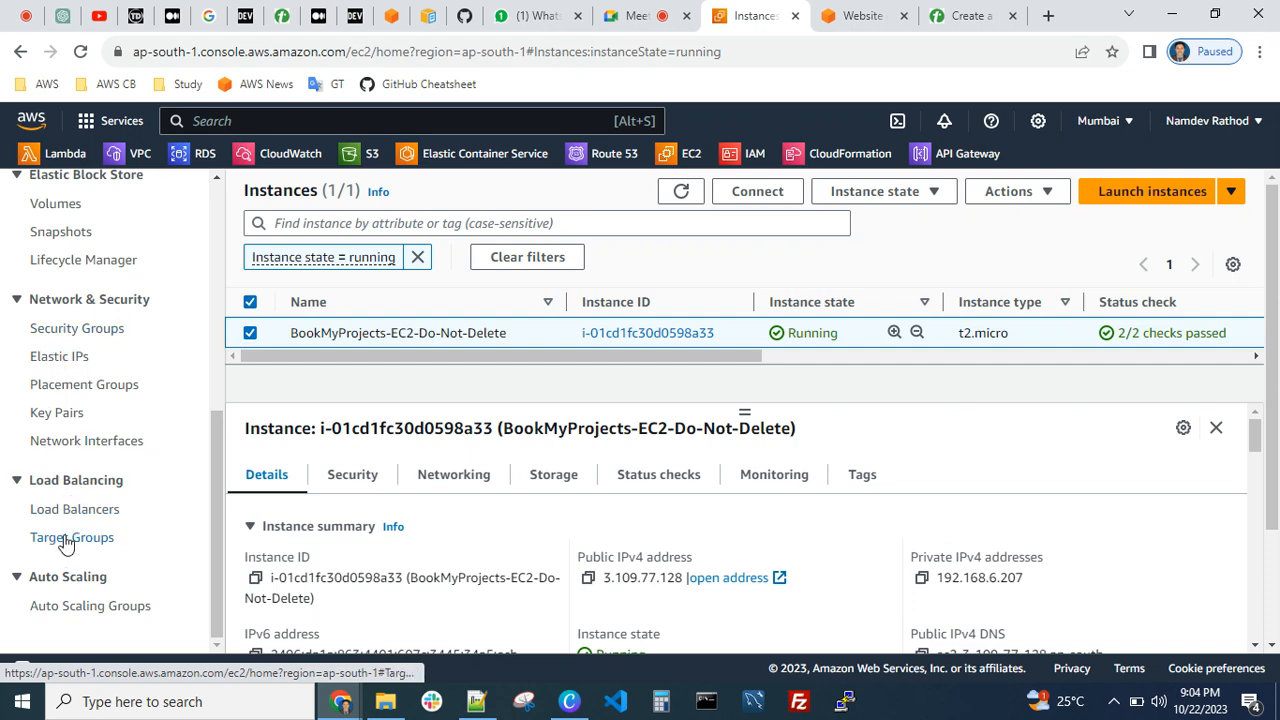
pyautogui.click(85, 511)
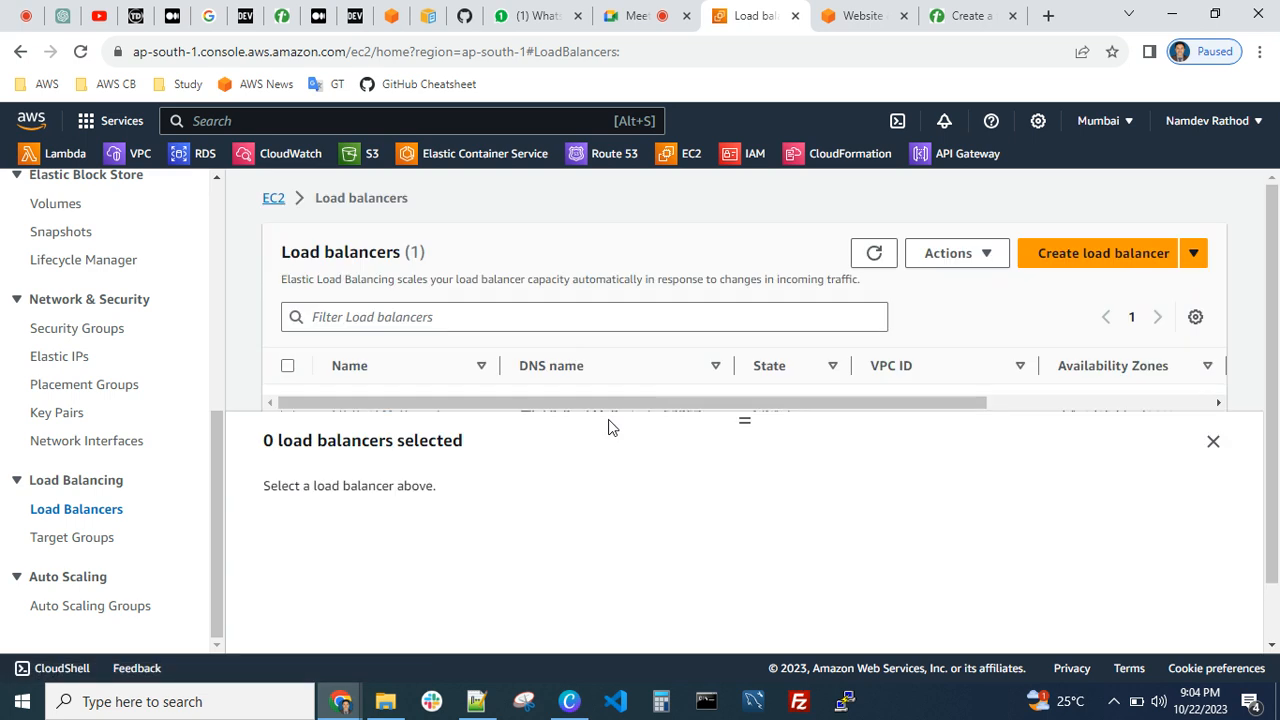
pyautogui.moveTo(740, 424); pyautogui.dragTo(750, 479)
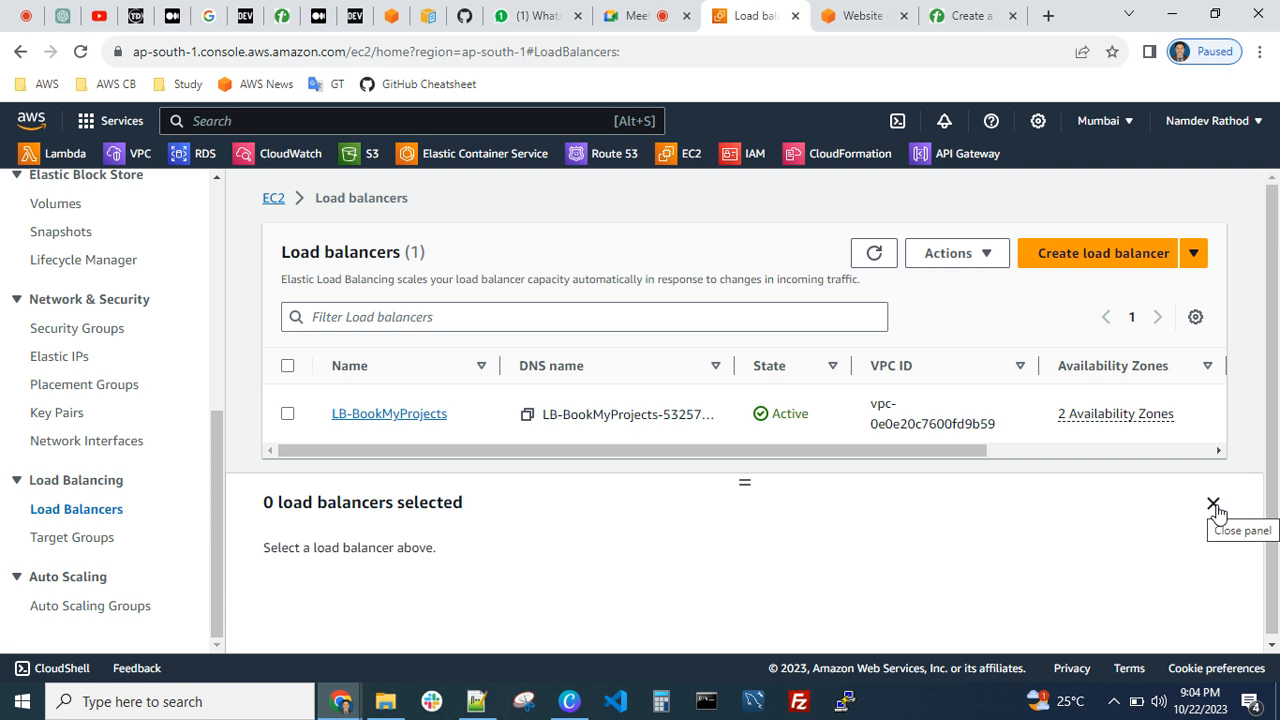
pyautogui.click(1213, 505)
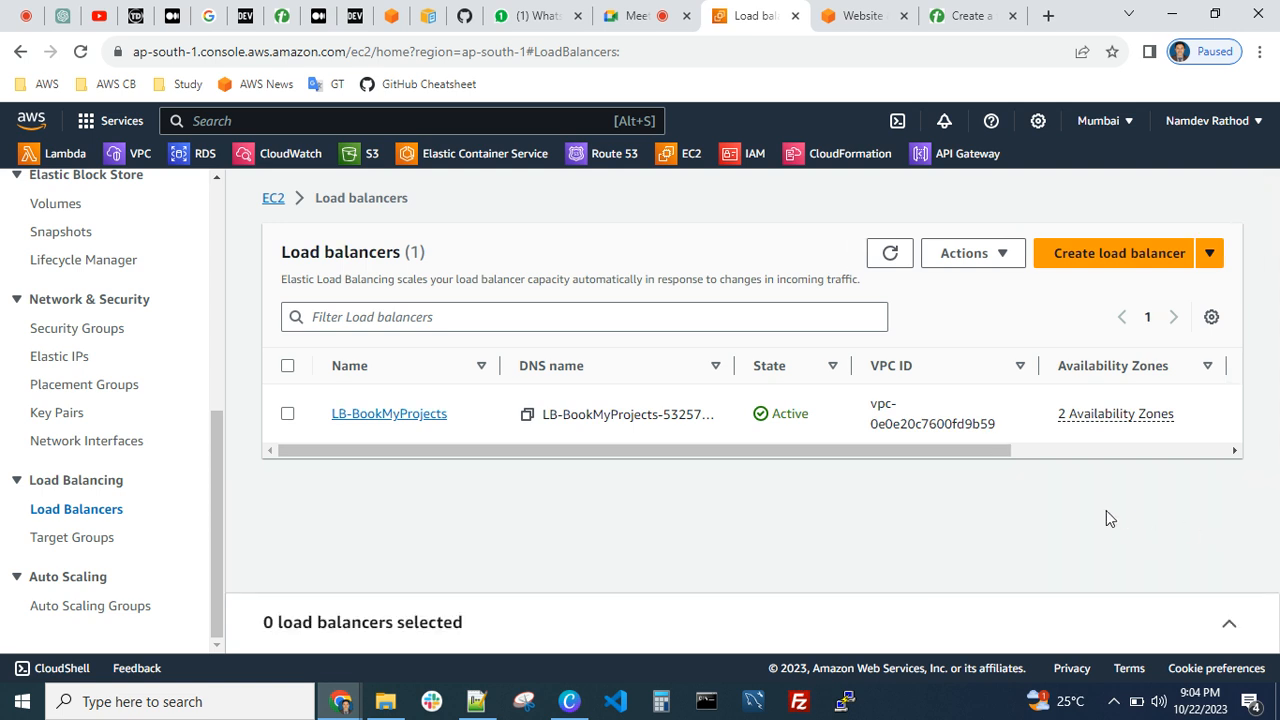
pyautogui.moveTo(918, 455); pyautogui.dragTo(803, 463)
pyautogui.click(288, 414)
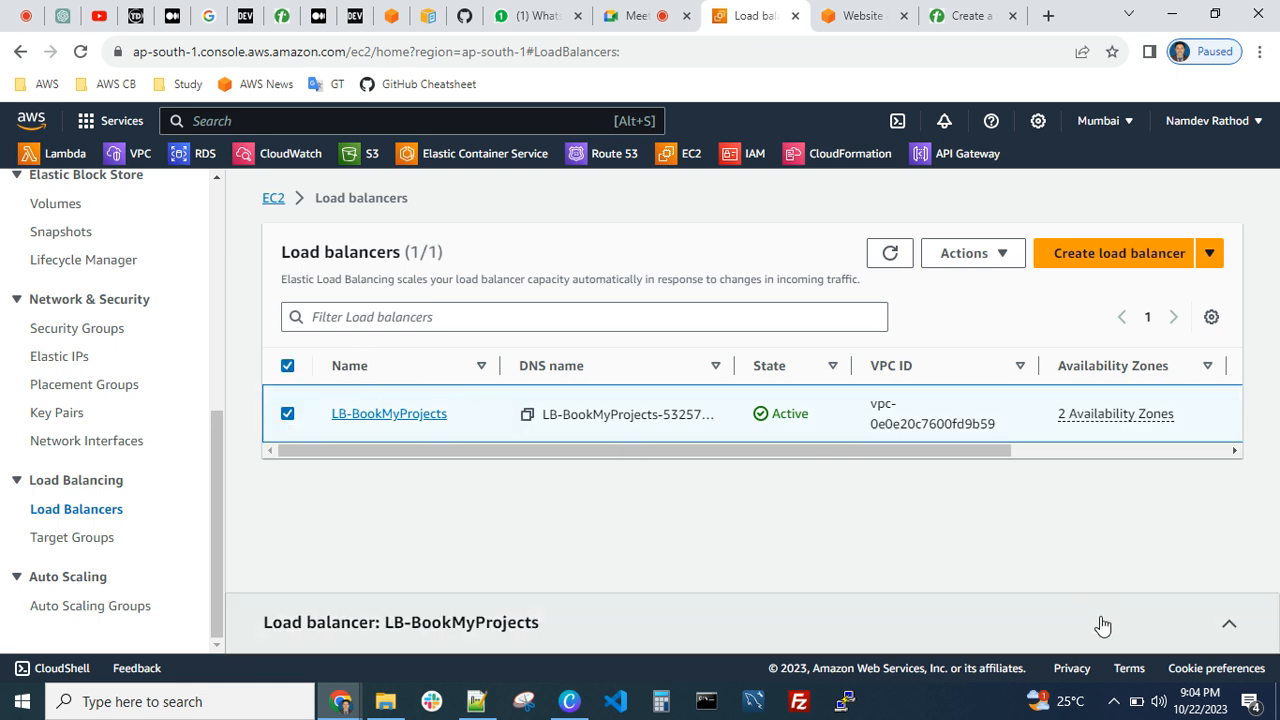
# Toggle deletion protection in the attributes of LB-BookMyProjects, cancel the edit and deselect the load balancer
pyautogui.click(958, 255)
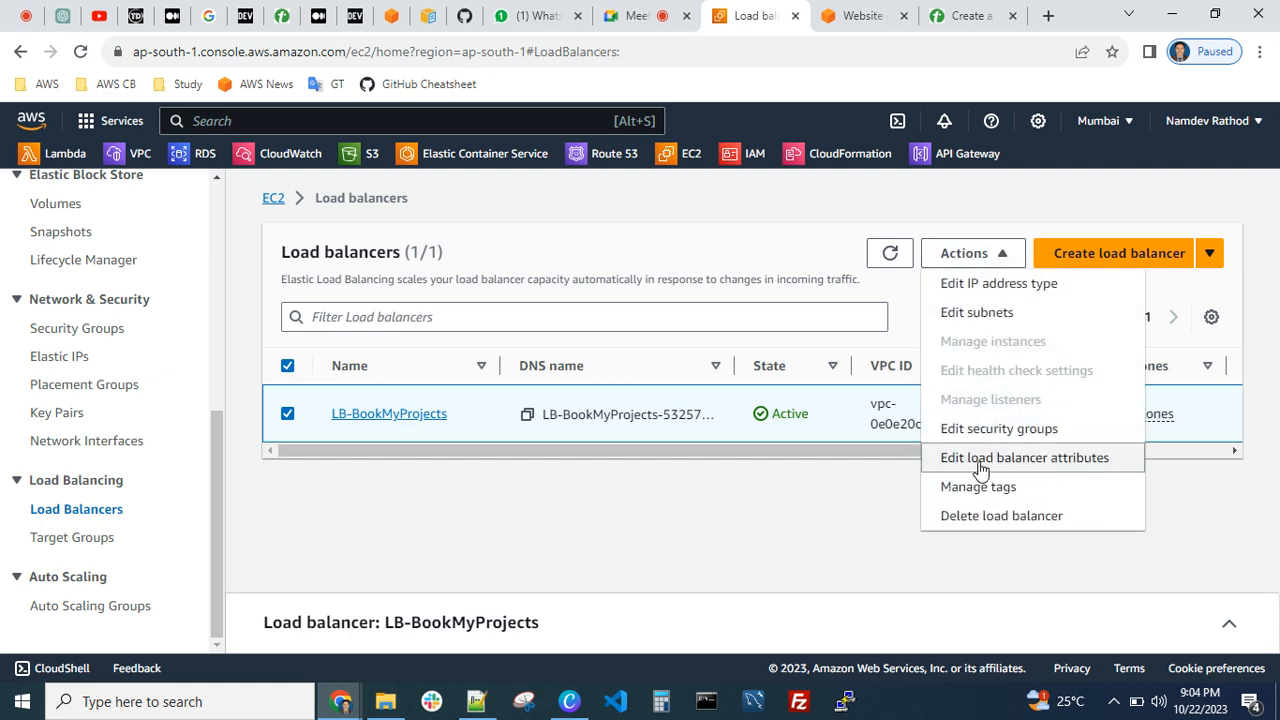
pyautogui.click(1088, 459)
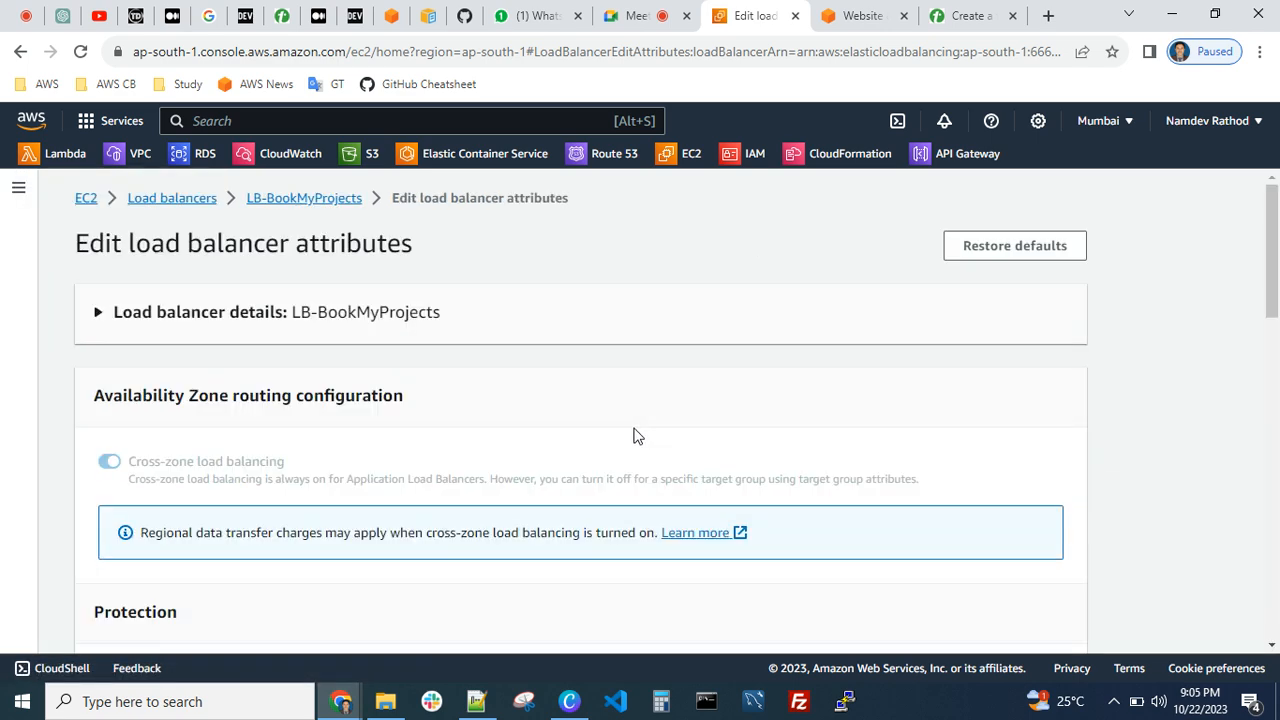
pyautogui.scroll(-3, 630, 434)
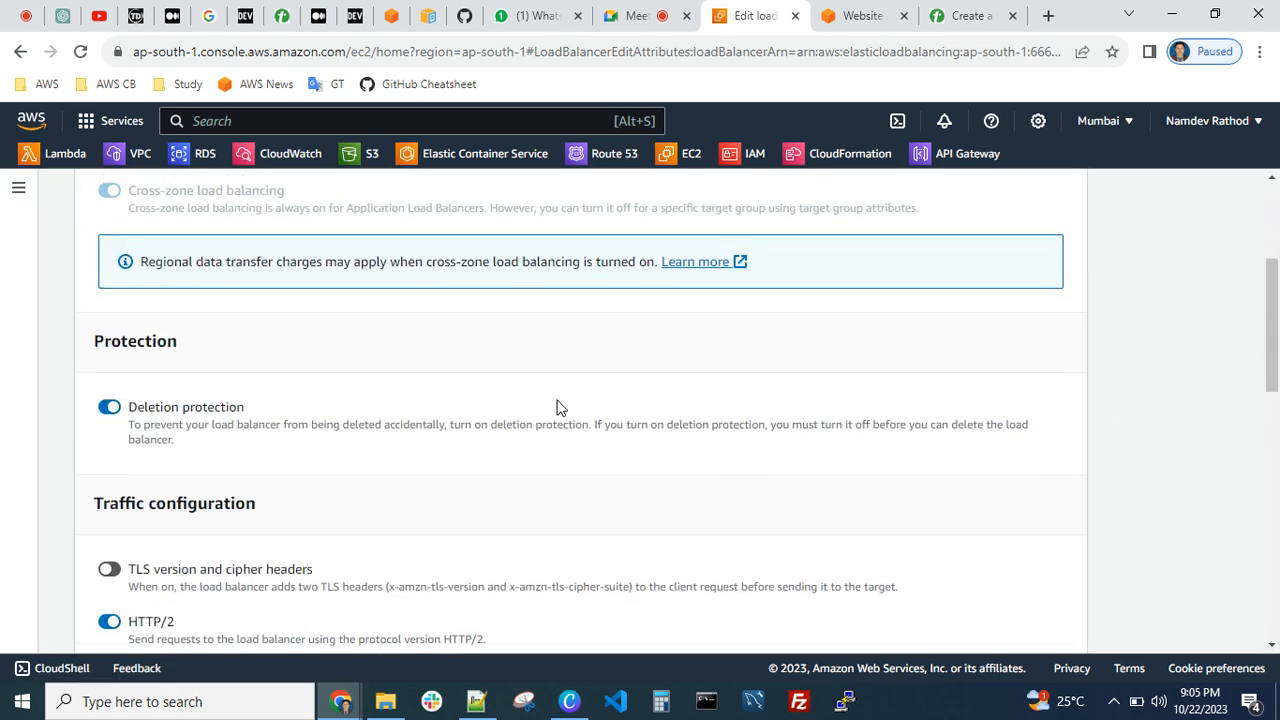
pyautogui.click(114, 398)
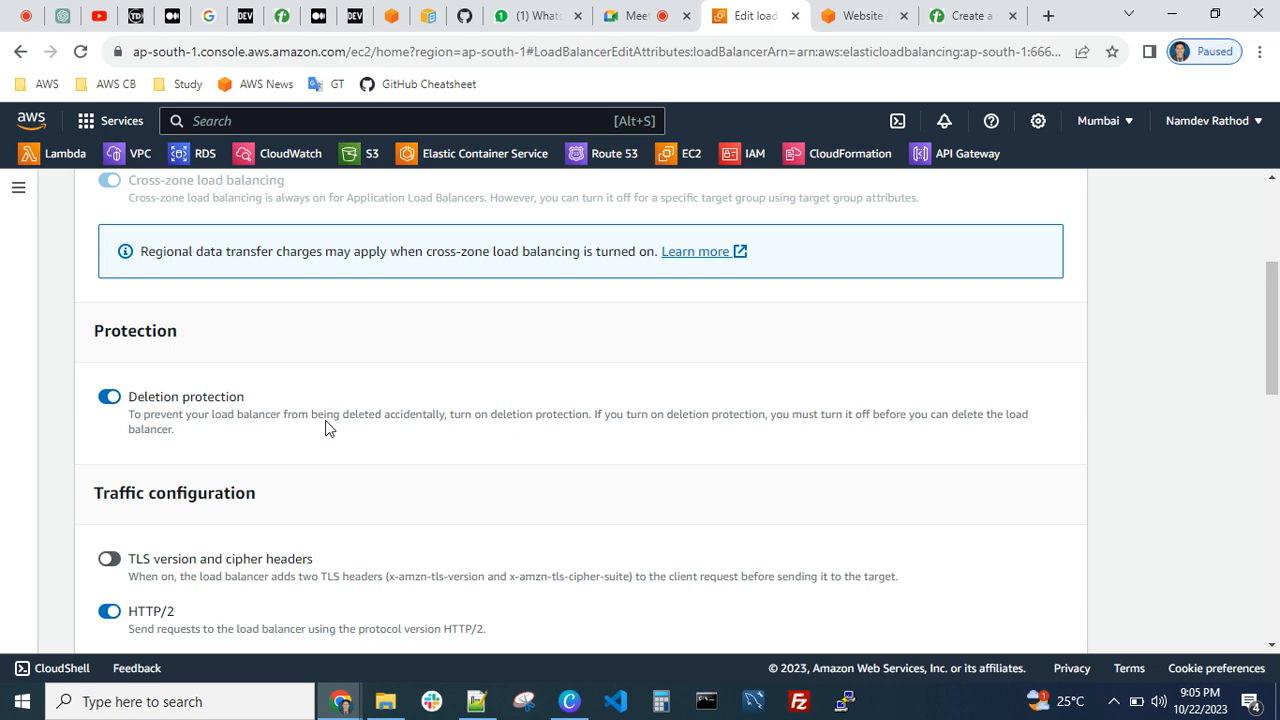
pyautogui.scroll(-10, 469, 423)
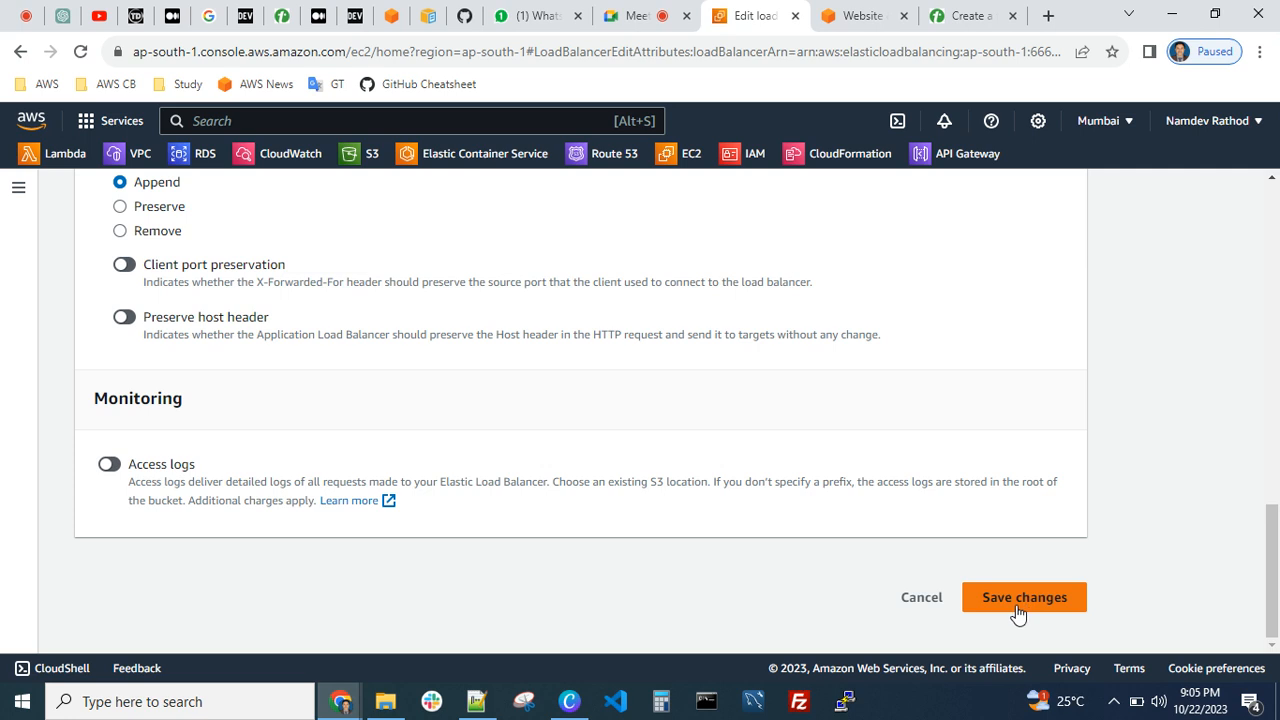
pyautogui.click(928, 605)
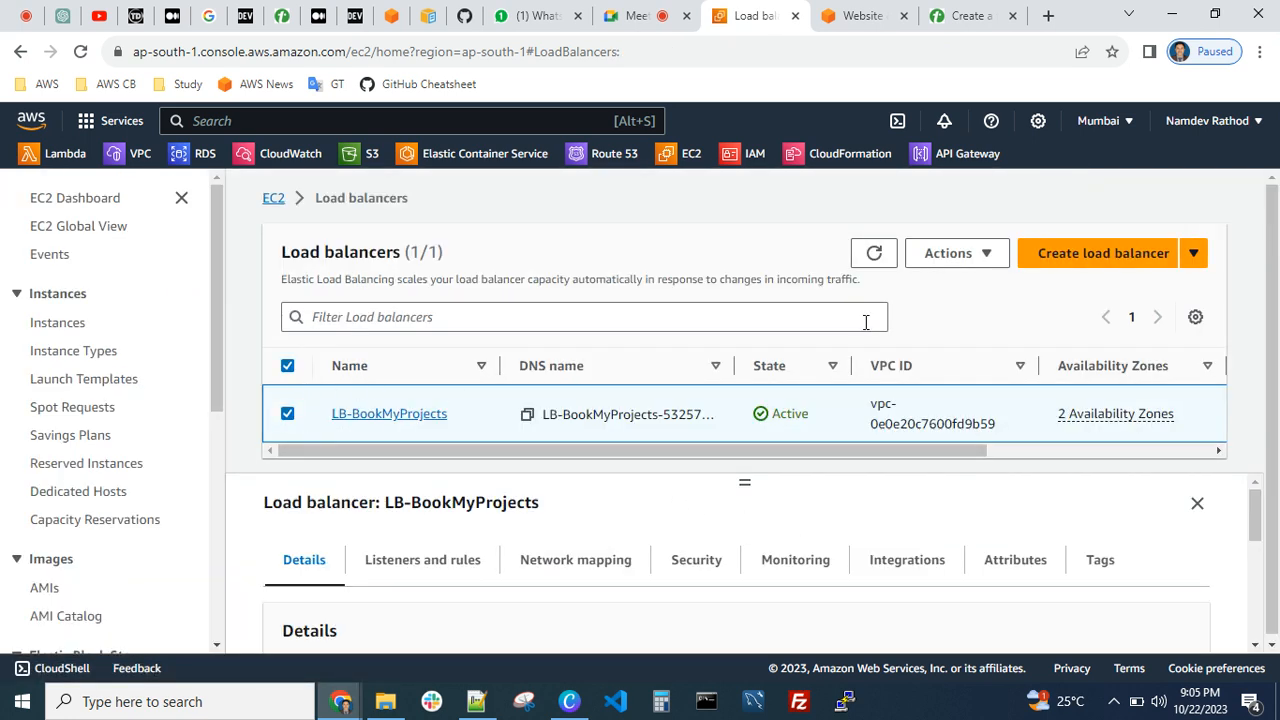
pyautogui.click(287, 365)
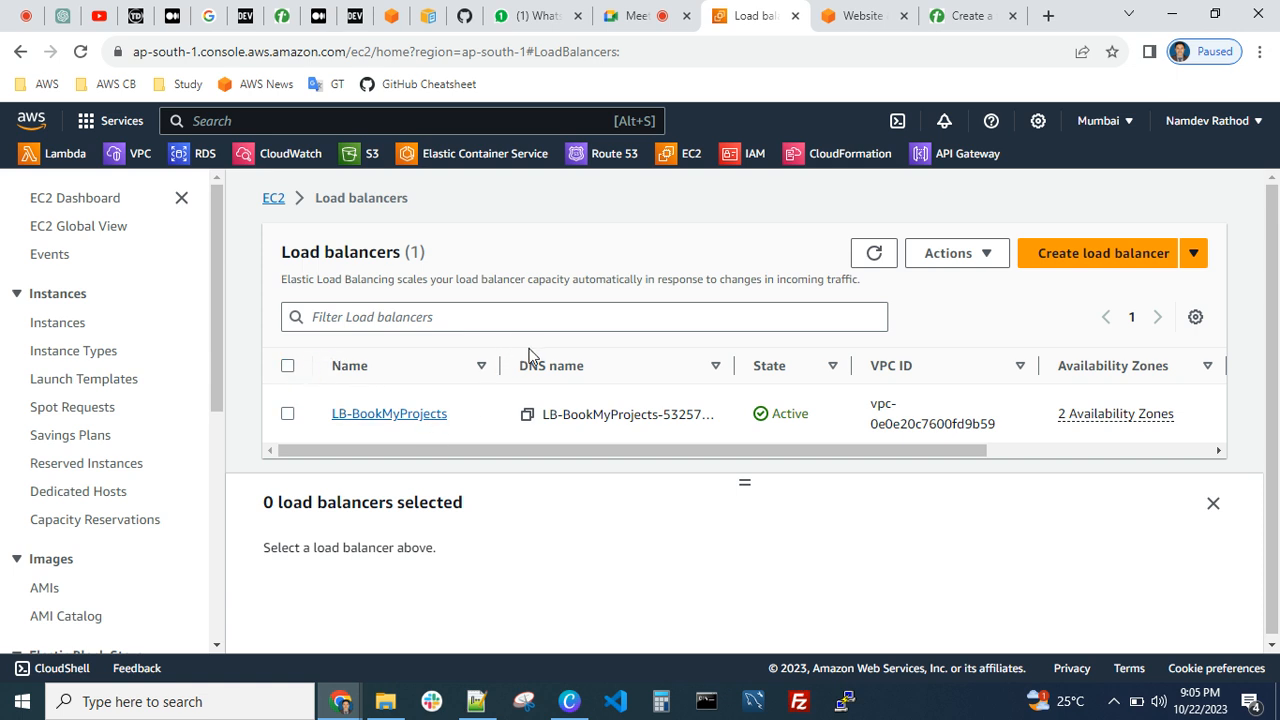
# Open the RDS databases list and view the actions available for test-rds-instance-1
pyautogui.click(203, 158)
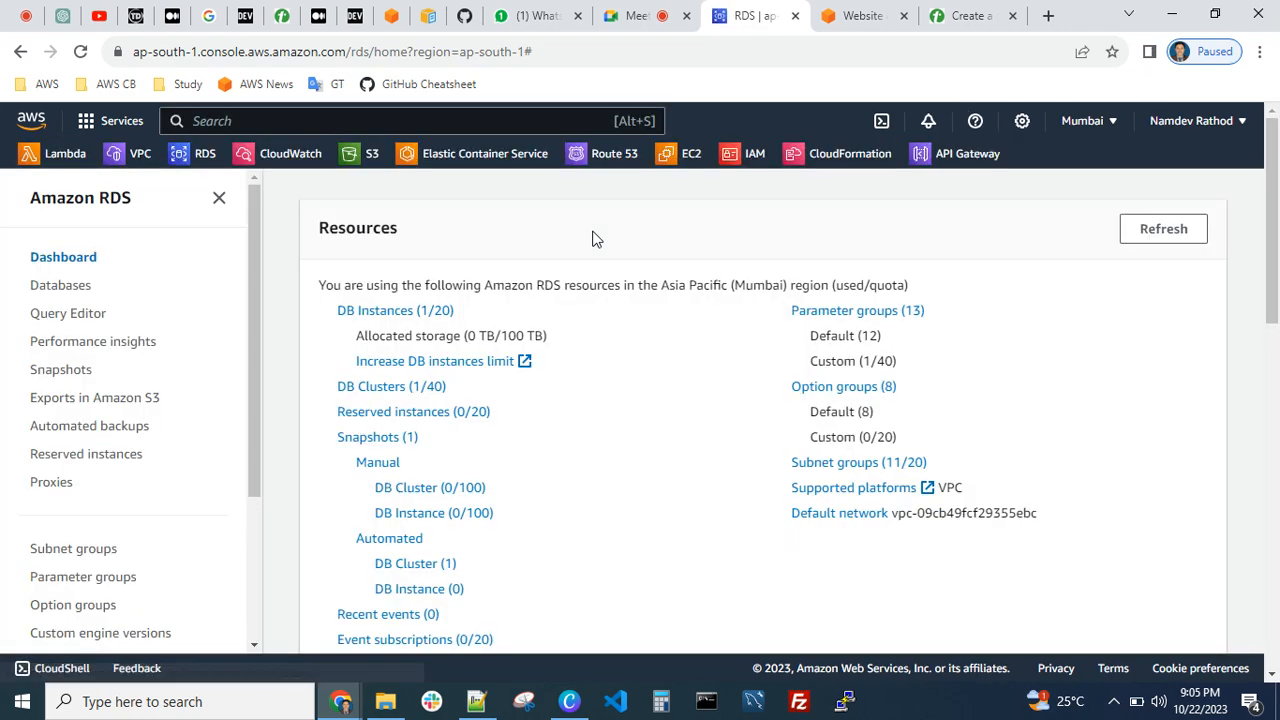
pyautogui.click(374, 310)
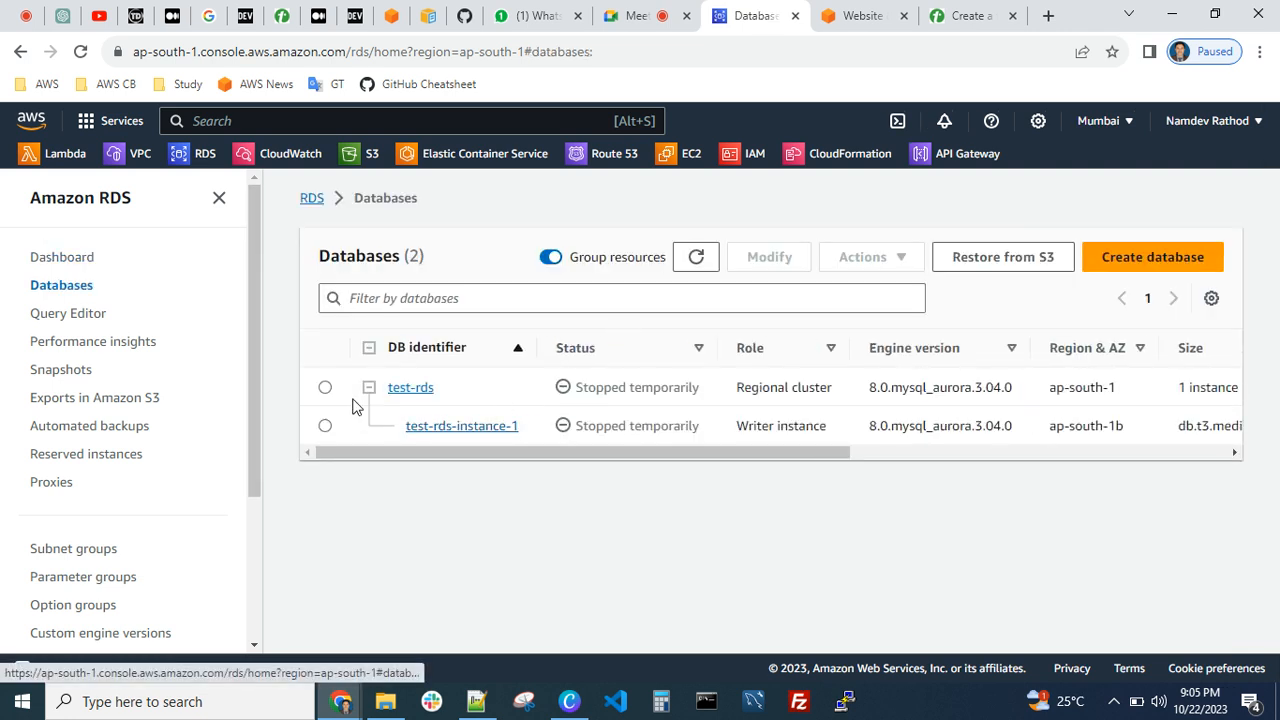
pyautogui.click(325, 425)
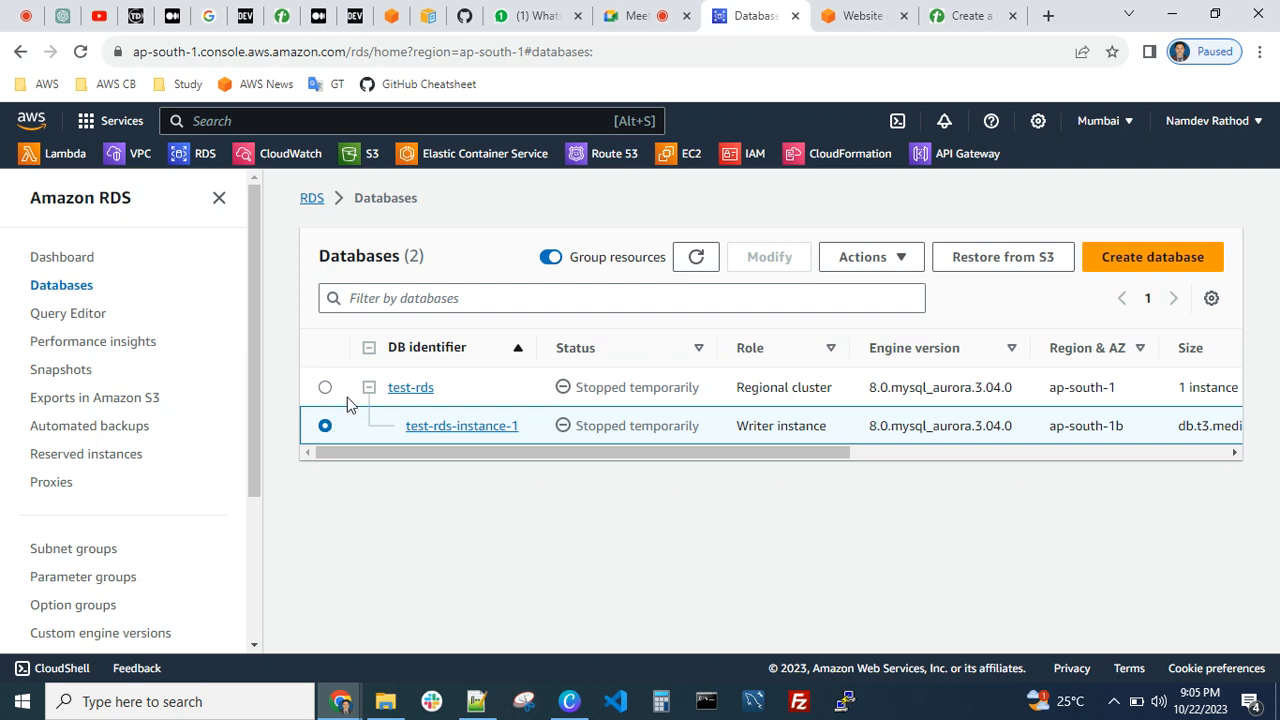
pyautogui.click(886, 259)
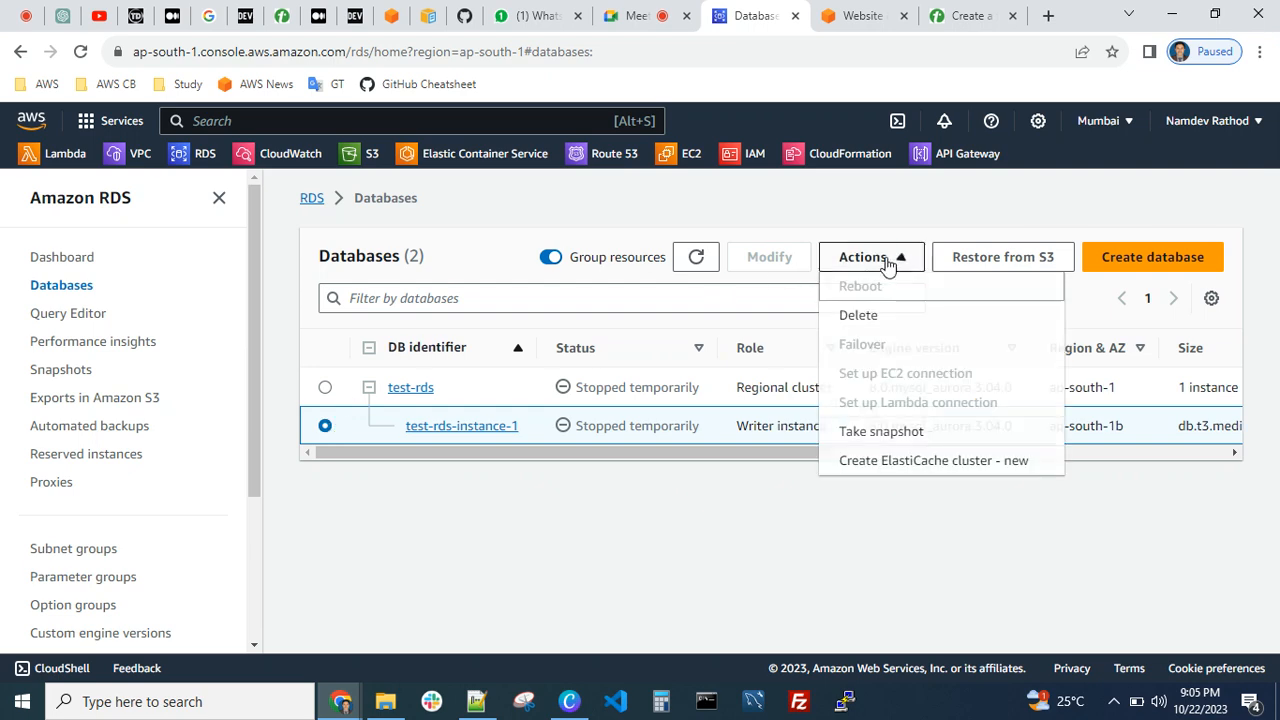
# Try to modify the test-rds cluster, then start its database and dismiss the notification
pyautogui.click(325, 388)
pyautogui.click(770, 257)
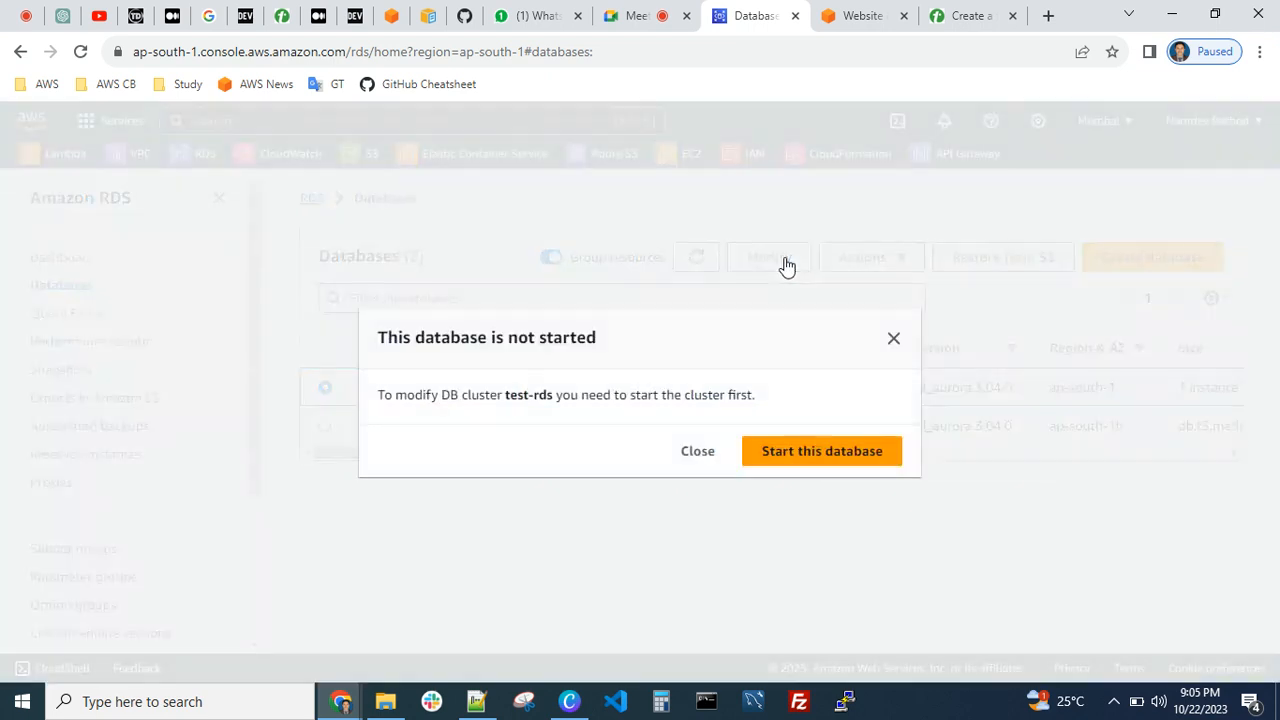
pyautogui.click(694, 455)
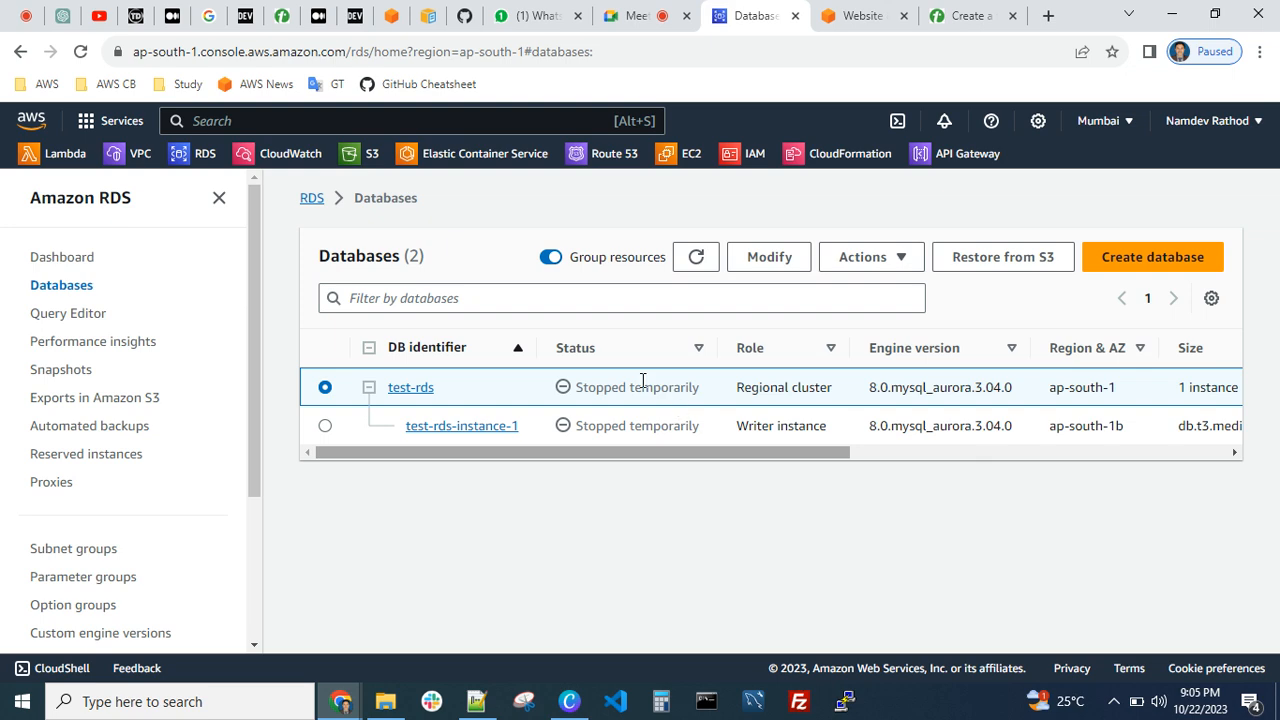
pyautogui.click(768, 257)
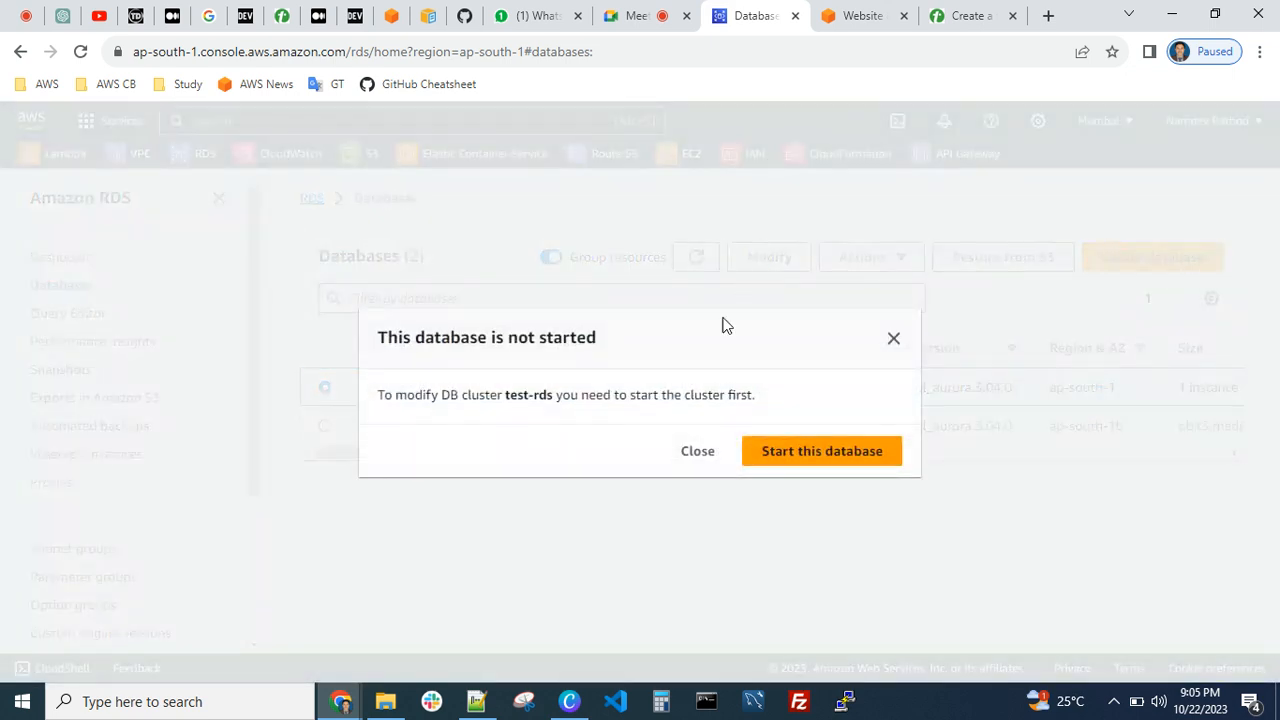
pyautogui.click(790, 455)
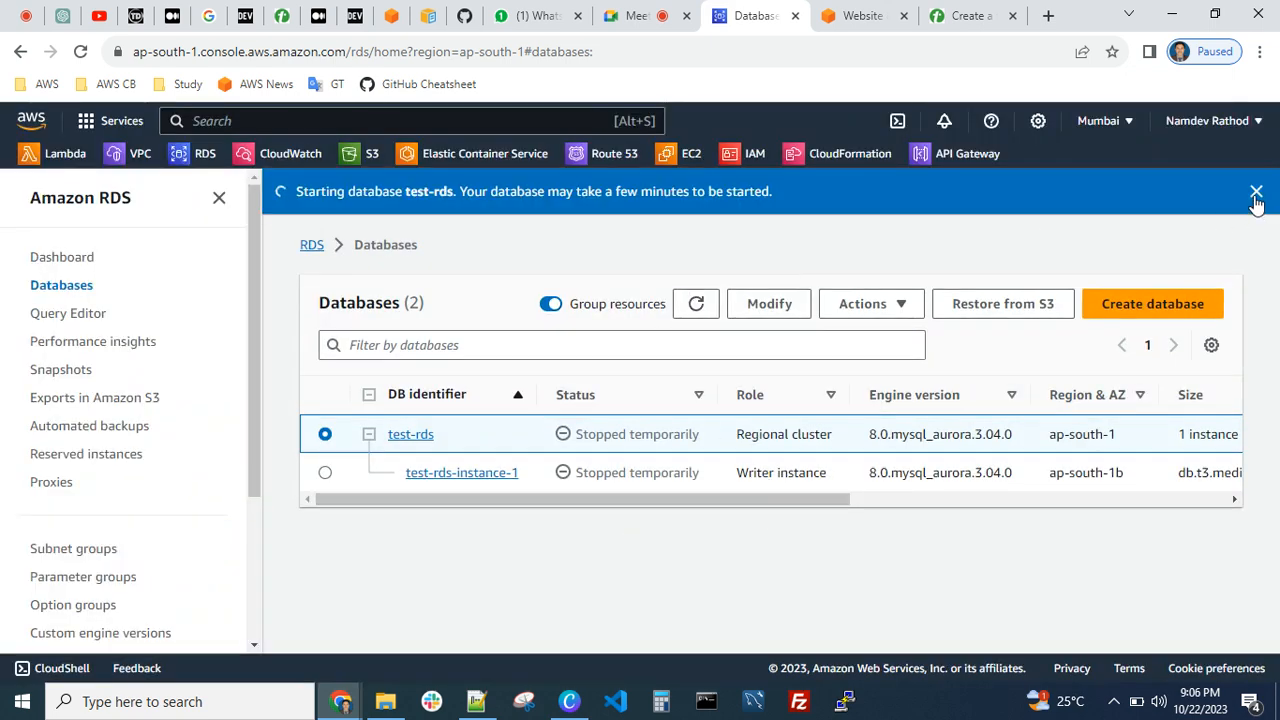
pyautogui.click(1257, 192)
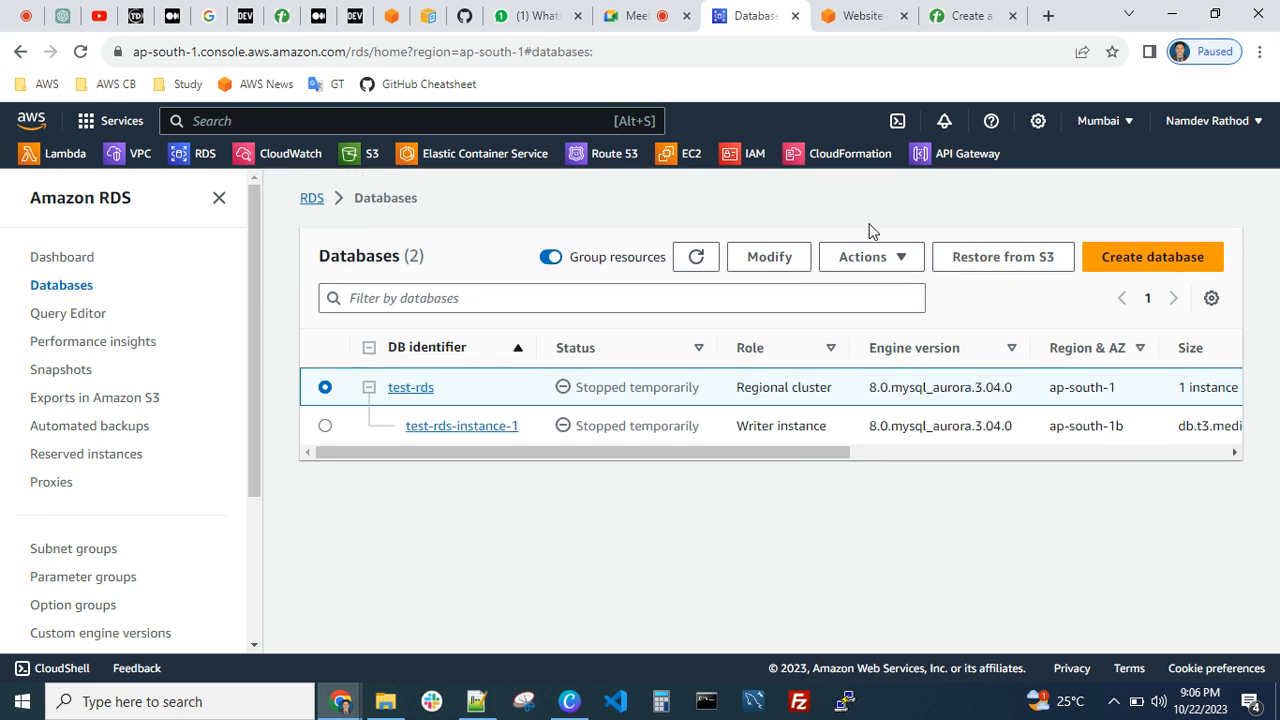
# Refresh the RDS databases list repeatedly to check the startup status of test-rds
pyautogui.click(697, 259)
pyautogui.click(689, 261)
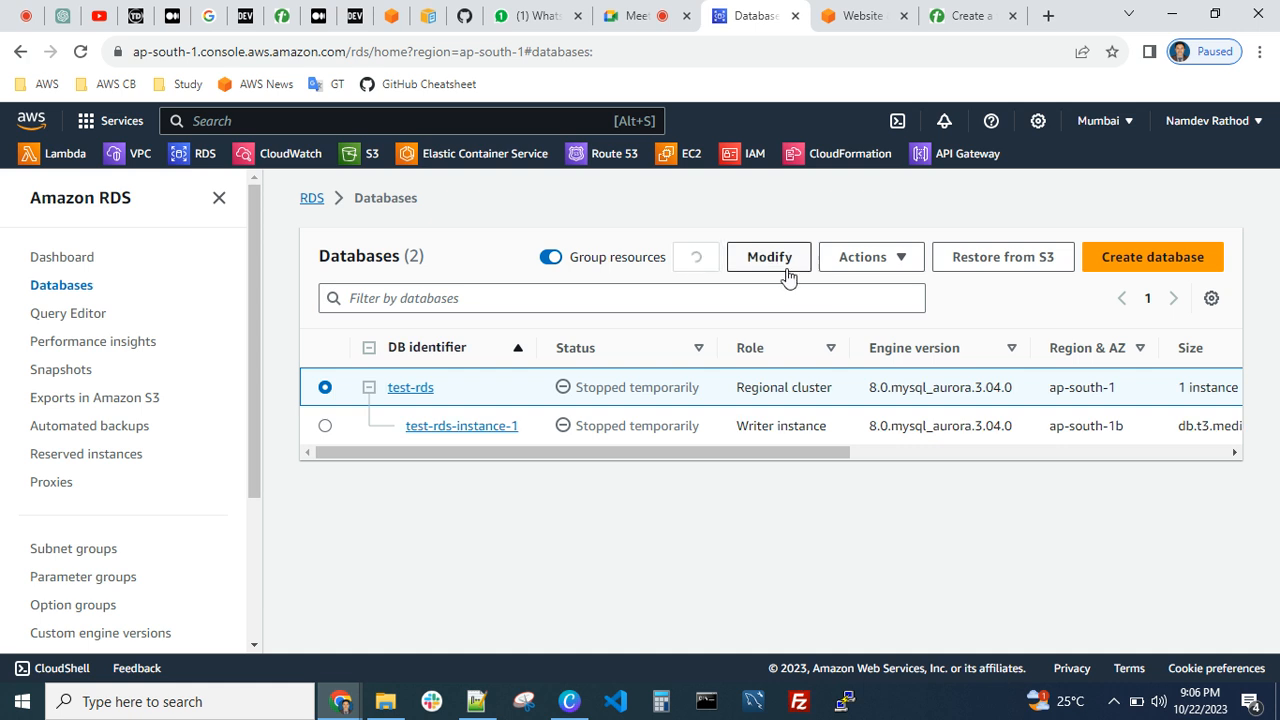
pyautogui.click(689, 259)
pyautogui.click(689, 261)
pyautogui.click(697, 259)
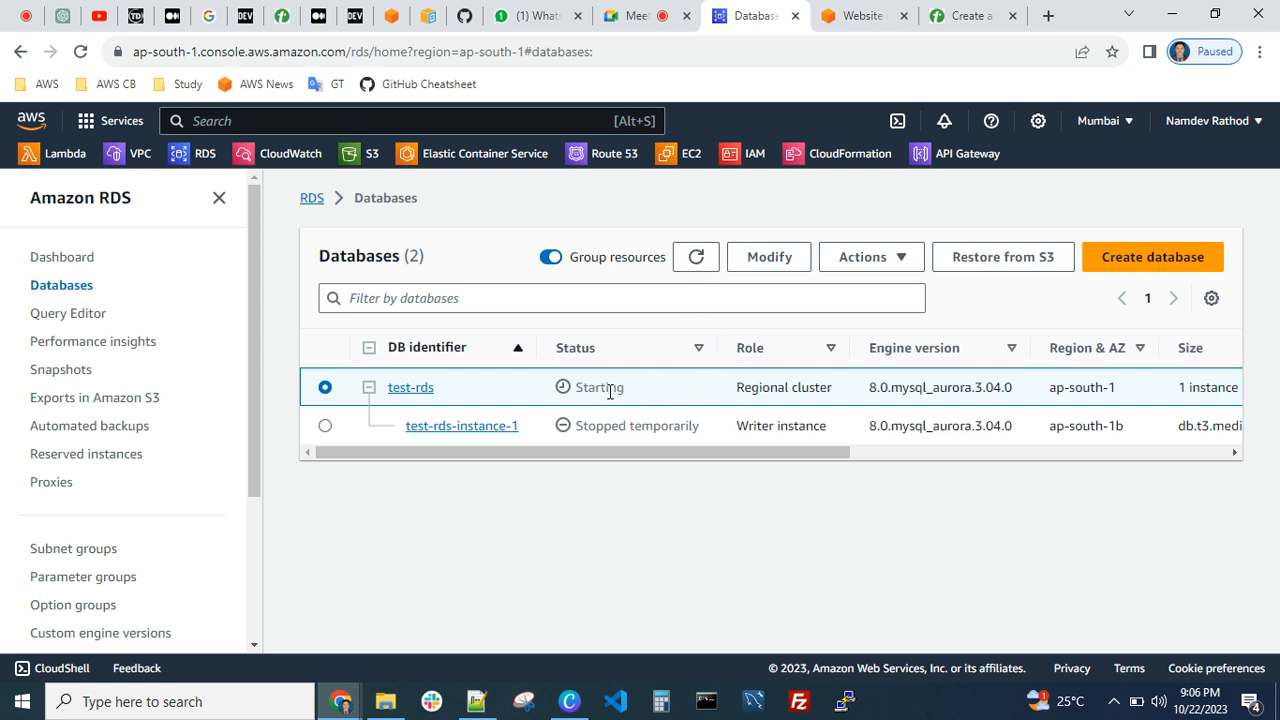
pyautogui.click(689, 263)
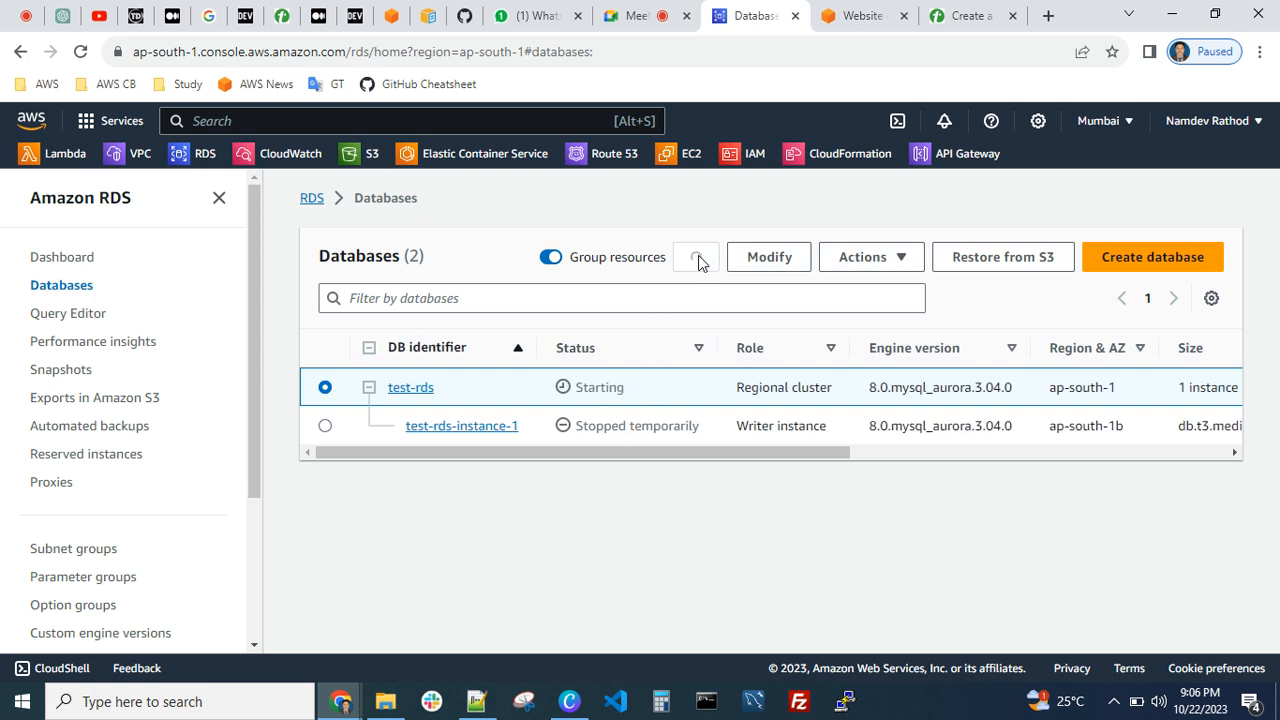
# Try again to modify test-rds, request the database start once more and refresh the list
pyautogui.click(763, 268)
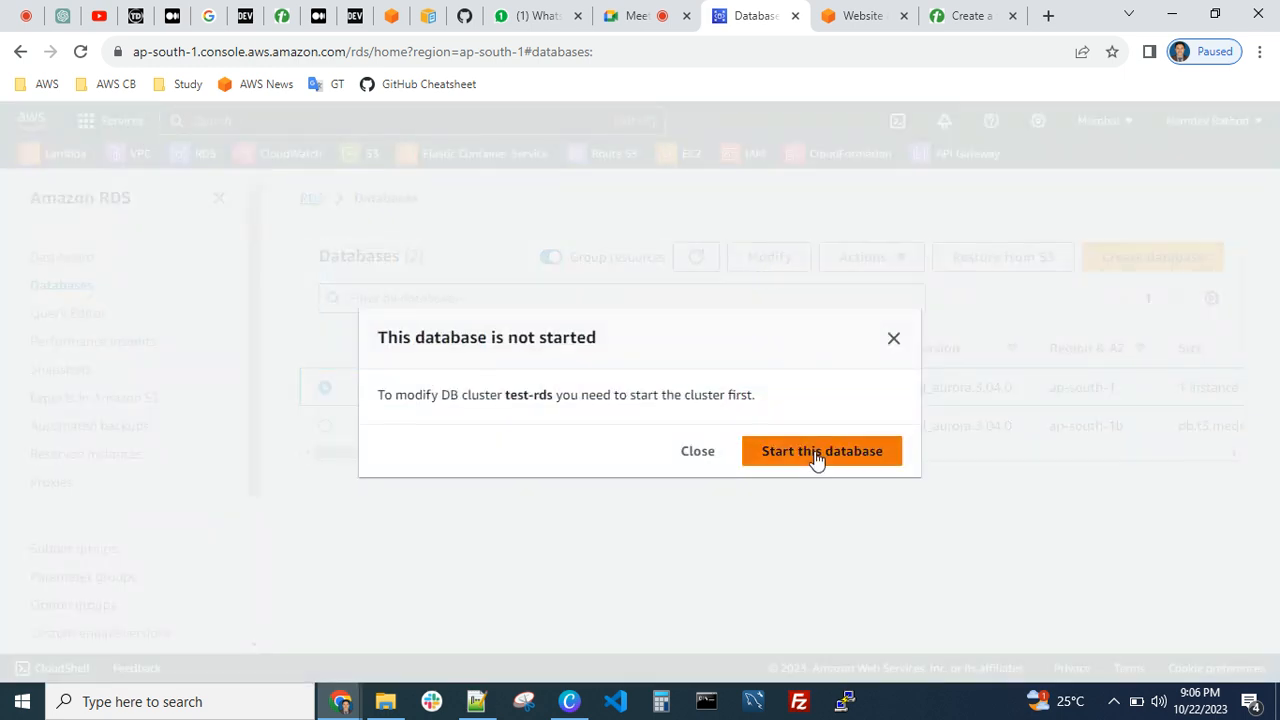
pyautogui.click(817, 456)
pyautogui.click(697, 258)
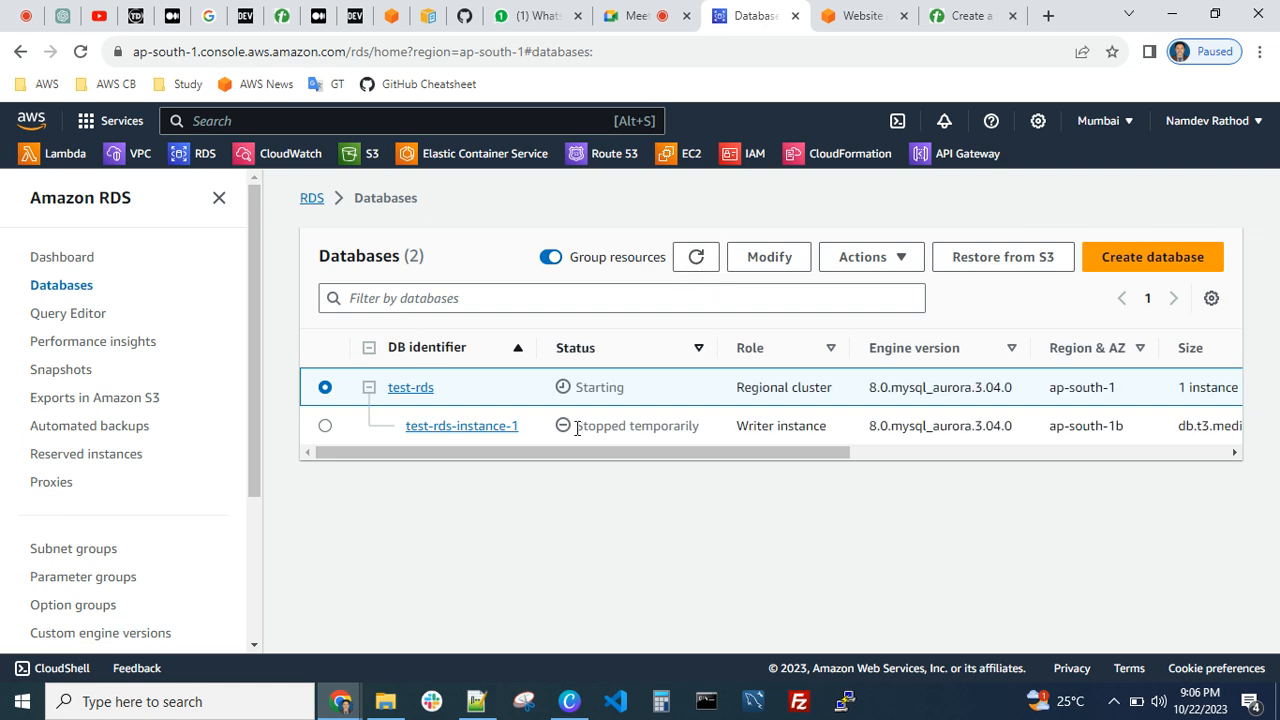
# Switch to the AWS-Assignments.txt notes in Notepad++ and highlight the line about RDS database performance issues
pyautogui.click(476, 701)
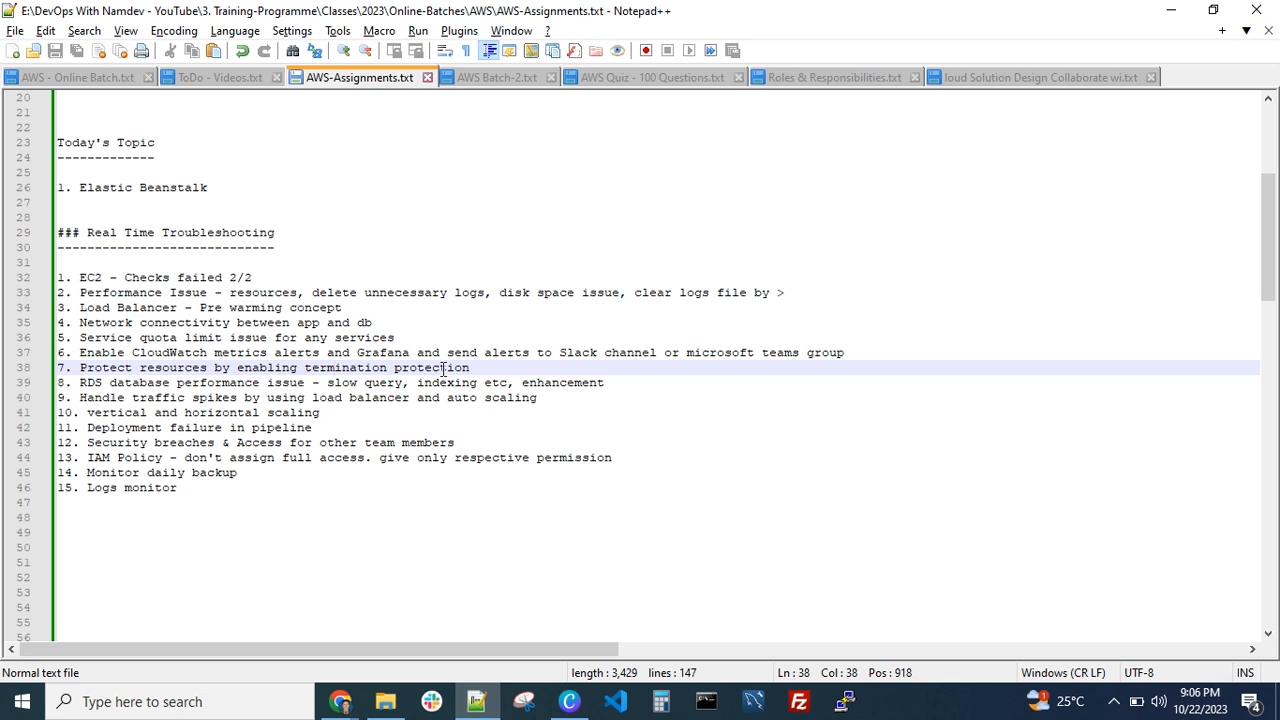
pyautogui.moveTo(614, 383); pyautogui.dragTo(75, 383)
pyautogui.click(146, 412)
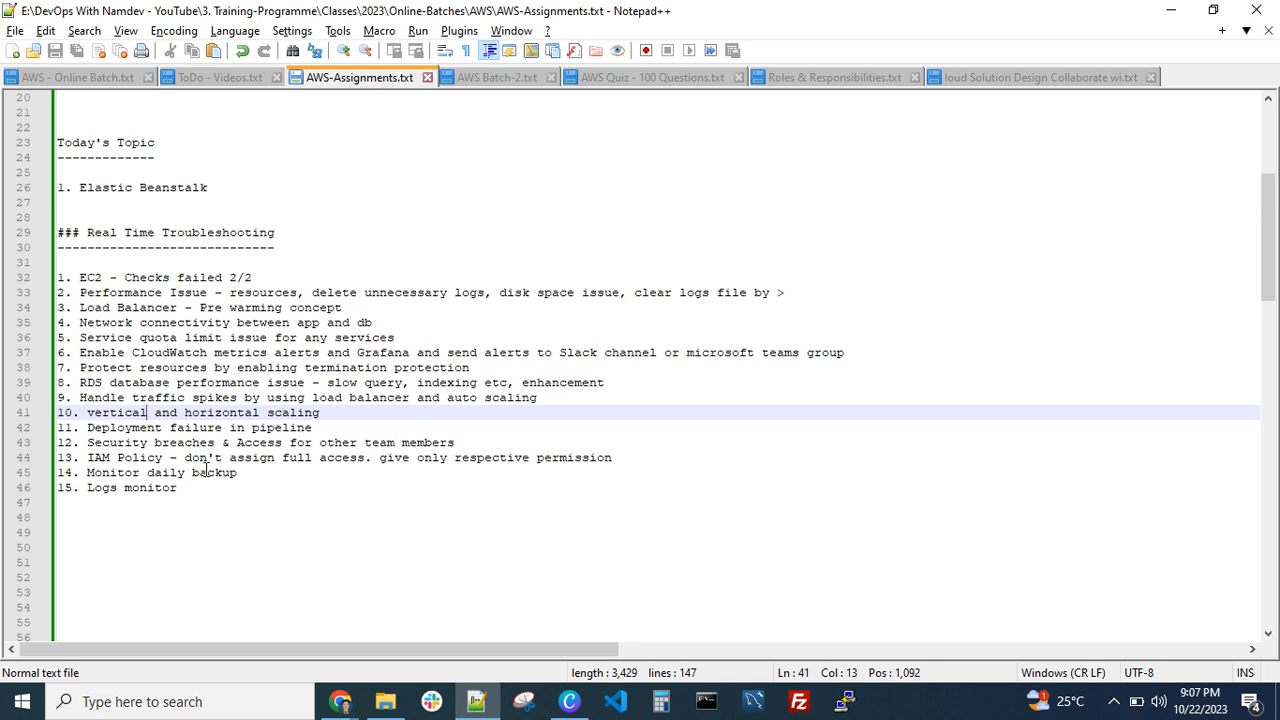
# Highlight "slow query" in the RDS performance line, then switch to the RDS console in Chrome and refresh the databases list
pyautogui.moveTo(329, 385); pyautogui.dragTo(403, 395)
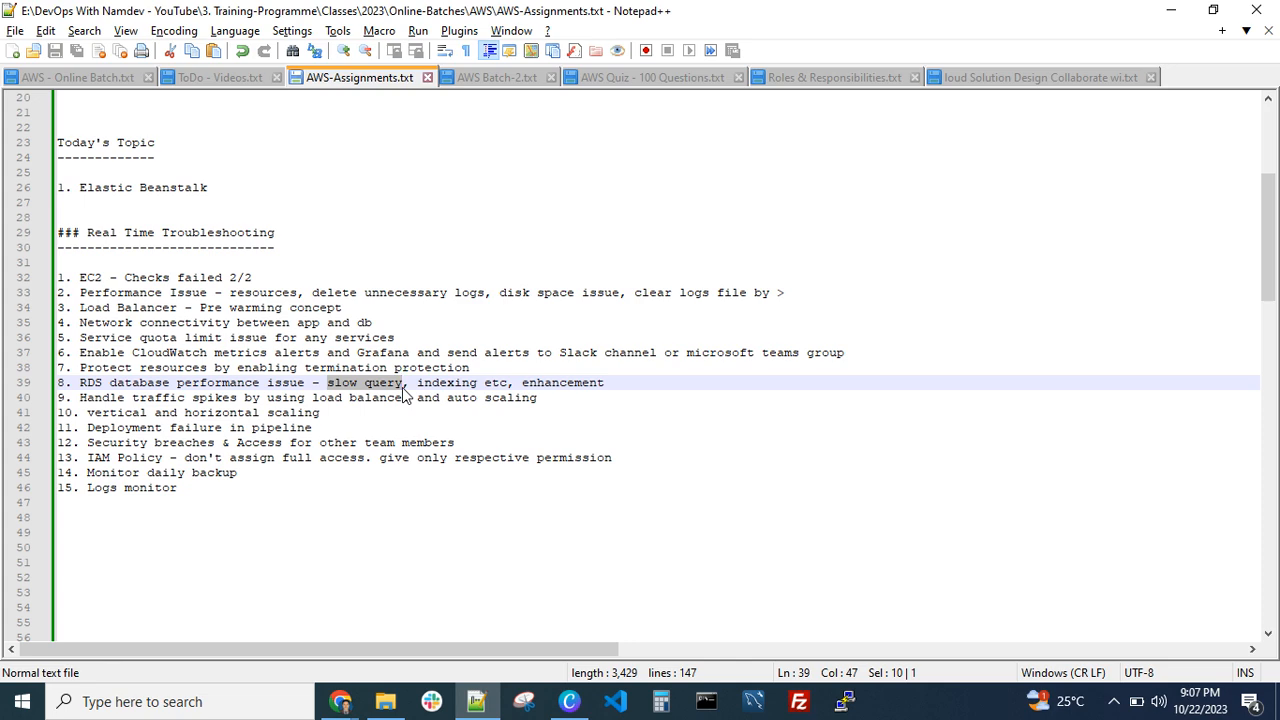
pyautogui.click(300, 386)
pyautogui.click(340, 701)
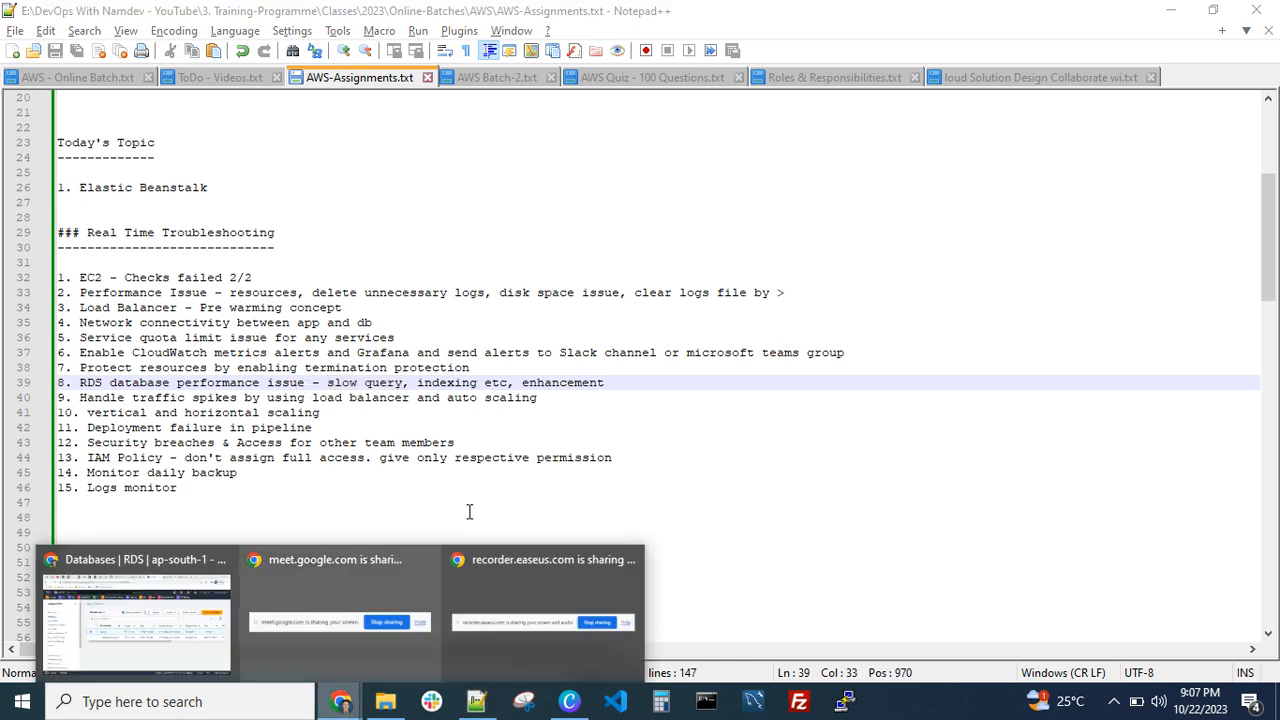
pyautogui.click(199, 615)
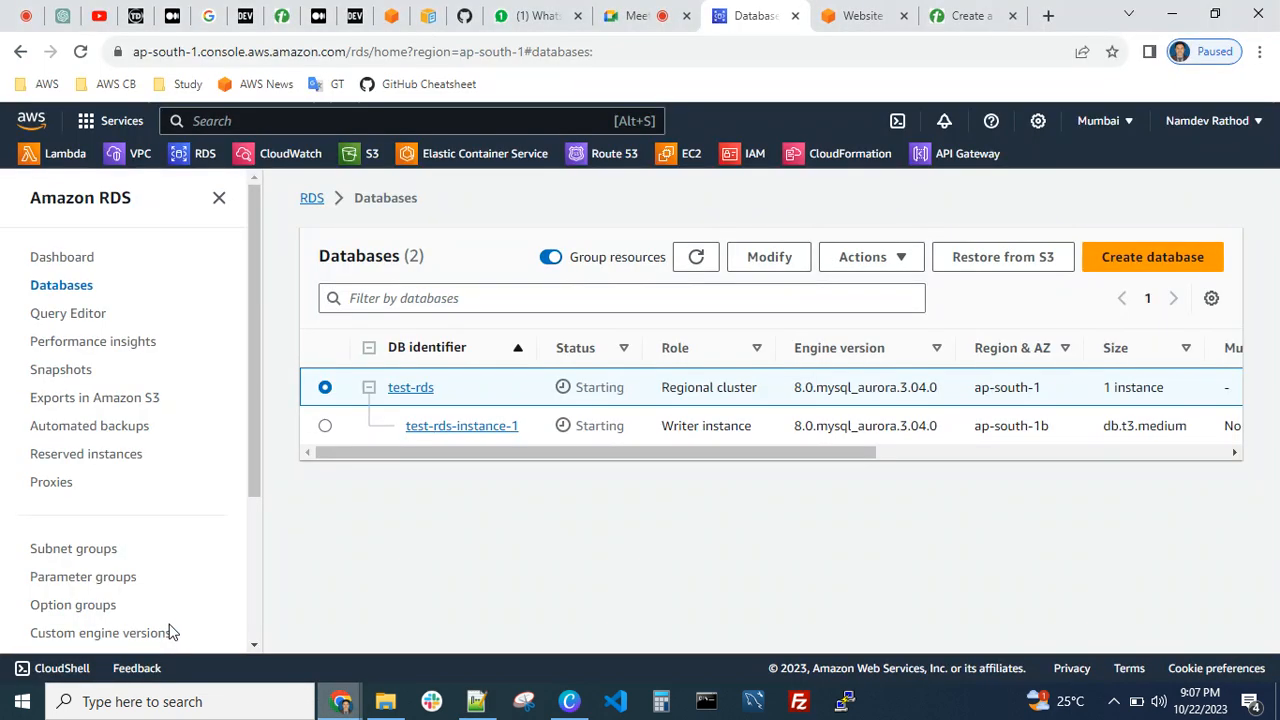
pyautogui.click(697, 258)
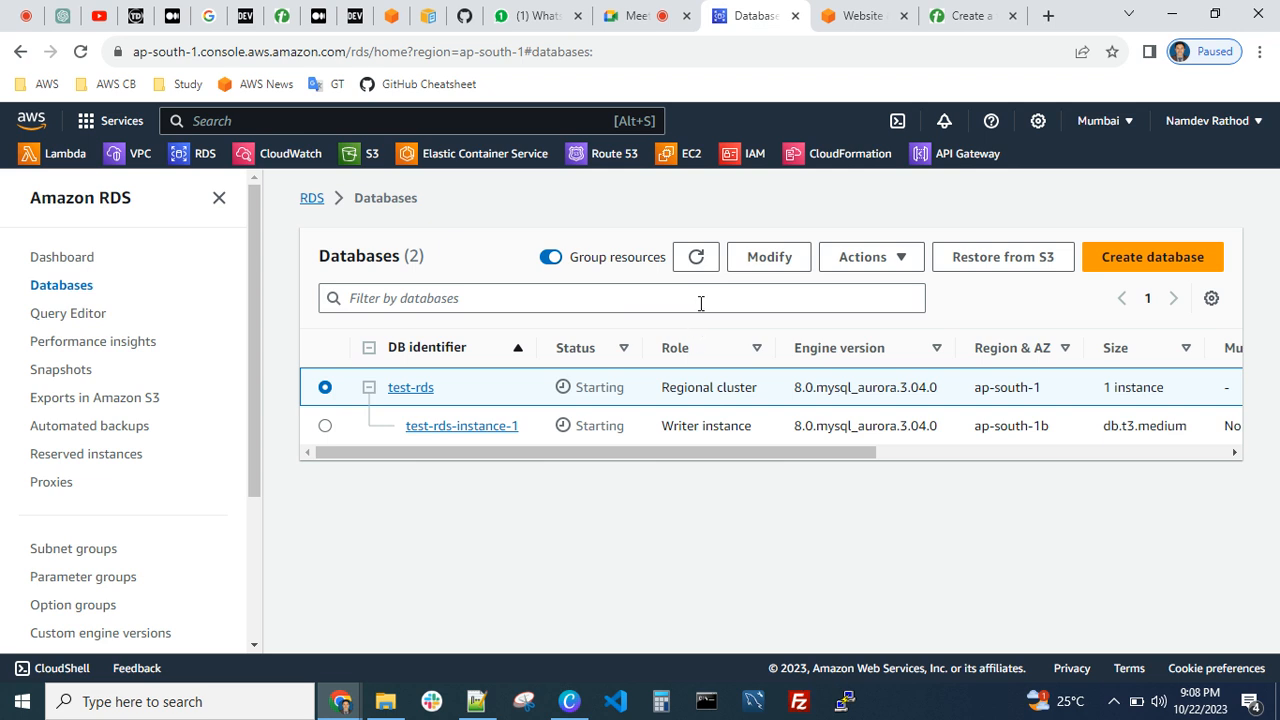
pyautogui.click(702, 262)
# Switch to the AWS-Assignments.txt notes in Notepad++ and highlight the line on handling traffic spikes with load balancer and auto scaling
pyautogui.click(478, 703)
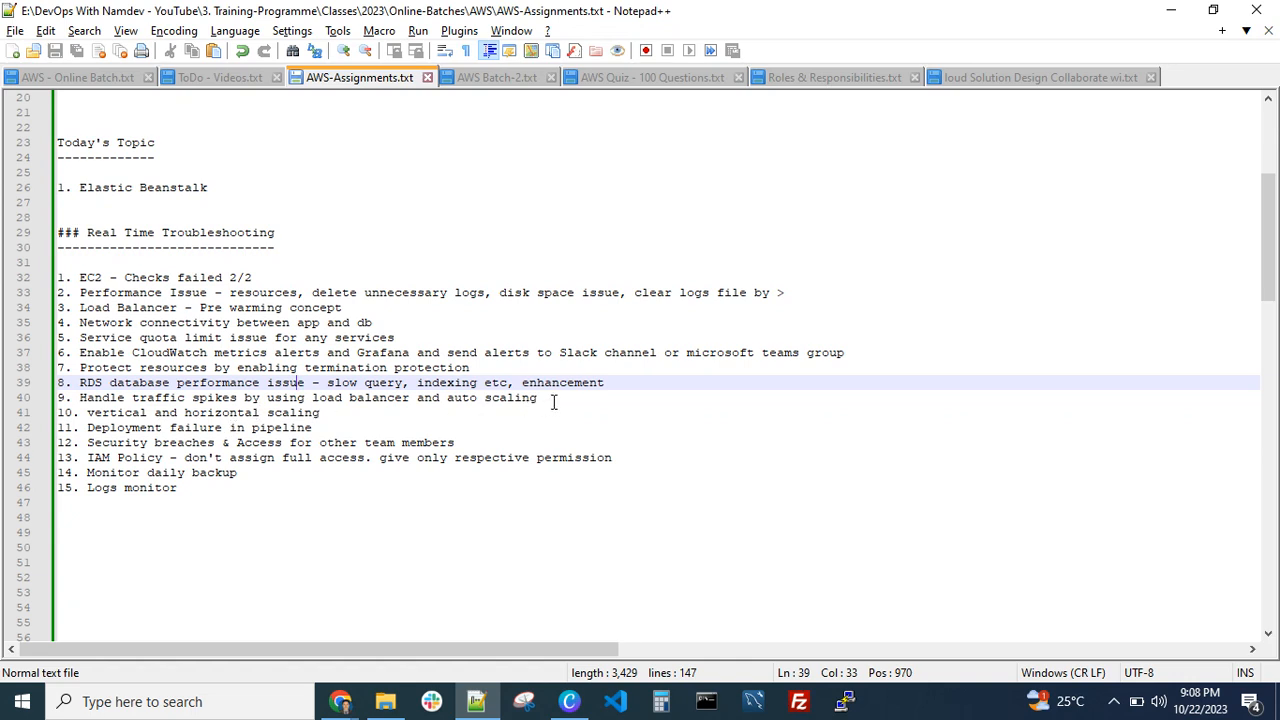
pyautogui.moveTo(553, 402); pyautogui.dragTo(88, 408)
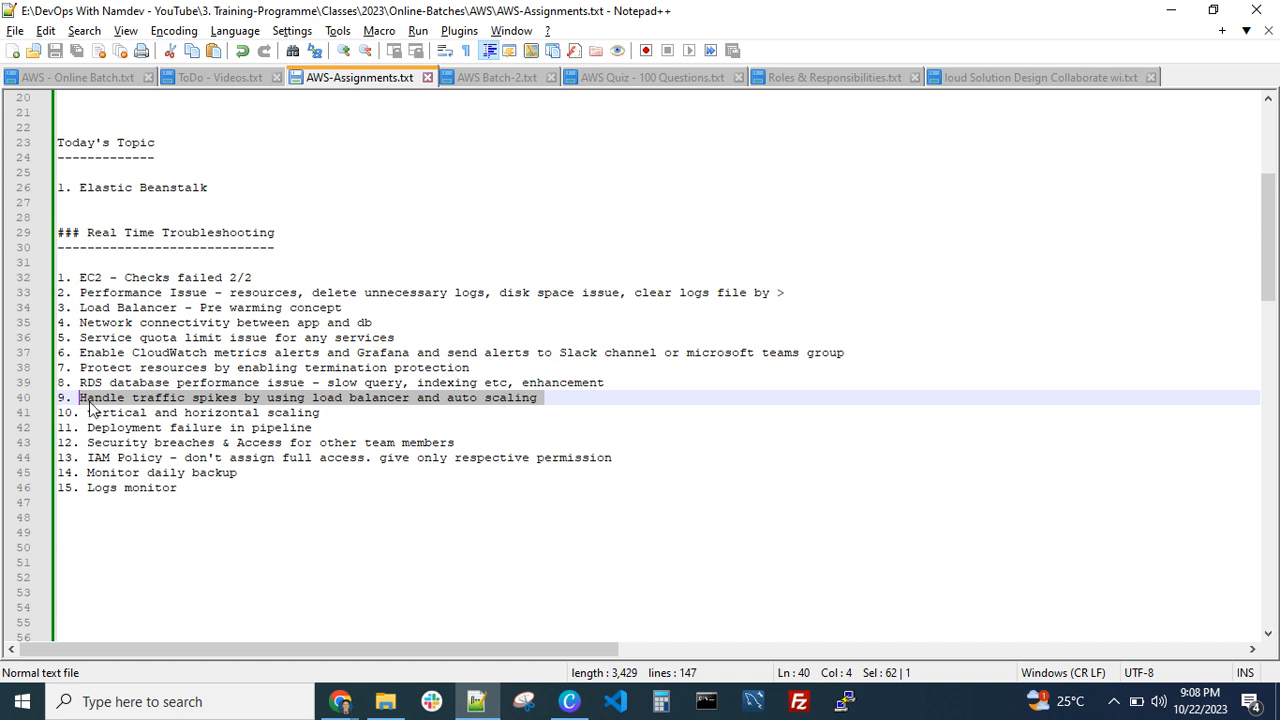
pyautogui.click(386, 411)
pyautogui.click(397, 399)
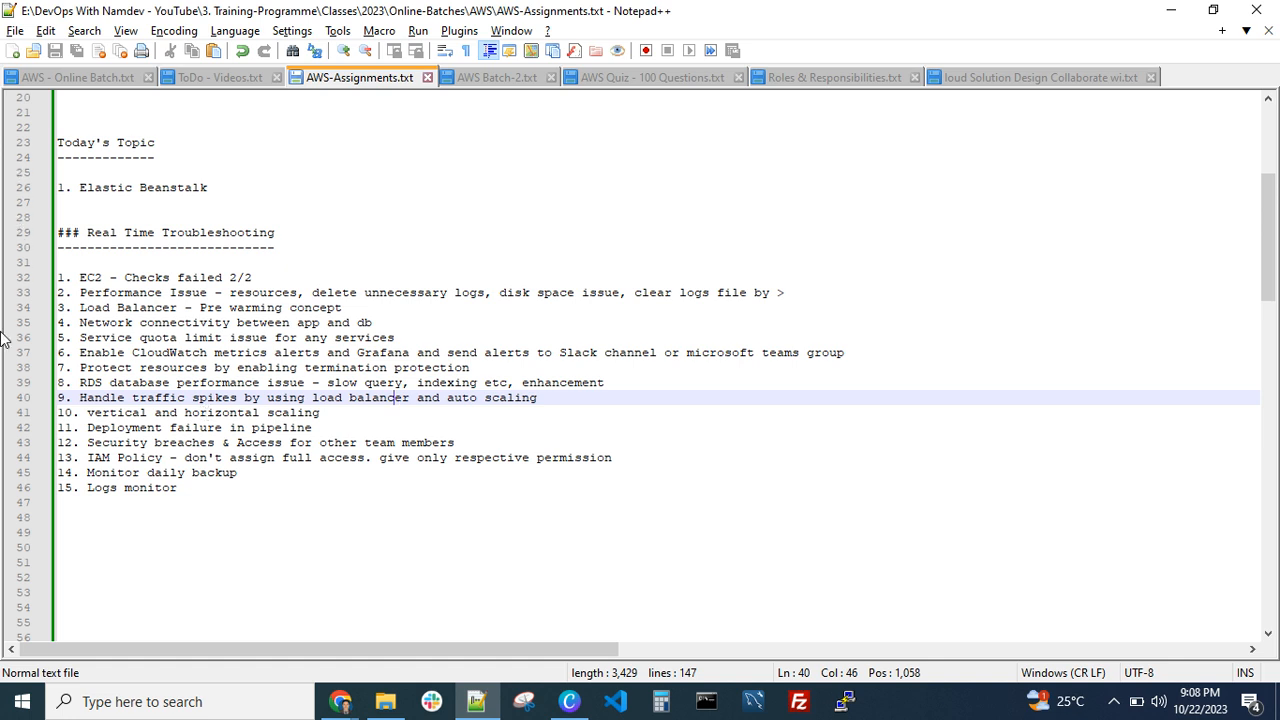
pyautogui.click(558, 400)
pyautogui.moveTo(559, 398); pyautogui.dragTo(277, 403)
pyautogui.click(411, 408)
pyautogui.click(534, 401)
# Highlight the notes entry about vertical and horizontal scaling
pyautogui.moveTo(328, 412); pyautogui.dragTo(72, 412)
pyautogui.click(252, 412)
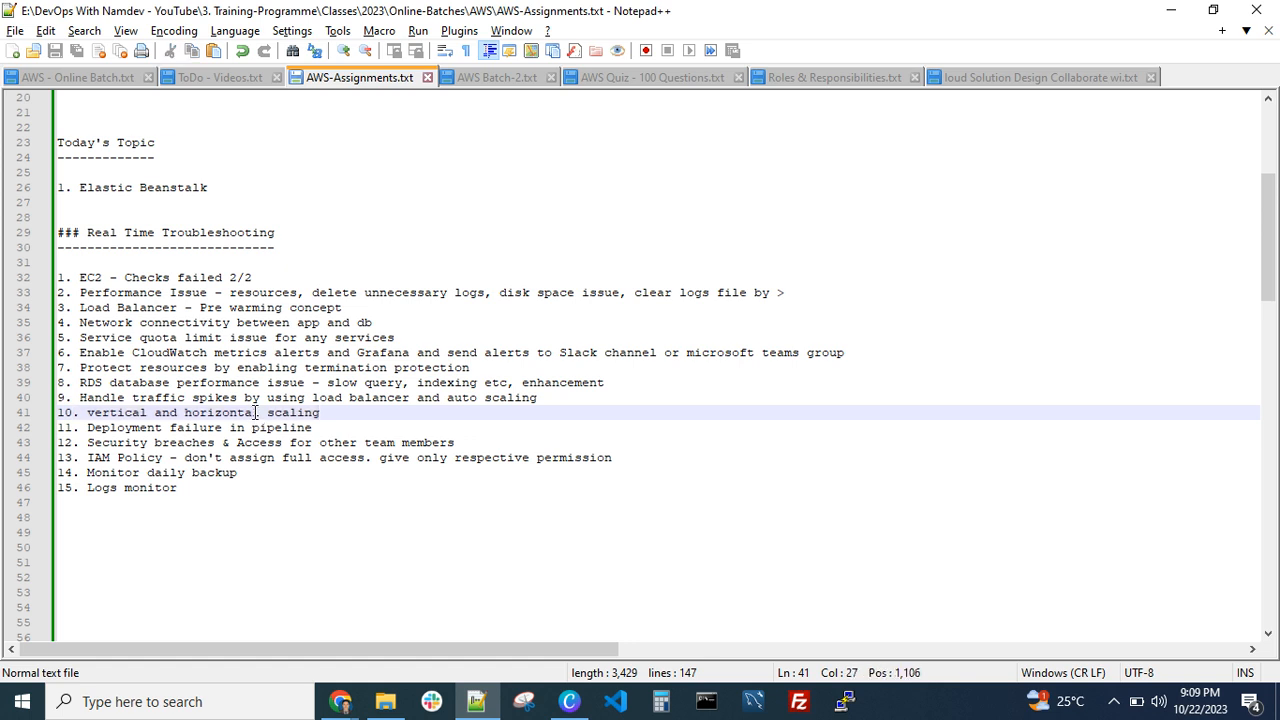
pyautogui.click(123, 414)
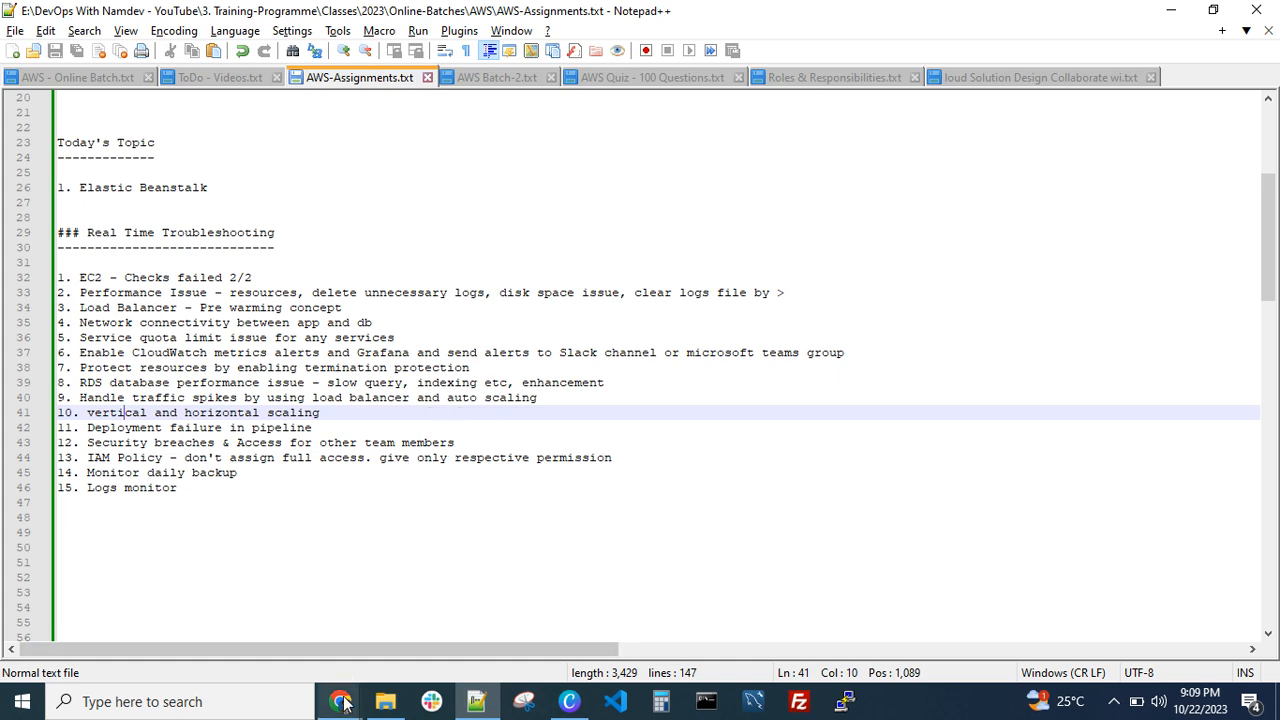
# Switch to the RDS console in Chrome, look through its navigation sections and refresh the databases list
pyautogui.moveTo(342, 703)
pyautogui.click(196, 648)
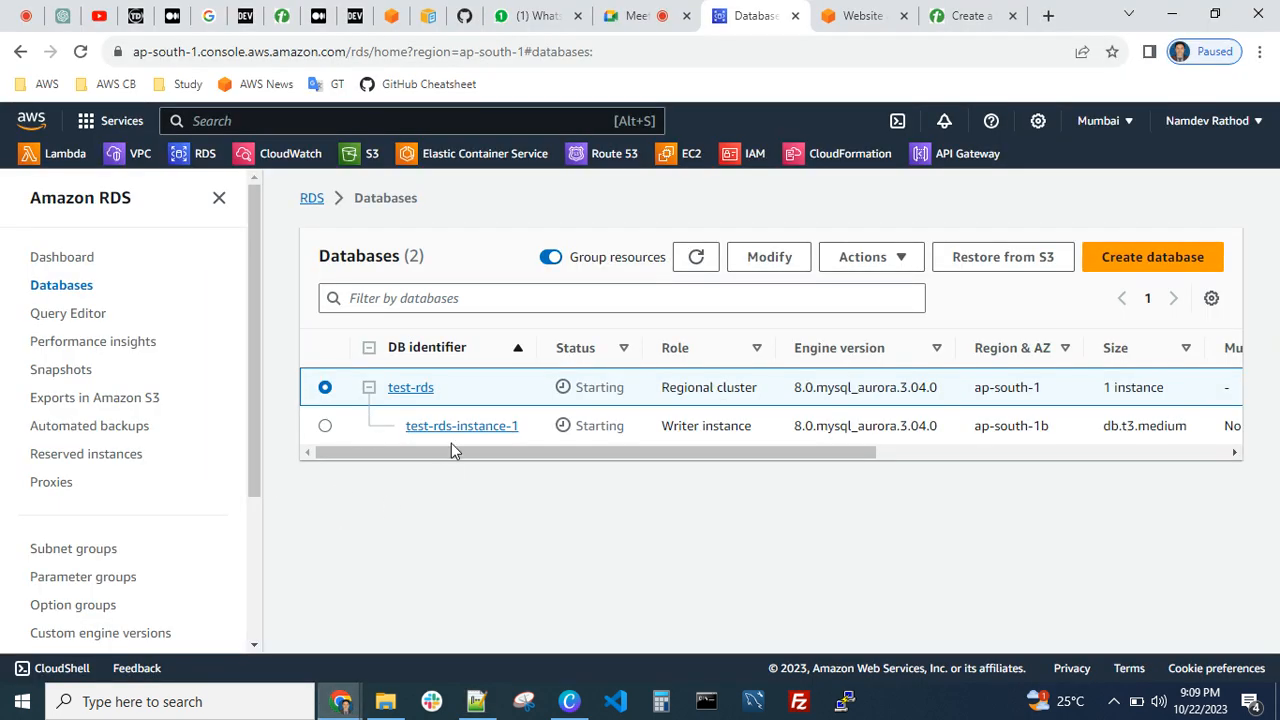
pyautogui.scroll(-3, 123, 437)
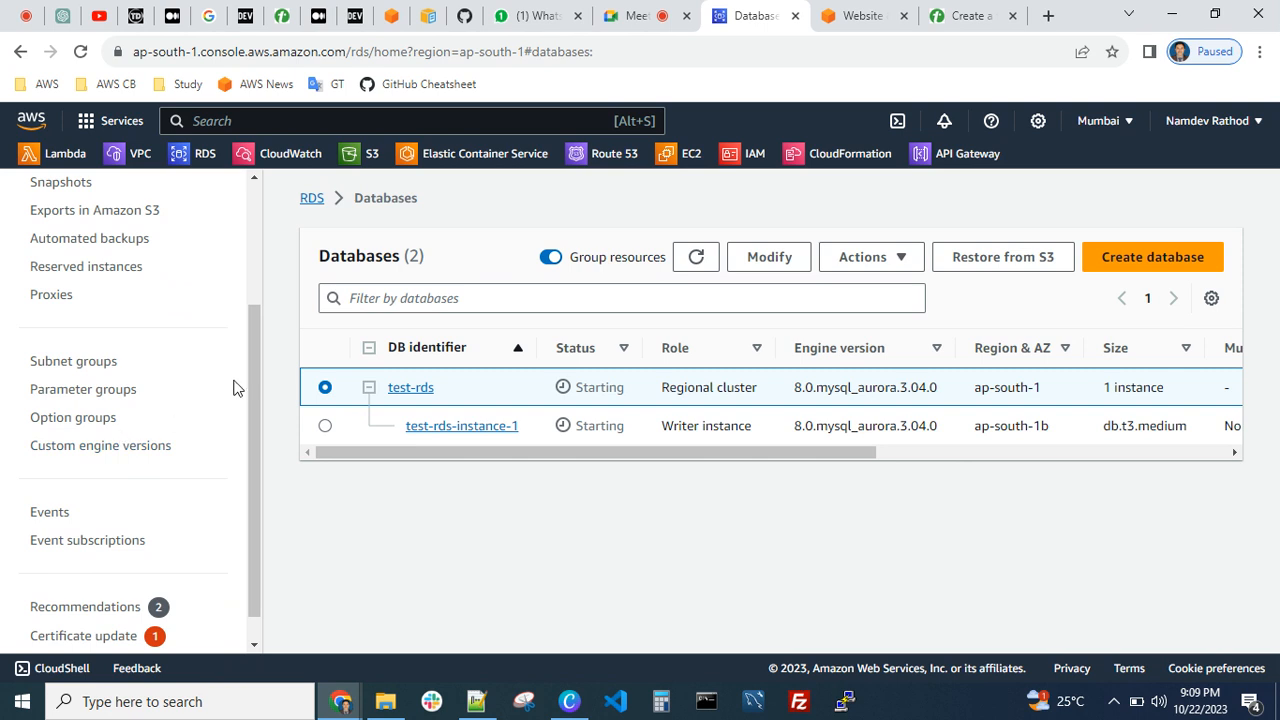
pyautogui.moveTo(254, 396); pyautogui.dragTo(260, 294)
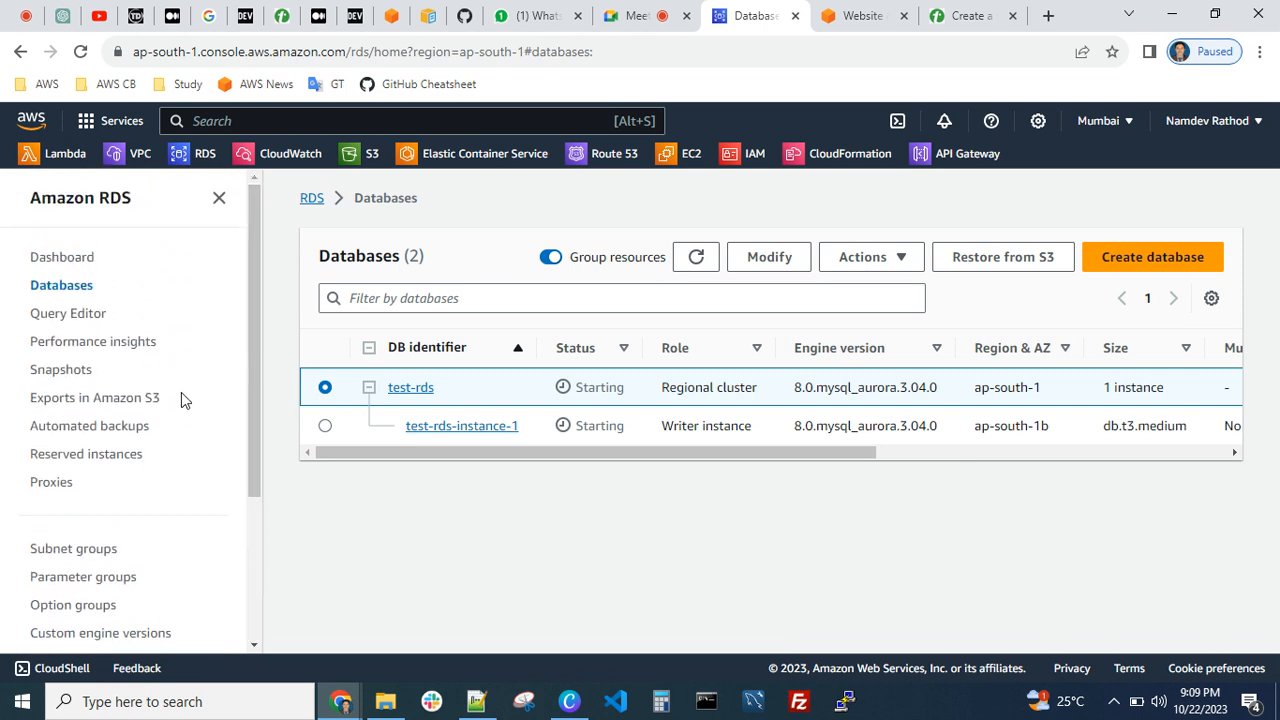
pyautogui.scroll(-3, 134, 464)
pyautogui.scroll(-1, 126, 449)
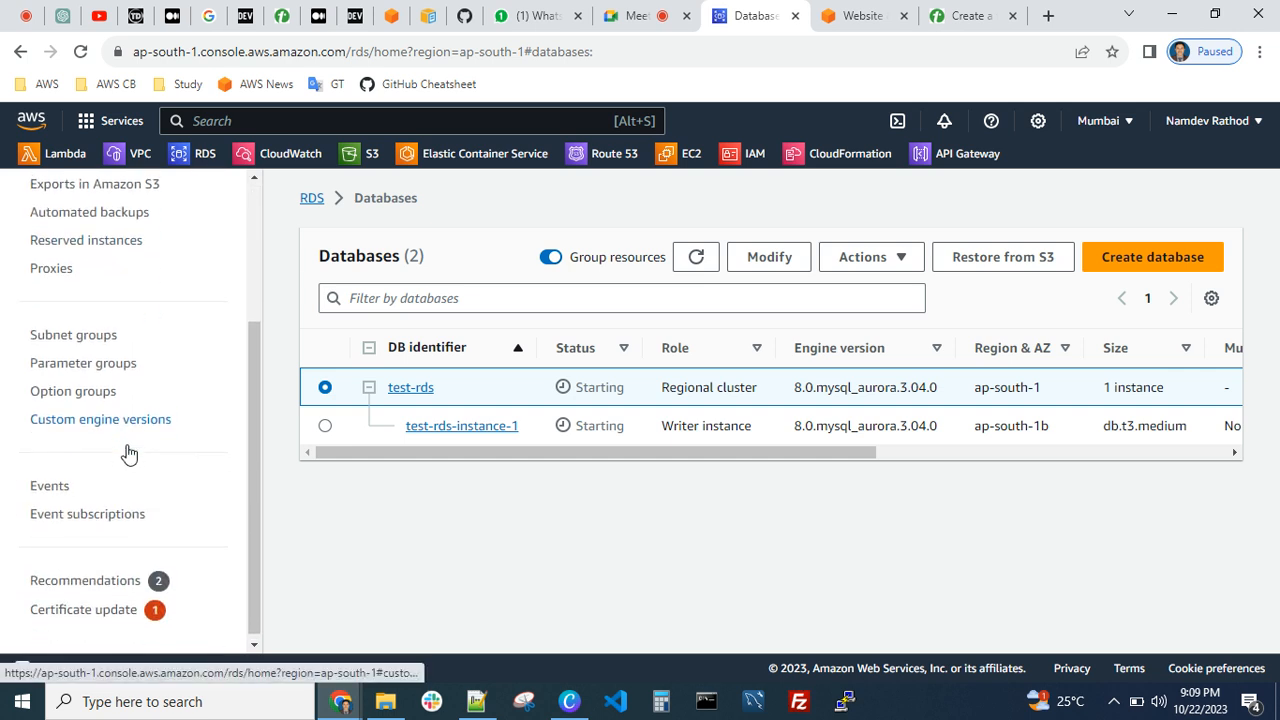
pyautogui.scroll(3, 128, 452)
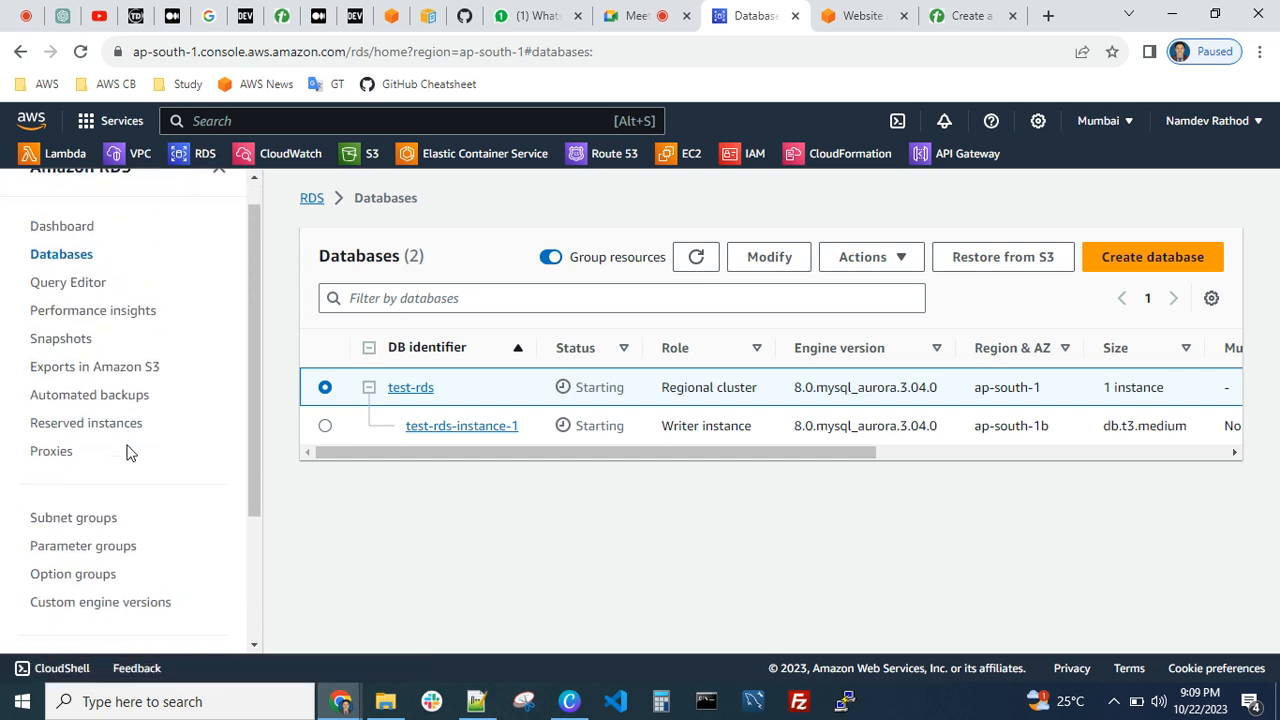
pyautogui.click(696, 262)
pyautogui.scroll(1, 128, 515)
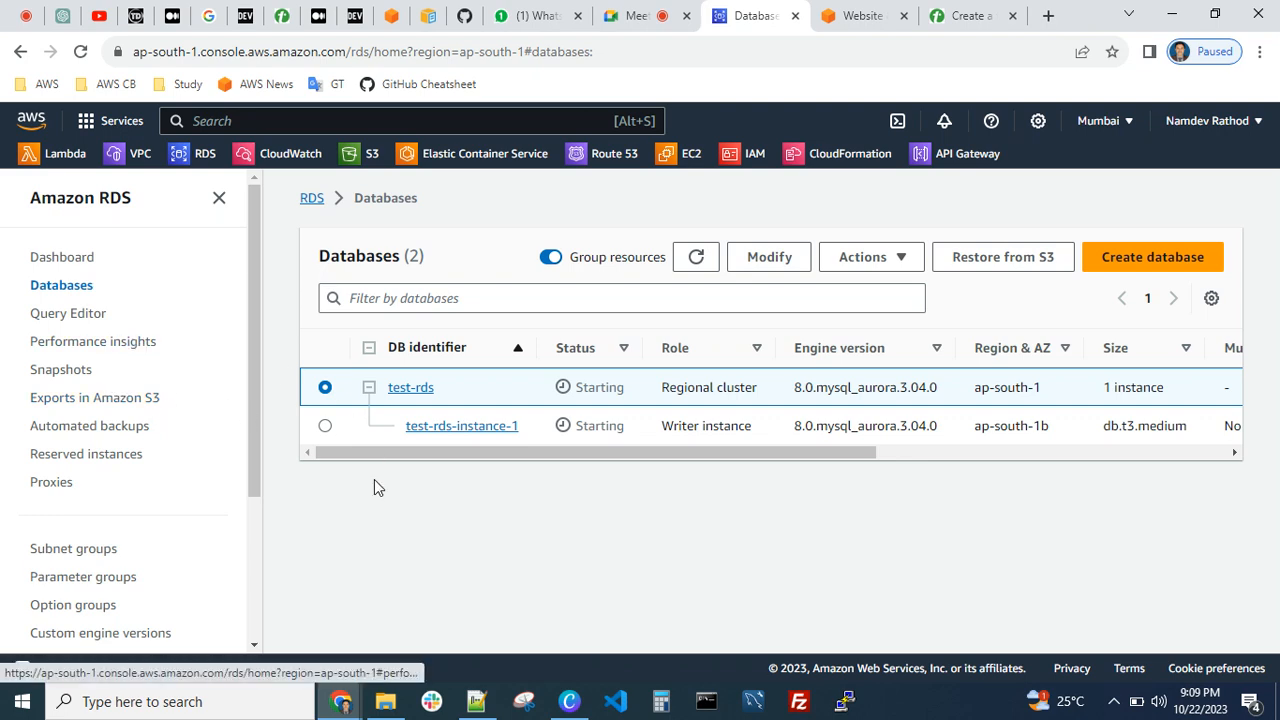
# Return to the notes in Notepad++ and highlight the word "vertical" in the scaling line
pyautogui.click(476, 701)
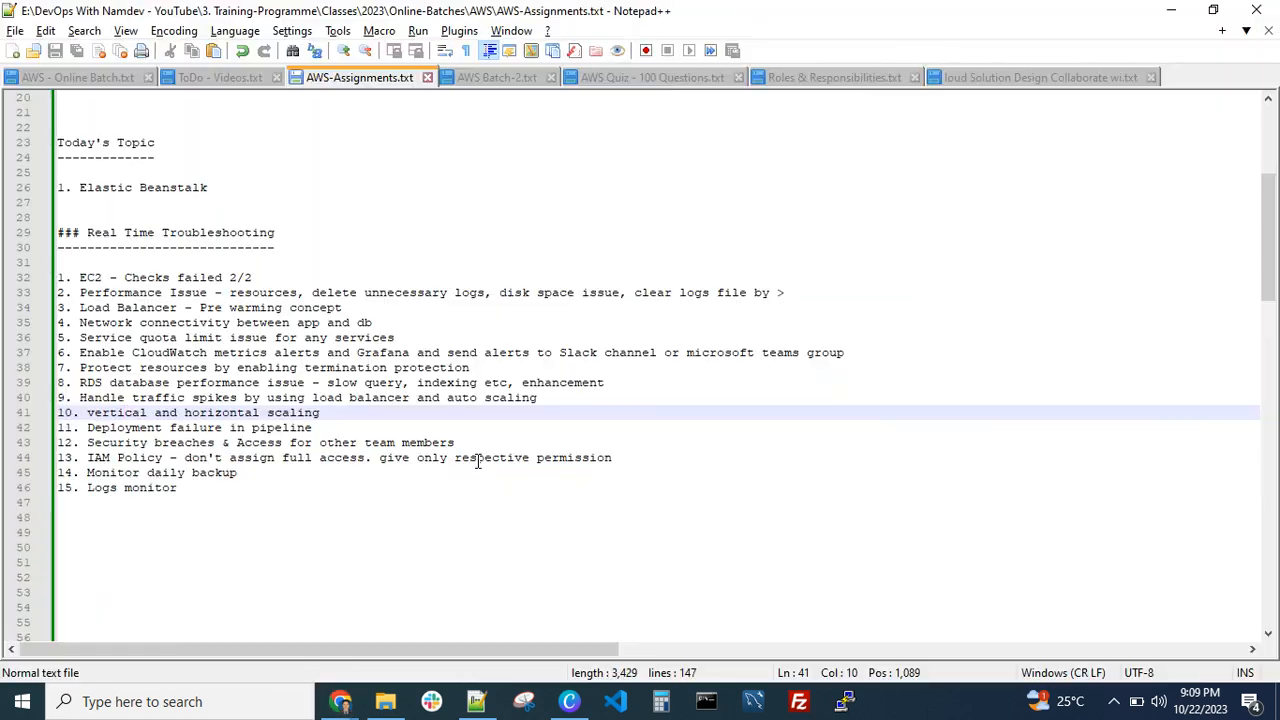
pyautogui.click(118, 415)
pyautogui.doubleClick(90, 415)
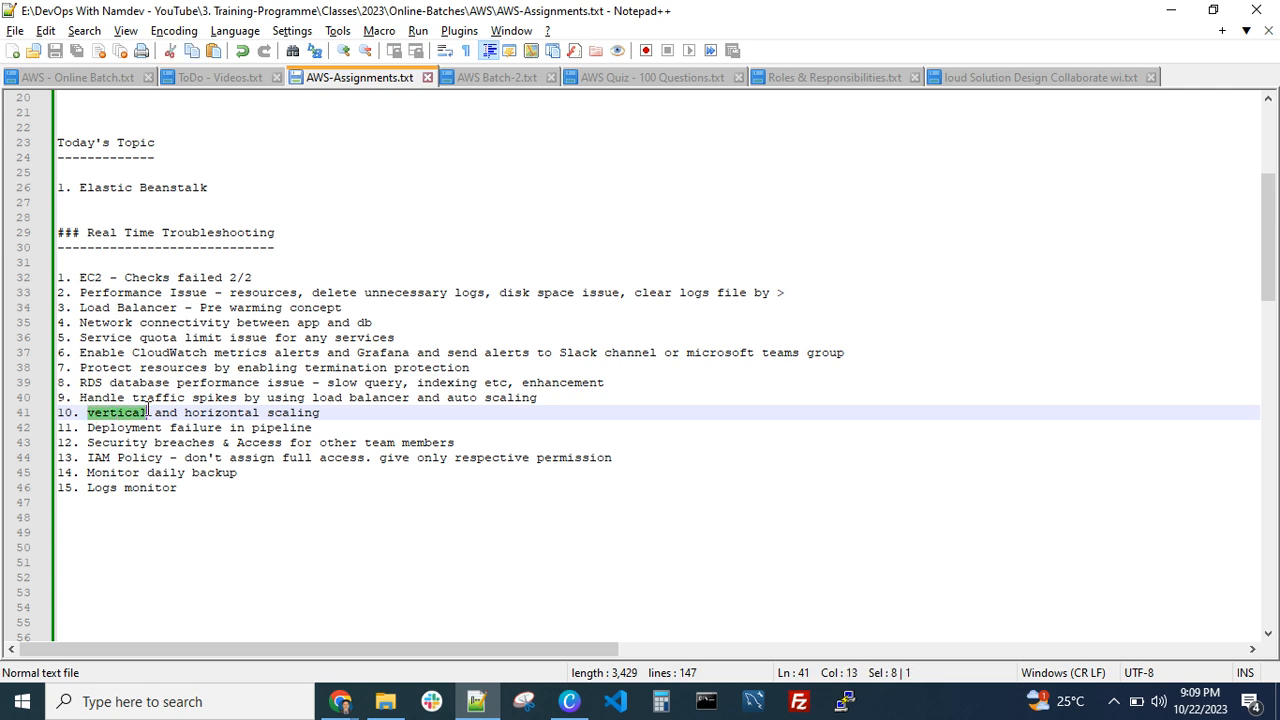
pyautogui.hotkey('ctrl', 'u')
pyautogui.click(267, 415)
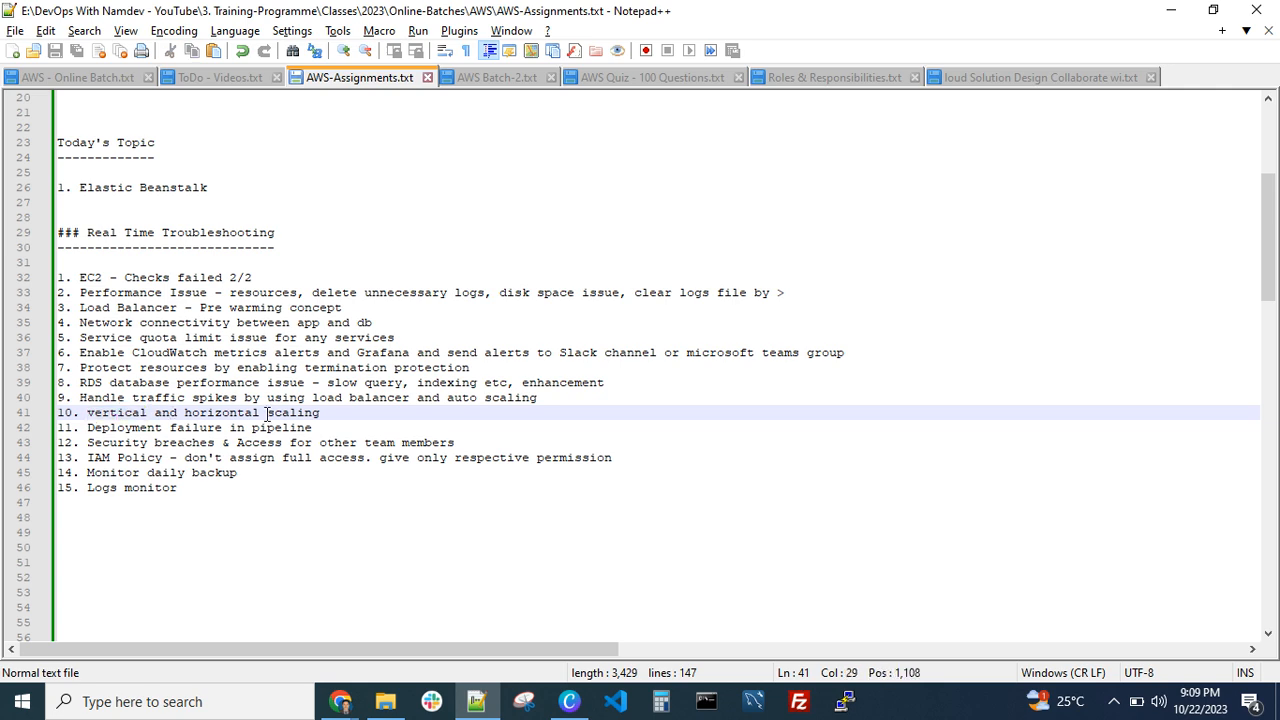
# Switch to the Tutorialspoint online whiteboard in Chrome and add a new blank board
pyautogui.click(341, 701)
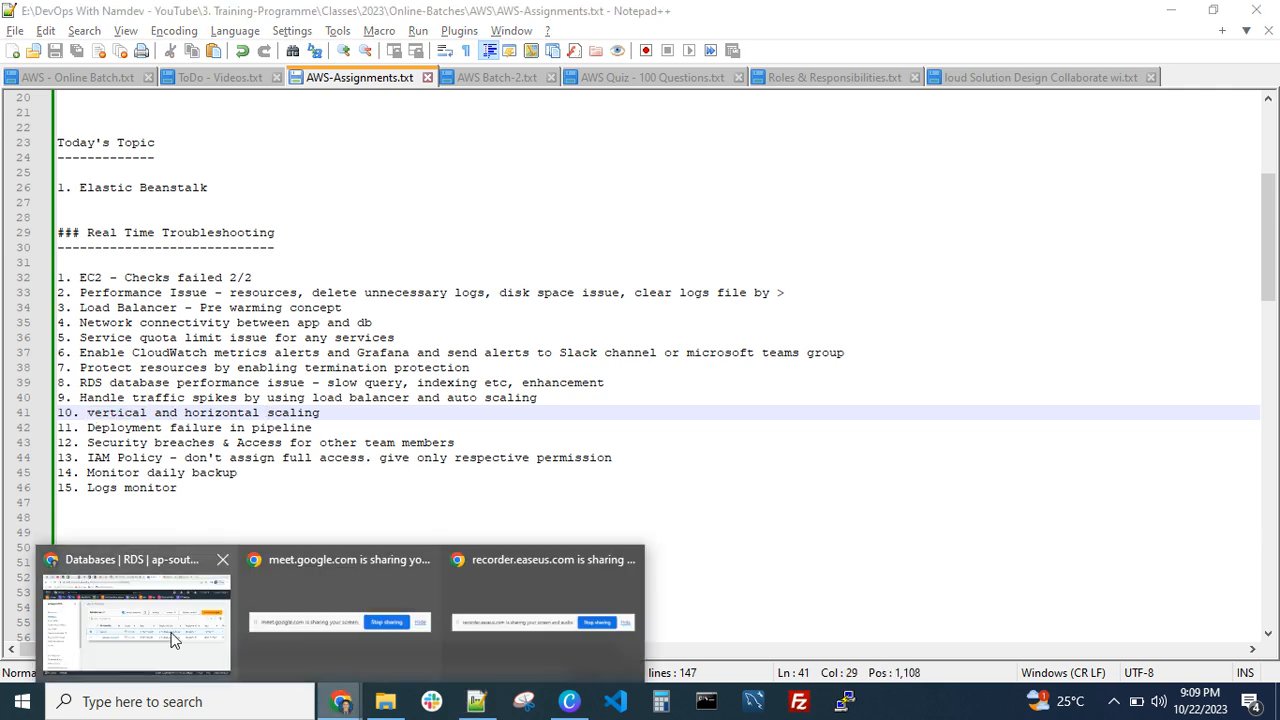
pyautogui.click(170, 640)
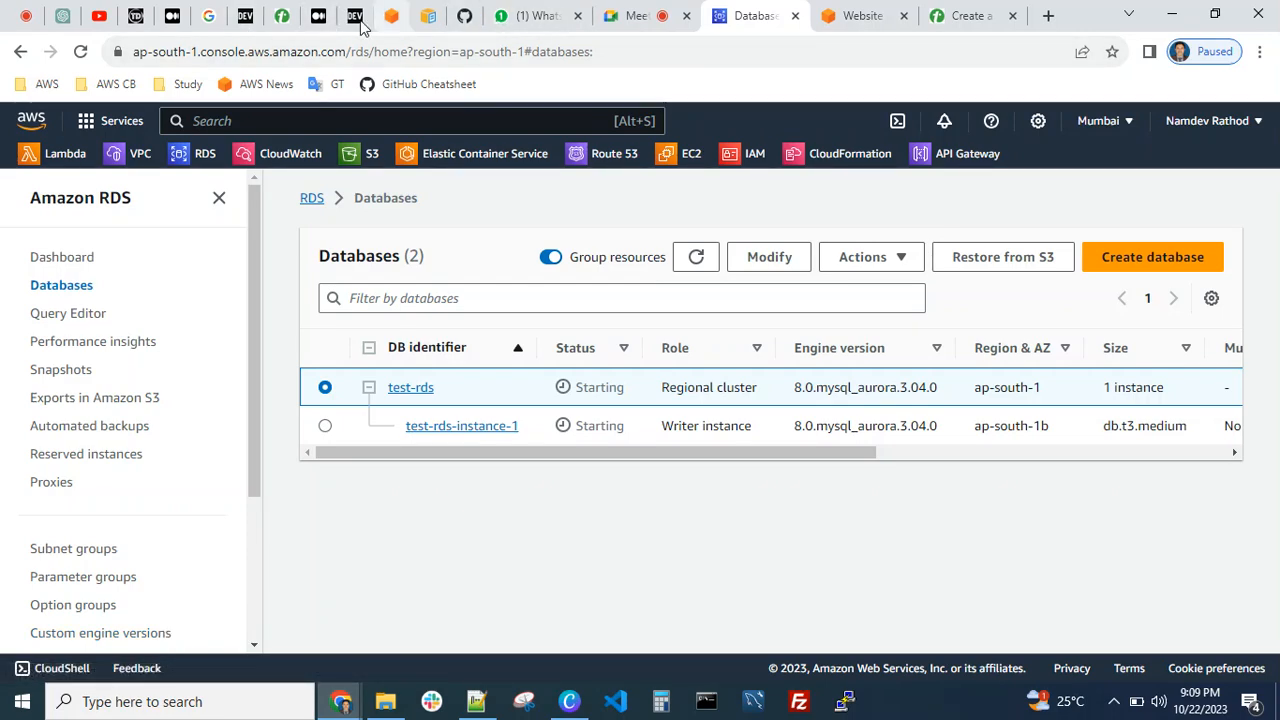
pyautogui.click(282, 15)
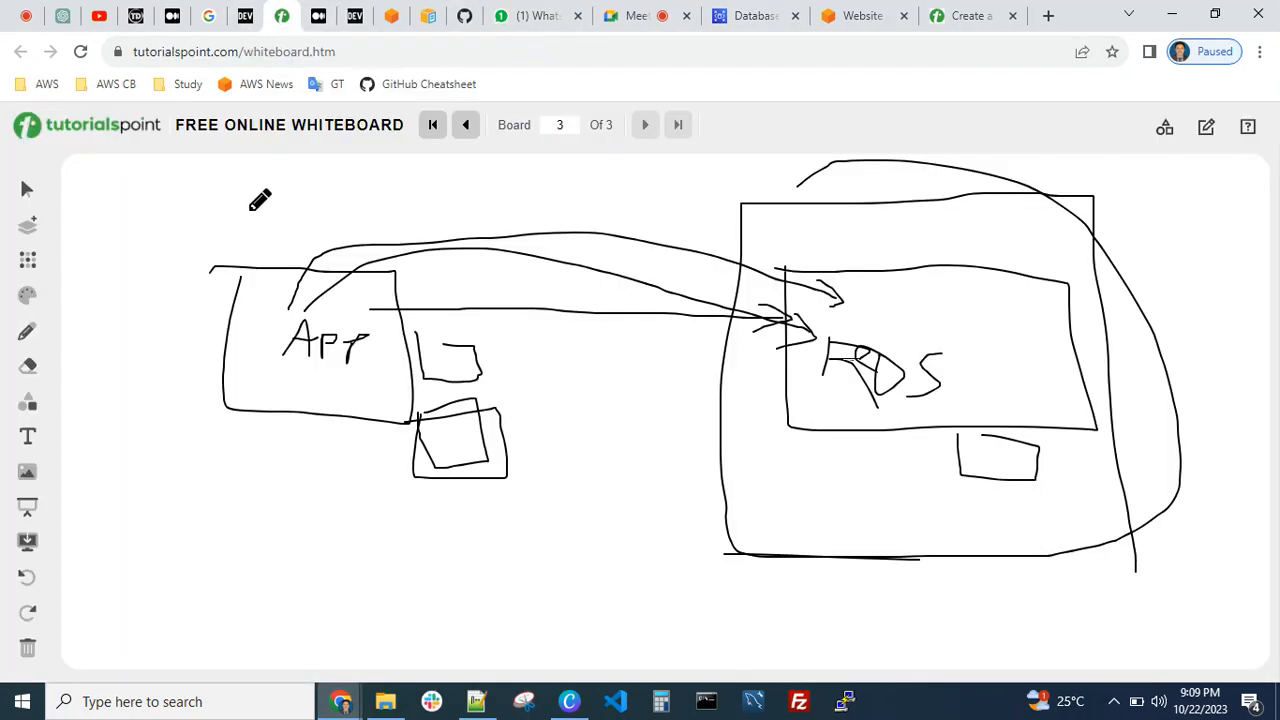
pyautogui.click(28, 227)
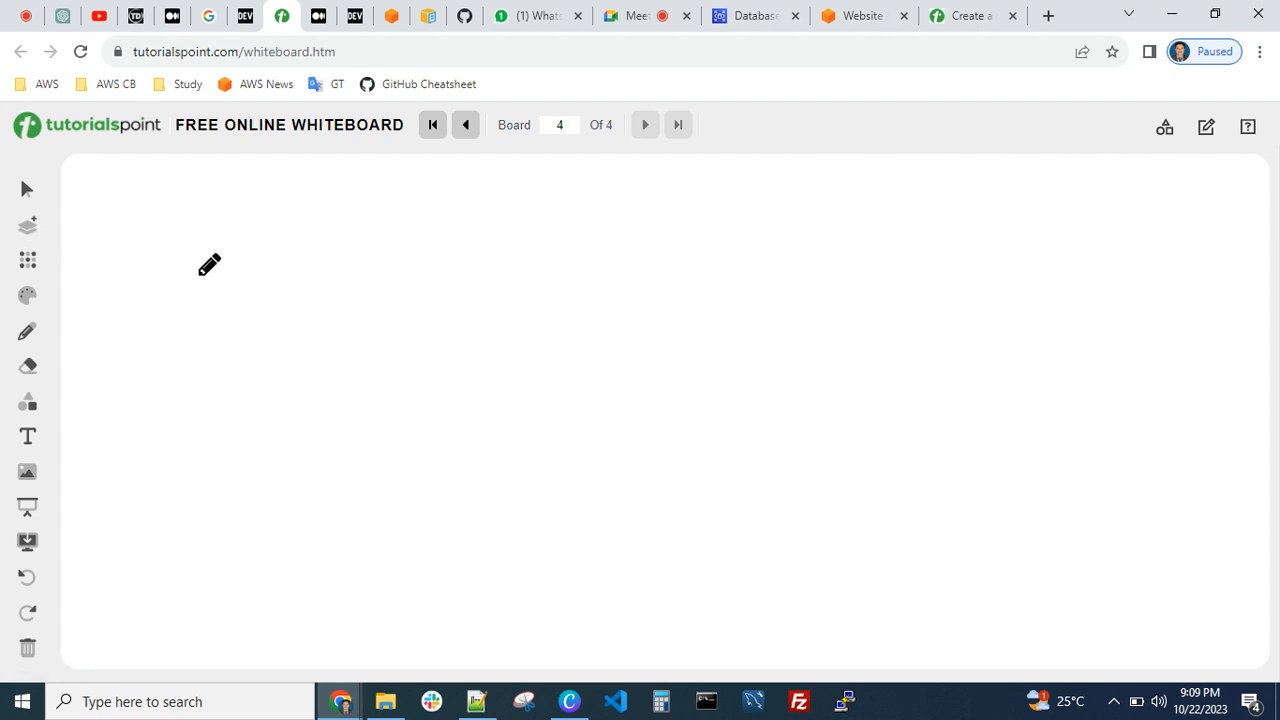
pyautogui.moveTo(199, 271)
pyautogui.mouseDown()
pyautogui.moveTo(176, 543)
pyautogui.moveTo(387, 558)
pyautogui.moveTo(394, 370)
pyautogui.moveTo(371, 271)
pyautogui.moveTo(193, 266)
pyautogui.mouseUp()
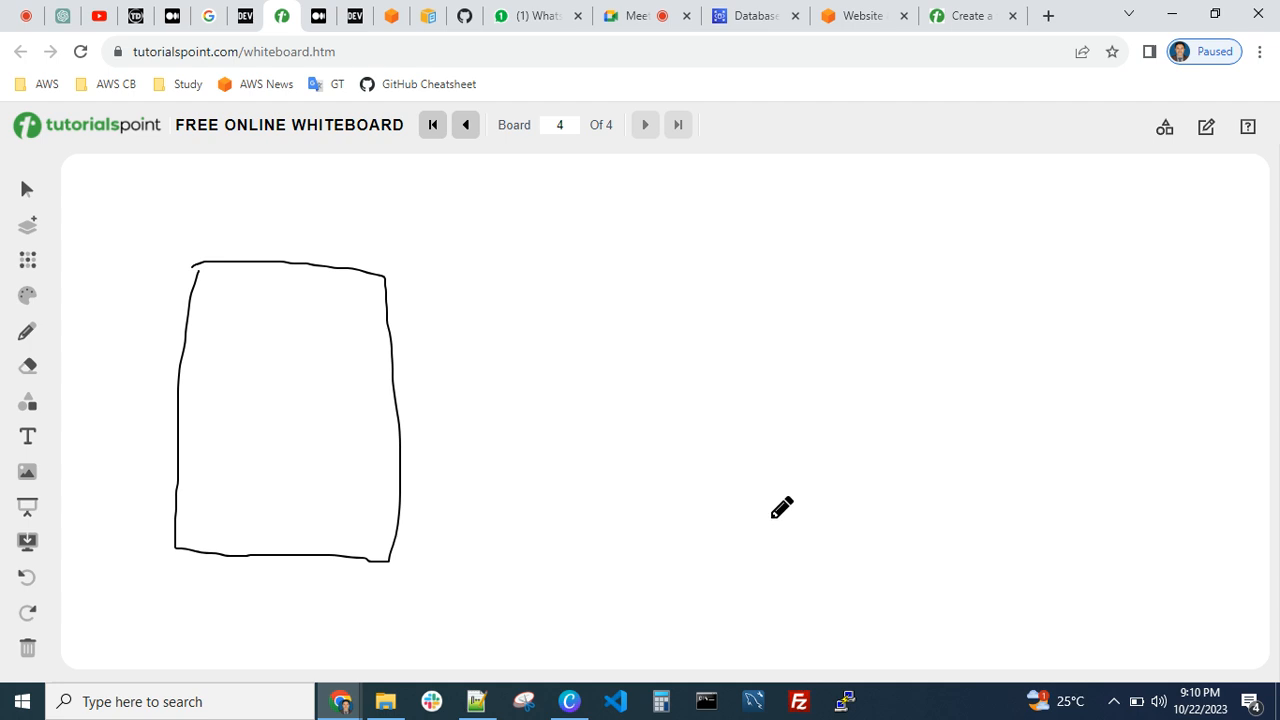
pyautogui.click(628, 20)
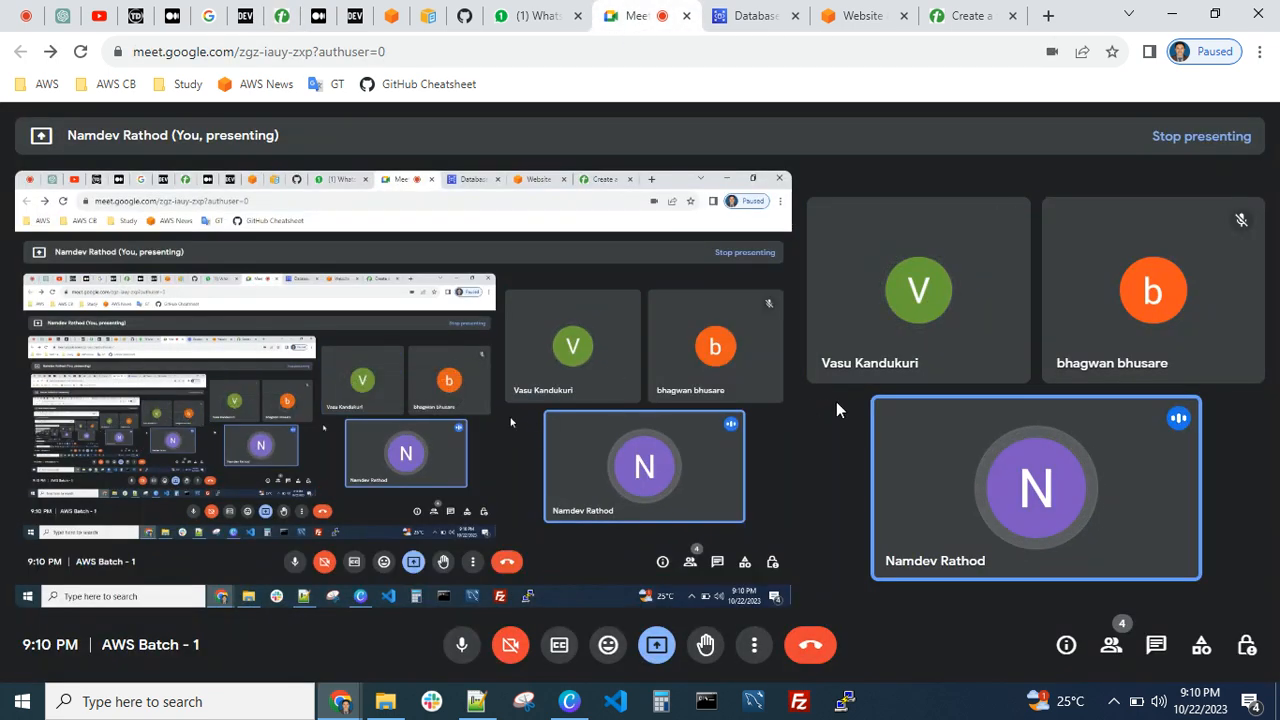
pyautogui.click(960, 292)
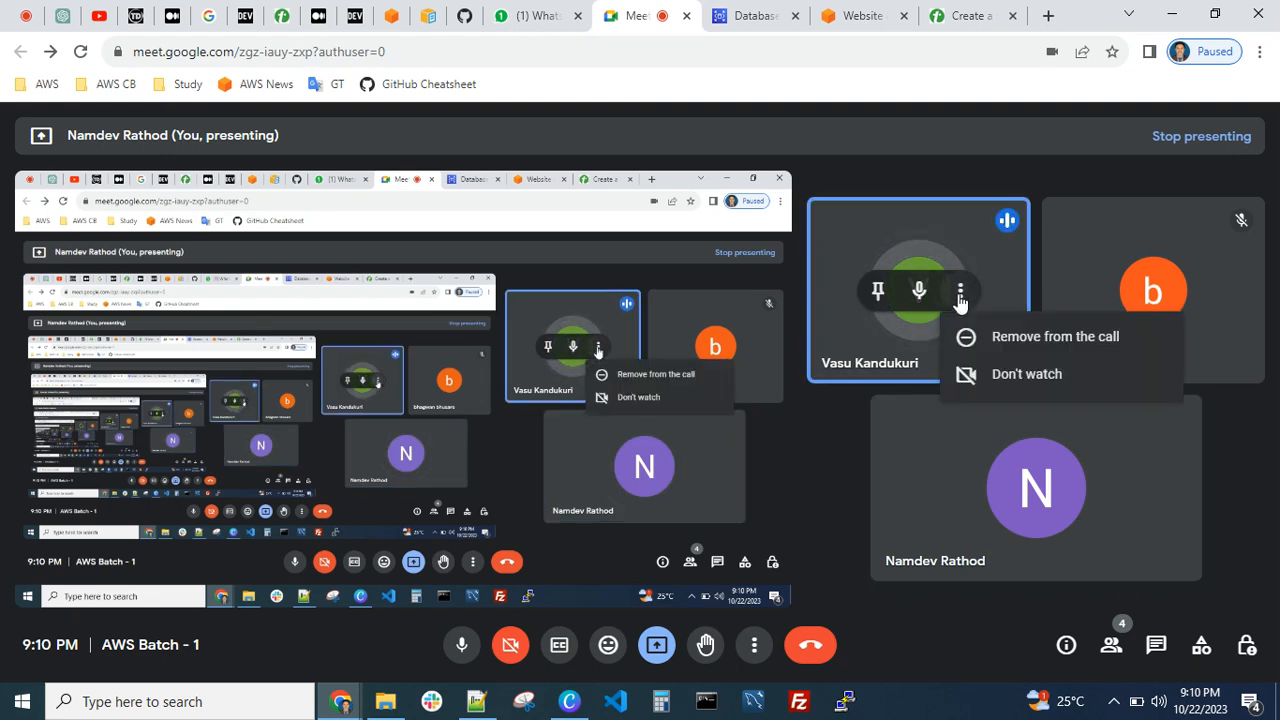
pyautogui.click(810, 445)
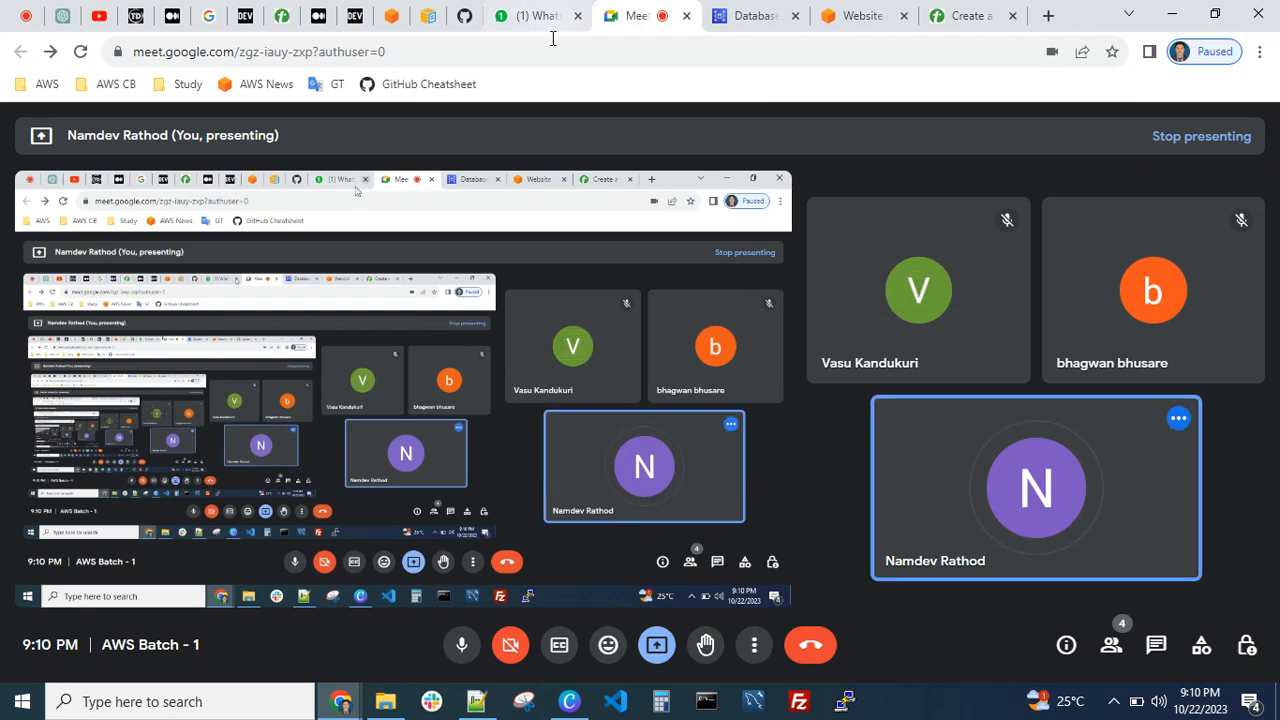
pyautogui.click(283, 17)
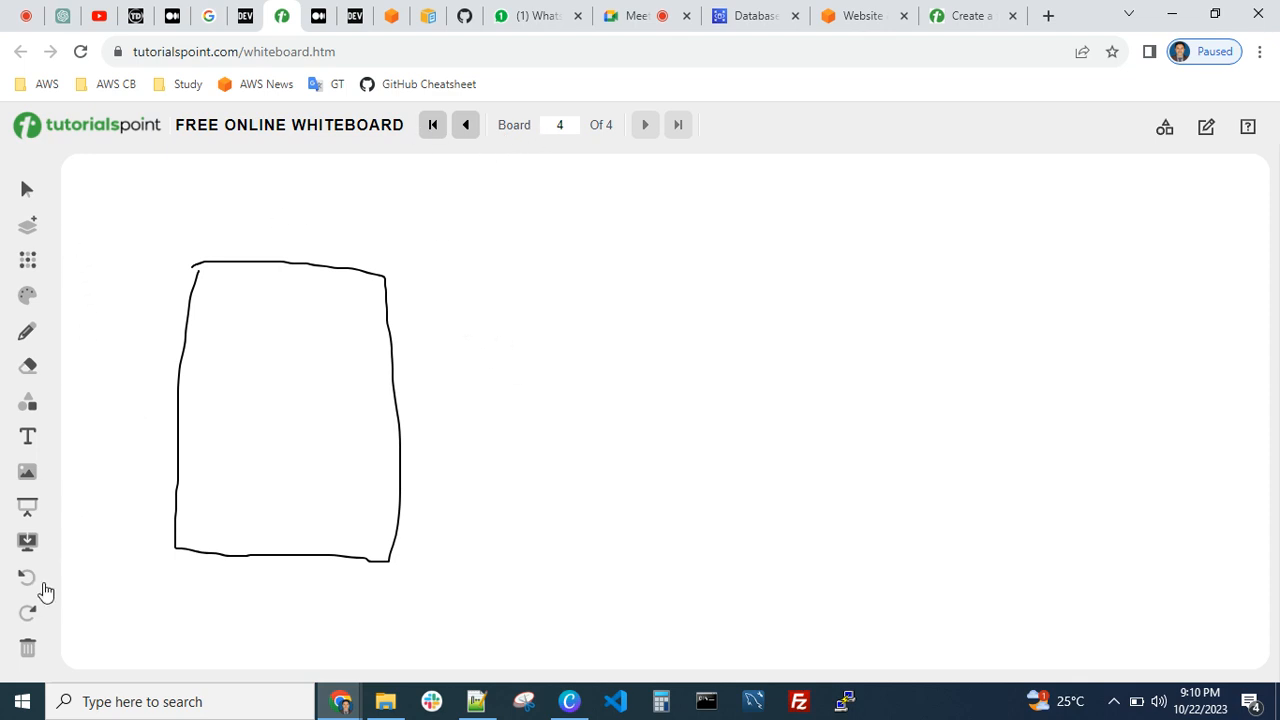
pyautogui.click(27, 647)
pyautogui.click(608, 451)
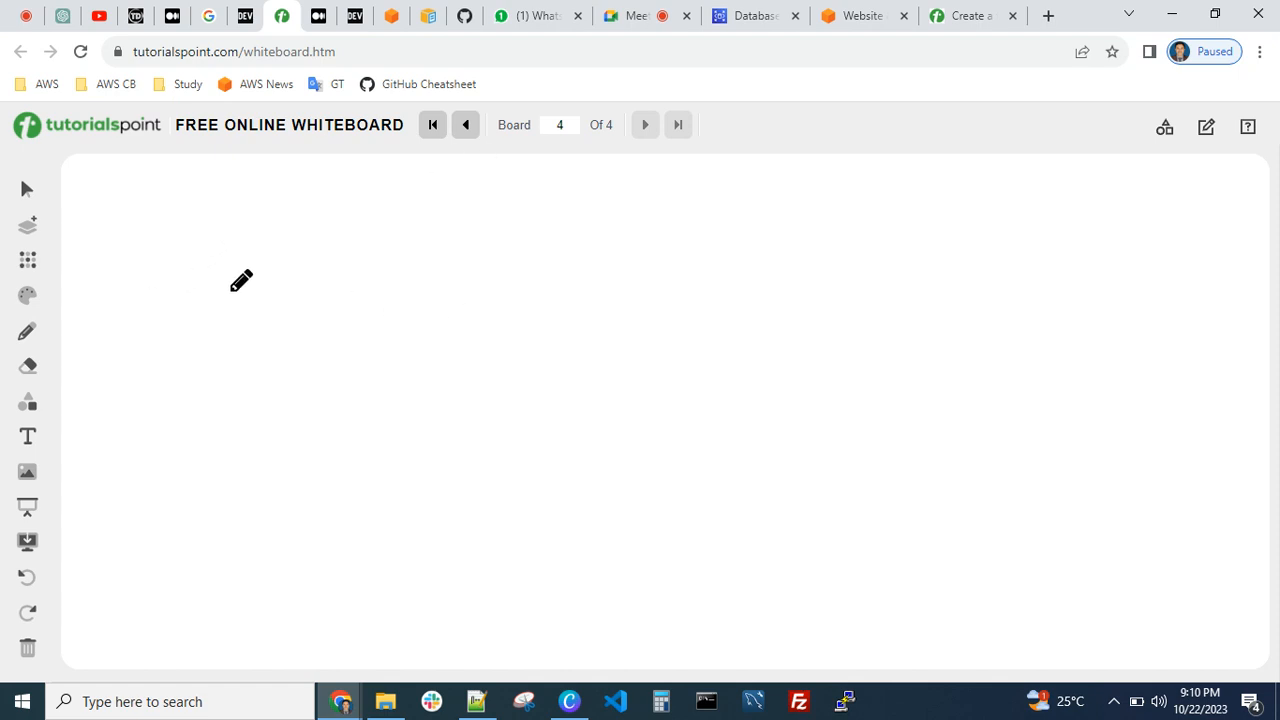
# Draw a tall freehand box for a server, undo its dividing line and write "2 GB" inside the box
pyautogui.moveTo(207, 310)
pyautogui.mouseDown()
pyautogui.moveTo(236, 503)
pyautogui.moveTo(341, 511)
pyautogui.moveTo(356, 355)
pyautogui.moveTo(306, 318)
pyautogui.moveTo(205, 313)
pyautogui.mouseUp()
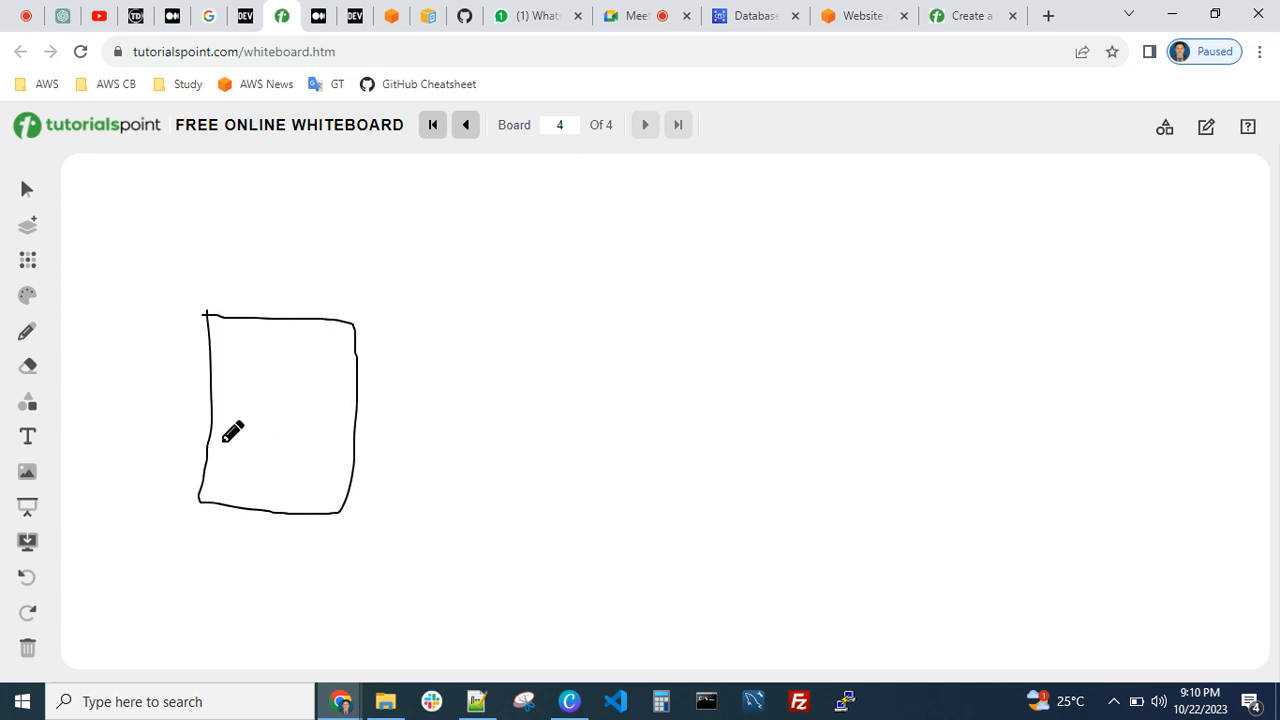
pyautogui.moveTo(211, 404); pyautogui.dragTo(351, 415)
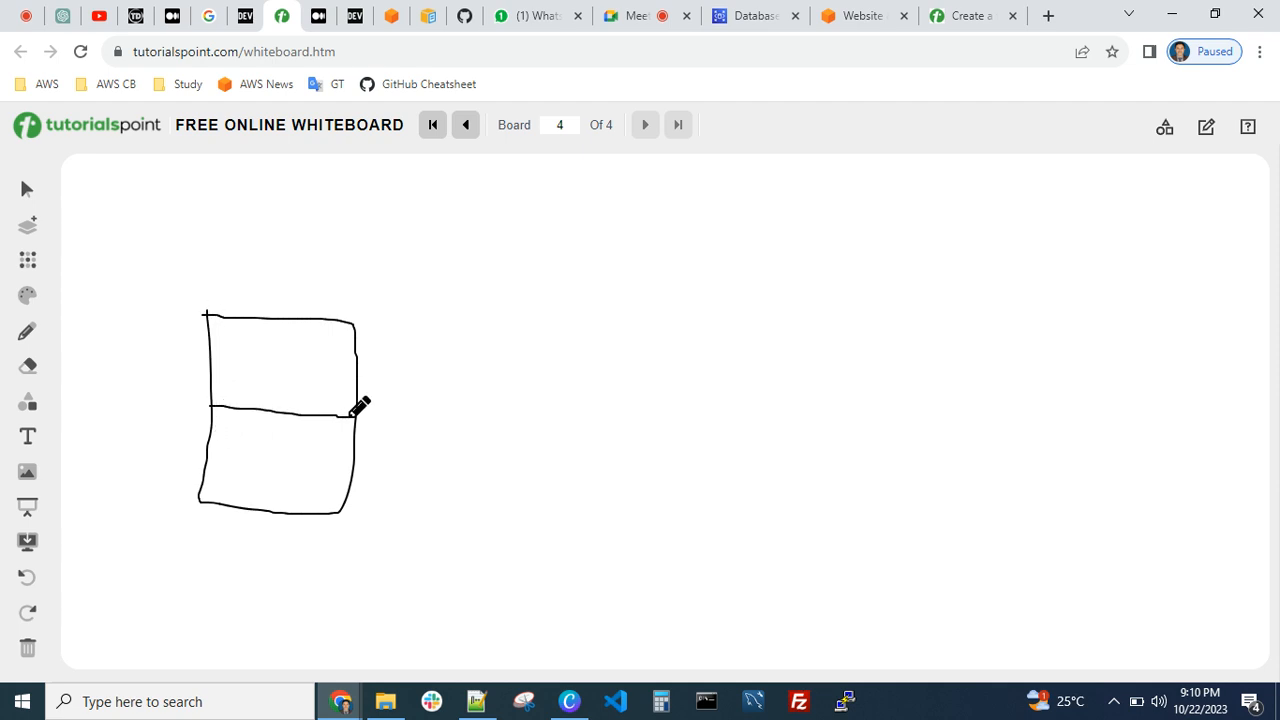
pyautogui.hotkey('ctrl', 'z')
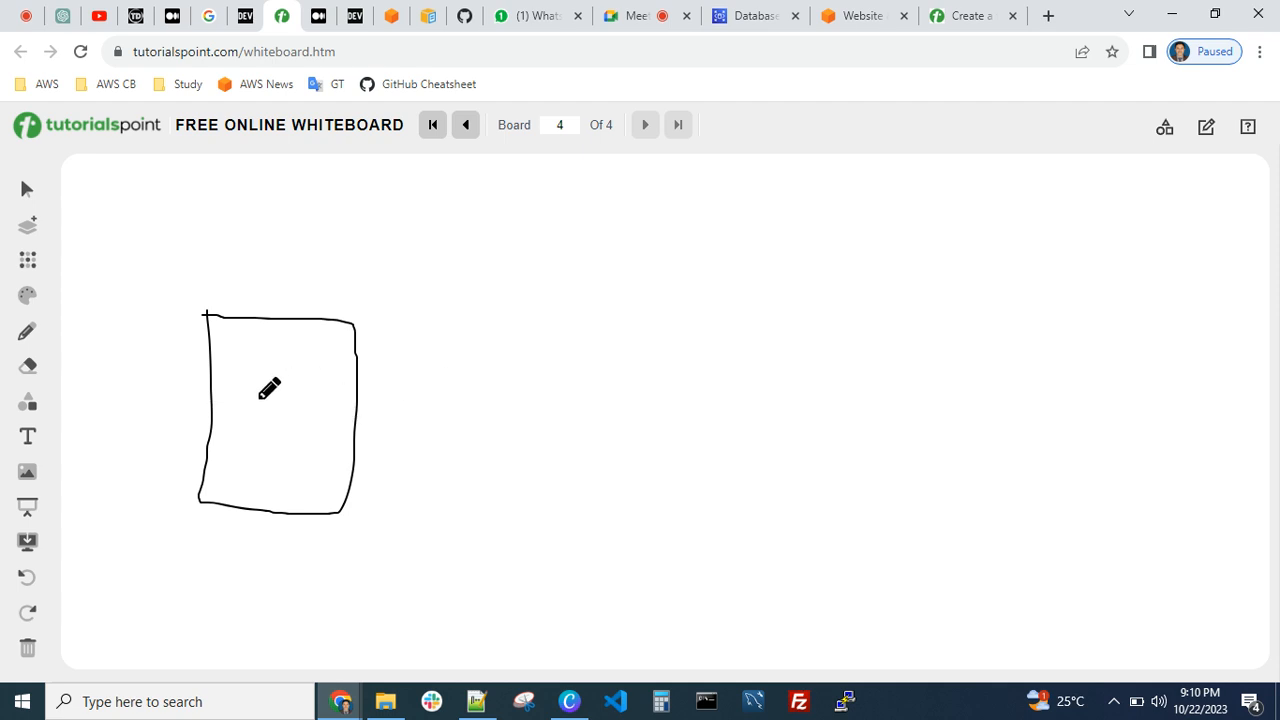
pyautogui.moveTo(259, 397); pyautogui.dragTo(336, 440)
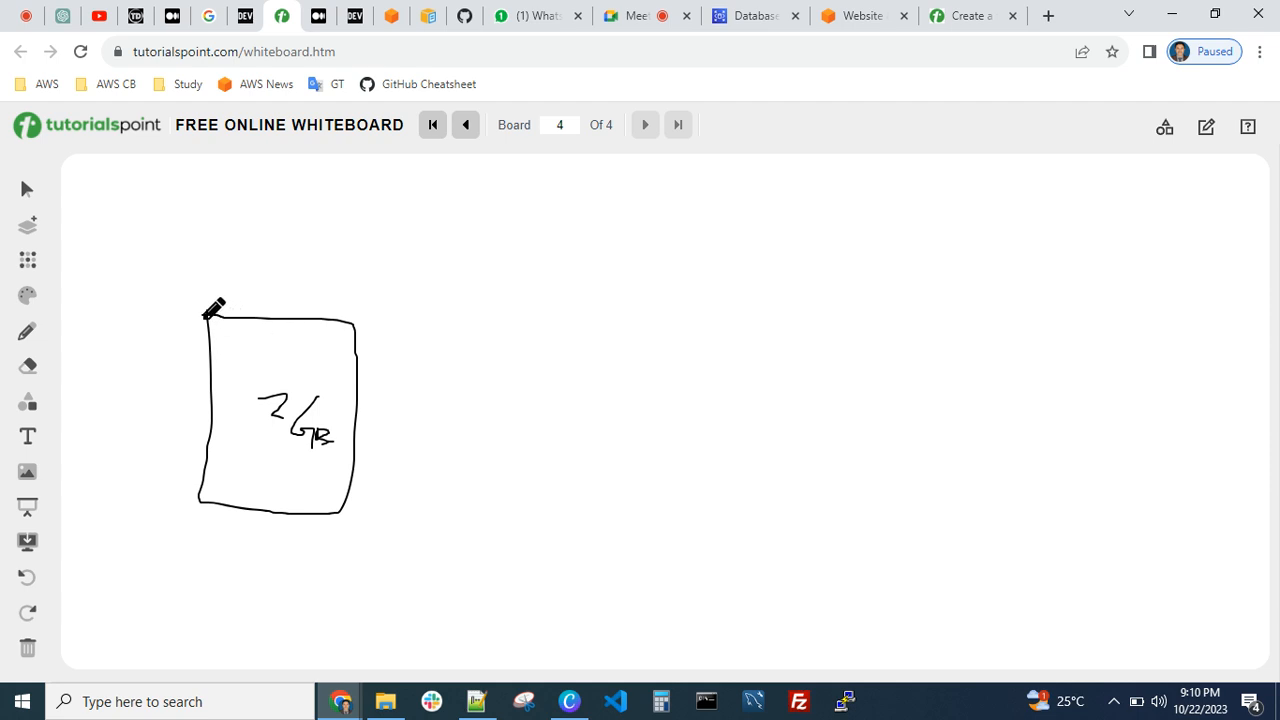
# Extend the 2 GB server box upward with a second section and write a memory label inside it to illustrate vertical scaling
pyautogui.moveTo(204, 314)
pyautogui.mouseDown()
pyautogui.moveTo(220, 227)
pyautogui.moveTo(337, 214)
pyautogui.moveTo(364, 302)
pyautogui.moveTo(342, 348)
pyautogui.mouseUp()
pyautogui.moveTo(289, 441); pyautogui.dragTo(308, 434)
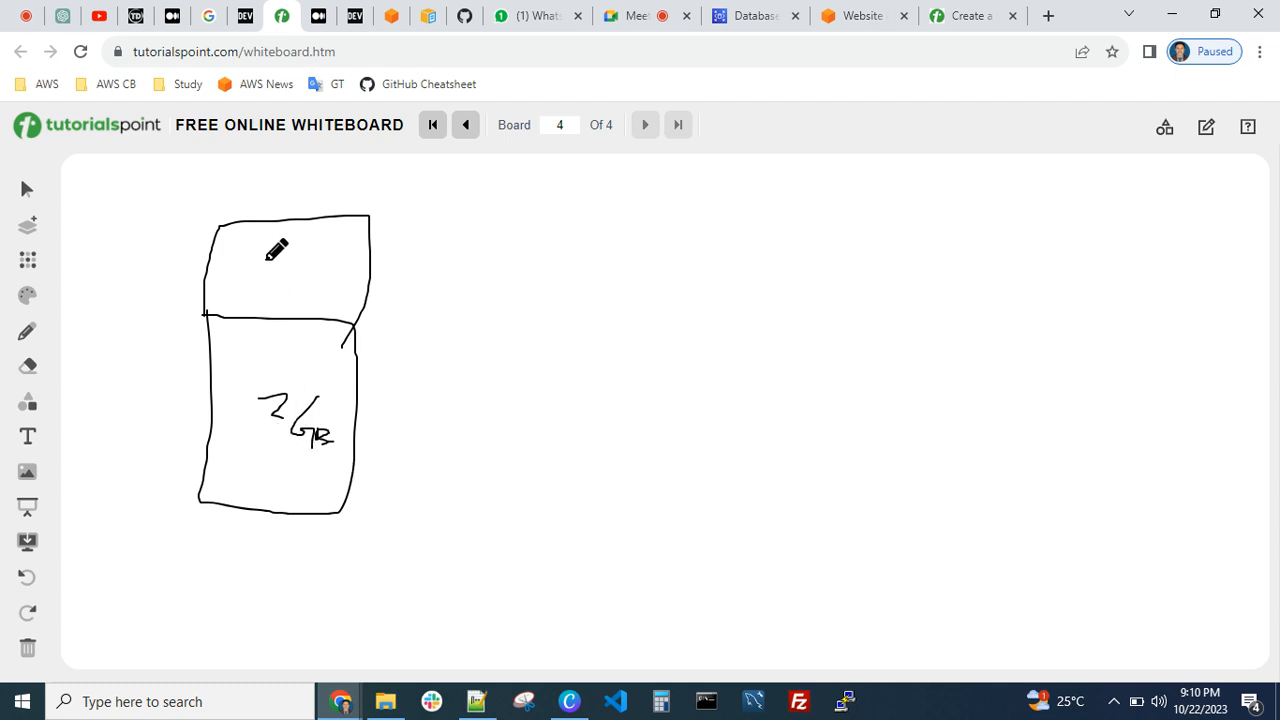
pyautogui.moveTo(266, 259)
pyautogui.mouseDown()
pyautogui.moveTo(258, 282)
pyautogui.moveTo(285, 296)
pyautogui.moveTo(280, 283)
pyautogui.moveTo(308, 324)
pyautogui.moveTo(288, 312)
pyautogui.mouseUp()
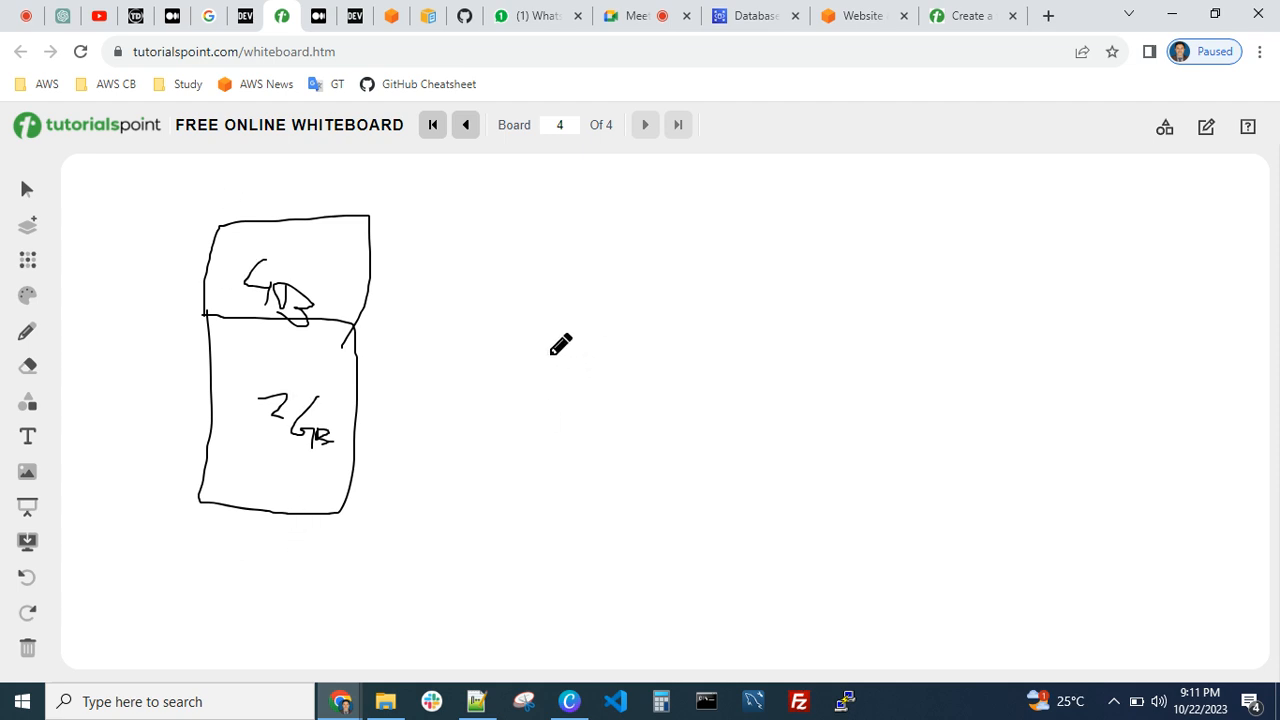
# Draw a separate smaller server box labelled "2 GB" and a wide load balancer bar labelled "LB" above it
pyautogui.moveTo(548, 354)
pyautogui.mouseDown()
pyautogui.moveTo(539, 478)
pyautogui.moveTo(578, 498)
pyautogui.moveTo(645, 496)
pyautogui.moveTo(650, 365)
pyautogui.moveTo(547, 351)
pyautogui.mouseUp()
pyautogui.moveTo(563, 421)
pyautogui.mouseDown()
pyautogui.moveTo(611, 437)
pyautogui.moveTo(634, 423)
pyautogui.moveTo(645, 452)
pyautogui.mouseUp()
pyautogui.moveTo(554, 482); pyautogui.dragTo(582, 470)
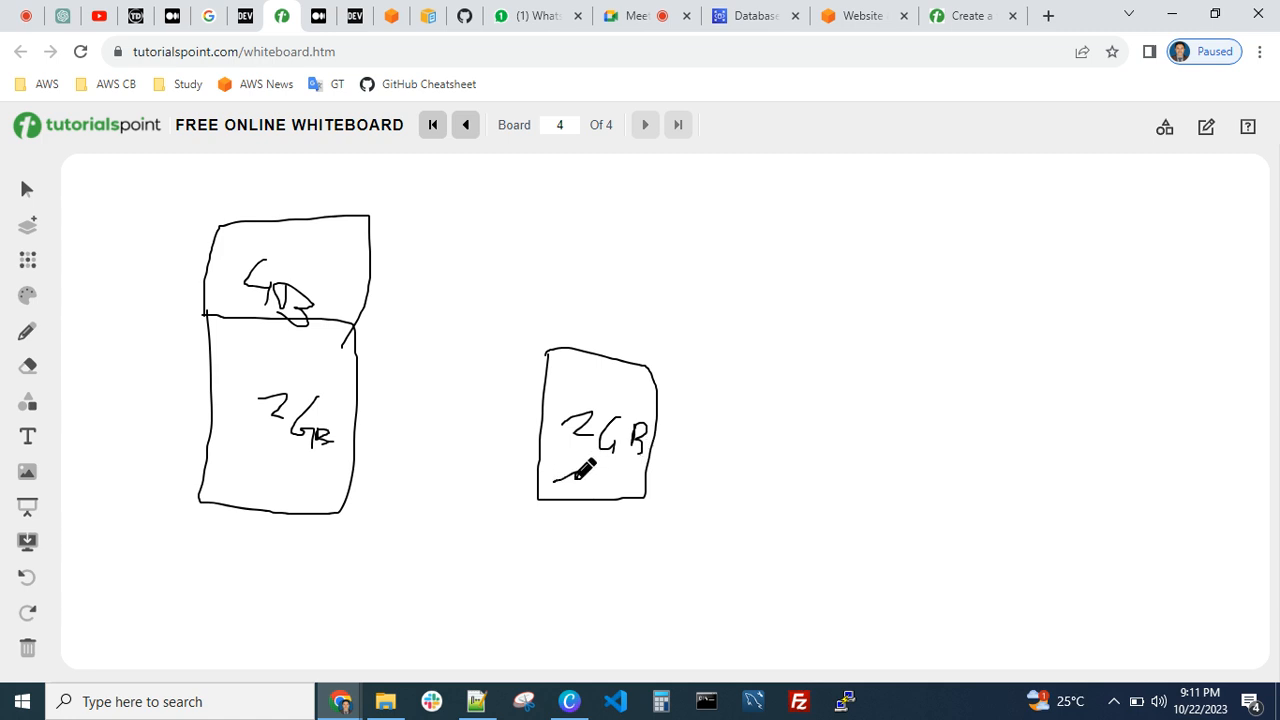
pyautogui.click(613, 485)
pyautogui.moveTo(551, 278)
pyautogui.mouseDown()
pyautogui.moveTo(834, 276)
pyautogui.moveTo(940, 232)
pyautogui.moveTo(527, 277)
pyautogui.mouseUp()
pyautogui.moveTo(592, 226)
pyautogui.mouseDown()
pyautogui.moveTo(589, 271)
pyautogui.moveTo(597, 234)
pyautogui.moveTo(626, 231)
pyautogui.moveTo(613, 241)
pyautogui.moveTo(630, 250)
pyautogui.moveTo(632, 276)
pyautogui.mouseUp()
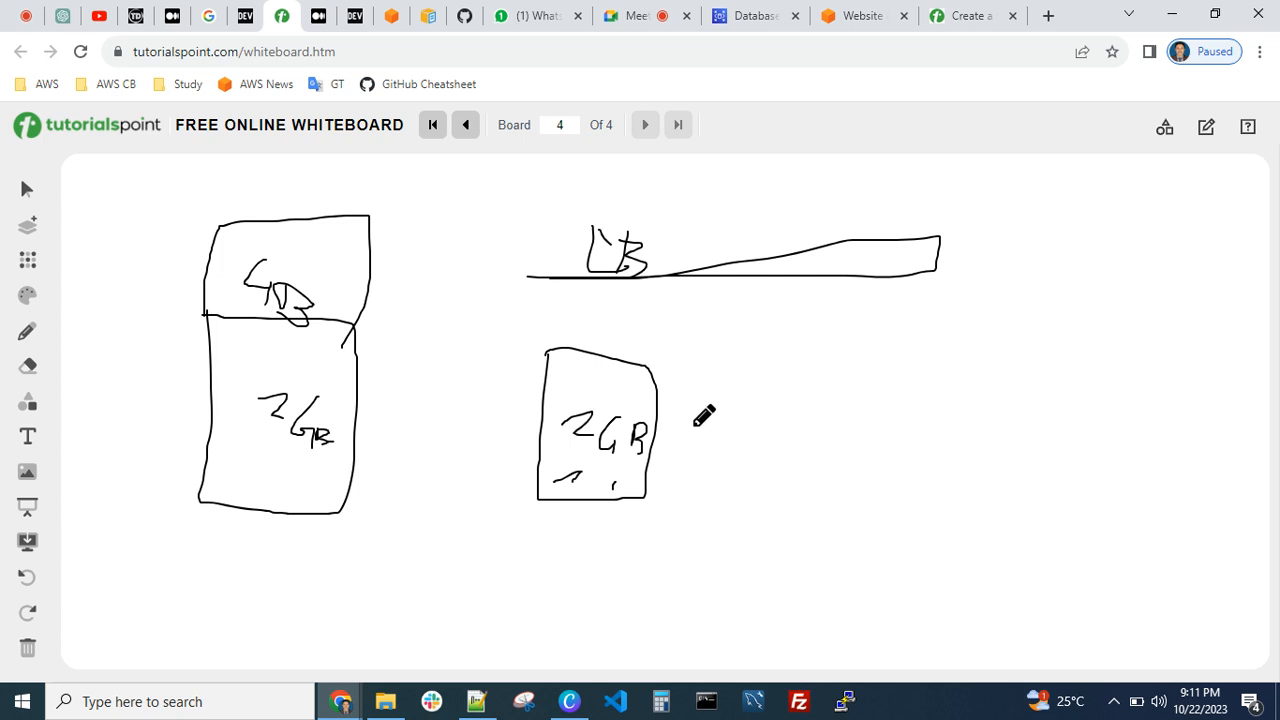
# Draw three more server boxes in a row beside the small 2 GB server and enclose the group in two freehand outlines
pyautogui.moveTo(677, 500)
pyautogui.mouseDown()
pyautogui.moveTo(657, 378)
pyautogui.moveTo(676, 366)
pyautogui.moveTo(765, 382)
pyautogui.moveTo(698, 504)
pyautogui.mouseUp()
pyautogui.moveTo(789, 392)
pyautogui.mouseDown()
pyautogui.moveTo(776, 532)
pyautogui.moveTo(903, 495)
pyautogui.moveTo(805, 386)
pyautogui.mouseUp()
pyautogui.moveTo(919, 402)
pyautogui.mouseDown()
pyautogui.moveTo(1040, 503)
pyautogui.moveTo(1021, 396)
pyautogui.moveTo(918, 394)
pyautogui.mouseUp()
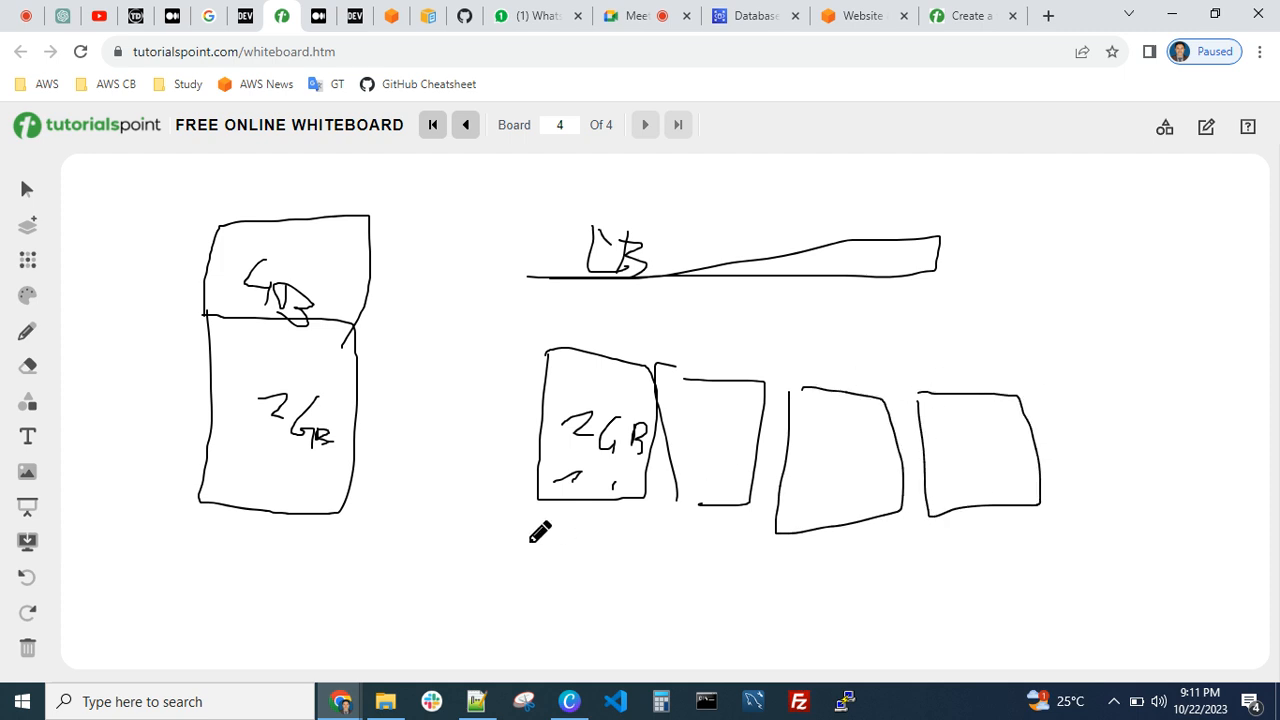
pyautogui.moveTo(526, 545)
pyautogui.mouseDown()
pyautogui.moveTo(738, 559)
pyautogui.moveTo(1126, 448)
pyautogui.moveTo(908, 352)
pyautogui.moveTo(552, 328)
pyautogui.moveTo(502, 568)
pyautogui.moveTo(669, 590)
pyautogui.mouseUp()
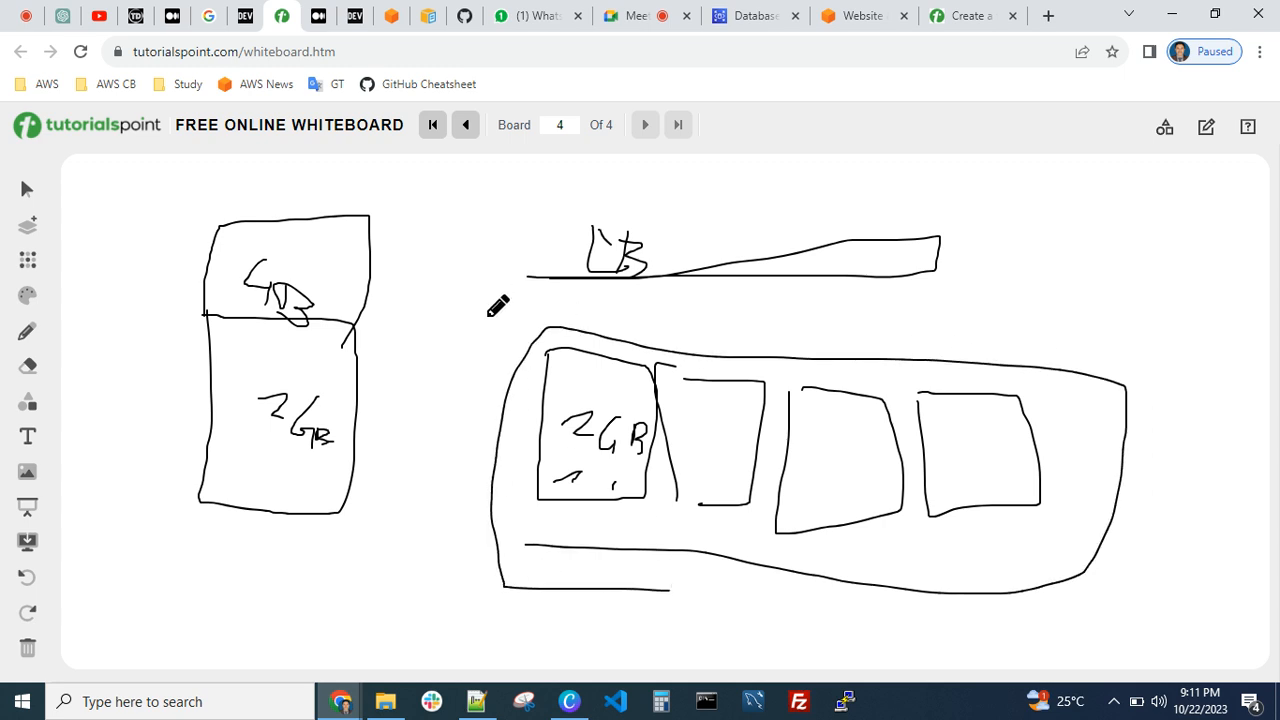
pyautogui.moveTo(487, 316)
pyautogui.mouseDown()
pyautogui.moveTo(470, 608)
pyautogui.moveTo(1218, 600)
pyautogui.moveTo(1174, 375)
pyautogui.moveTo(566, 285)
pyautogui.mouseUp()
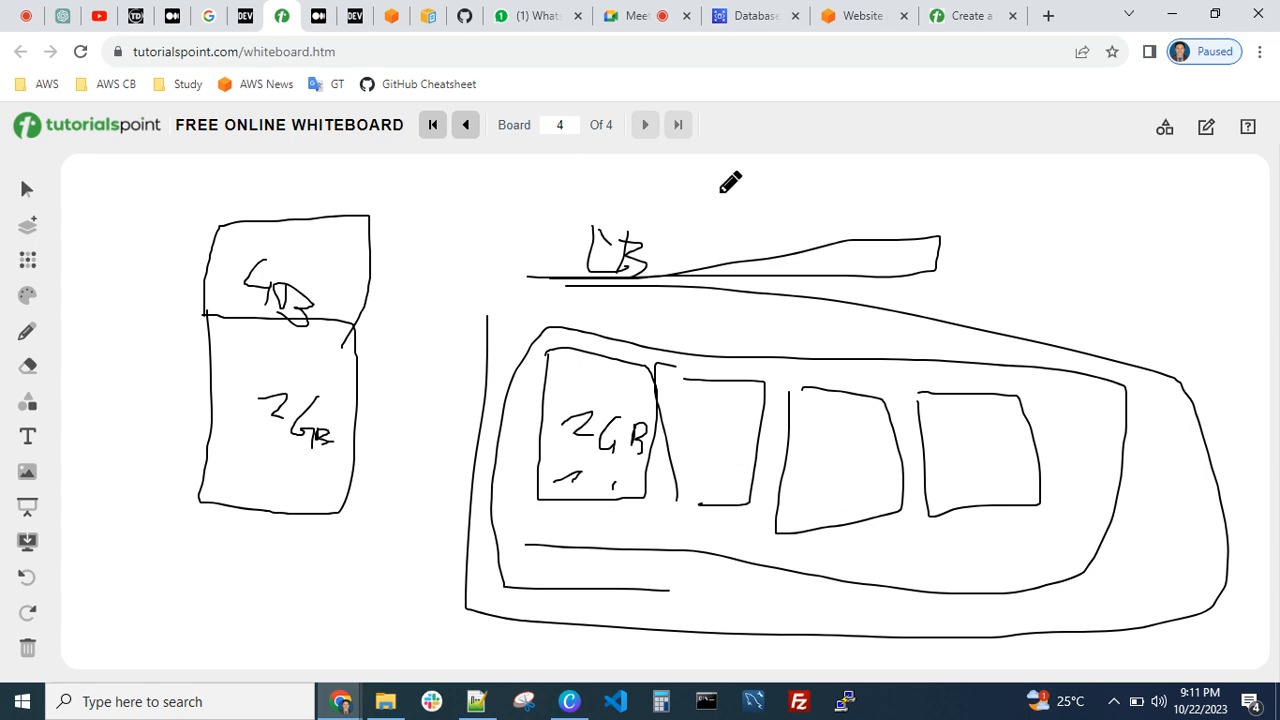
# Switch to the Amazon RDS databases list and refresh it to check the status of test-rds
pyautogui.click(638, 18)
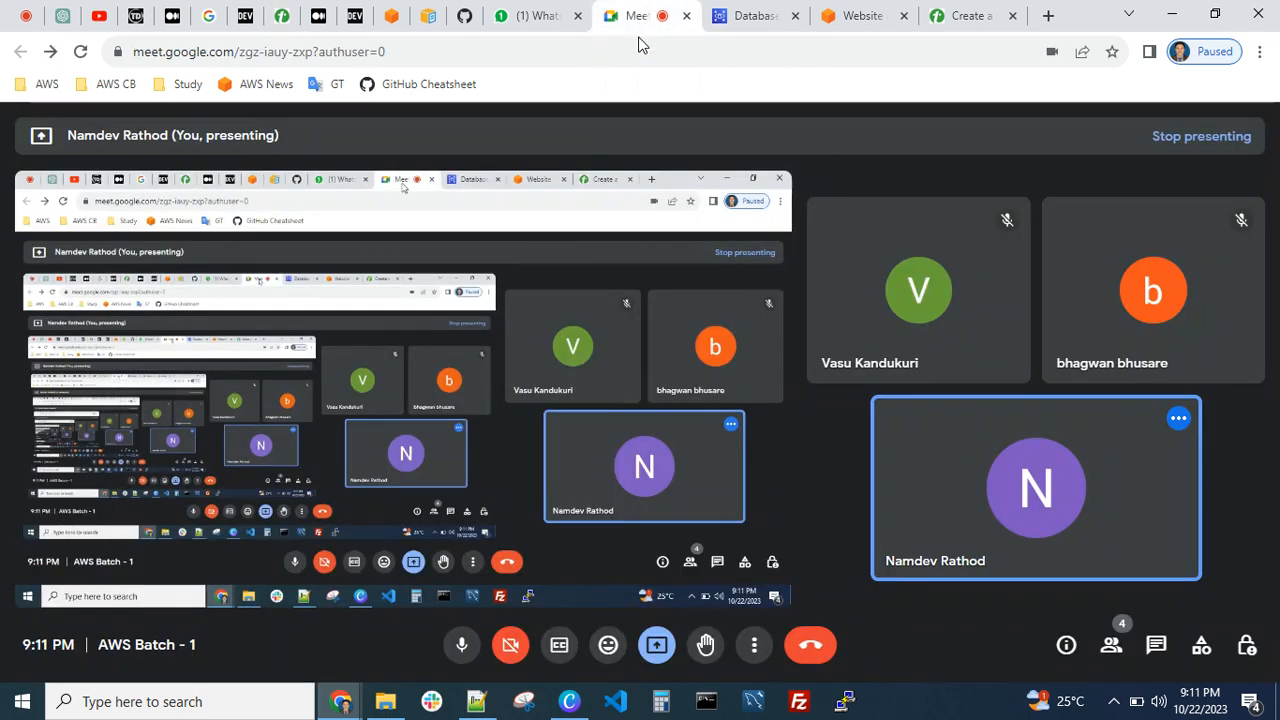
pyautogui.click(748, 18)
pyautogui.click(696, 260)
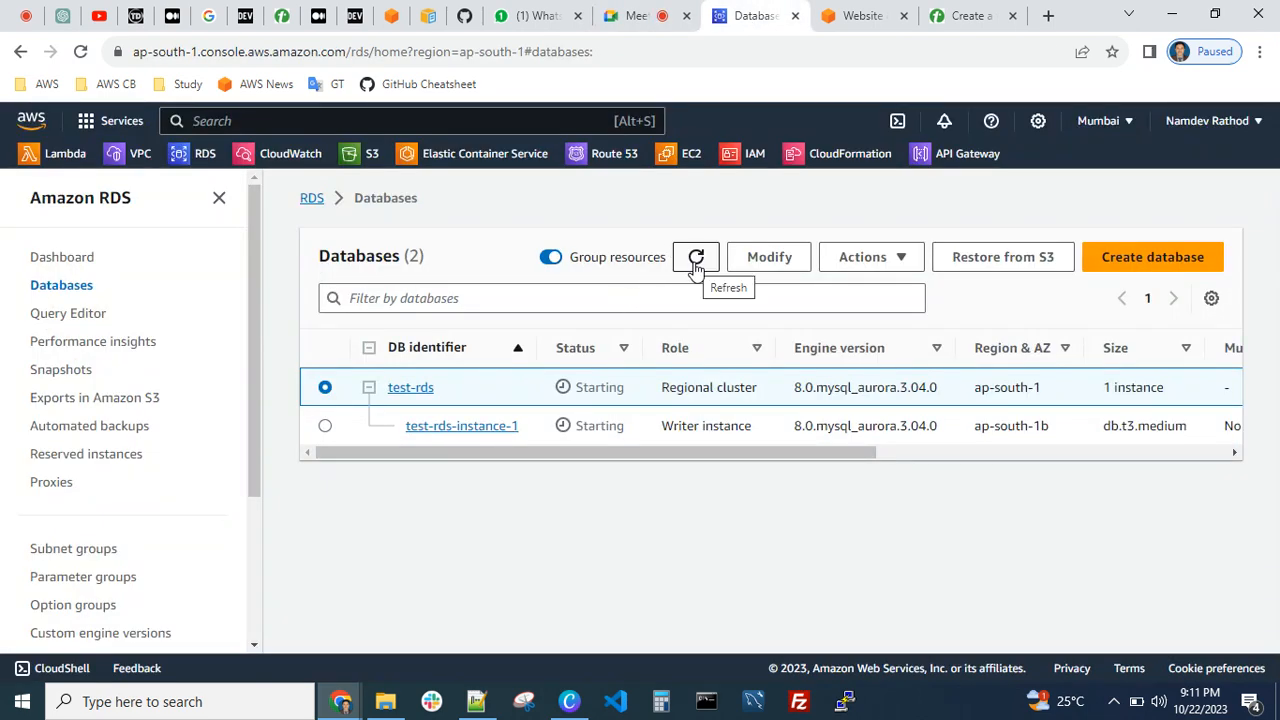
pyautogui.click(695, 263)
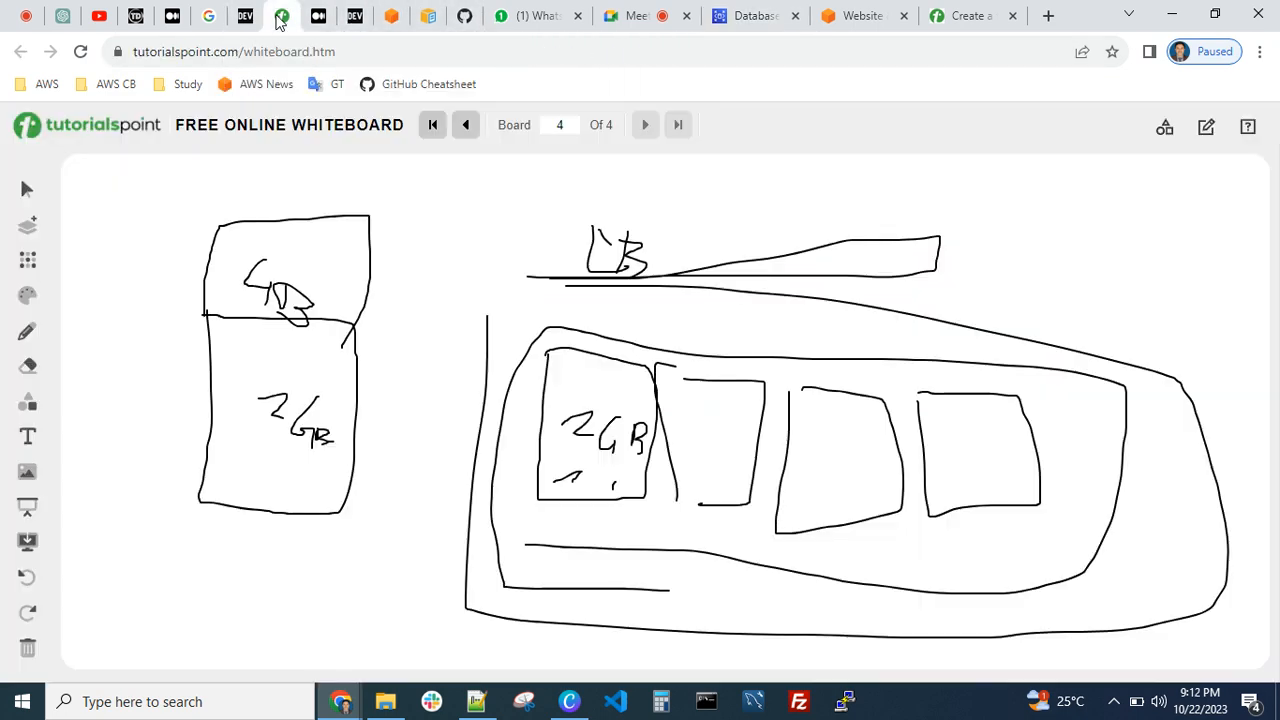
# Return to the whiteboard and trace freehand outlines along the tall stacked server and around the row of four servers
pyautogui.click(284, 17)
pyautogui.moveTo(214, 220)
pyautogui.mouseDown()
pyautogui.moveTo(203, 491)
pyautogui.moveTo(316, 515)
pyautogui.mouseUp()
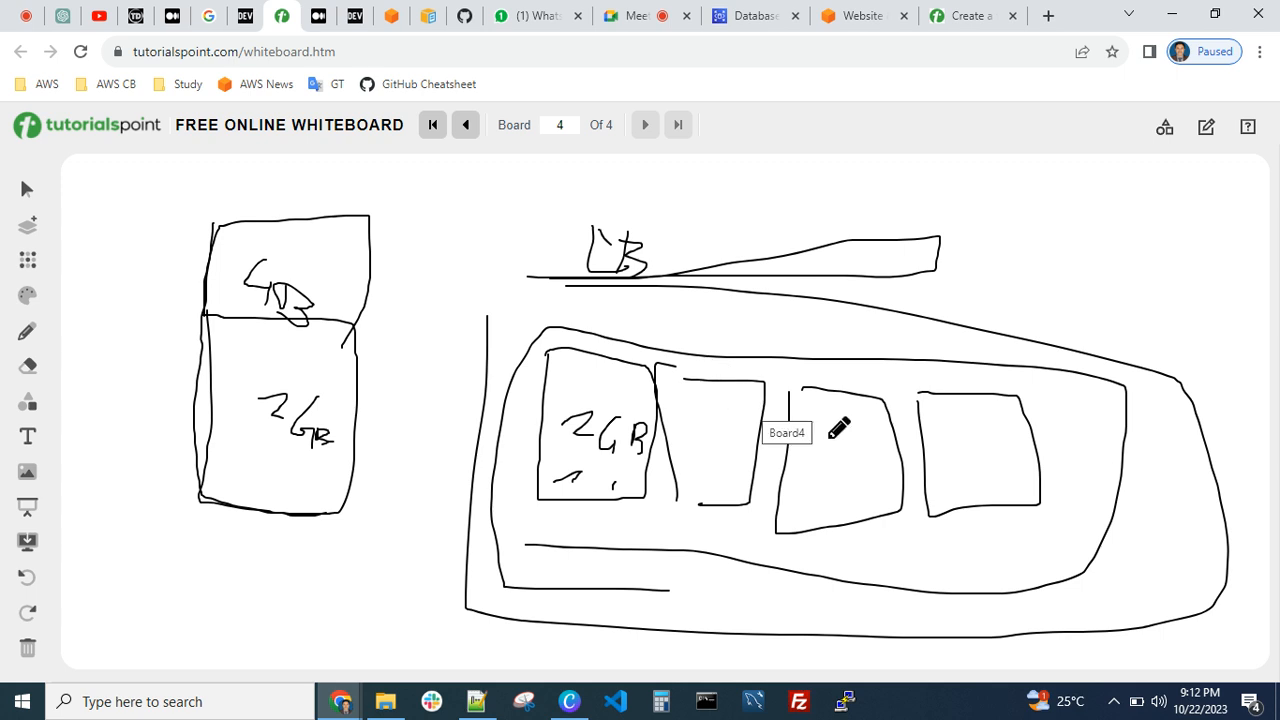
pyautogui.moveTo(541, 330)
pyautogui.mouseDown()
pyautogui.moveTo(516, 480)
pyautogui.moveTo(843, 540)
pyautogui.moveTo(1120, 458)
pyautogui.moveTo(736, 343)
pyautogui.moveTo(540, 325)
pyautogui.mouseUp()
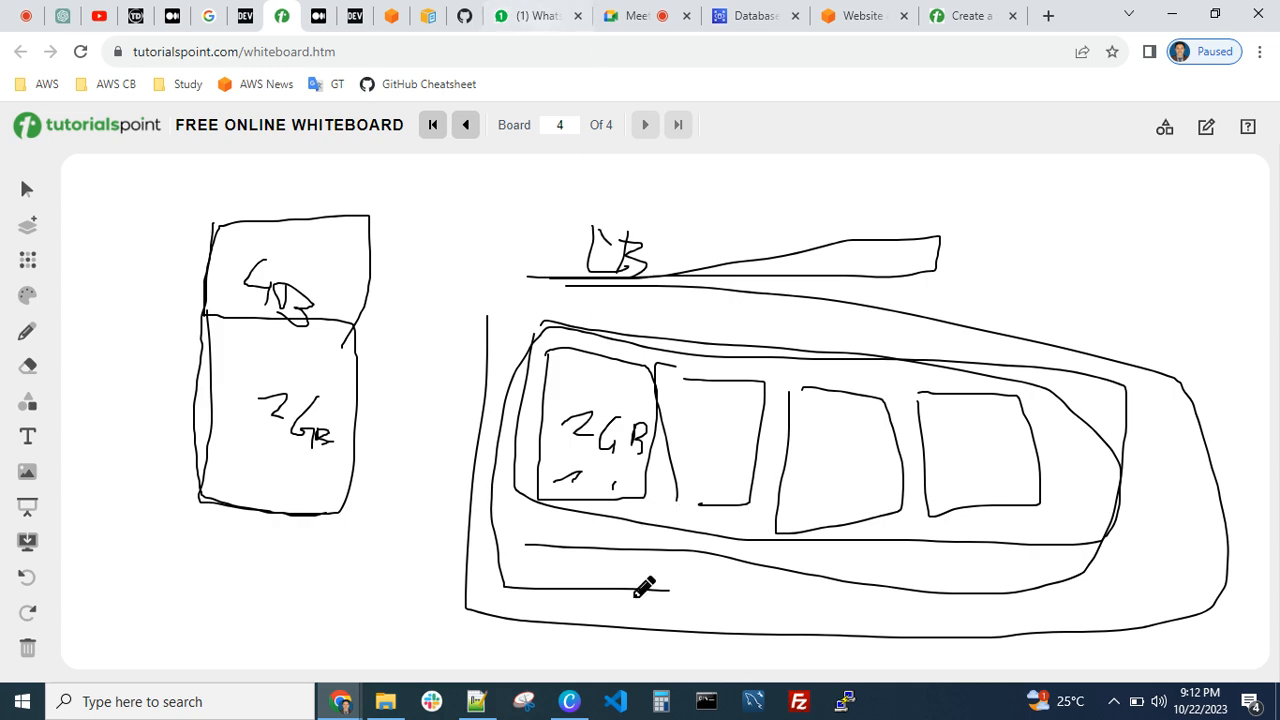
# Glance at the troubleshooting notes in Notepad++ and recheck the test-rds status in the RDS databases list in Chrome
pyautogui.click(478, 701)
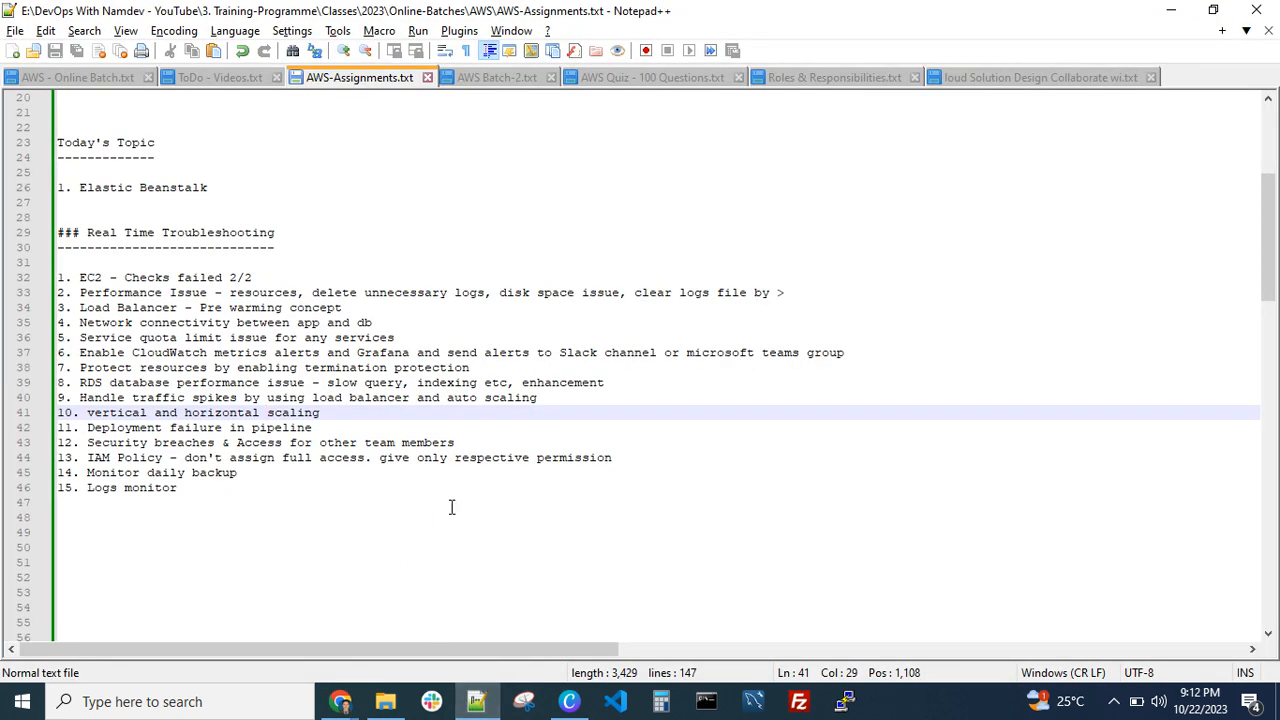
pyautogui.moveTo(340, 701)
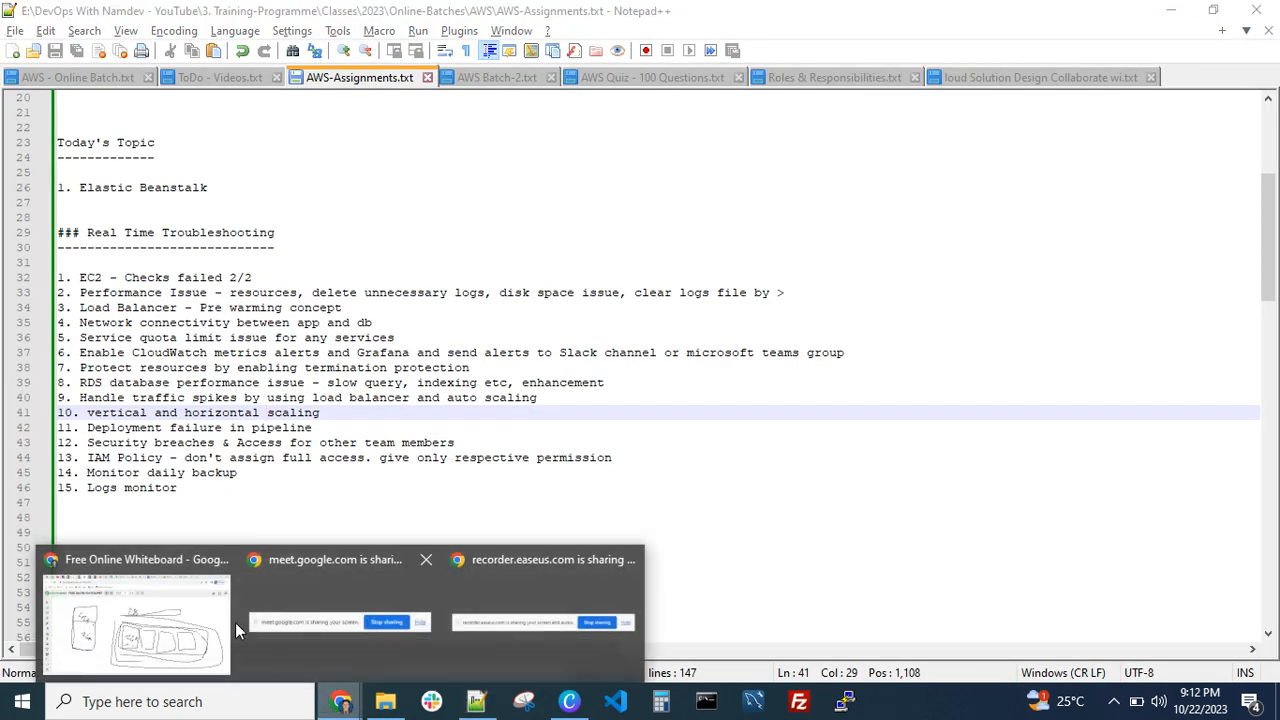
pyautogui.click(235, 622)
pyautogui.click(748, 16)
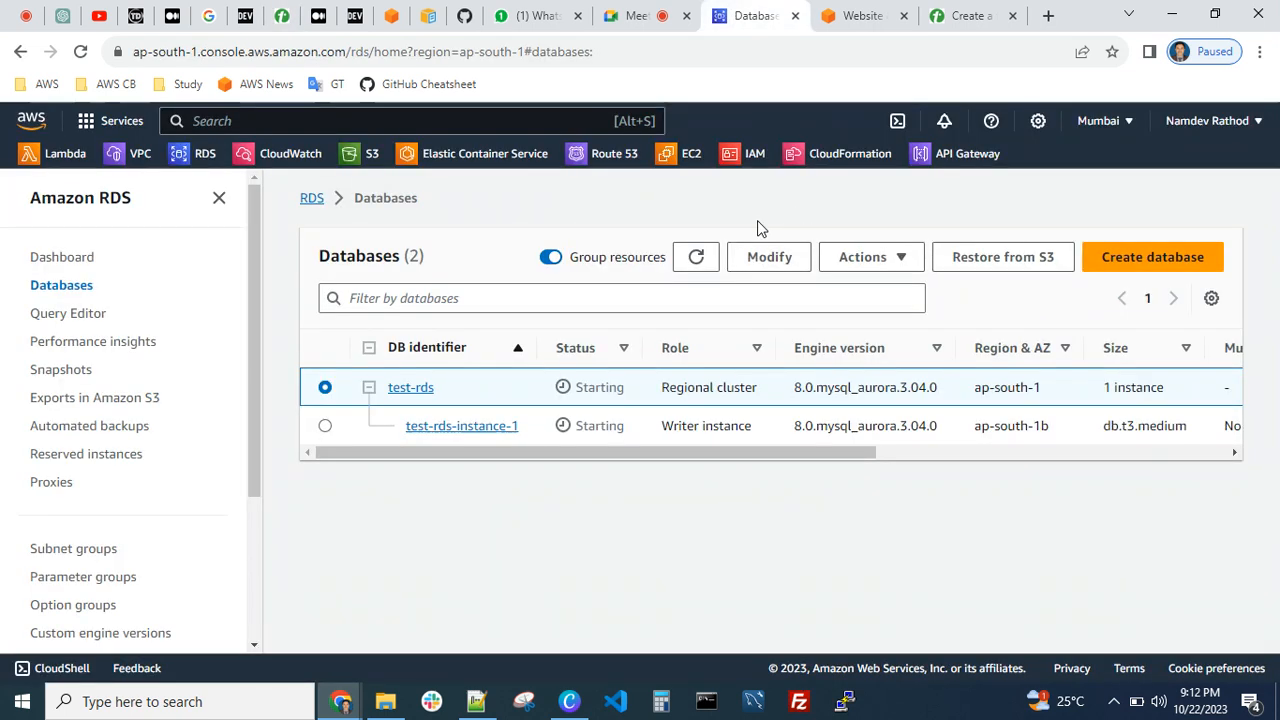
pyautogui.click(700, 257)
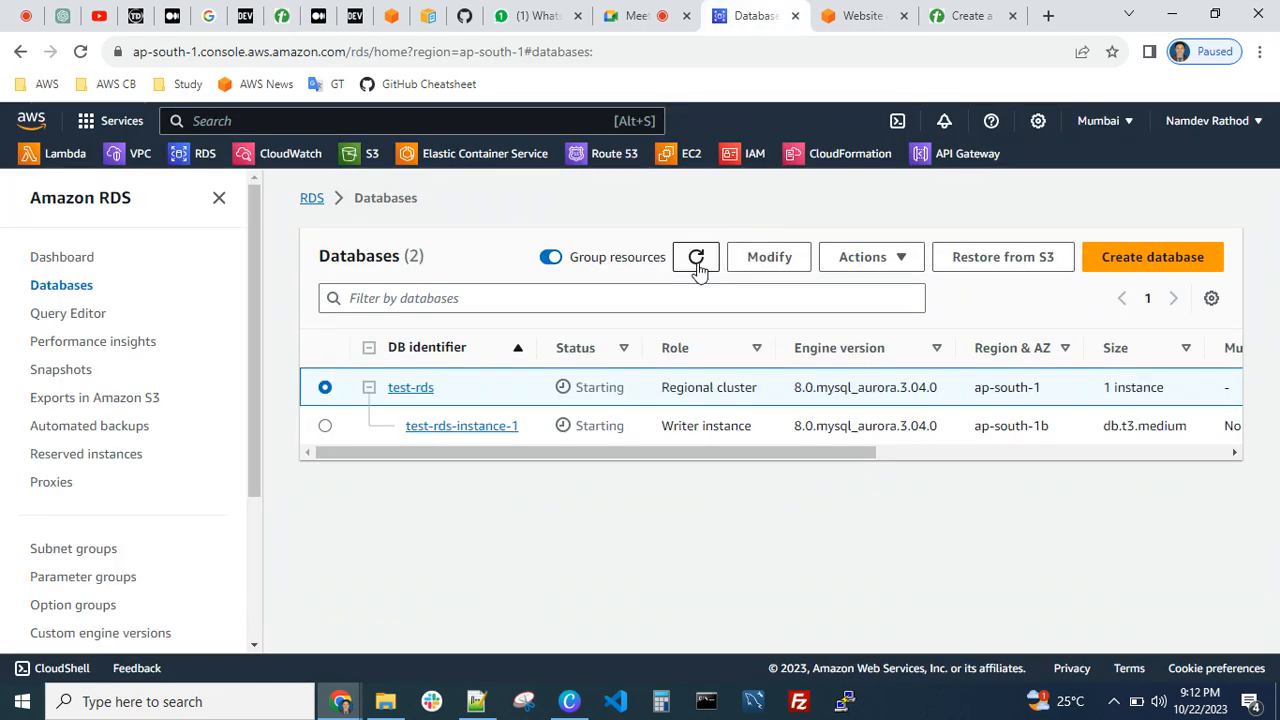
pyautogui.click(697, 264)
# Review troubleshooting items 11 to 15 in AWS-Assignments.txt in Notepad++, from deployment failure in pipeline to logs monitor
pyautogui.click(478, 702)
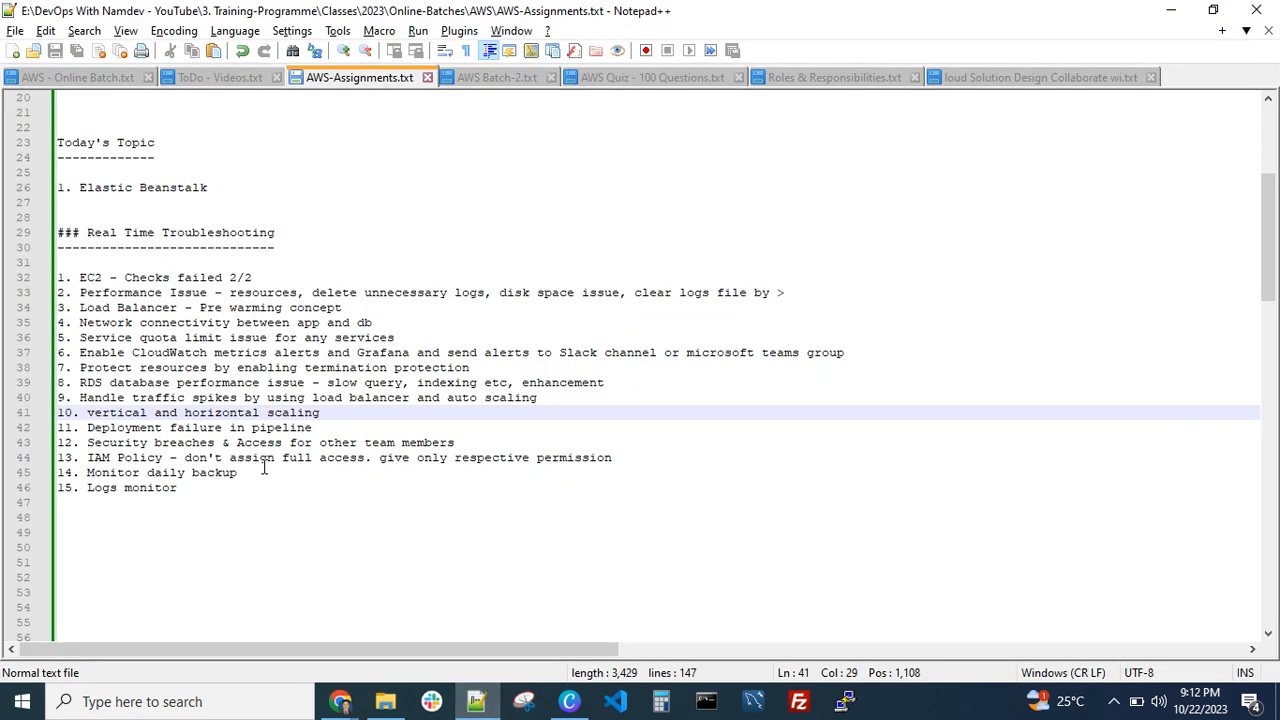
pyautogui.moveTo(330, 428); pyautogui.dragTo(47, 430)
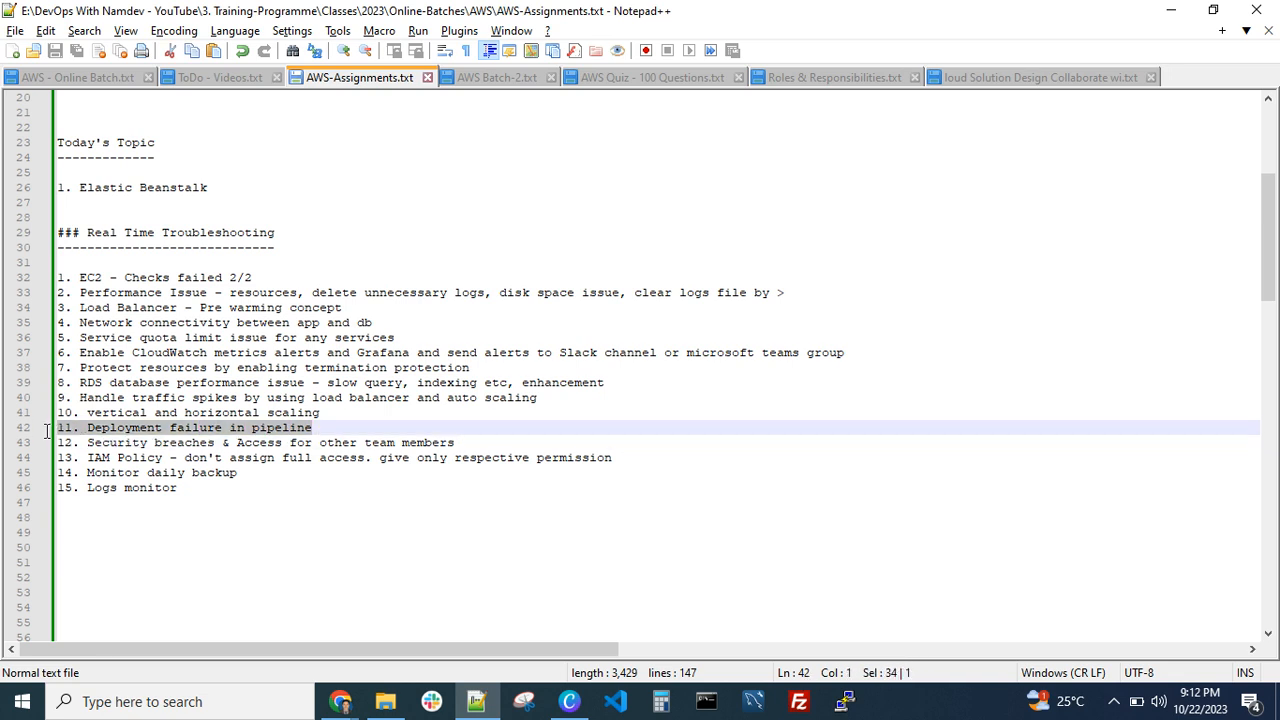
pyautogui.click(141, 447)
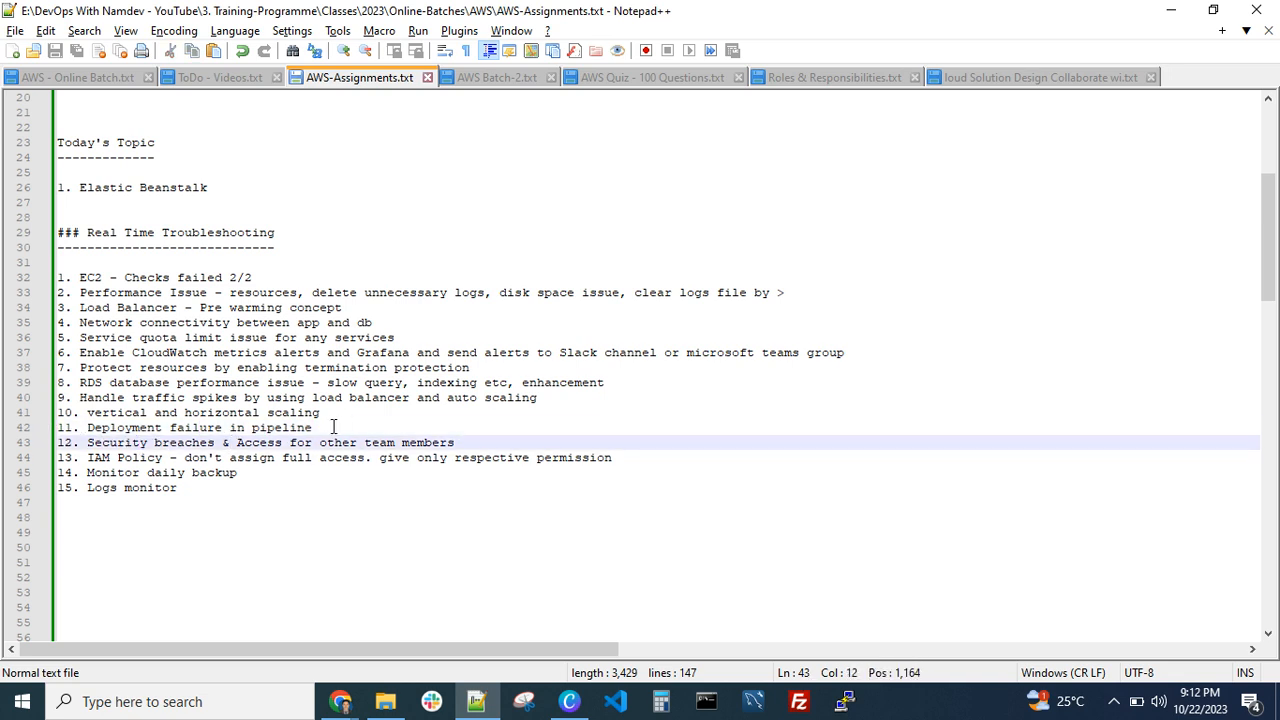
pyautogui.click(334, 427)
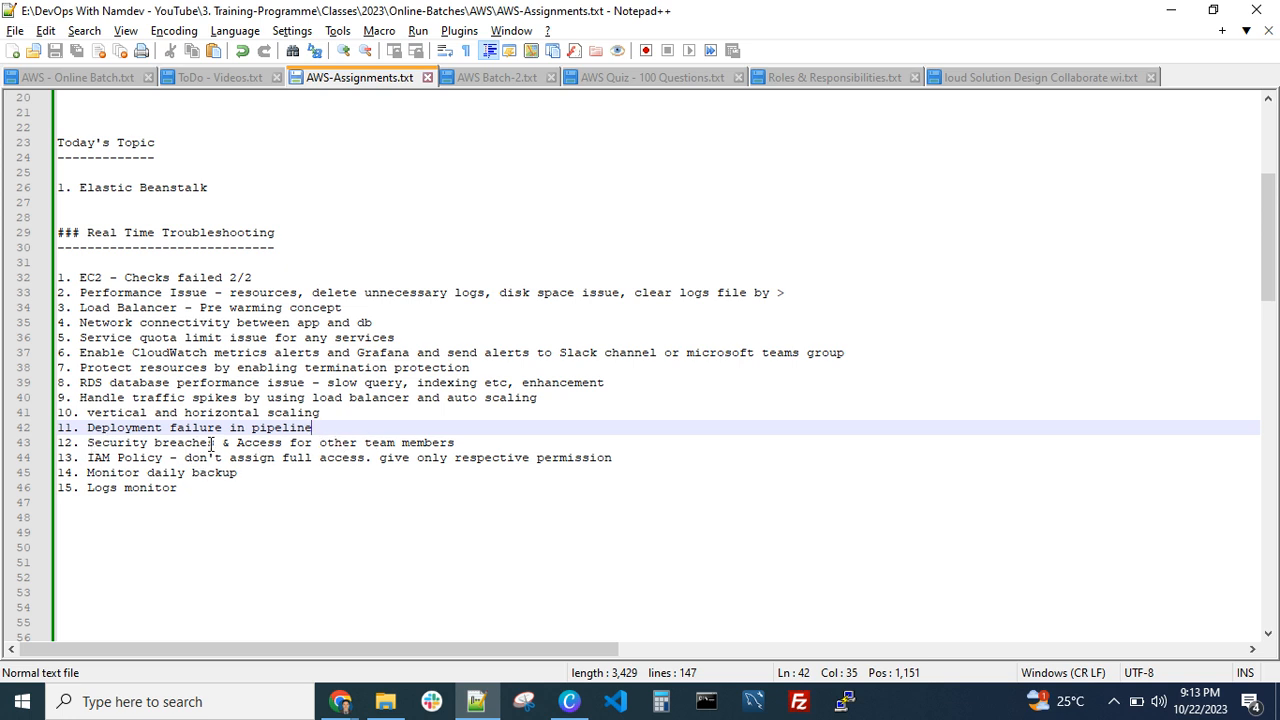
pyautogui.click(467, 441)
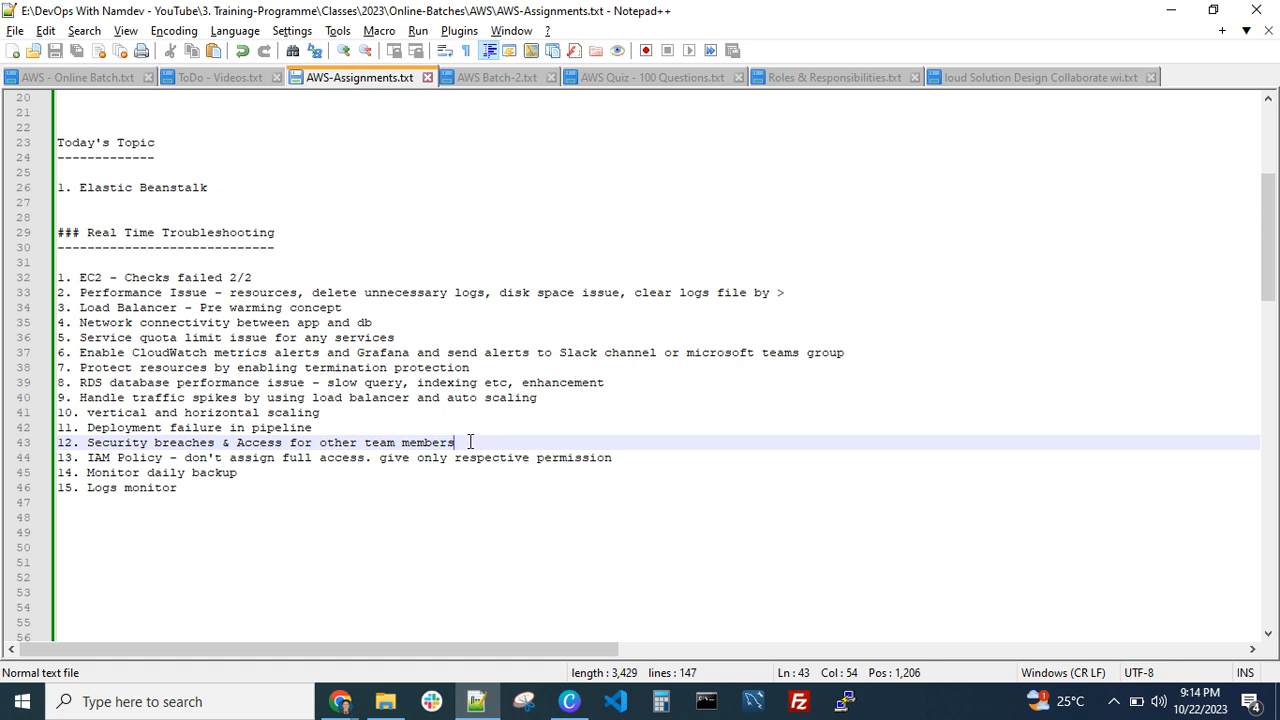
pyautogui.moveTo(88, 462); pyautogui.dragTo(562, 462)
pyautogui.click(407, 462)
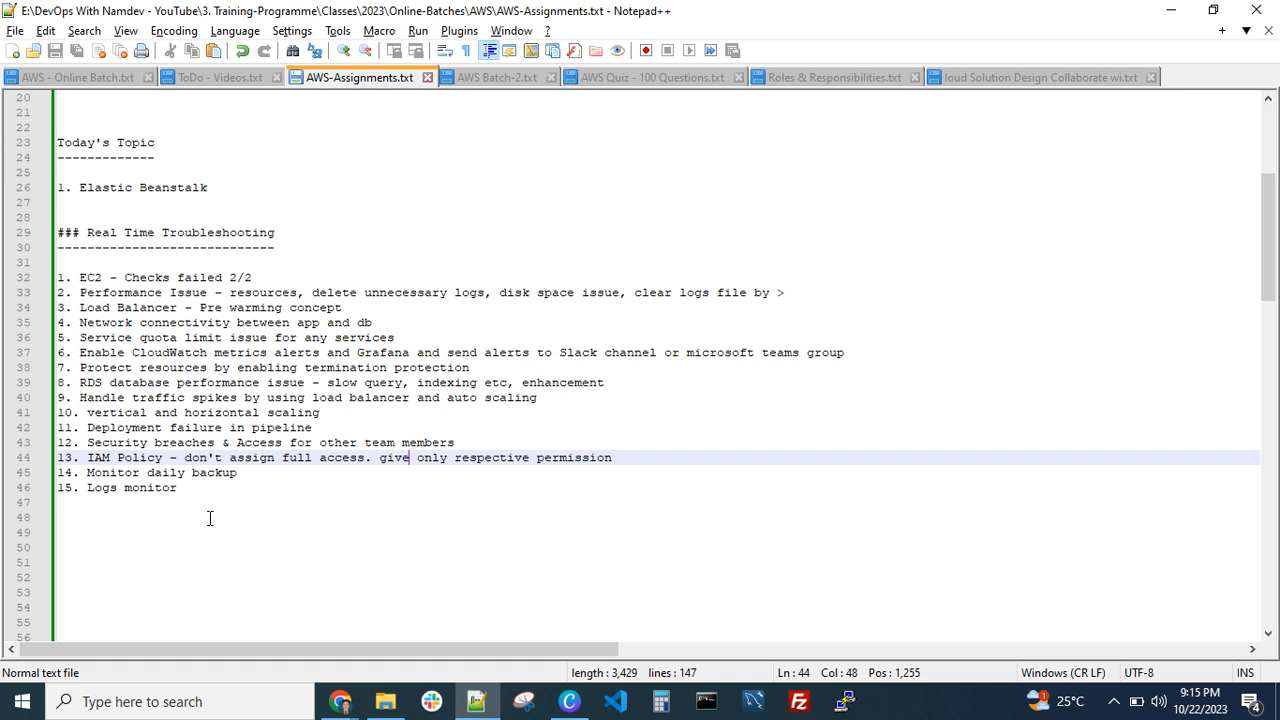
pyautogui.click(260, 471)
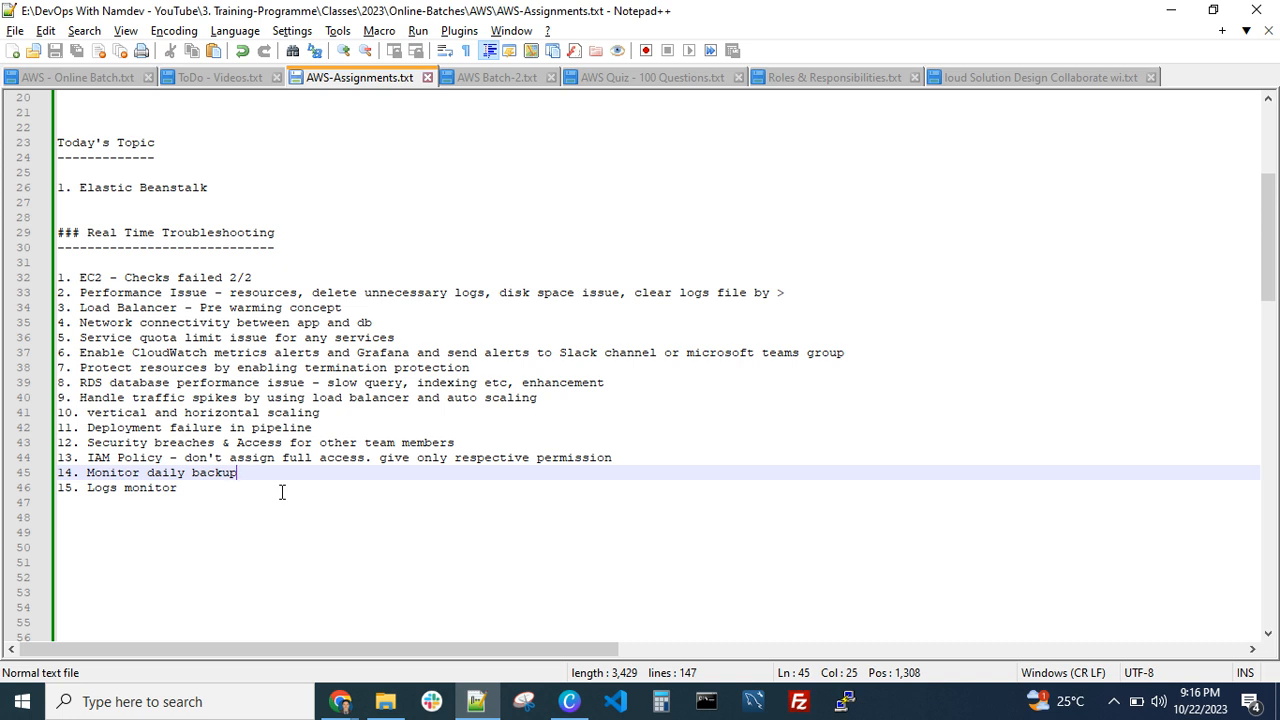
pyautogui.click(220, 488)
pyautogui.click(97, 505)
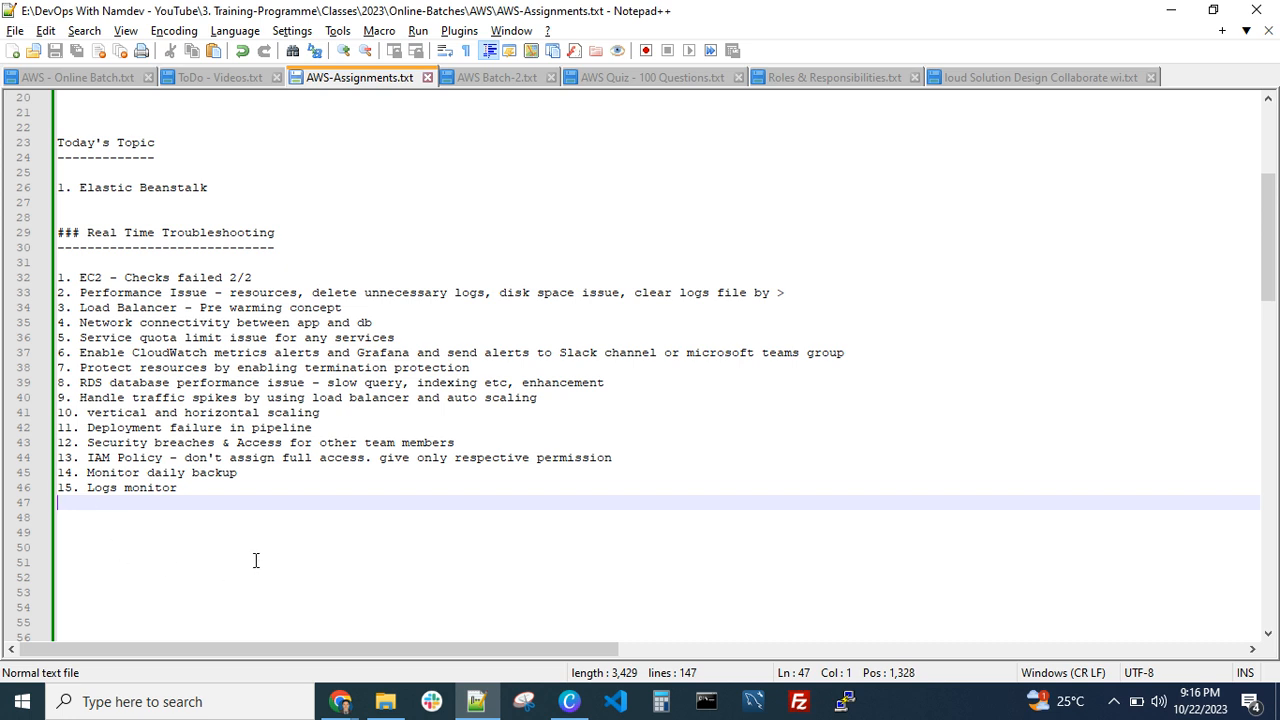
pyautogui.moveTo(224, 490); pyautogui.dragTo(116, 505)
pyautogui.click(104, 515)
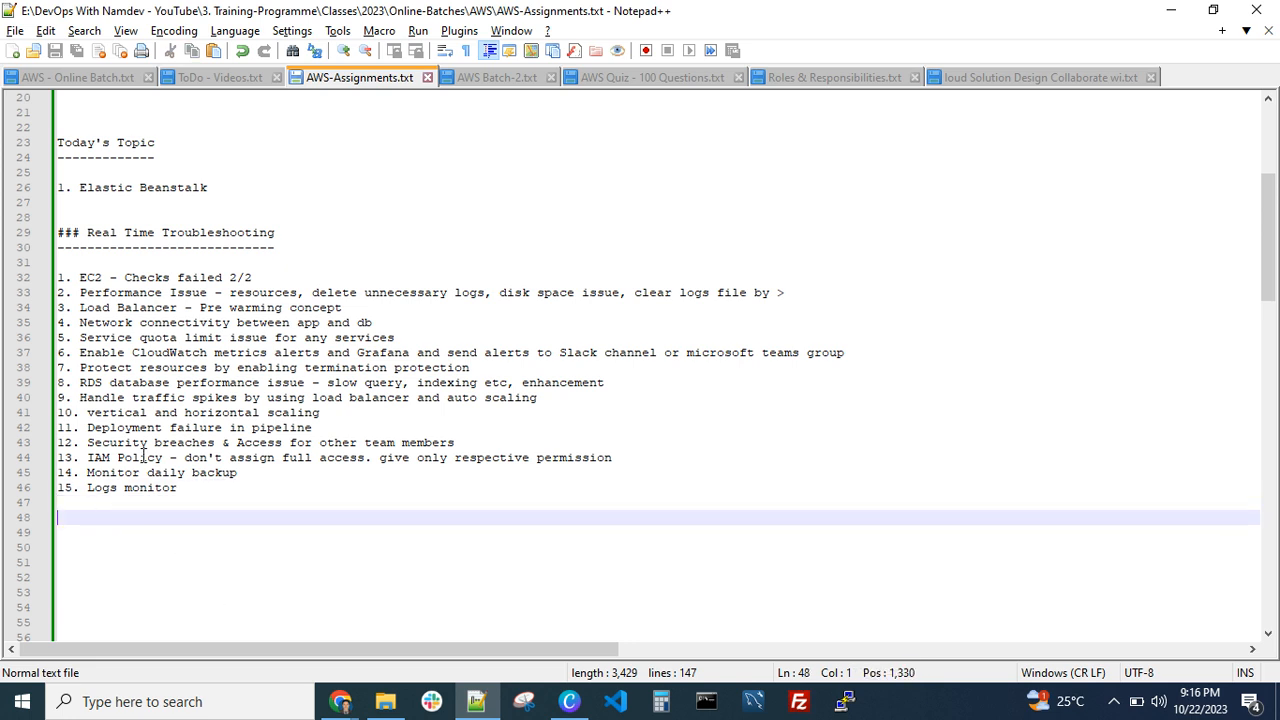
pyautogui.click(141, 489)
pyautogui.click(107, 529)
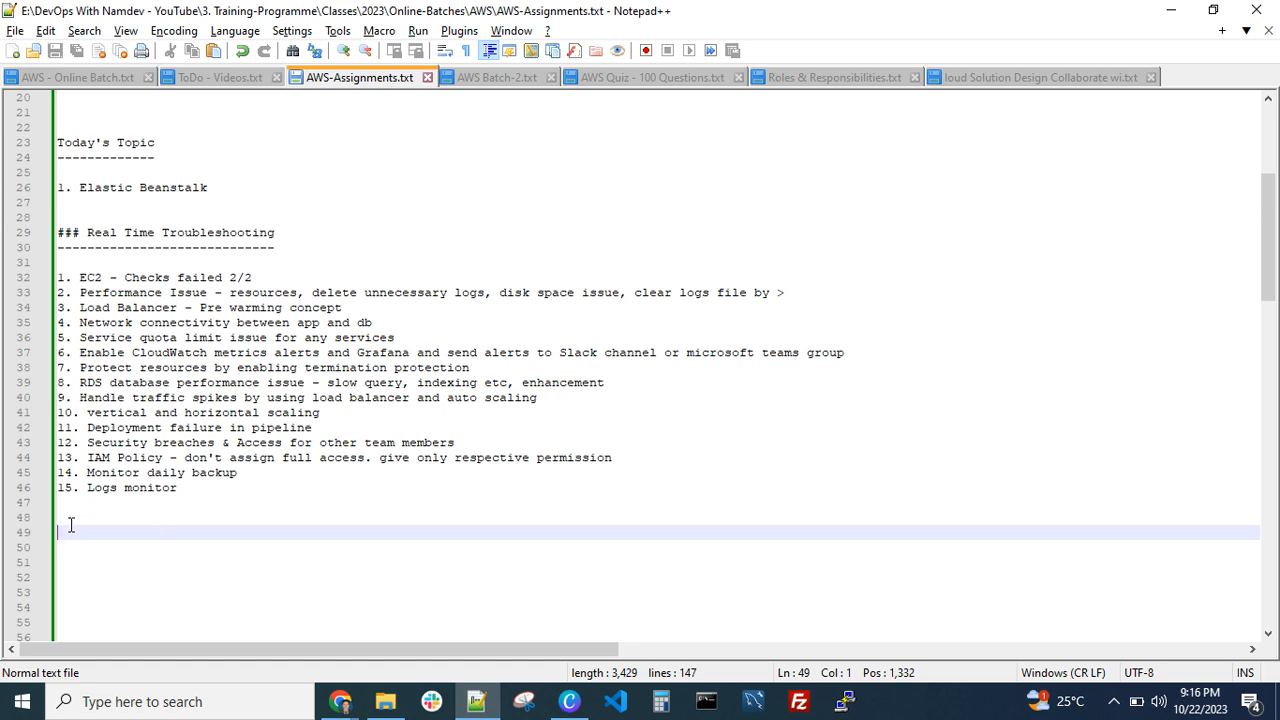
pyautogui.moveTo(58, 502); pyautogui.dragTo(88, 337)
pyautogui.click(110, 427)
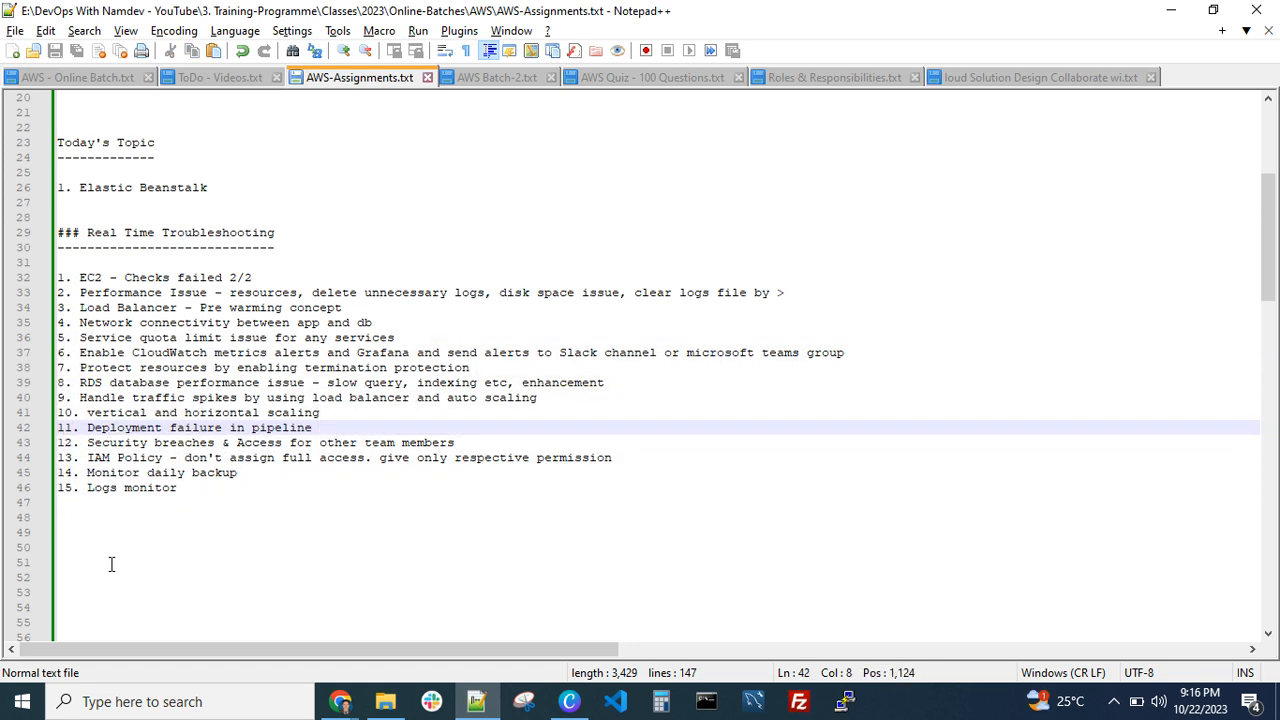
pyautogui.click(69, 544)
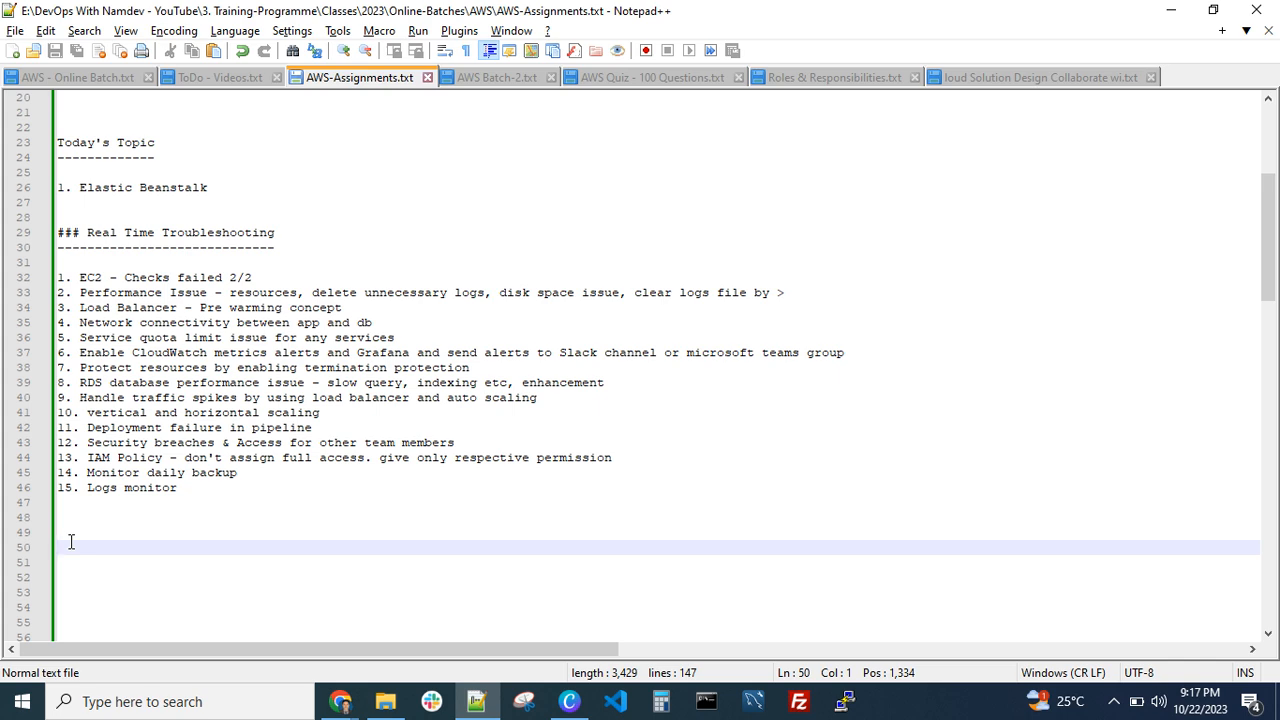
pyautogui.click(68, 529)
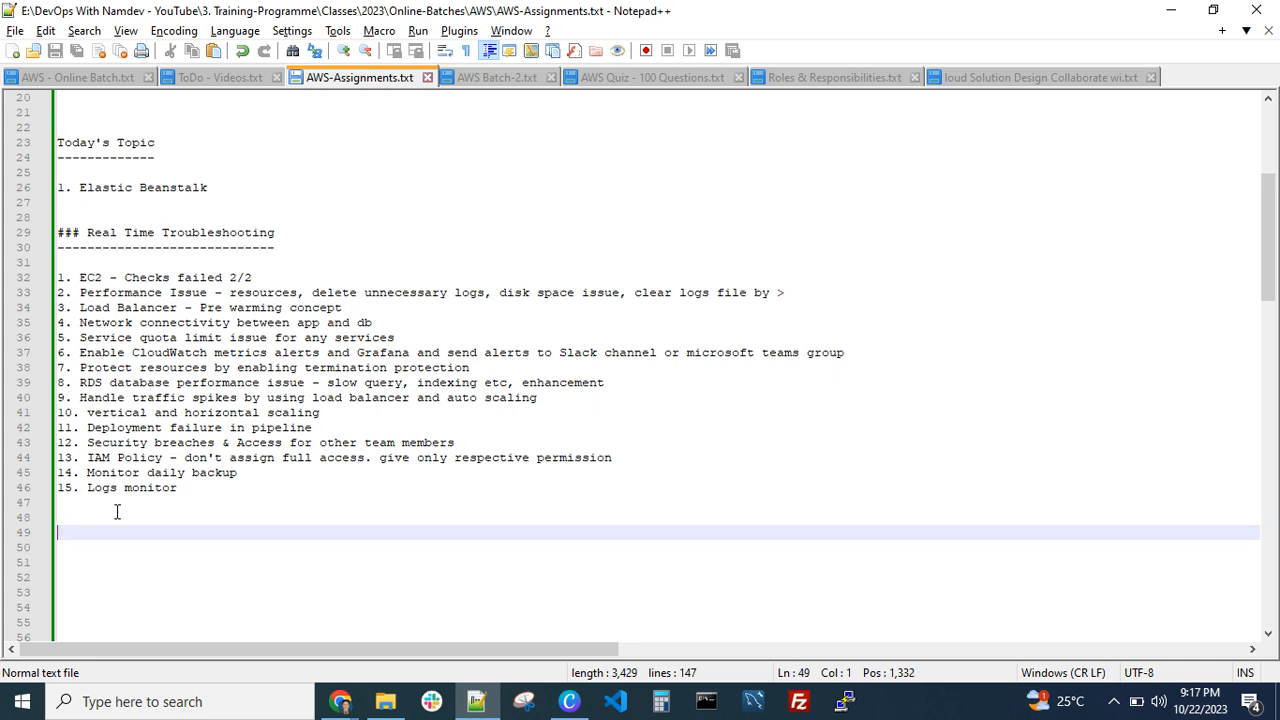
# Return to the RDS databases list in Chrome, refresh it and dismiss the notification banner
pyautogui.moveTo(330, 708)
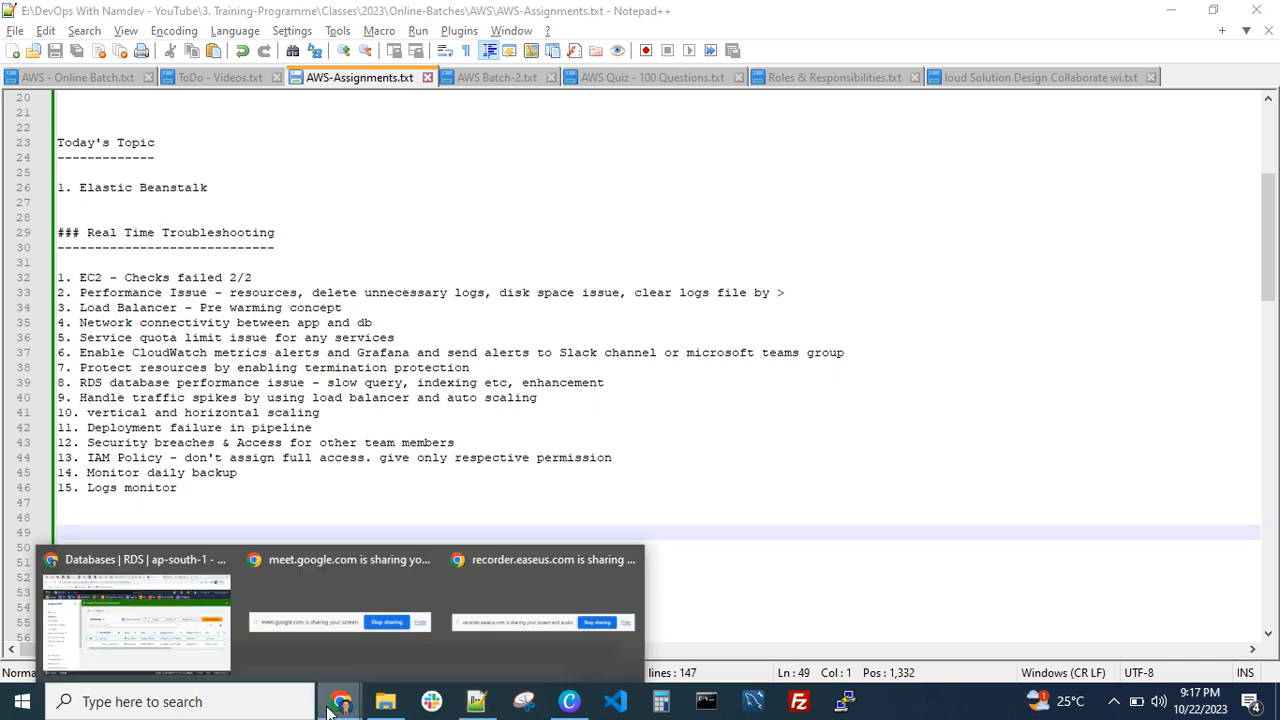
pyautogui.click(137, 617)
pyautogui.click(696, 304)
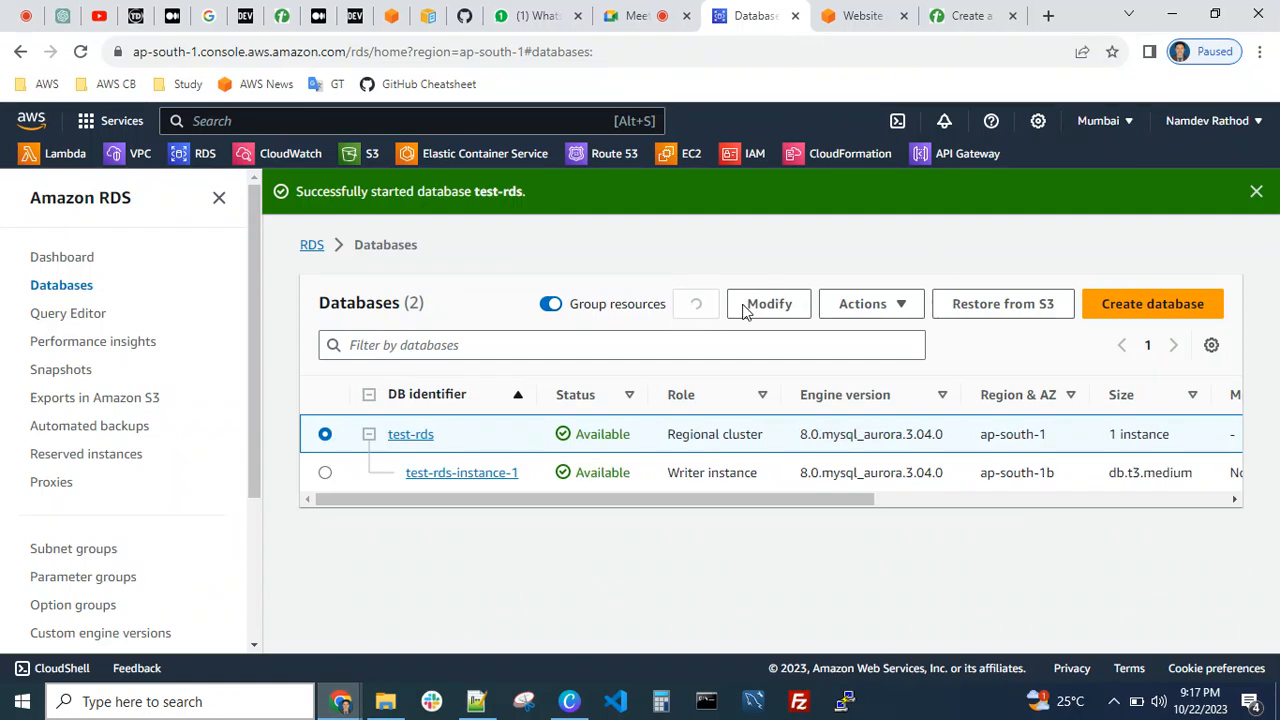
pyautogui.click(1256, 191)
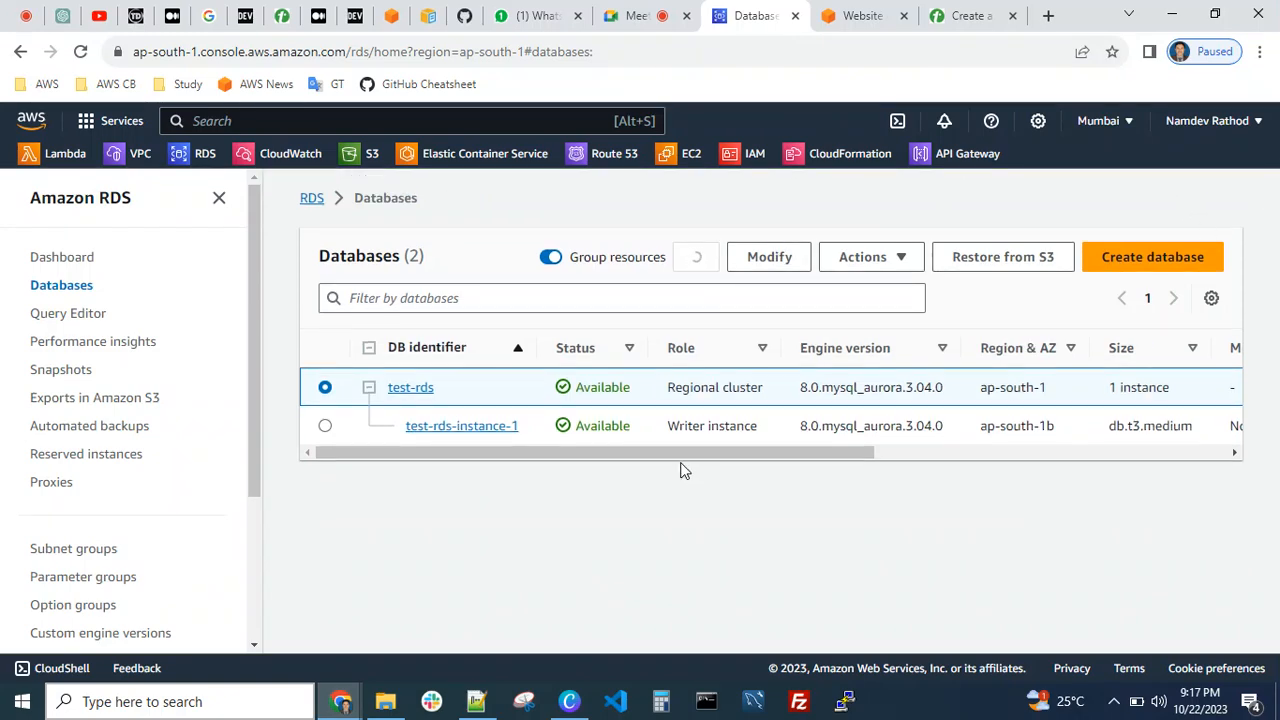
# Reload the RDS databases page and open the test-rds cluster for modification
pyautogui.click(777, 263)
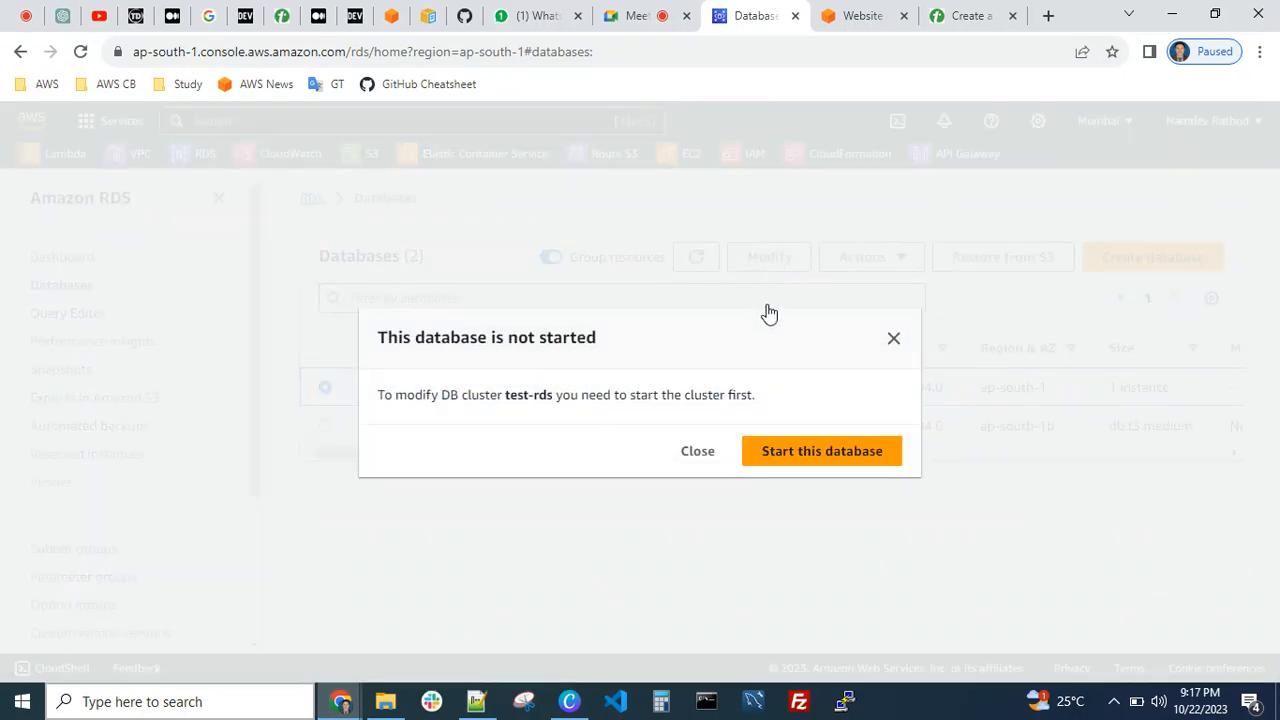
pyautogui.click(893, 338)
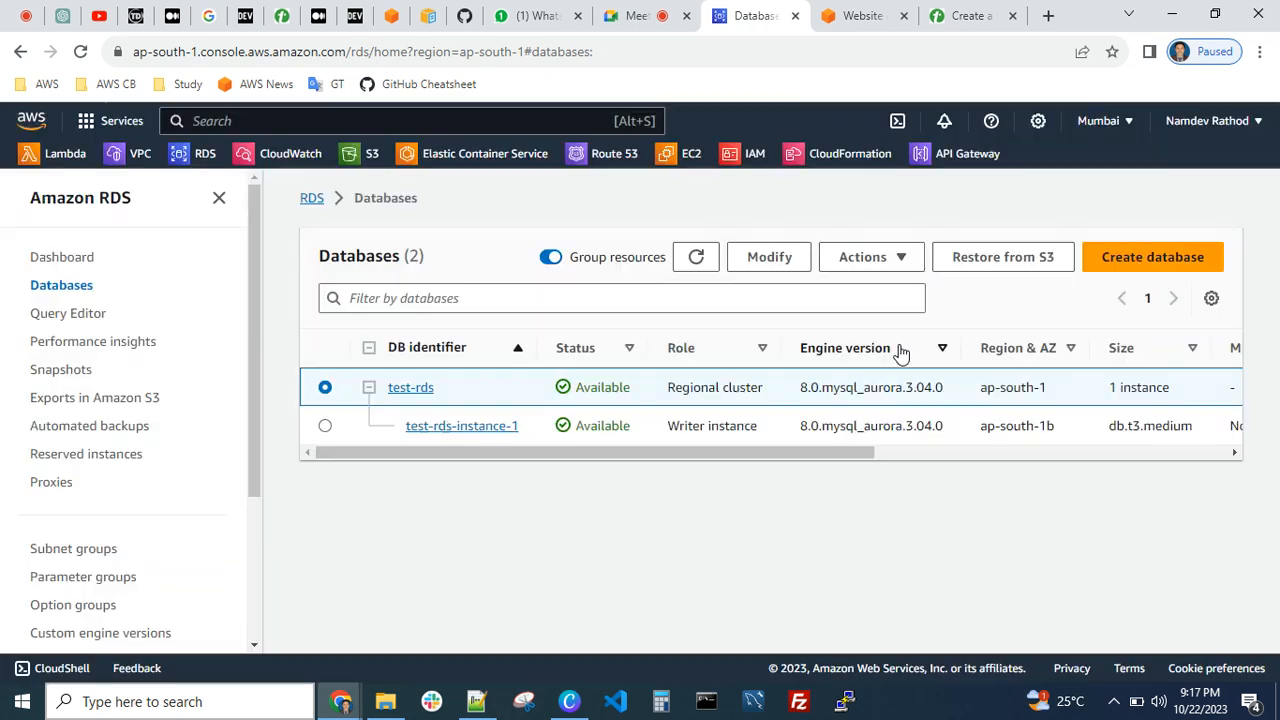
pyautogui.click(79, 53)
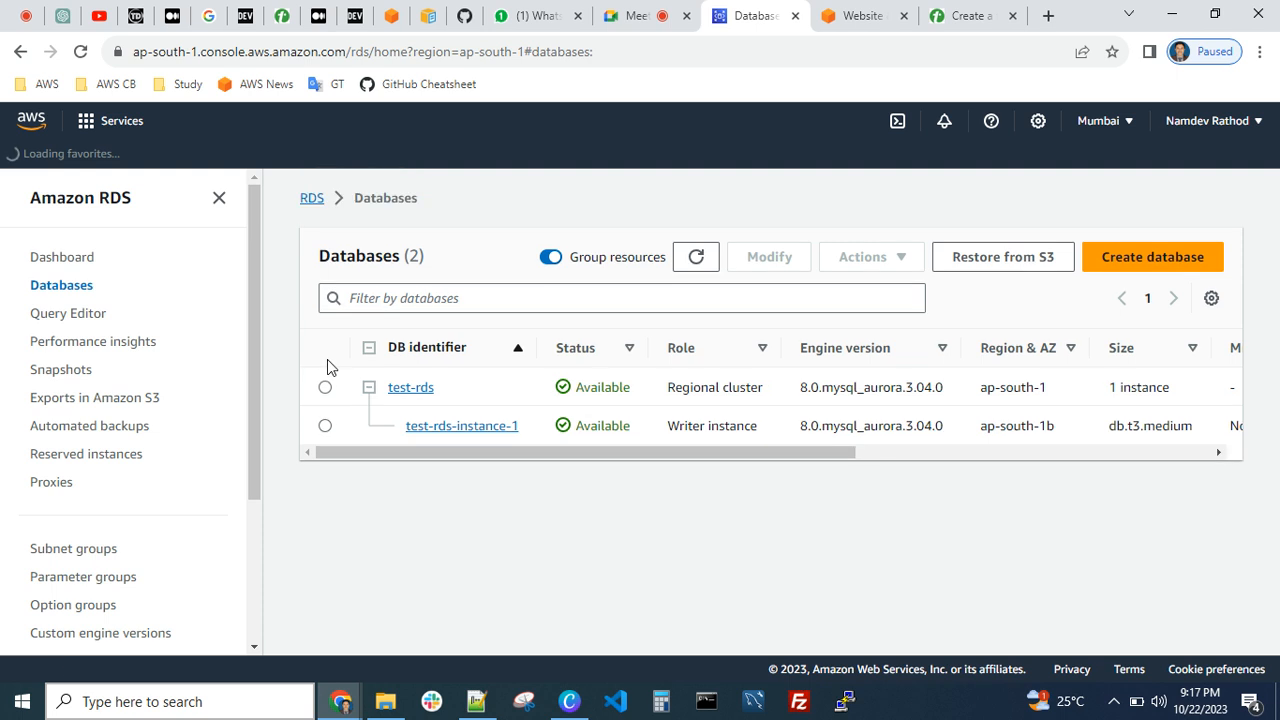
pyautogui.click(325, 387)
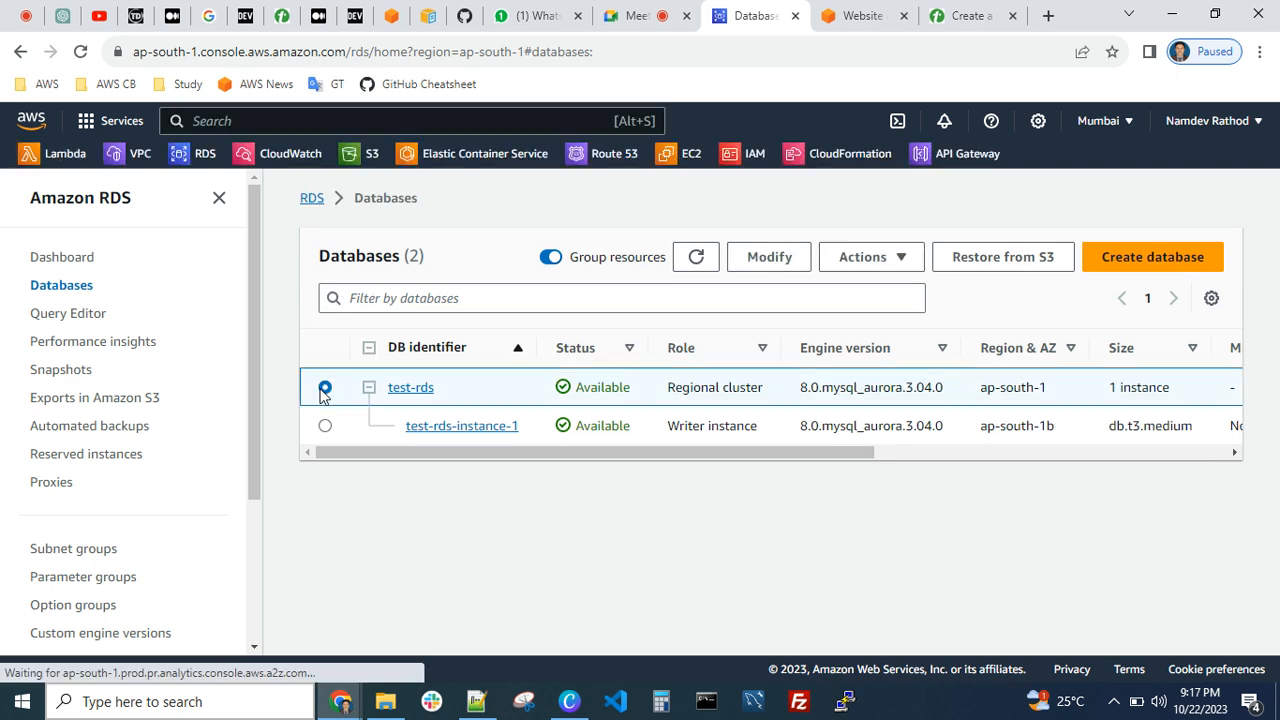
pyautogui.click(772, 256)
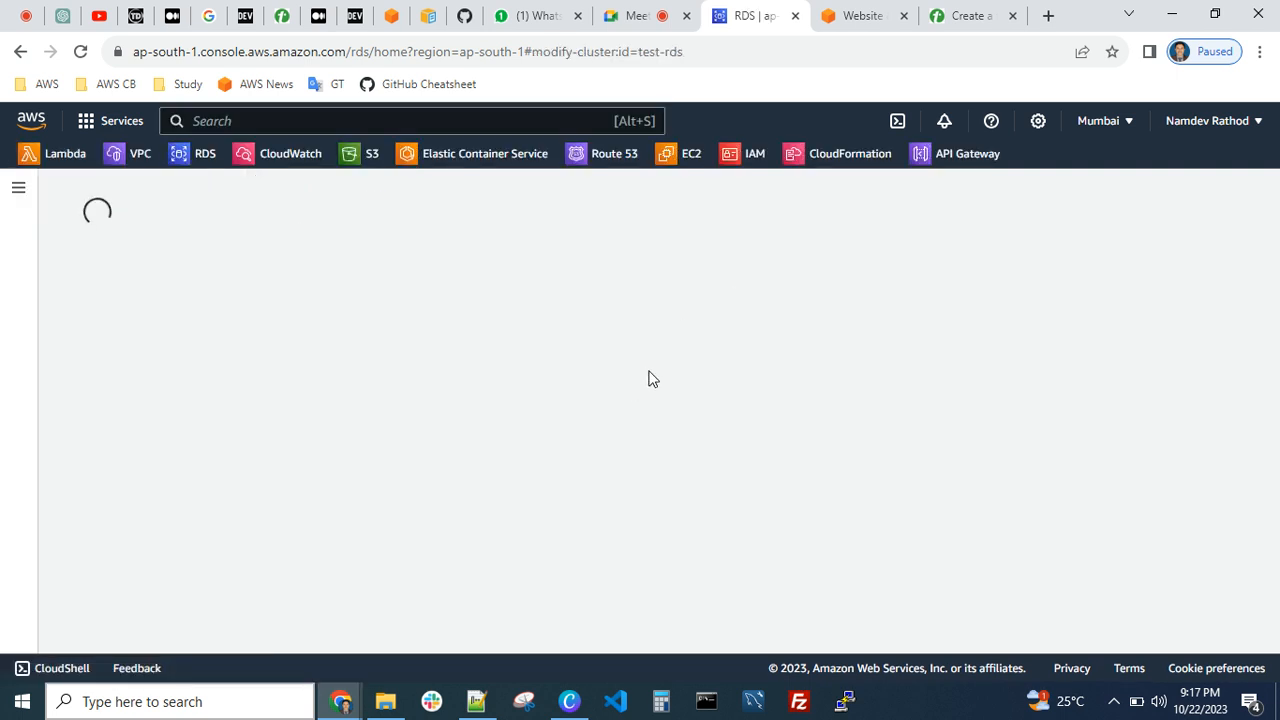
# Examine the test-rds cluster's modification settings, including available engine versions, storage configuration, VPC security group and database port
pyautogui.scroll(-1, 648, 385)
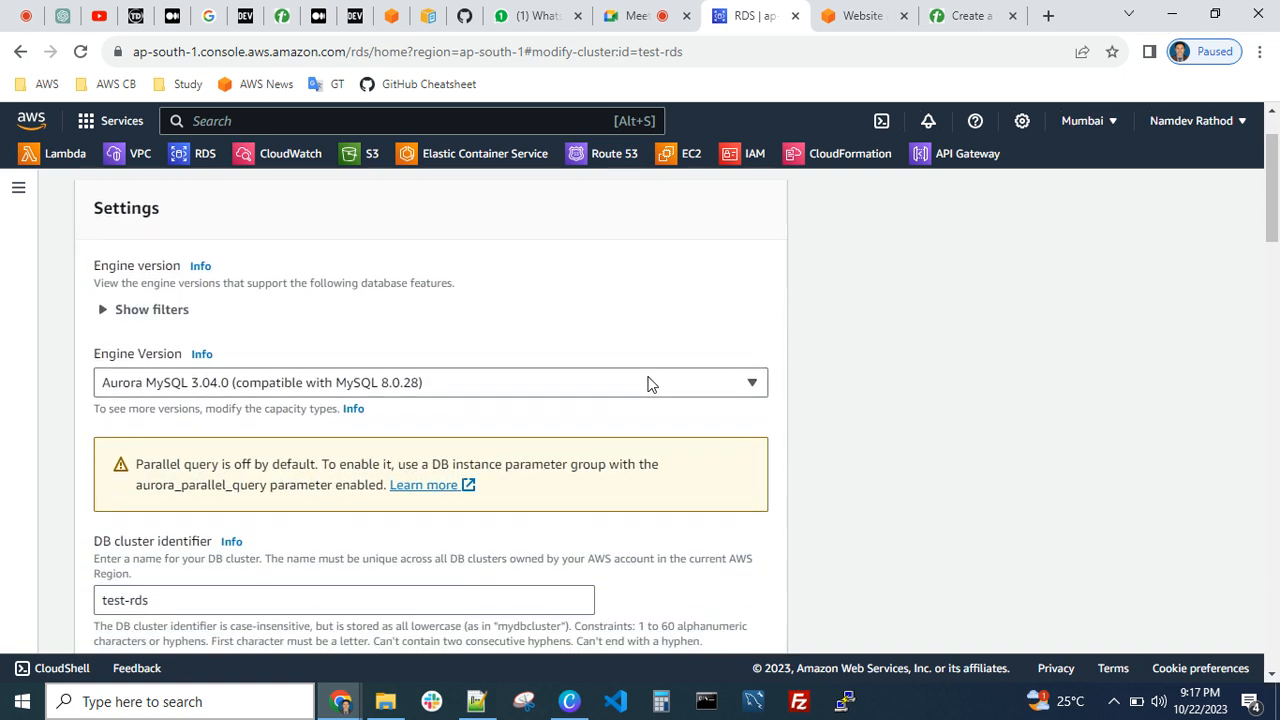
pyautogui.click(248, 377)
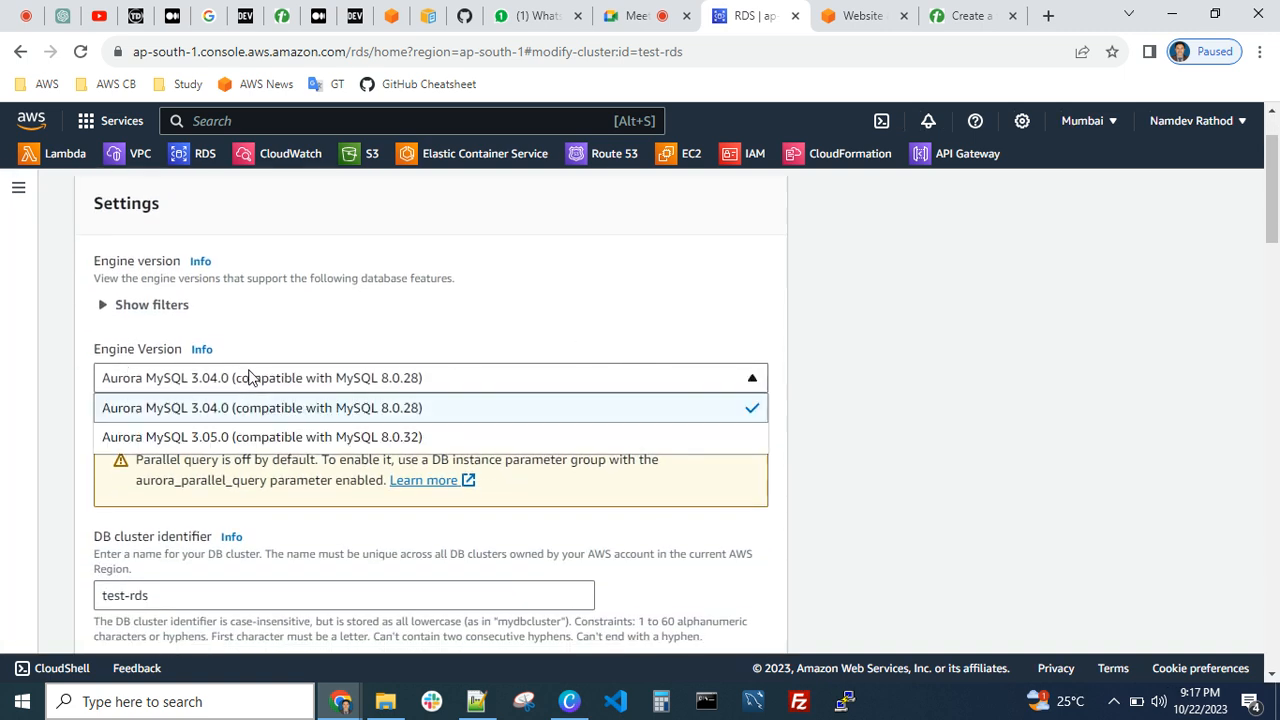
pyautogui.click(479, 333)
pyautogui.scroll(-3, 414, 360)
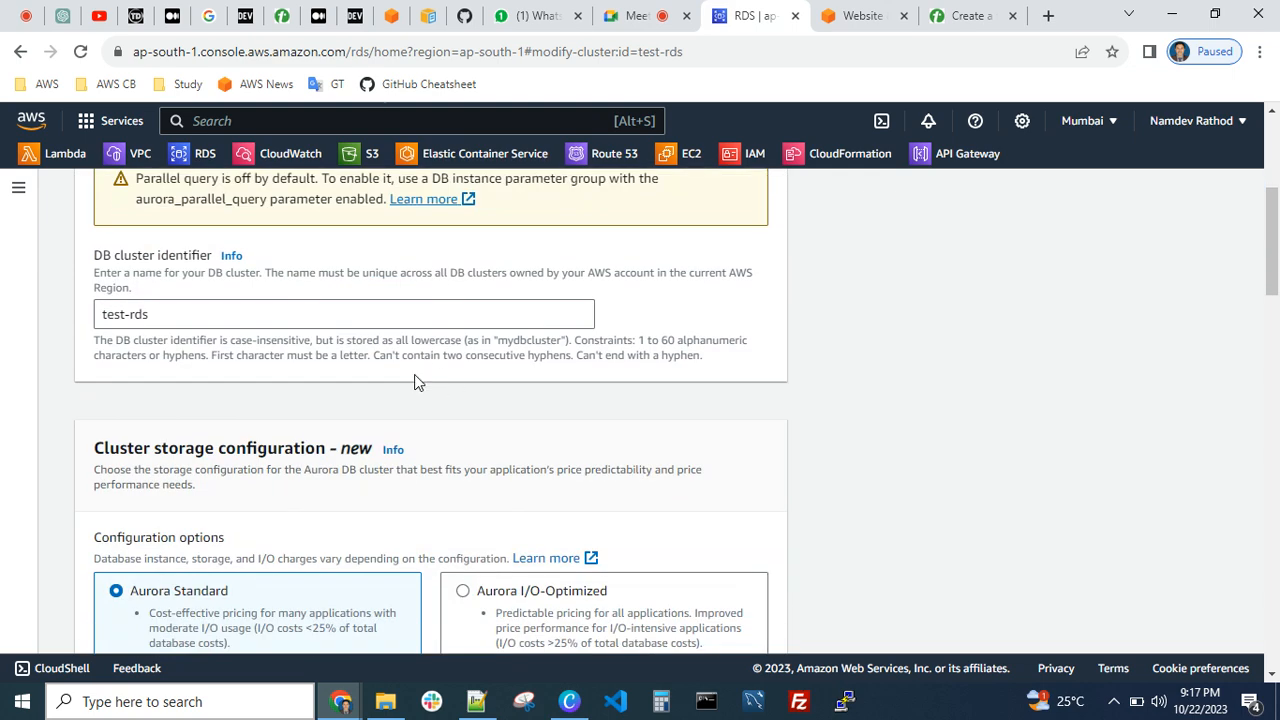
pyautogui.scroll(-3, 192, 322)
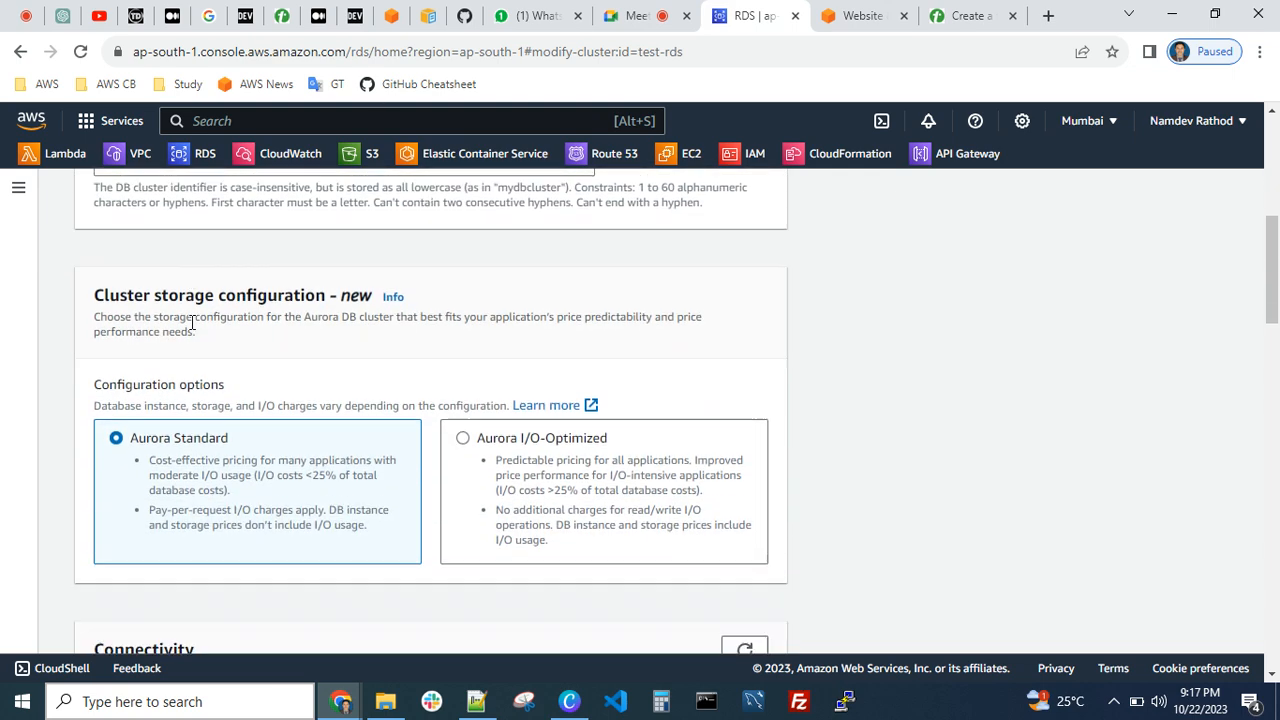
pyautogui.scroll(-3, 460, 417)
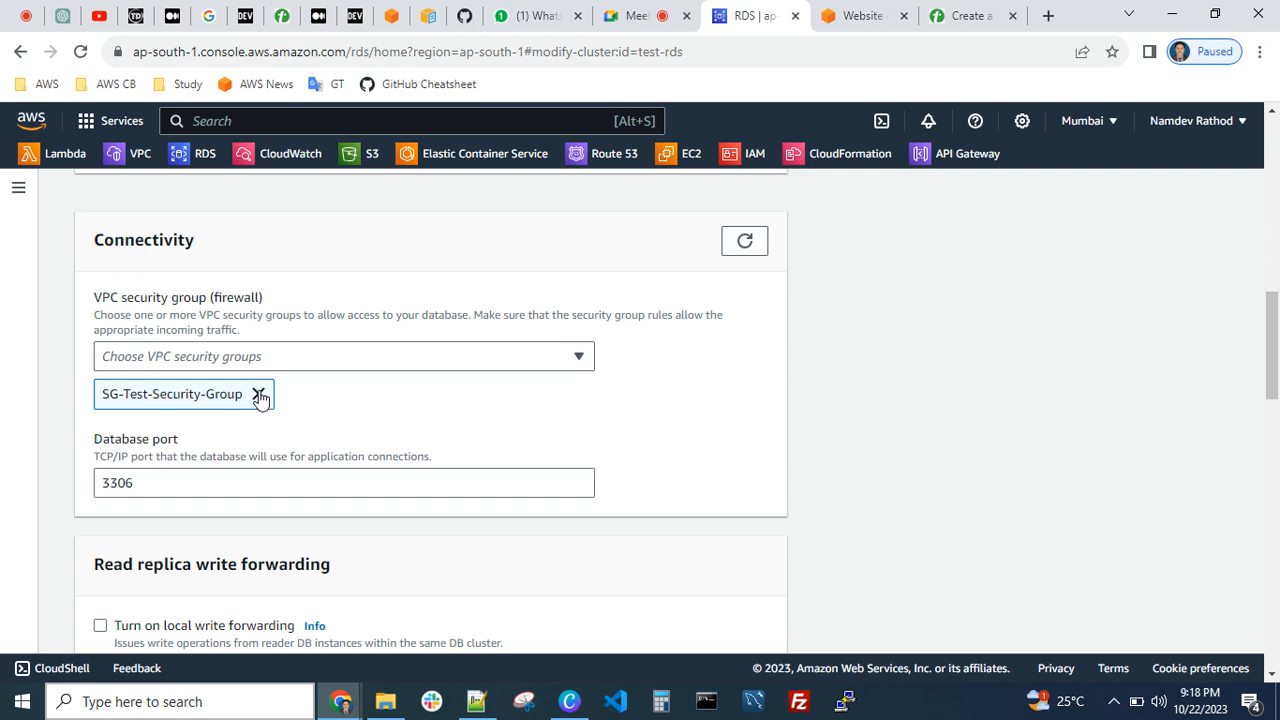
pyautogui.scroll(-1, 302, 435)
pyautogui.scroll(-1, 302, 435)
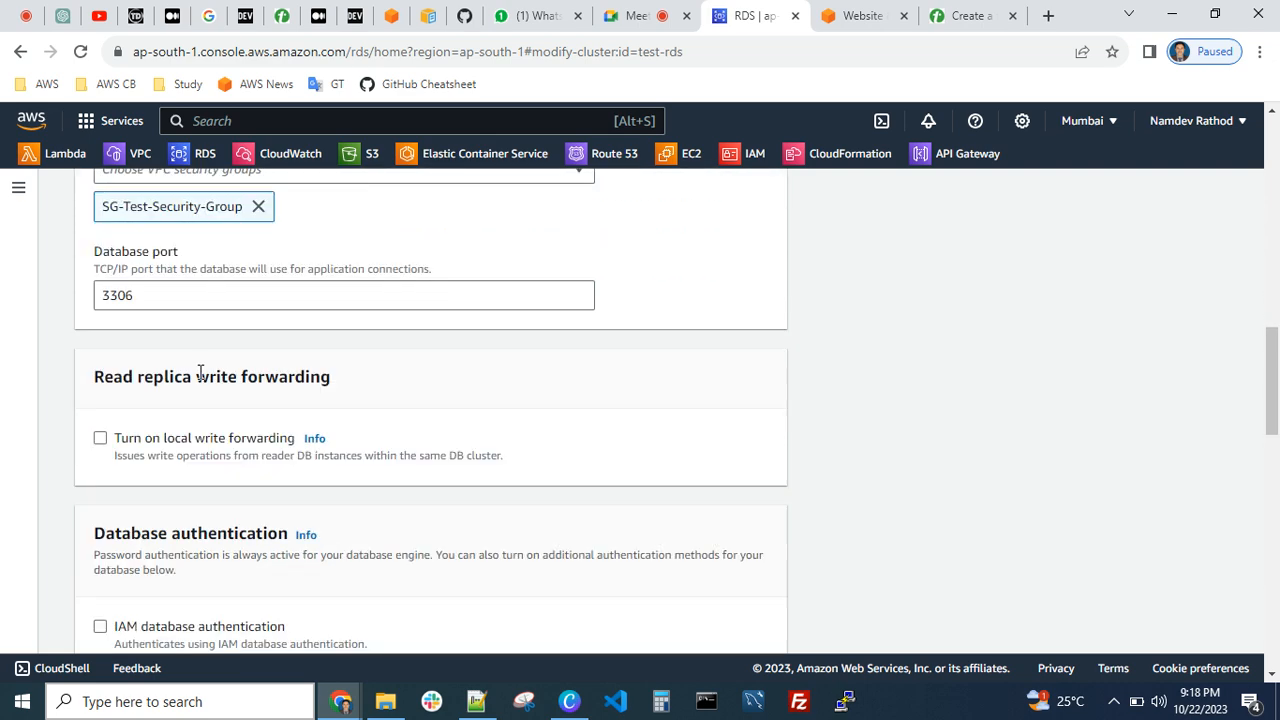
pyautogui.doubleClick(145, 295)
# Set the cluster's backup retention period to 3 days
pyautogui.scroll(-2, 255, 365)
pyautogui.scroll(-5, 268, 373)
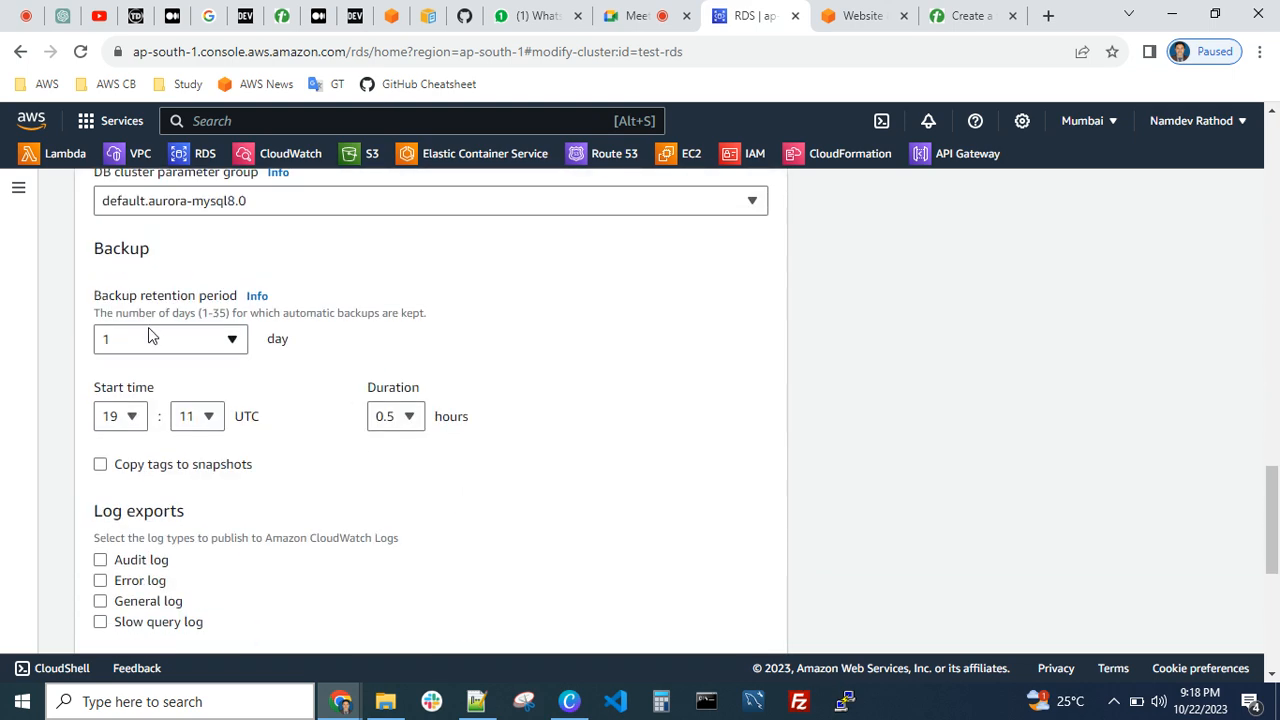
pyautogui.click(200, 341)
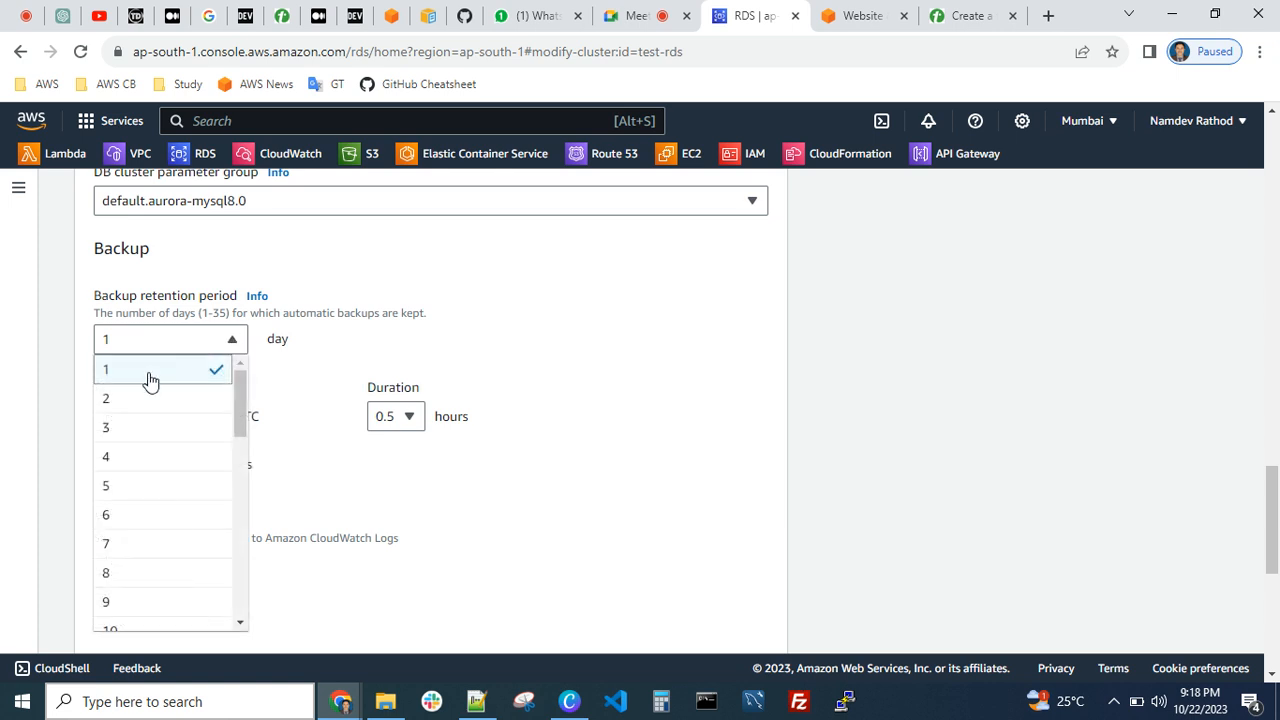
pyautogui.click(138, 430)
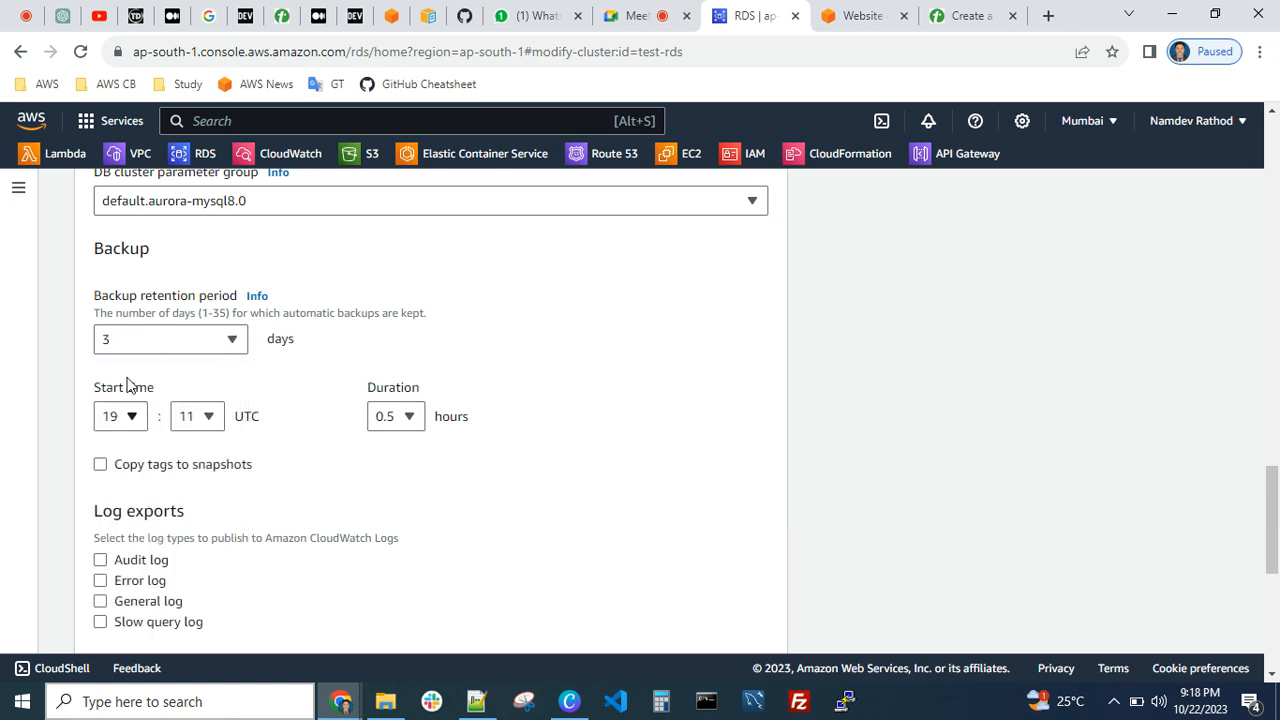
# Enable slow query log export to CloudWatch Logs for the test-rds cluster
pyautogui.scroll(-3, 282, 401)
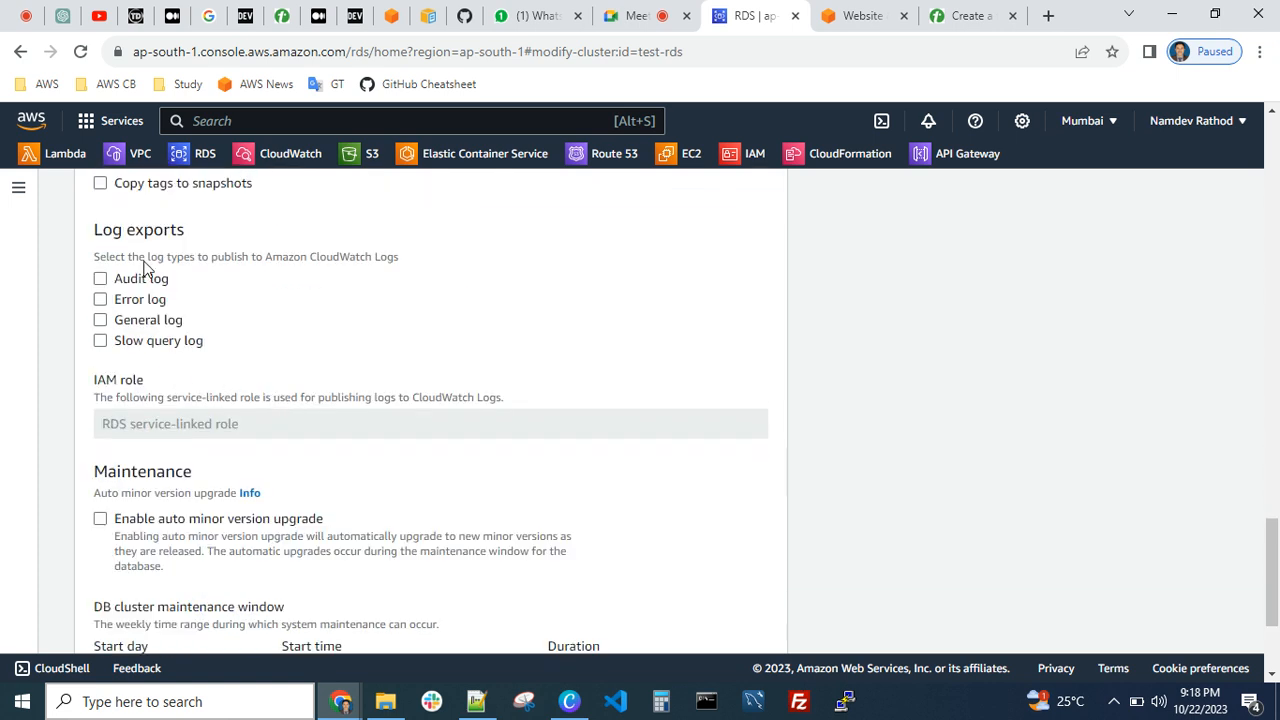
pyautogui.moveTo(104, 233); pyautogui.dragTo(172, 242)
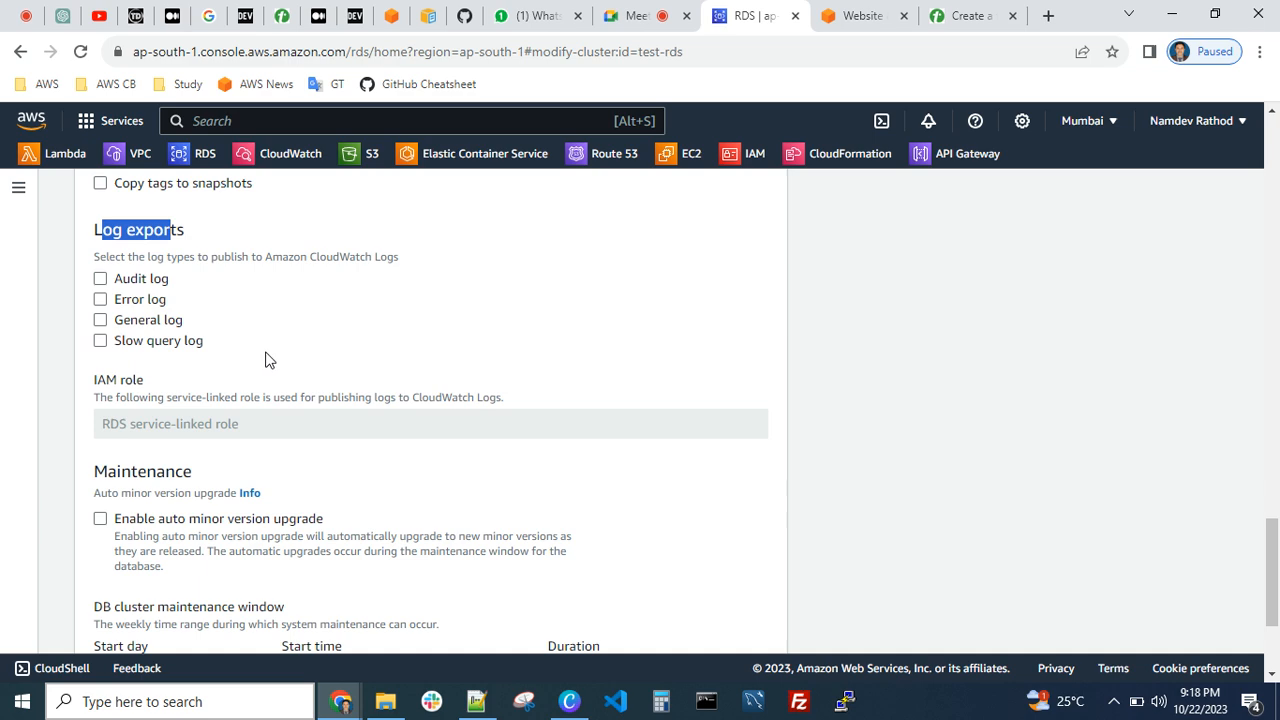
pyautogui.click(101, 343)
pyautogui.click(100, 341)
pyautogui.scroll(-2, 469, 371)
pyautogui.scroll(2, 314, 360)
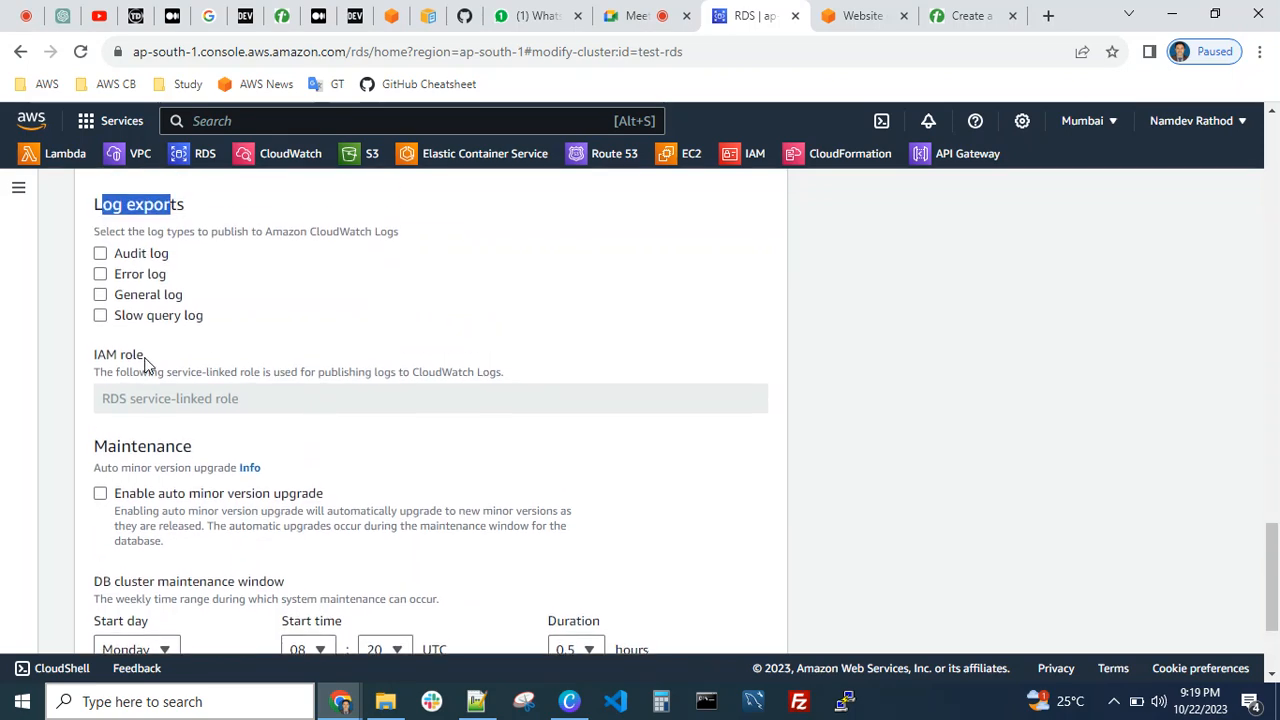
pyautogui.click(100, 315)
# Enable deletion protection for the cluster and continue to the summary of modifications
pyautogui.scroll(-2, 389, 366)
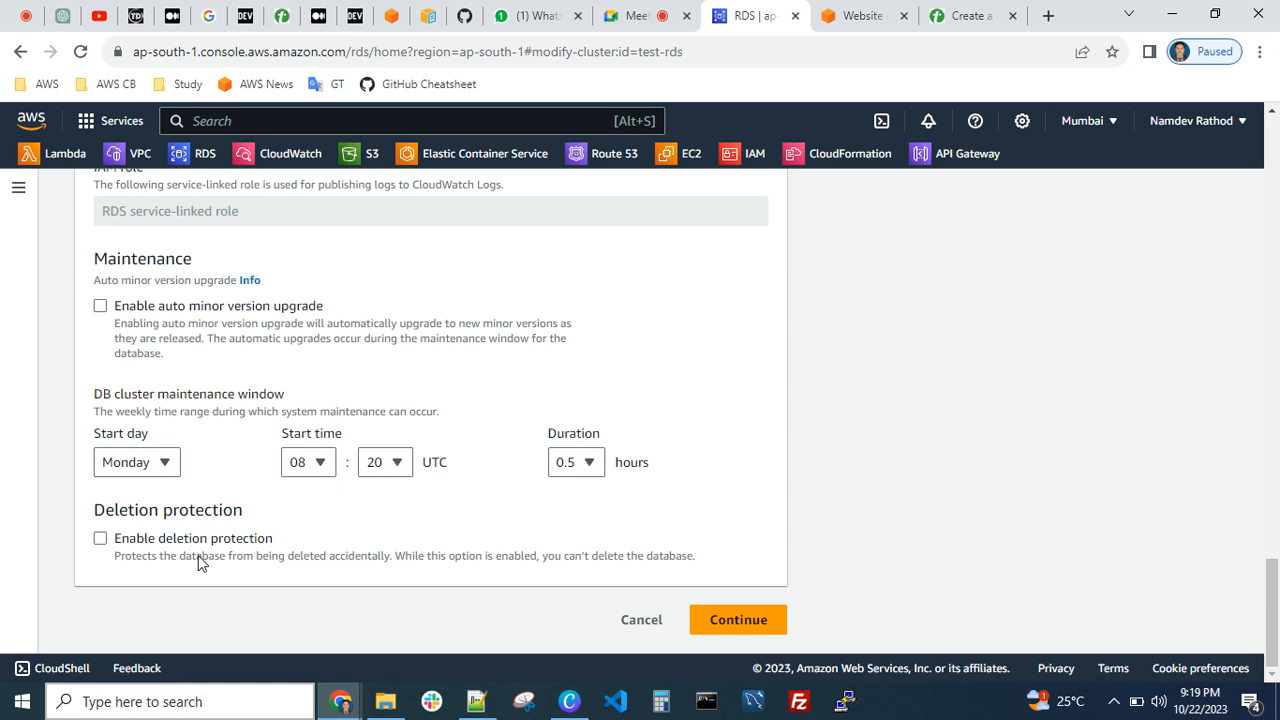
pyautogui.click(100, 539)
pyautogui.click(758, 624)
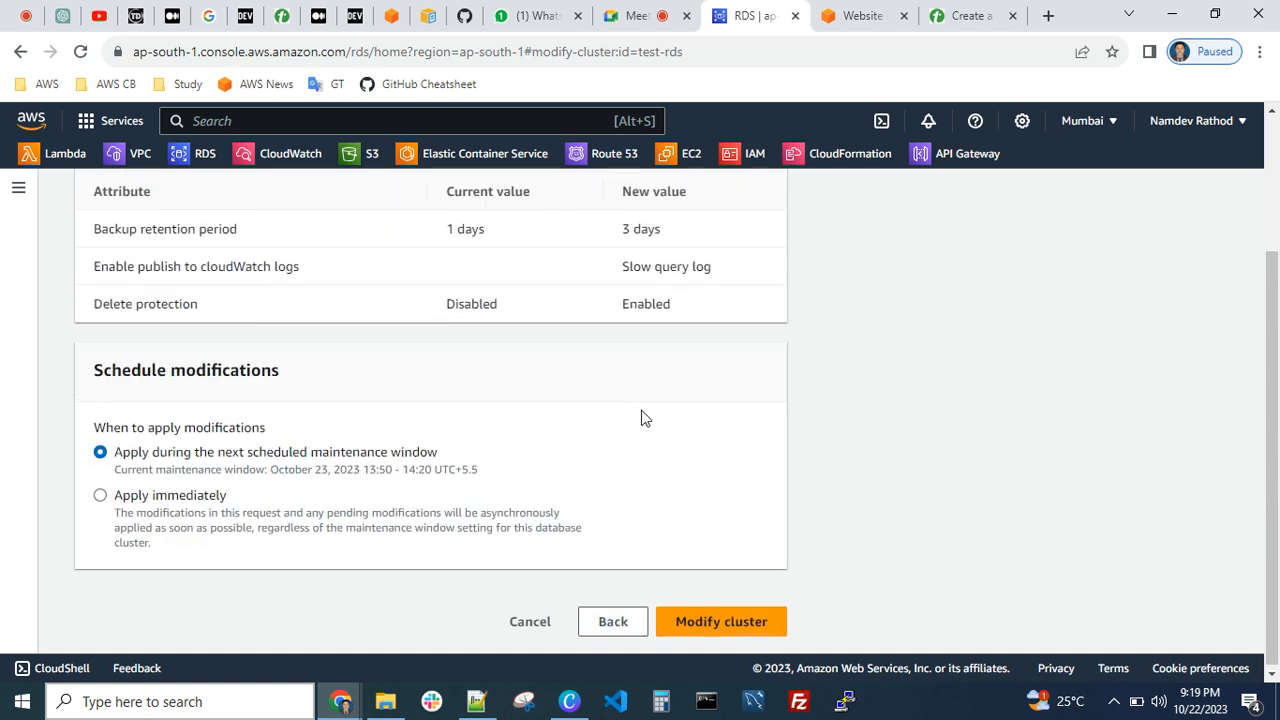
# Review the summary with the apply immediately option selected, and cancel the test-rds cluster modification
pyautogui.scroll(2, 450, 390)
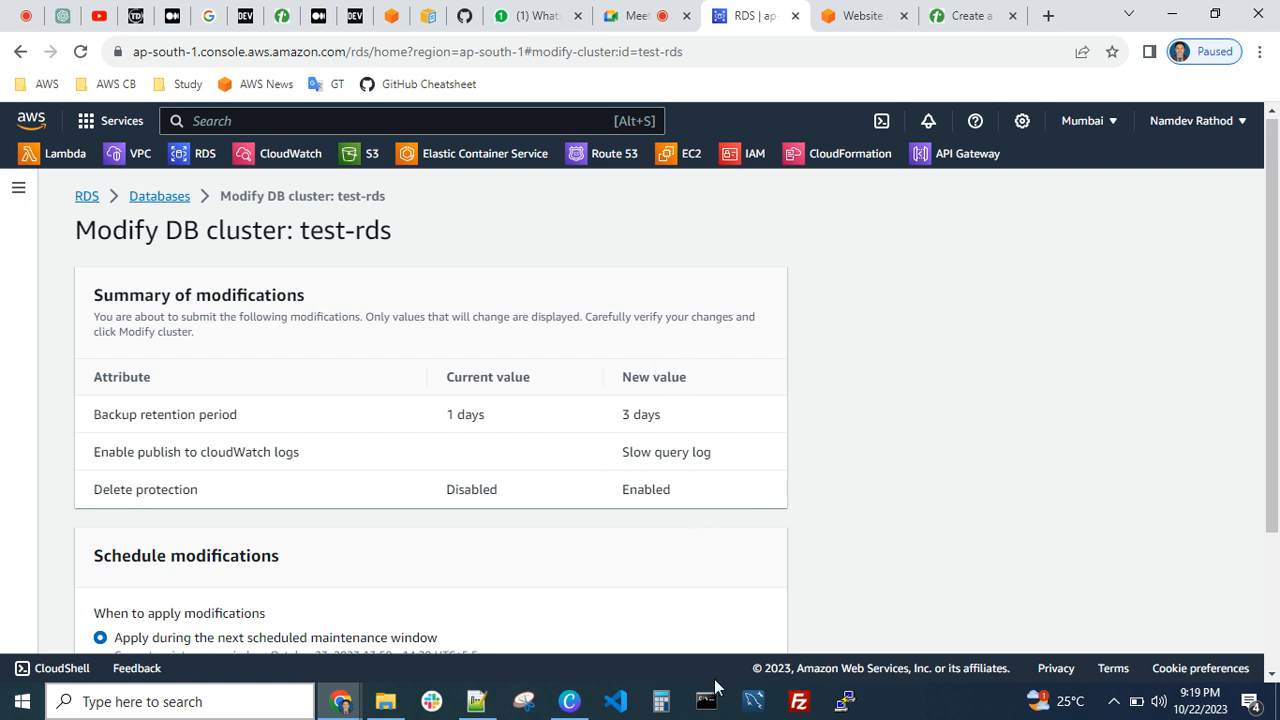
pyautogui.scroll(-2, 706, 466)
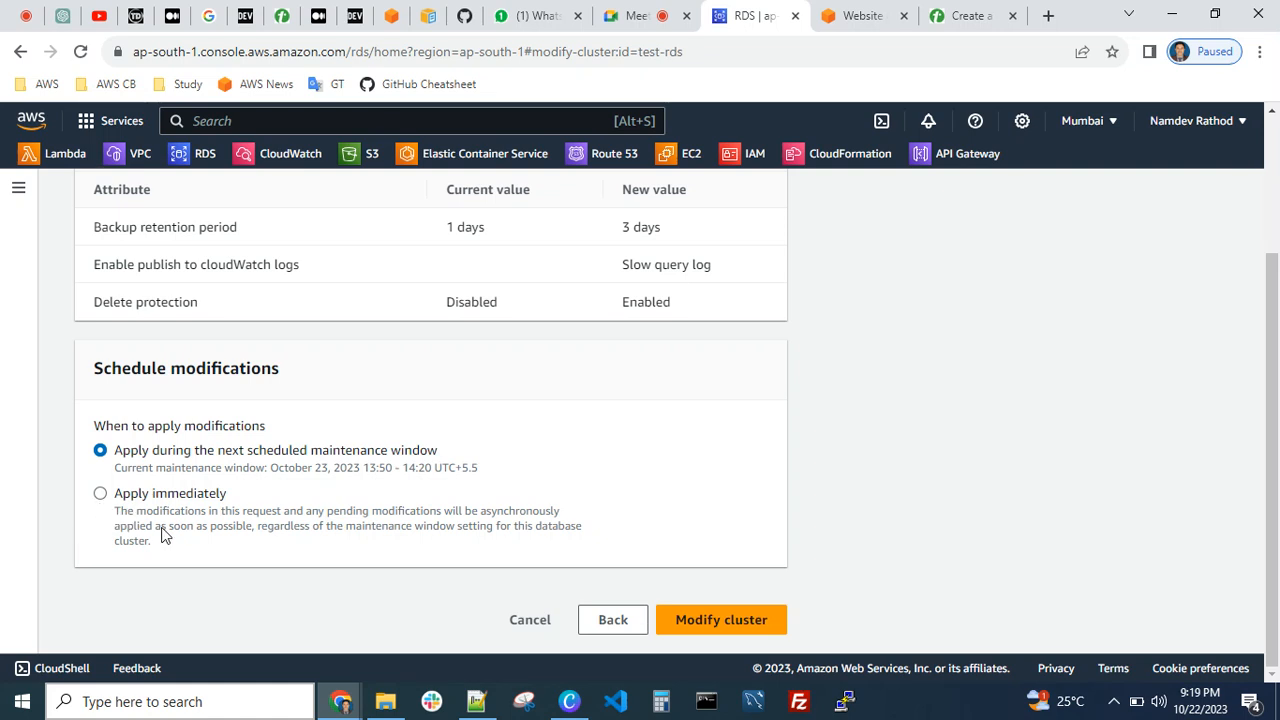
pyautogui.click(101, 494)
pyautogui.click(532, 622)
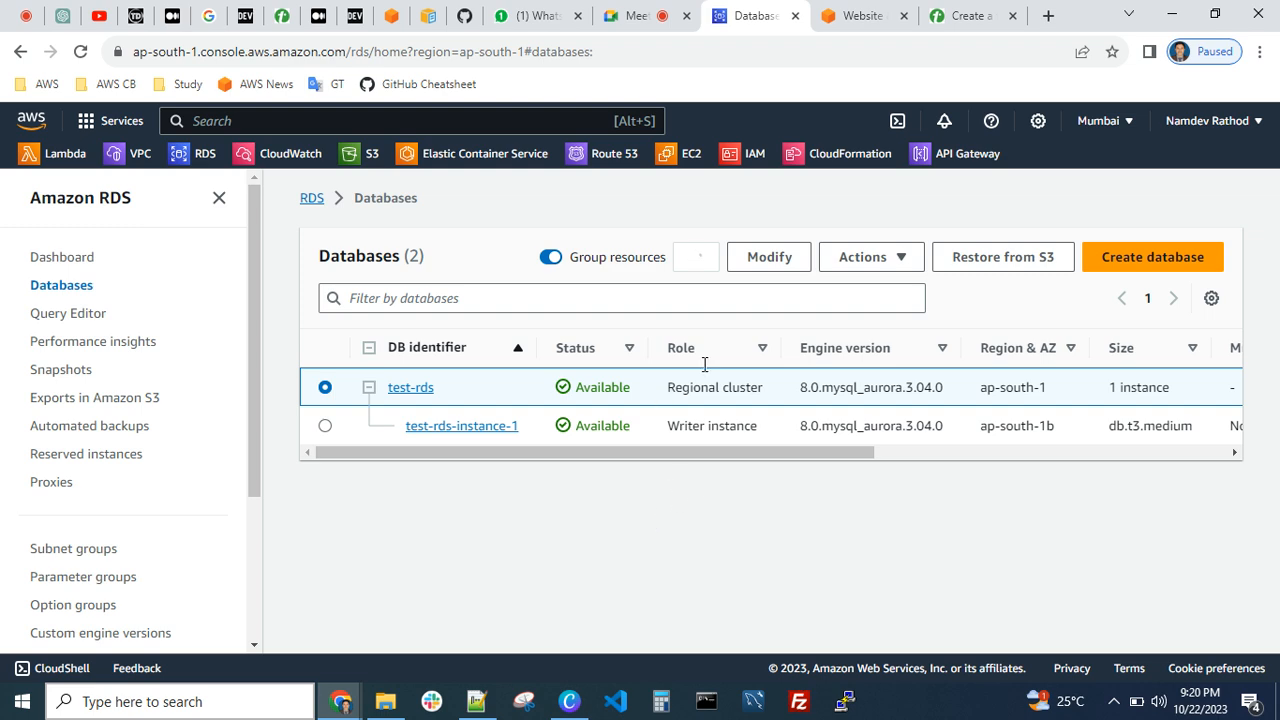
# Stop the test-rds cluster temporarily, acknowledging its automatic restart after 7 days
pyautogui.click(891, 262)
pyautogui.click(879, 287)
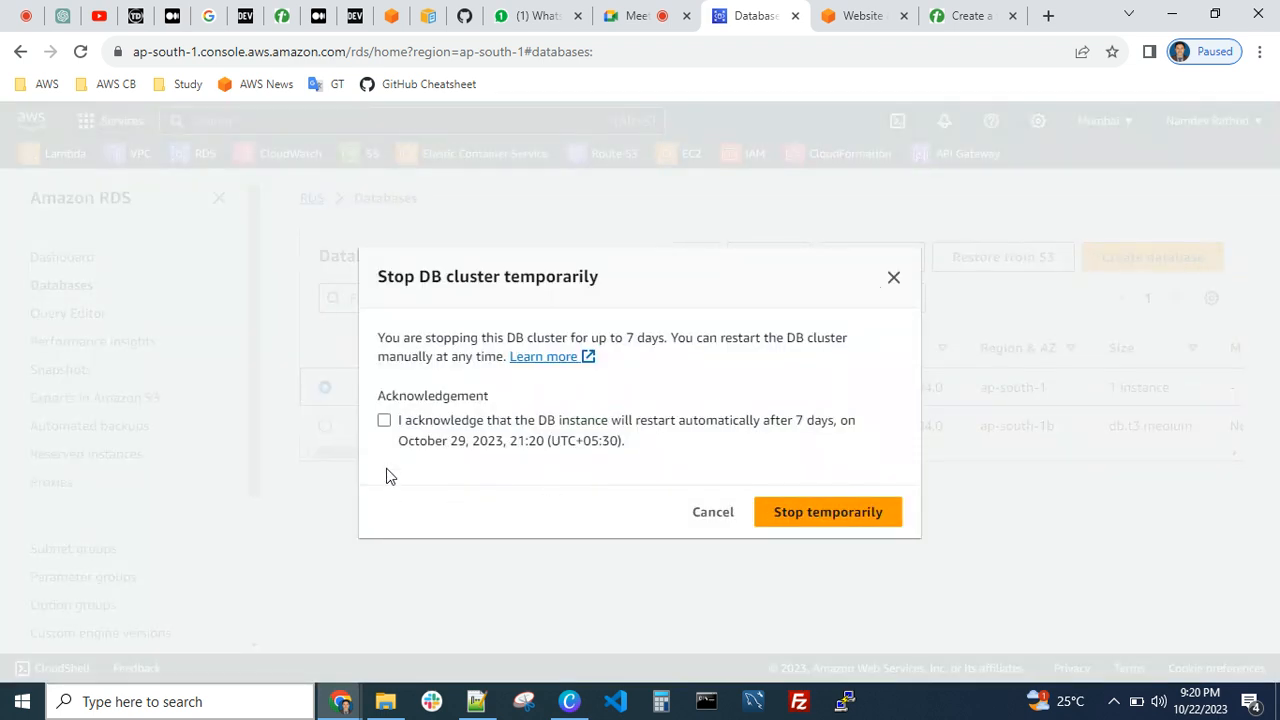
pyautogui.click(385, 421)
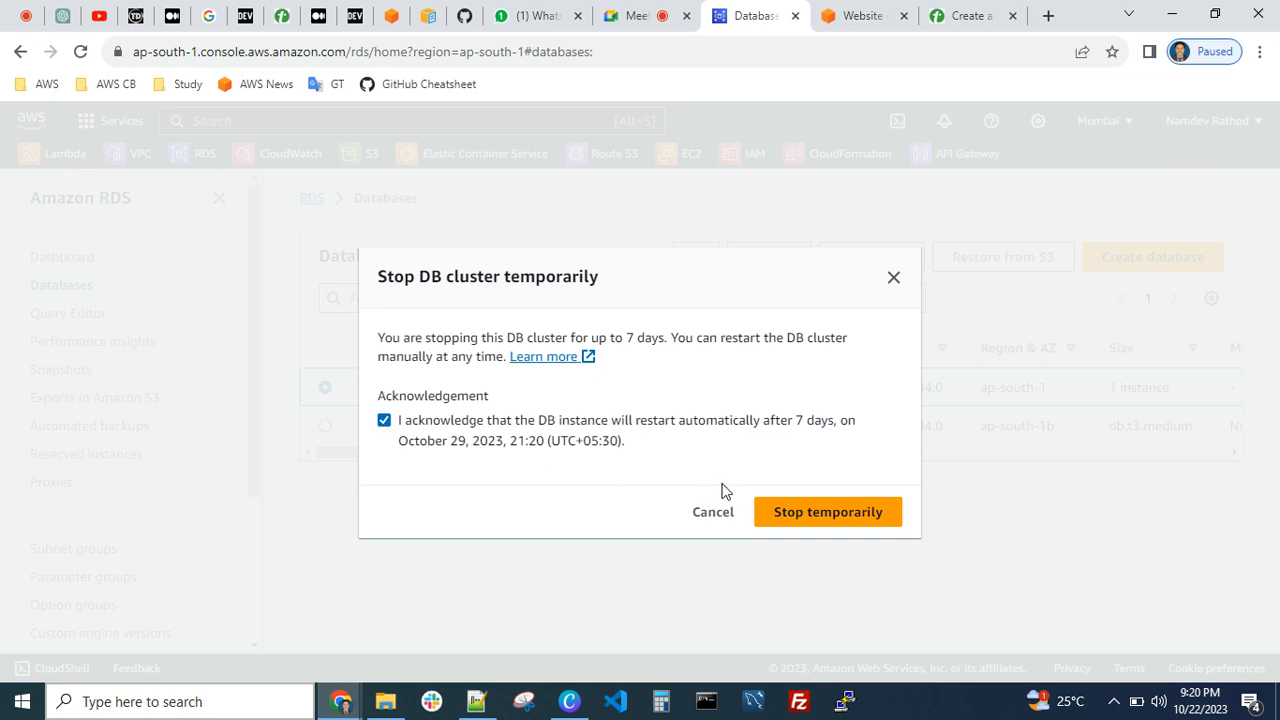
pyautogui.click(805, 511)
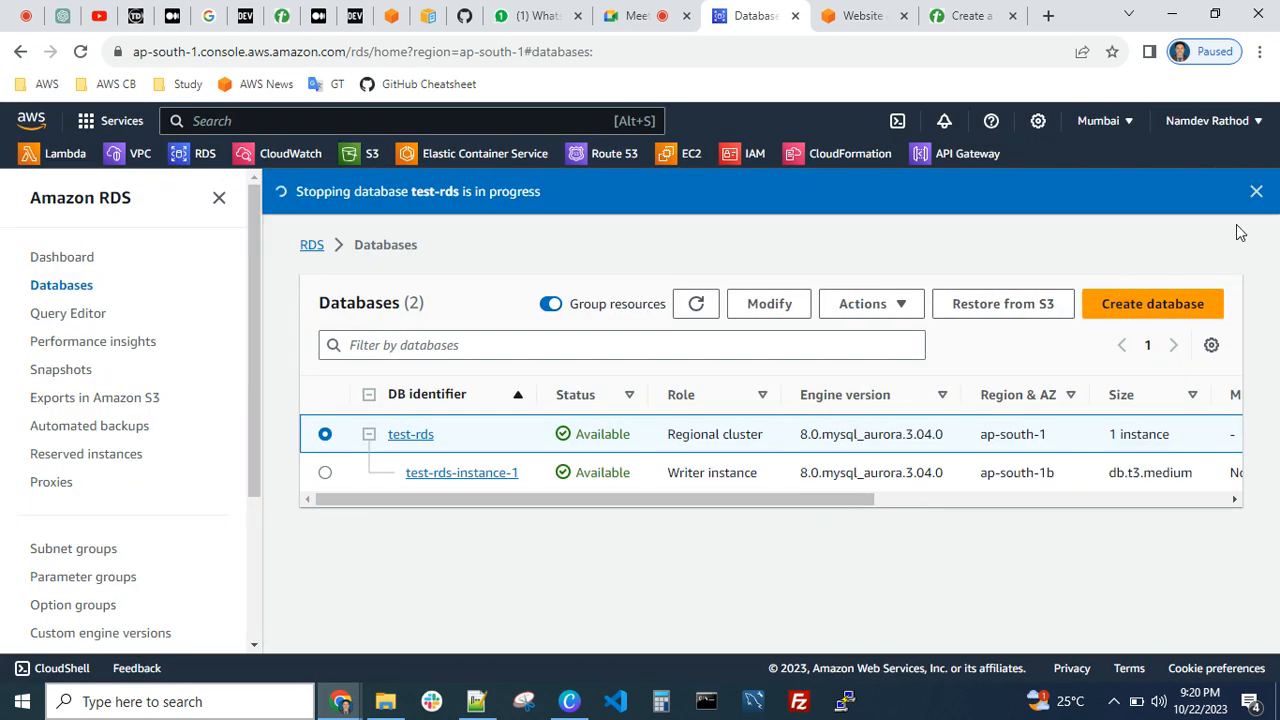
# Dismiss the stopping notification banner and refresh the databases list
pyautogui.click(1257, 192)
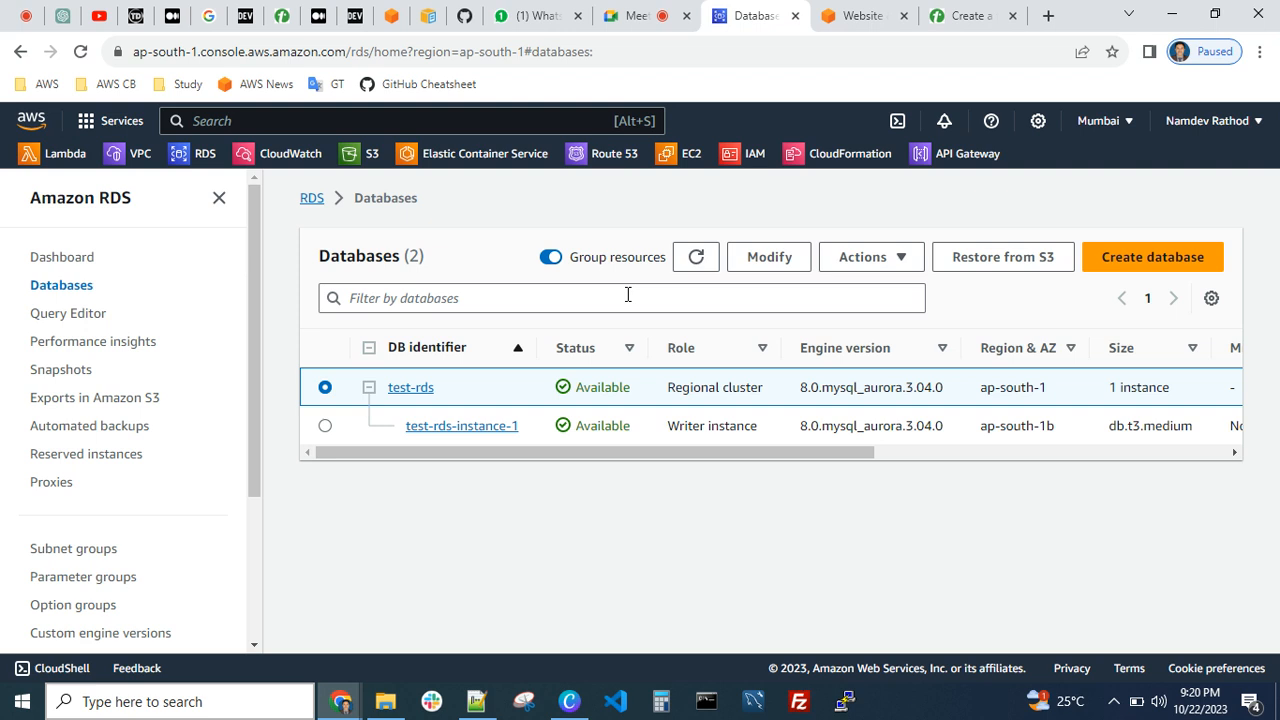
pyautogui.click(688, 262)
pyautogui.click(691, 264)
# Switch to AWS-Assignments.txt in Notepad++ and review the assignment list, troubleshooting items and Next Weekend - 28th Oct topics
pyautogui.click(477, 703)
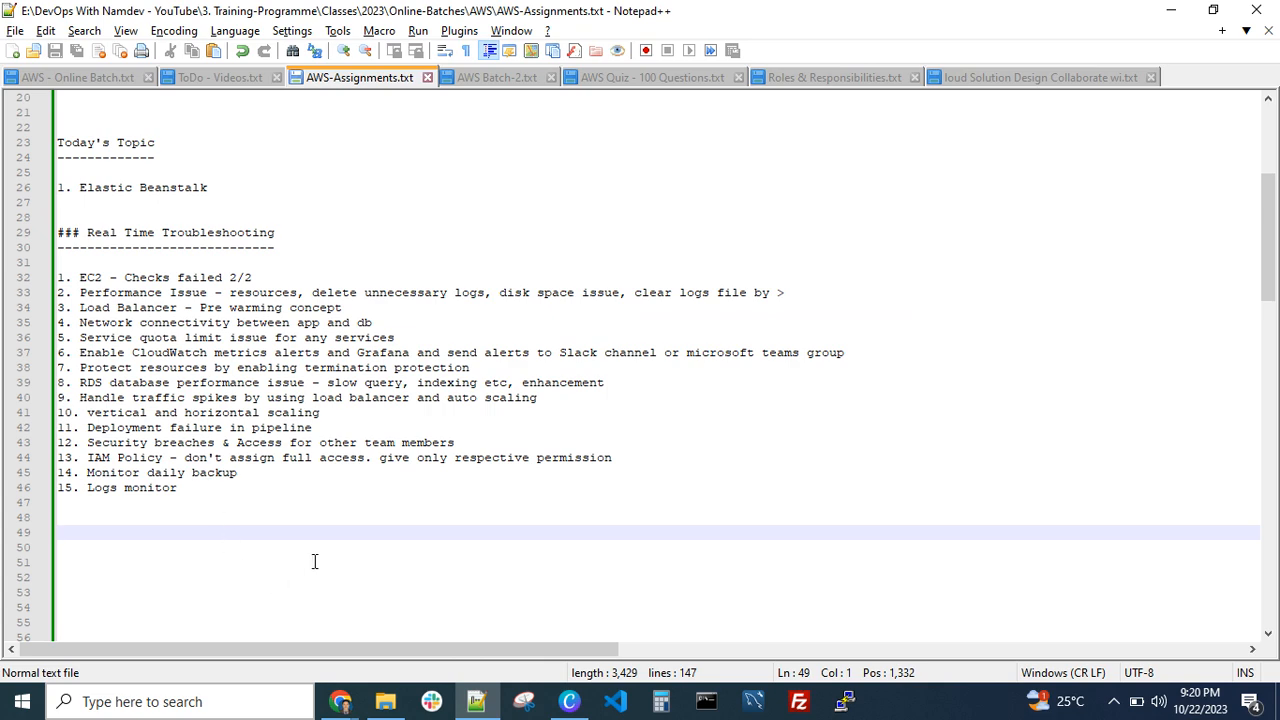
pyautogui.scroll(7, 229, 538)
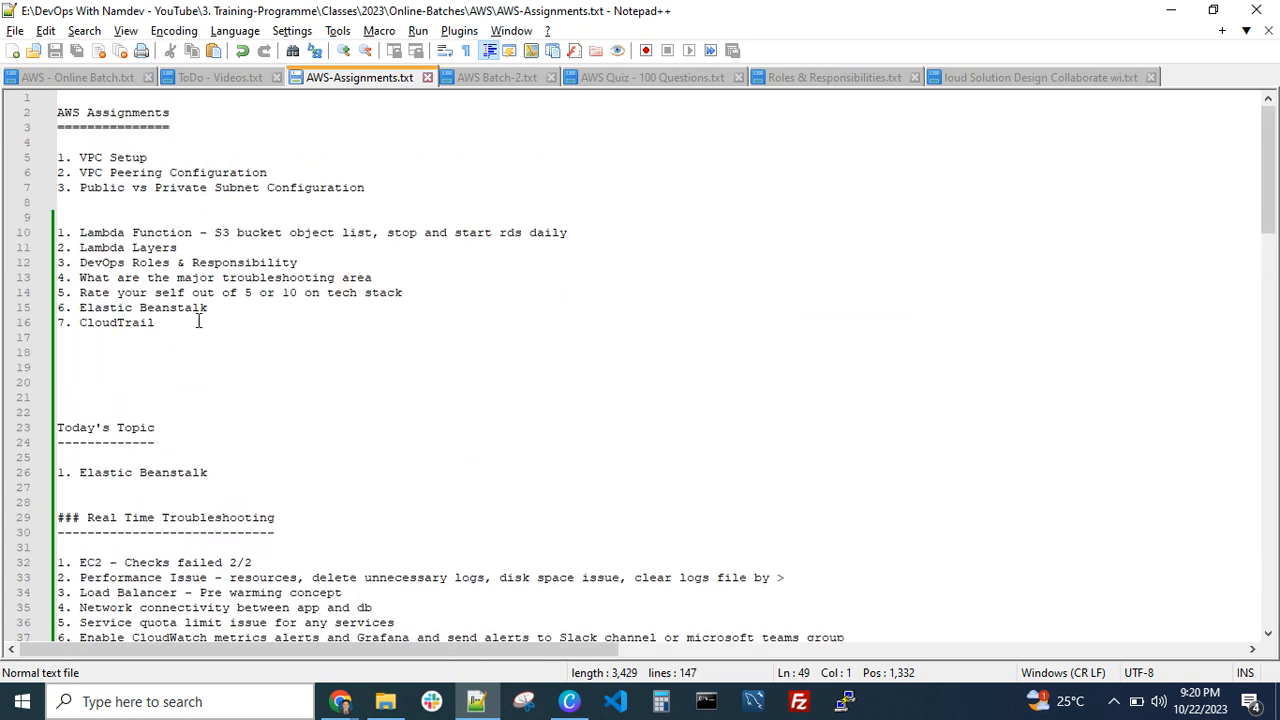
pyautogui.scroll(-13, 183, 404)
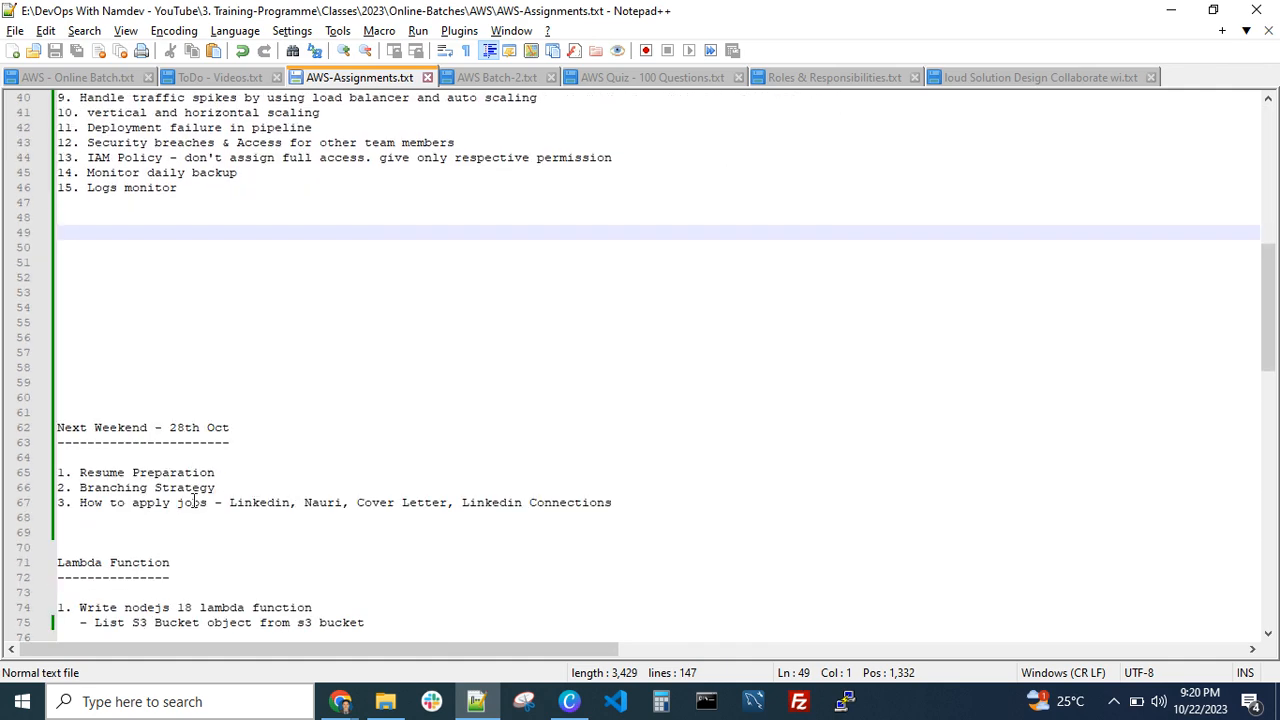
pyautogui.click(228, 487)
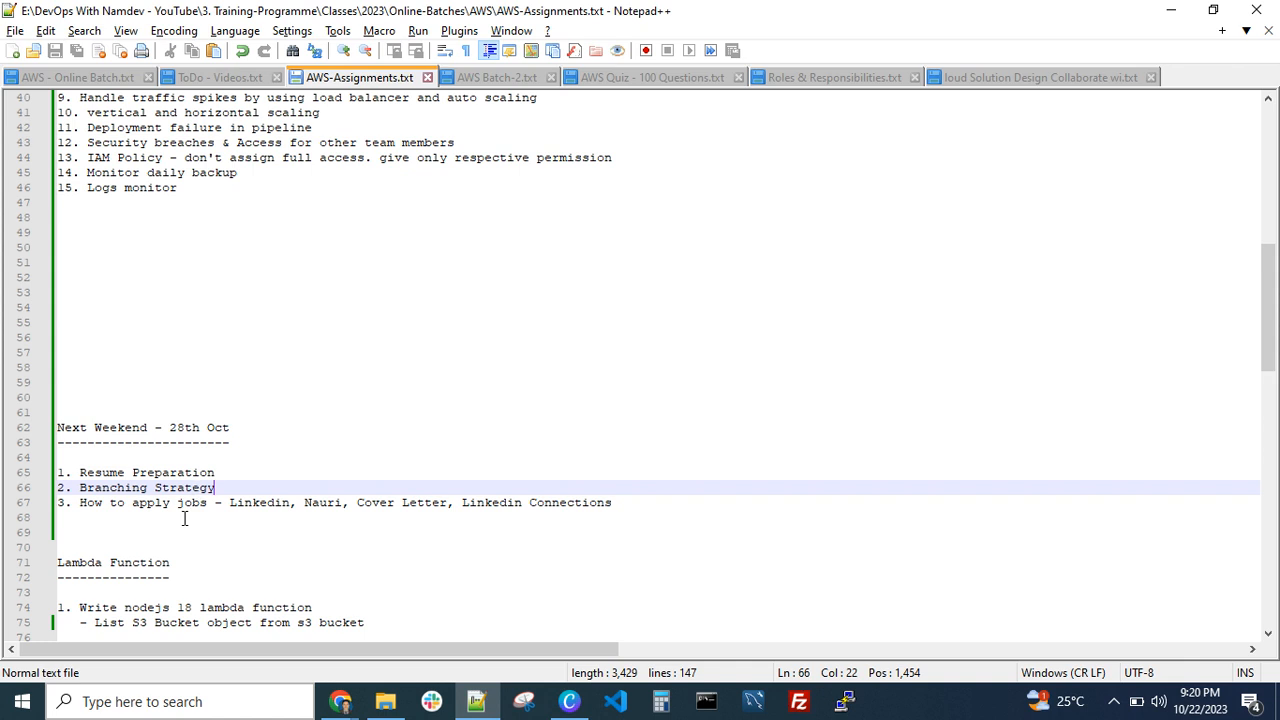
pyautogui.moveTo(92, 518); pyautogui.dragTo(66, 503)
pyautogui.click(127, 518)
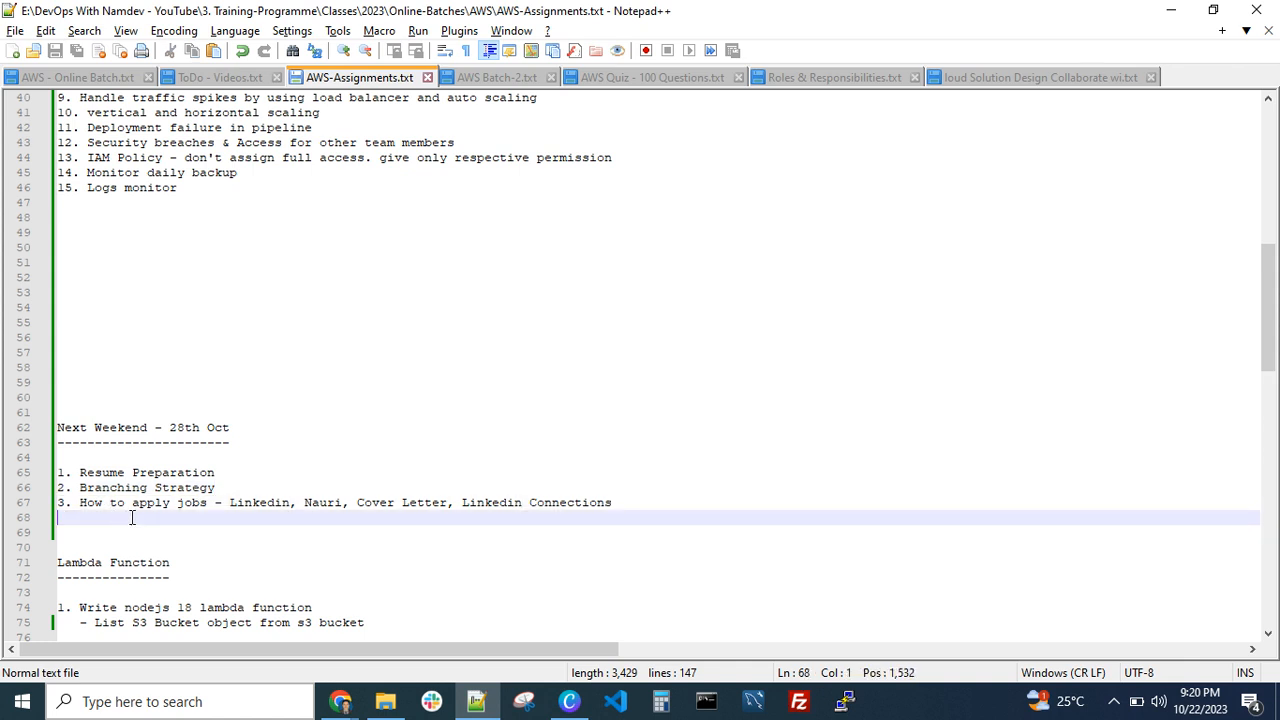
pyautogui.click(238, 487)
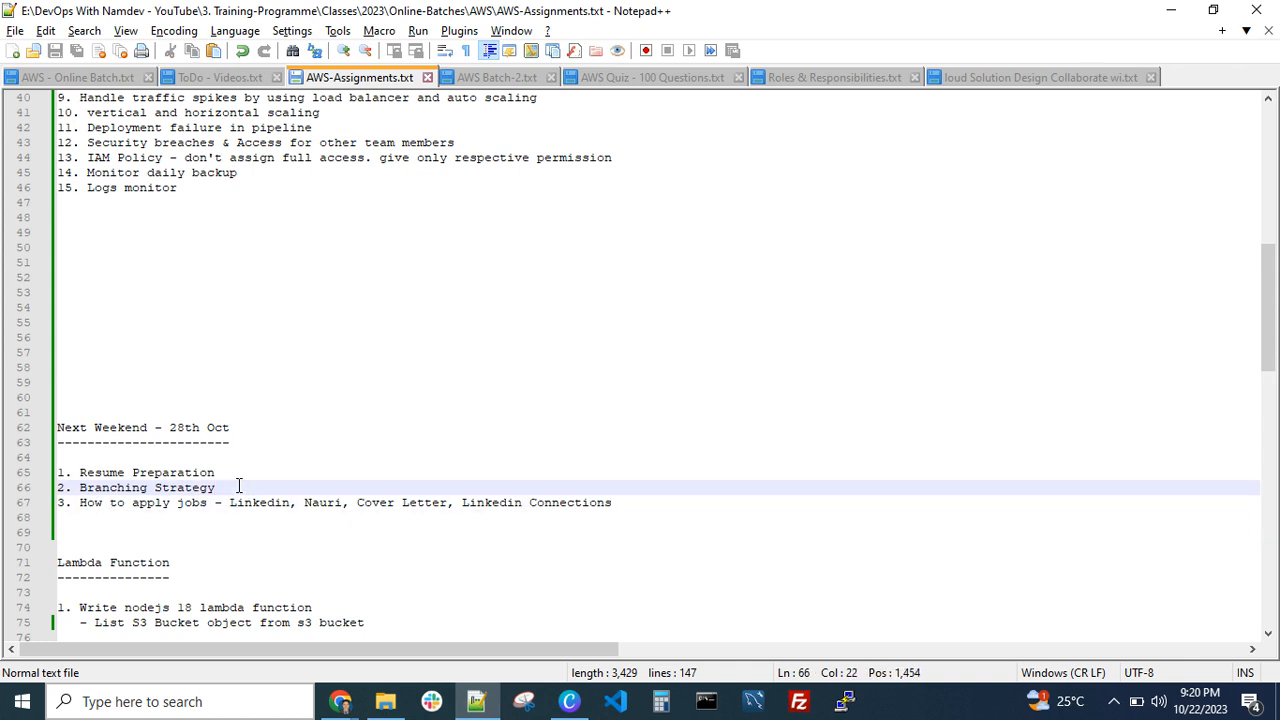
pyautogui.scroll(4, 222, 472)
pyautogui.scroll(-2, 266, 434)
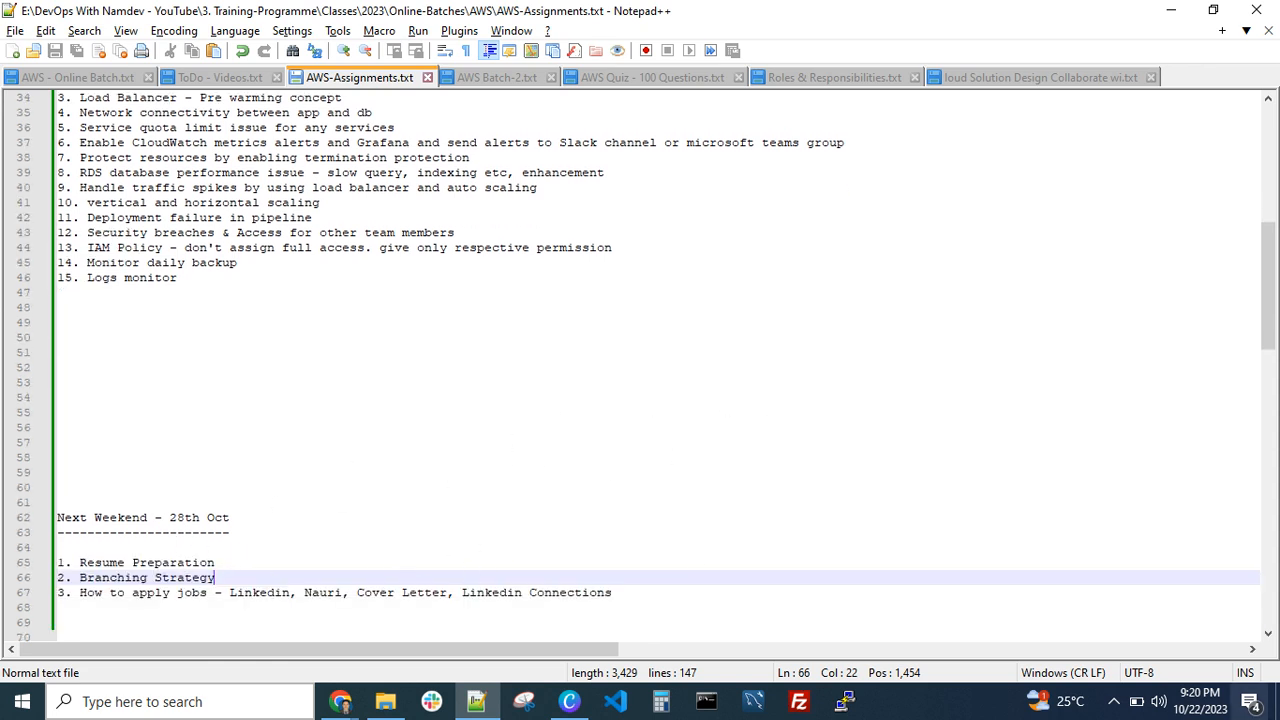
# Check the October 2023 dates in the system calendar and return to the Real Time Troubleshooting notes
pyautogui.click(1200, 701)
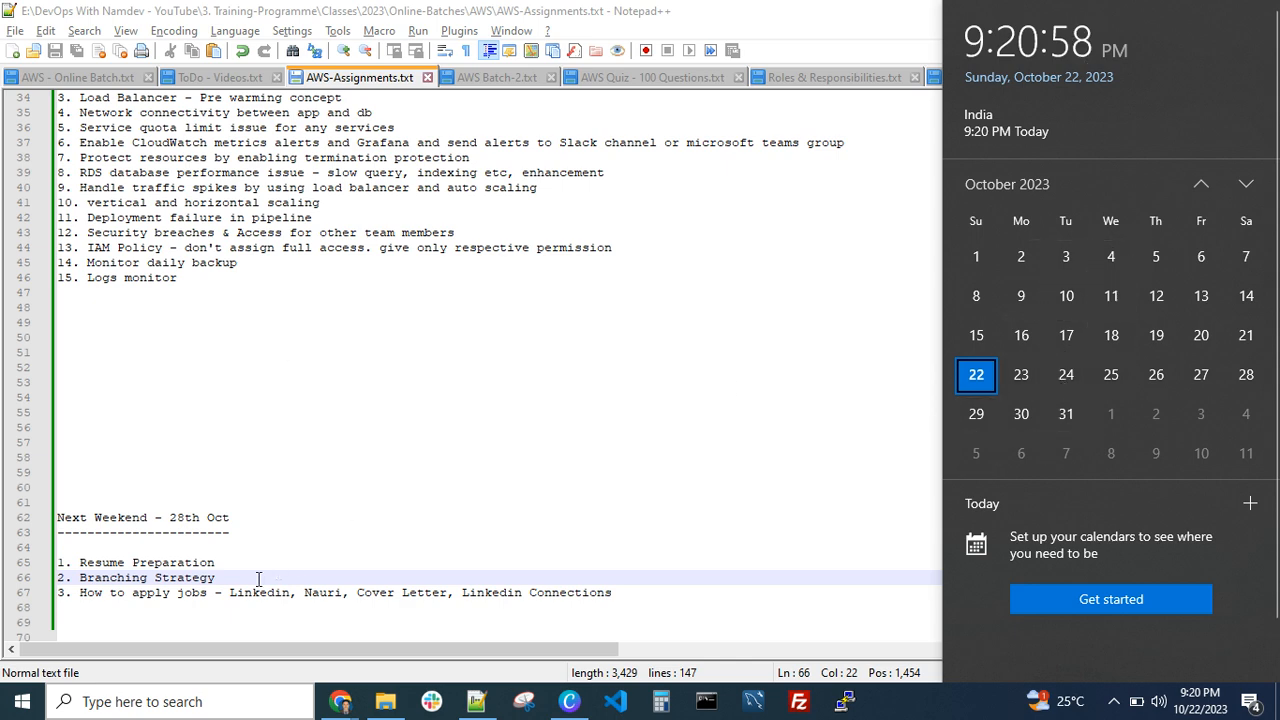
pyautogui.click(116, 608)
pyautogui.scroll(6, 252, 405)
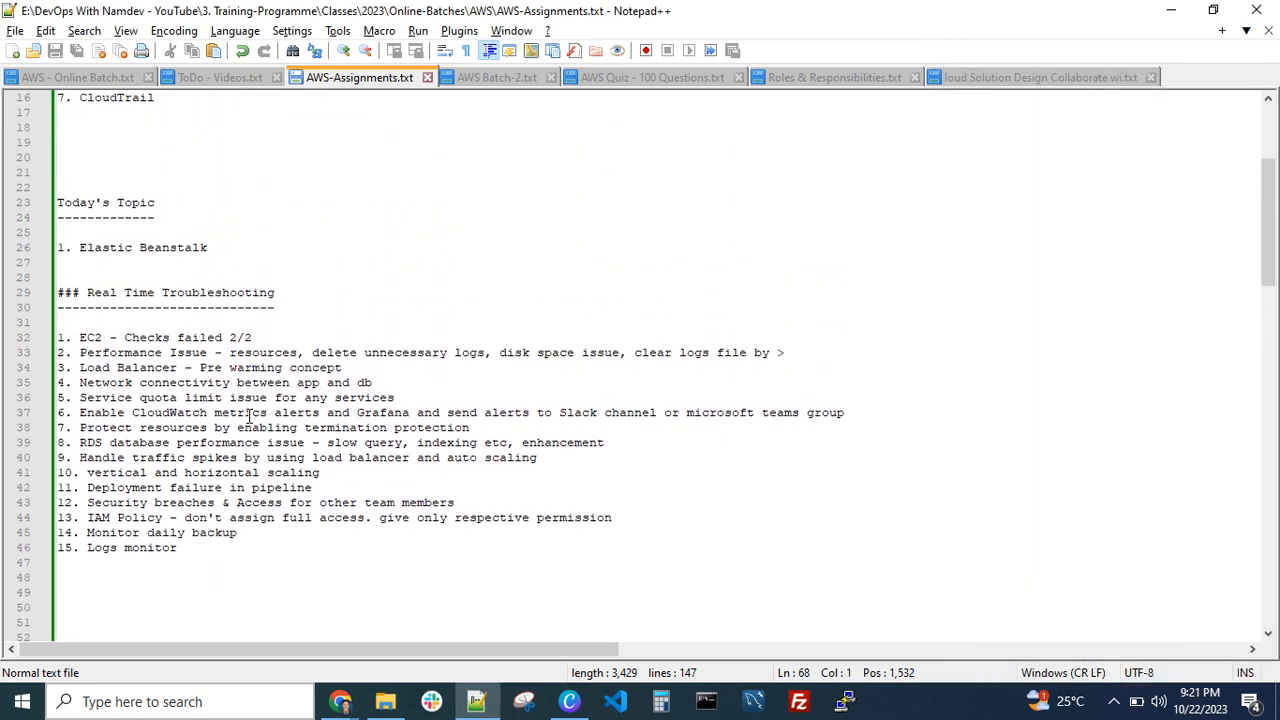